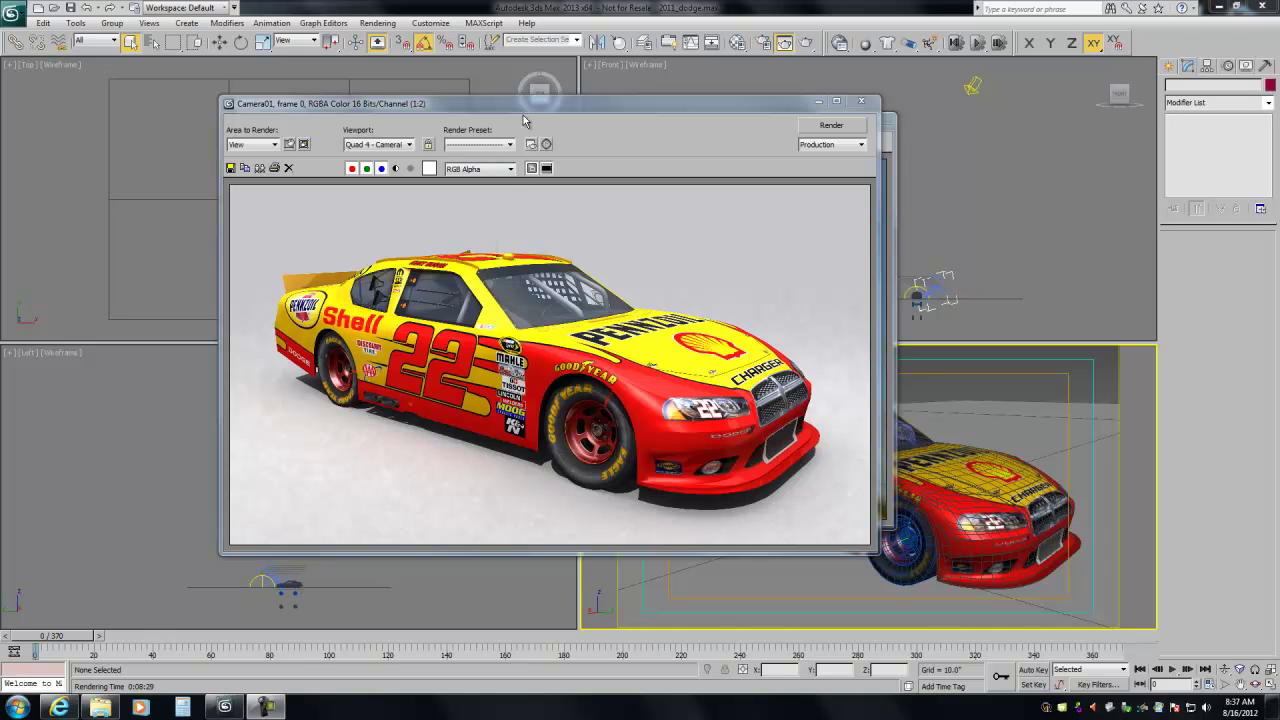
View the free stock car models by 3dautosports on TurboSquid in the browser and return to 3ds Max
drag(526, 106, 523, 107)
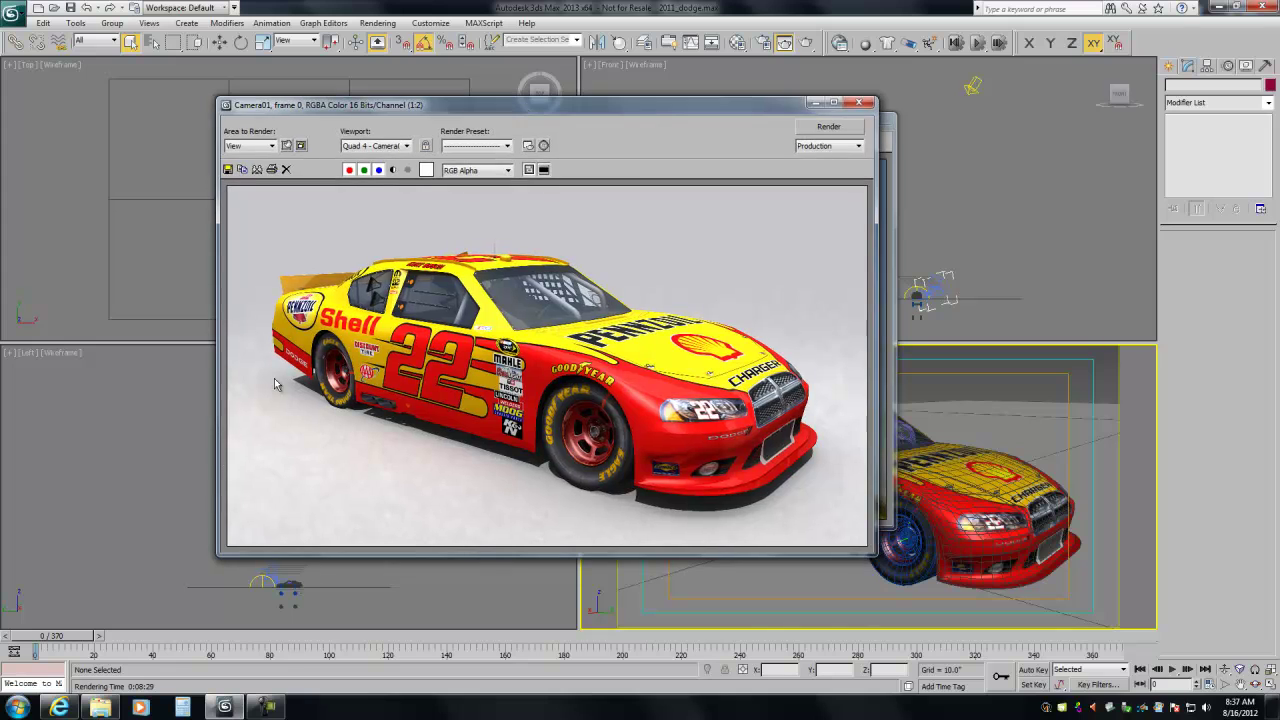
click(59, 707)
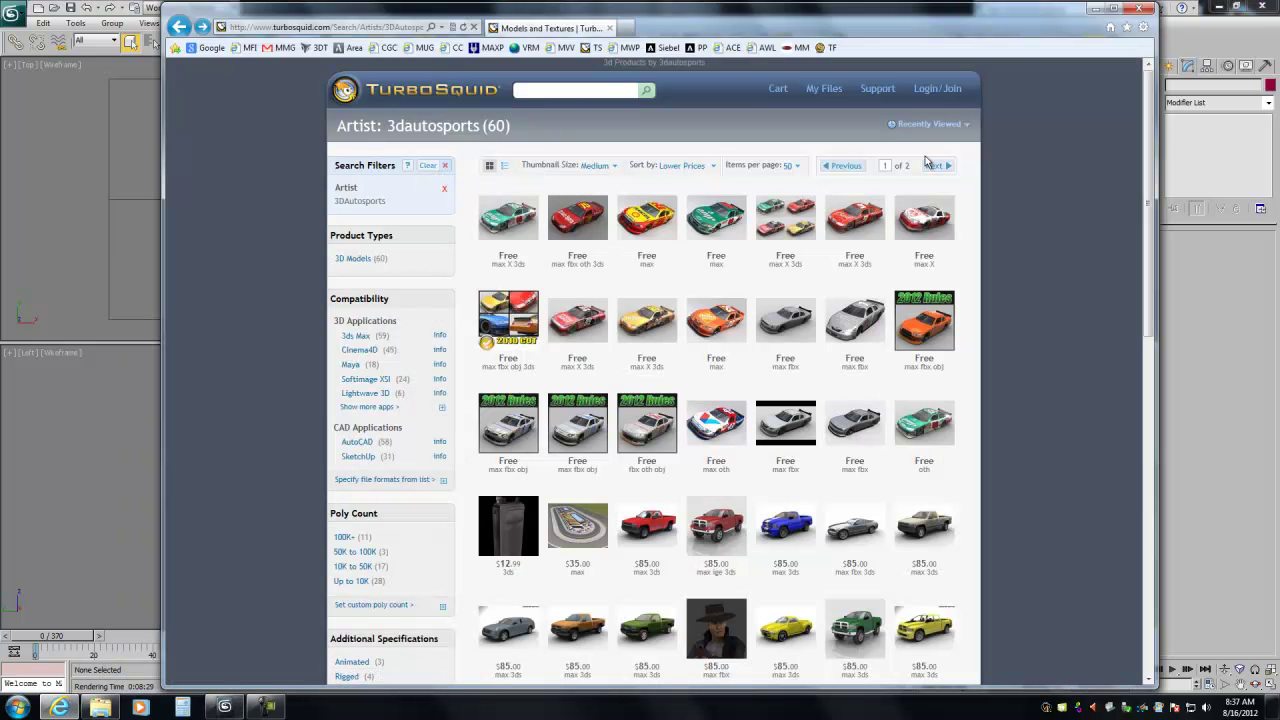
click(1096, 10)
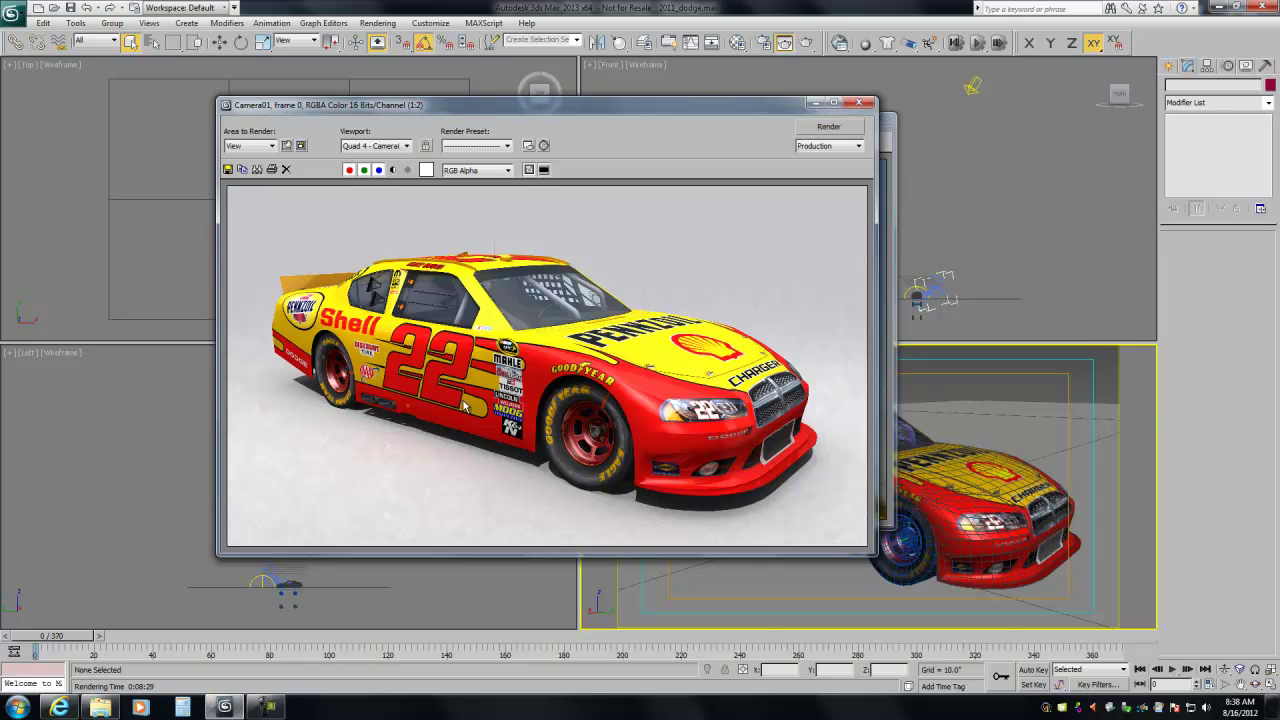
Compare the Camera01 render with the nascar_dodge.jpg image and close both image windows
drag(675, 110, 523, 108)
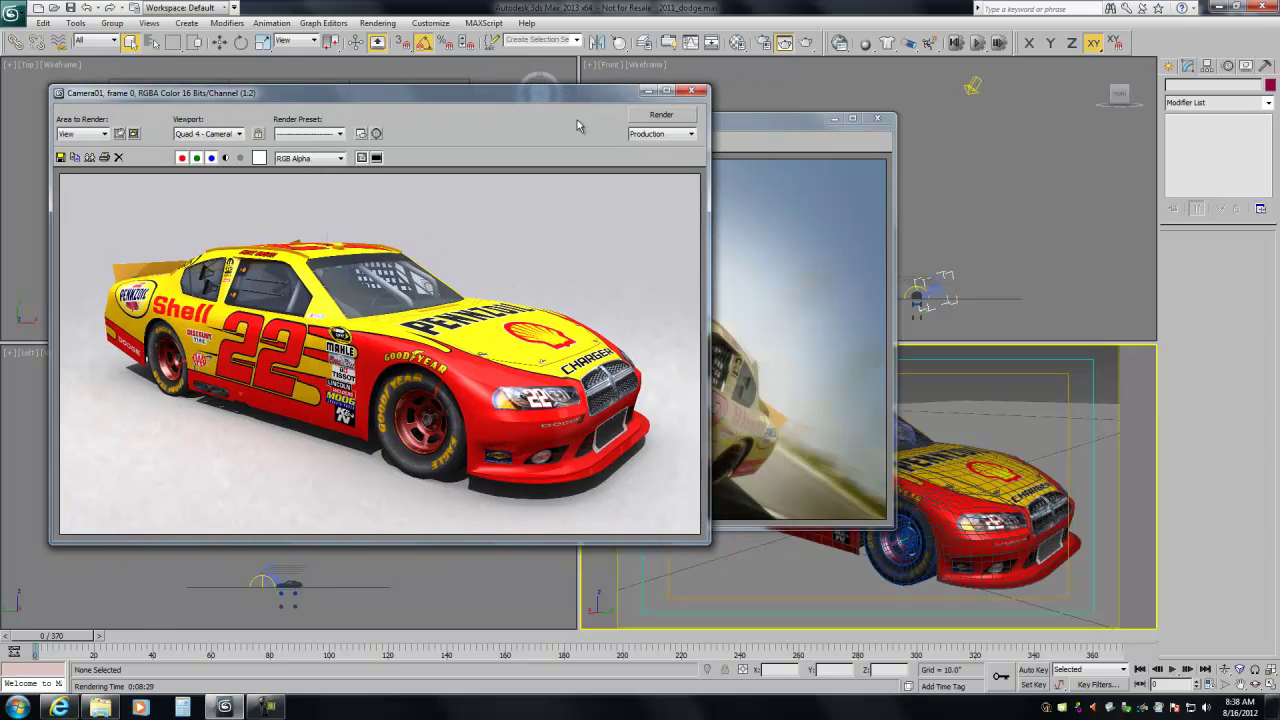
drag(765, 131, 829, 131)
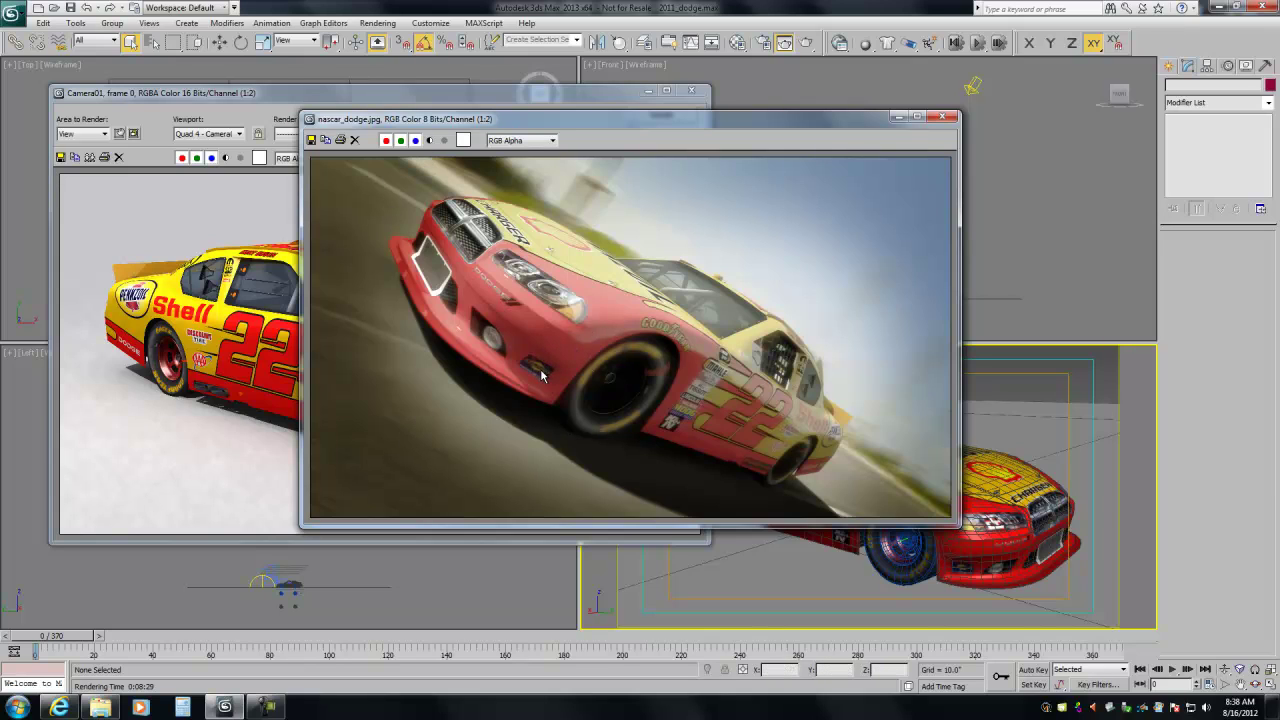
drag(549, 124, 589, 174)
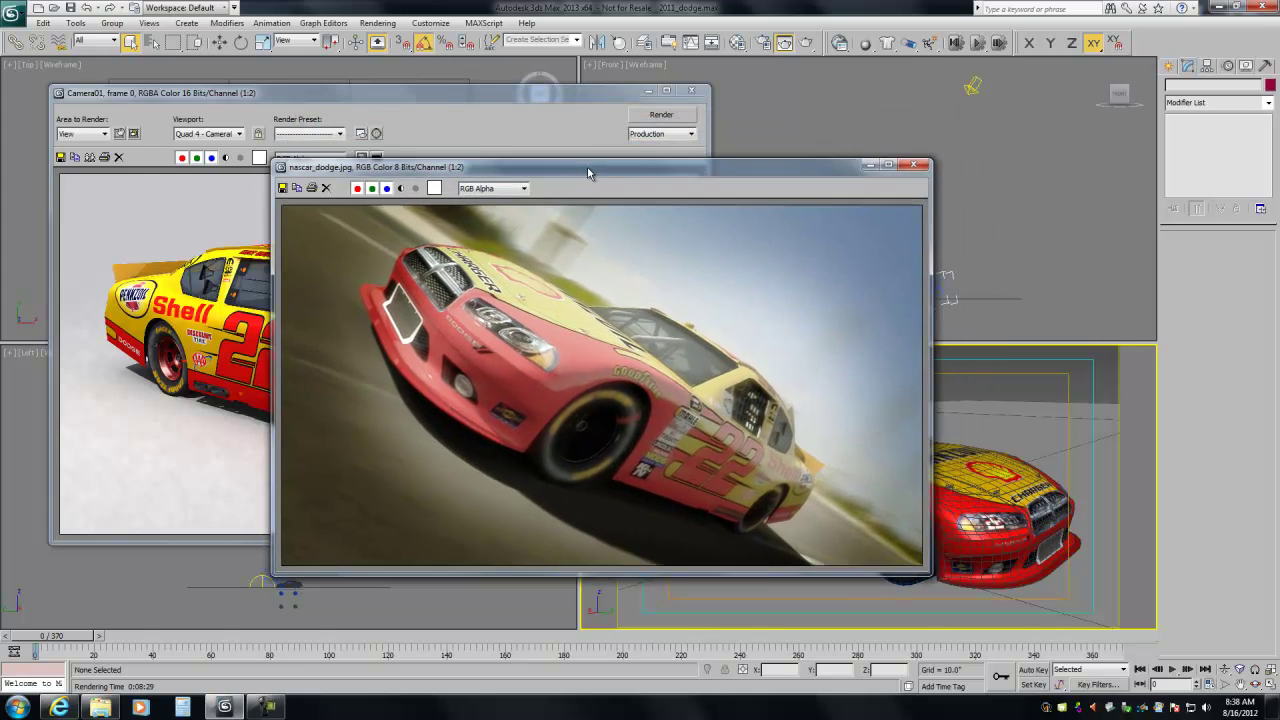
click(914, 165)
click(691, 91)
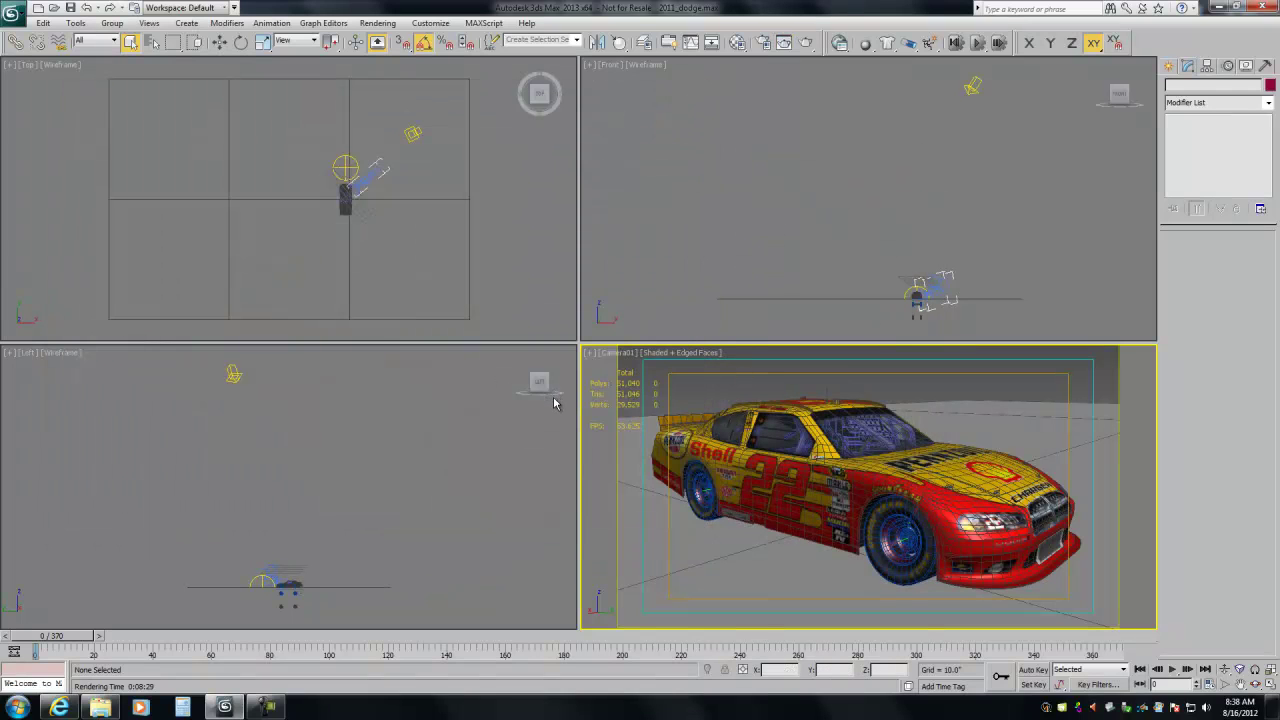
Delete the ground plane, the existing lights and the old camera so only the car parts remain, and fit all views to them
click(462, 200)
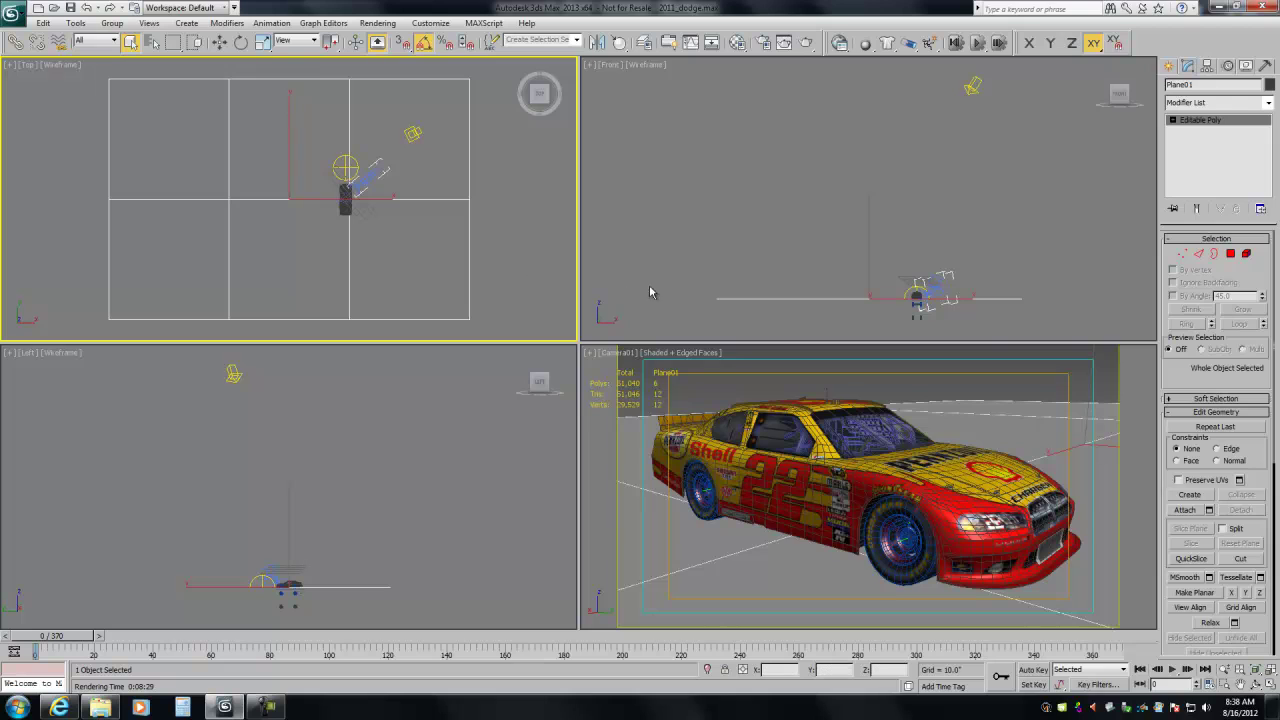
key(Delete)
click(937, 290)
key(Delete)
click(926, 291)
key(Delete)
click(926, 294)
key(Delete)
click(972, 86)
key(Delete)
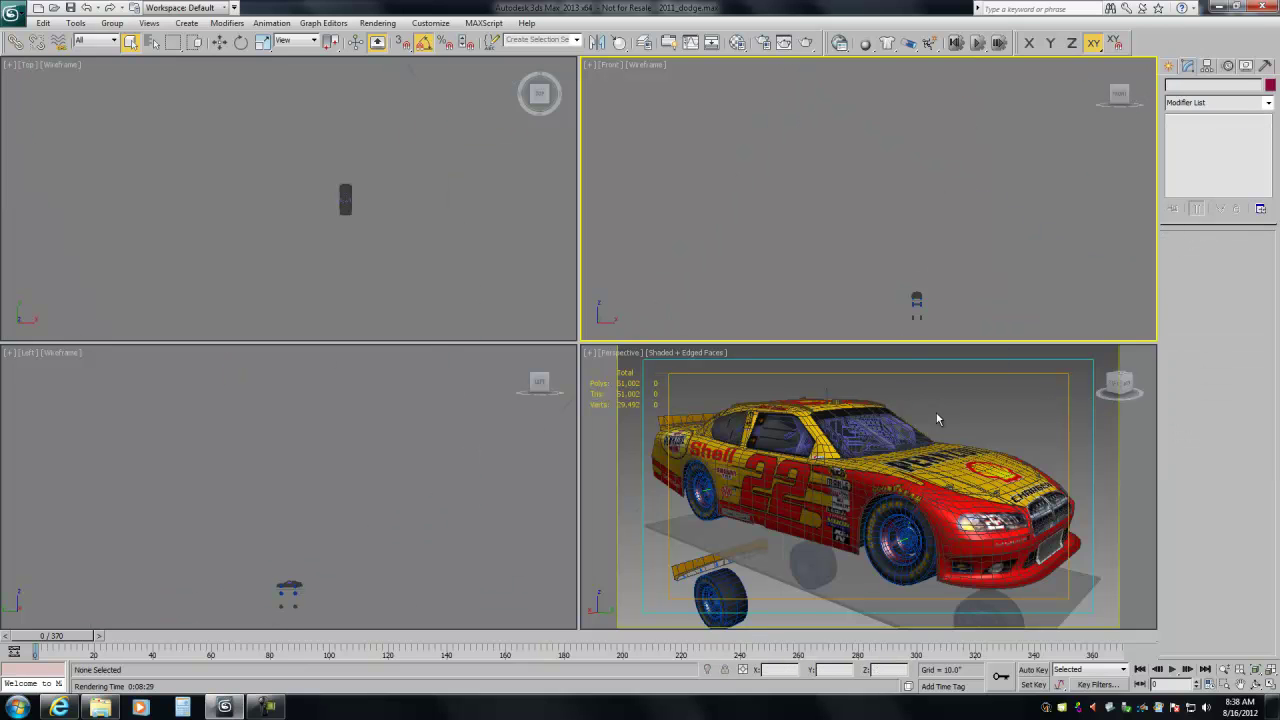
click(1270, 669)
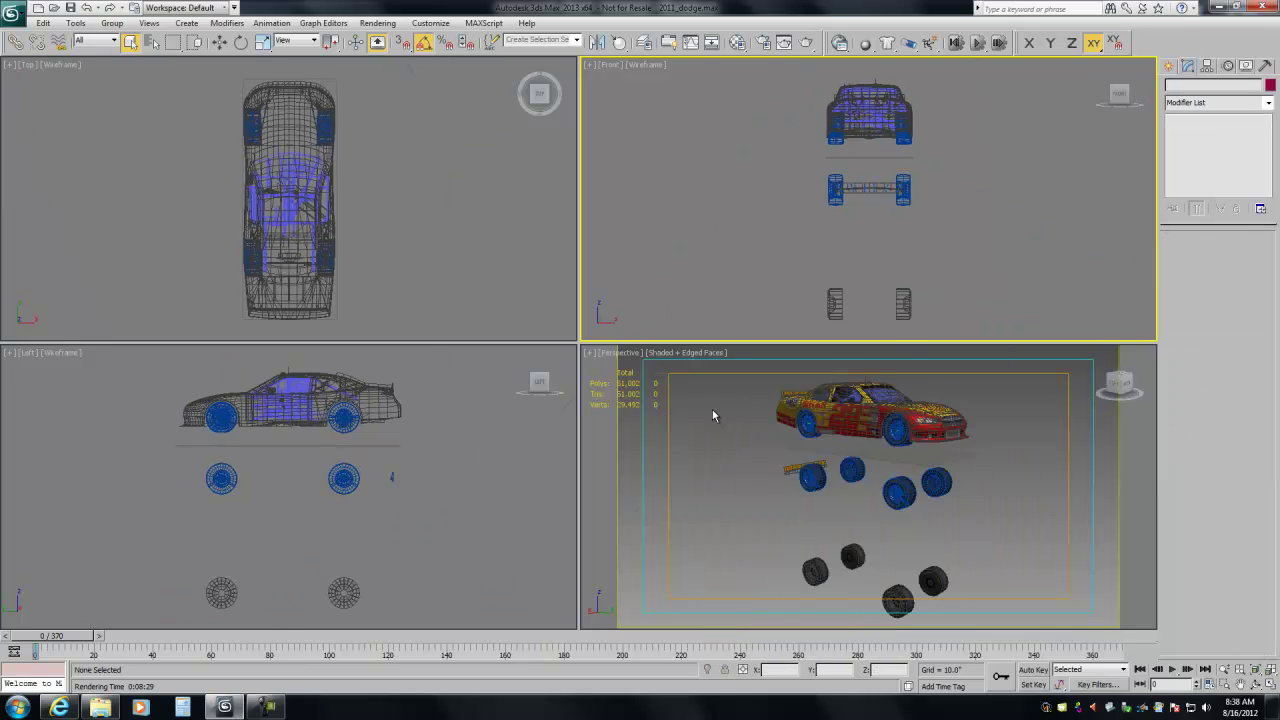
Load the vray_start render preset with all its categories for the perspective view
click(709, 408)
click(762, 42)
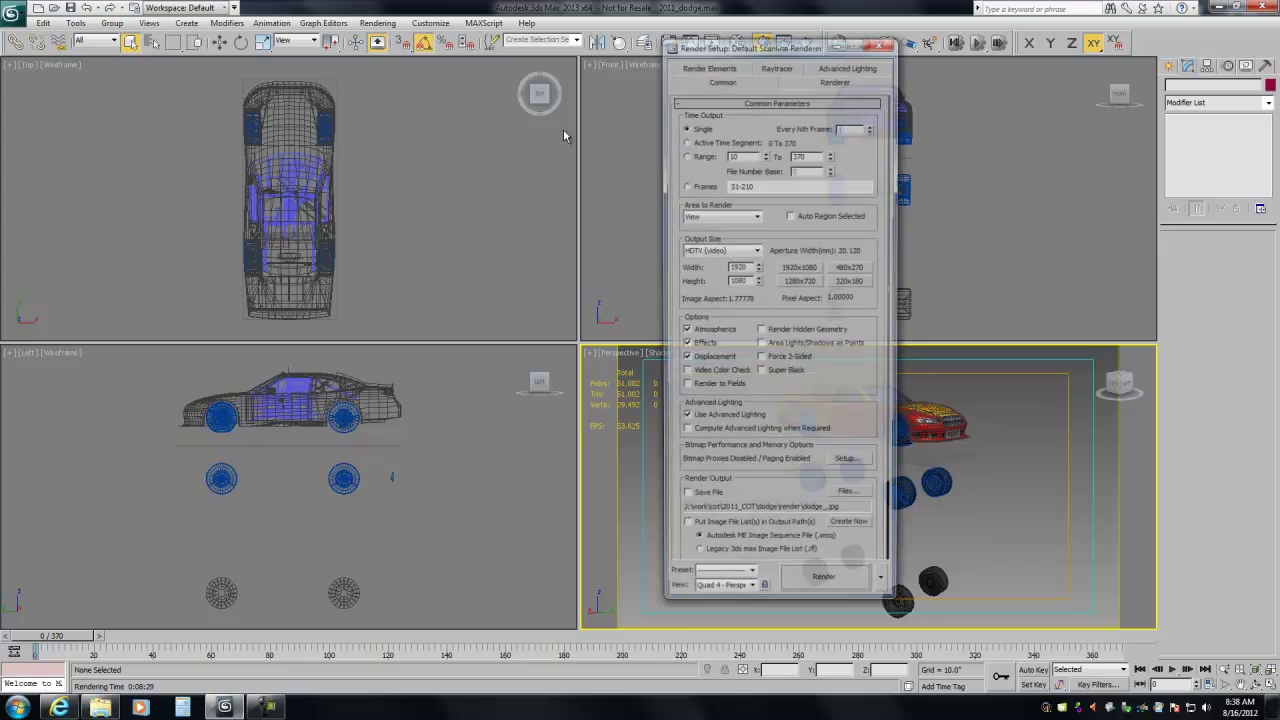
click(716, 582)
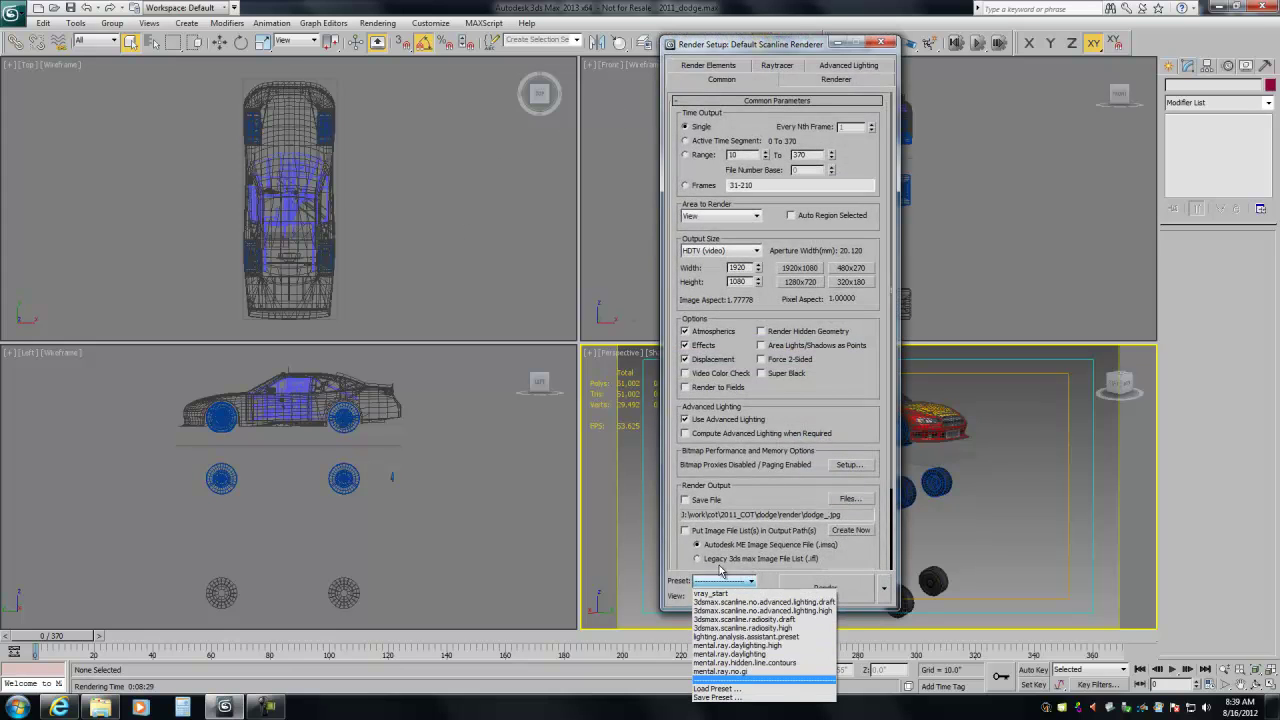
click(710, 595)
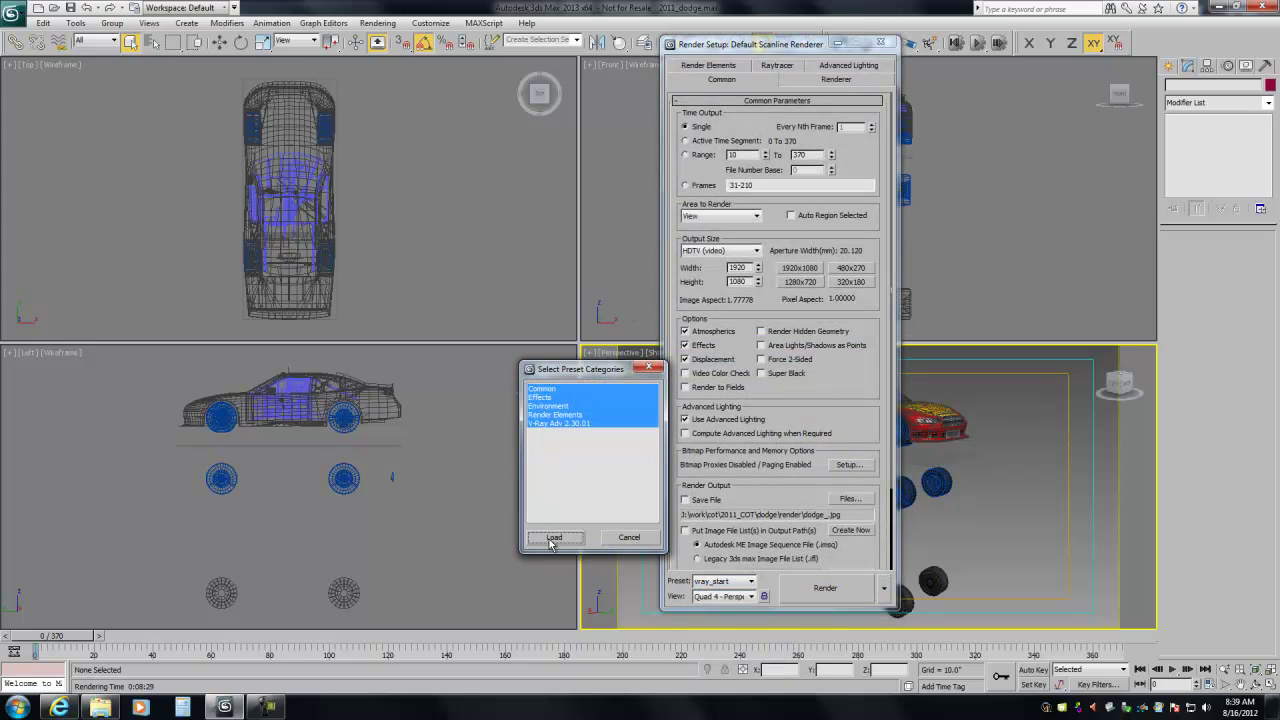
click(553, 532)
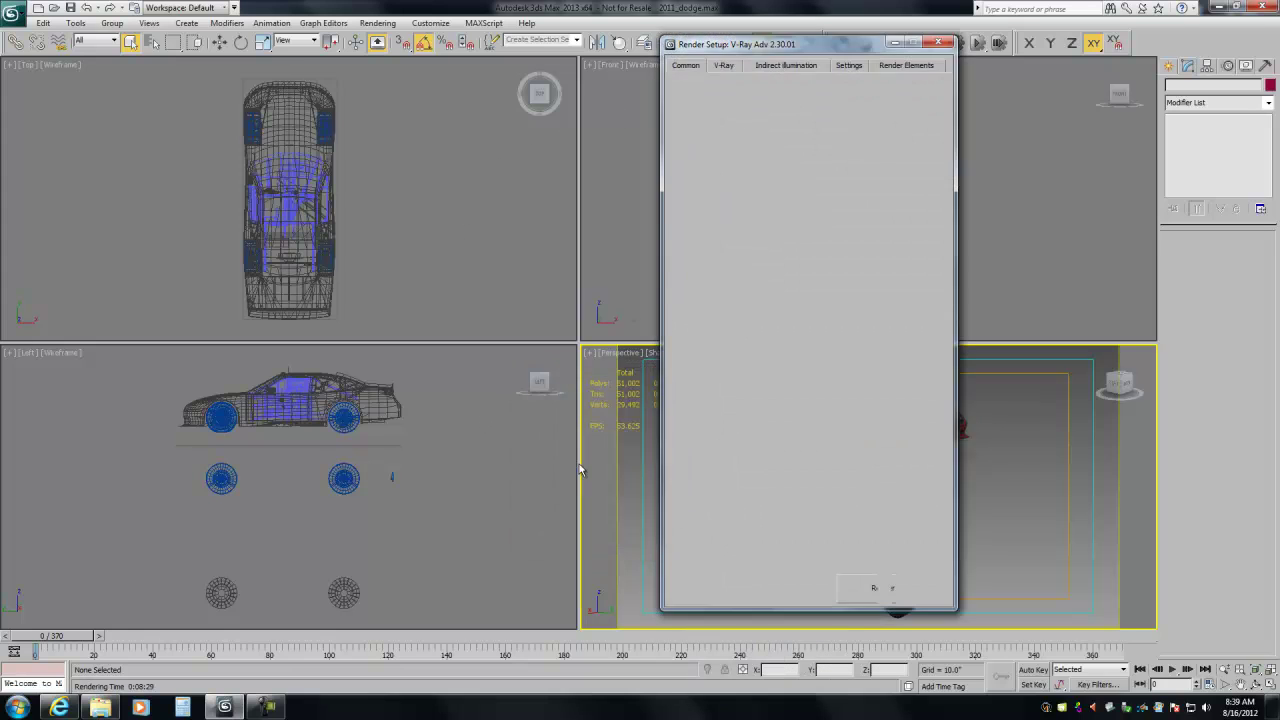
Enable "Don't affect colors (adaptation only)" in the V-Ray color mapping settings
click(736, 66)
click(766, 257)
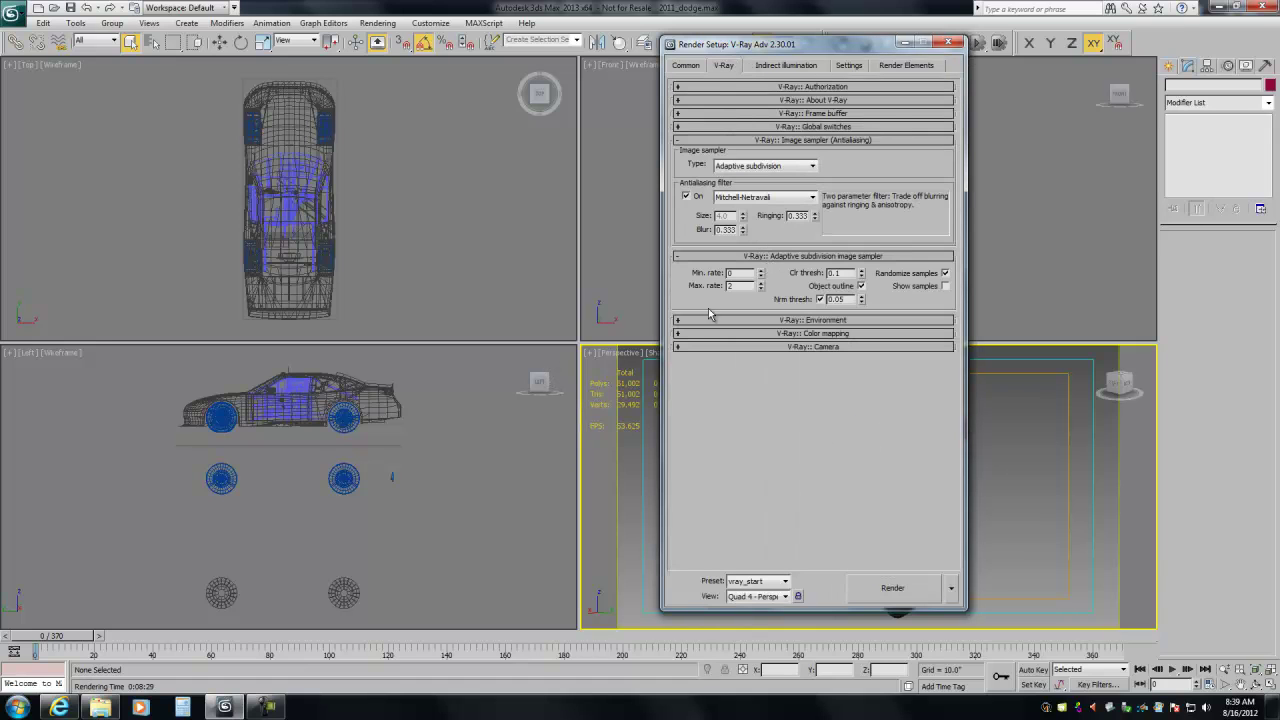
click(757, 335)
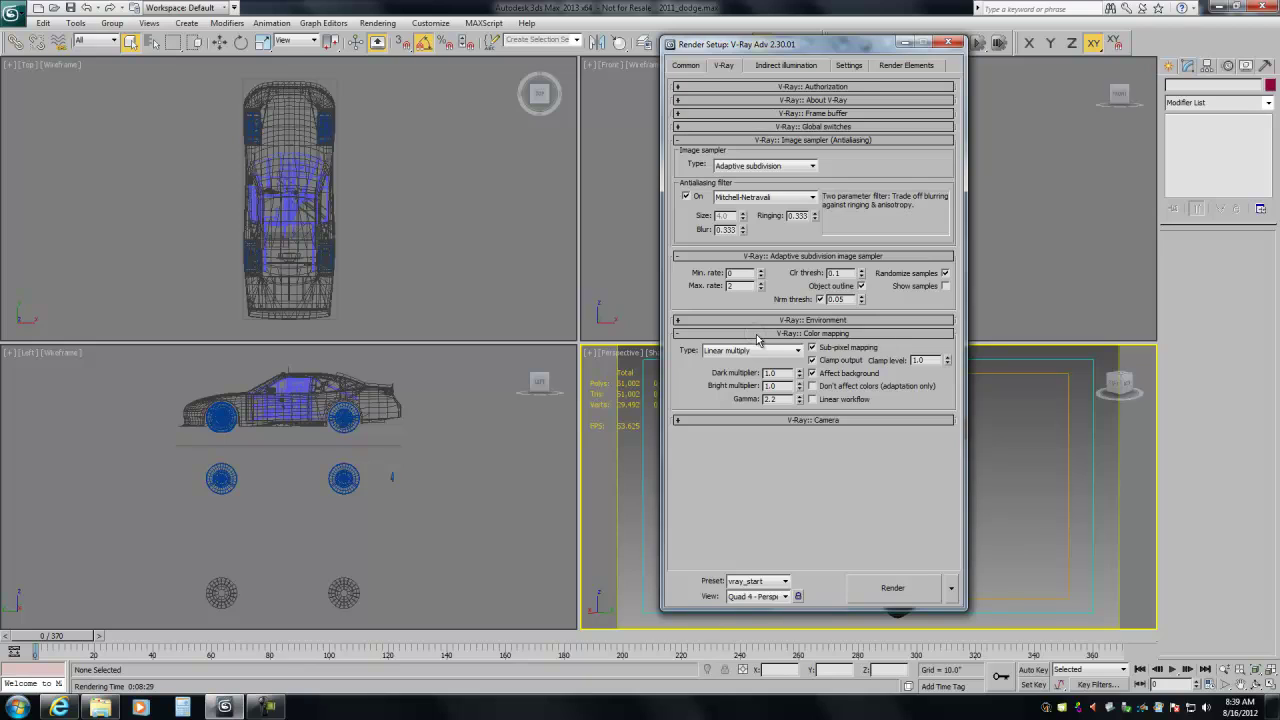
click(812, 386)
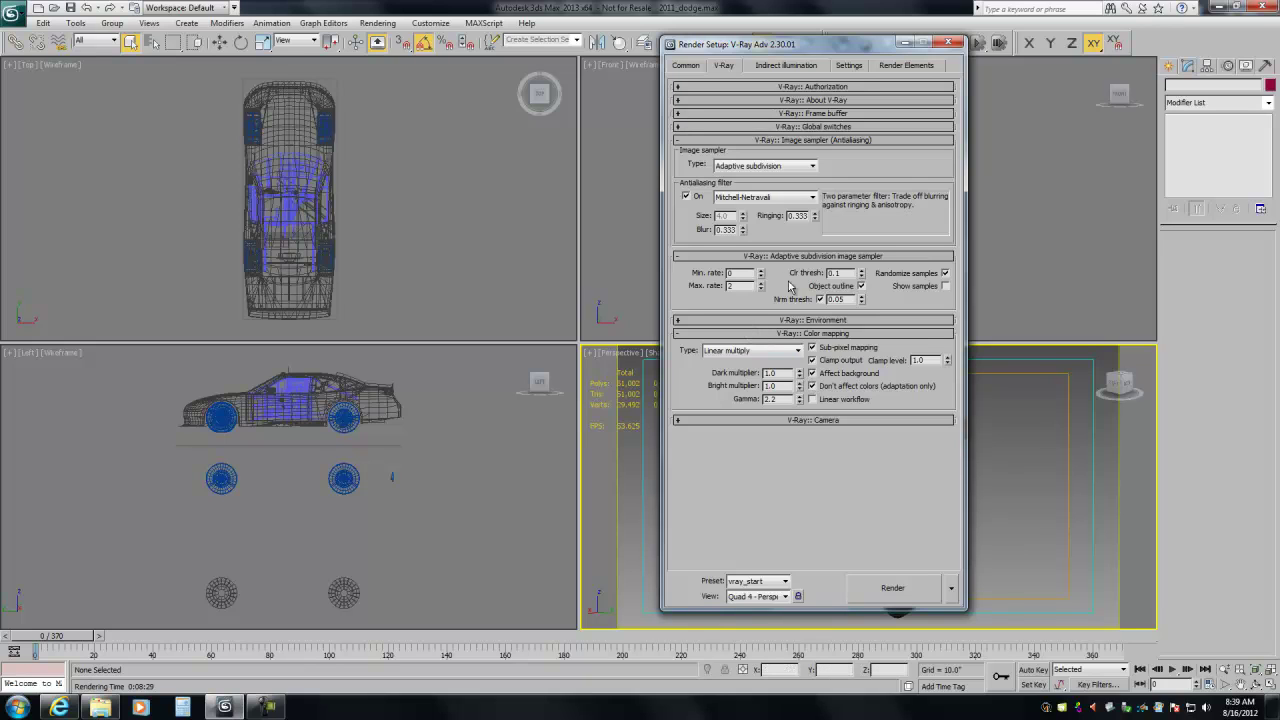
Review the V-Ray indirect illumination and irradiance map settings and close the render setup
click(770, 64)
scroll(780, 252, down, 5)
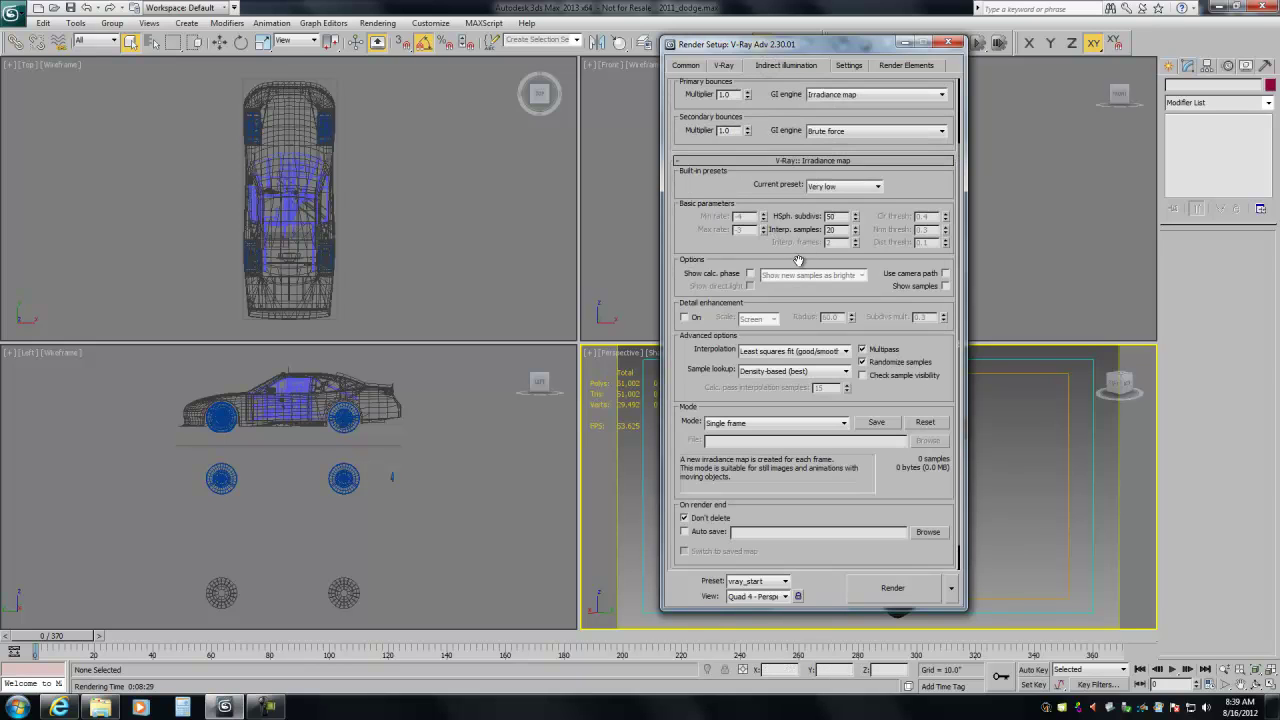
click(800, 161)
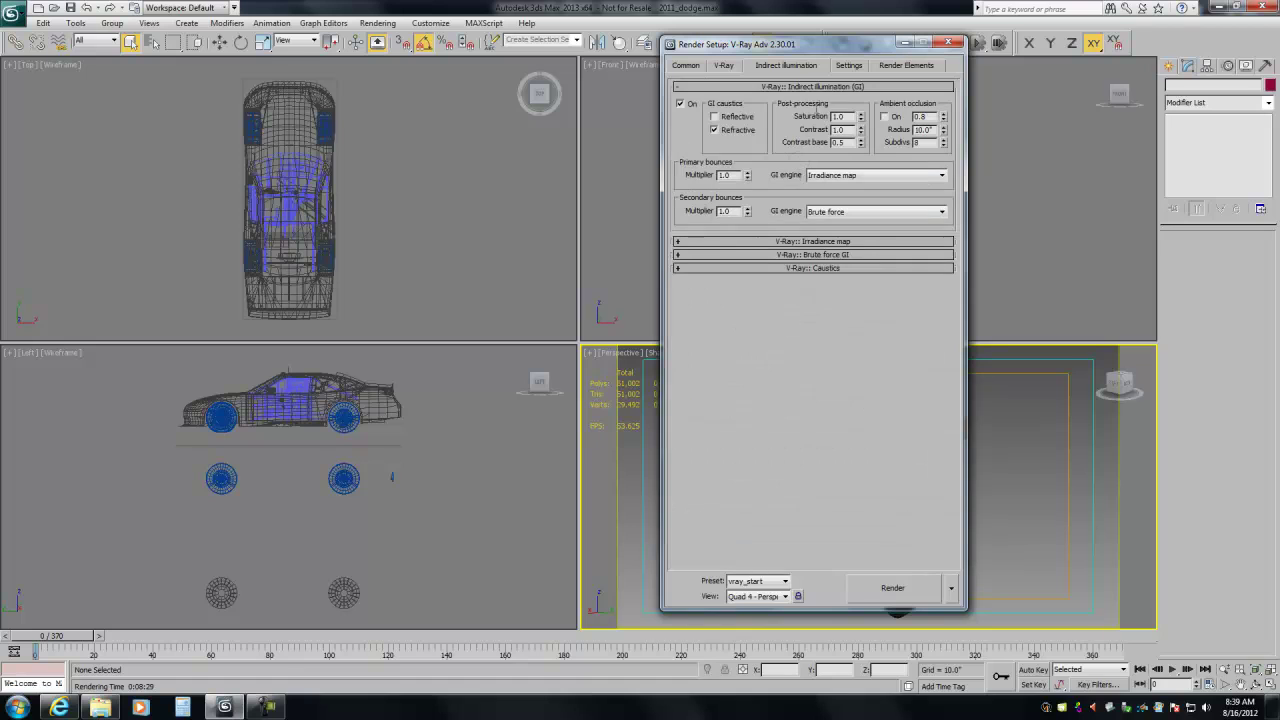
click(693, 65)
click(950, 44)
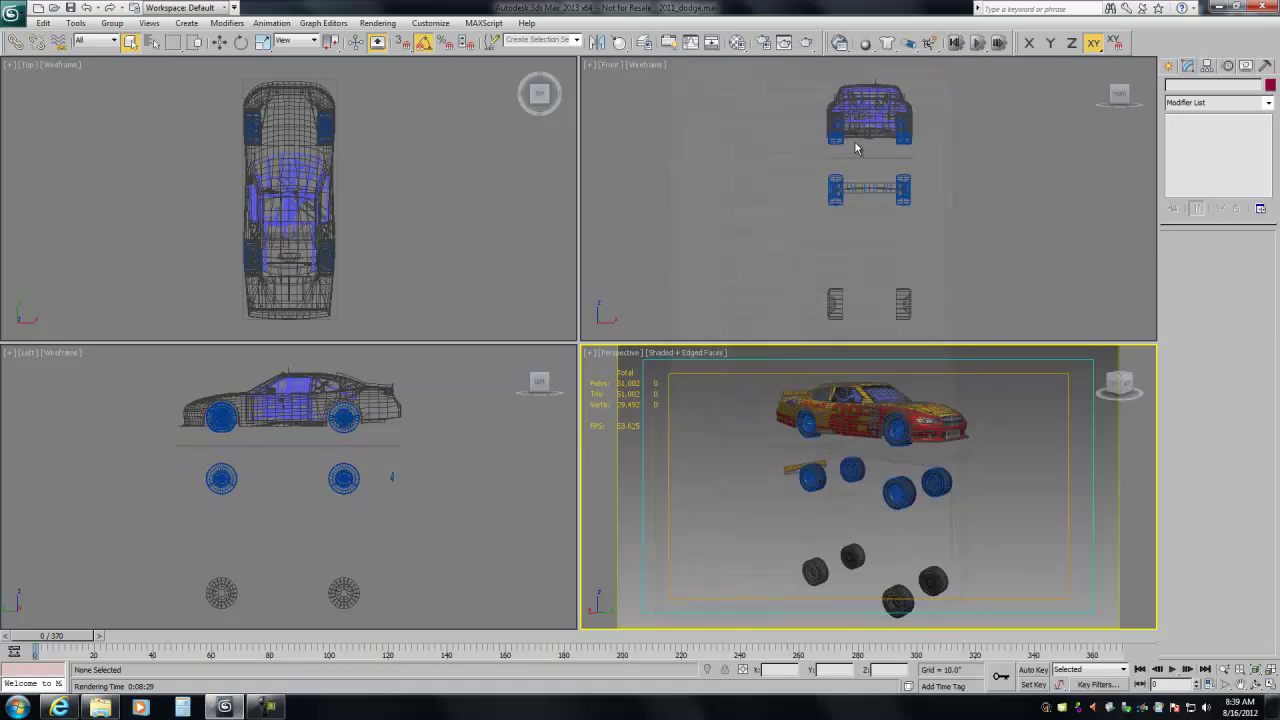
Inspect the sub-materials of the overflow object's scene material in the first sample slot and close the material windows
click(737, 43)
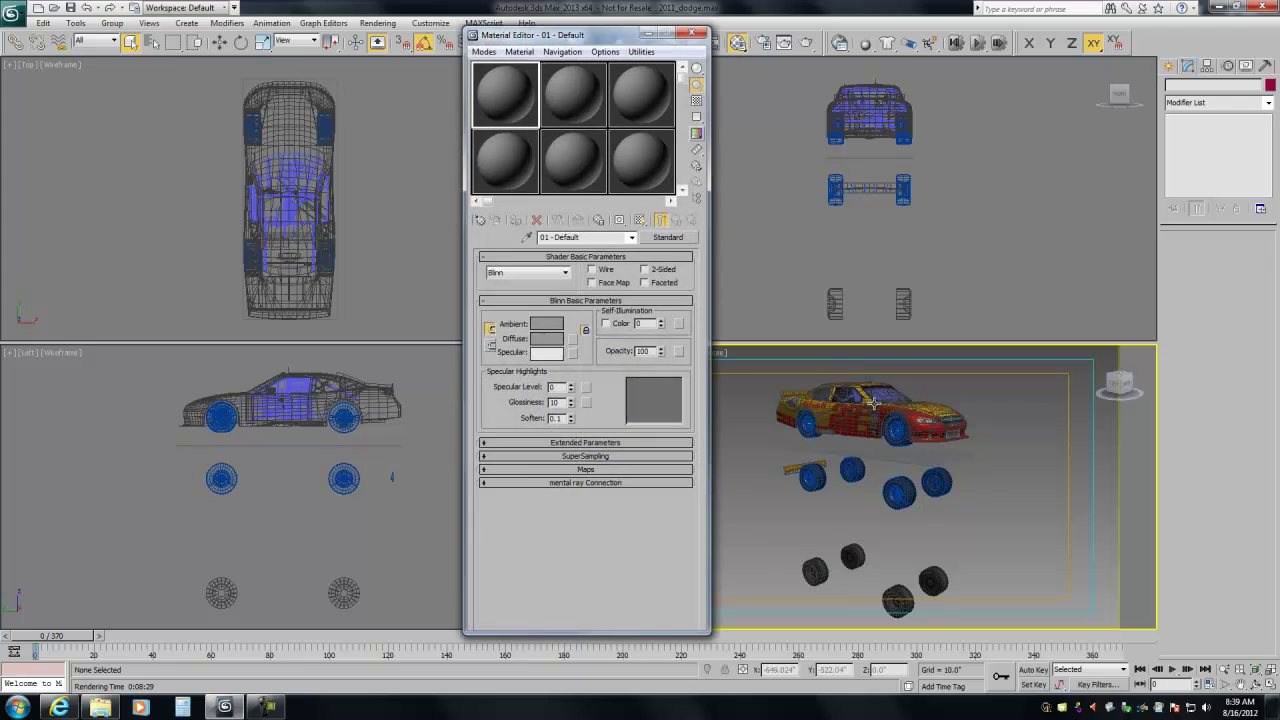
click(485, 222)
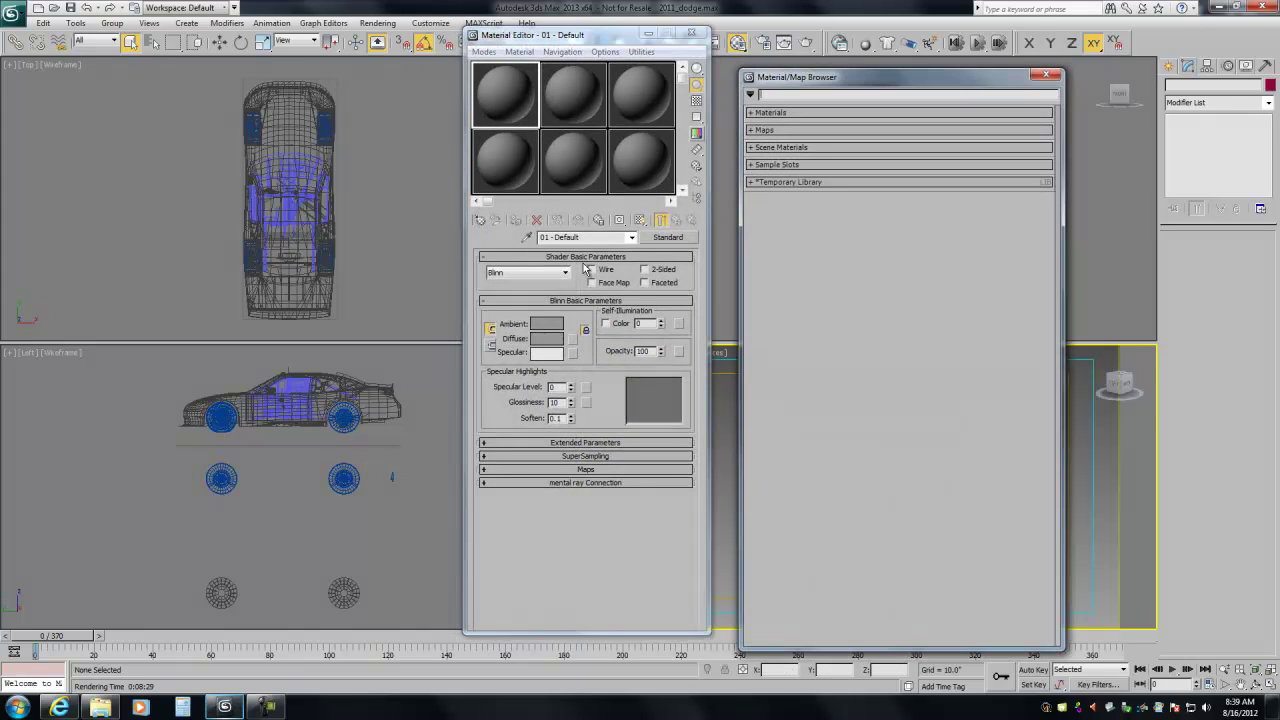
click(793, 148)
double_click(797, 160)
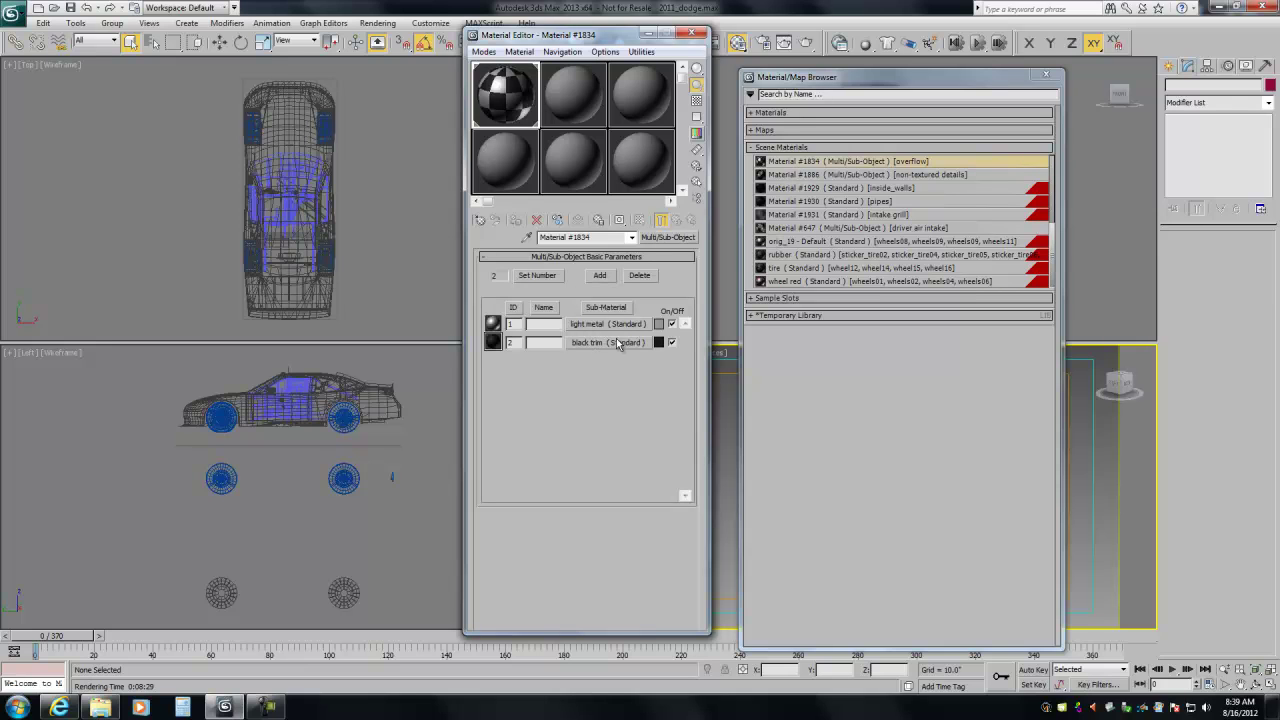
click(528, 138)
click(691, 33)
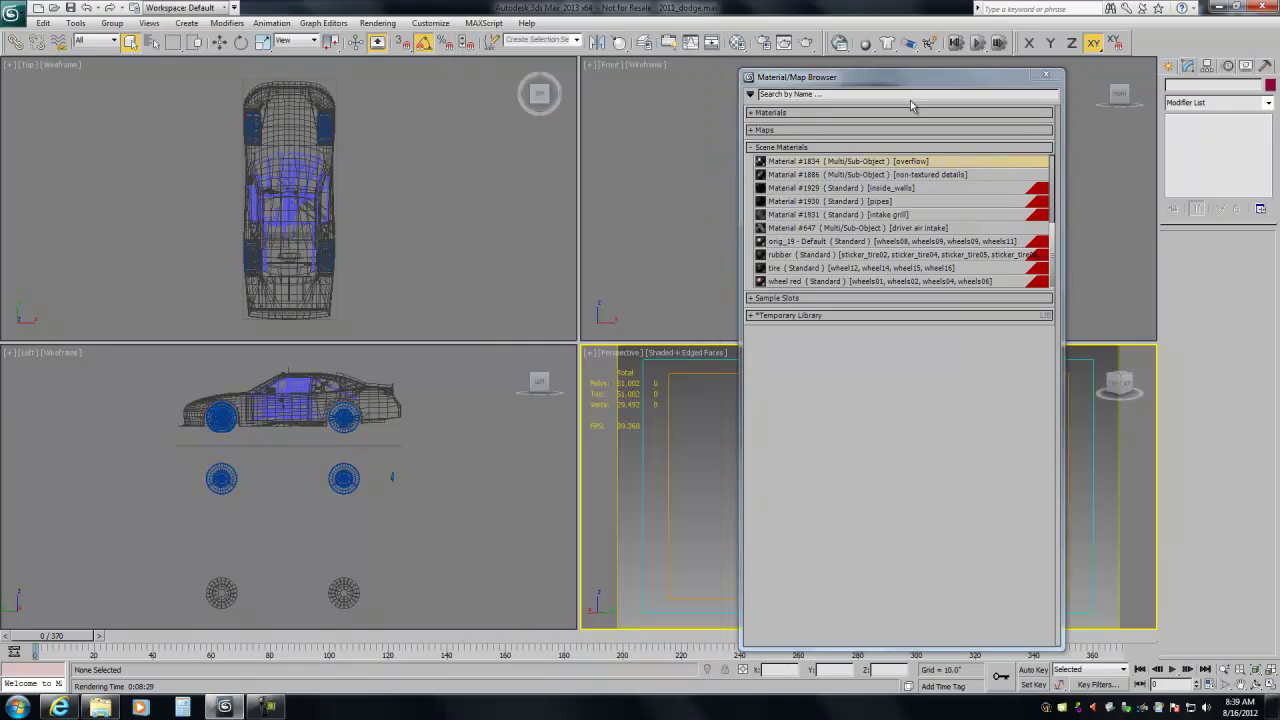
click(1046, 74)
Convert all scene materials with the V-Ray scene converter, turning on trace reflections for Standard materials
right_click(701, 470)
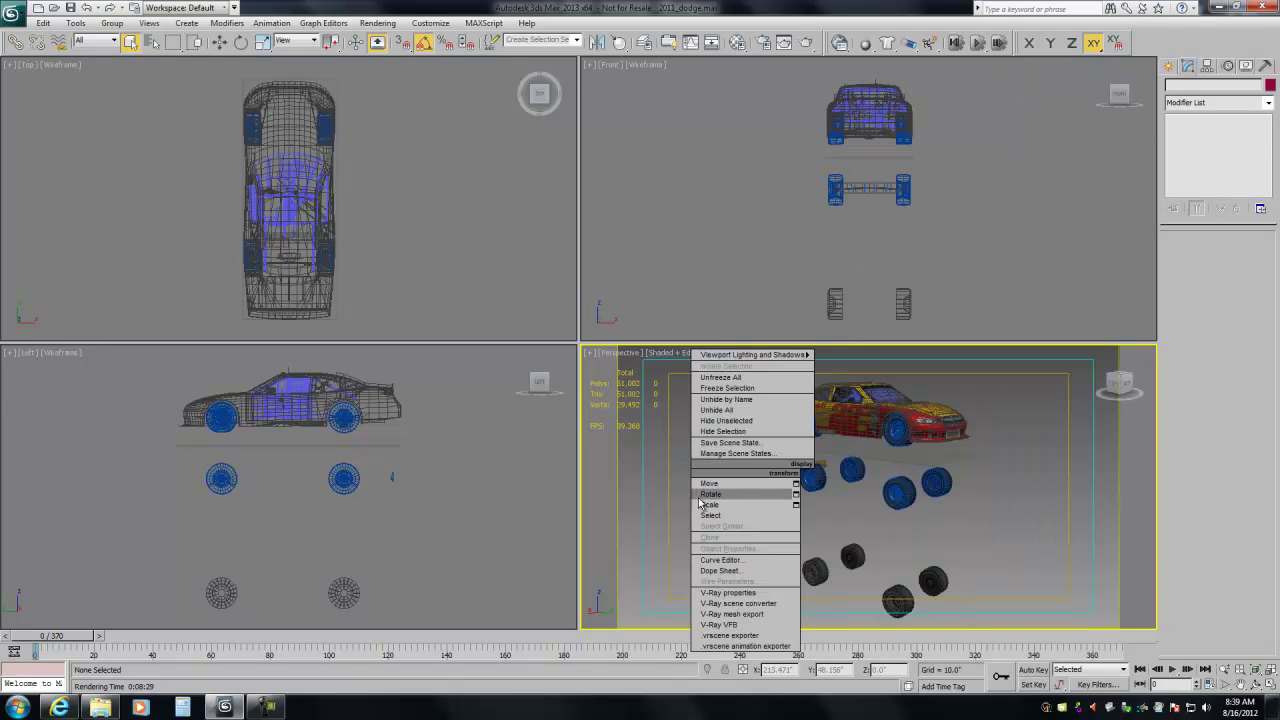
click(717, 604)
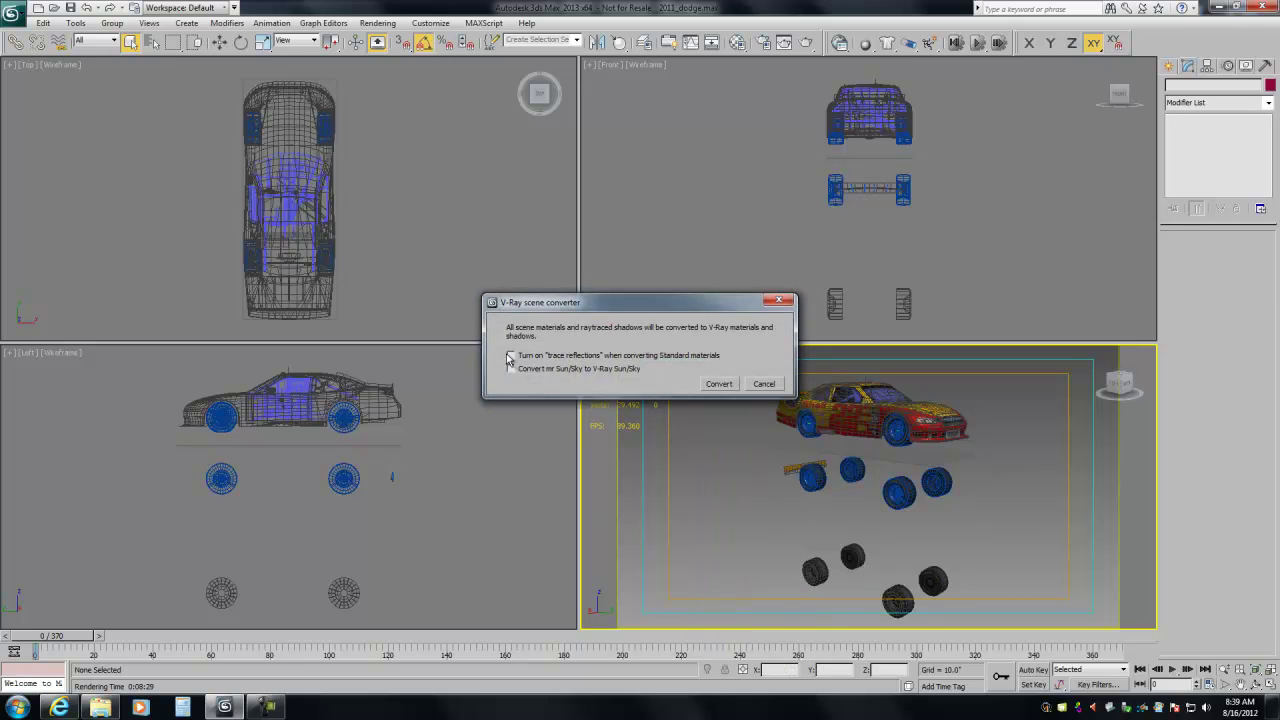
click(512, 355)
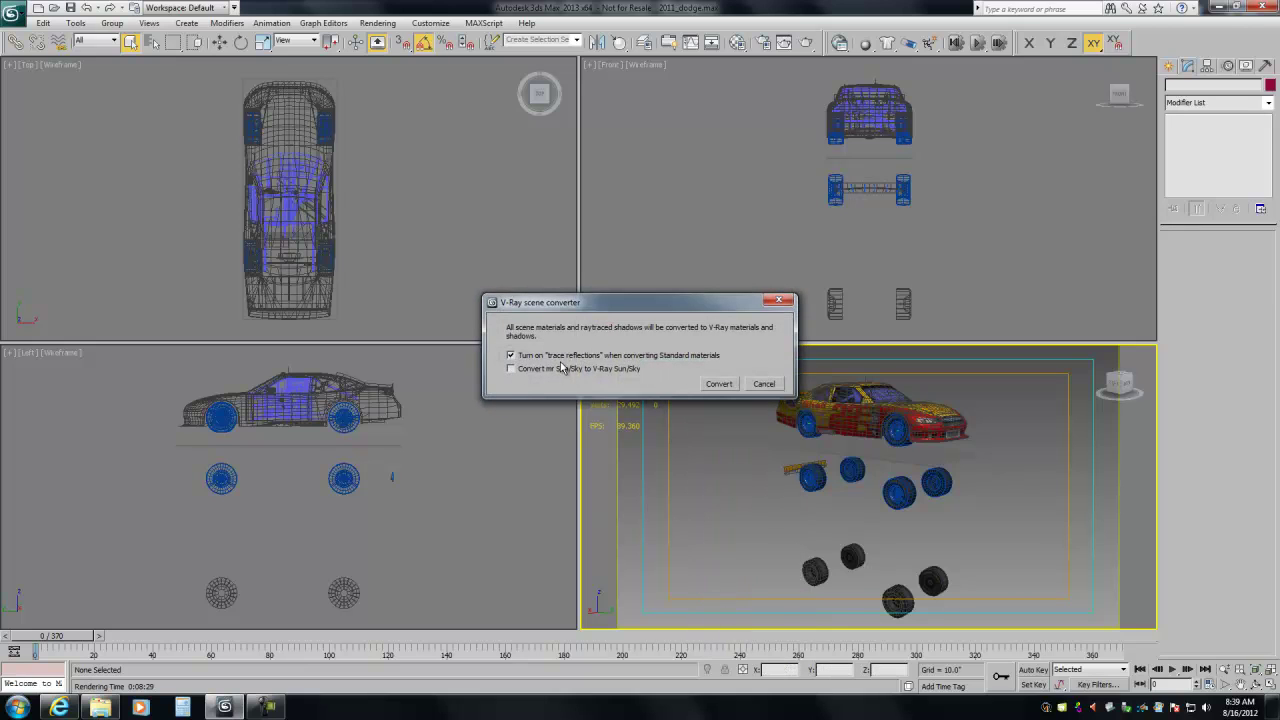
click(719, 384)
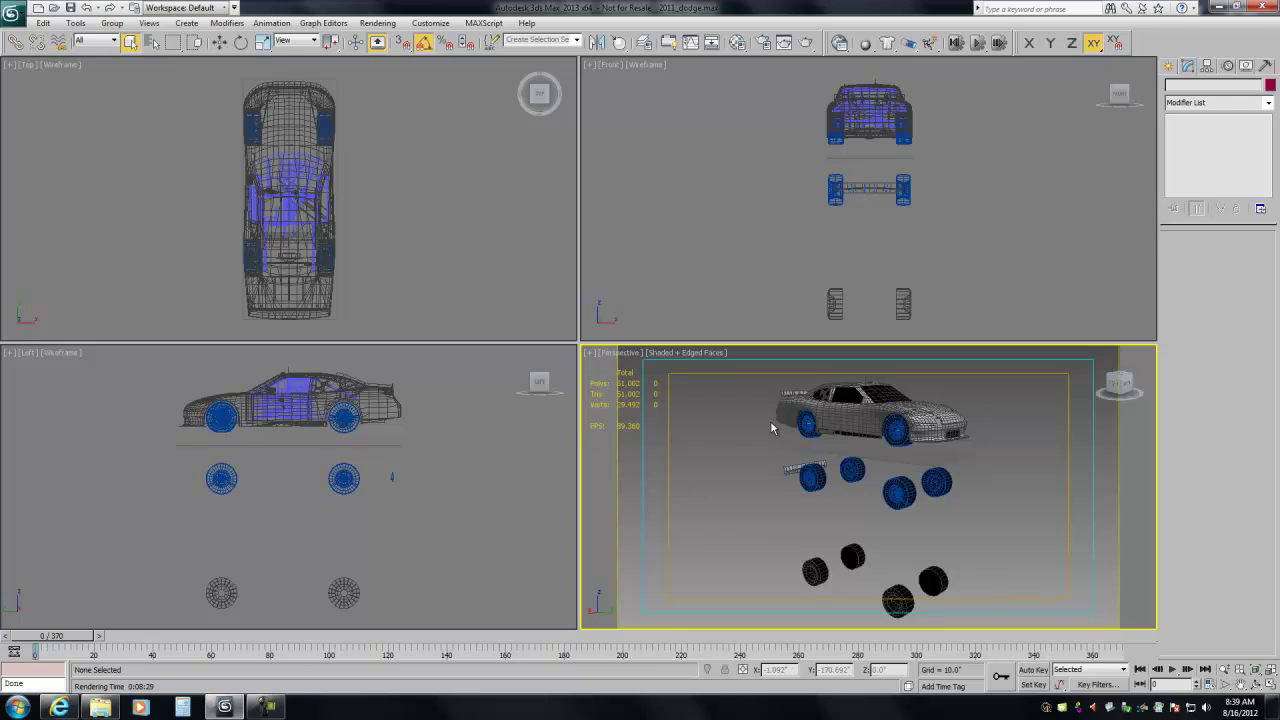
Create a VRayPhysicalCamera aimed at the car, match it to the perspective view and look through it
click(1167, 66)
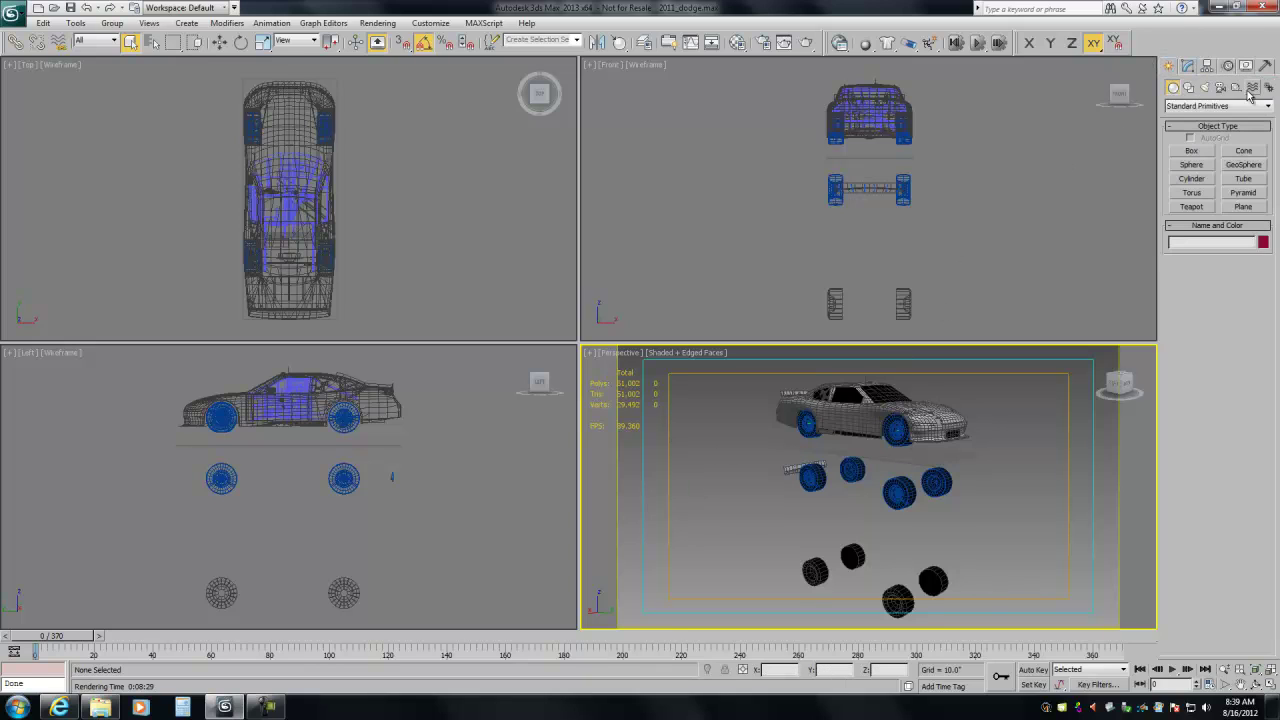
click(1221, 87)
click(1221, 107)
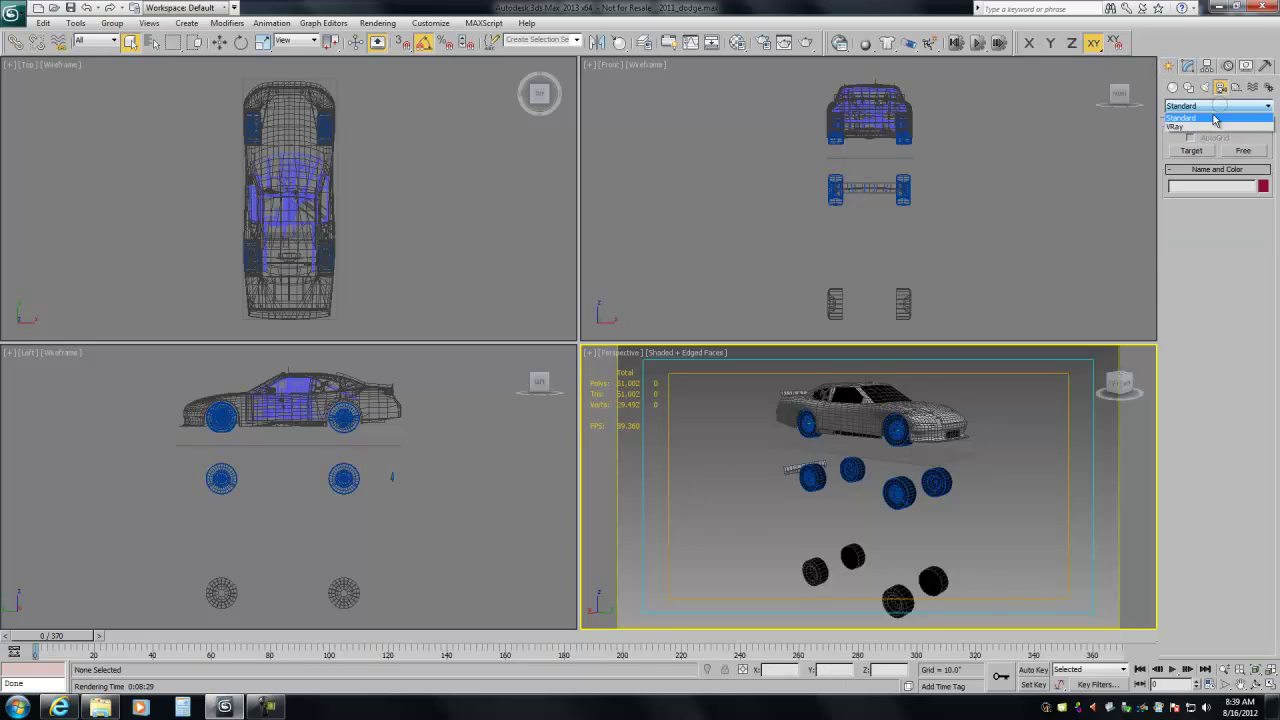
click(1205, 128)
click(1243, 150)
drag(422, 277, 359, 249)
right_click(712, 447)
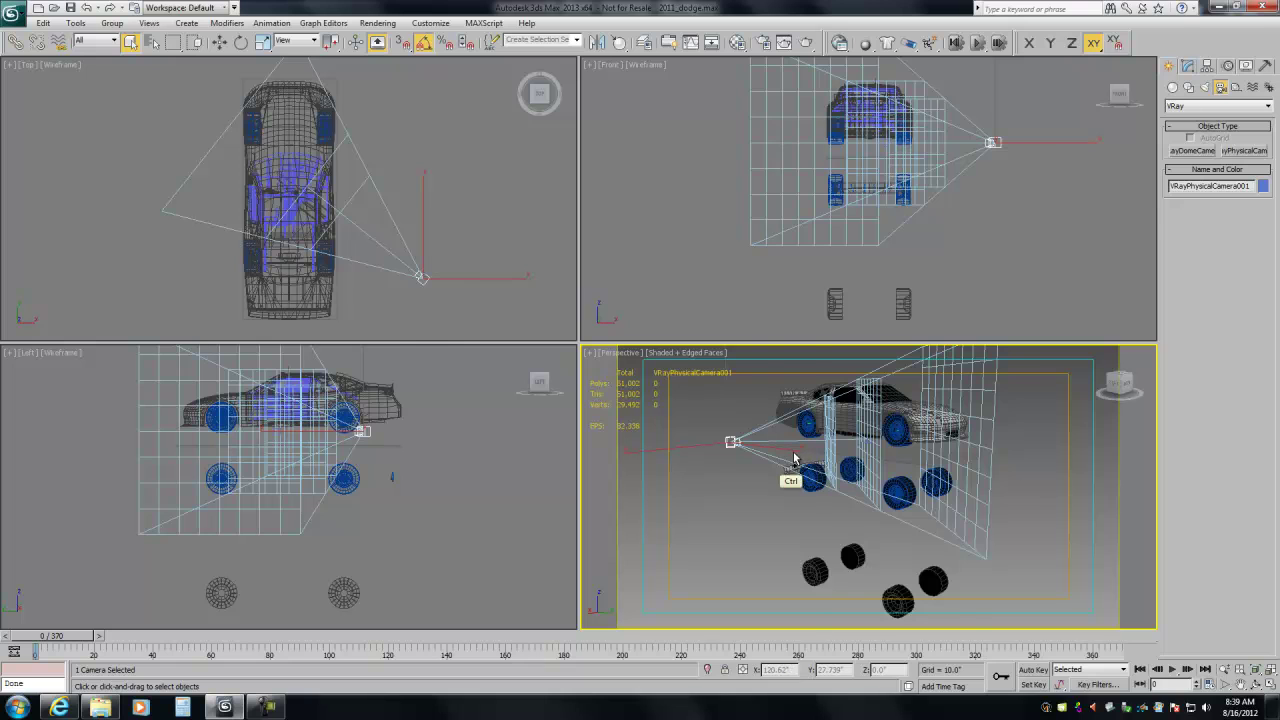
key(ctrl+c)
key(c)
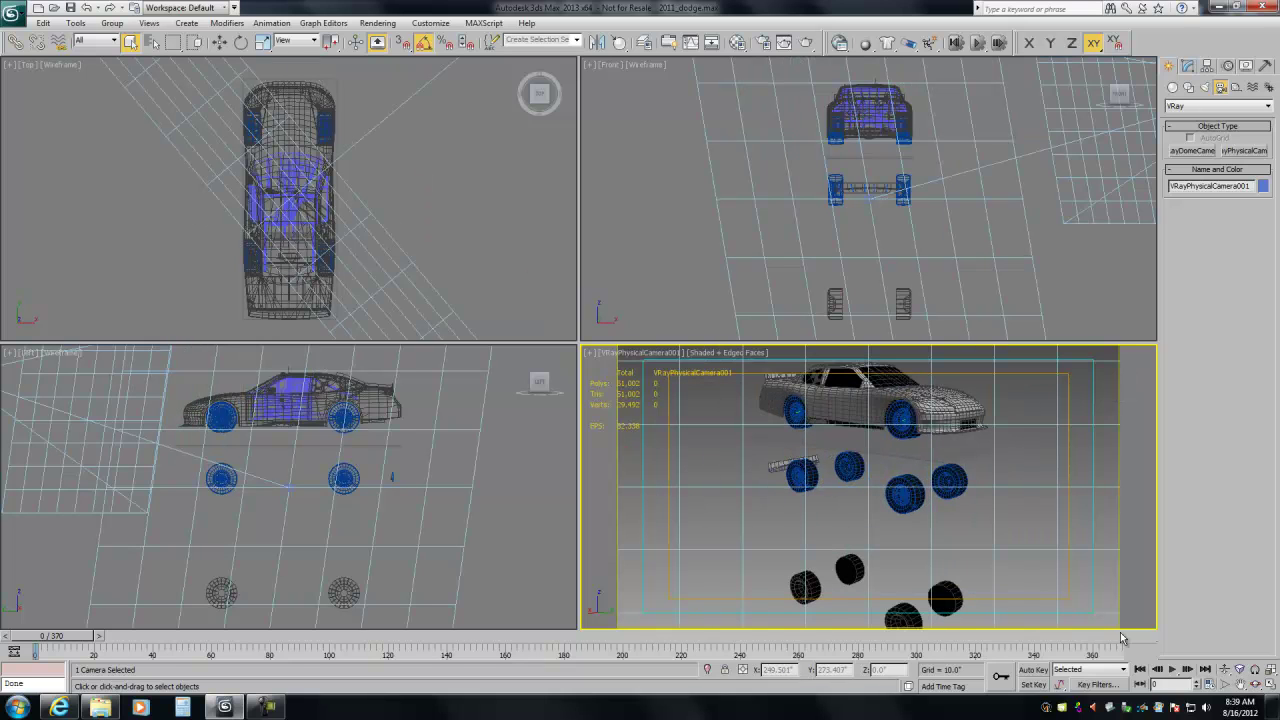
Reframe the physical camera so the car body fills the shot in a front three-quarter view
click(1240, 684)
drag(800, 390, 799, 466)
click(1224, 669)
drag(812, 533, 954, 554)
click(1255, 684)
click(1240, 684)
click(1227, 672)
drag(816, 507, 820, 493)
right_click(821, 492)
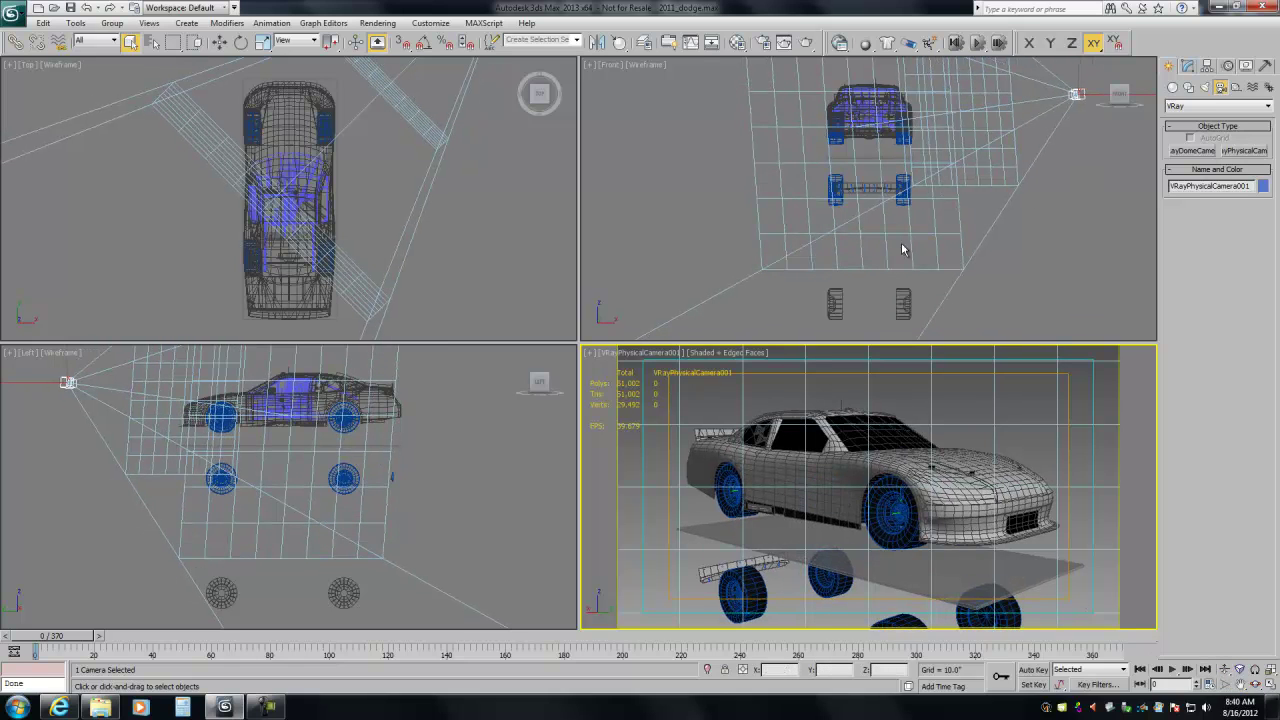
Create a VRaySun aimed across the car with an automatic VRaySky environment map, and place its highlight on the front of the hood
click(1206, 88)
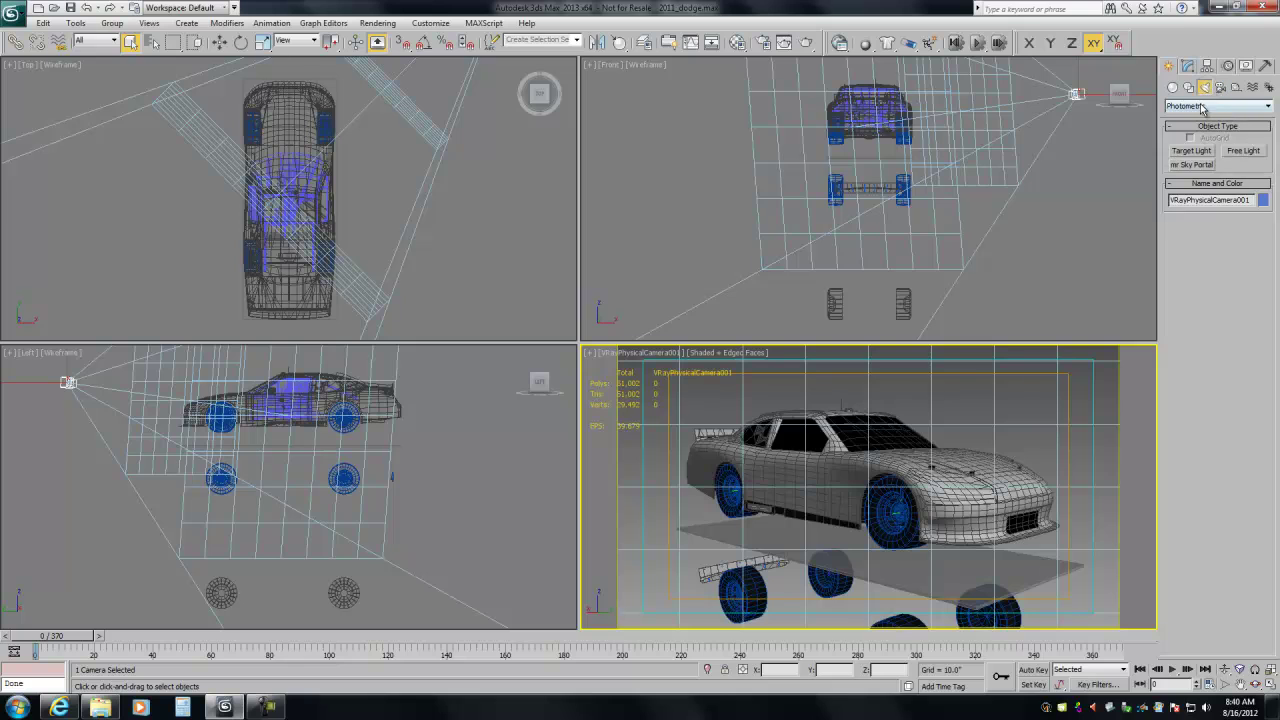
click(1206, 106)
click(1190, 136)
click(1243, 164)
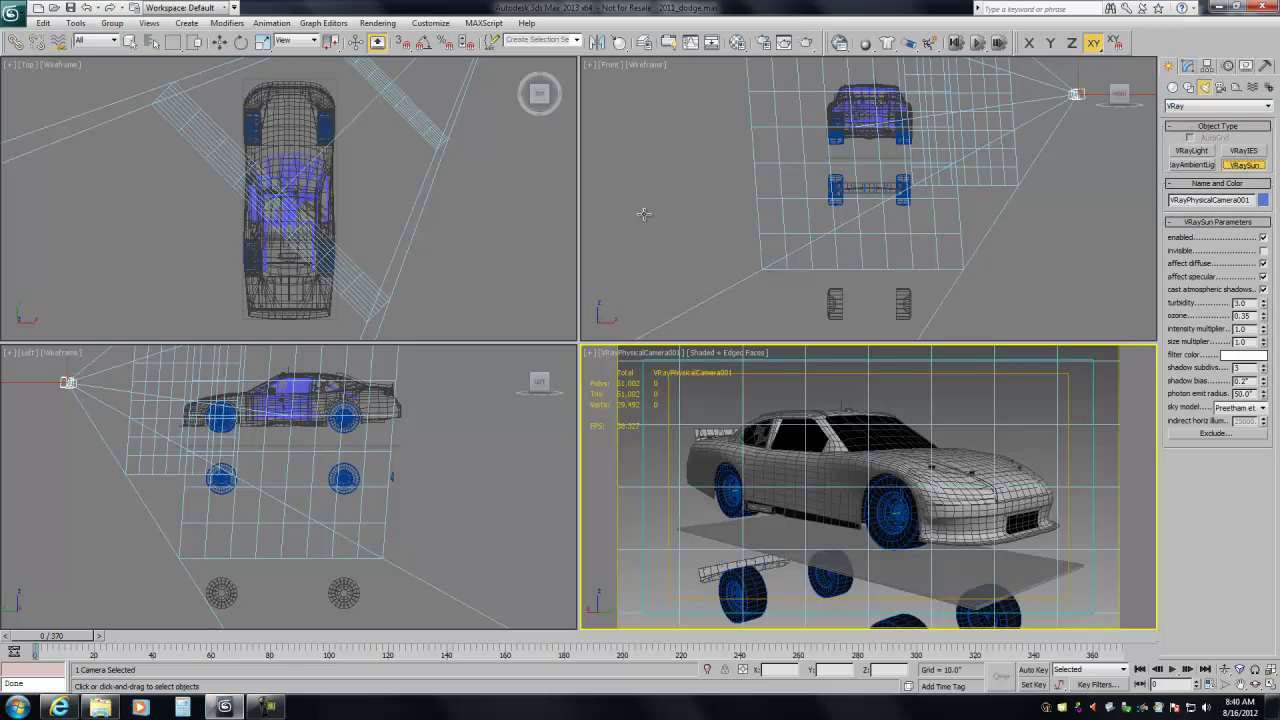
drag(135, 249, 325, 165)
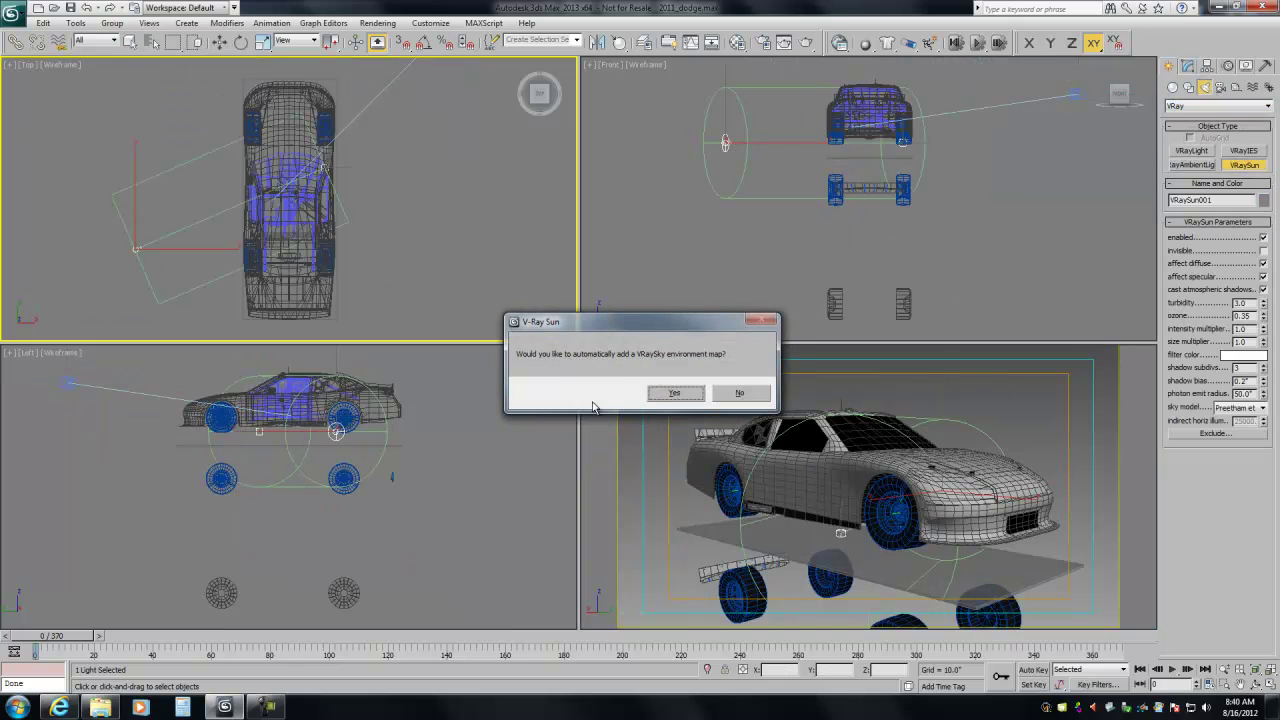
click(658, 398)
right_click(626, 403)
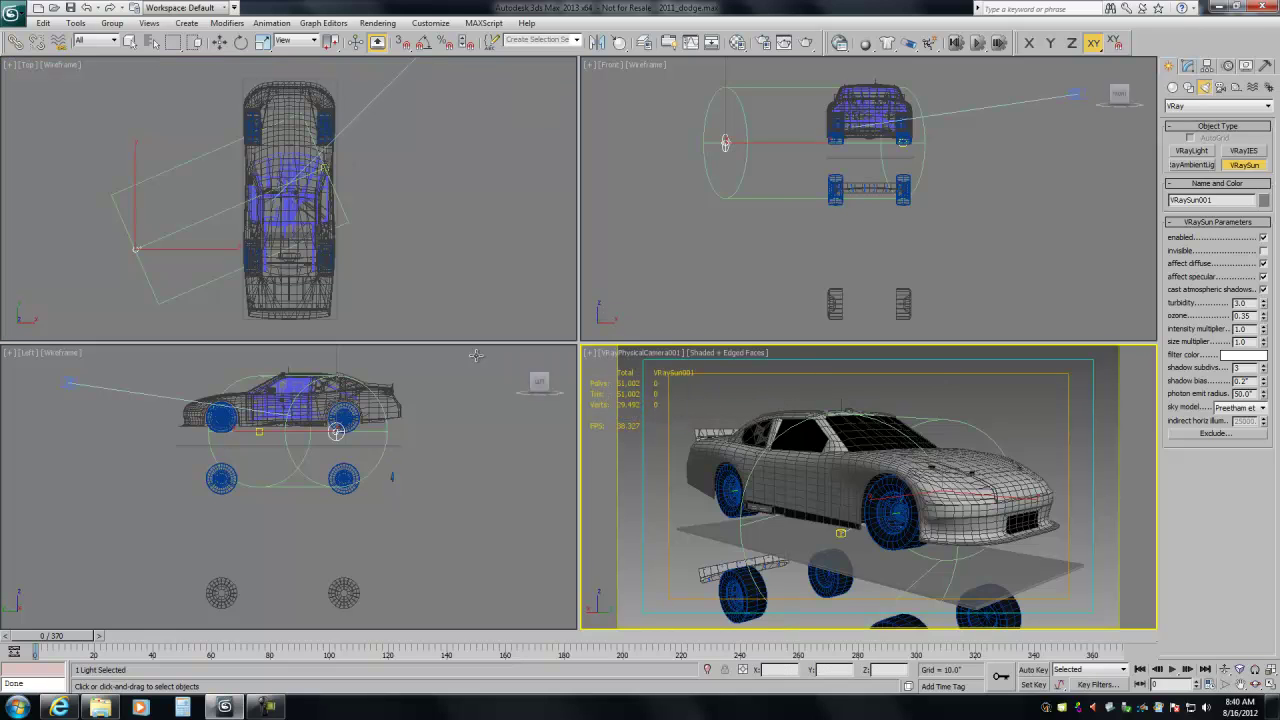
click(620, 44)
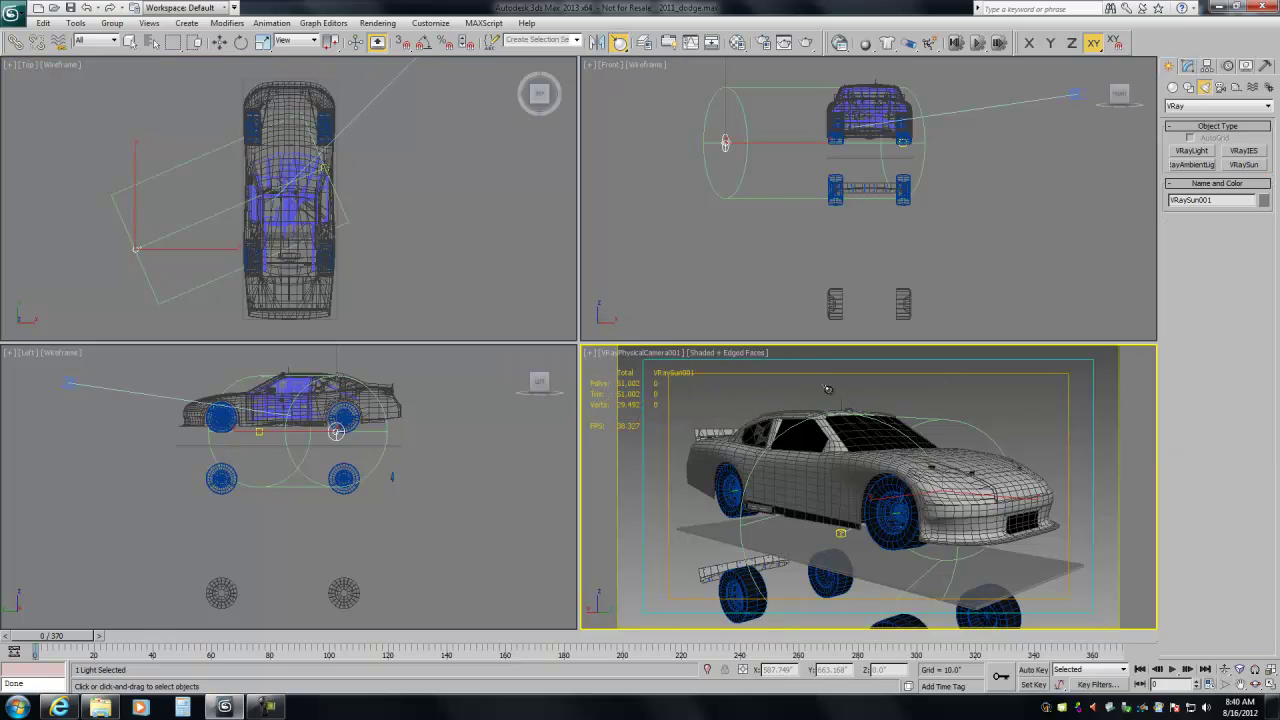
drag(965, 455, 1013, 485)
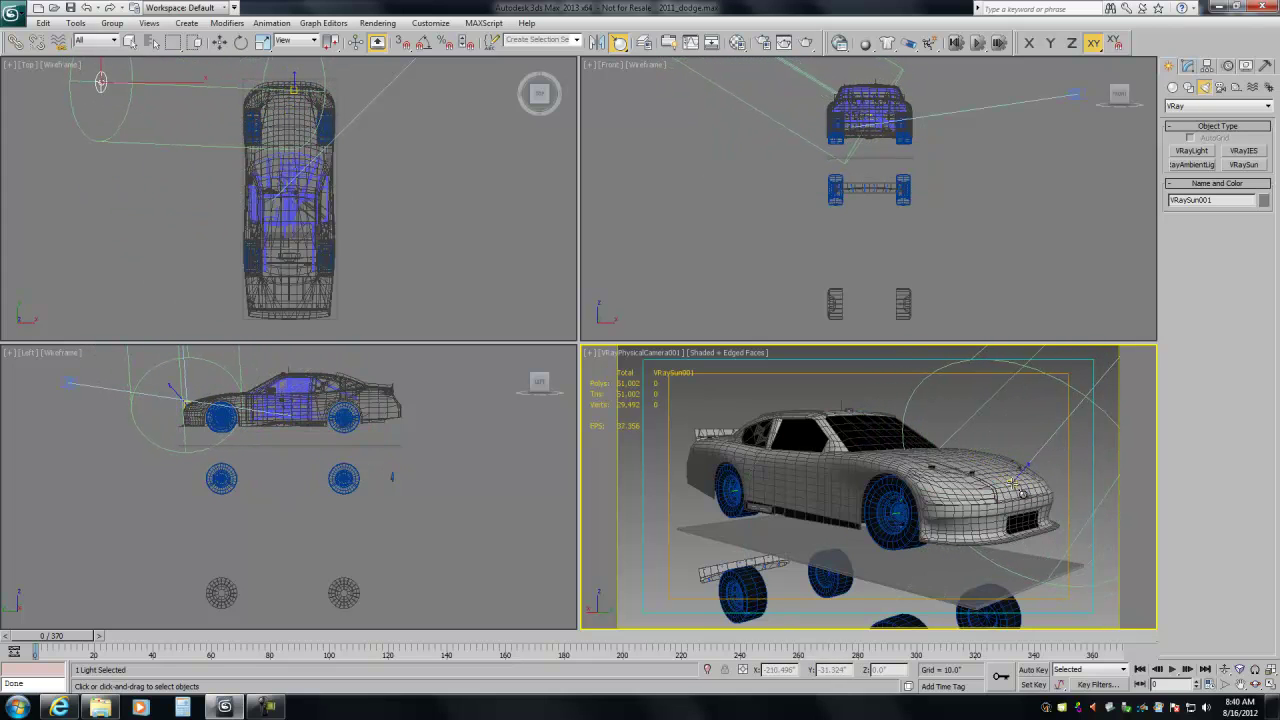
Hide the spare wheels and other loose parts below the car and fit the remaining scene in all views
key(w)
right_click(805, 395)
click(772, 320)
drag(798, 322, 933, 180)
right_click(829, 255)
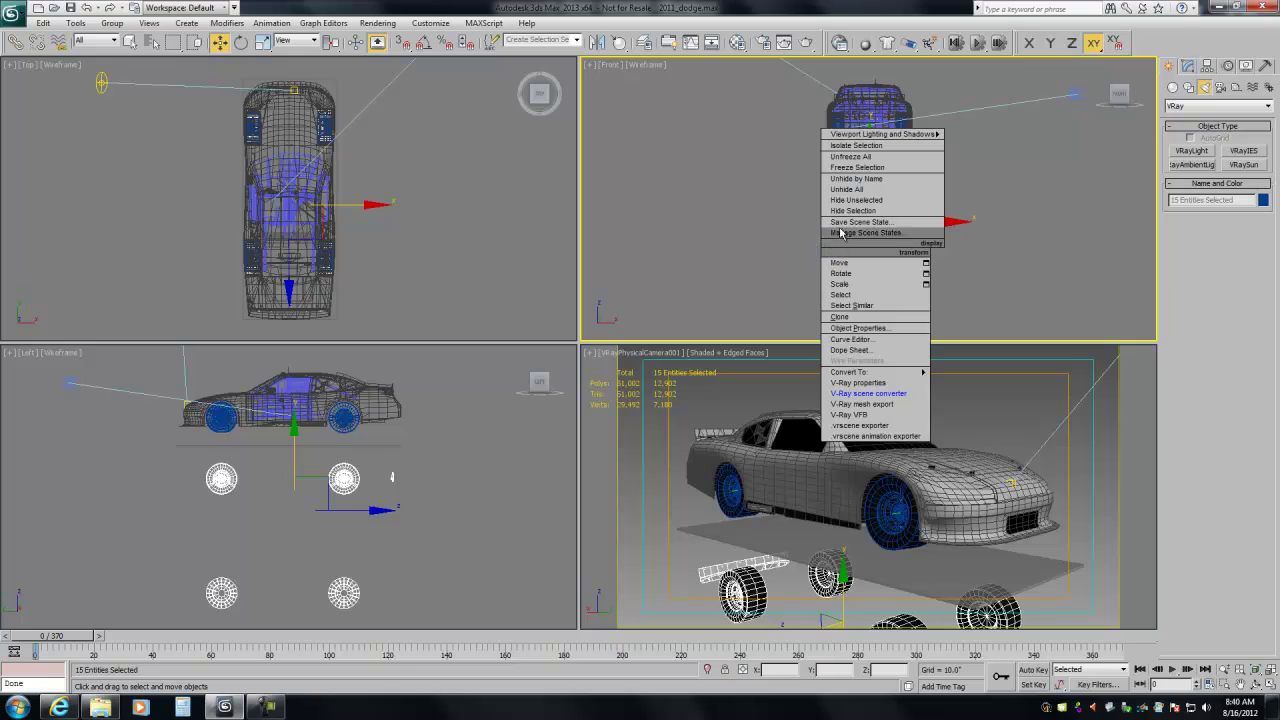
click(843, 211)
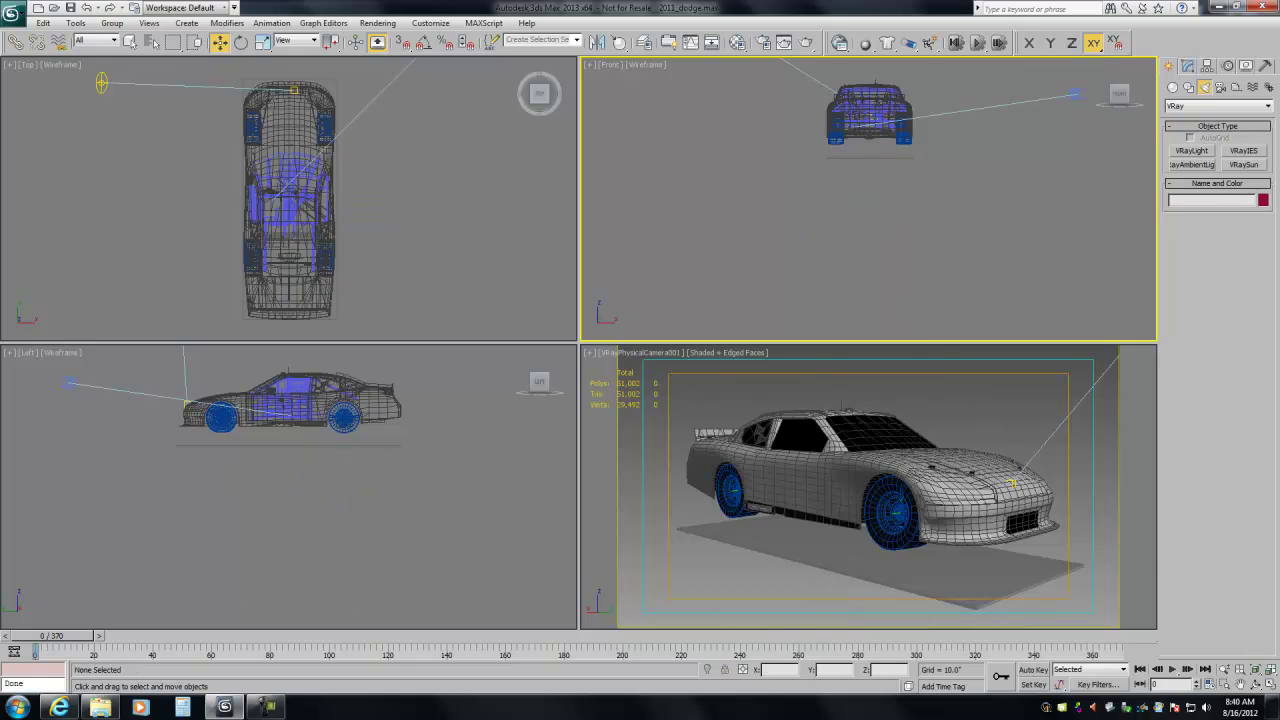
click(1271, 670)
click(688, 380)
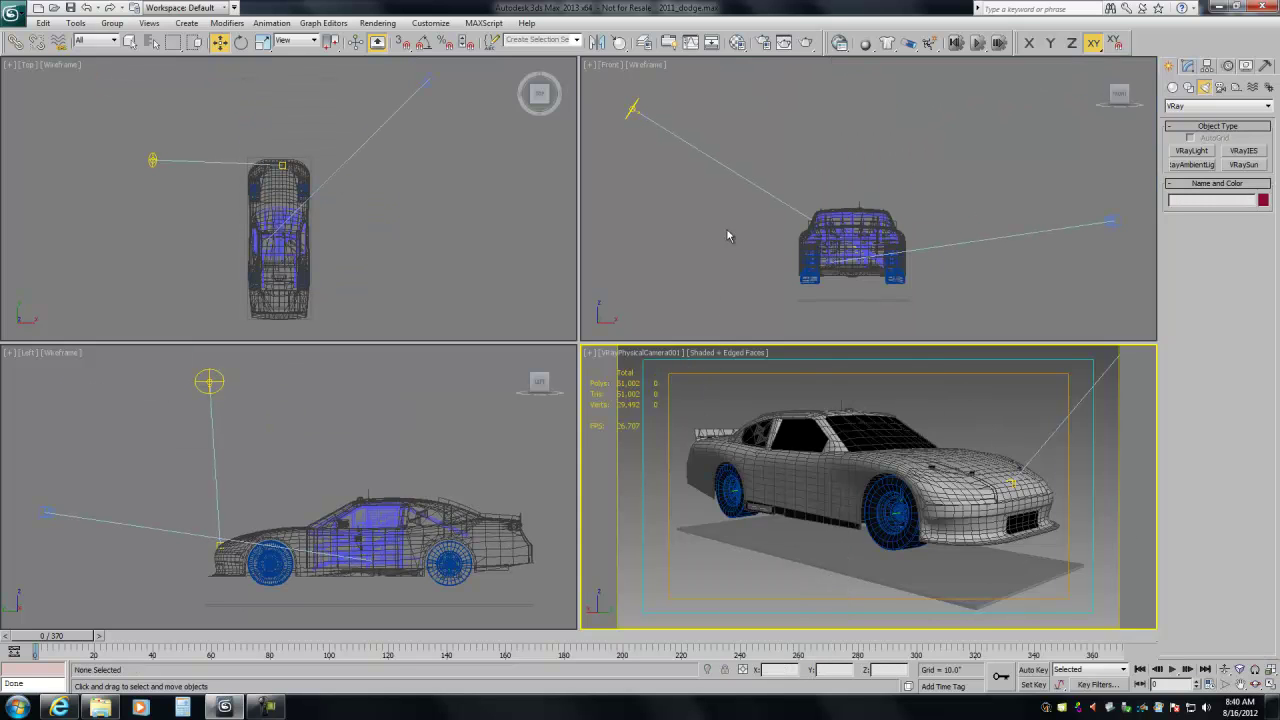
Open the render setup, then turn off vignetting on the physical camera and set its white balance to Neutral
click(784, 44)
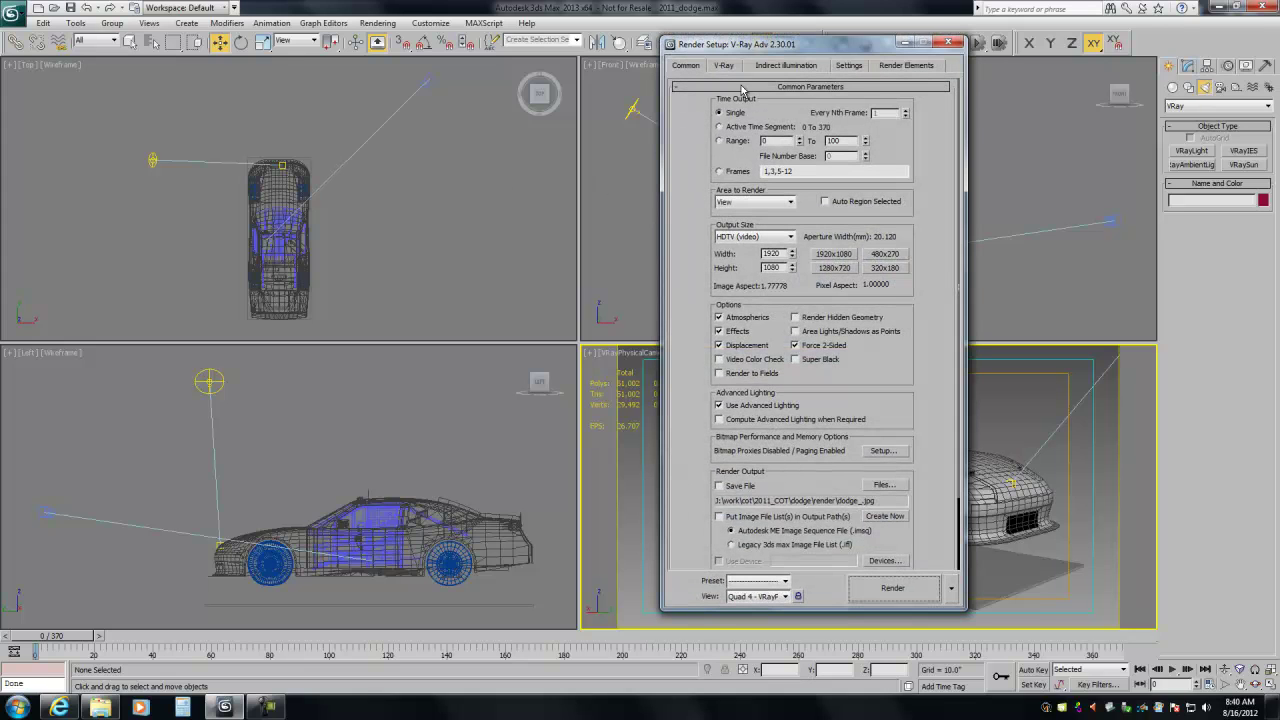
drag(727, 47, 505, 31)
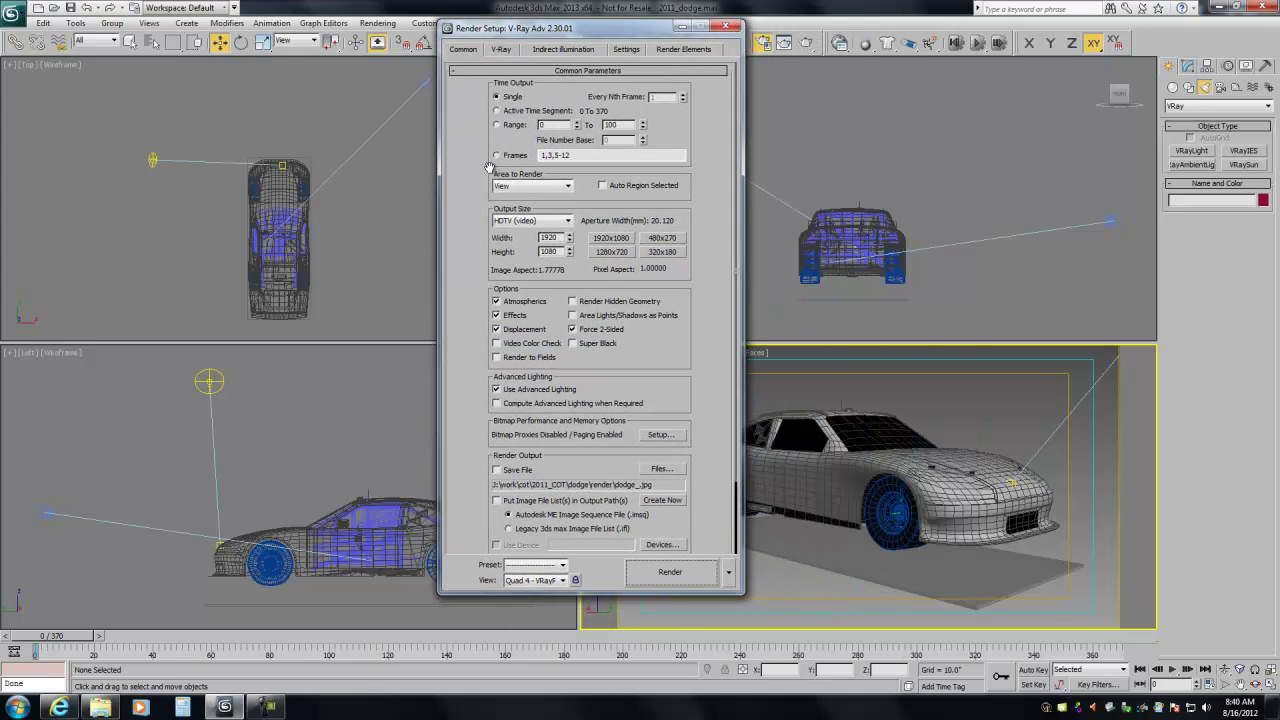
click(424, 78)
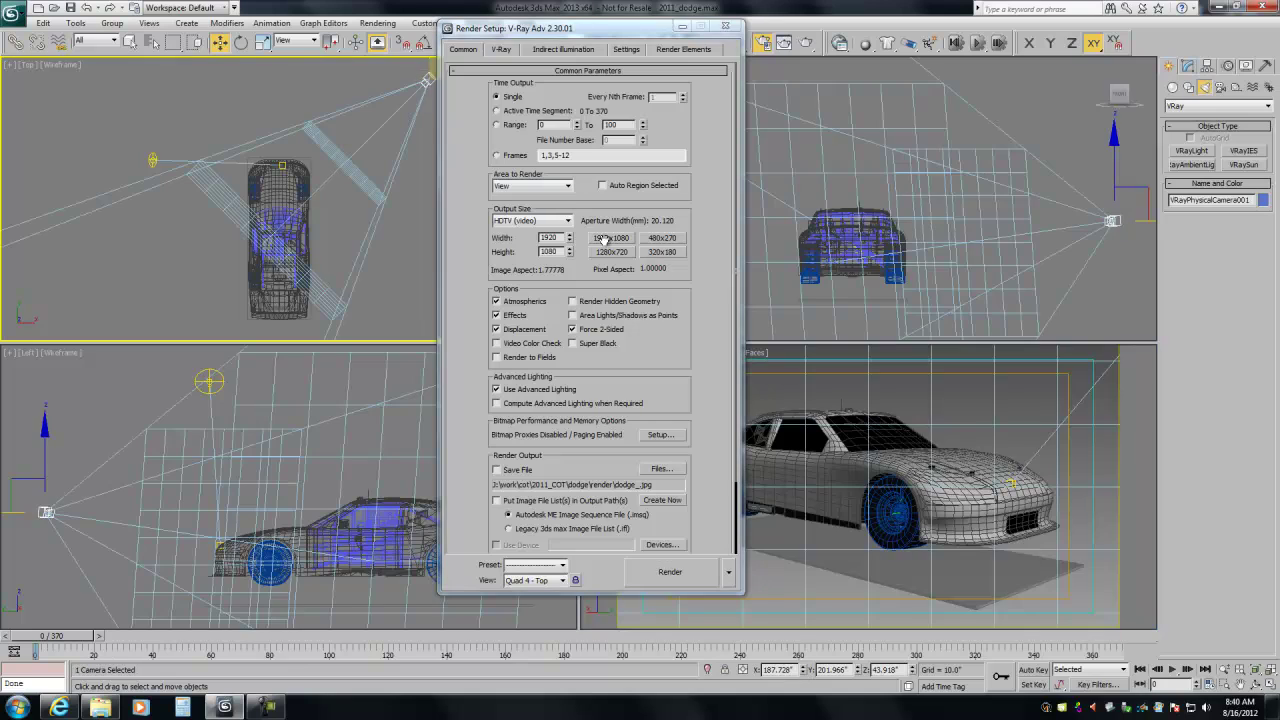
click(1187, 68)
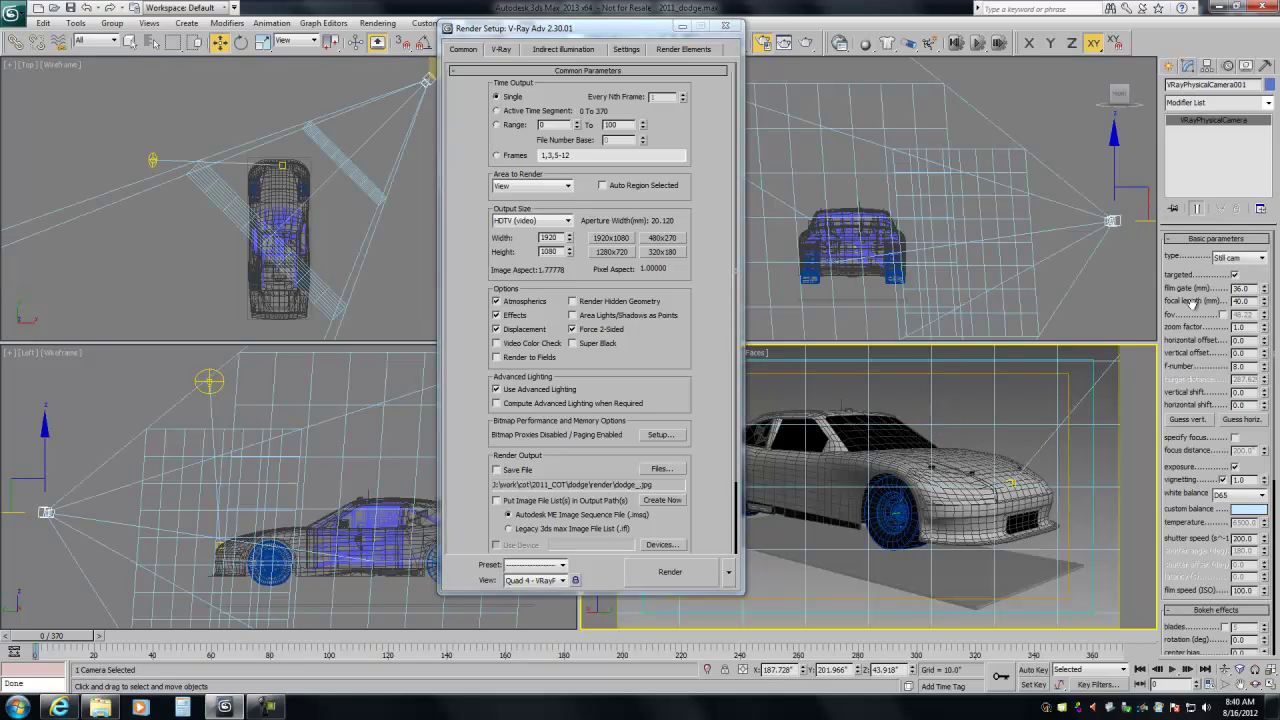
click(1217, 496)
click(1225, 520)
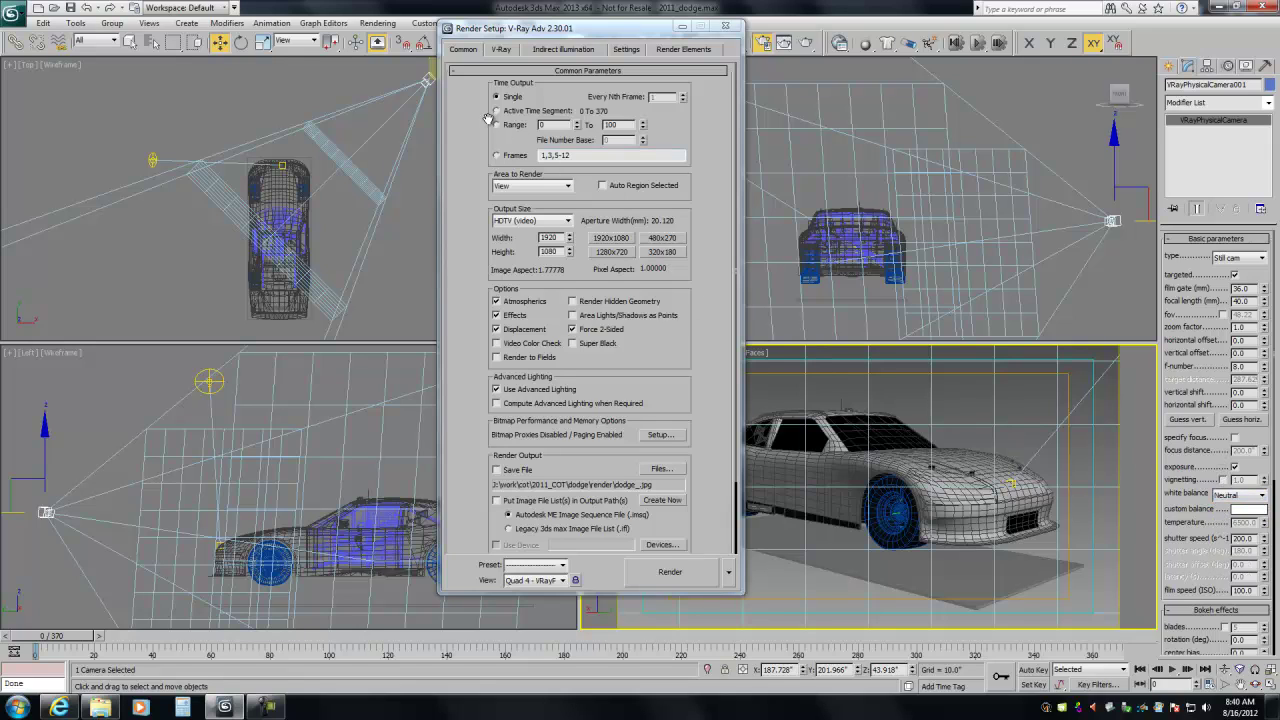
Render the camera view at 480x270 and display the frame buffer colors in sRGB space
click(658, 239)
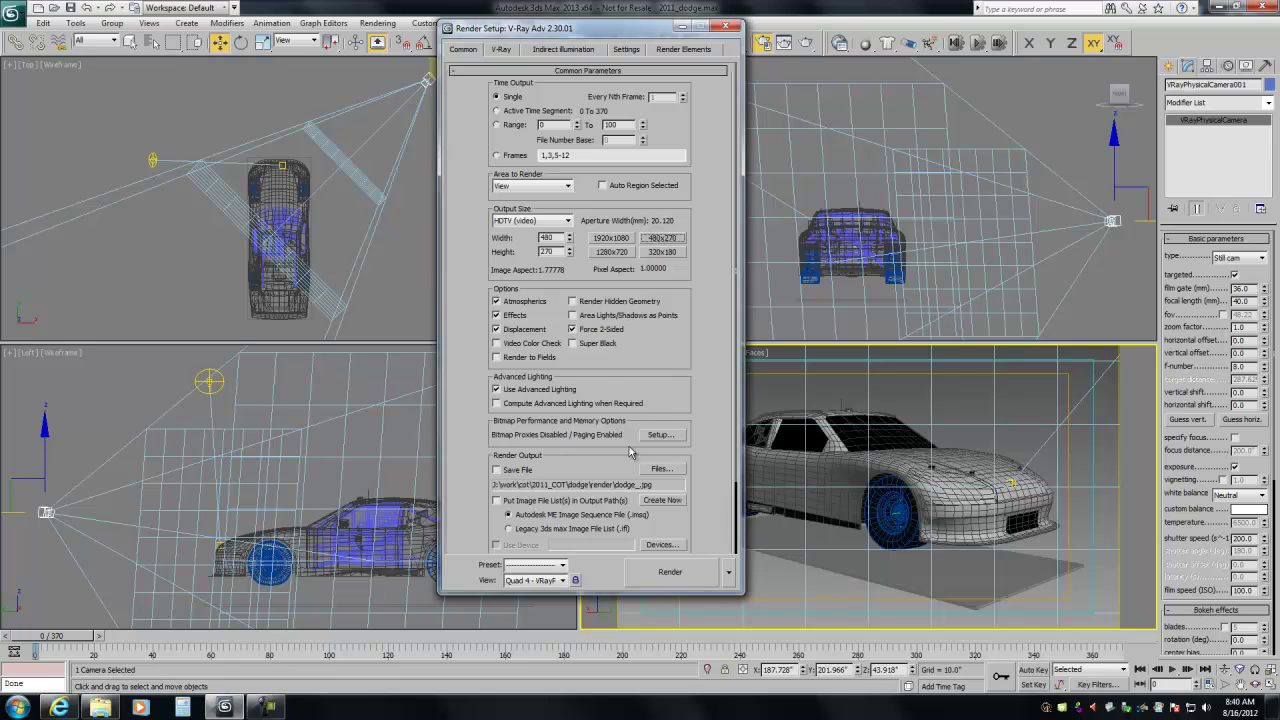
click(670, 576)
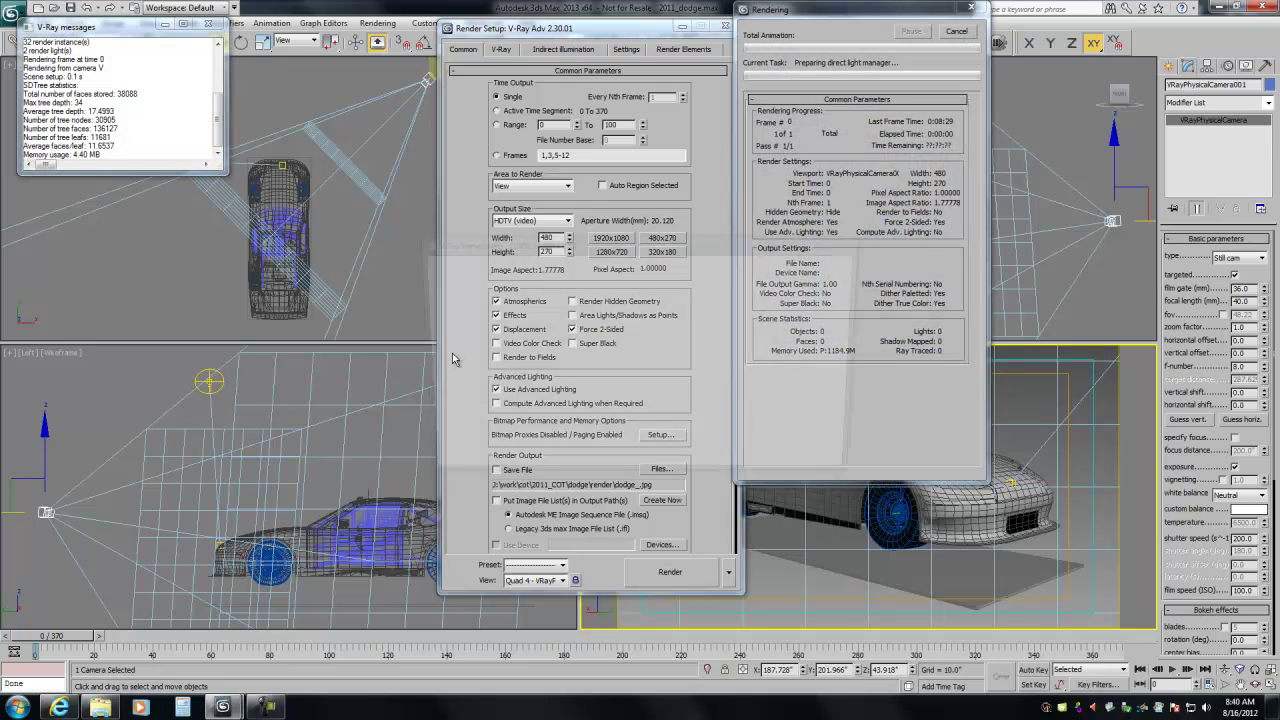
drag(527, 248, 555, 173)
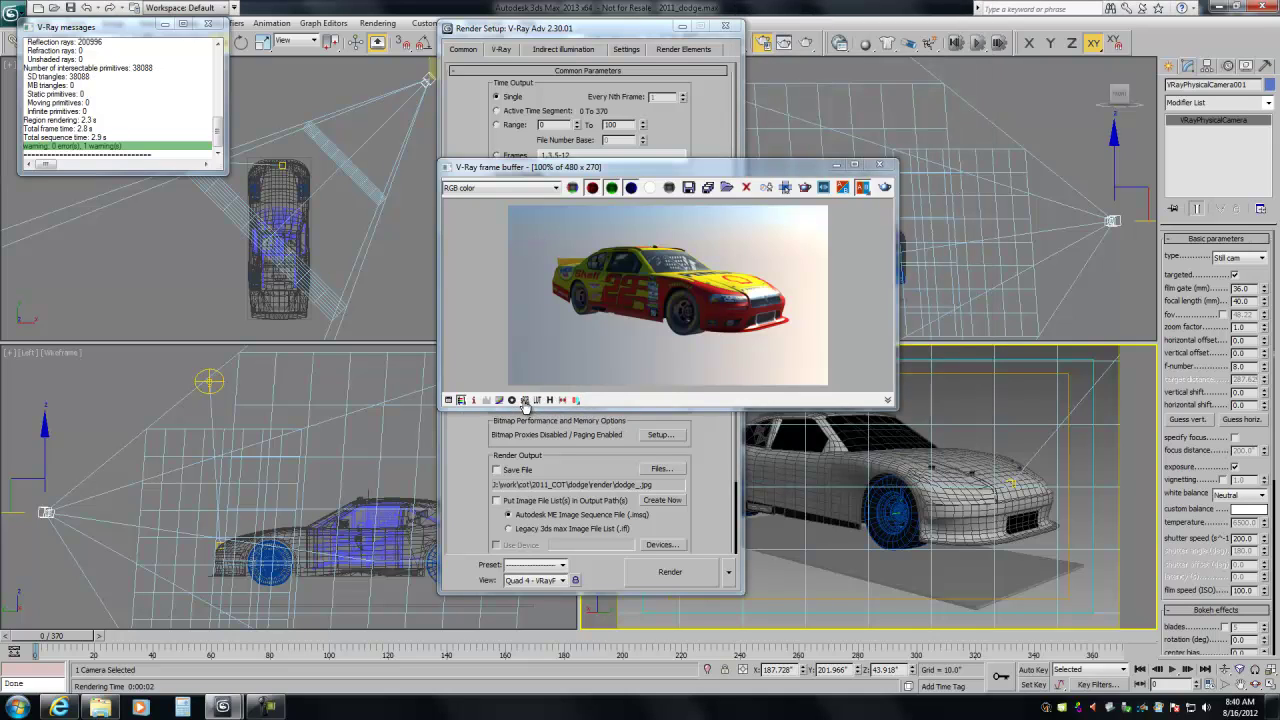
click(524, 402)
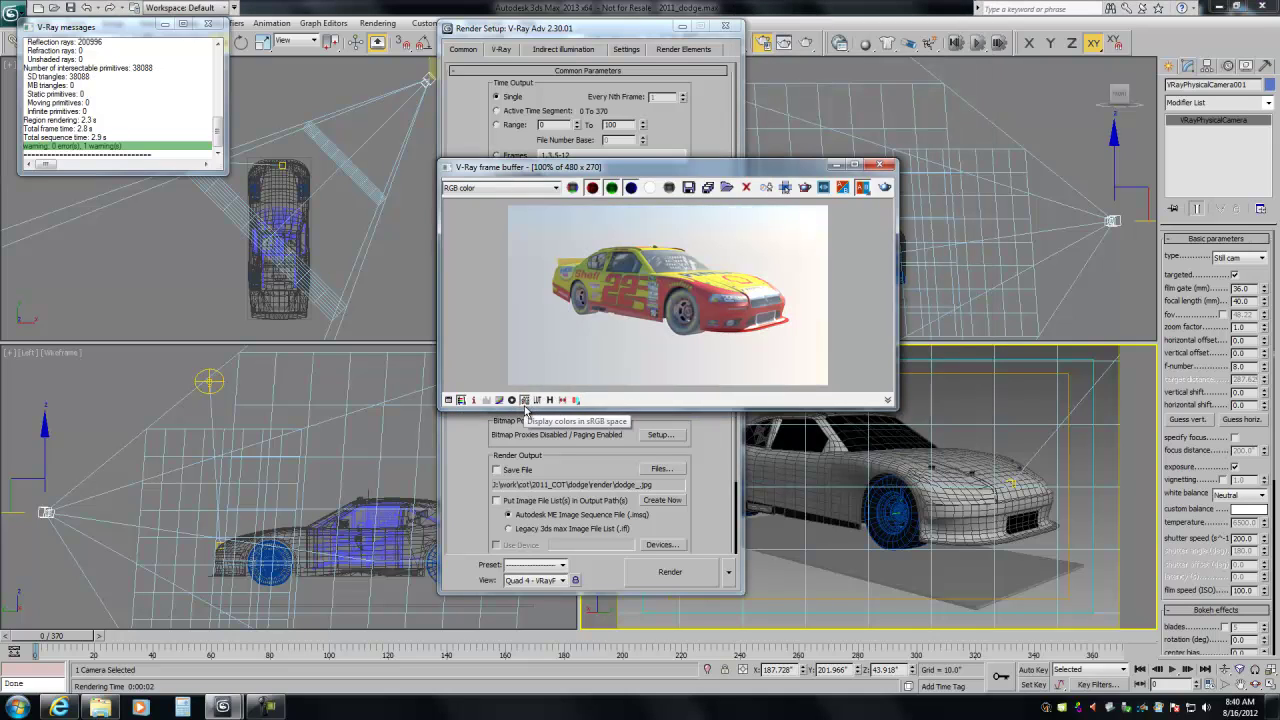
Enable Gamma/LUT correction with gamma 2.2 in the preferences and render the camera view again
click(376, 22)
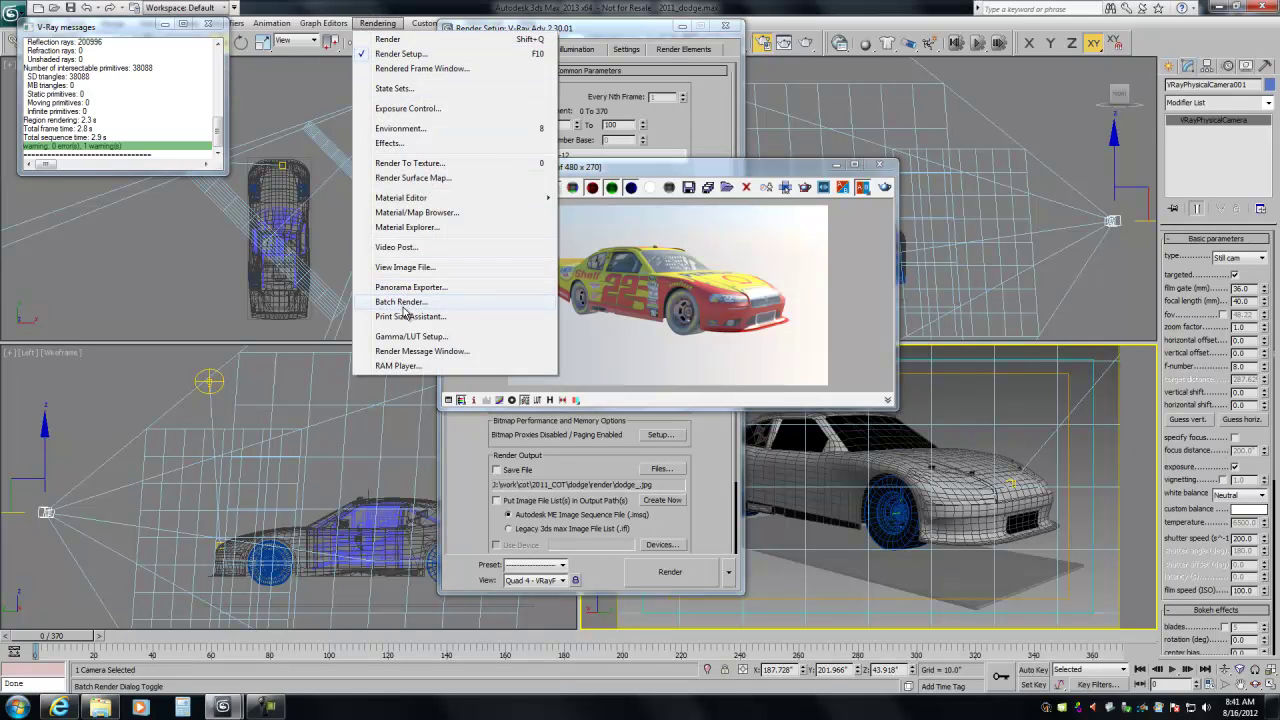
click(400, 336)
click(489, 237)
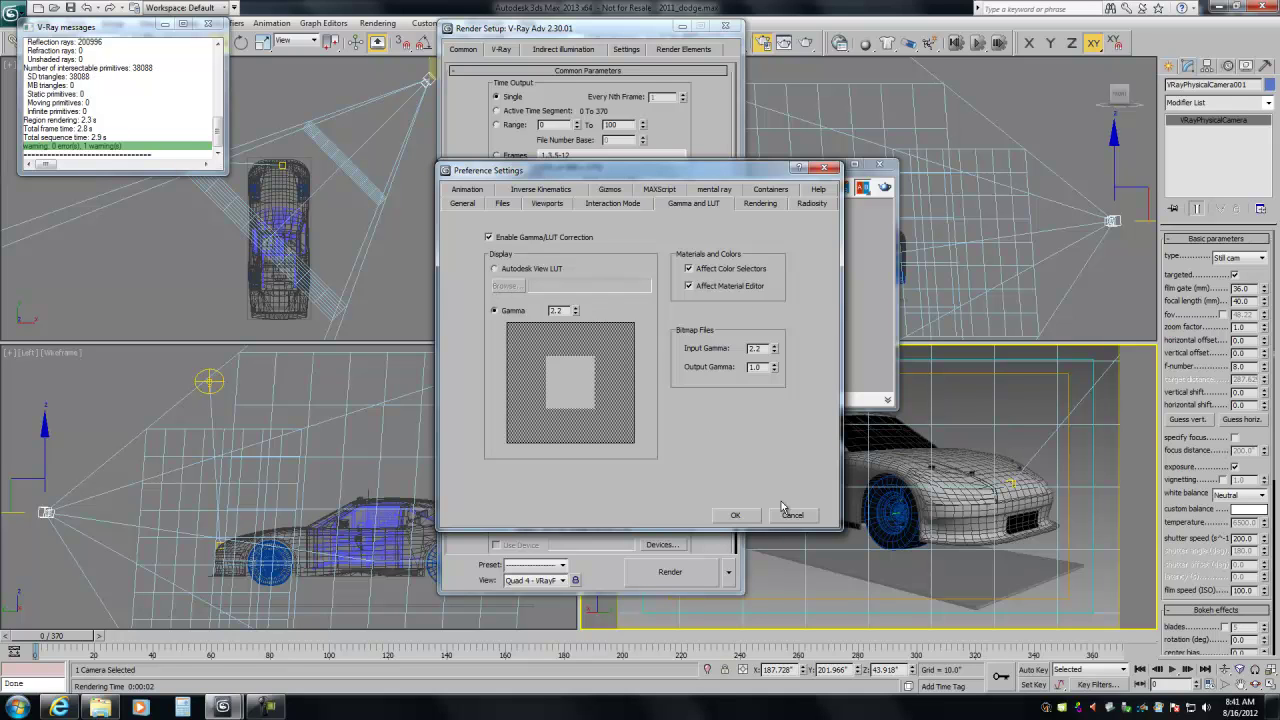
click(733, 516)
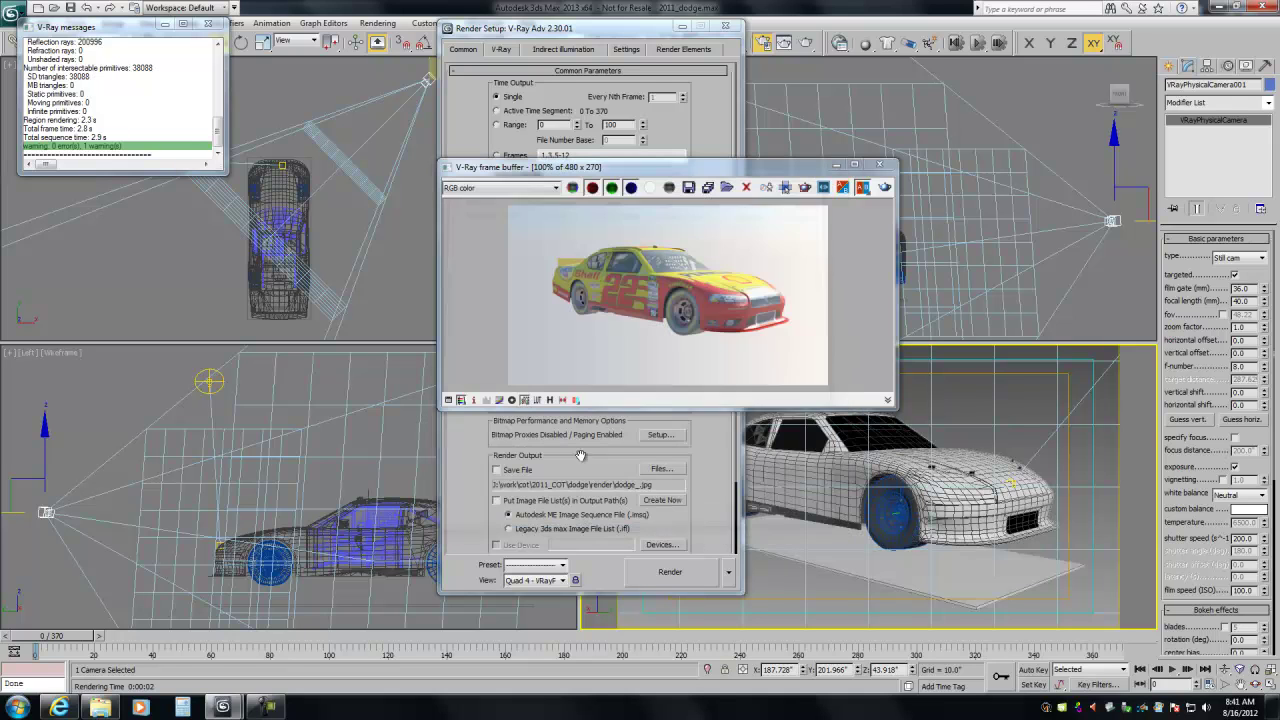
click(886, 188)
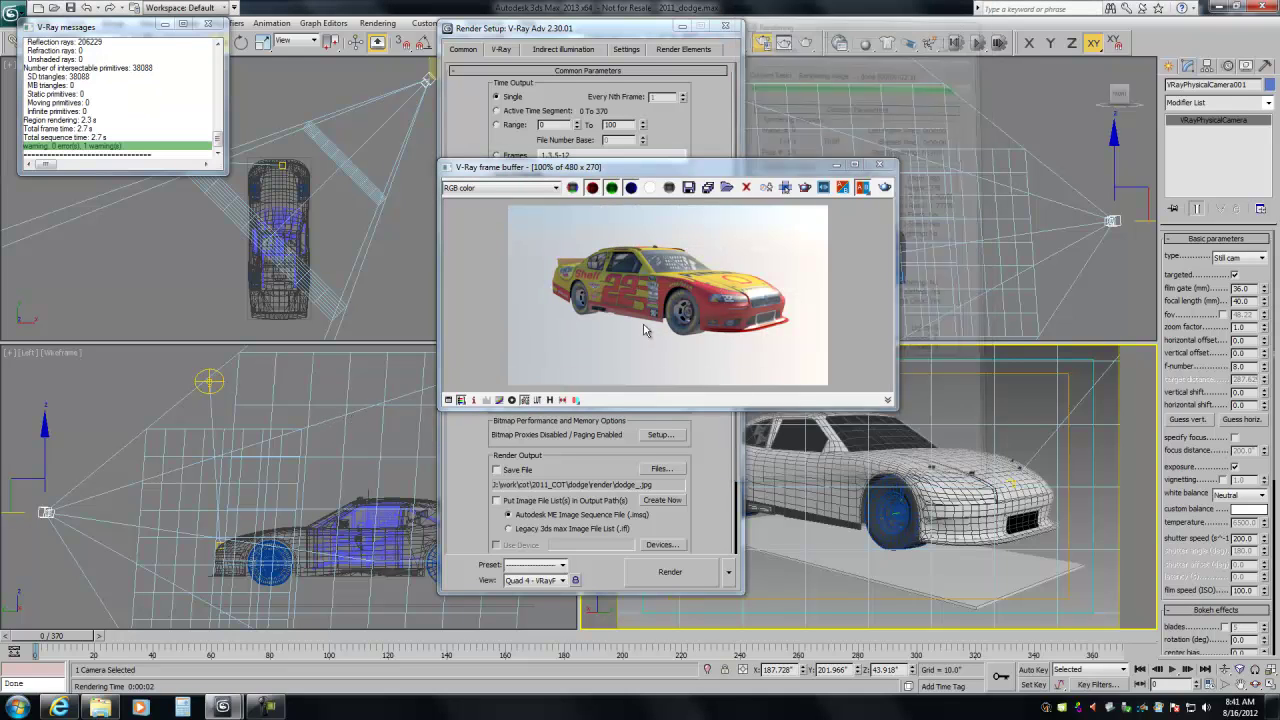
Minimize the V-Ray messages and create a VRayPlane over the car in the top view
click(165, 24)
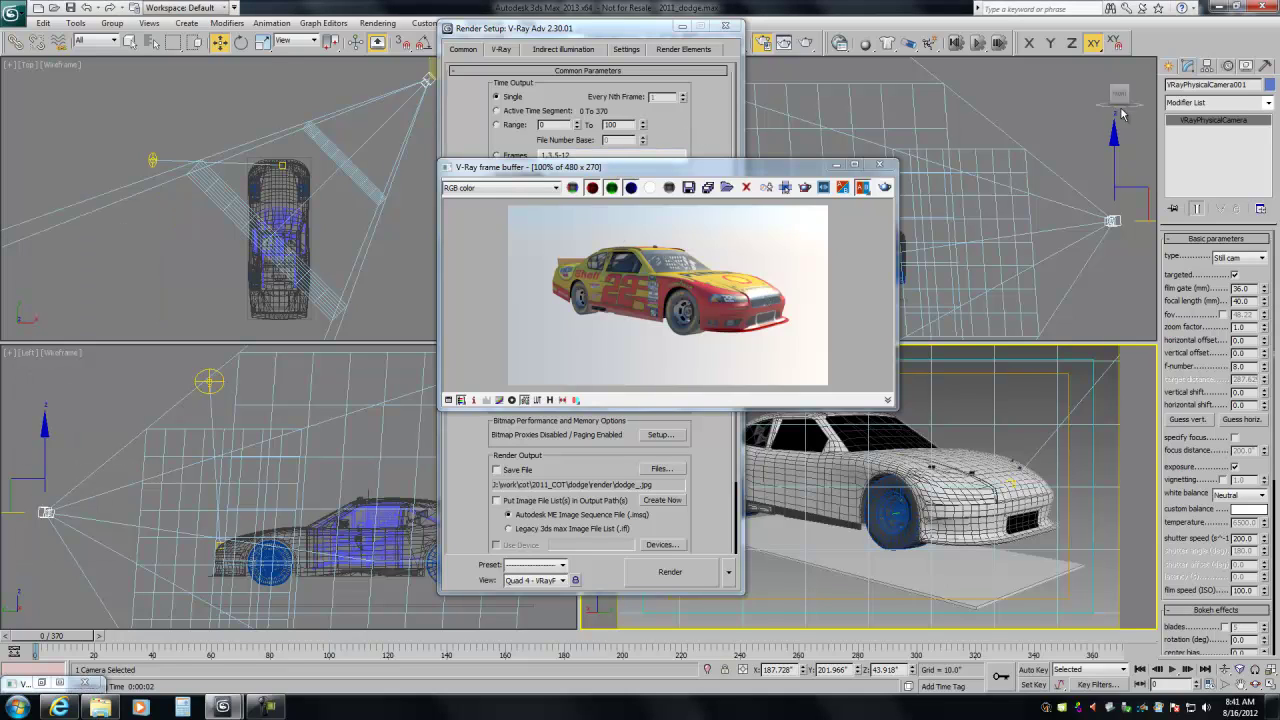
click(1168, 66)
click(1173, 87)
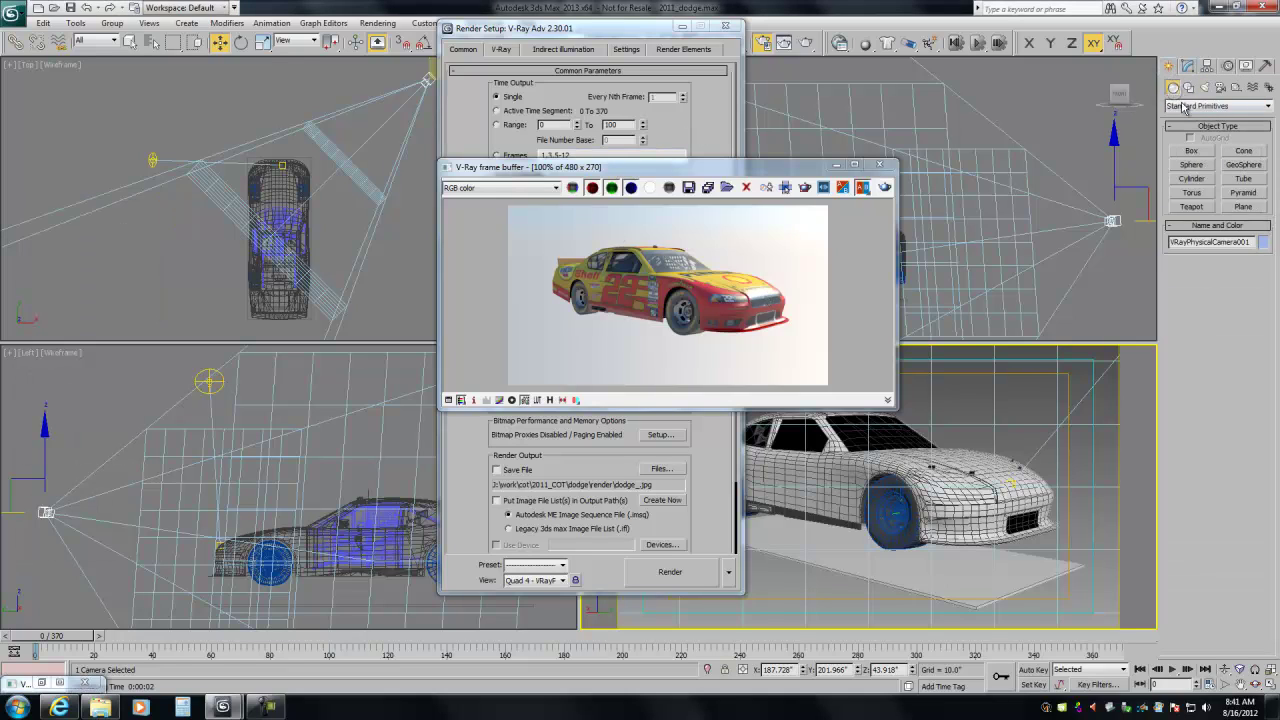
click(1185, 106)
click(1172, 240)
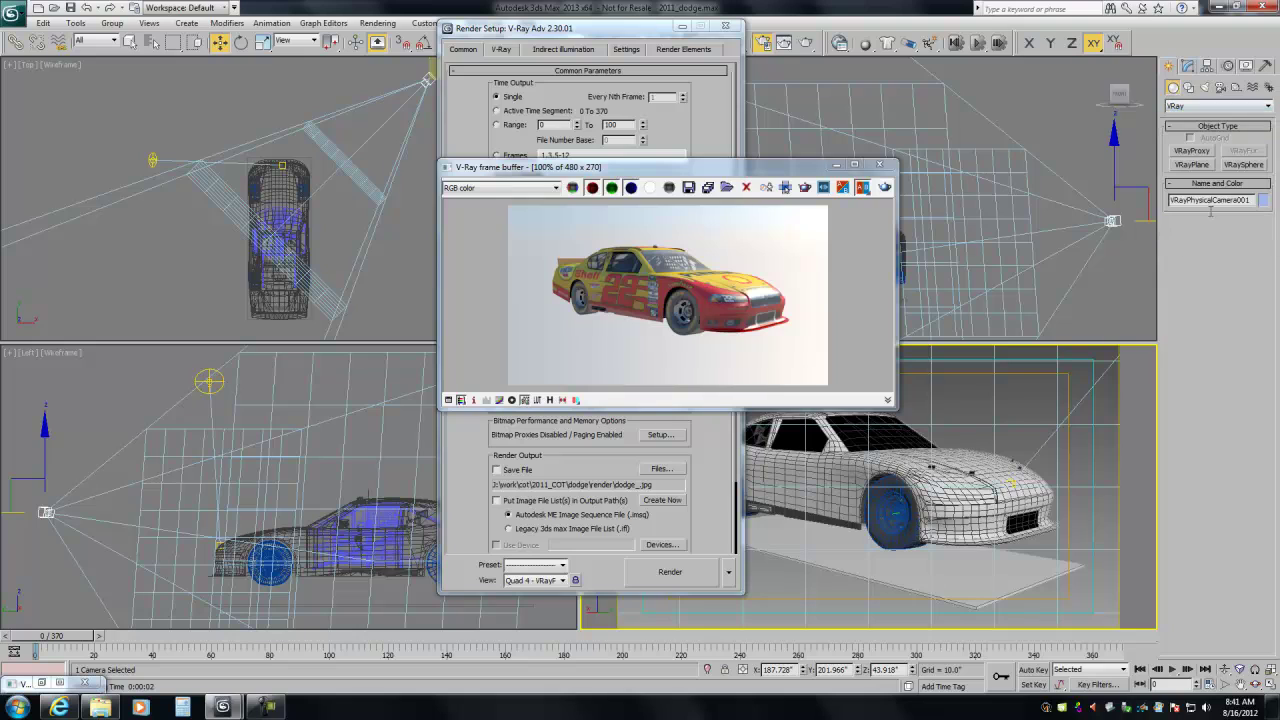
click(1193, 164)
click(280, 200)
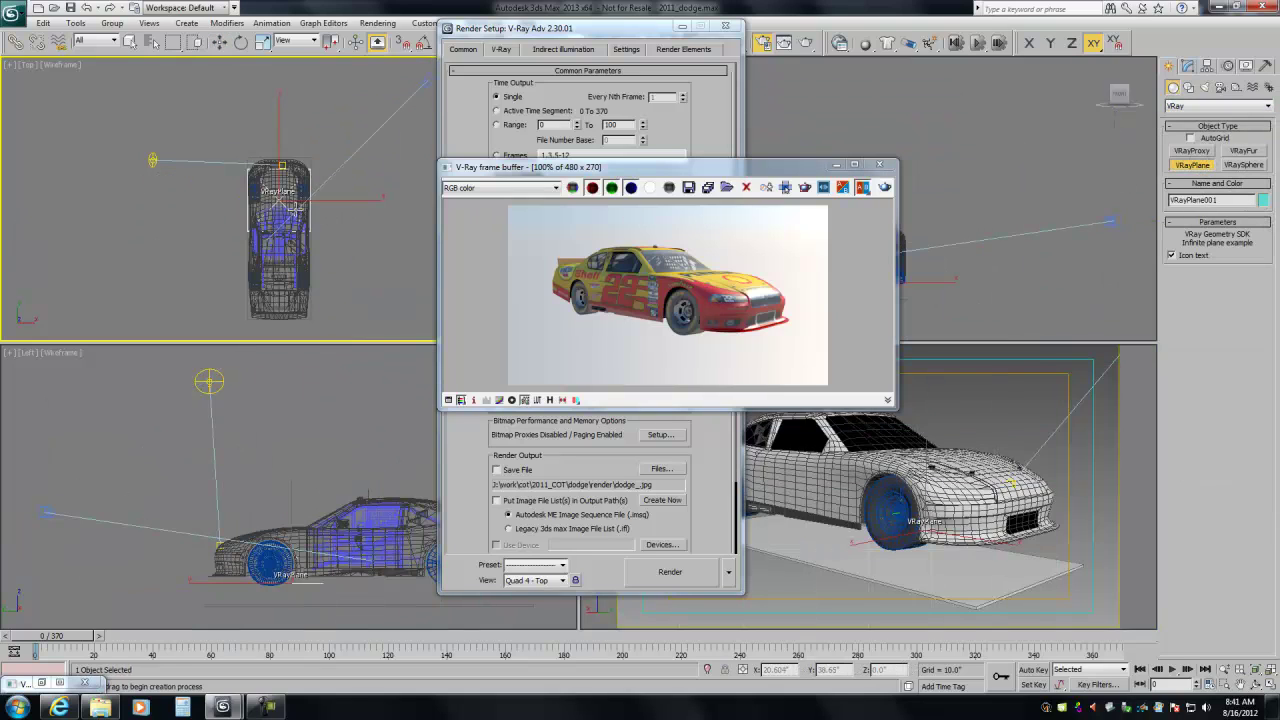
Center the VRayPlane by setting its absolute world X and Y positions to 0
click(220, 42)
right_click(220, 42)
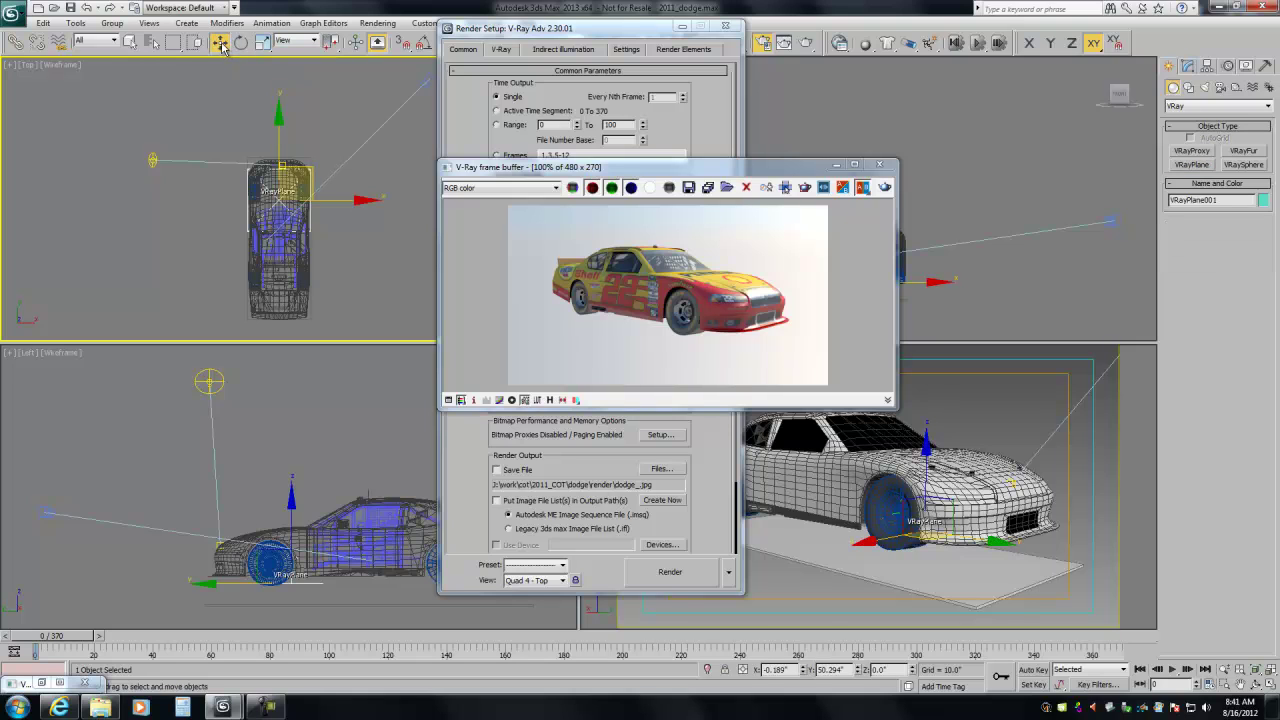
right_click(139, 220)
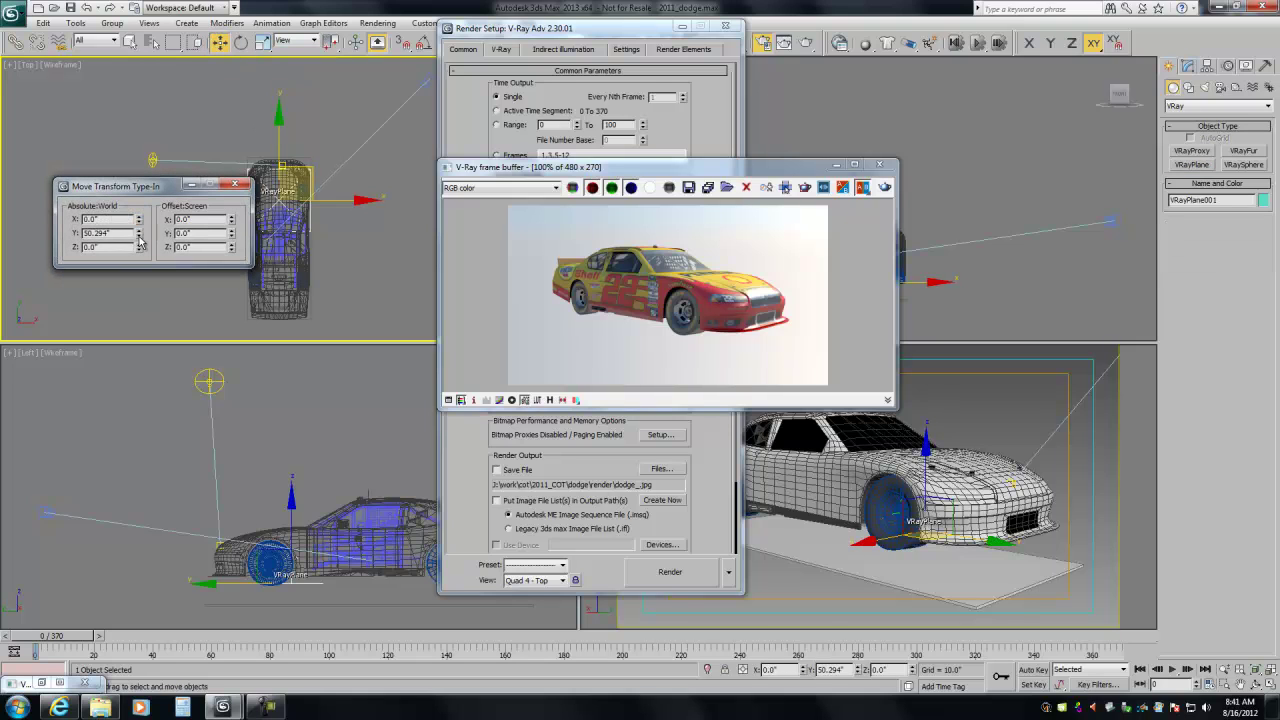
right_click(139, 234)
click(234, 185)
Lower the VRayPlane in the front view to the bottom of the tires, at about -1.113" height
right_click(968, 305)
key(alt+w)
click(725, 27)
drag(807, 165, 841, 133)
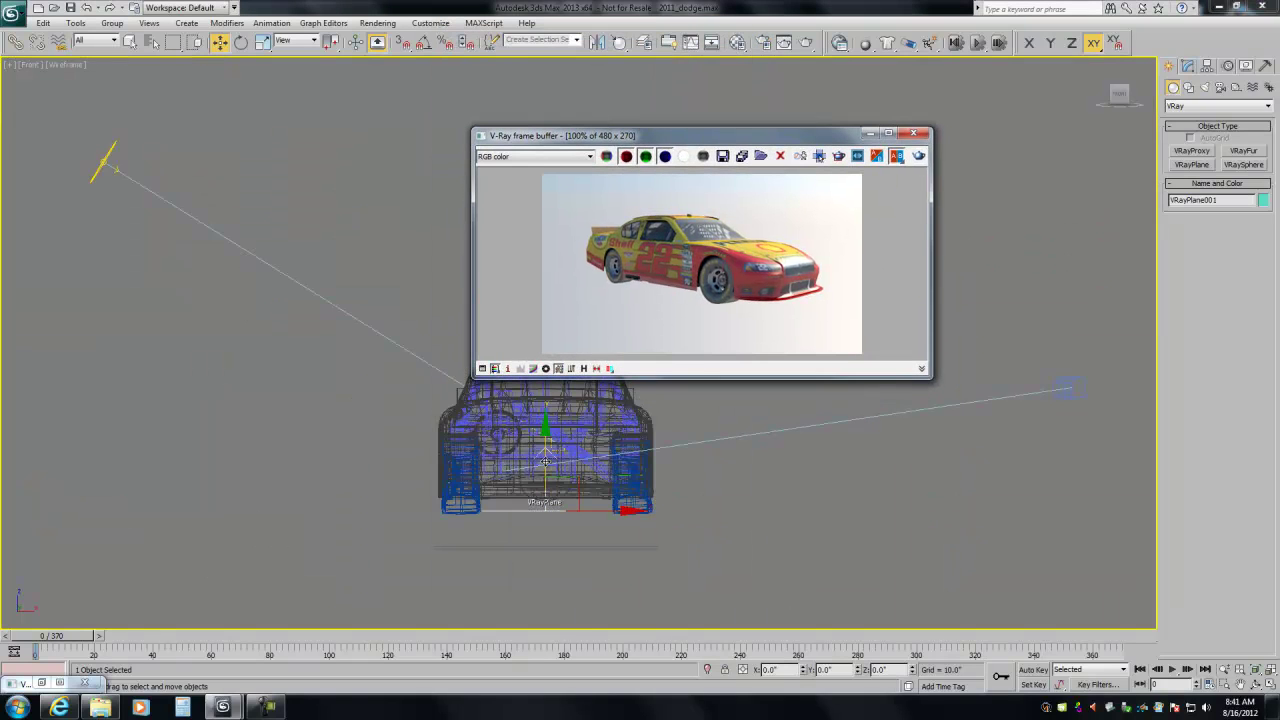
drag(545, 458, 543, 463)
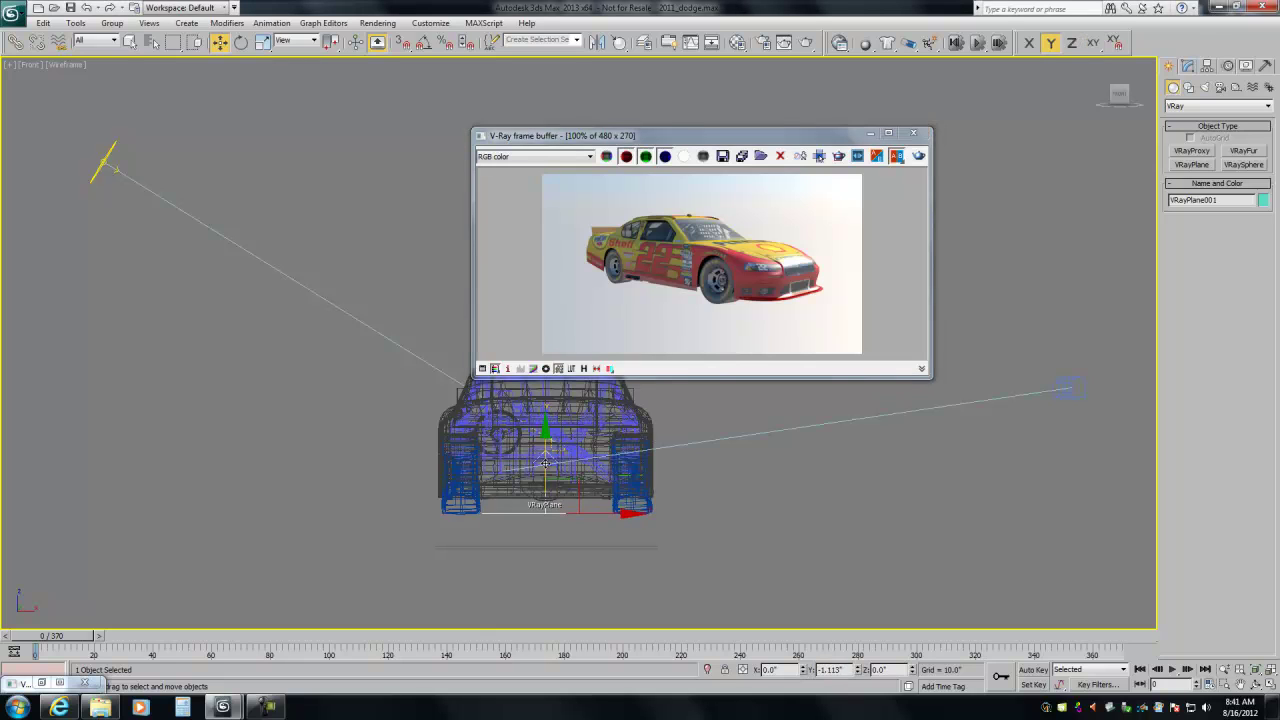
key(alt+w)
Make the VRayPlane a matte object in its V-Ray properties and reset its reflection, refraction and GI amounts
right_click(829, 468)
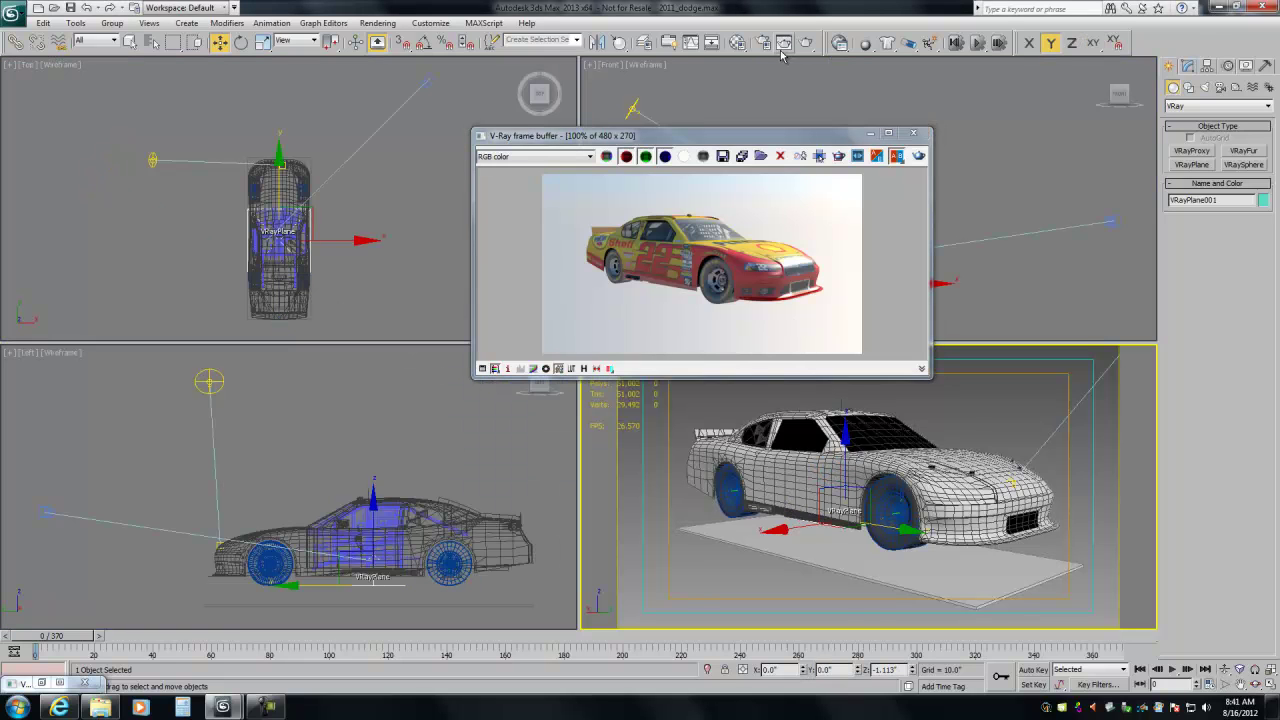
right_click(938, 500)
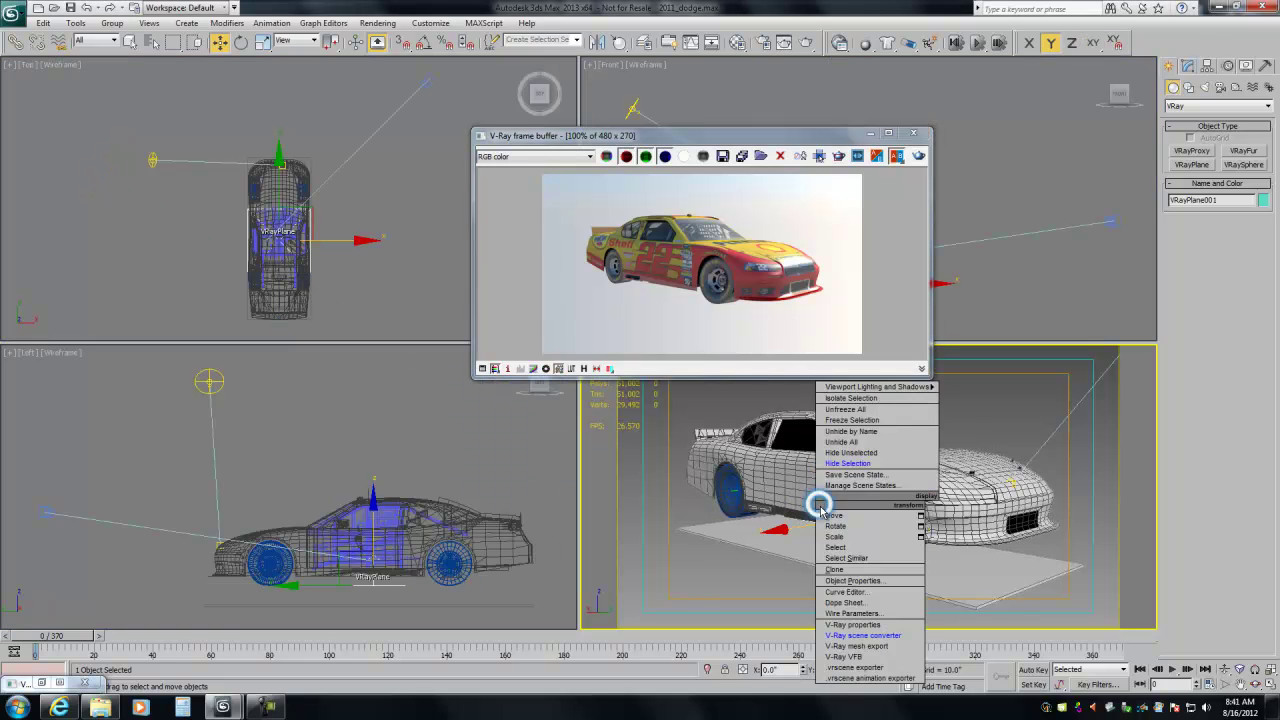
click(840, 625)
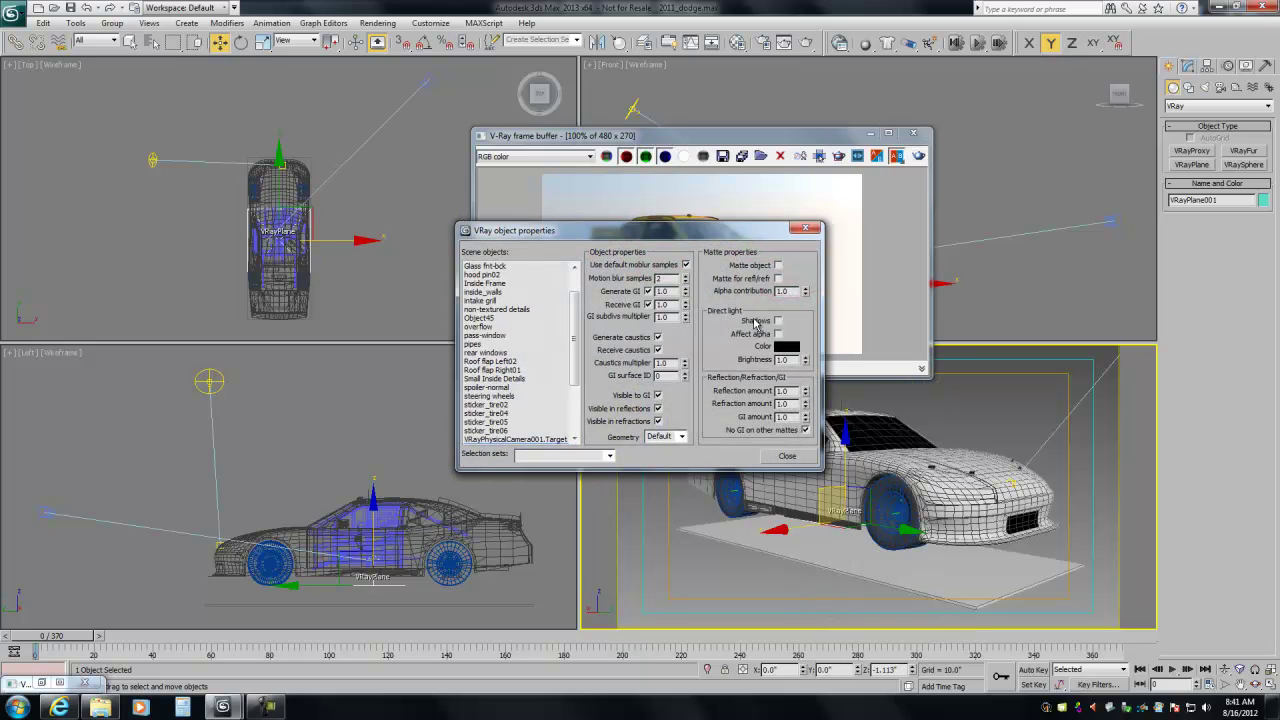
click(778, 266)
right_click(805, 391)
right_click(805, 404)
right_click(805, 417)
click(787, 457)
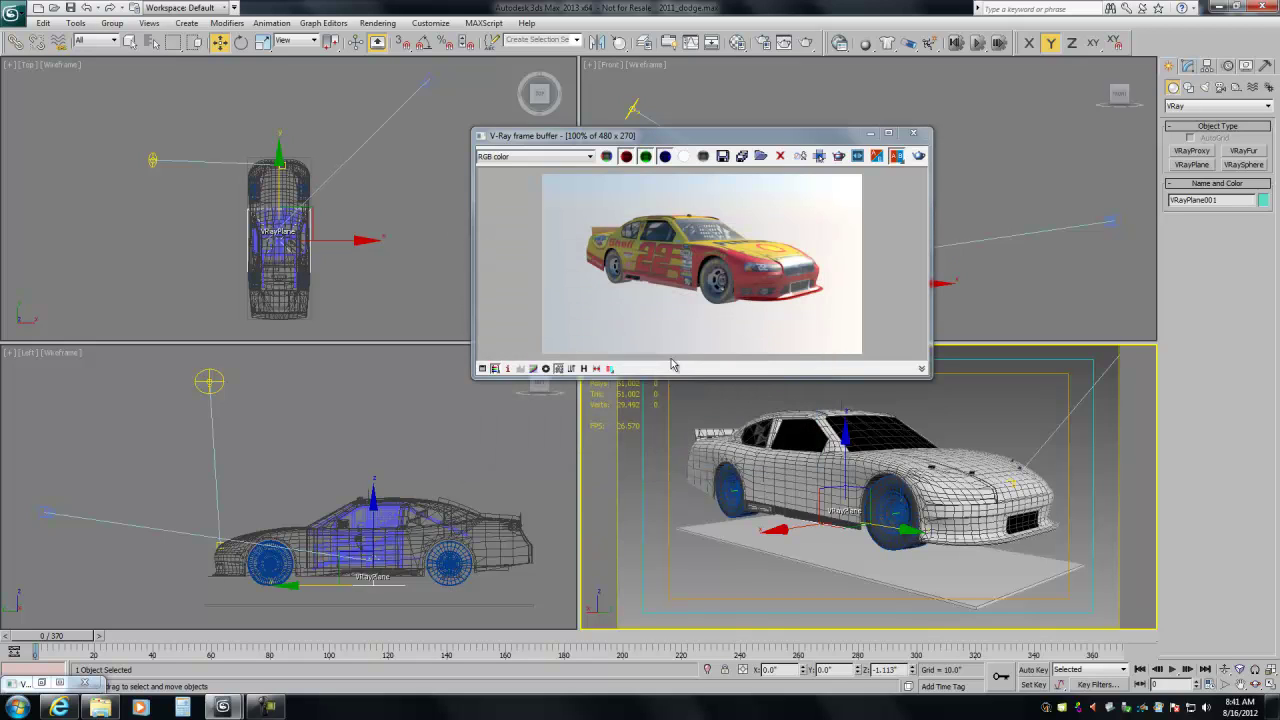
Rename the current V-Ray material "ground" and give it a dark grey diffuse color
click(737, 42)
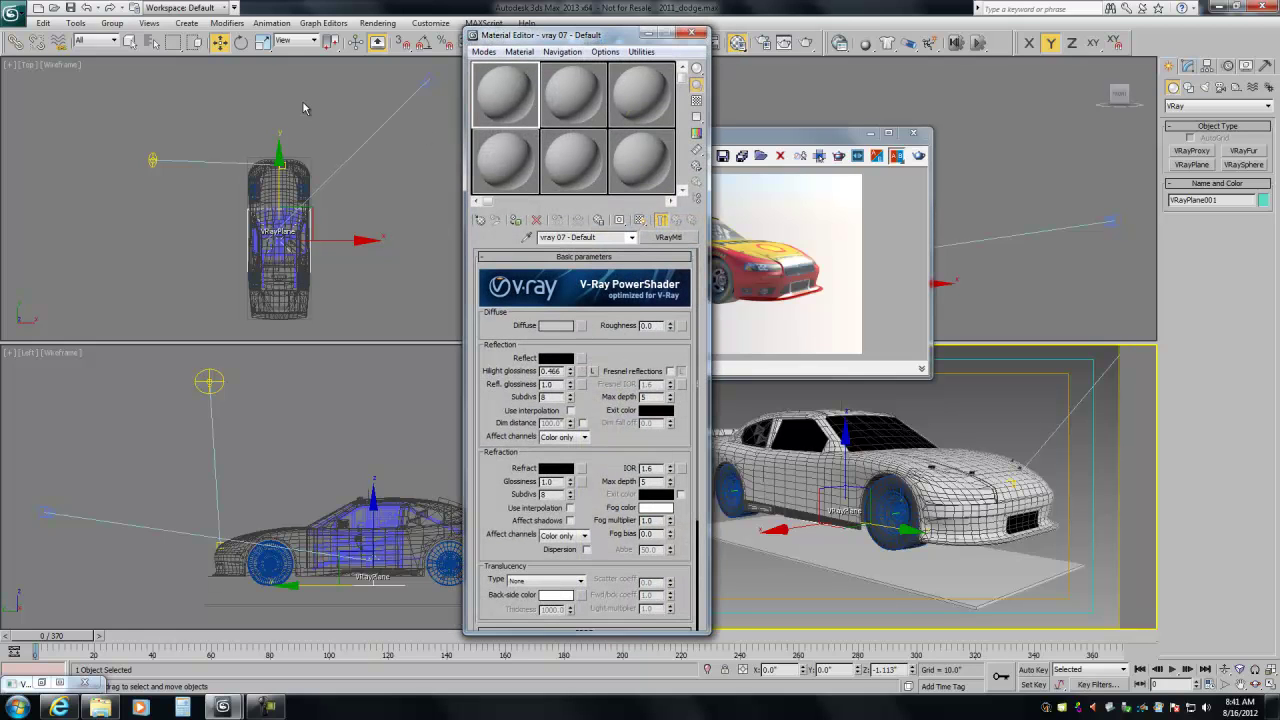
drag(617, 240, 539, 238)
text(ground)
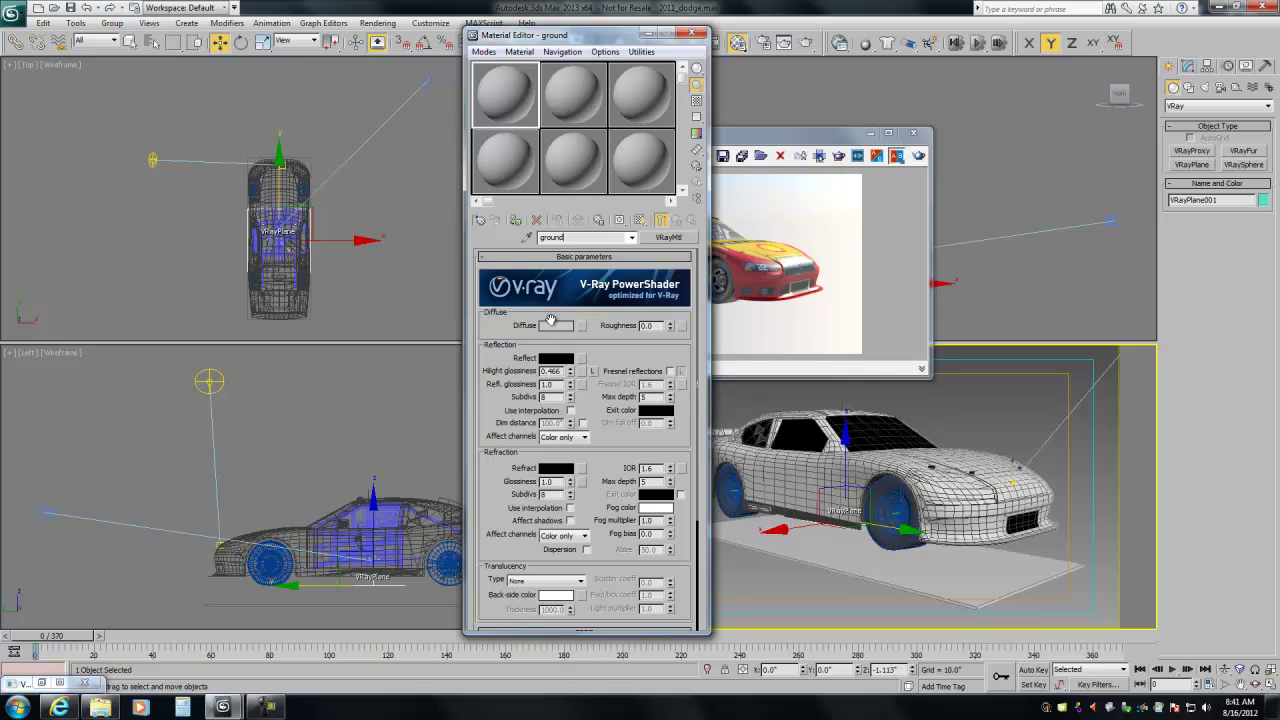
click(553, 325)
double_click(527, 149)
text(5)
click(490, 196)
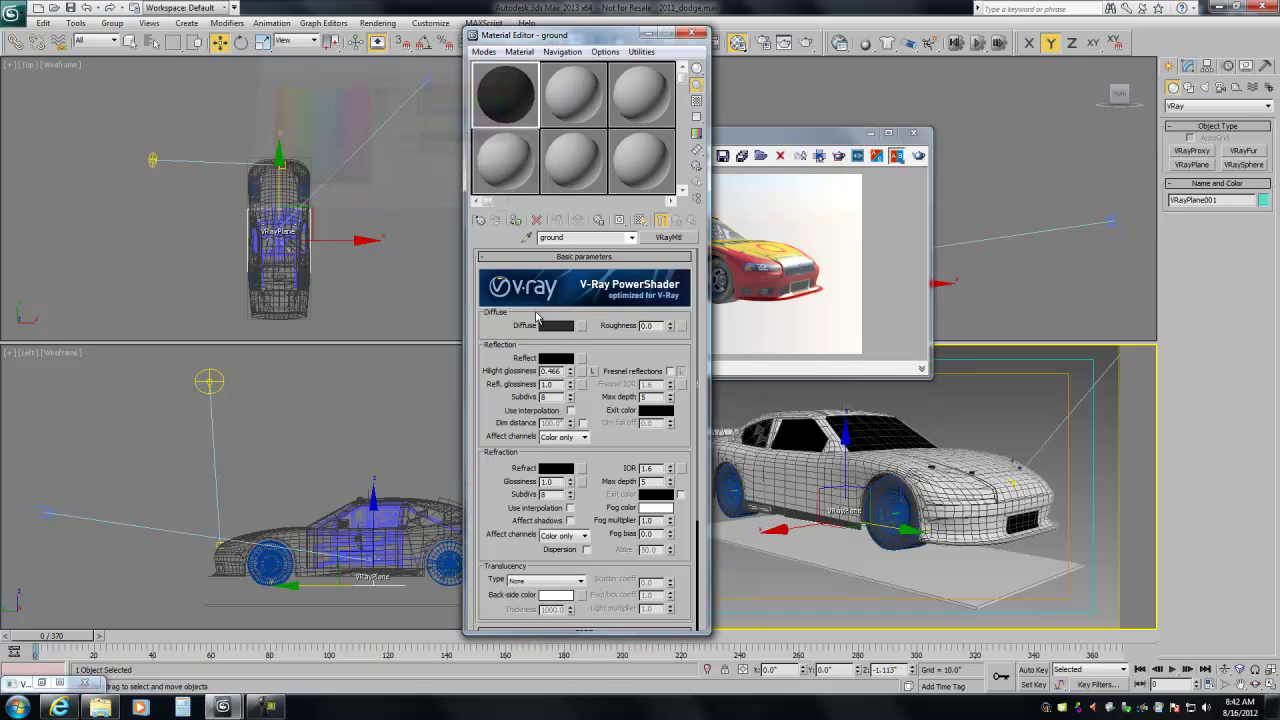
Keep the ground material's reflection black, assign the material to the VRayPlane and render the camera view
click(554, 360)
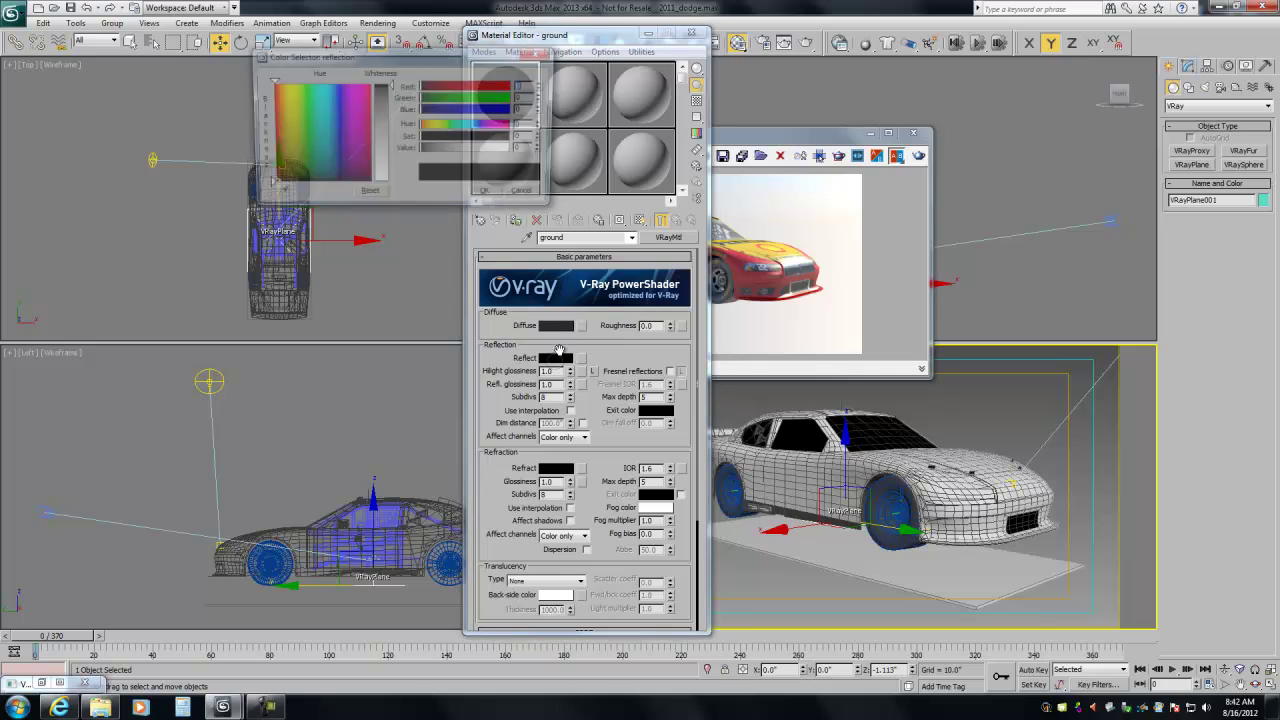
click(505, 194)
click(513, 221)
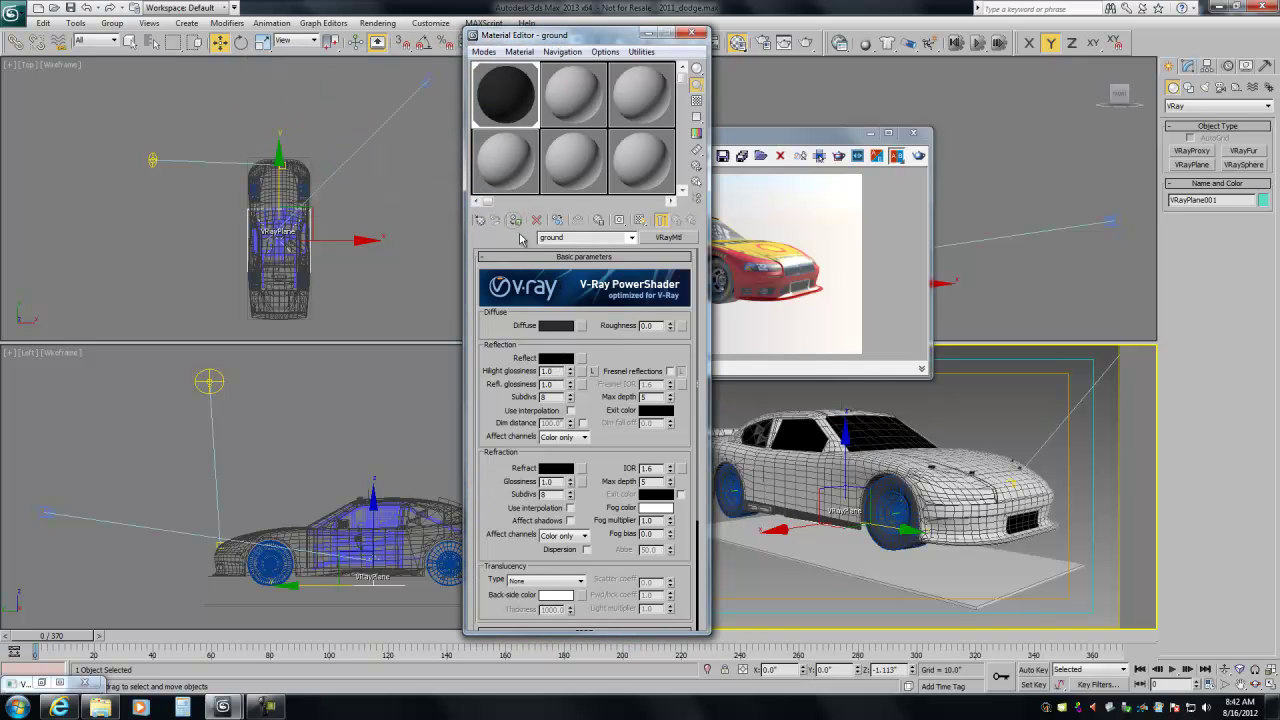
click(918, 155)
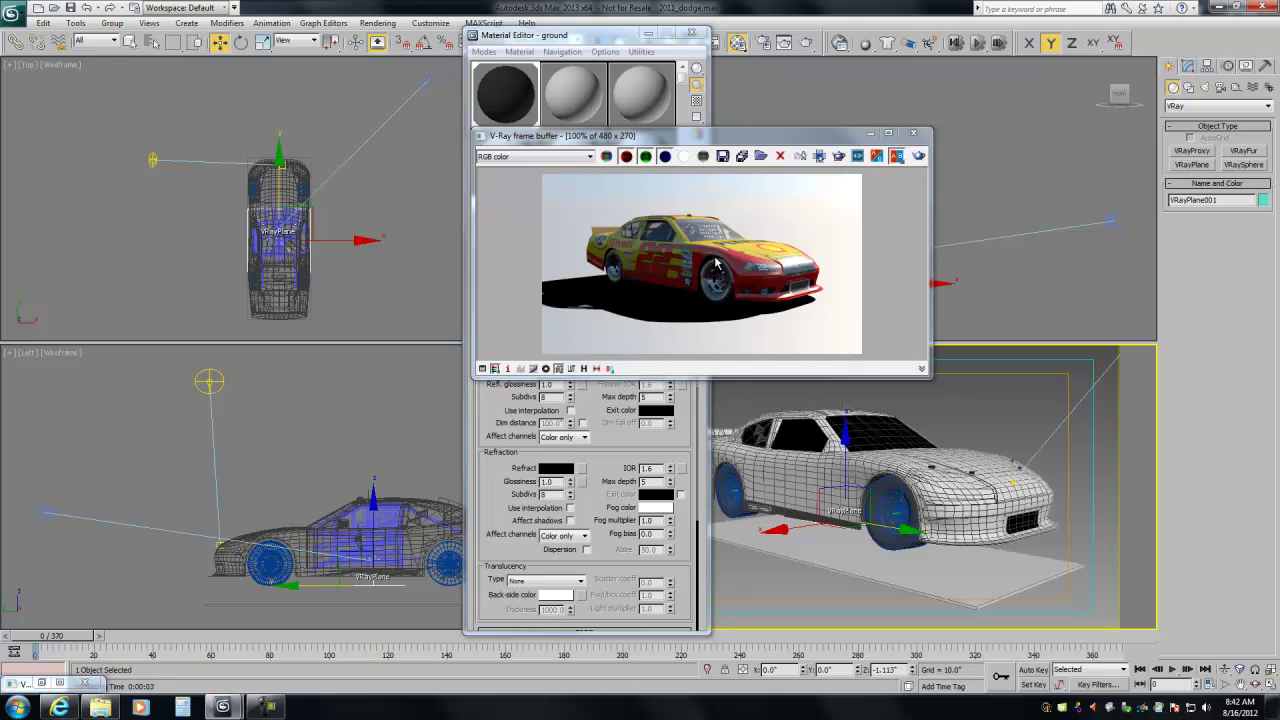
Create a Dome-type VRayLight beside the car in the top view
click(1204, 87)
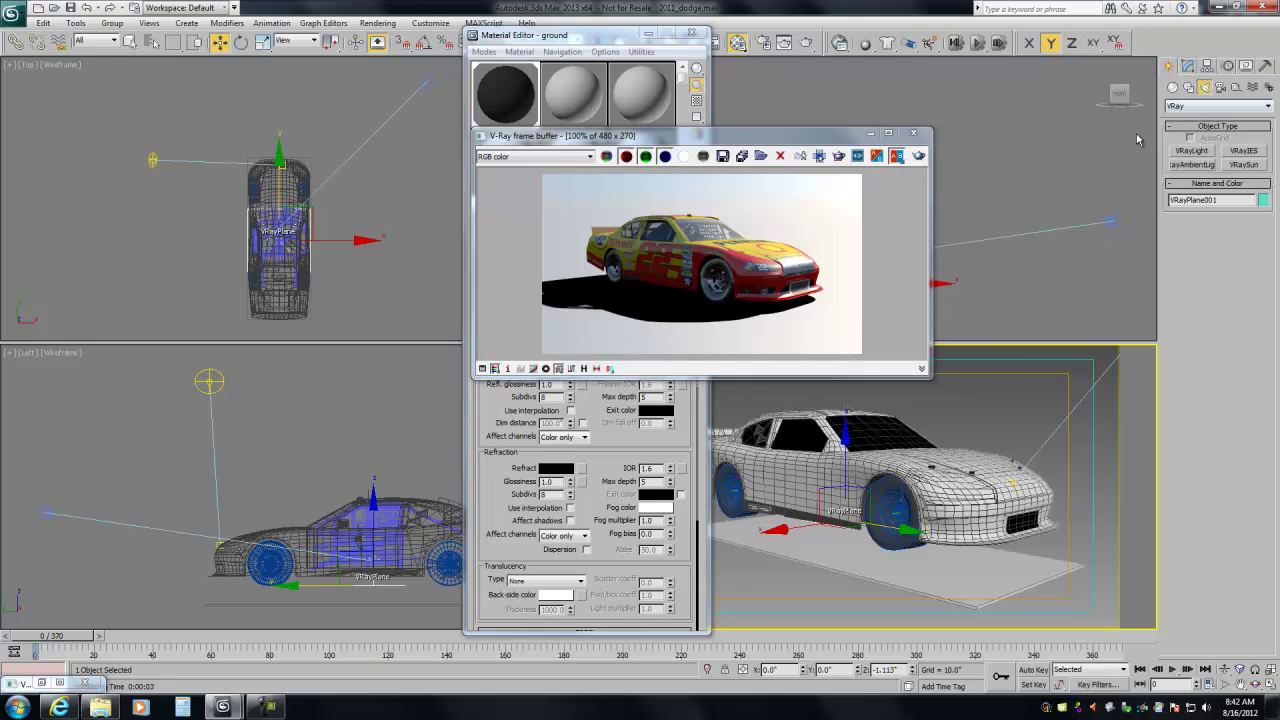
click(1192, 151)
click(1220, 262)
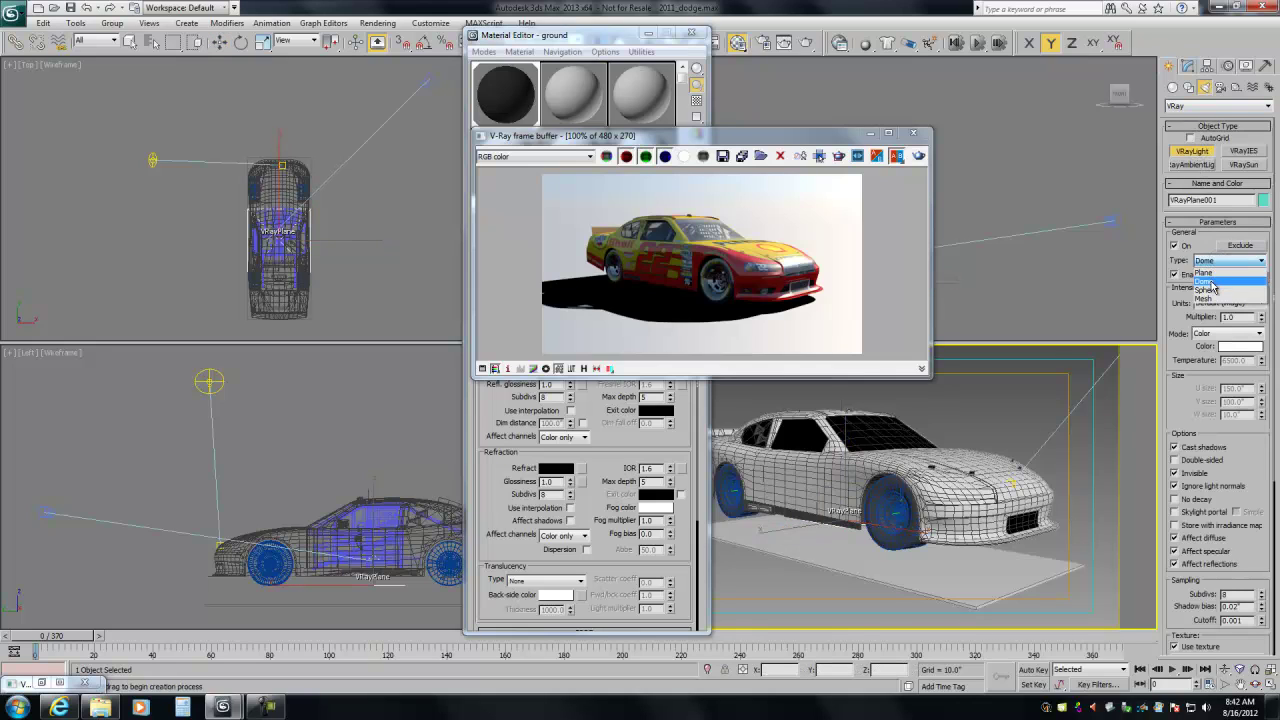
click(1206, 280)
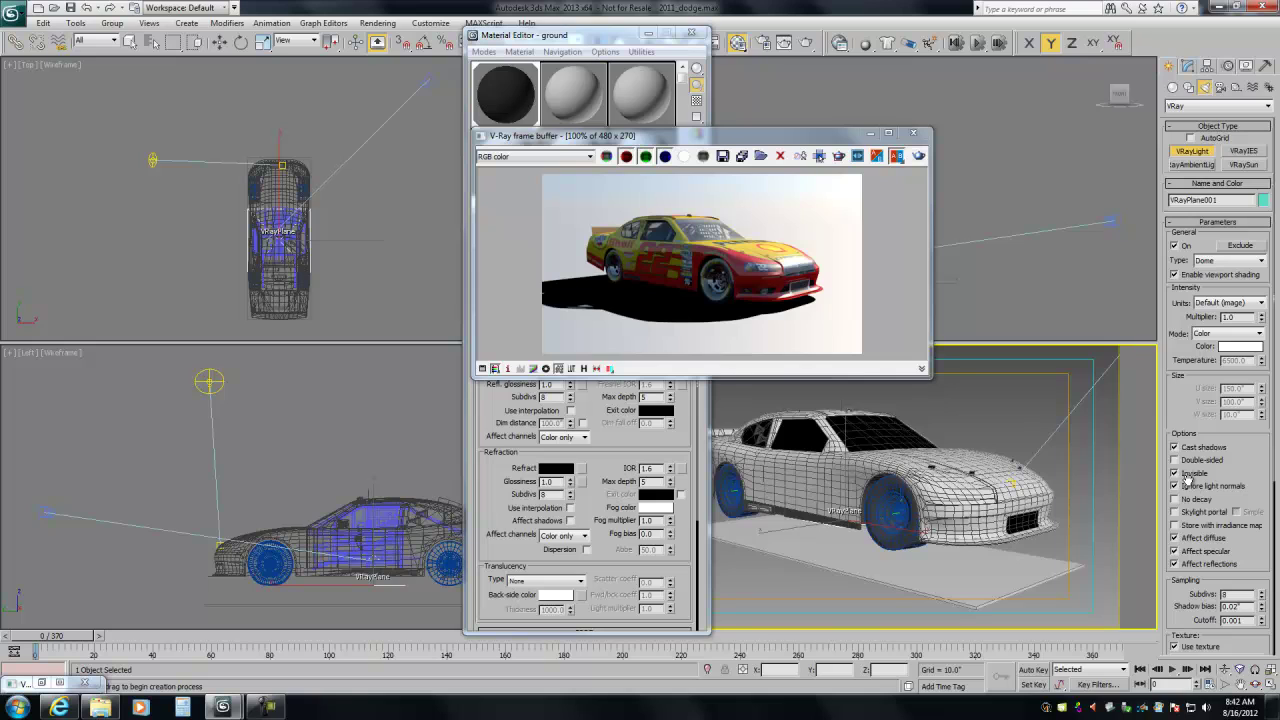
click(336, 205)
Center the dome light on the car by setting its absolute world X and Y positions to 0
click(220, 43)
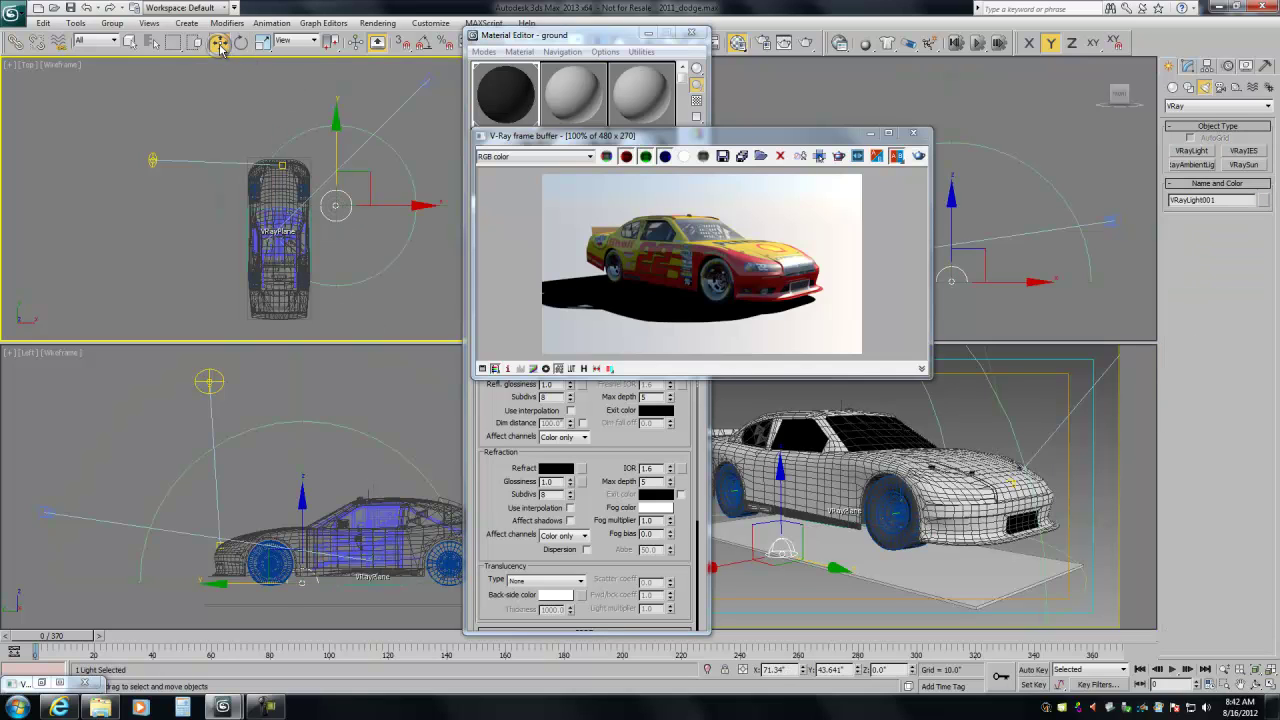
right_click(220, 44)
right_click(140, 222)
right_click(140, 234)
click(234, 185)
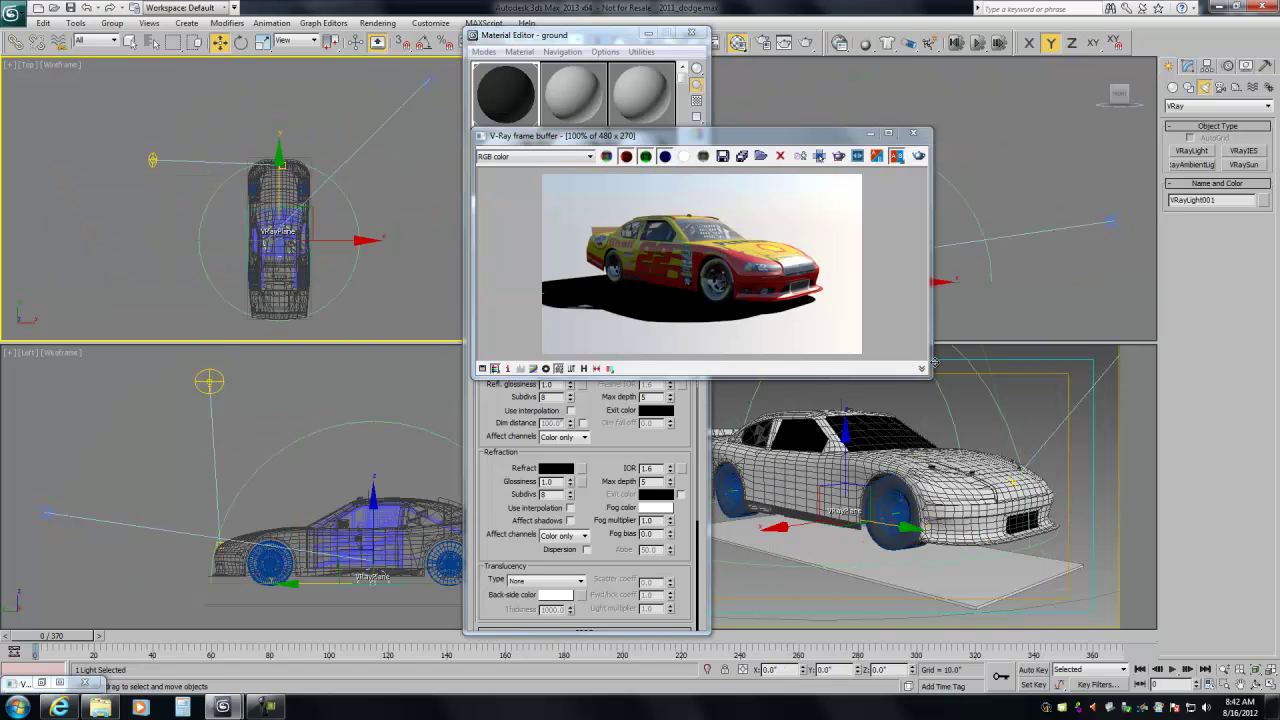
Show the dome light's parameters and render the camera view to check its effect
click(1188, 65)
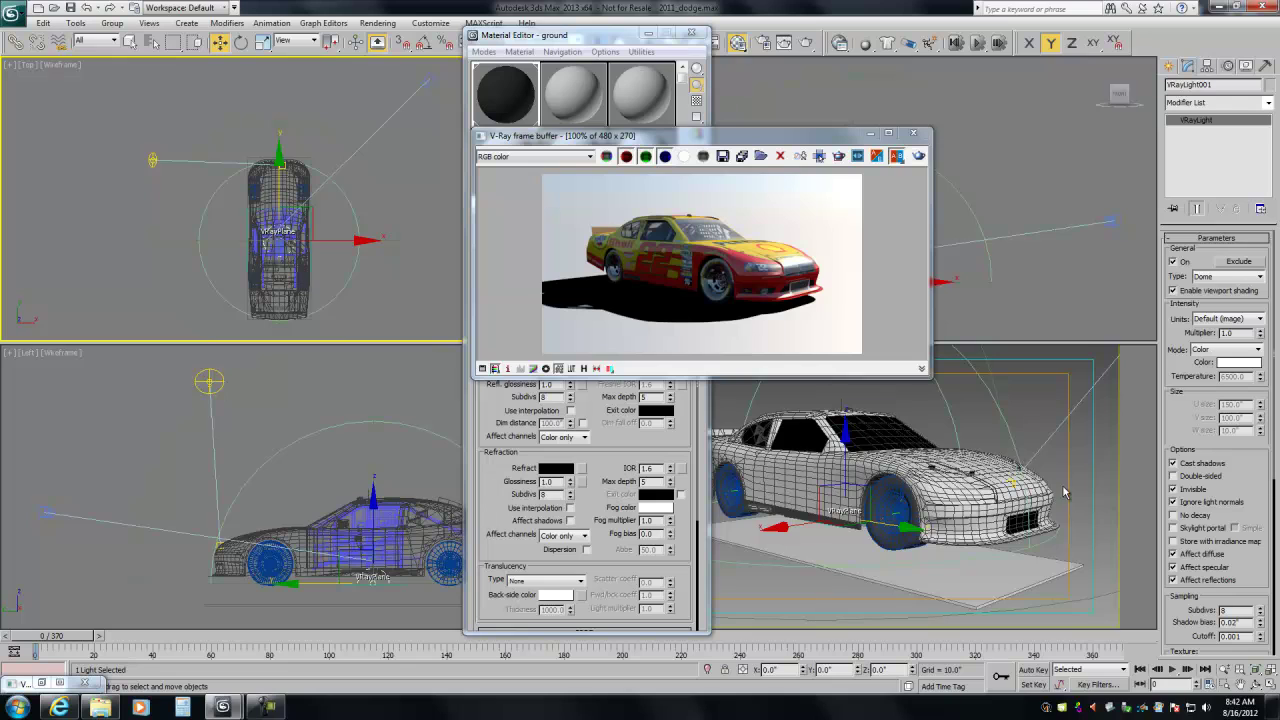
right_click(985, 405)
click(673, 262)
key(shift+q)
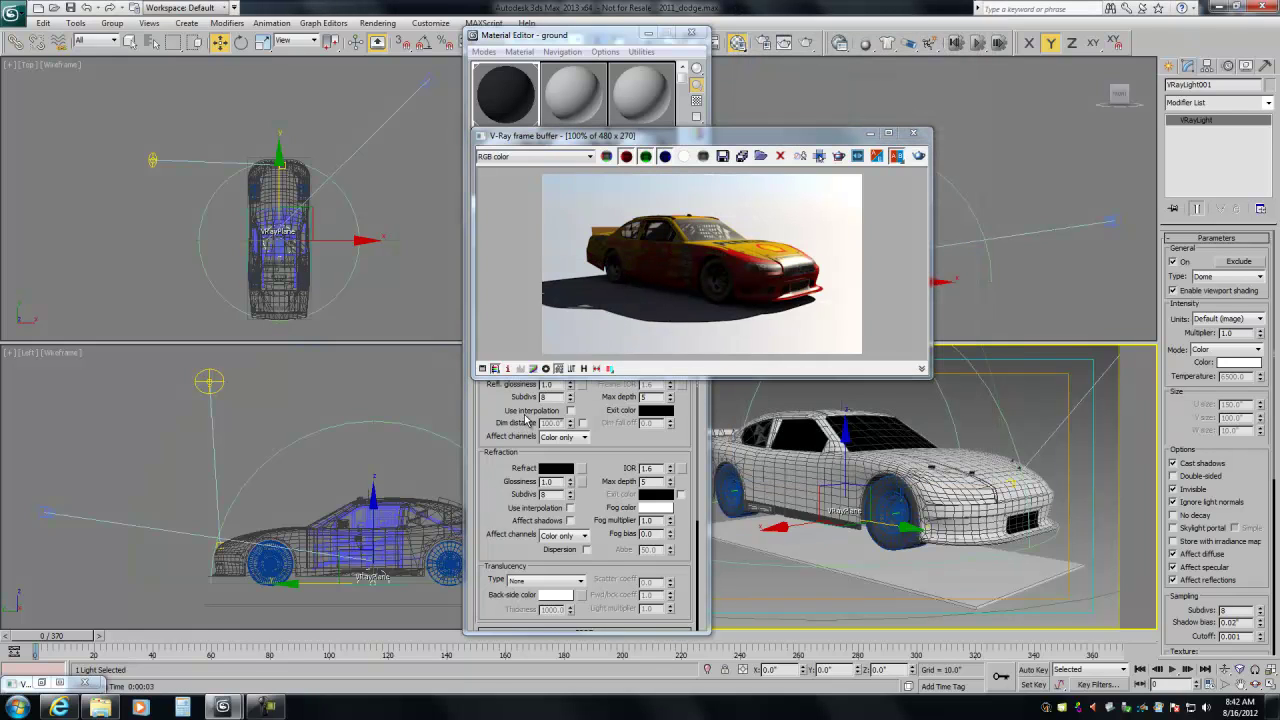
Set the dome light's multiplier to 30, disable Affect reflections, and render again after each change
double_click(1226, 332)
click(918, 157)
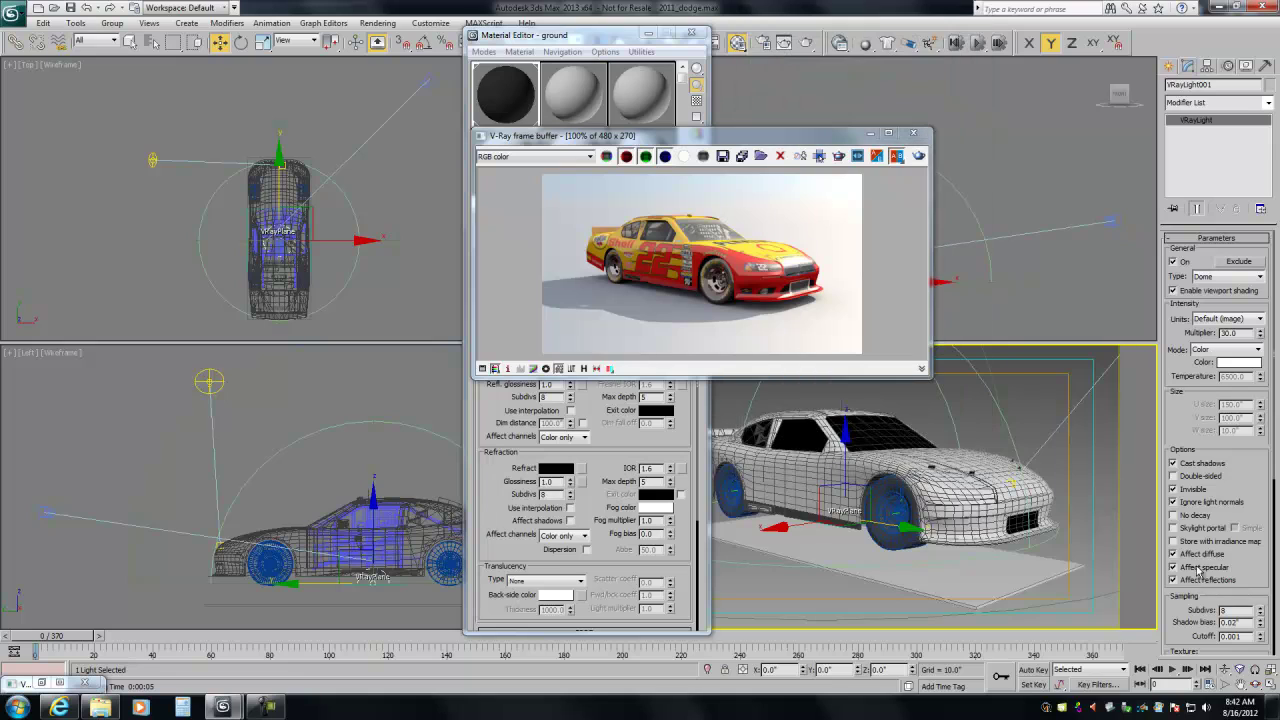
click(918, 157)
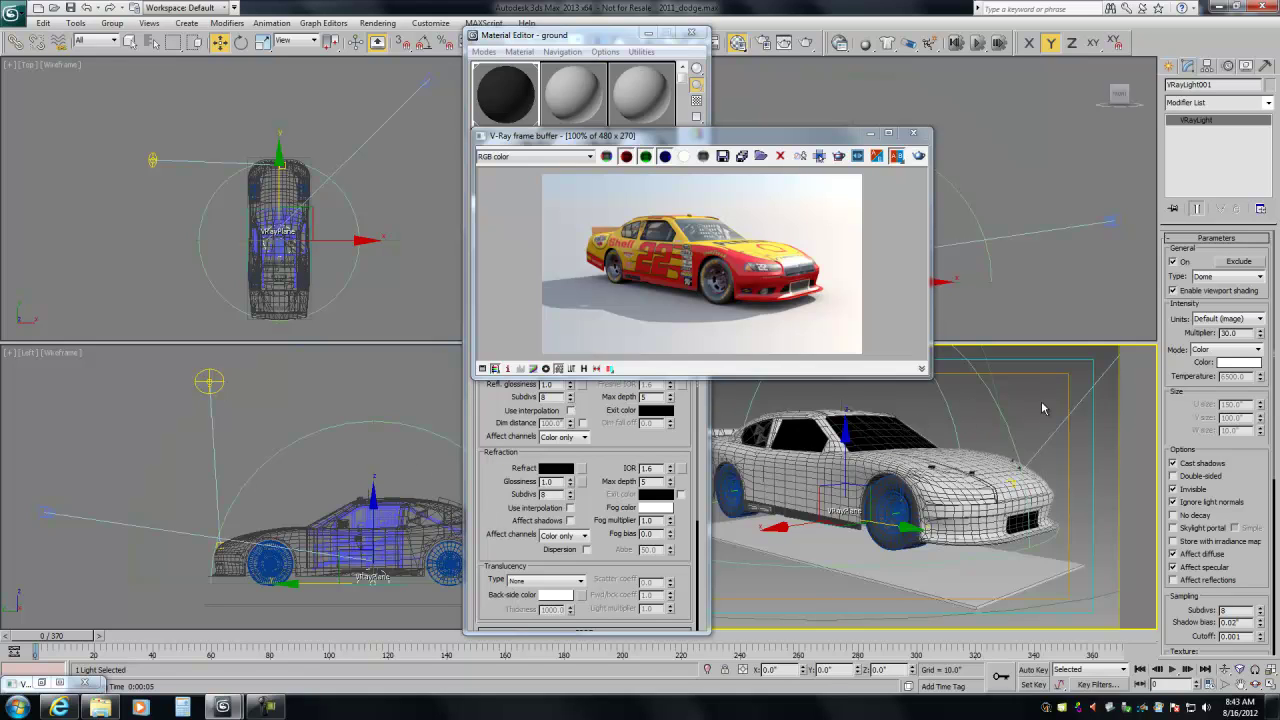
Deselect the light and save the scene as a new file named 2011_dodge_vray_test
click(996, 404)
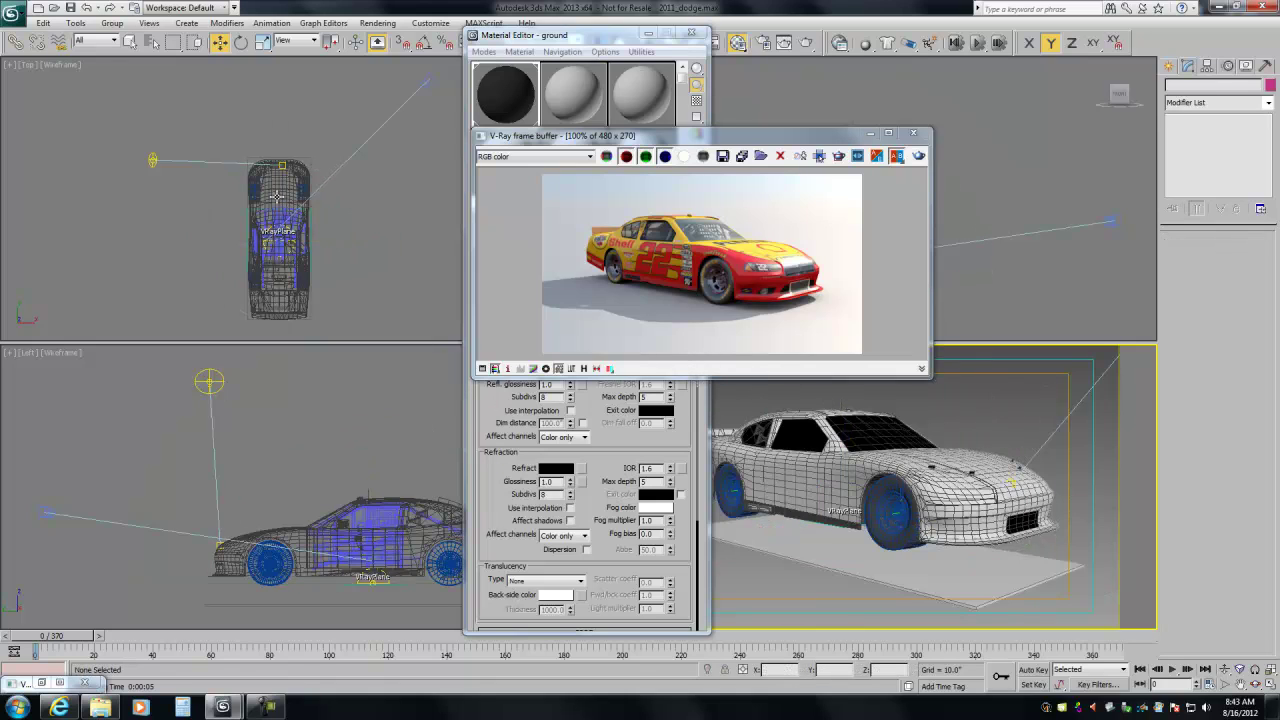
click(12, 14)
click(30, 160)
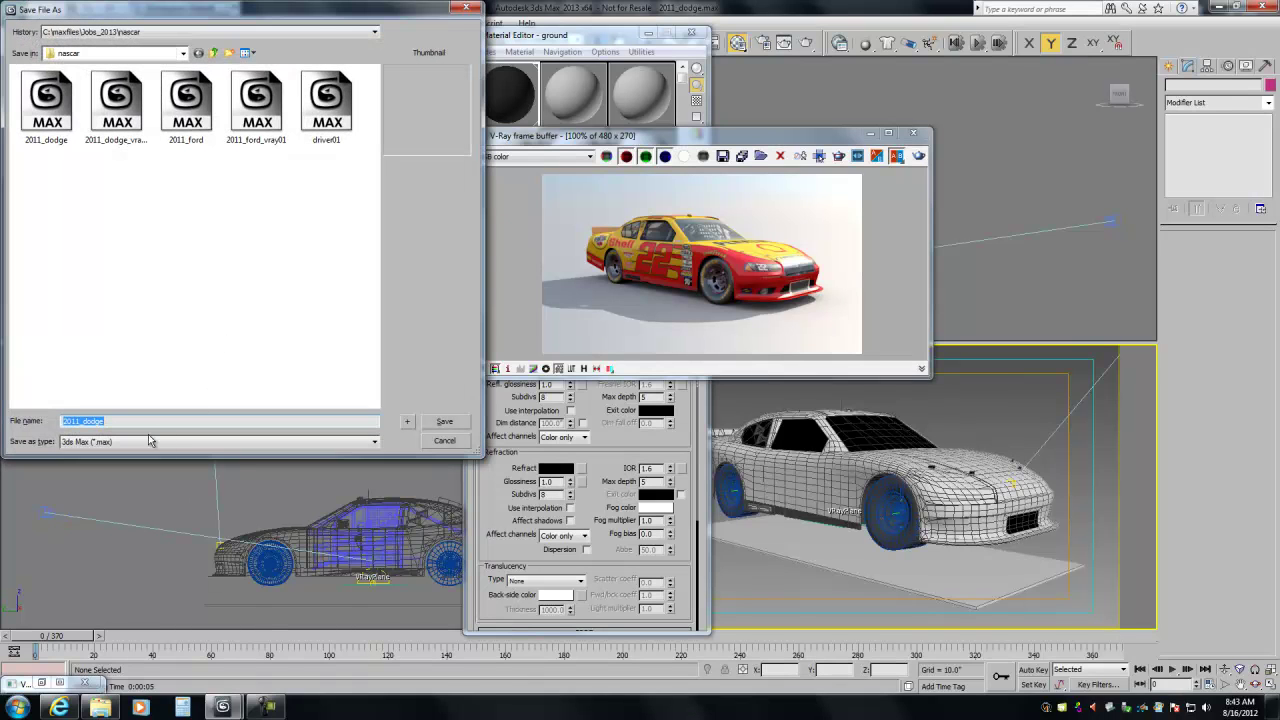
click(110, 421)
text(_)
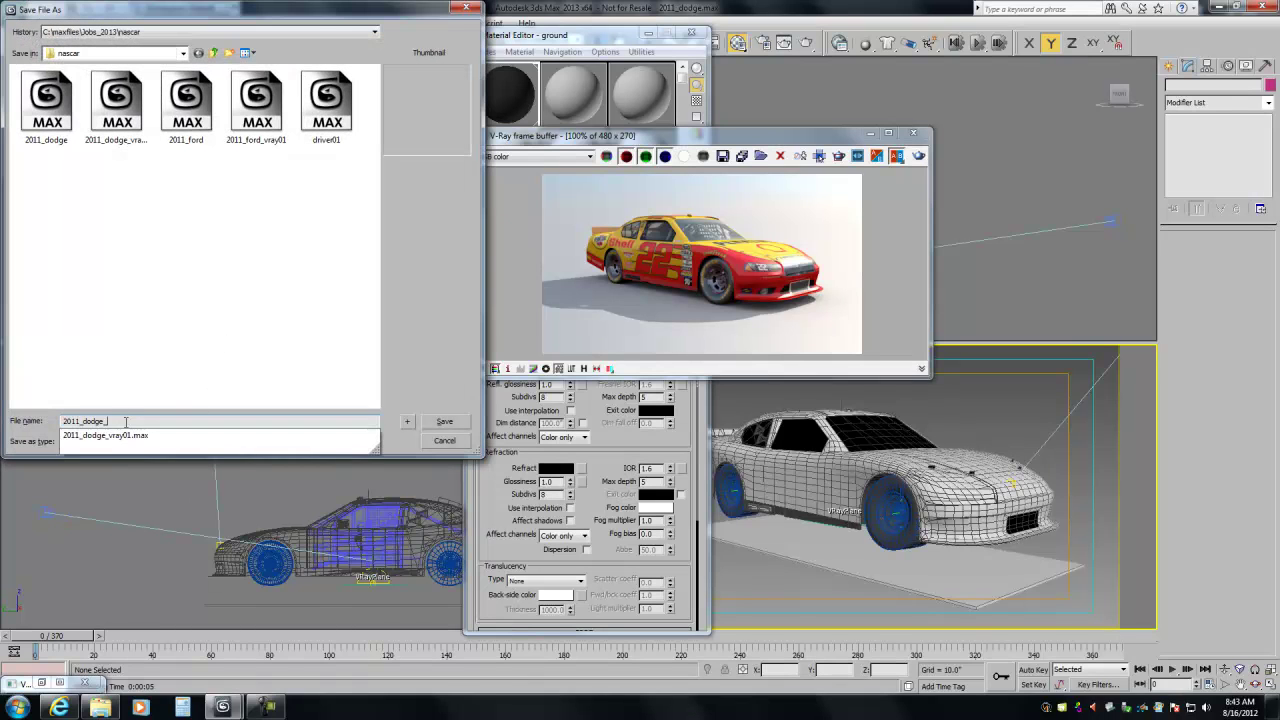
text(vray_test)
key(Return)
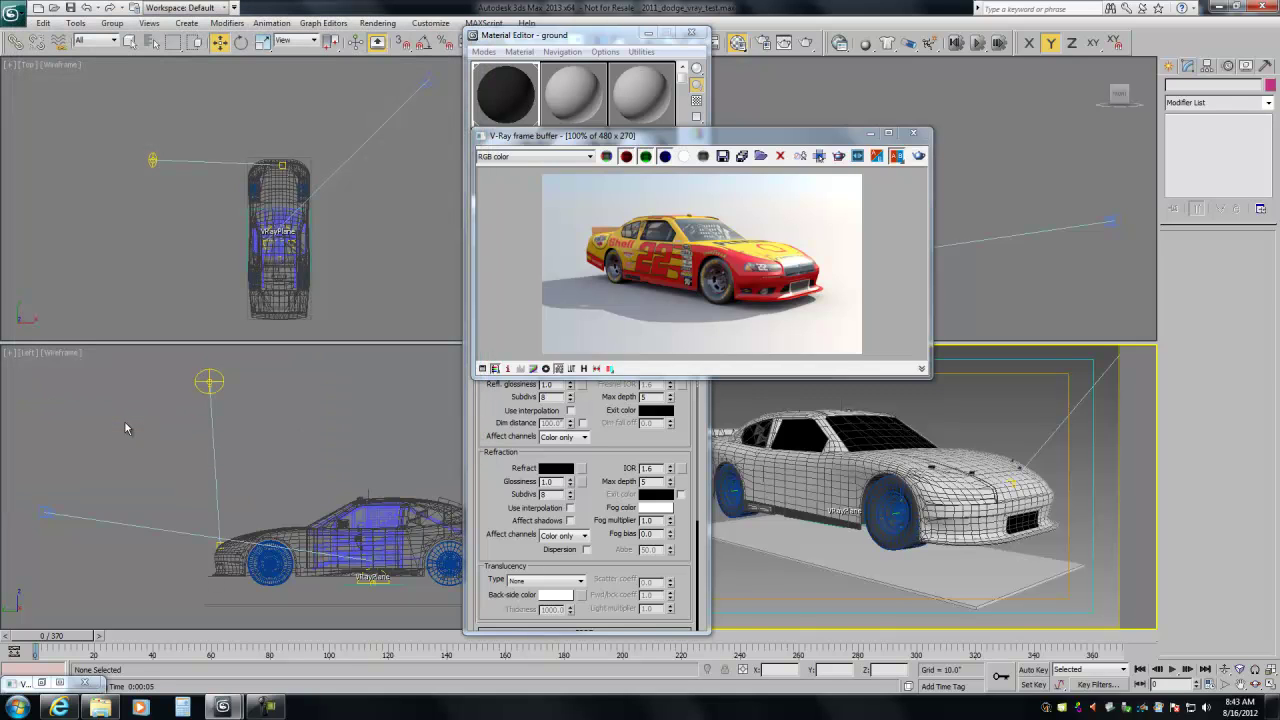
Close the Material Editor and frame buffer, and replace the VRaySky environment map with a VRayHDRI map
click(691, 33)
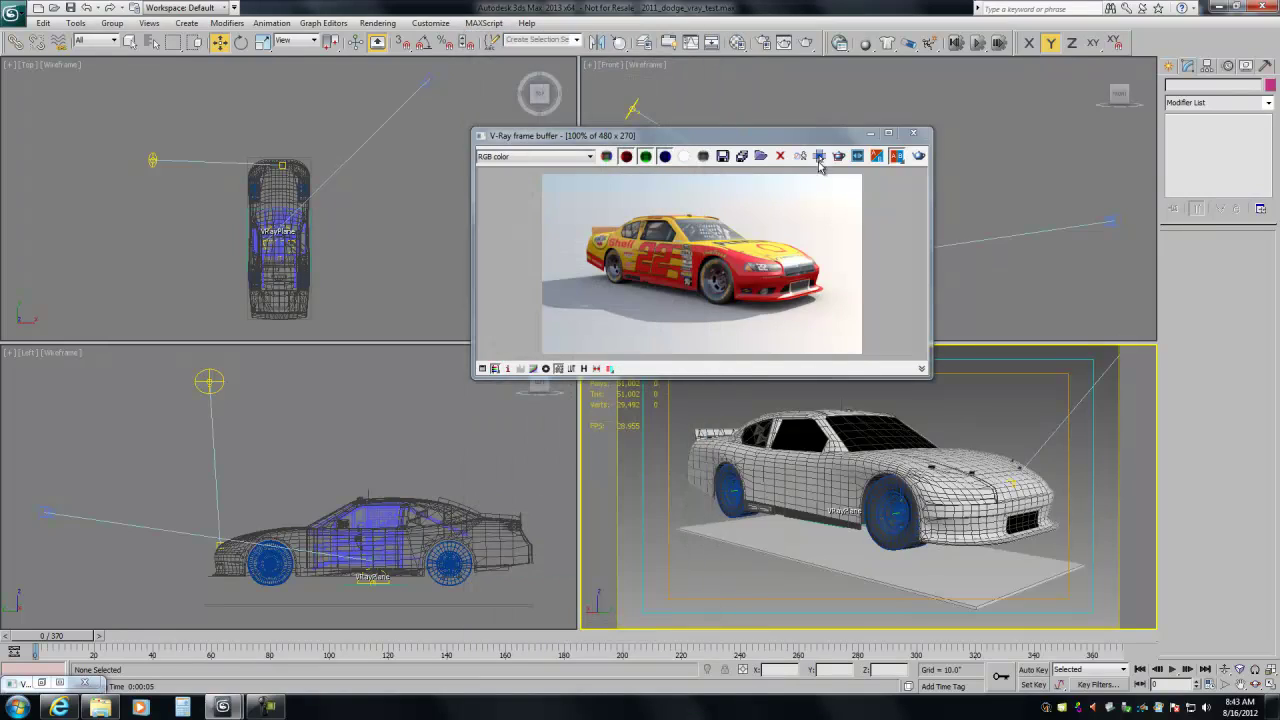
click(906, 137)
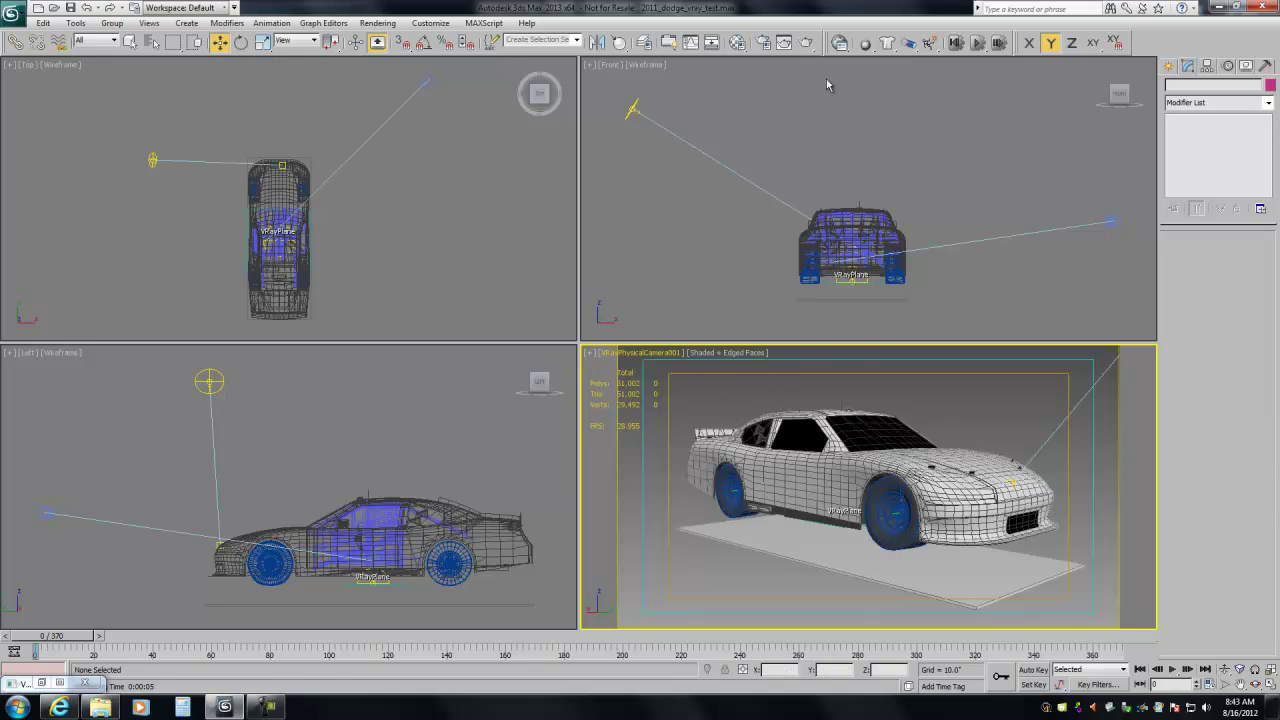
click(377, 23)
click(530, 131)
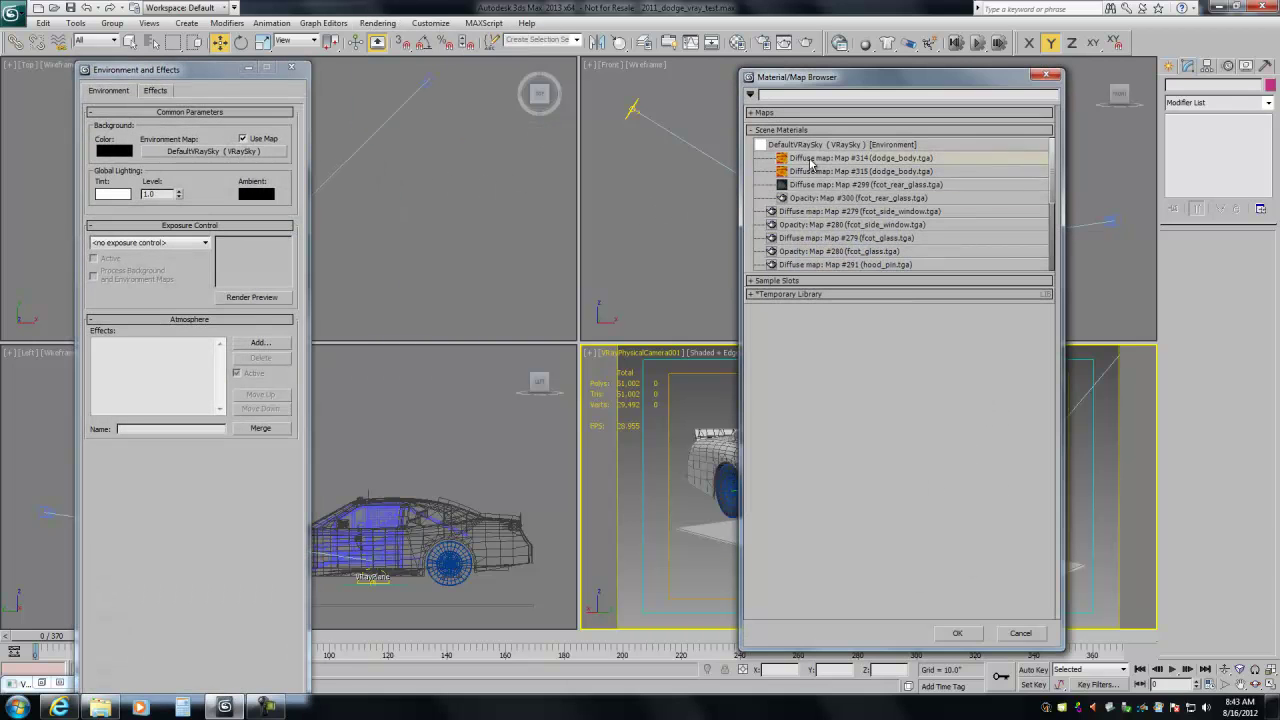
click(791, 131)
click(791, 114)
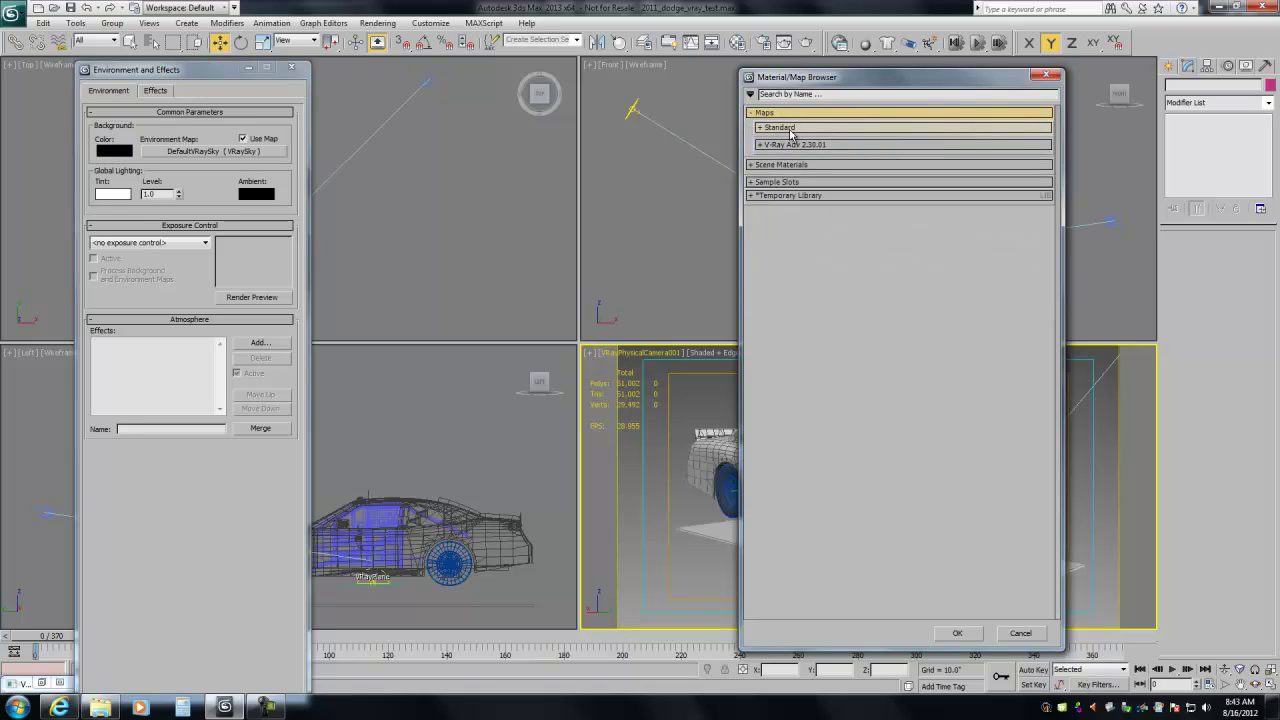
click(790, 127)
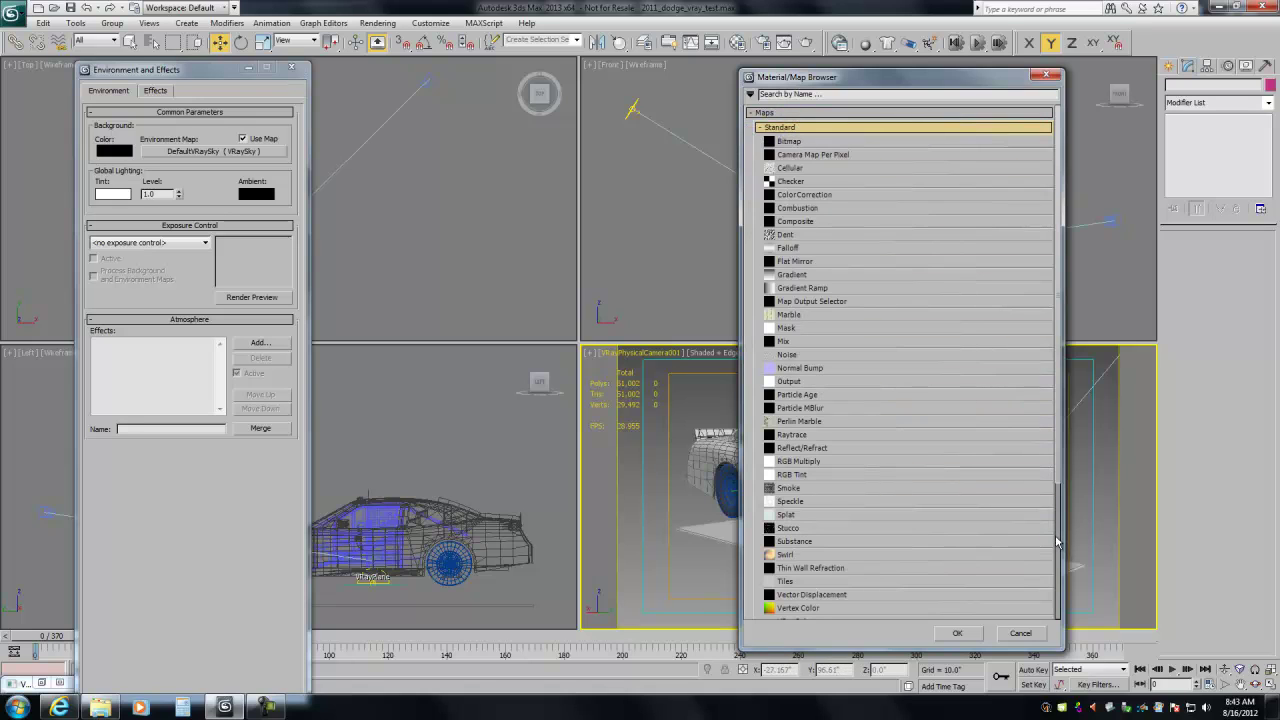
scroll(1057, 541, down, 5)
double_click(960, 500)
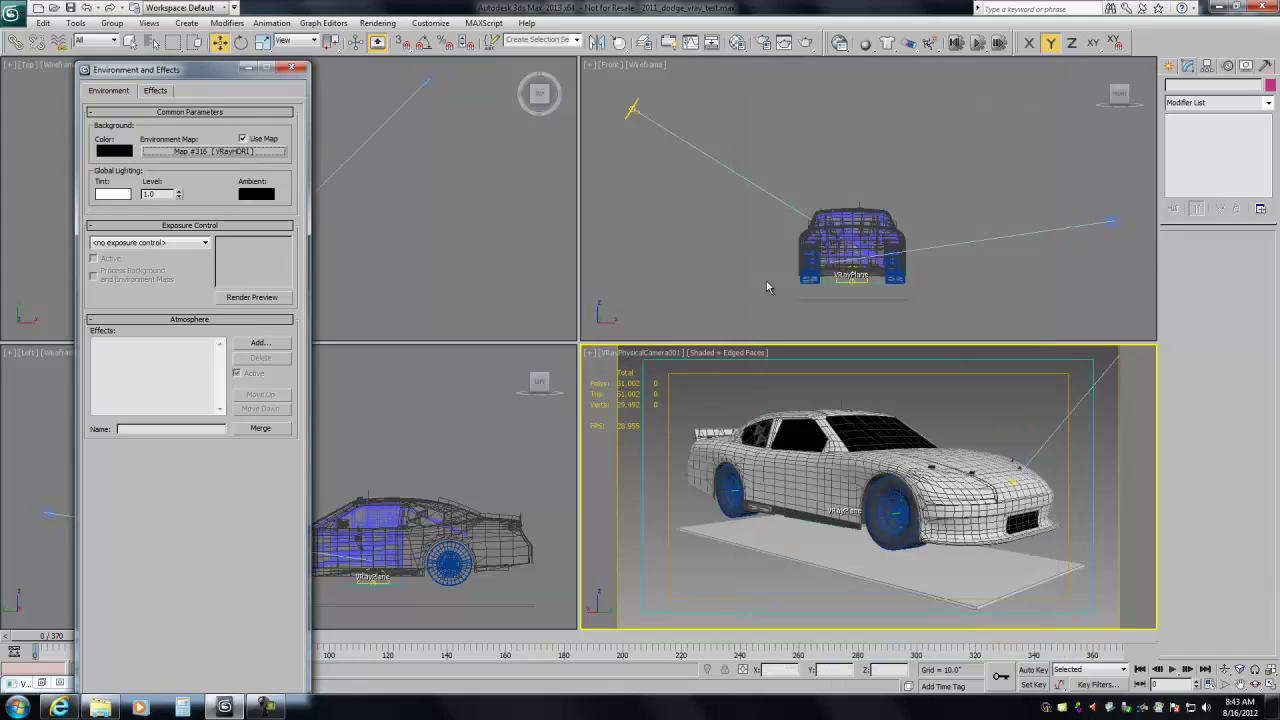
Instance the VRayHDRI environment map into the first Material Editor slot and open its HDR image chooser
click(738, 42)
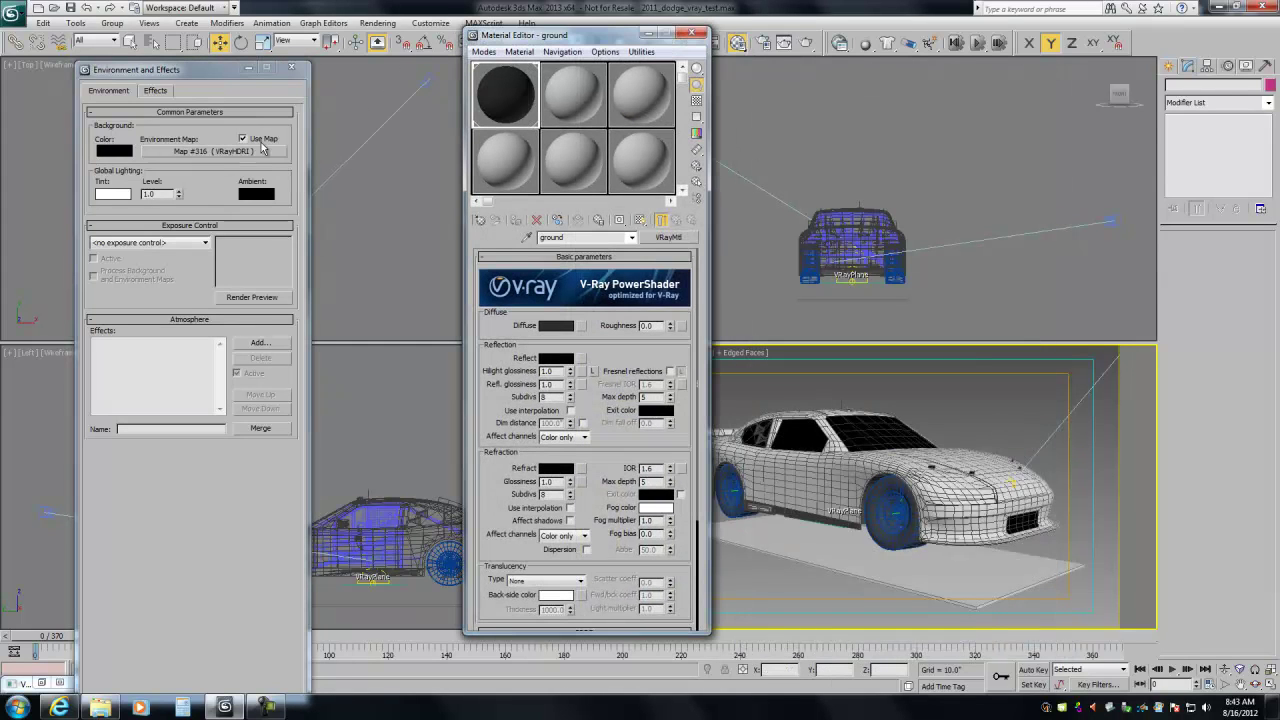
drag(218, 152, 507, 110)
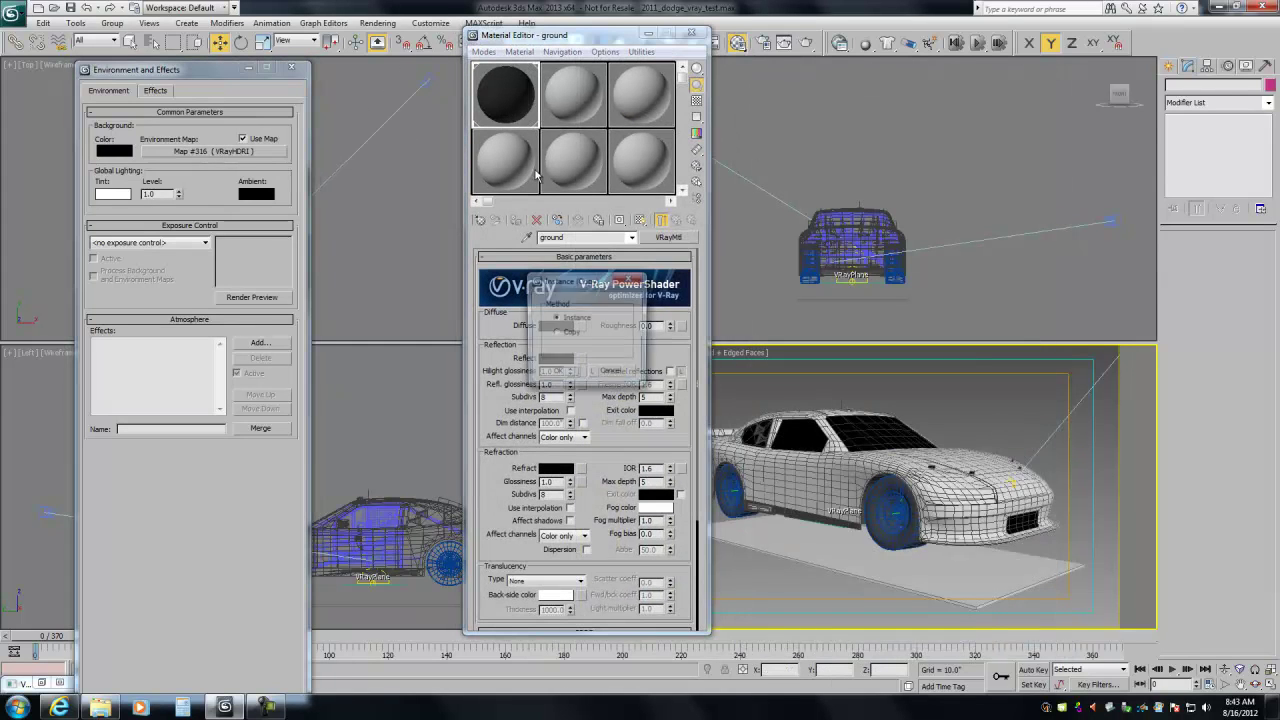
click(556, 374)
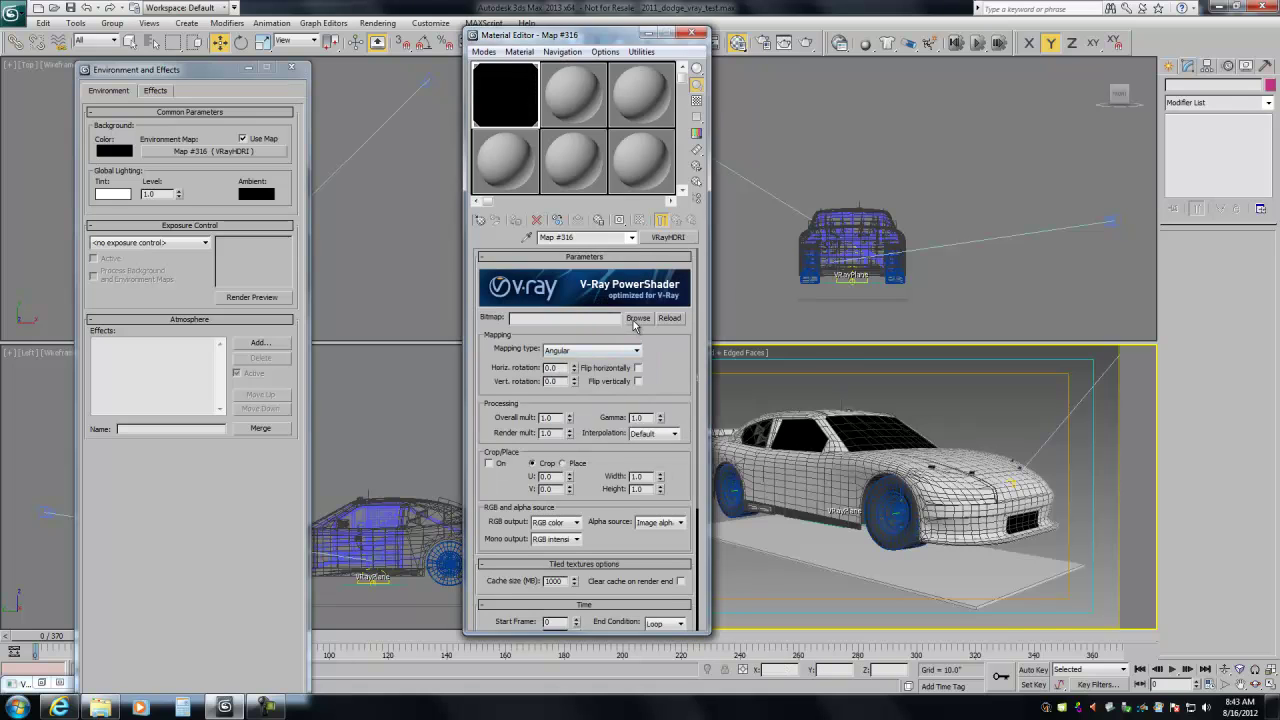
click(638, 318)
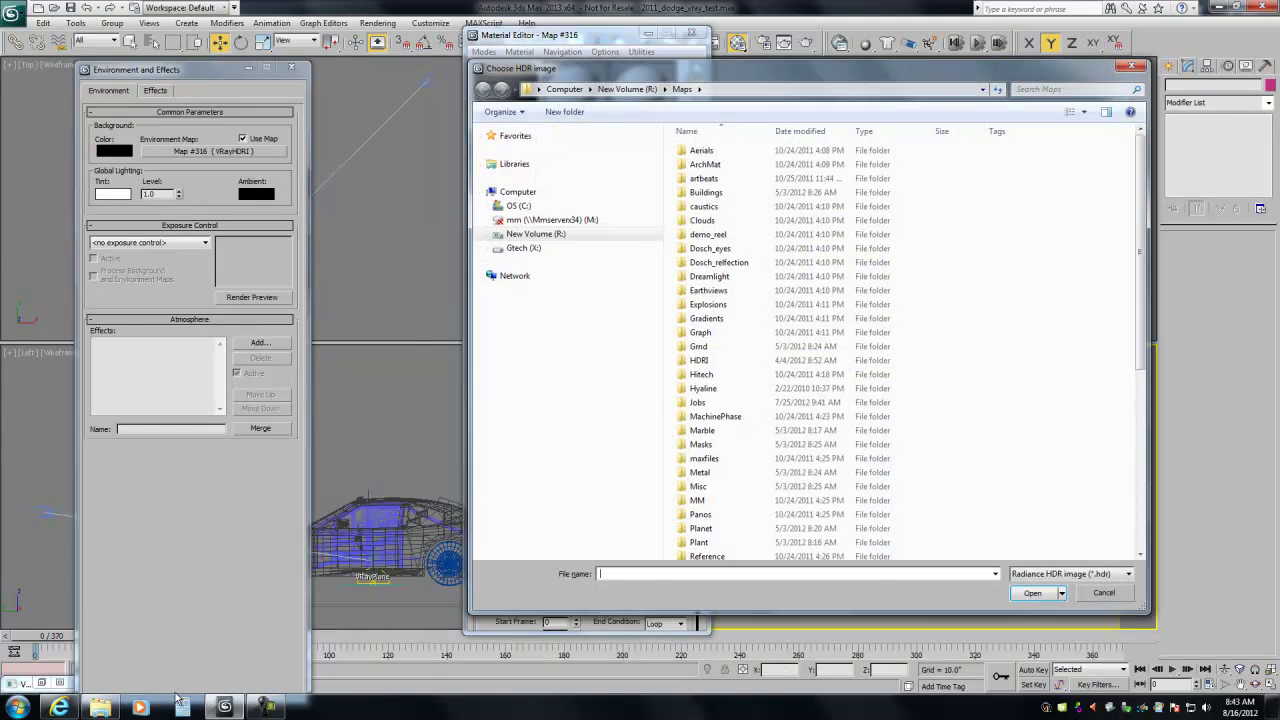
Switch to Windows Explorer, preview the CARB_12SX panorama from the Cars_HDRI folder, and return to the HDR image chooser
click(100, 706)
double_click(619, 424)
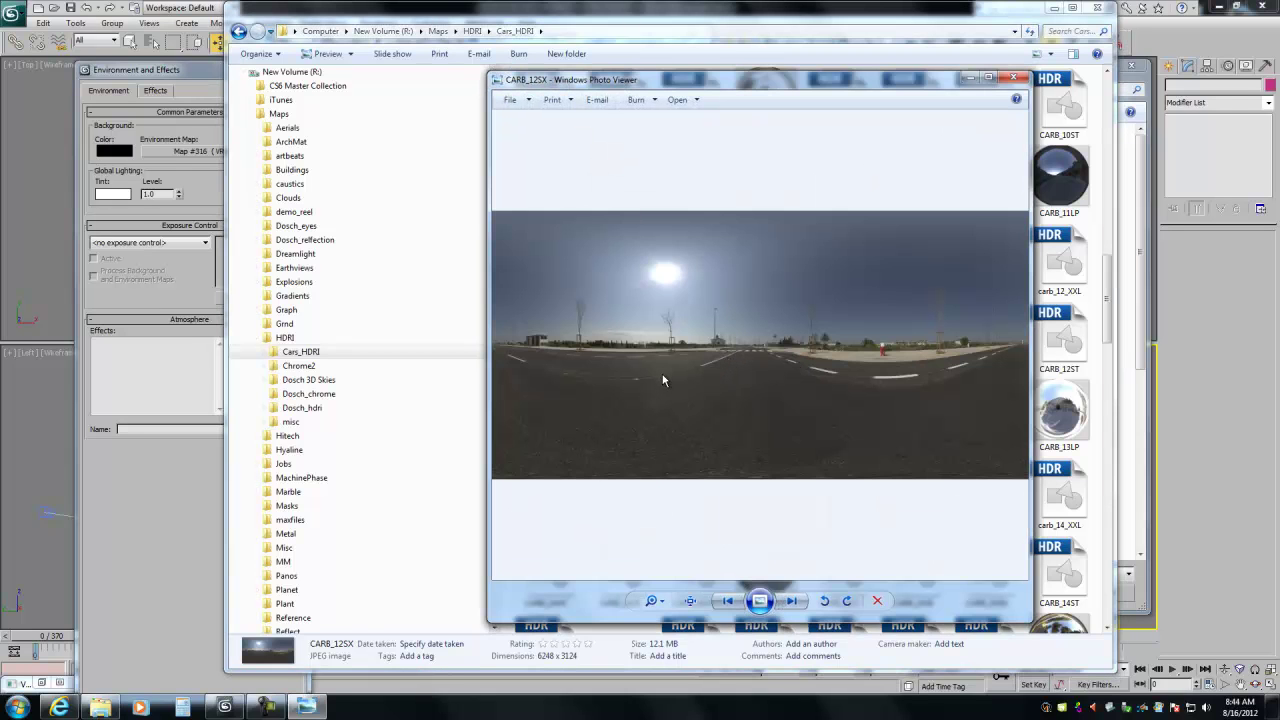
click(1013, 78)
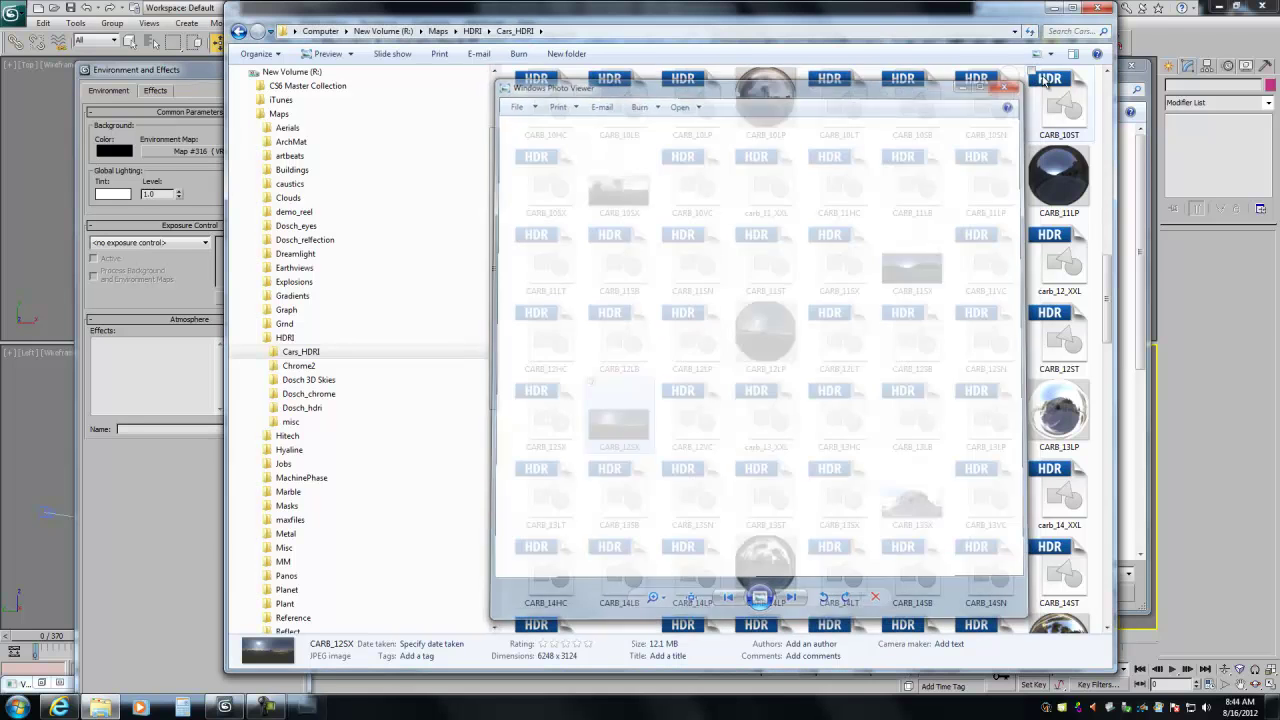
click(1136, 86)
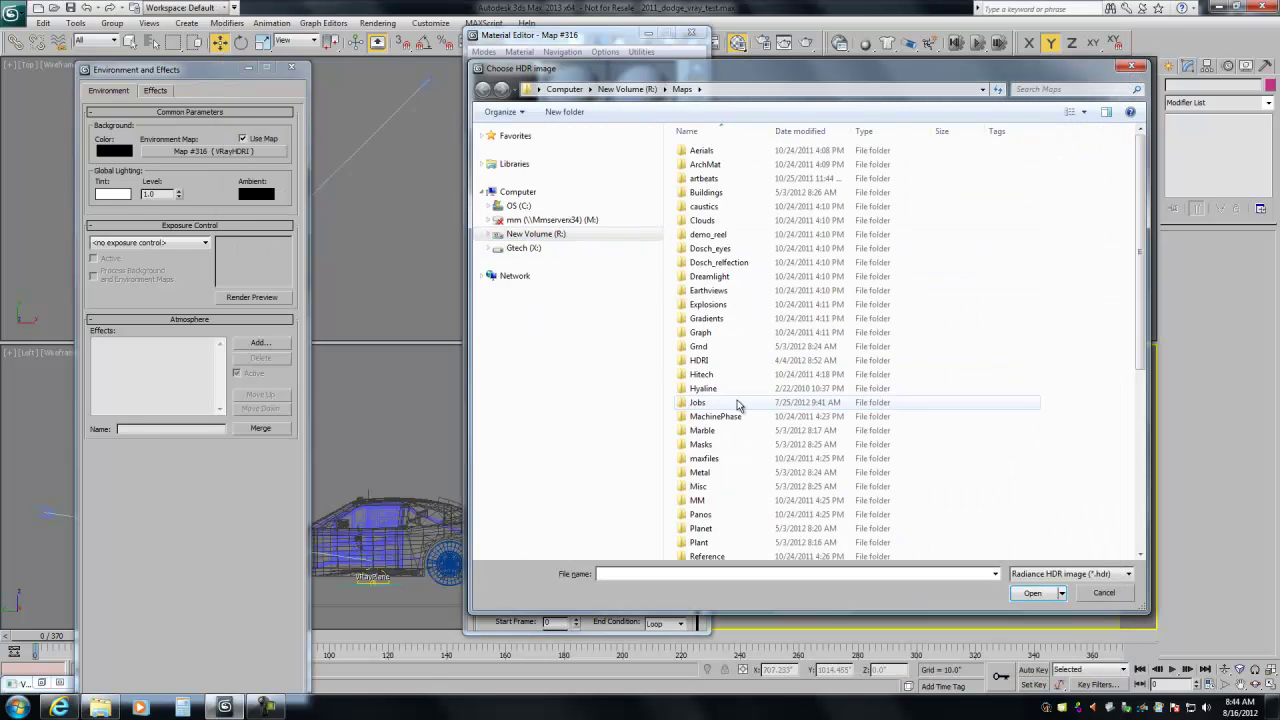
Load the previewed CARB_12SX panorama from the HDRI\Cars_HDRI folder into the VRayHDRI map and set its mapping type to Spherical
double_click(710, 151)
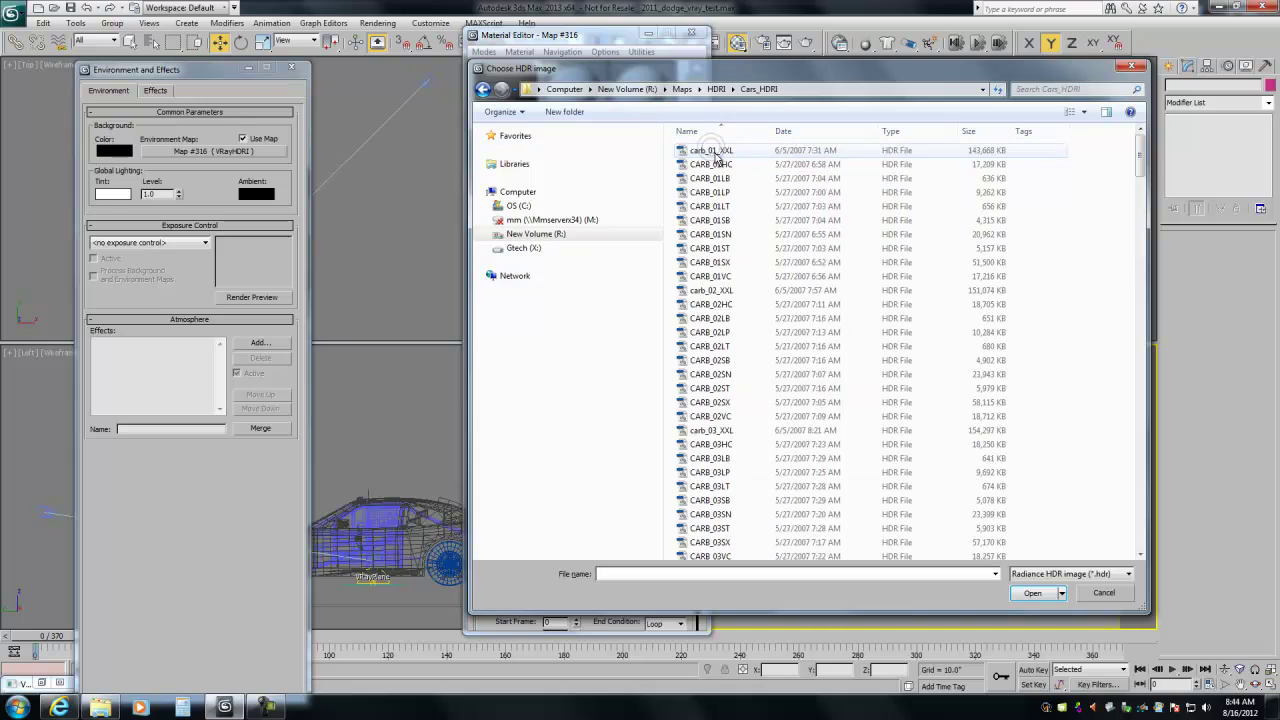
scroll(1146, 485, down, 10)
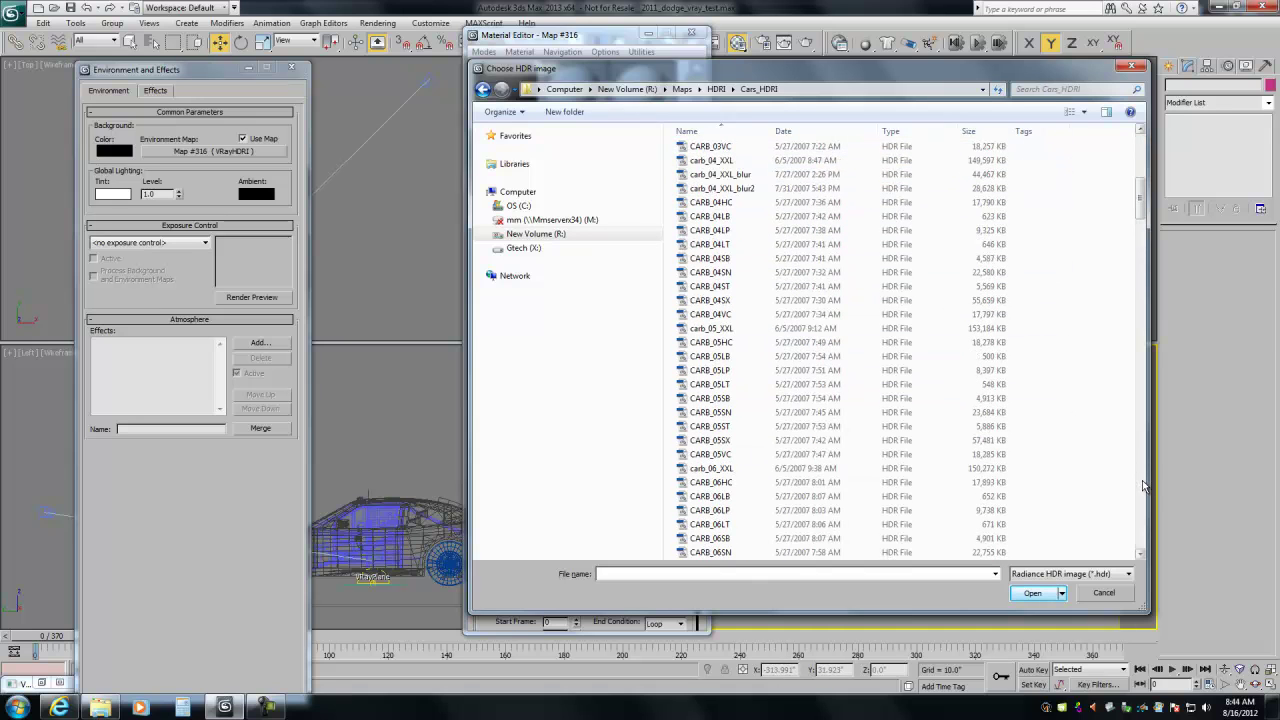
scroll(1145, 487, down, 20)
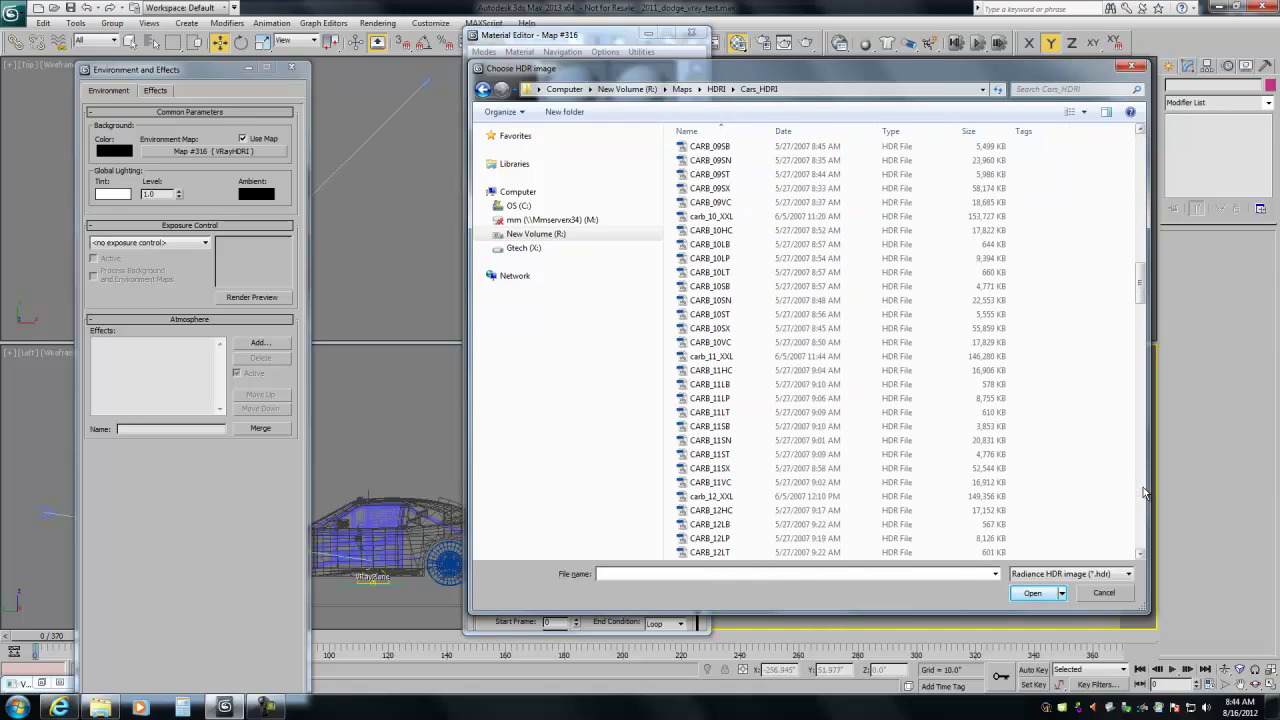
scroll(1141, 305, down, 3)
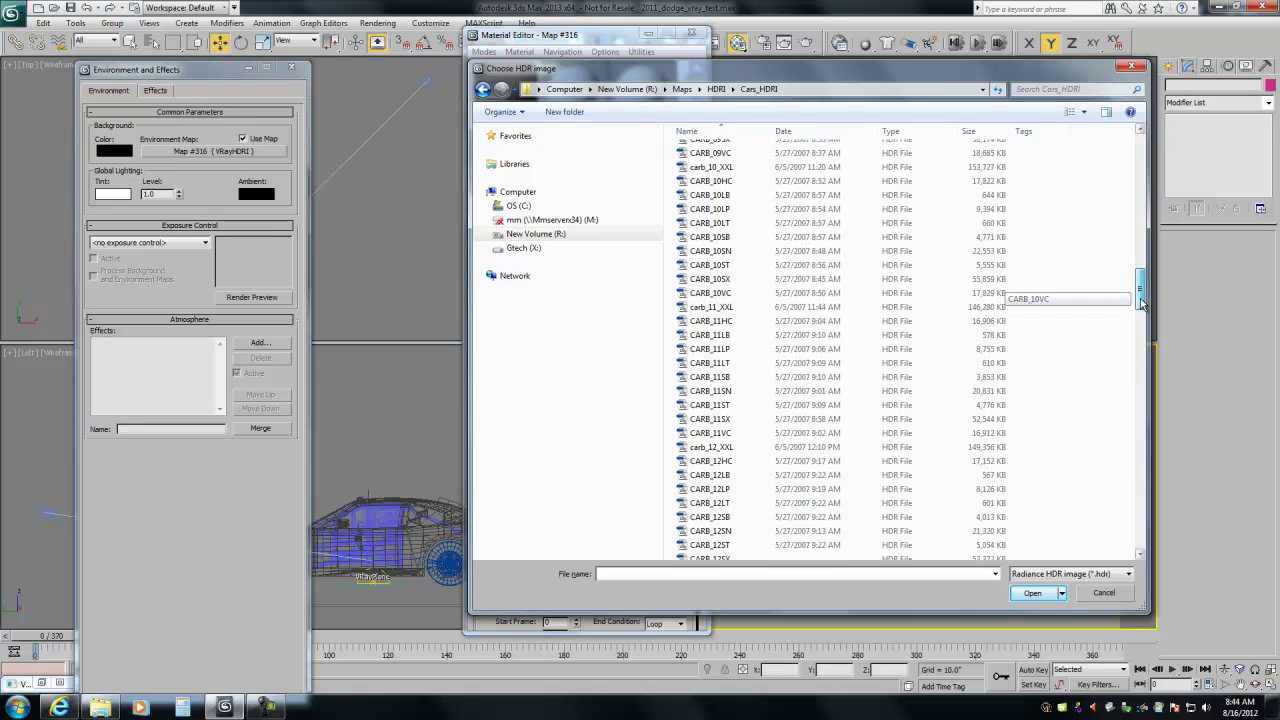
double_click(712, 484)
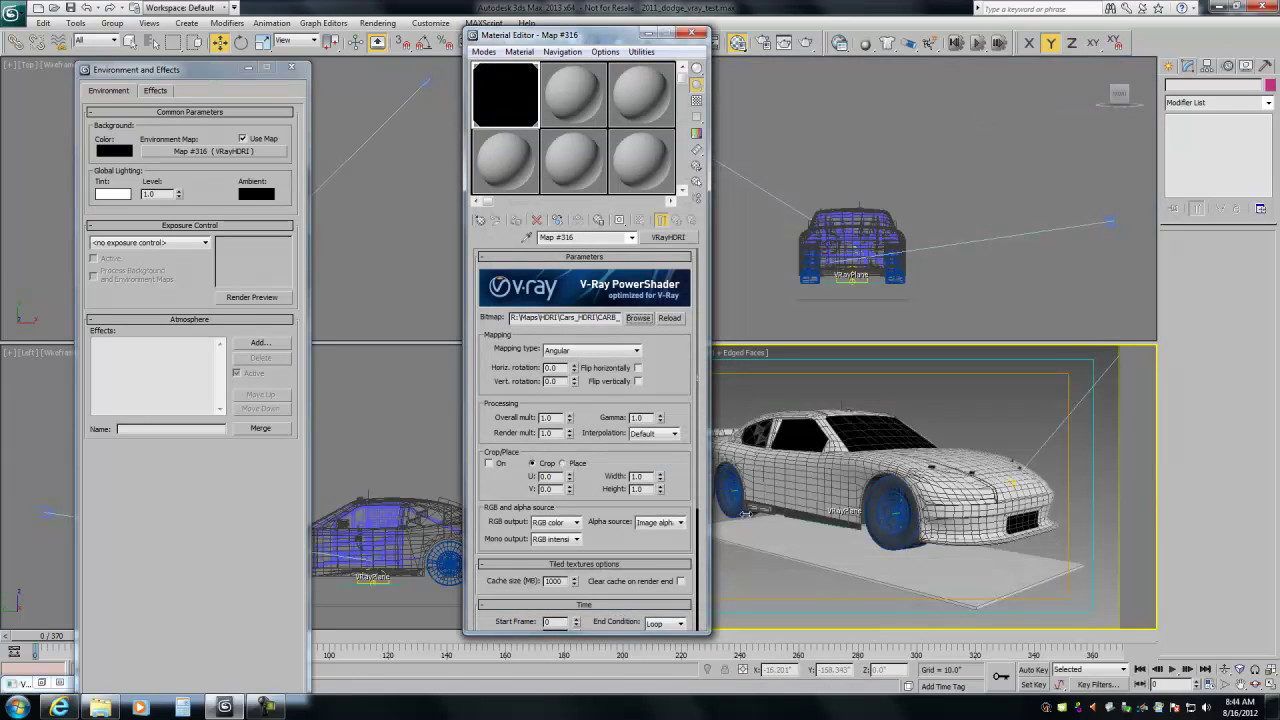
click(588, 350)
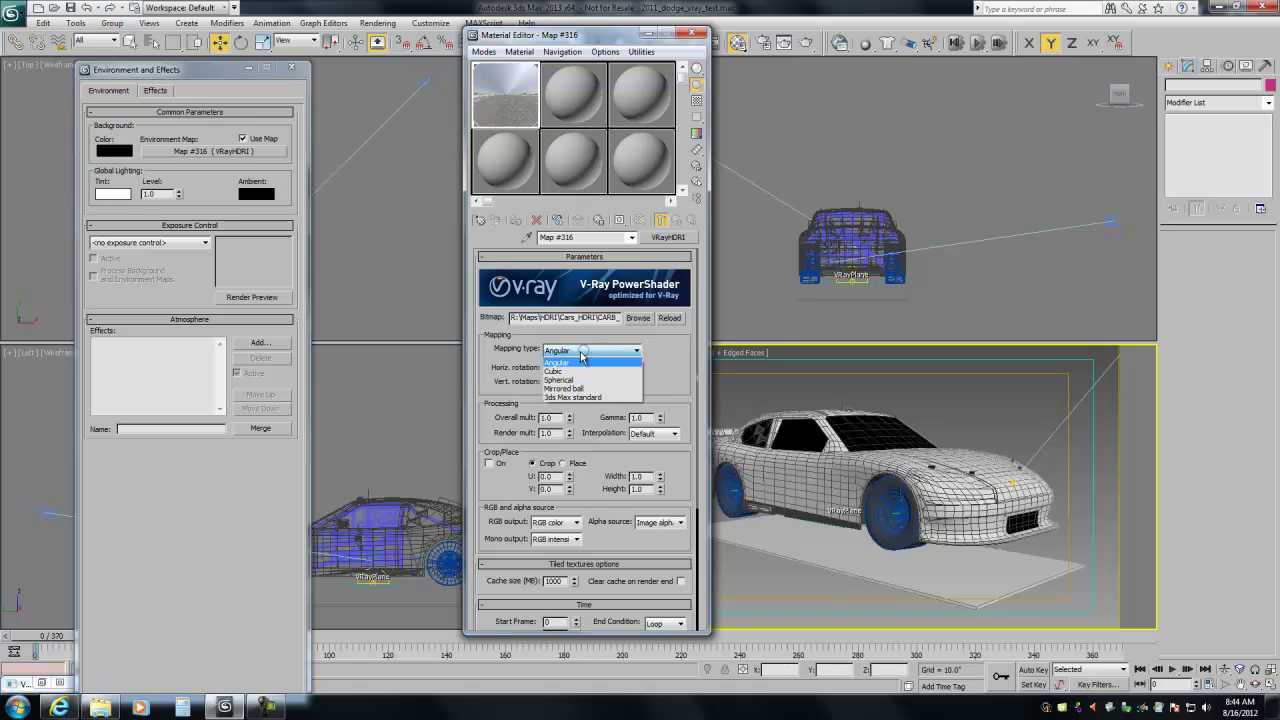
click(568, 381)
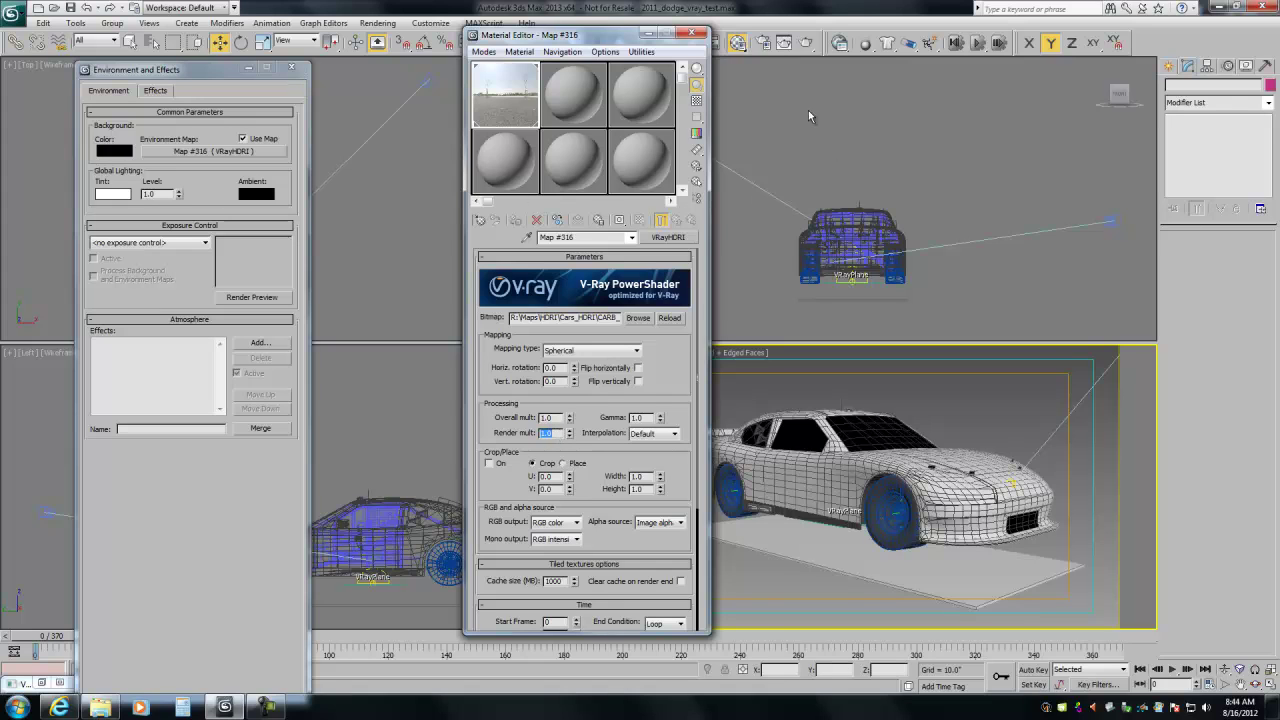
Test-render the camera view, set the VRayHDRI map's render multiplier to 35, and render again
click(807, 45)
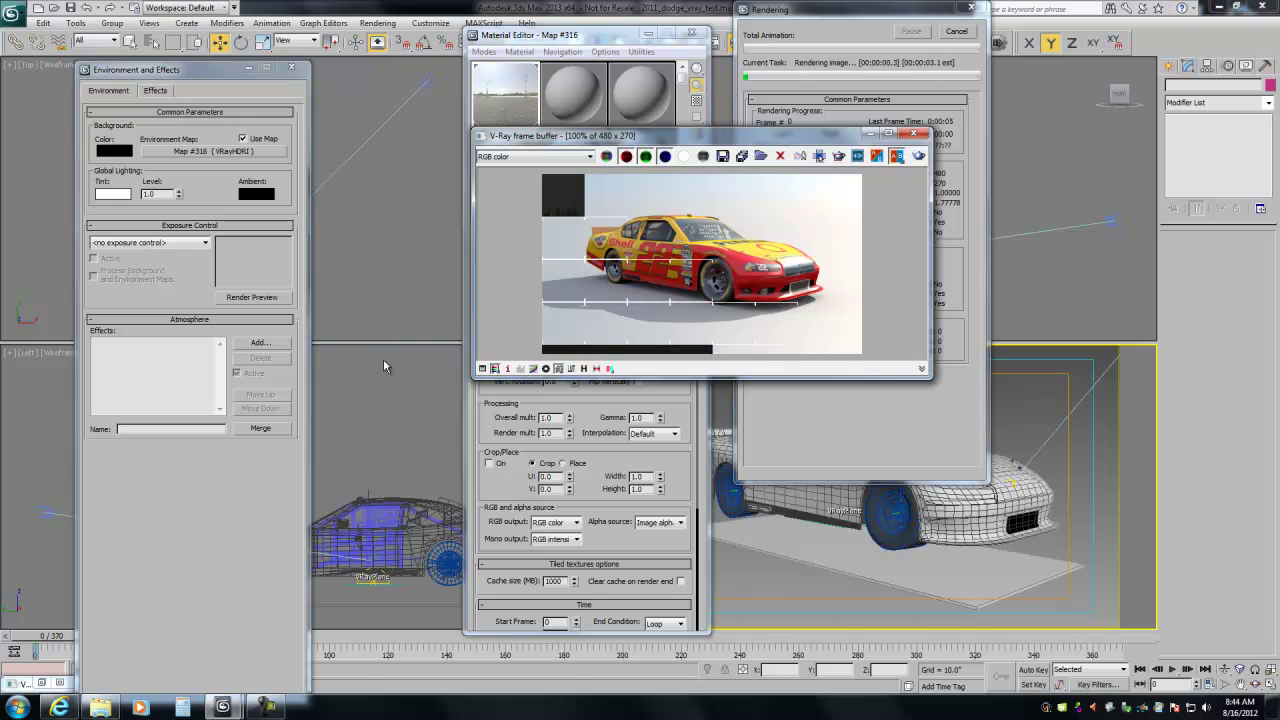
drag(674, 139, 924, 165)
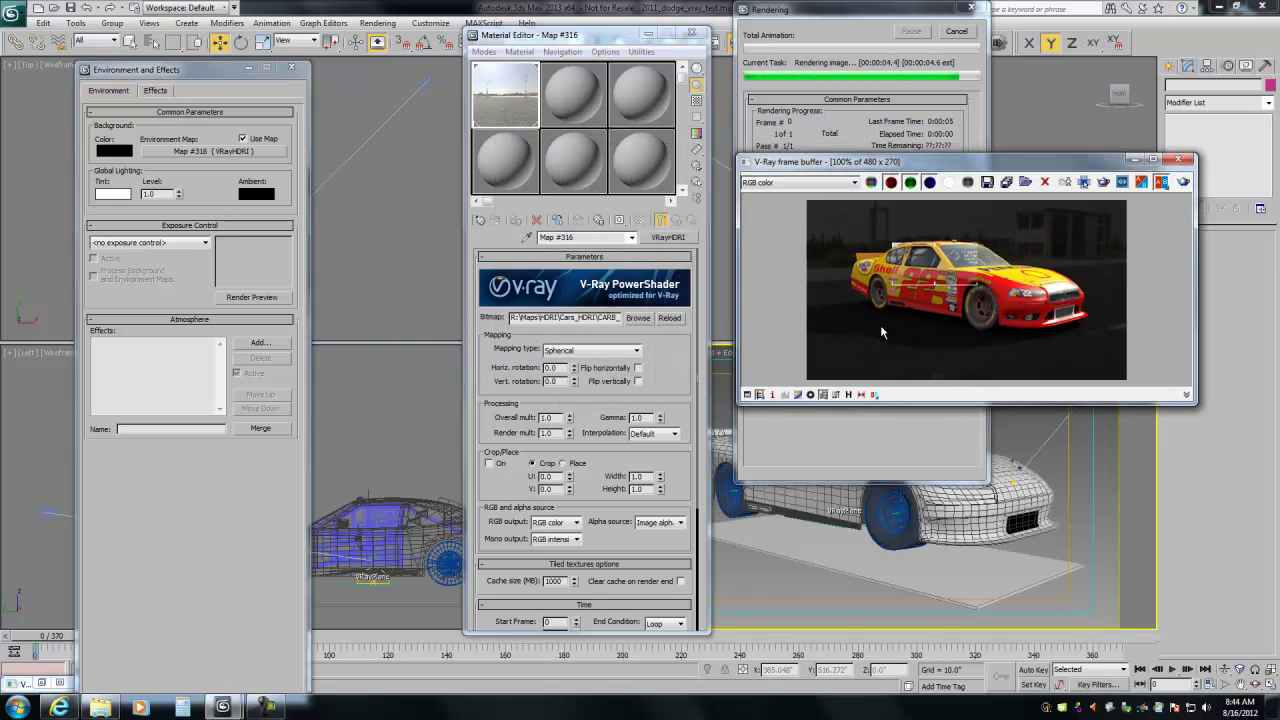
double_click(549, 433)
text(35)
click(1183, 182)
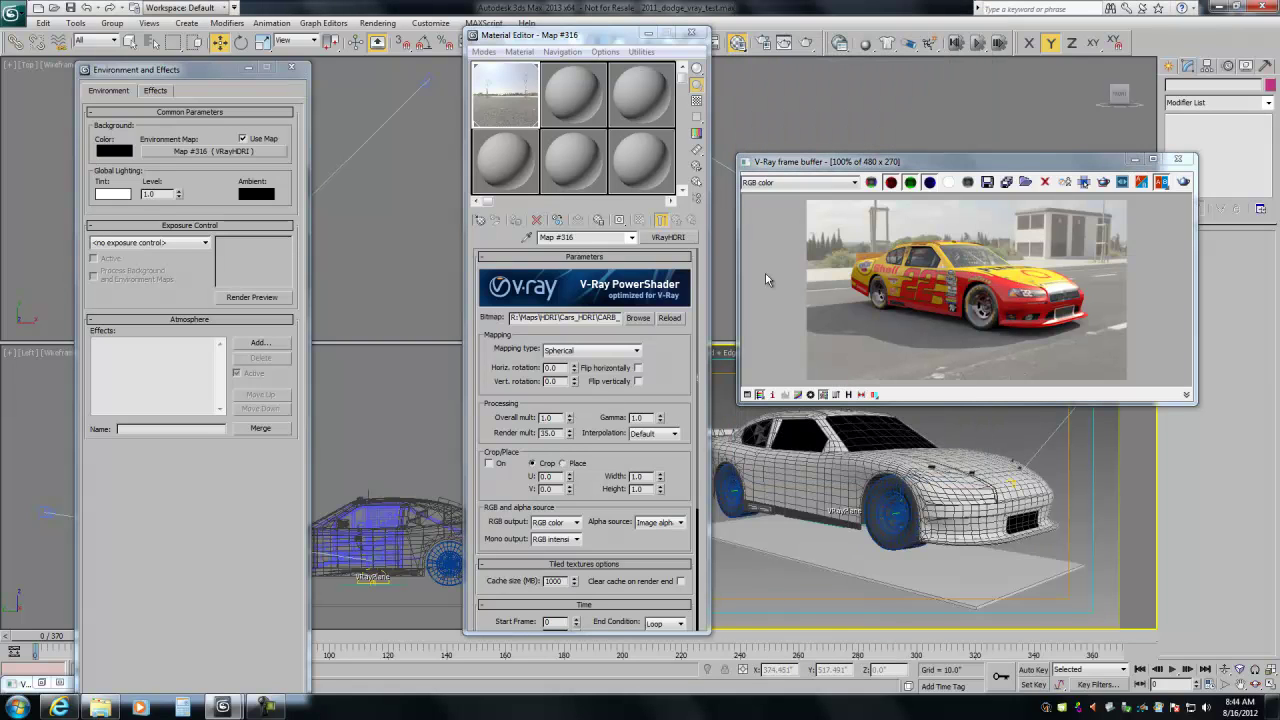
Set the HDRI map's horizontal rotation to 90, orbit the camera around the car, and render the view again
double_click(555, 368)
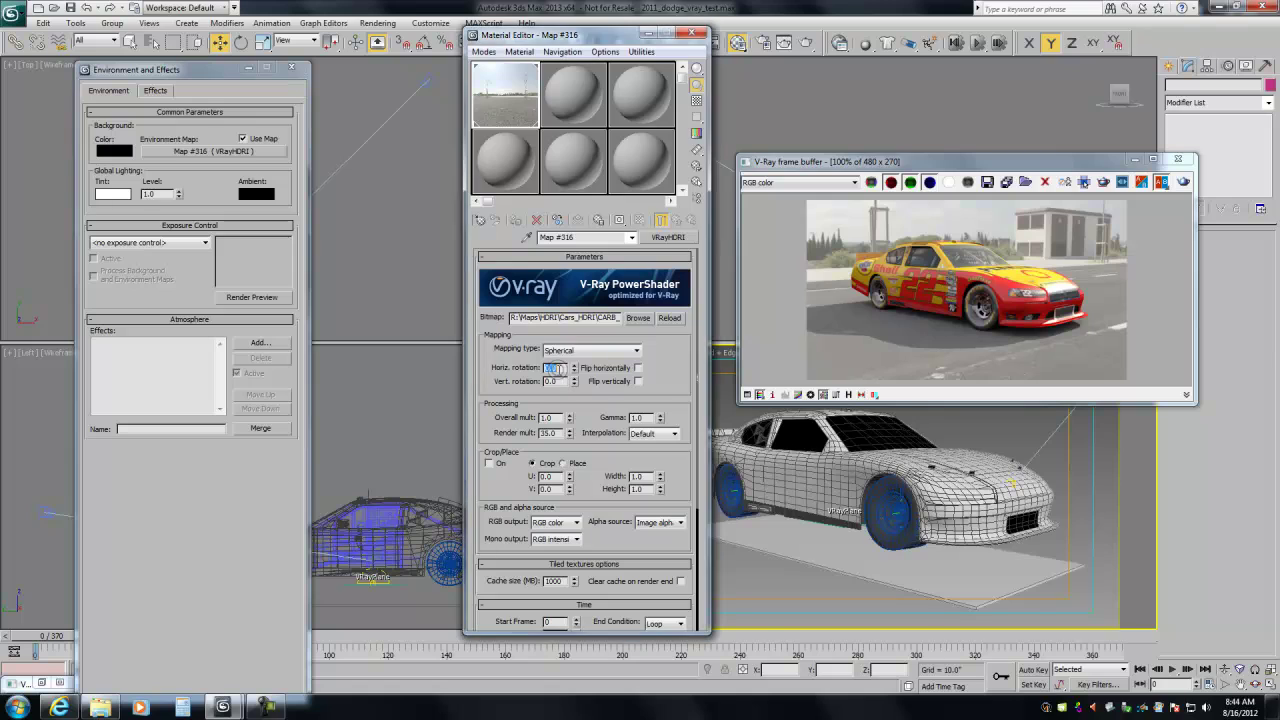
text(90)
key(Return)
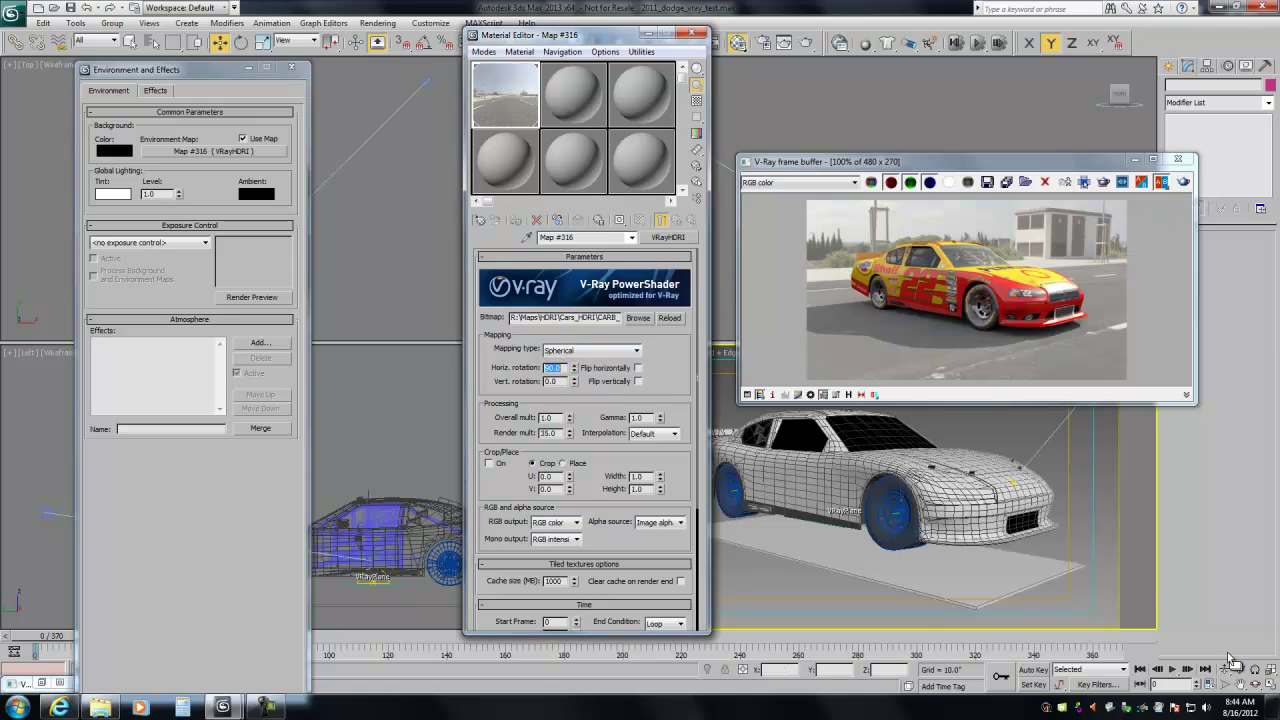
click(1256, 686)
drag(814, 536, 736, 514)
click(1183, 182)
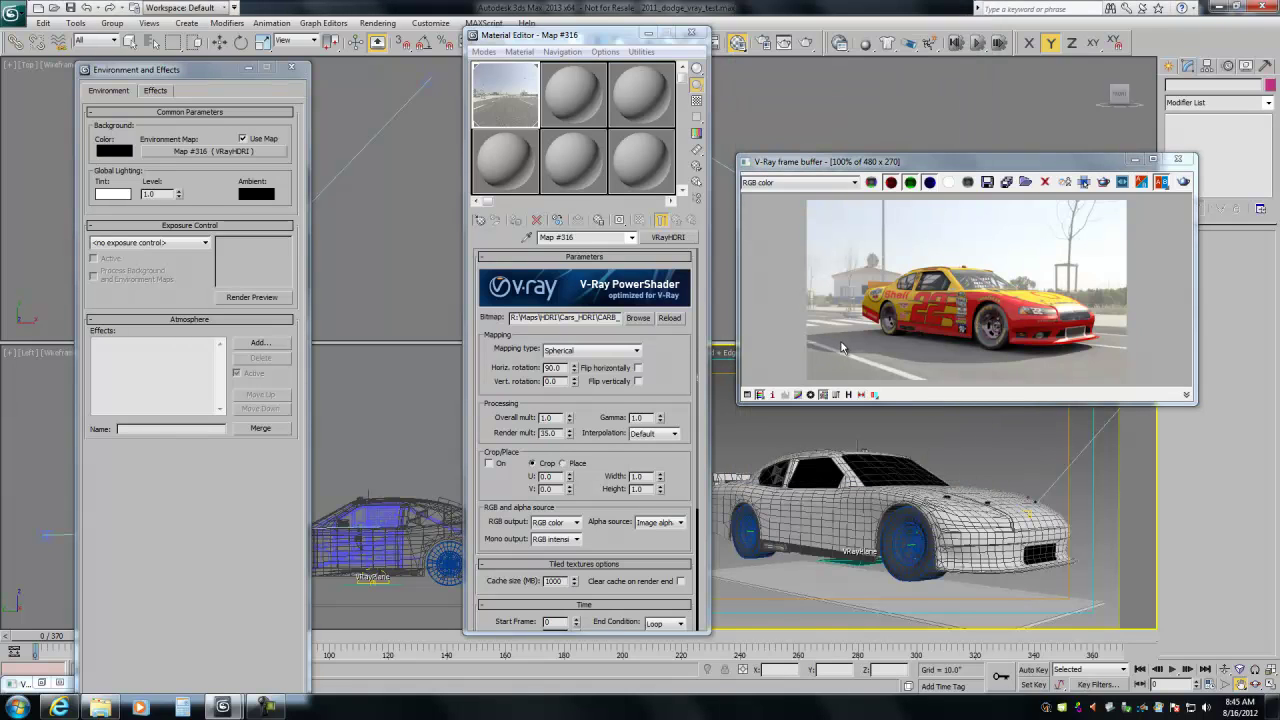
Try a horizontal rotation of 45 for the HDRI map, hide all scene objects, and render the background alone
click(568, 367)
text(4)
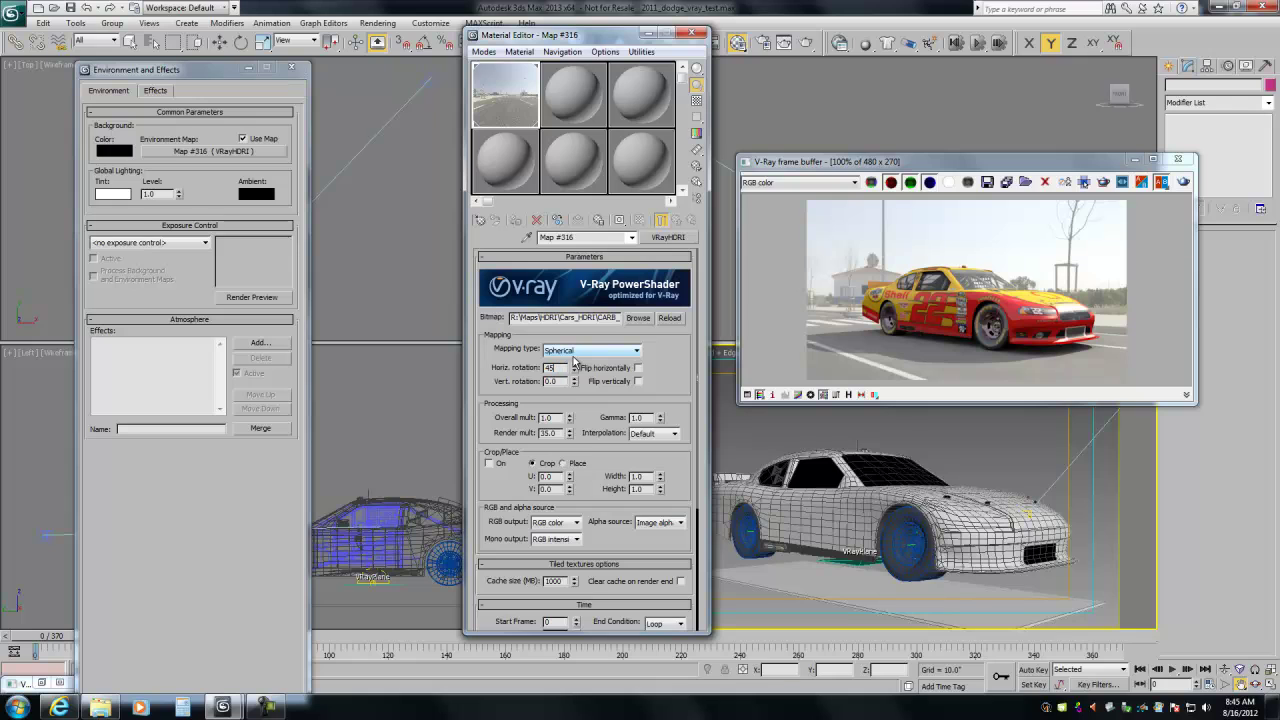
text(5)
key(Return)
click(833, 459)
right_click(831, 440)
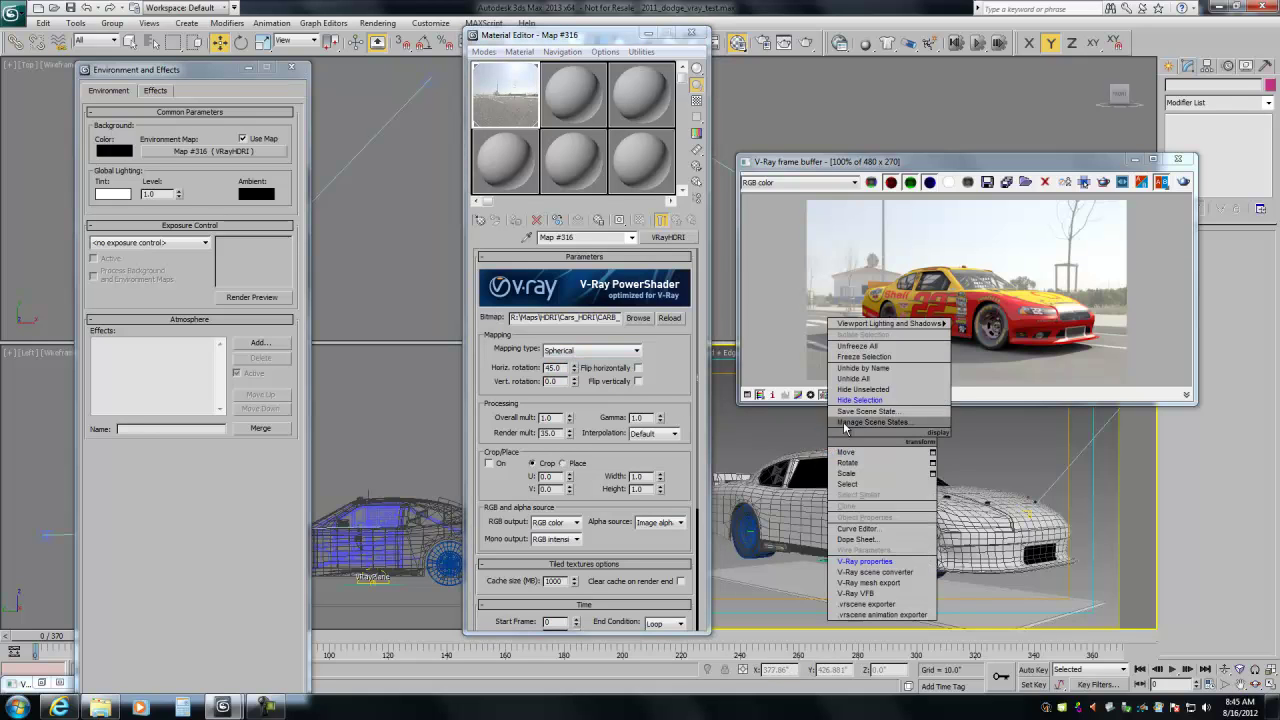
click(859, 400)
click(1183, 181)
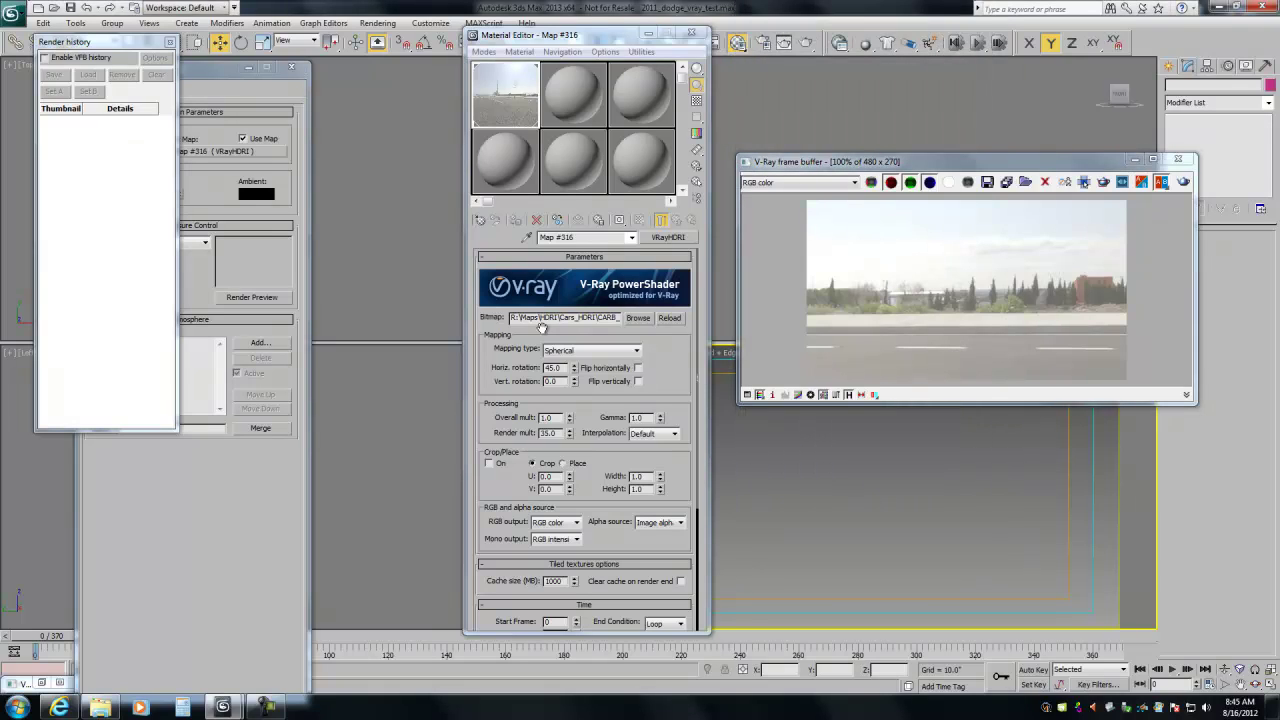
Try horizontal rotations of 100, 50 and 270 for the HDRI map, rendering the background after each change
double_click(553, 368)
text(1)
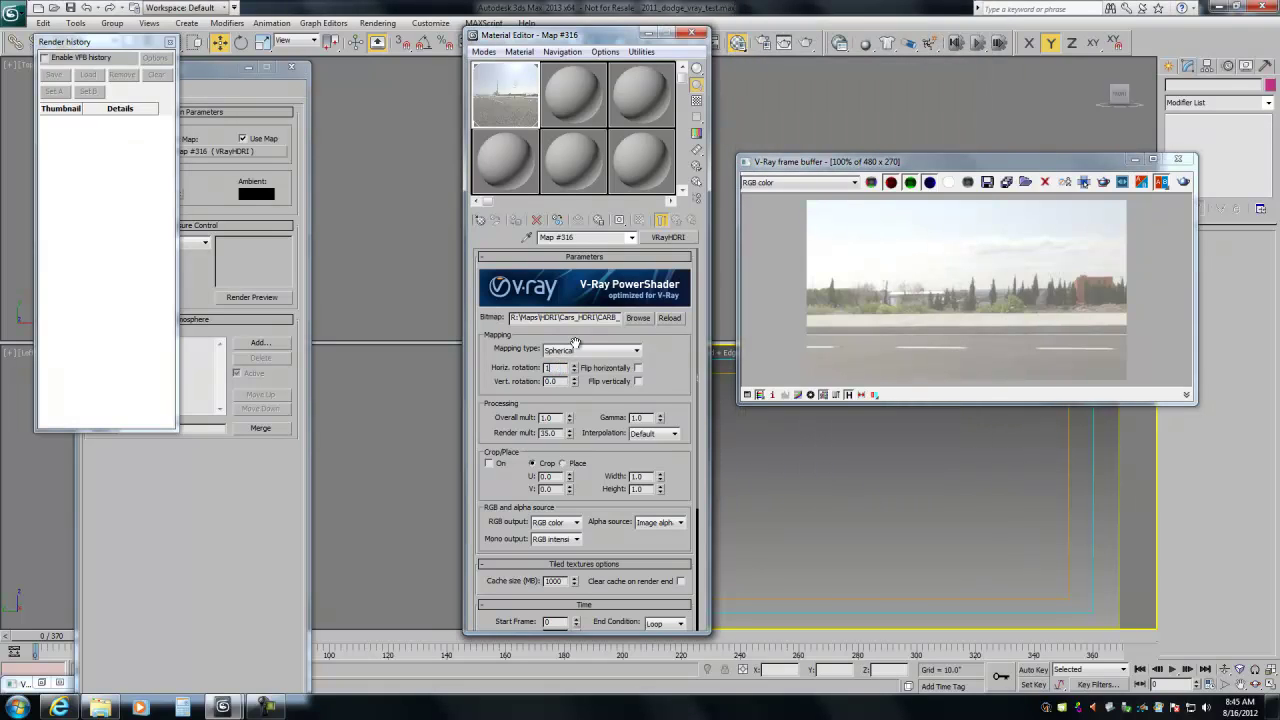
text(00)
key(Return)
click(1184, 181)
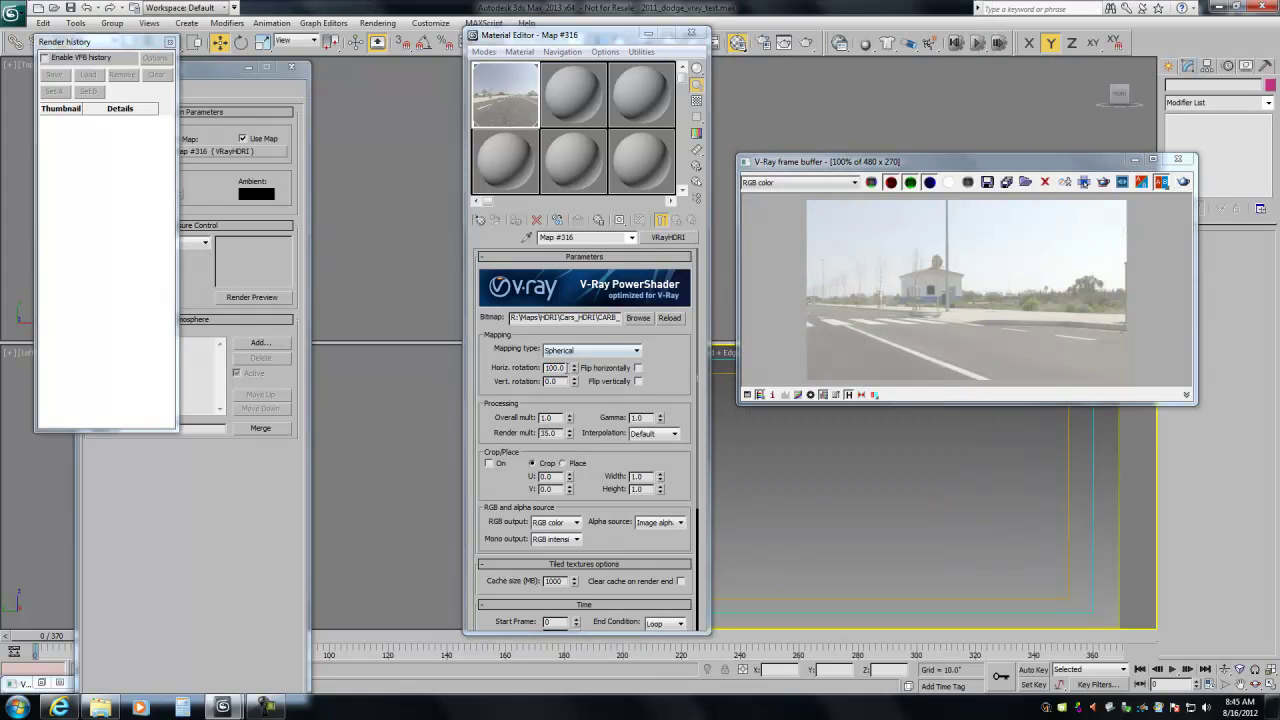
double_click(561, 368)
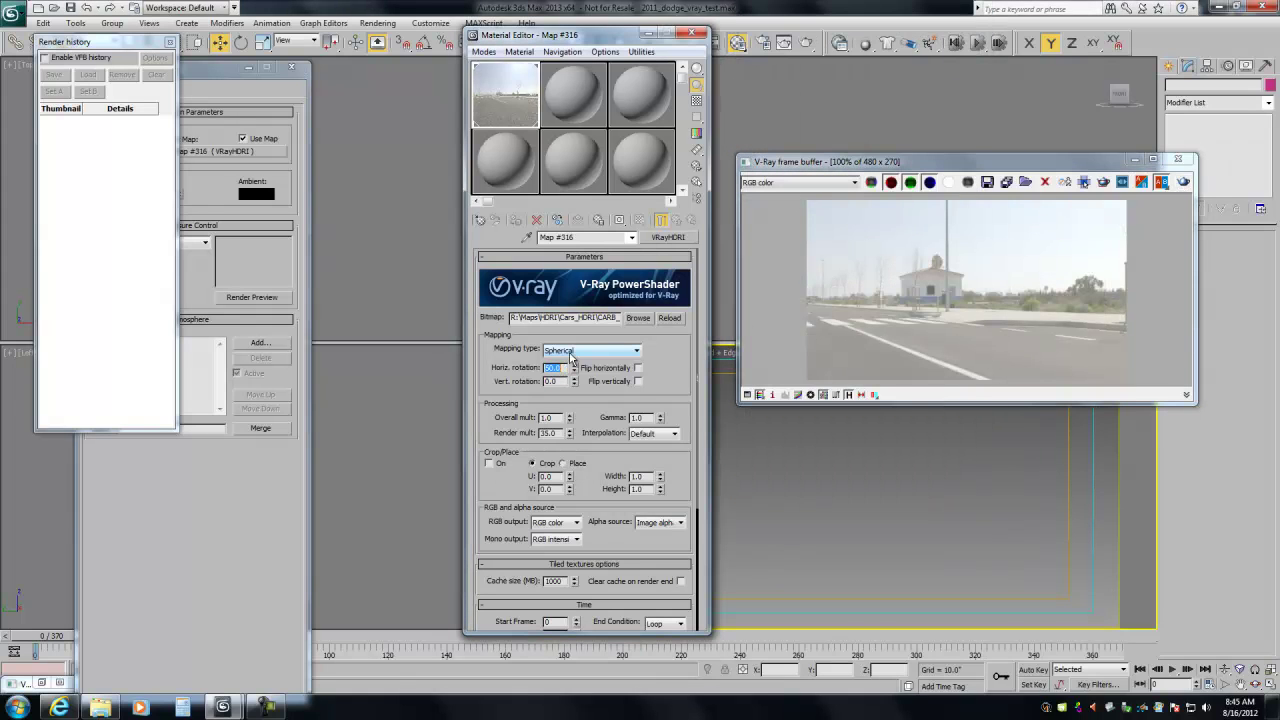
click(1184, 182)
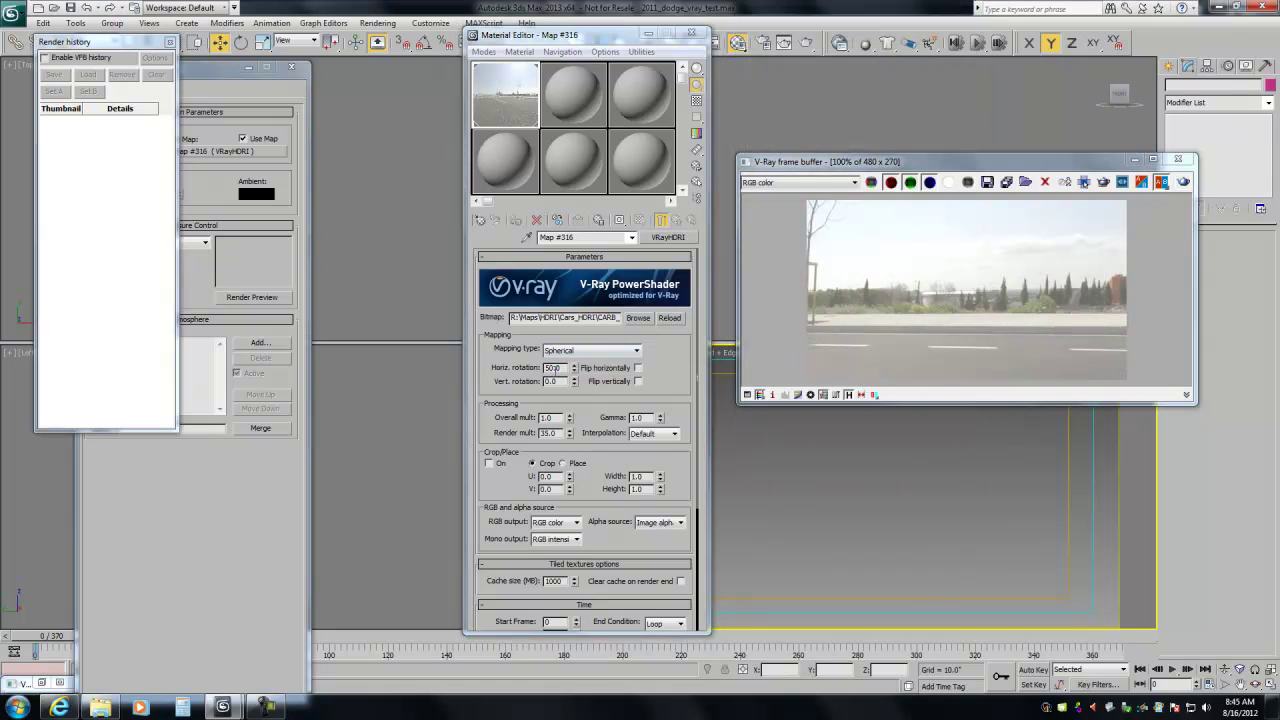
double_click(554, 368)
text(270)
key(Return)
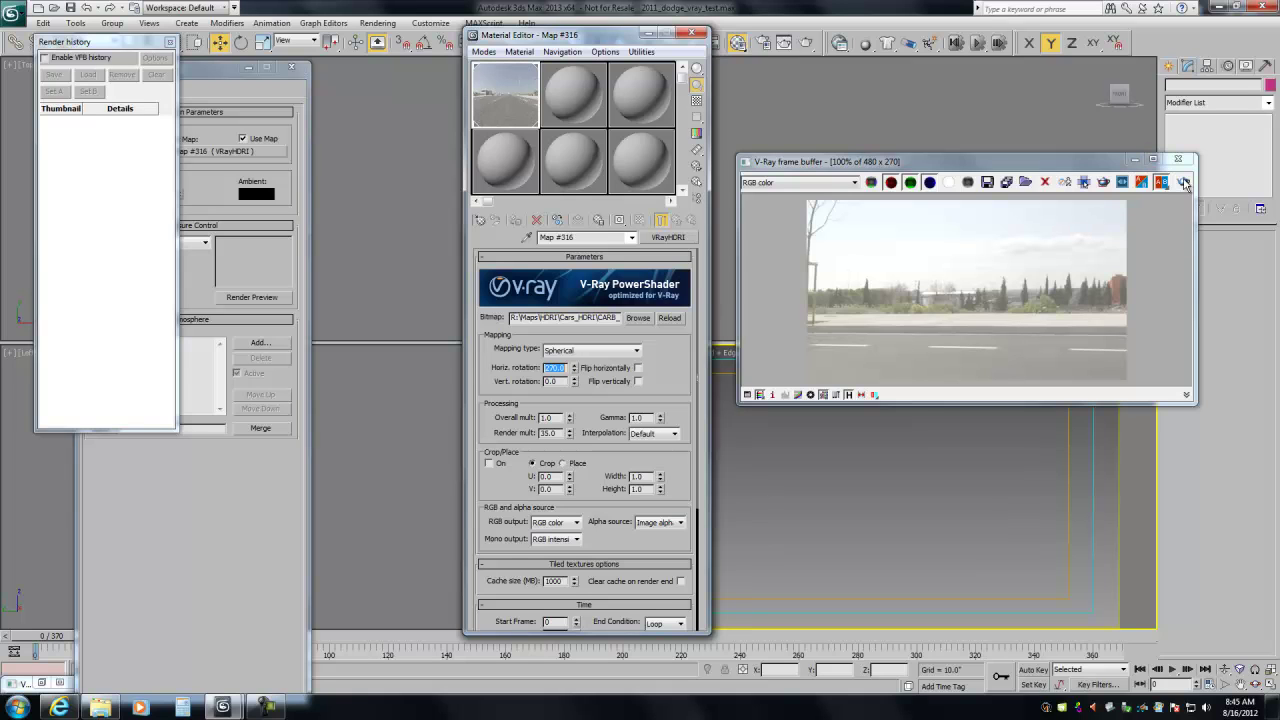
click(1183, 182)
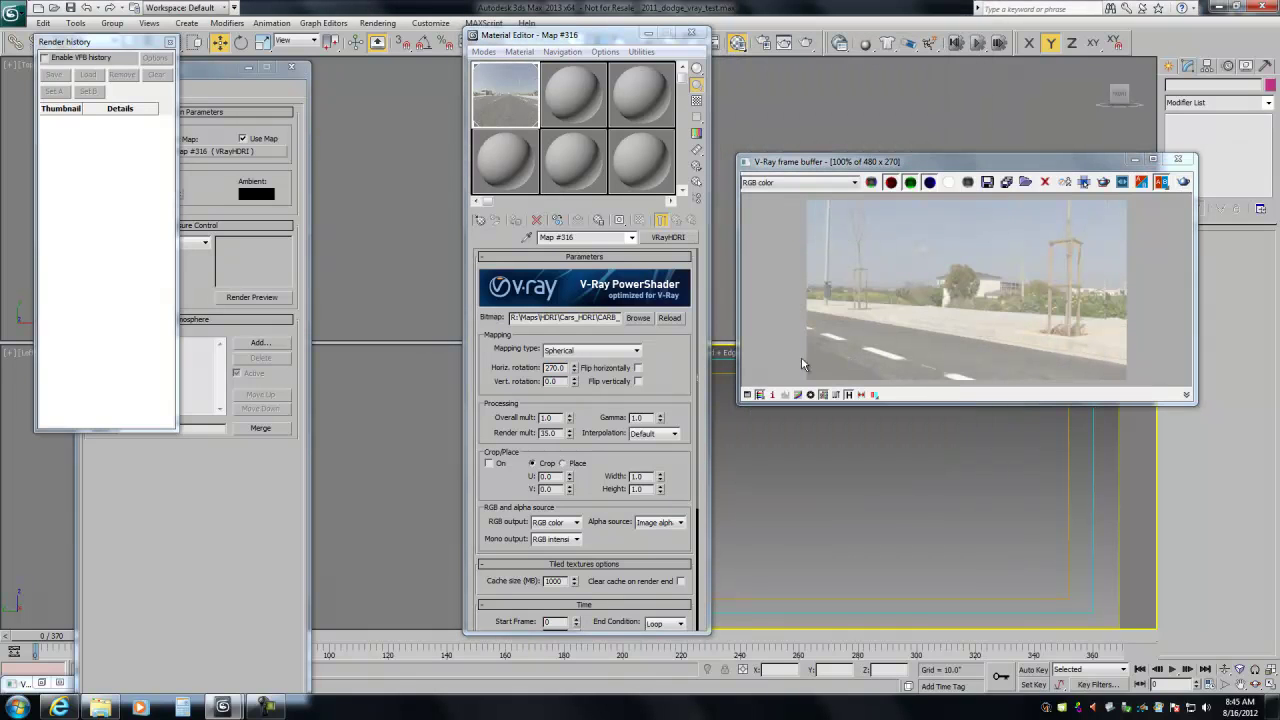
Set the HDRI map's horizontal rotation back to 90 and render the background
click(556, 368)
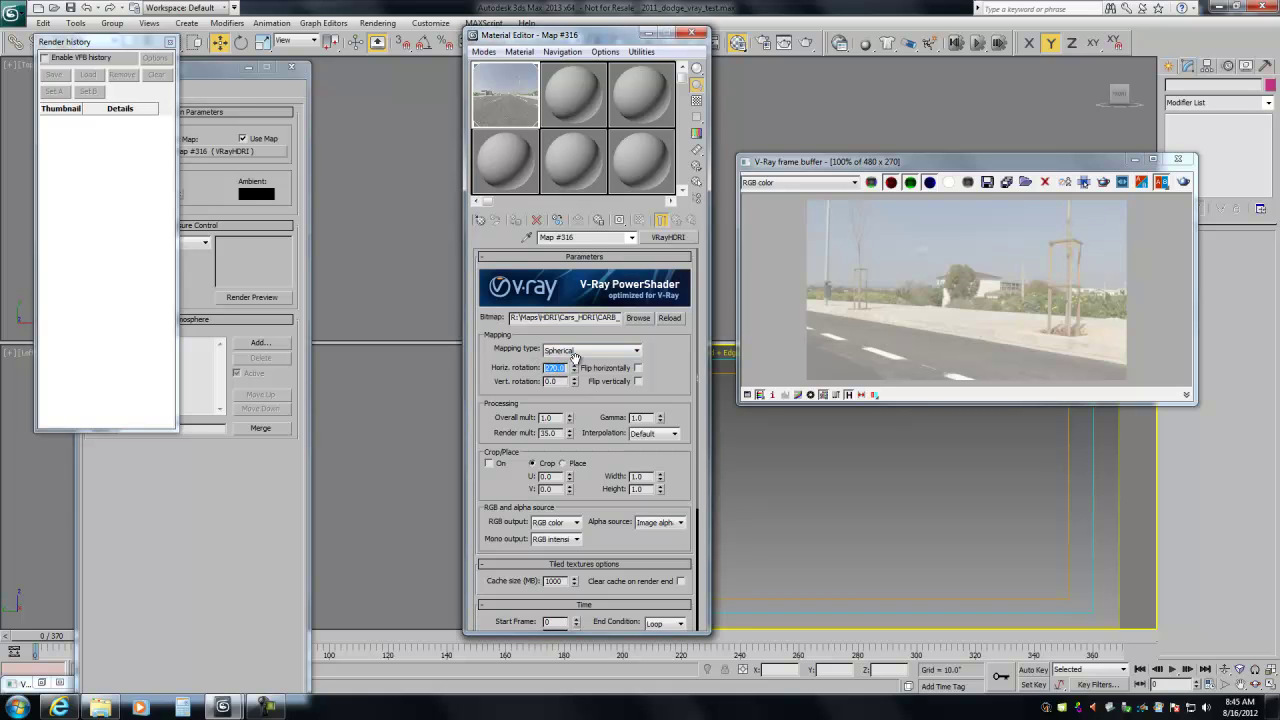
key(Return)
click(1183, 182)
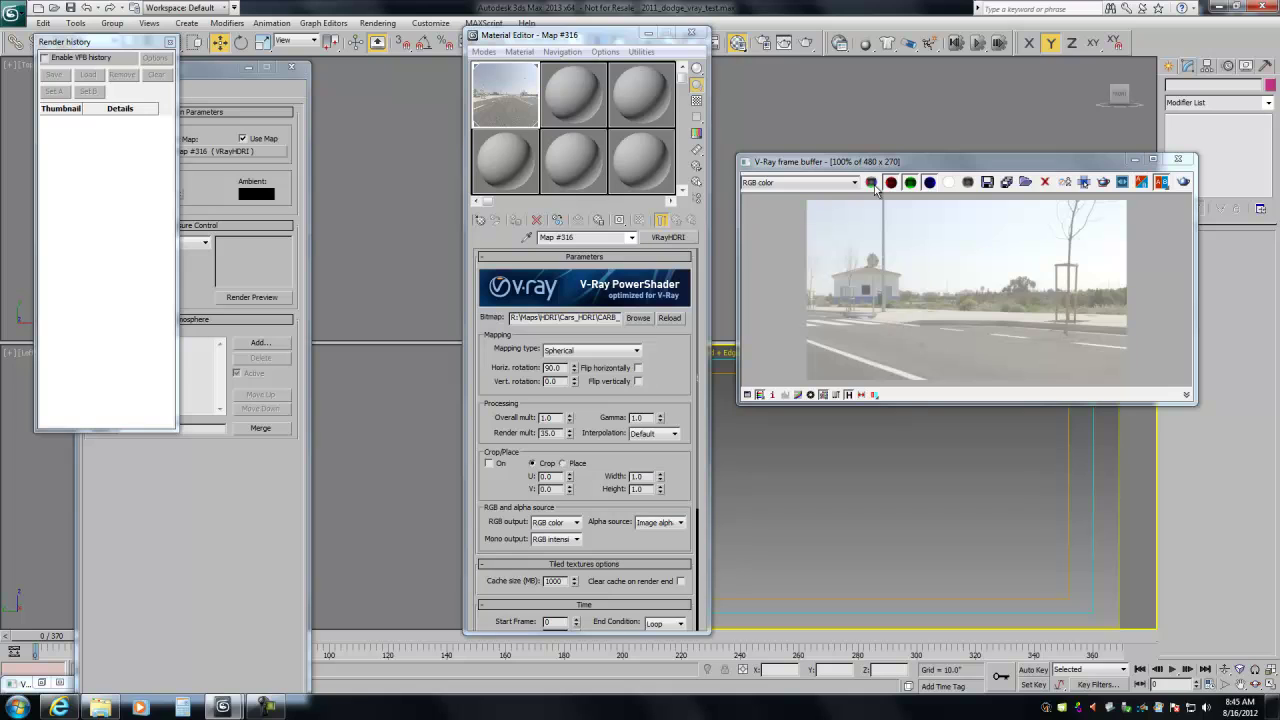
Close the Material Editor, Render history and Environment windows, and move the frame buffer clear of the camera view
click(691, 33)
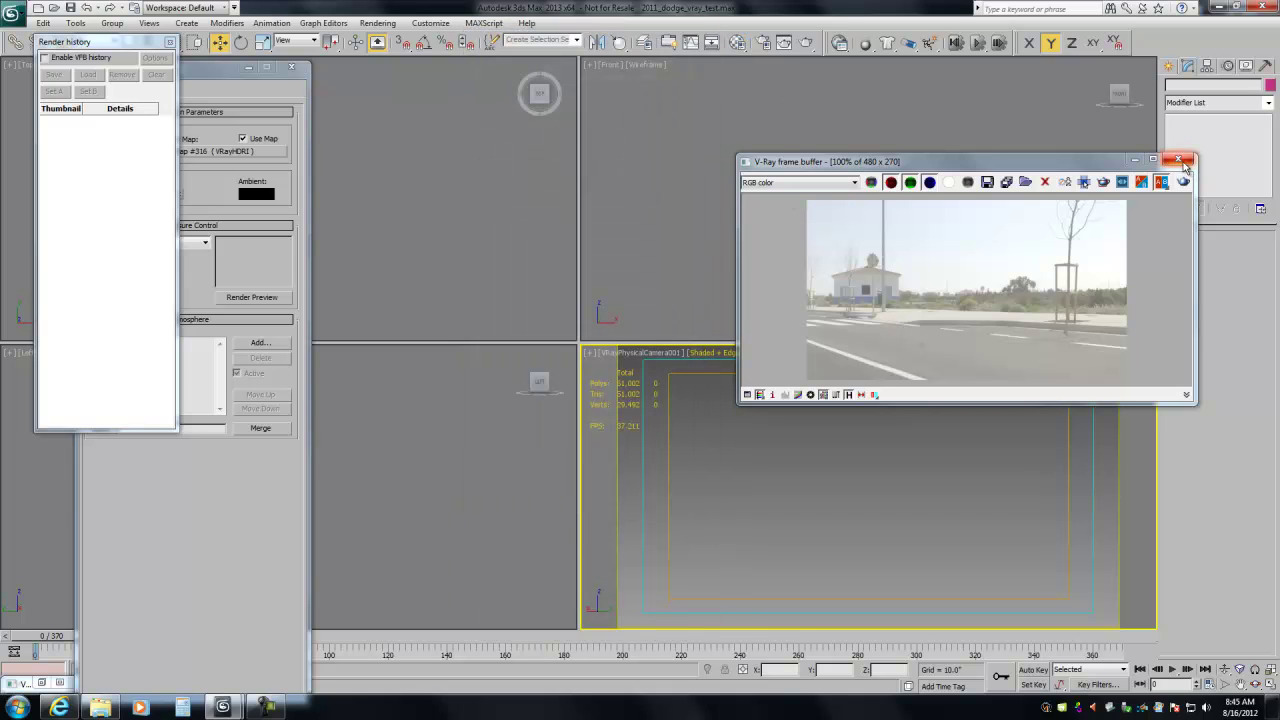
drag(985, 160, 618, 186)
click(170, 44)
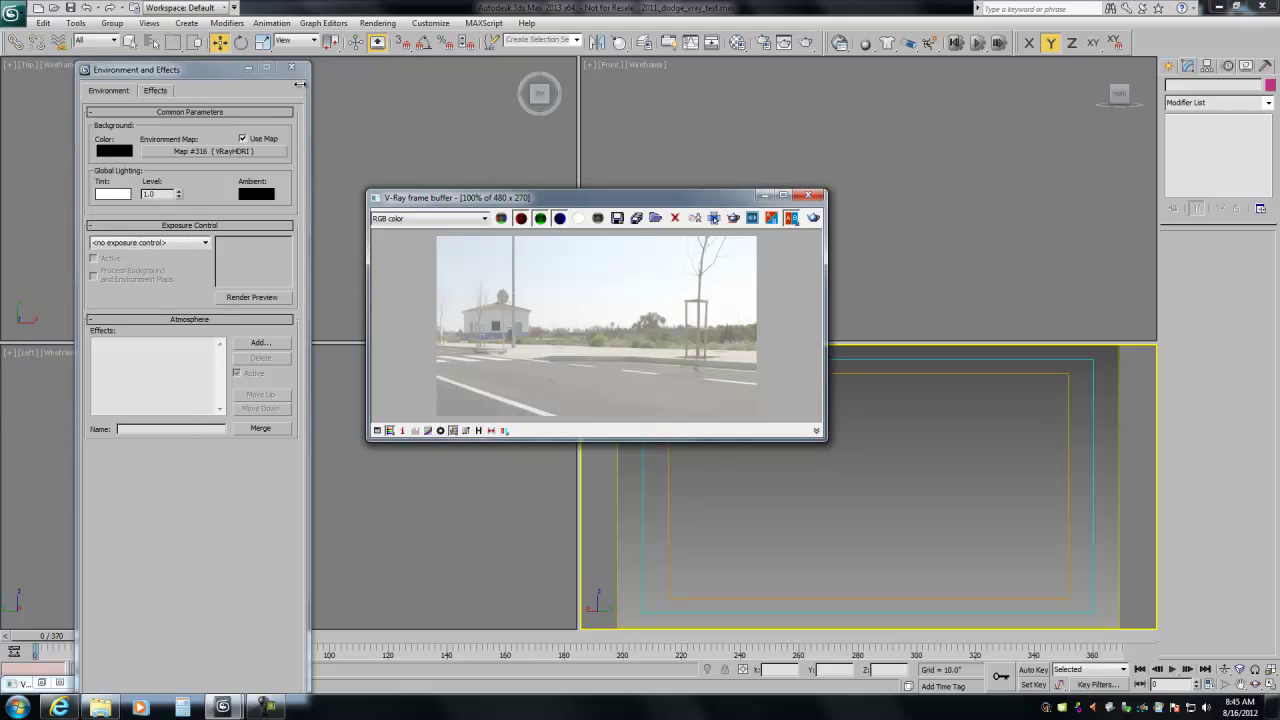
click(291, 67)
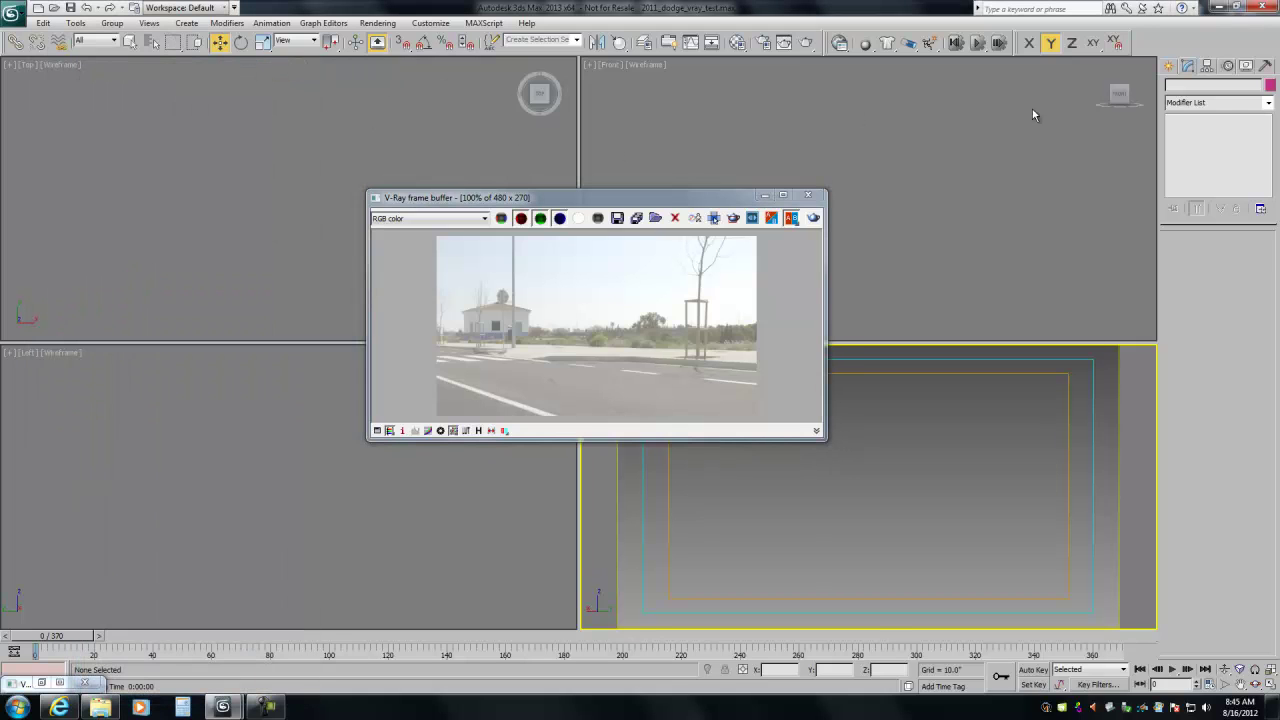
Show the display settings and unhide all objects in the scene
click(1246, 66)
right_click(951, 489)
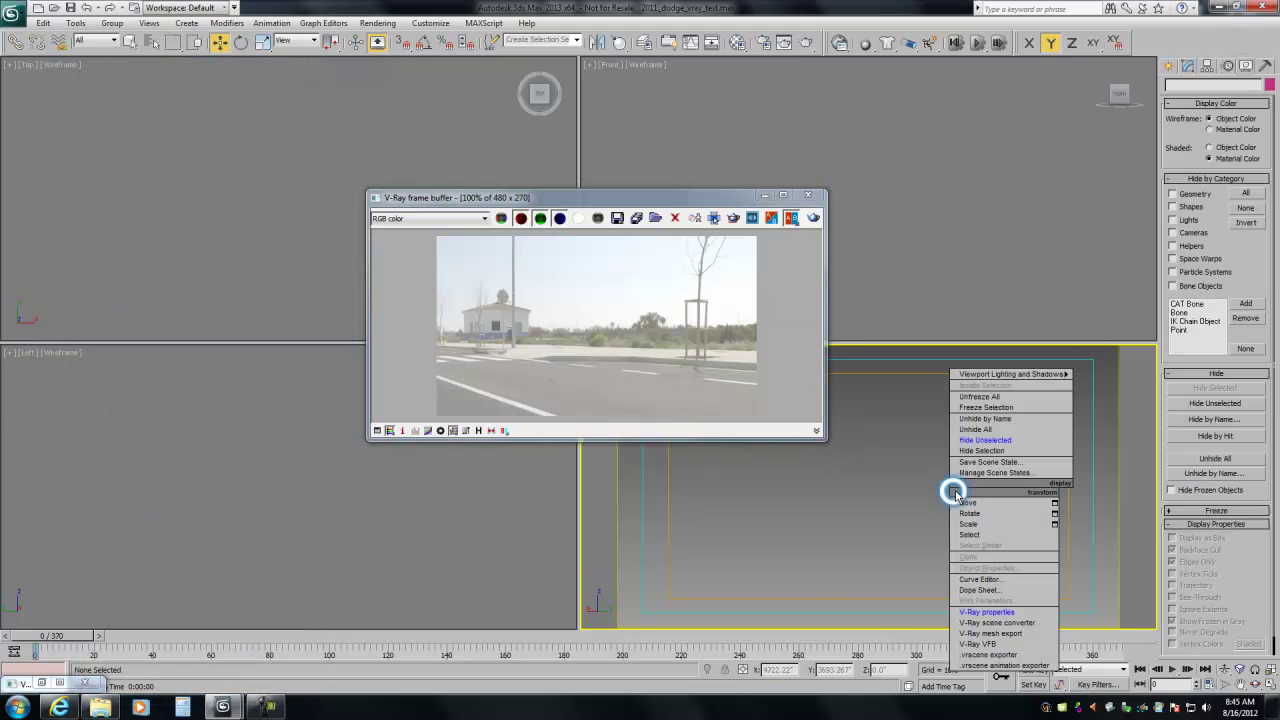
click(973, 430)
Move the VRaySun farther out from the car in the Top view, raise it about 32 inches in the Left view, and deselect it
click(158, 165)
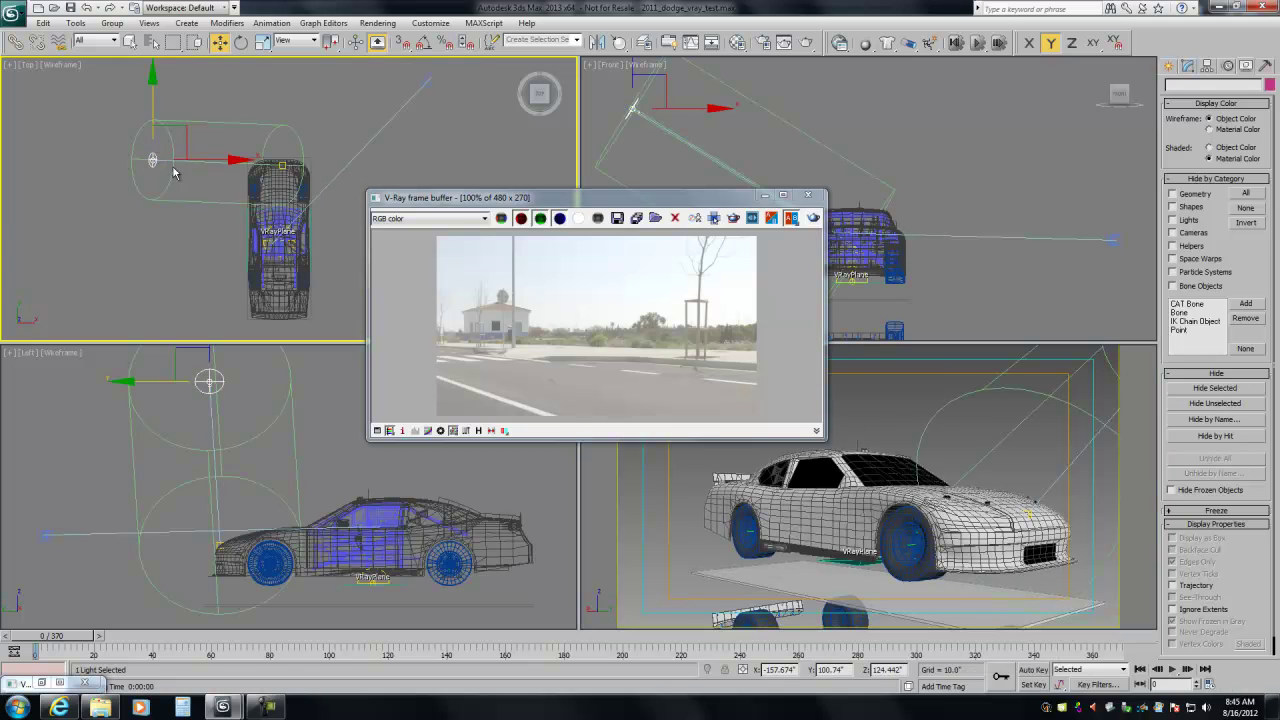
drag(187, 137, 138, 133)
mouse_move(214, 368)
mouse_down()
mouse_move(214, 400)
mouse_move(201, 346)
mouse_up()
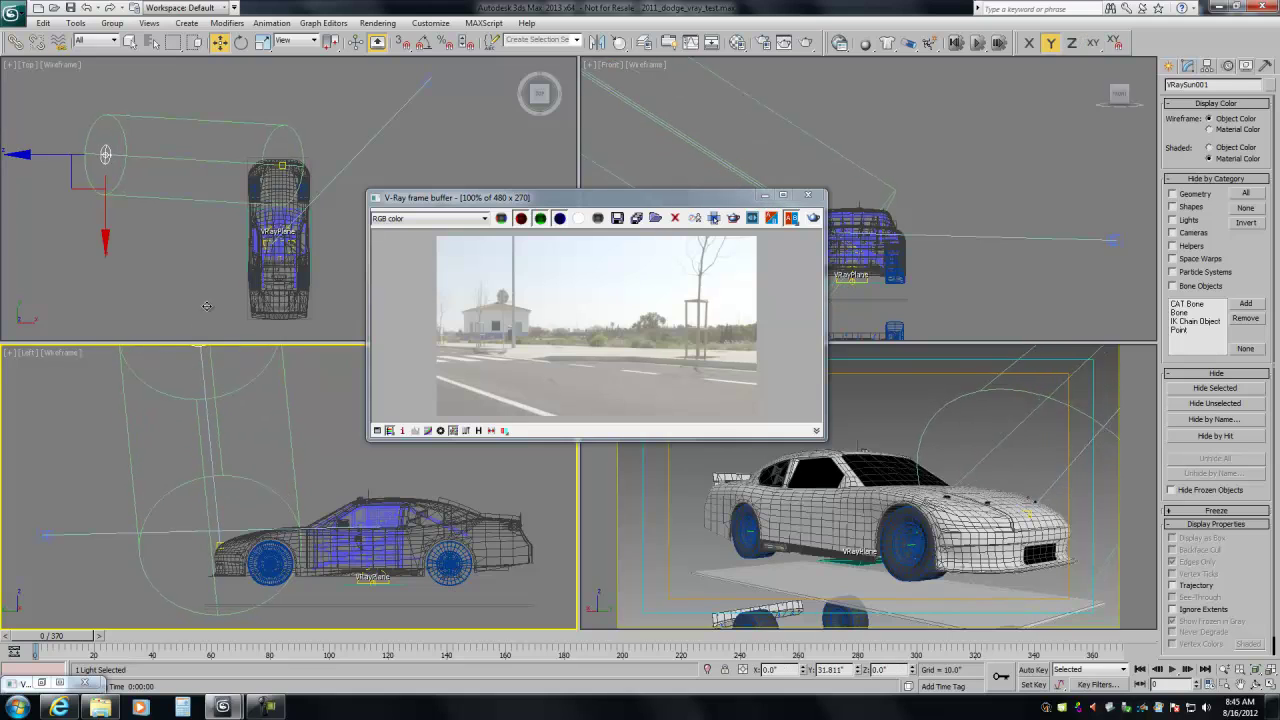
click(281, 418)
click(660, 510)
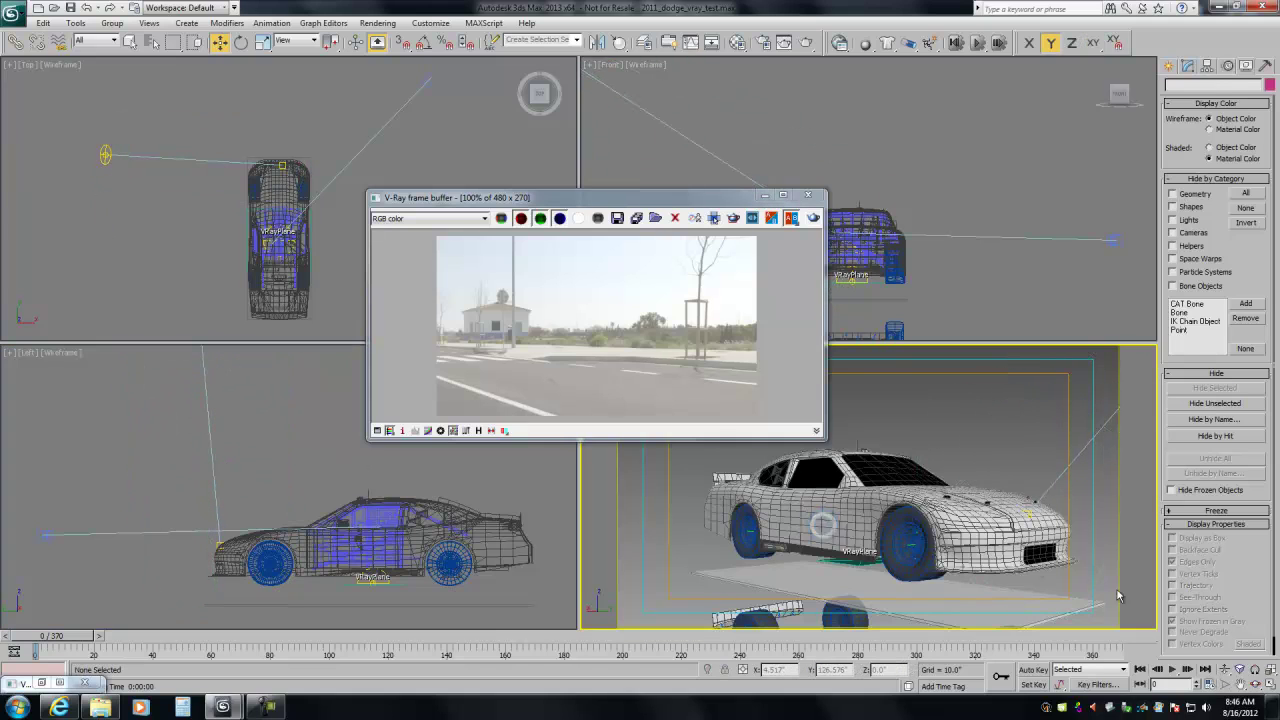
Select the VRaySun and shift it in the Top view about 33 inches toward the car and 123 inches toward its rear
click(1257, 669)
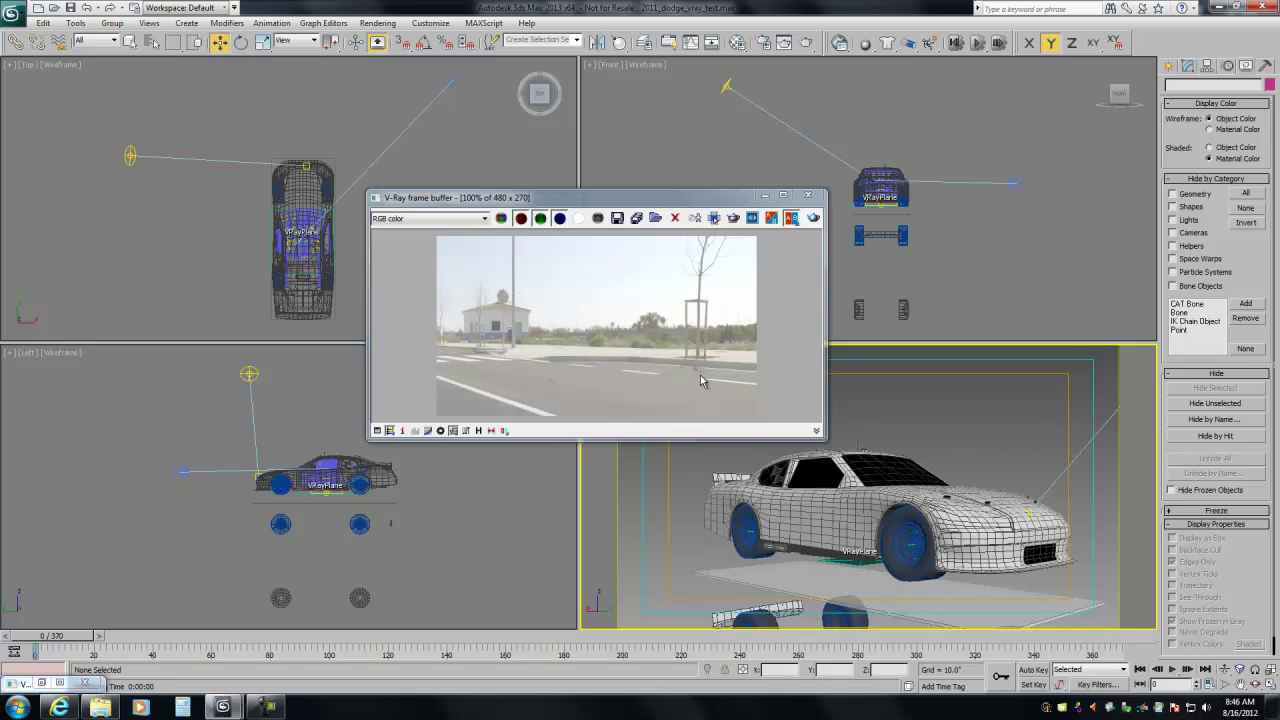
click(133, 157)
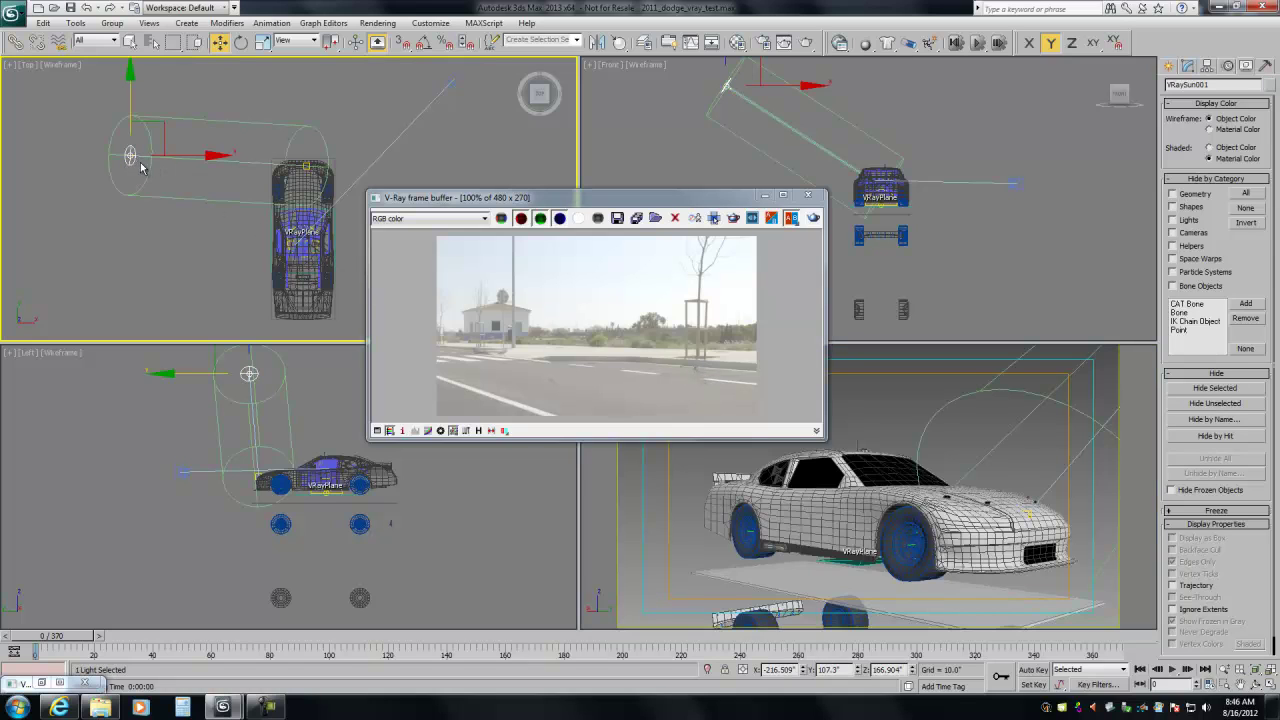
drag(160, 124, 188, 223)
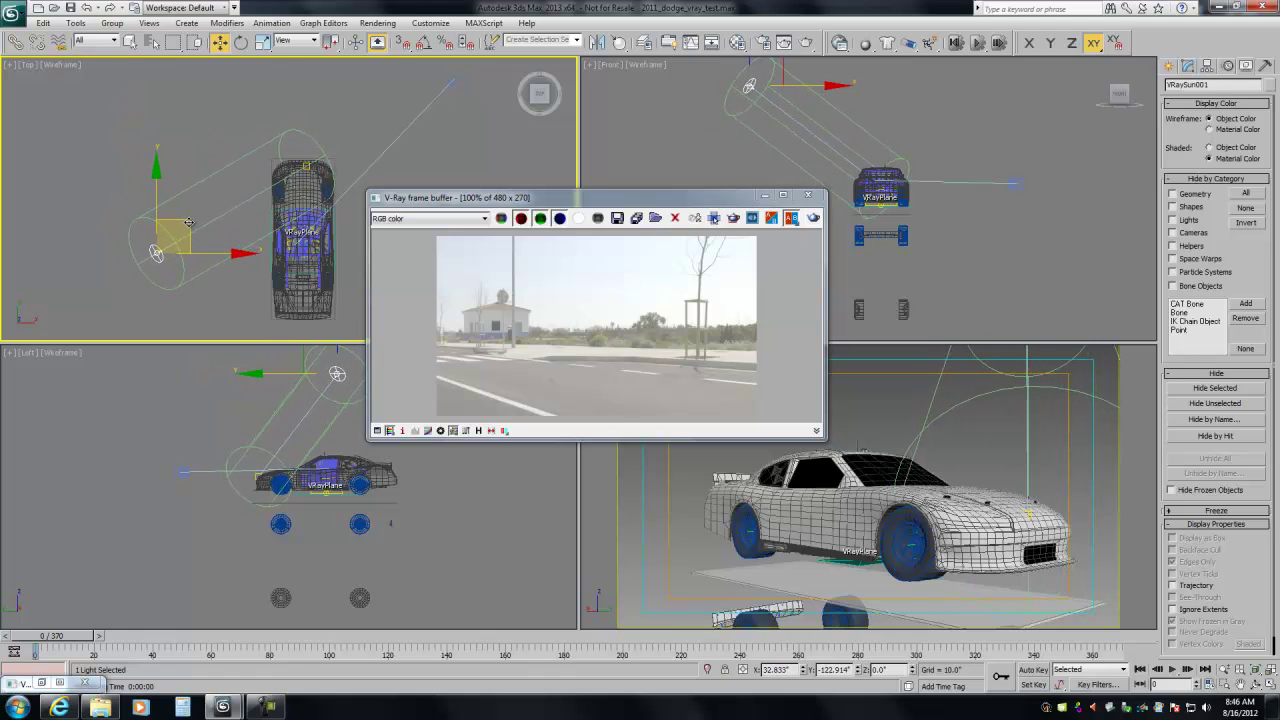
right_click(233, 440)
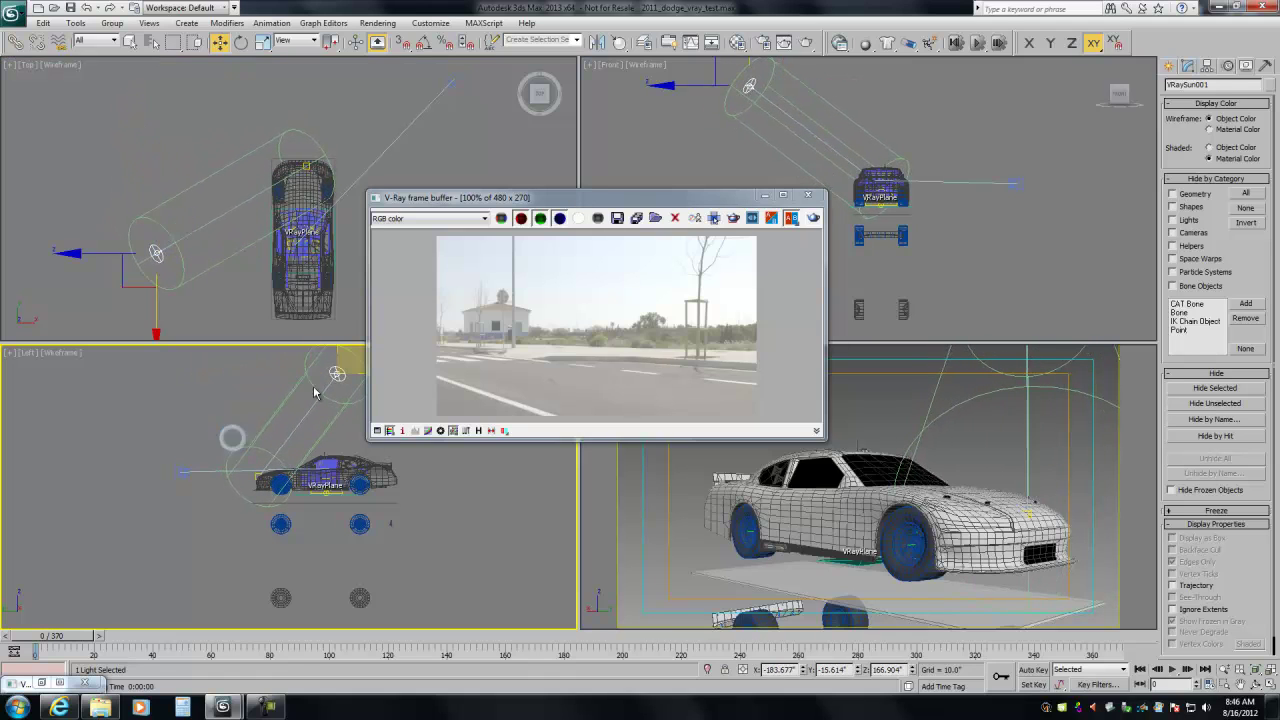
Raise the VRaySun to about 213 inches in the Front view, move it closer to the car in the Top view, and render the camera view
click(1272, 671)
drag(1272, 671, 1271, 645)
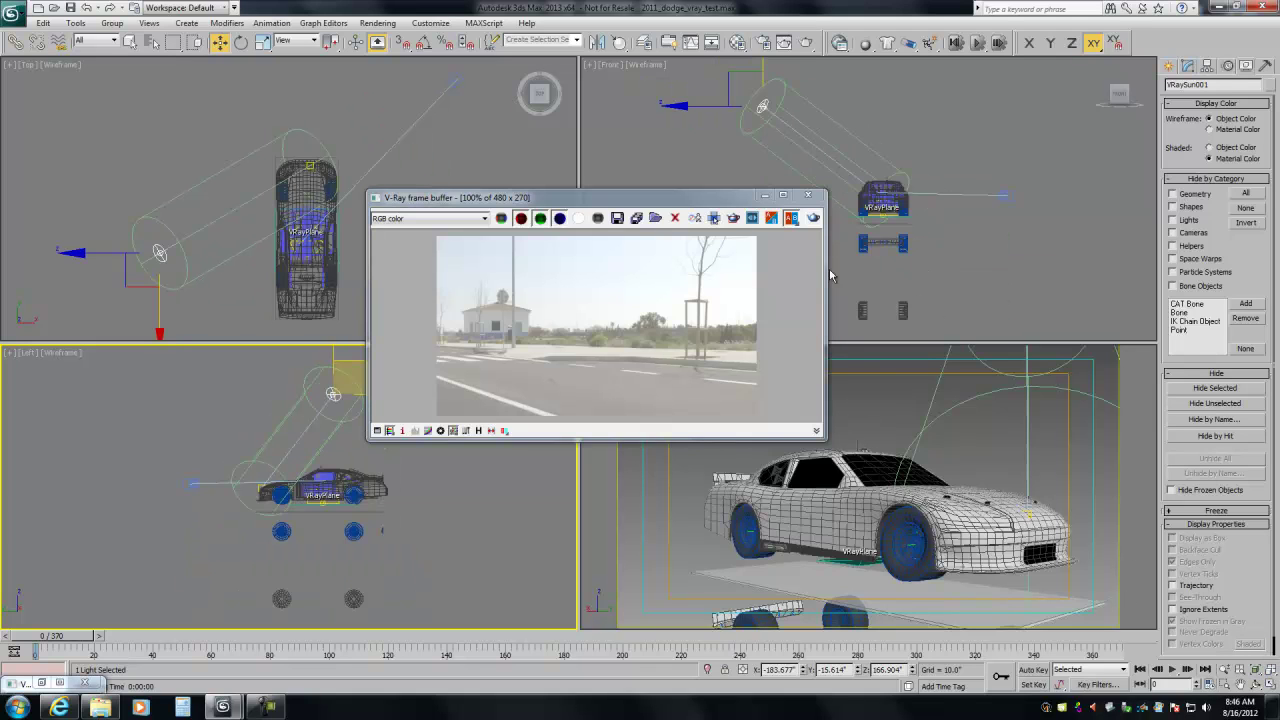
right_click(761, 73)
mouse_move(792, 80)
mouse_down()
mouse_move(840, 44)
mouse_move(810, 75)
mouse_up()
right_click(236, 213)
drag(245, 220, 211, 210)
right_click(912, 405)
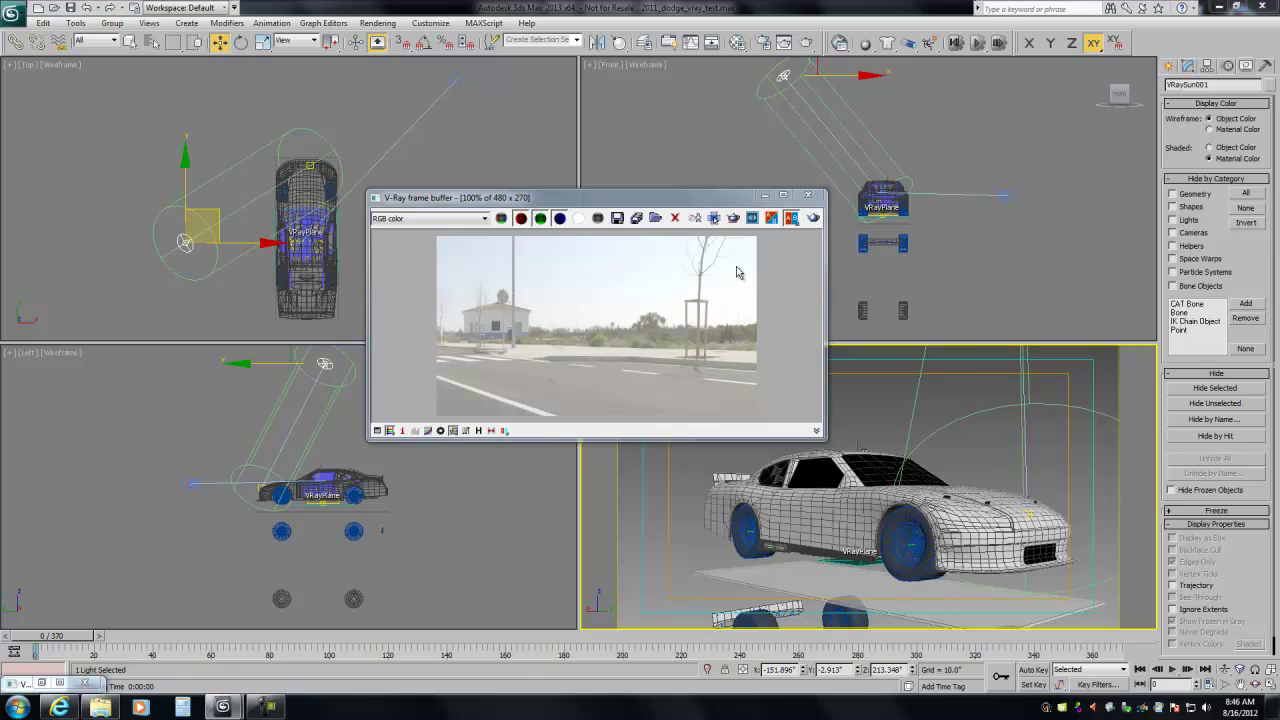
key(shift+q)
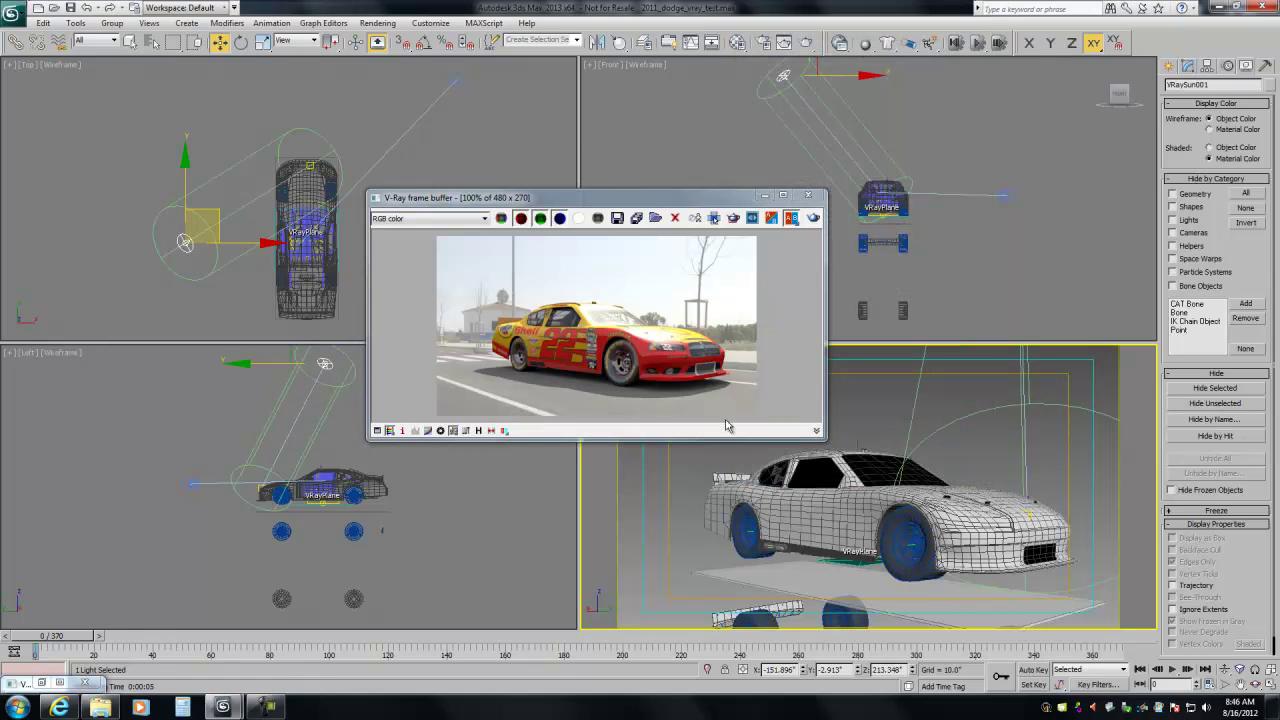
Deselect the VRaySun, open the Material Editor, and place it clear of the V-Ray frame buffer
click(236, 293)
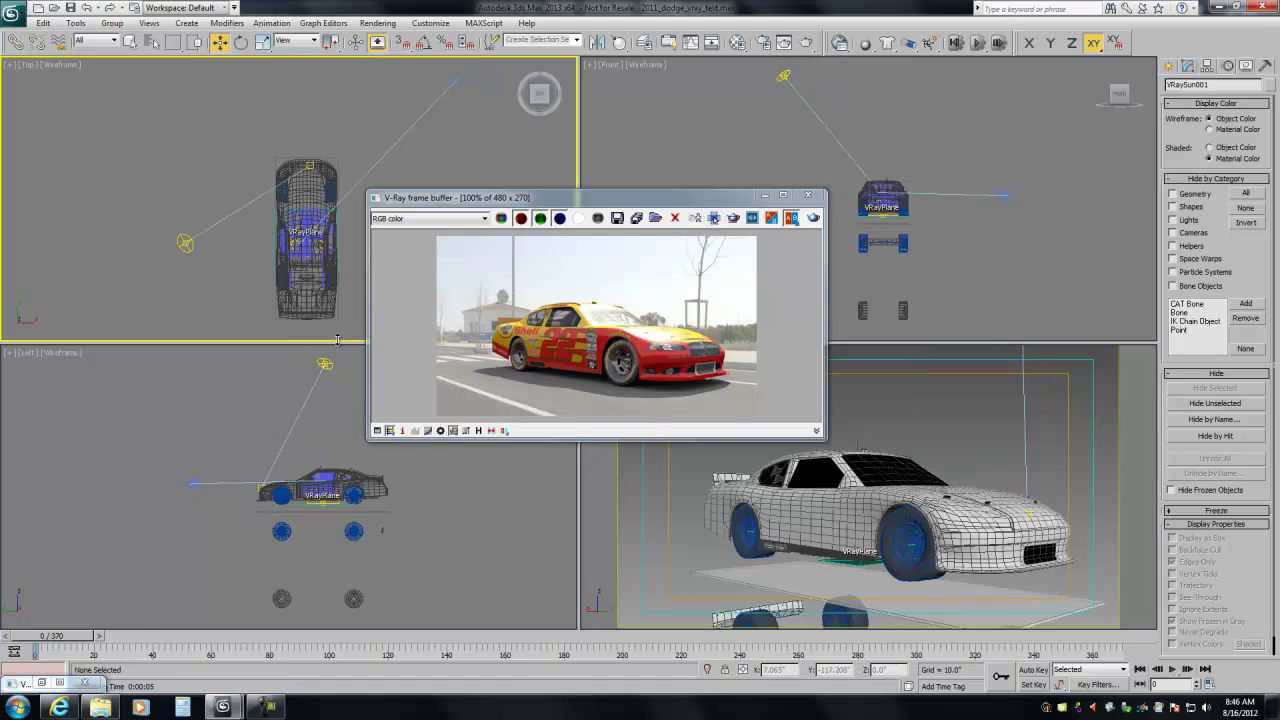
click(737, 45)
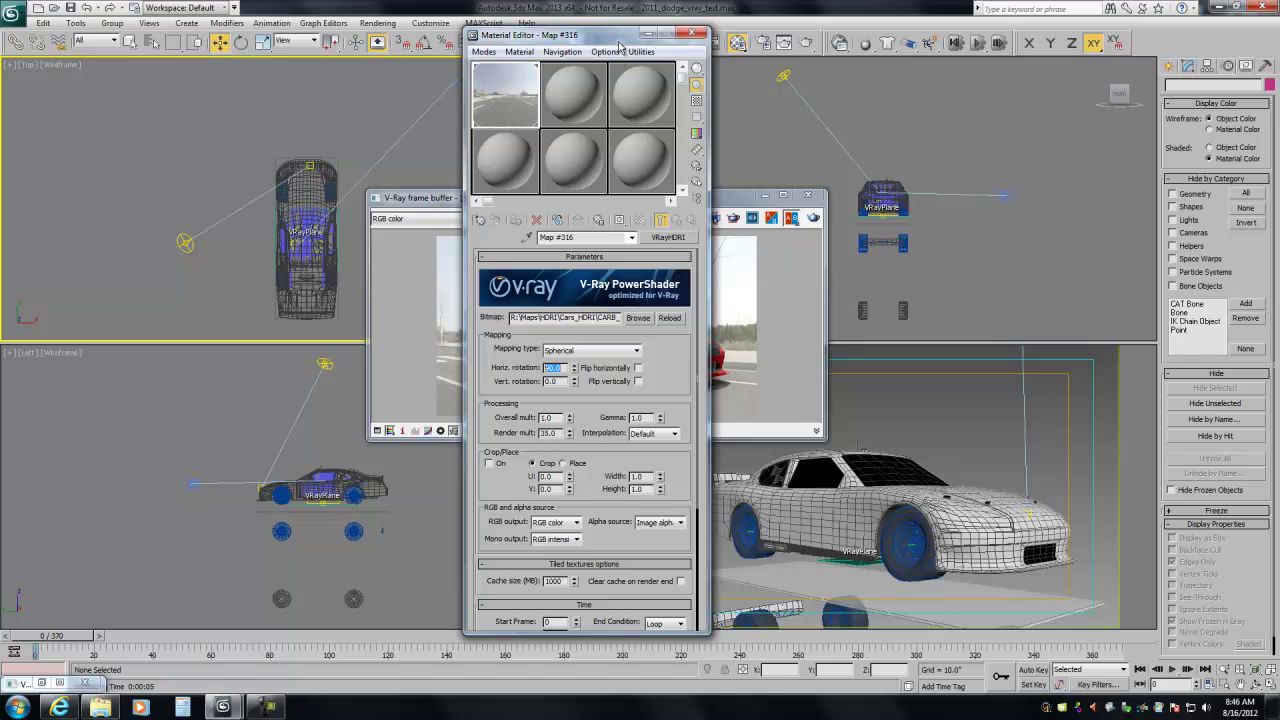
drag(620, 45, 270, 55)
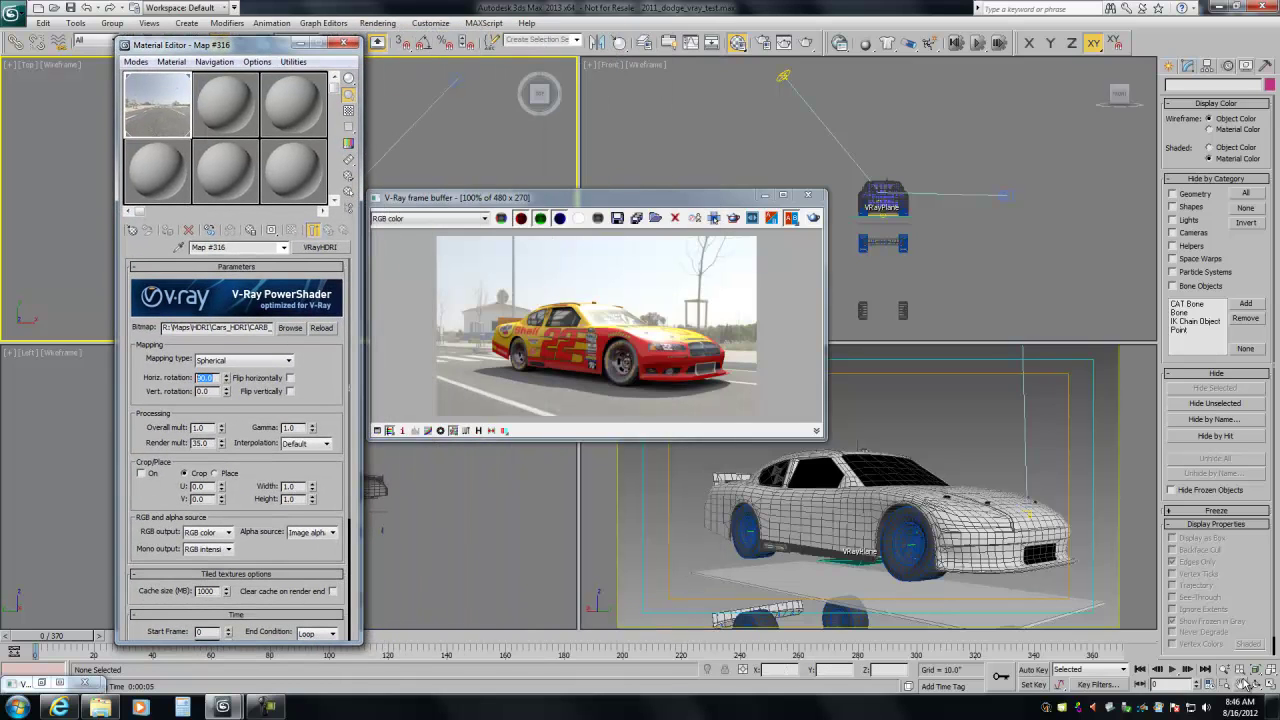
Orbit and pan the camera to frame the car from its opposite front side, and render the view
click(1243, 683)
click(1000, 494)
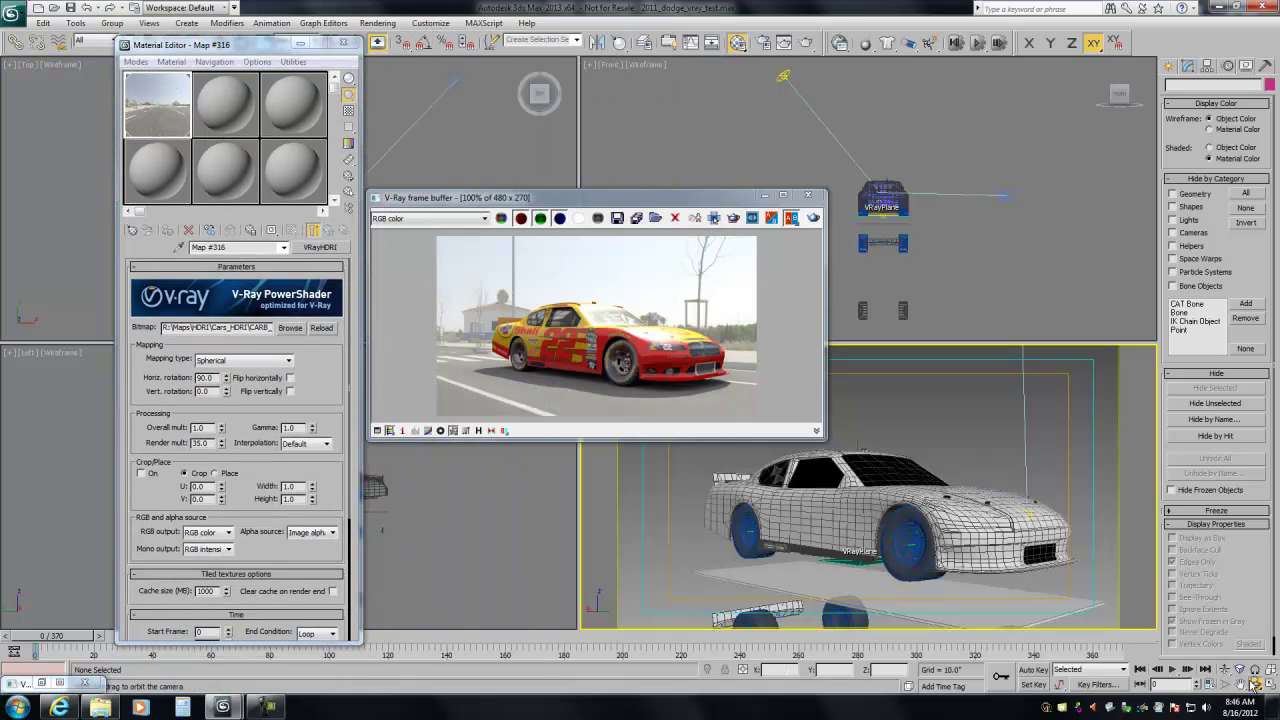
drag(1010, 533, 894, 493)
click(1240, 684)
click(814, 218)
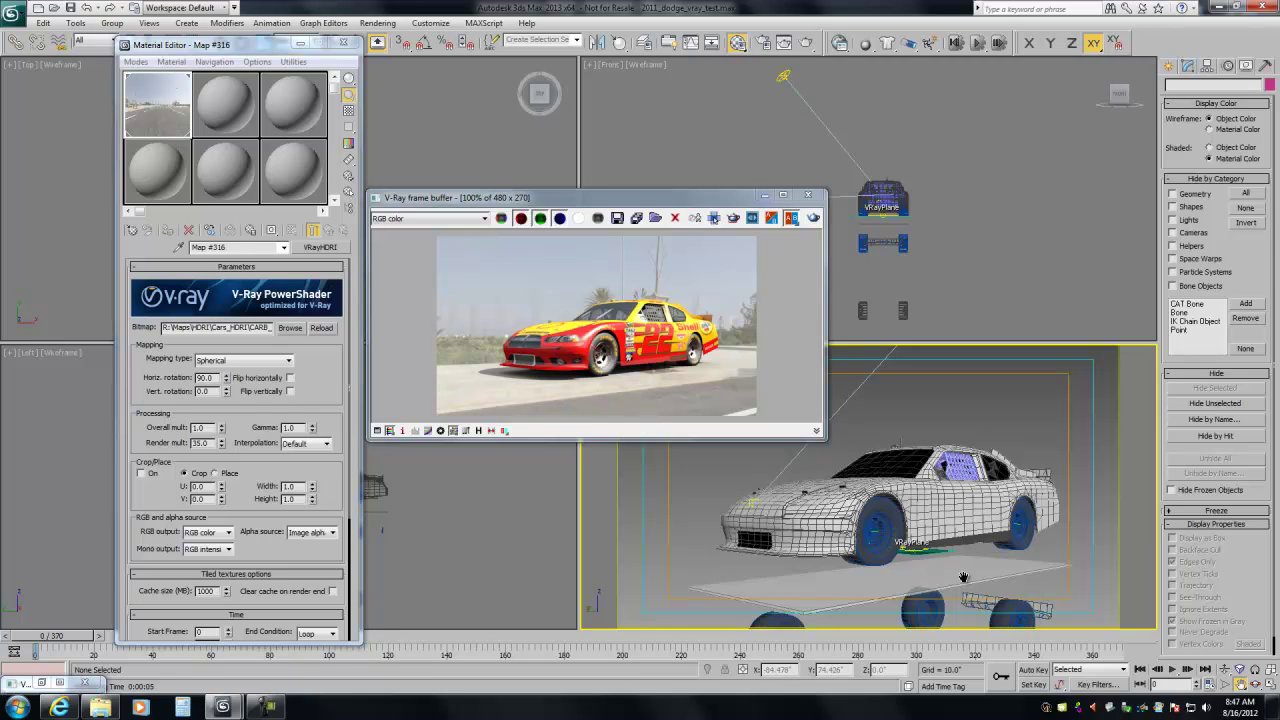
Orbit the camera around to a nearly head-on view of the car's front and render it
click(1255, 684)
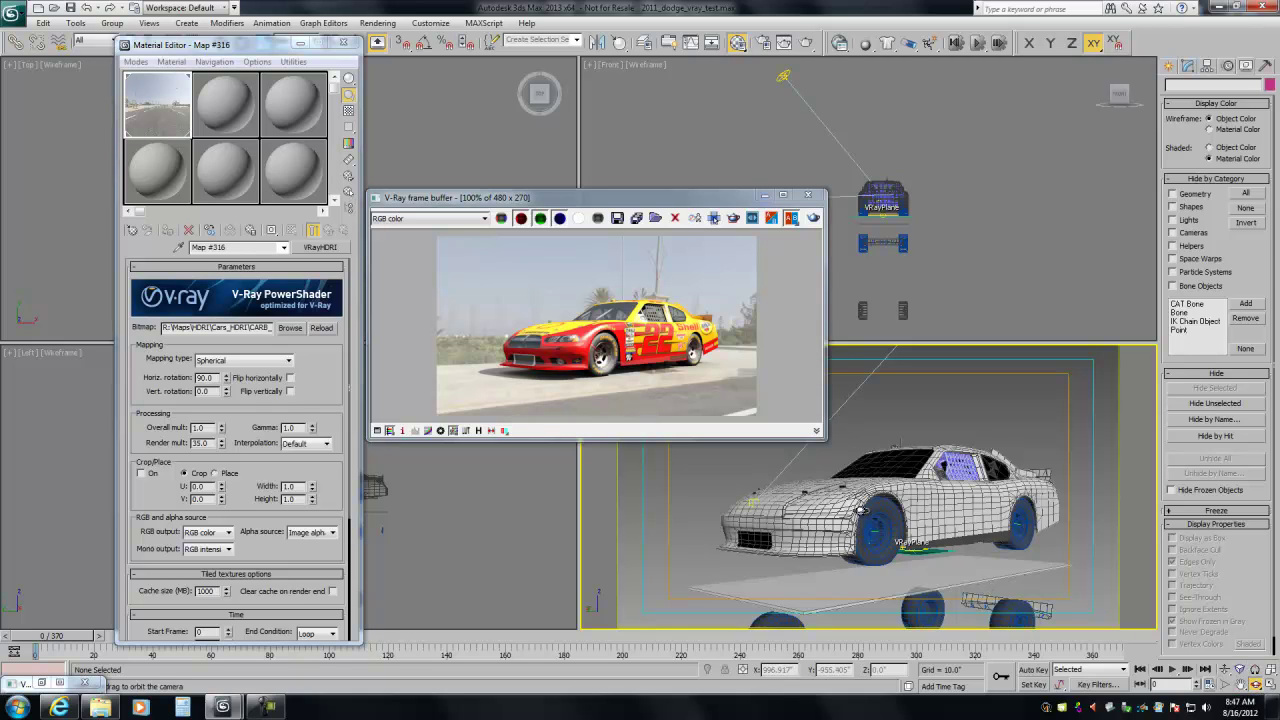
drag(845, 500, 736, 462)
right_click(736, 462)
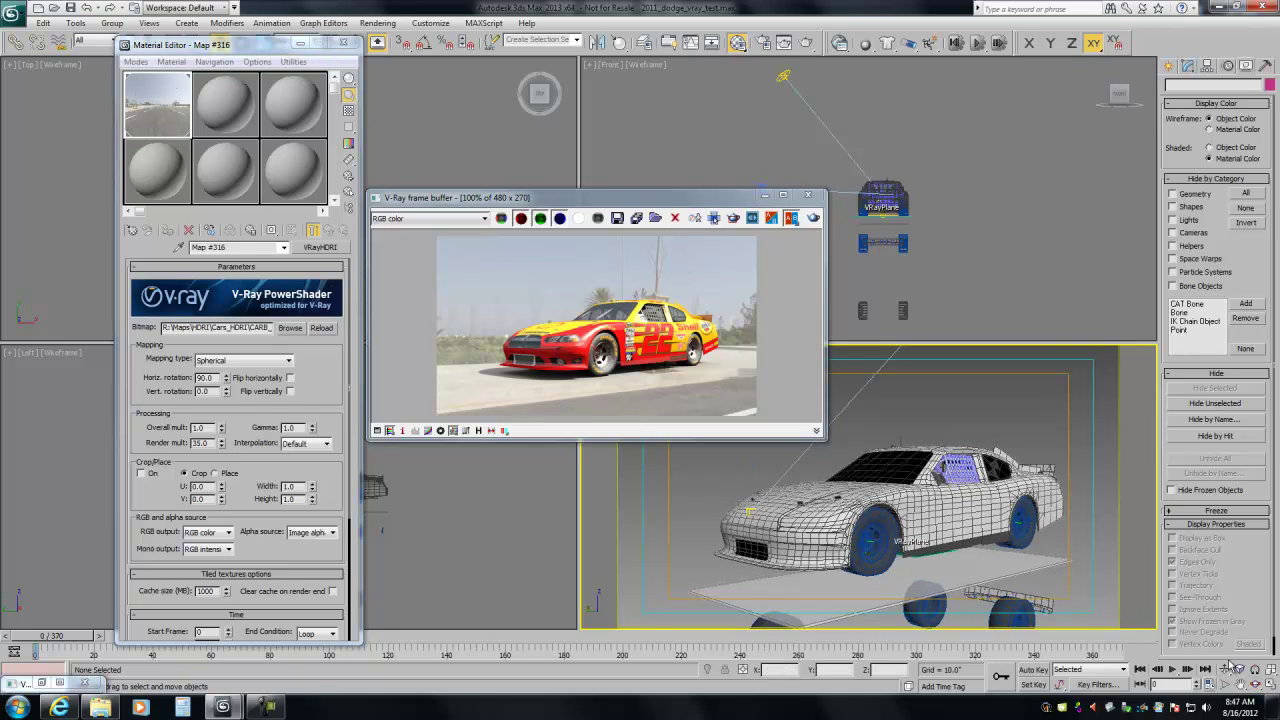
click(1255, 684)
drag(842, 484, 1069, 566)
key(shift+q)
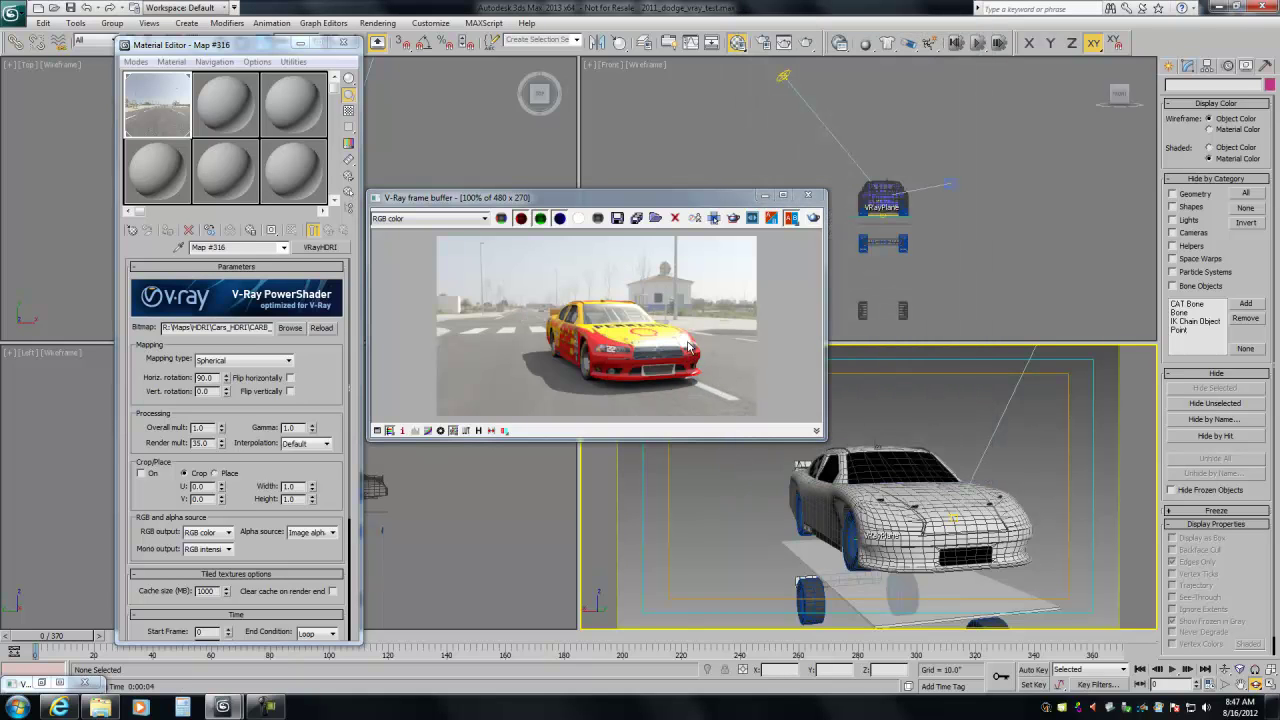
Dolly the camera closer, orbit to a low three-quarter front view that fills the frame with the car, and render it
click(1225, 669)
drag(899, 503, 901, 468)
click(1255, 684)
drag(880, 515, 945, 498)
click(1240, 685)
drag(940, 555, 886, 533)
right_click(886, 533)
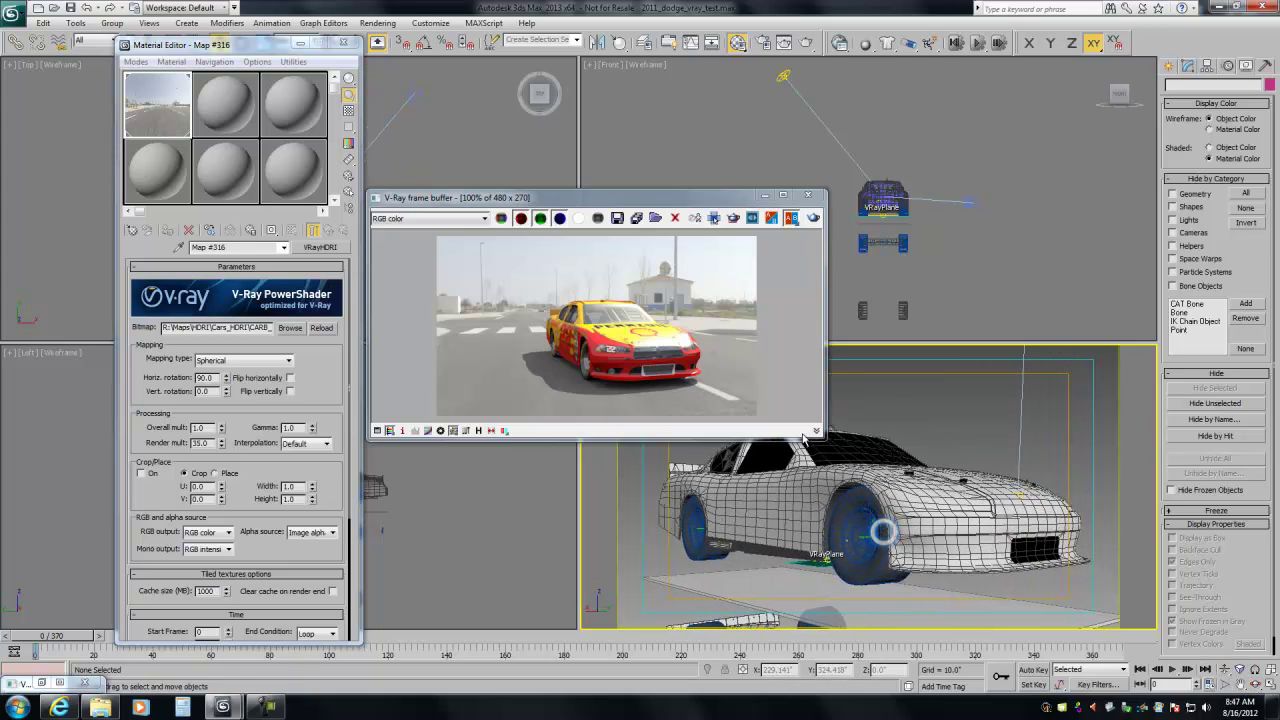
click(813, 218)
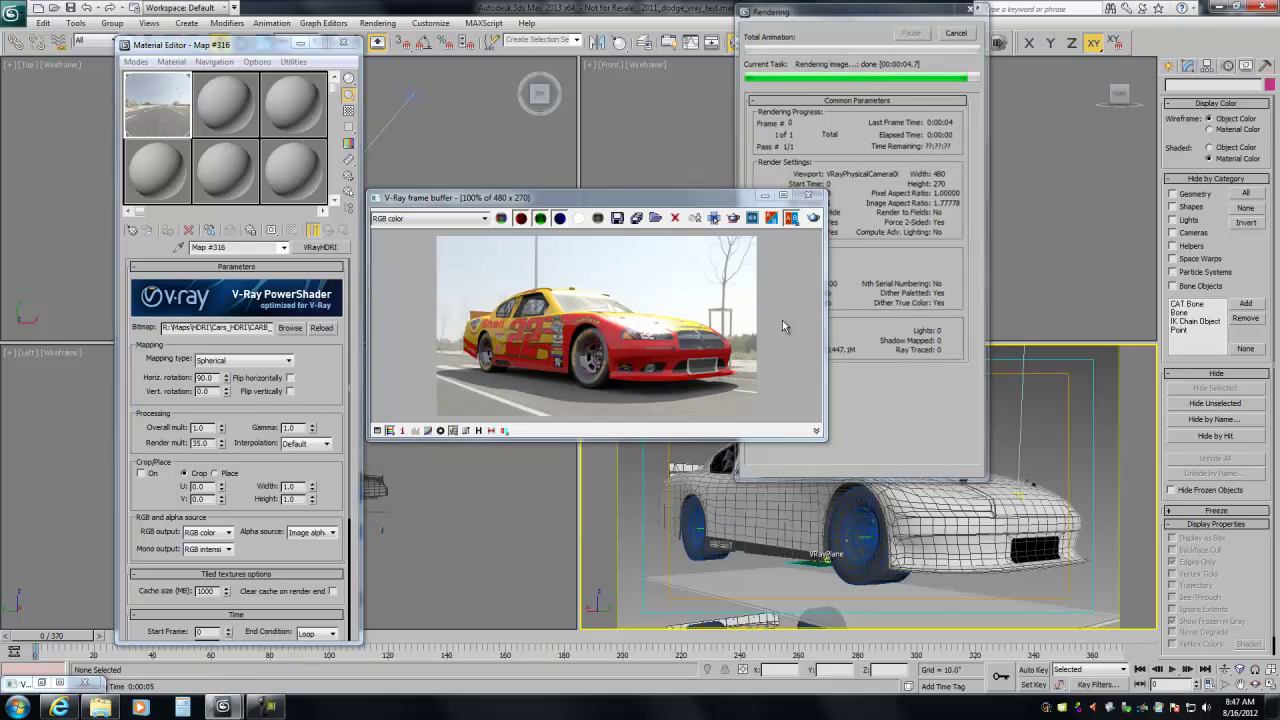
Pick the car body's material into the second sample slot and show the sample against a checkered background
click(217, 92)
click(131, 230)
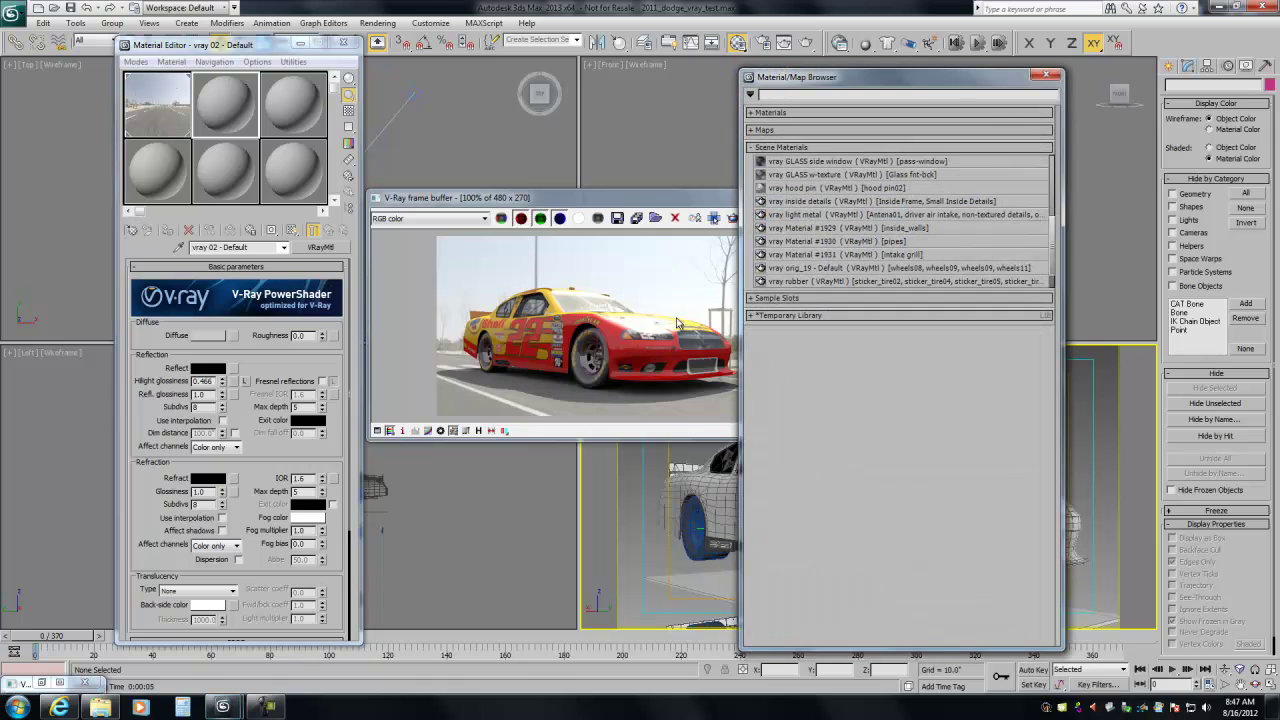
click(1046, 75)
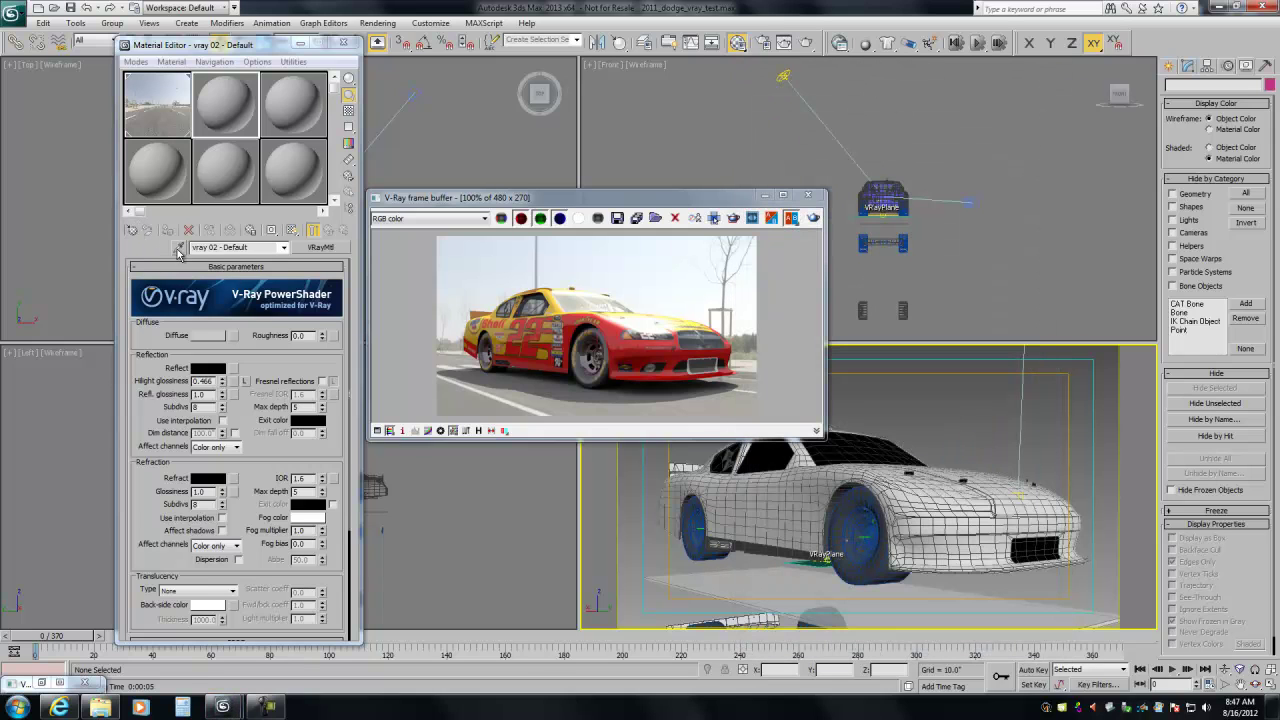
click(179, 247)
click(858, 468)
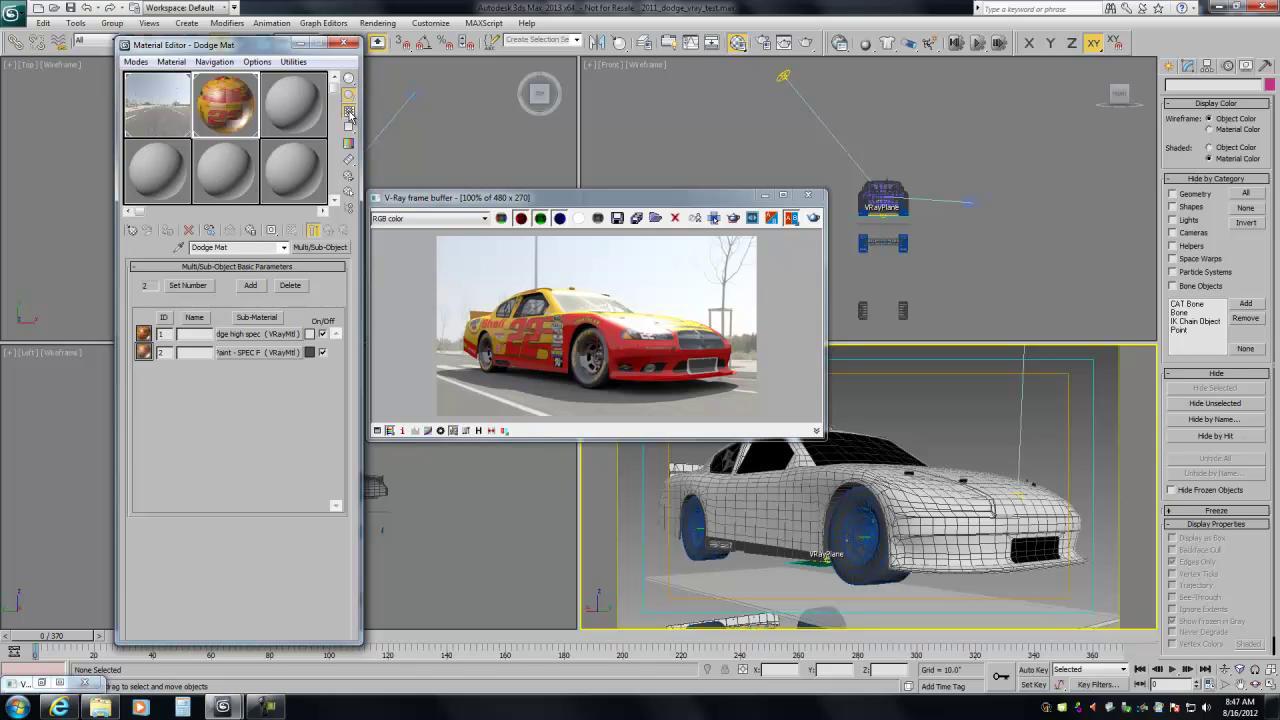
click(349, 112)
Open the vray dodge high spec sub-material and review its map slots and basic parameters
click(230, 336)
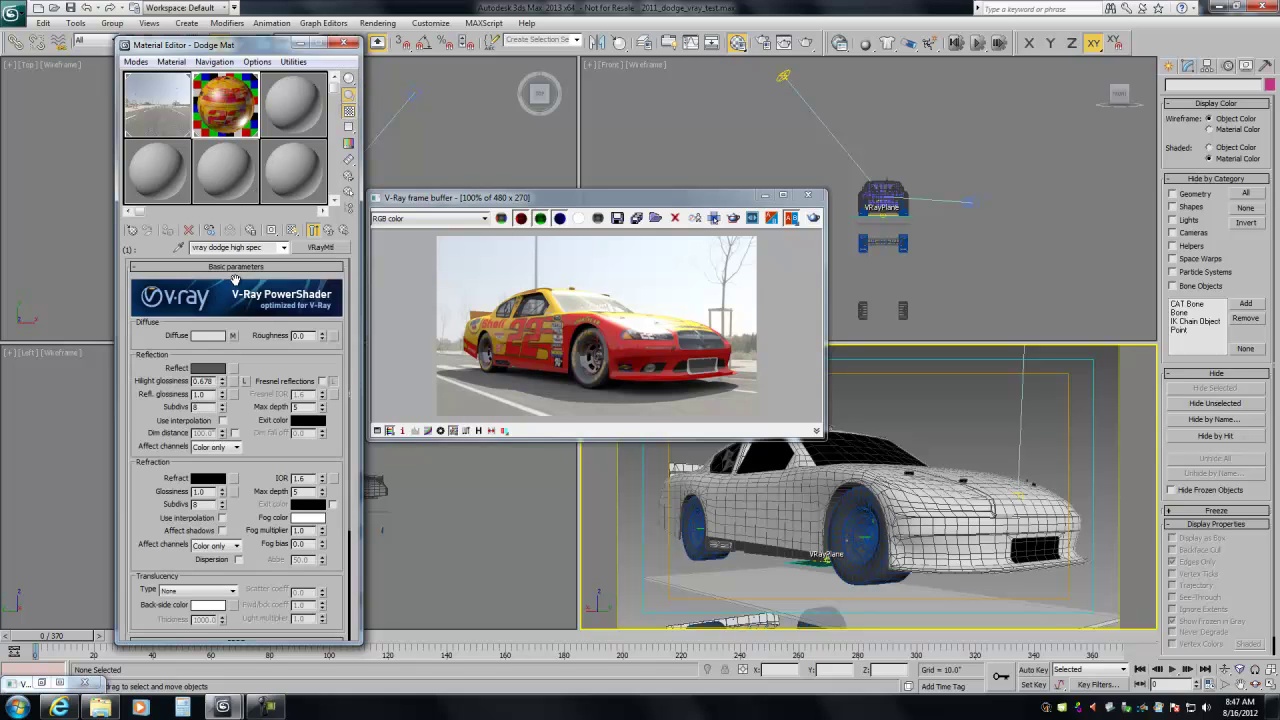
click(235, 267)
click(236, 280)
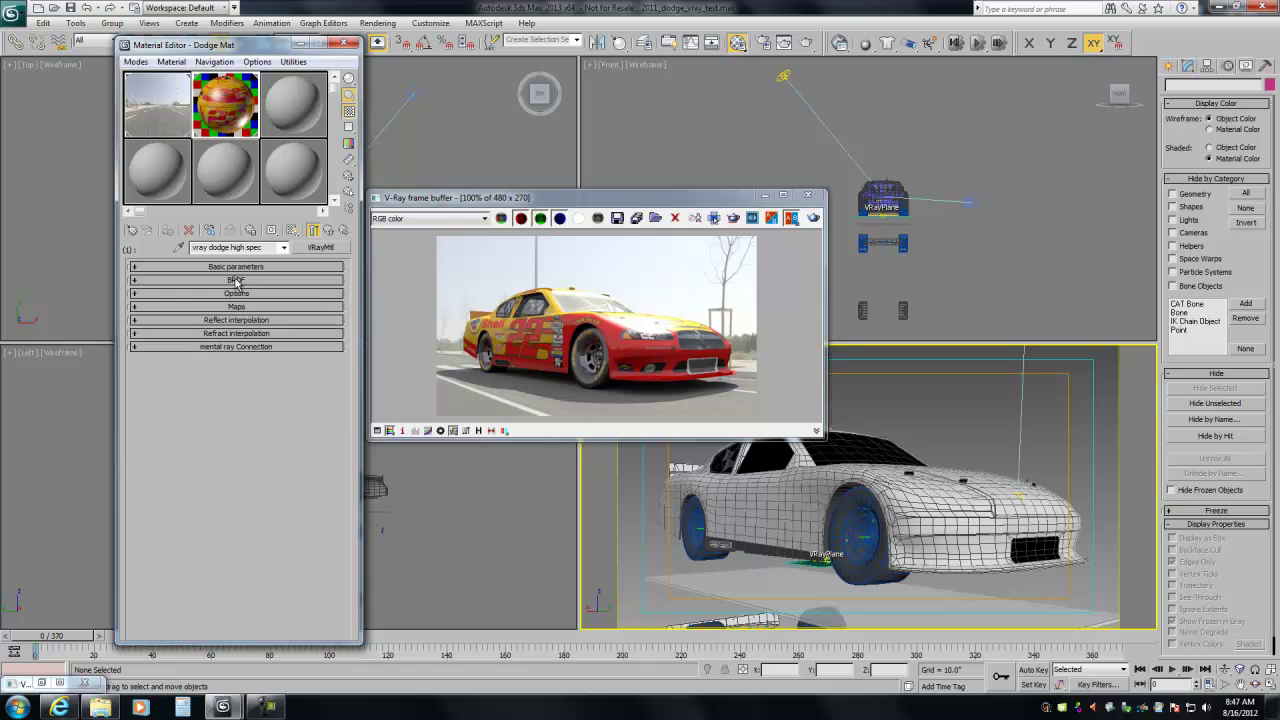
click(237, 306)
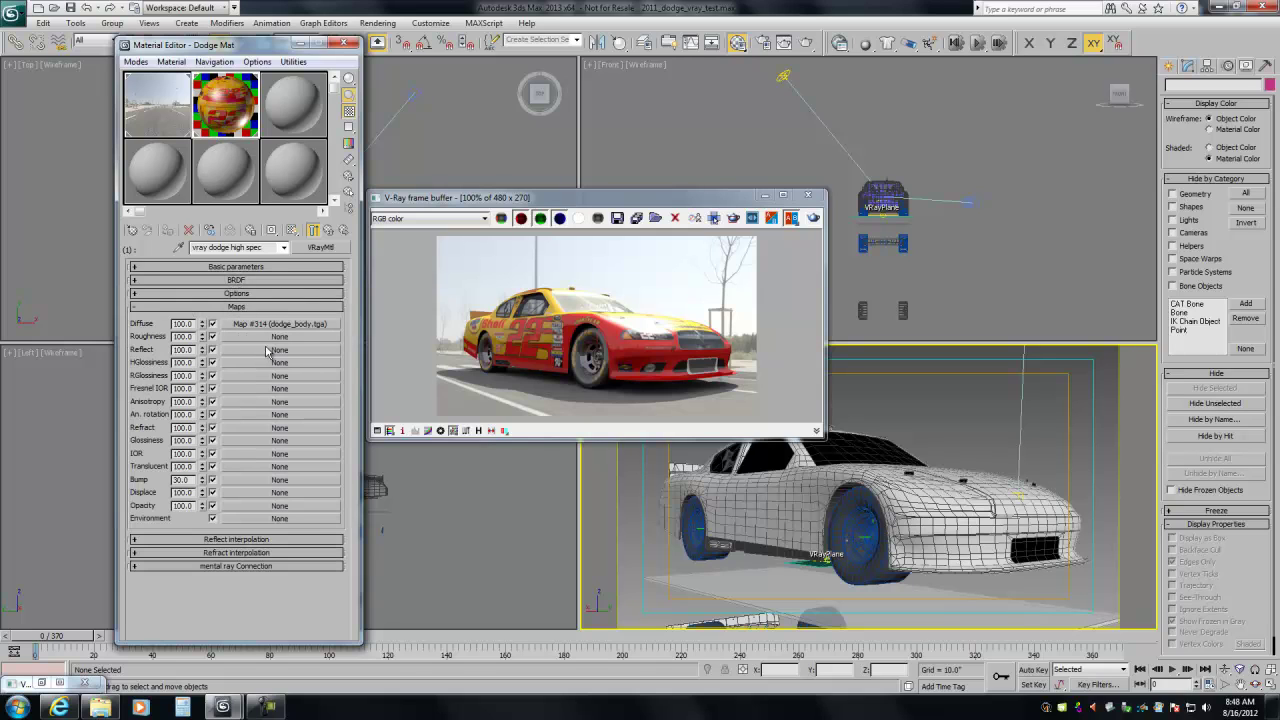
click(230, 306)
click(236, 267)
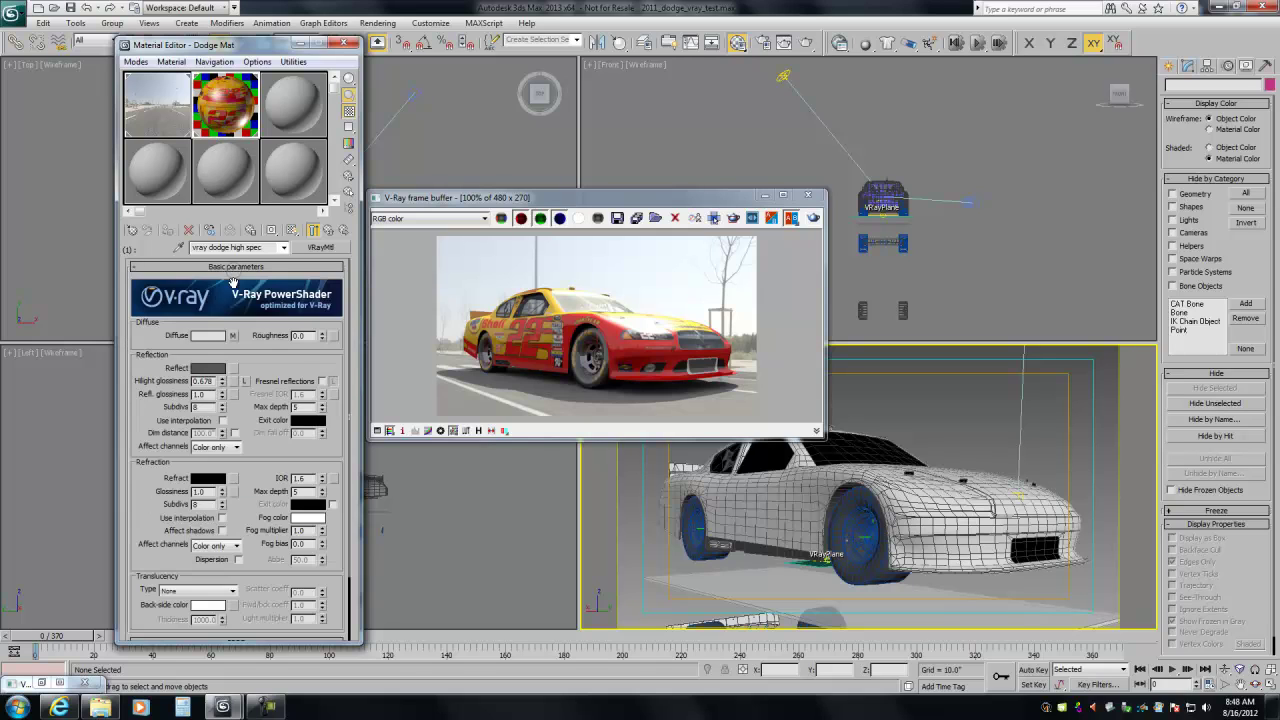
Set the vray dodge high spec material's highlight glossiness to 1.0, lock it to the reflection glossiness, and enable Fresnel reflections
drag(223, 381, 214, 245)
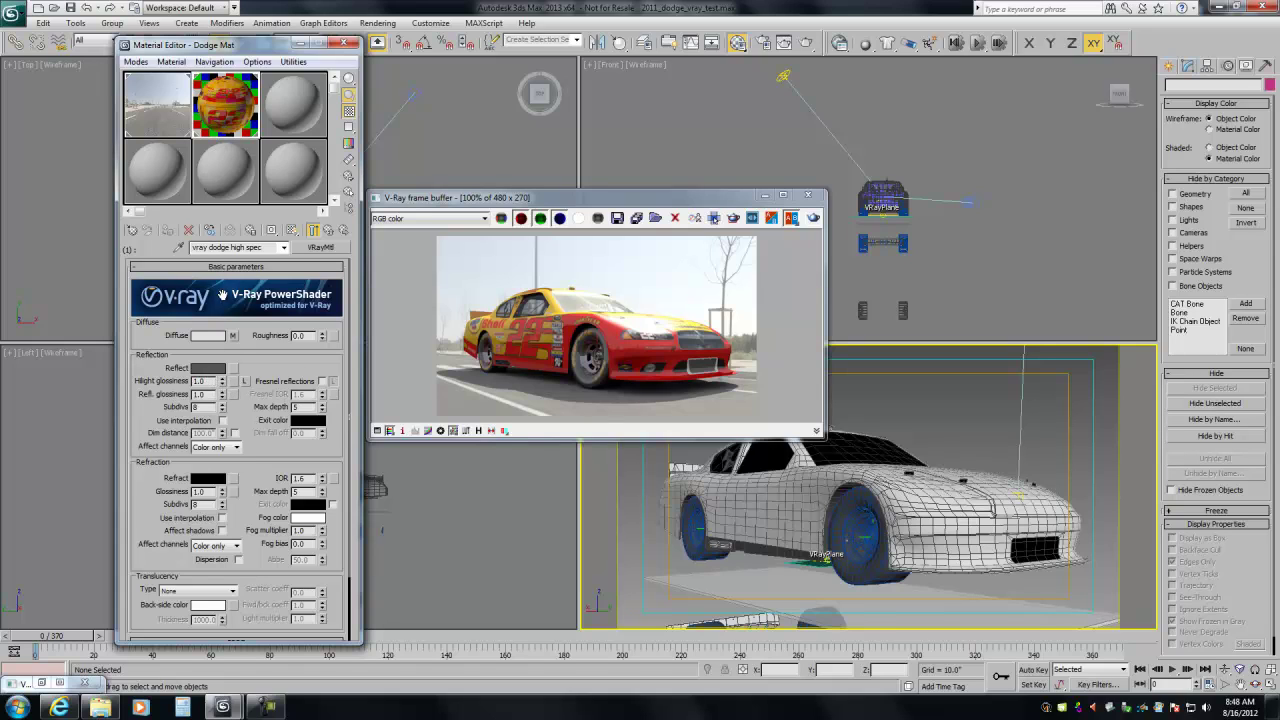
click(245, 383)
click(321, 381)
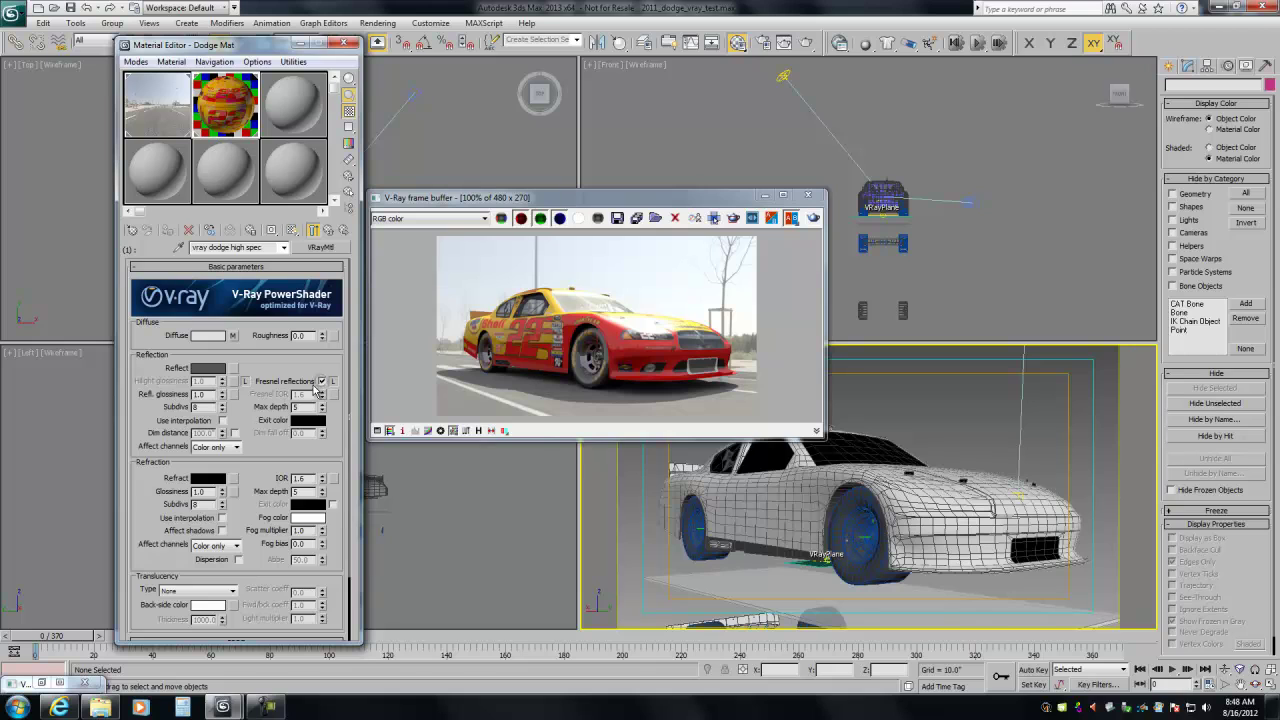
Try a different brightness for the material's reflection color and close the color selector
click(208, 368)
drag(457, 57, 684, 31)
drag(690, 125, 717, 131)
click(718, 170)
Assign a Falloff map to the Reflect slot of the vray dodge high spec material and return to the material level
click(238, 267)
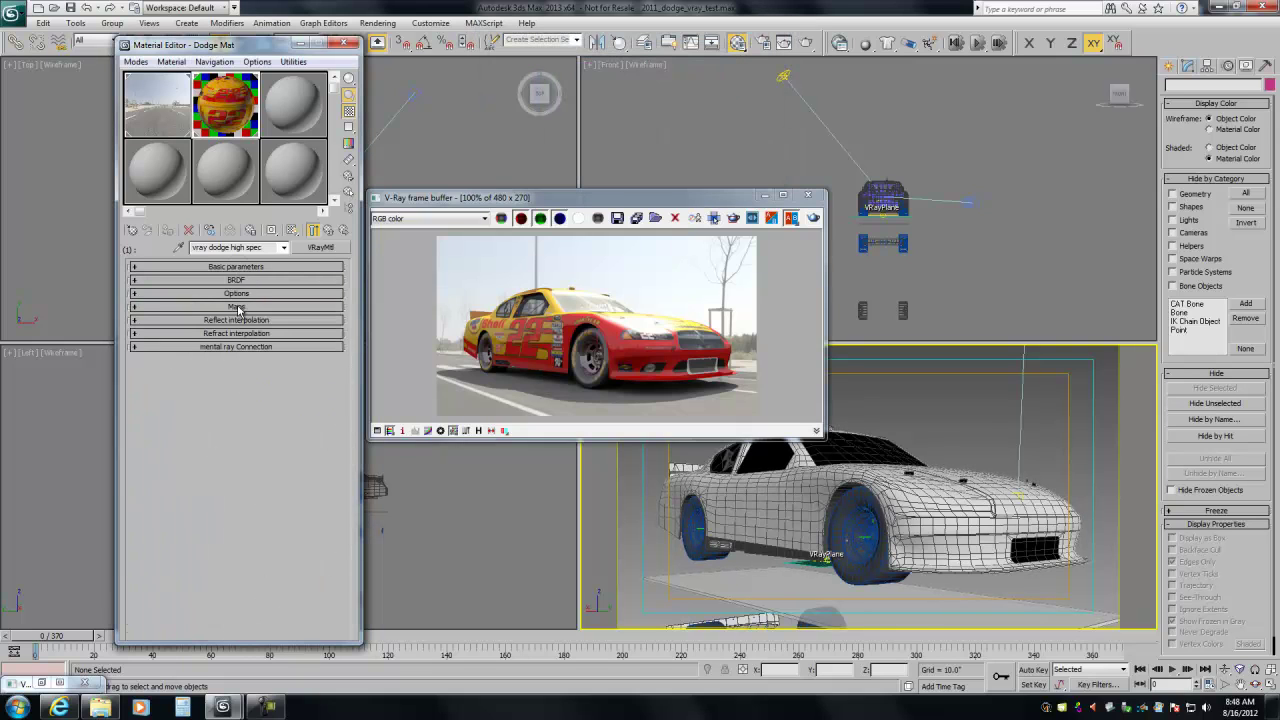
click(237, 307)
click(281, 350)
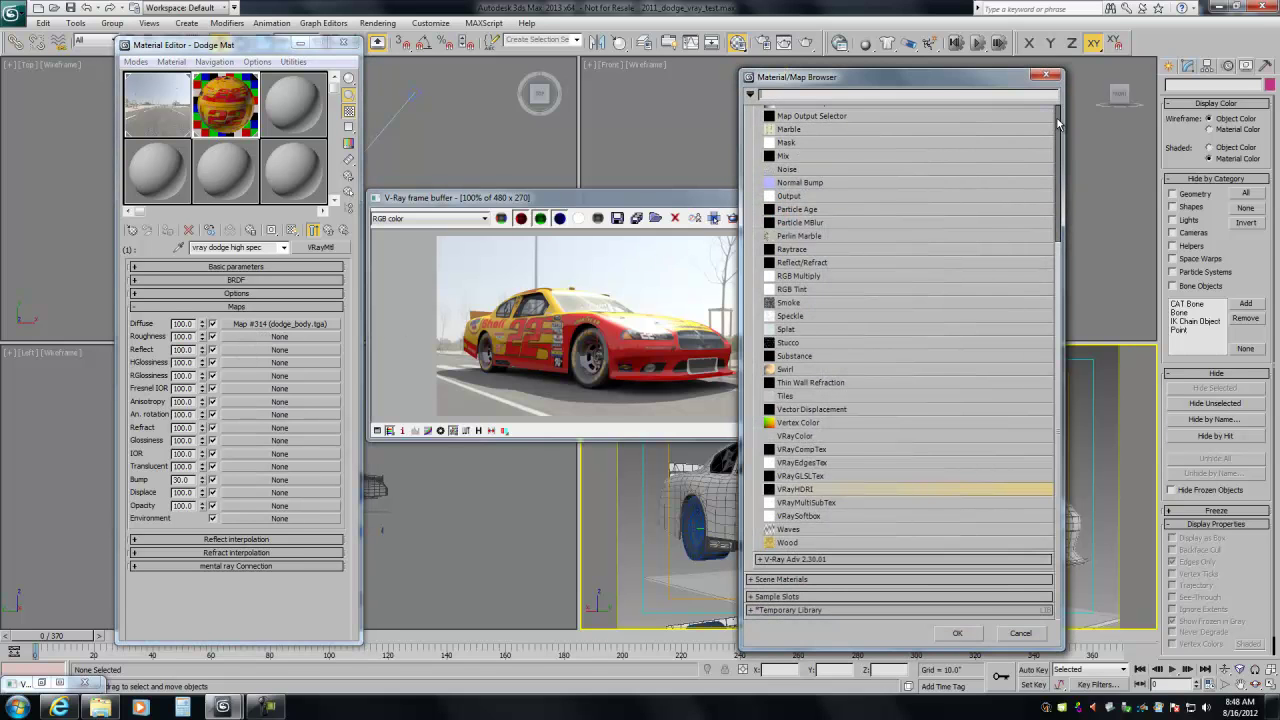
scroll(1052, 125, up, 10)
double_click(787, 247)
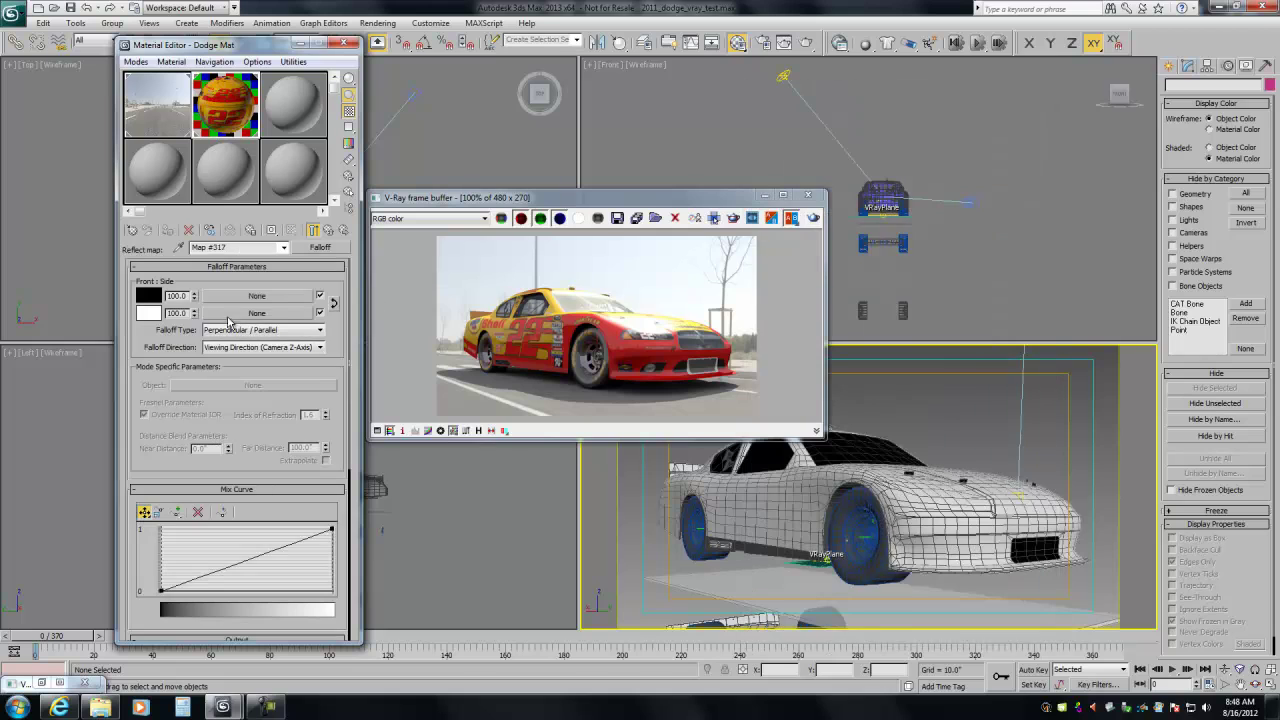
click(328, 230)
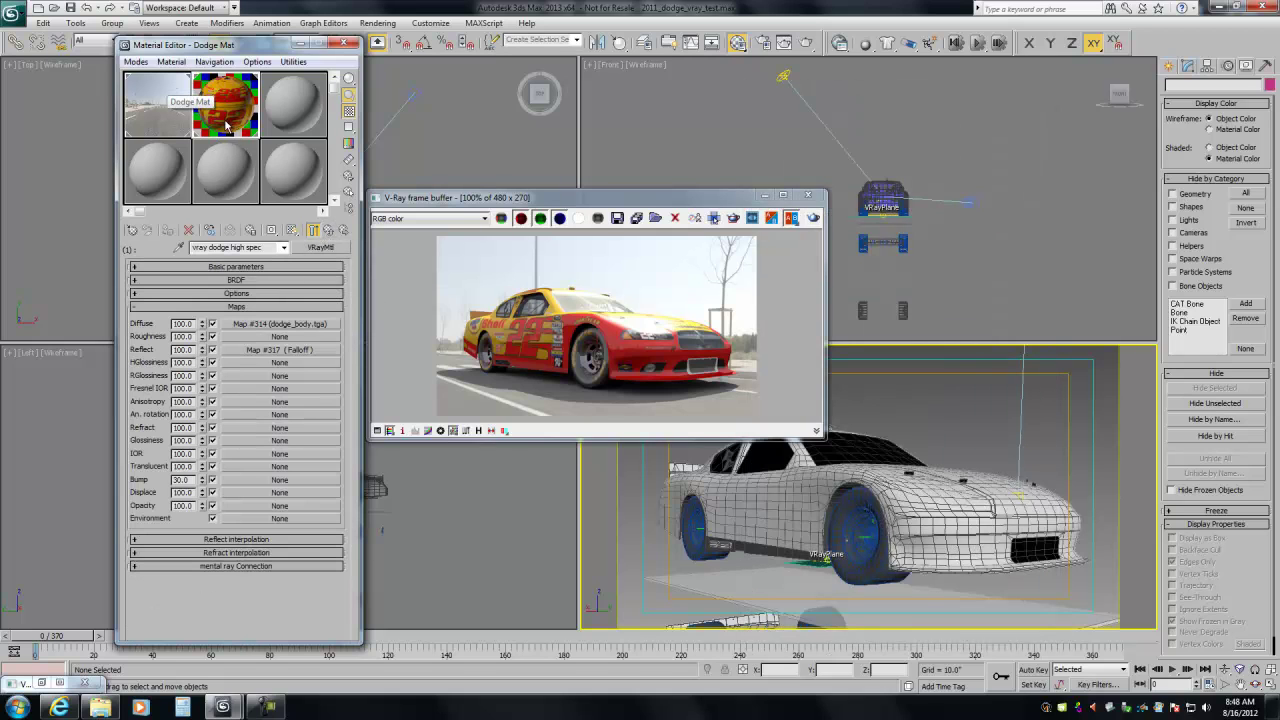
View the dodge_body_spec image from the nascar folder to inspect the body's specular map, and close the image window
click(378, 22)
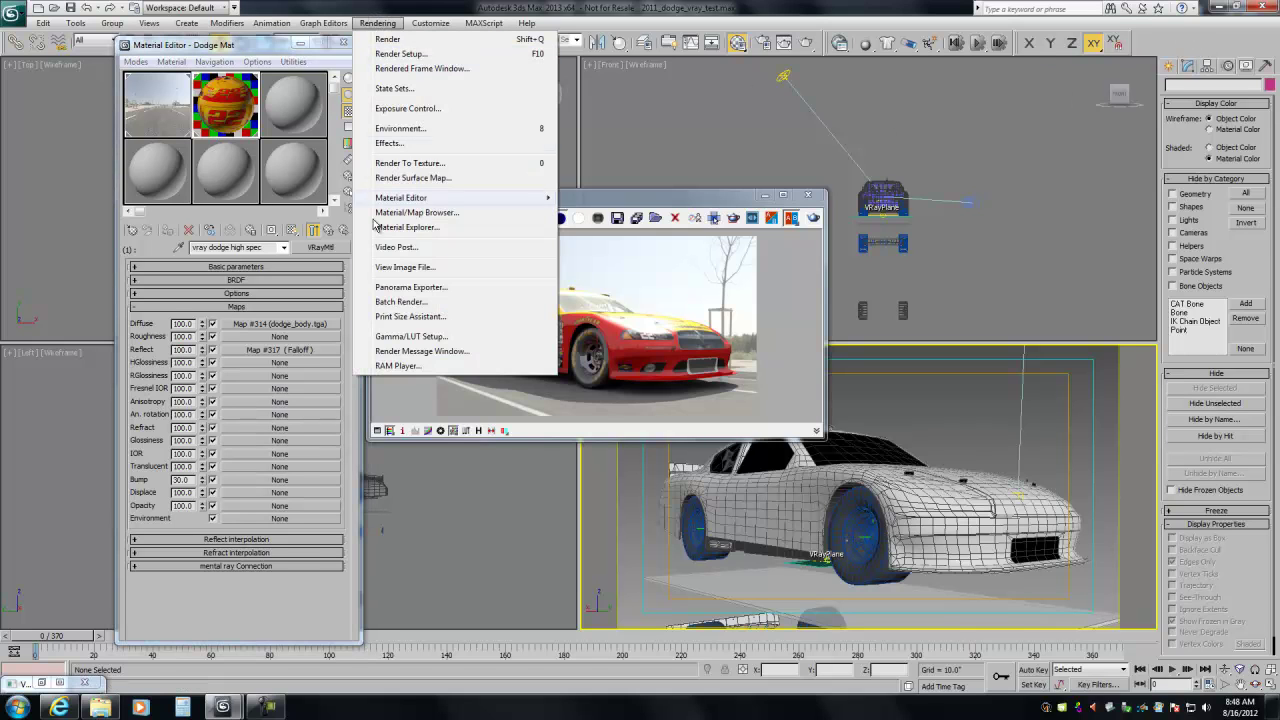
click(400, 267)
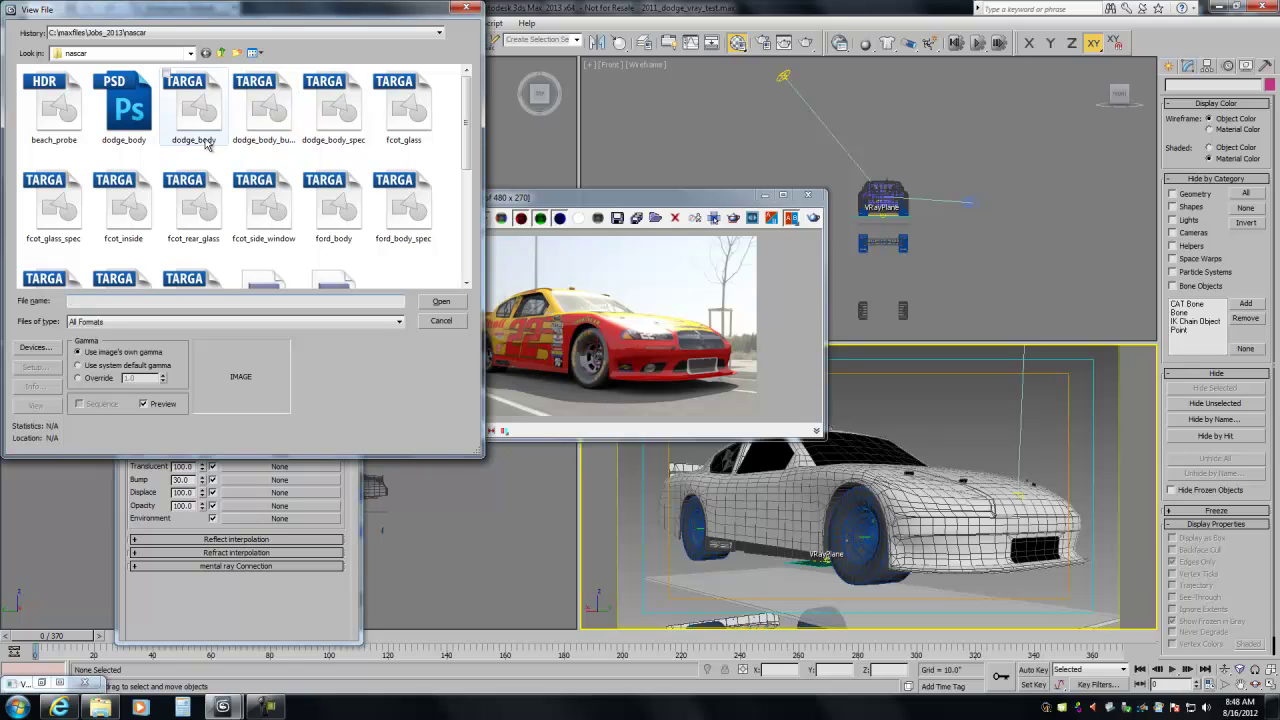
click(261, 123)
click(323, 115)
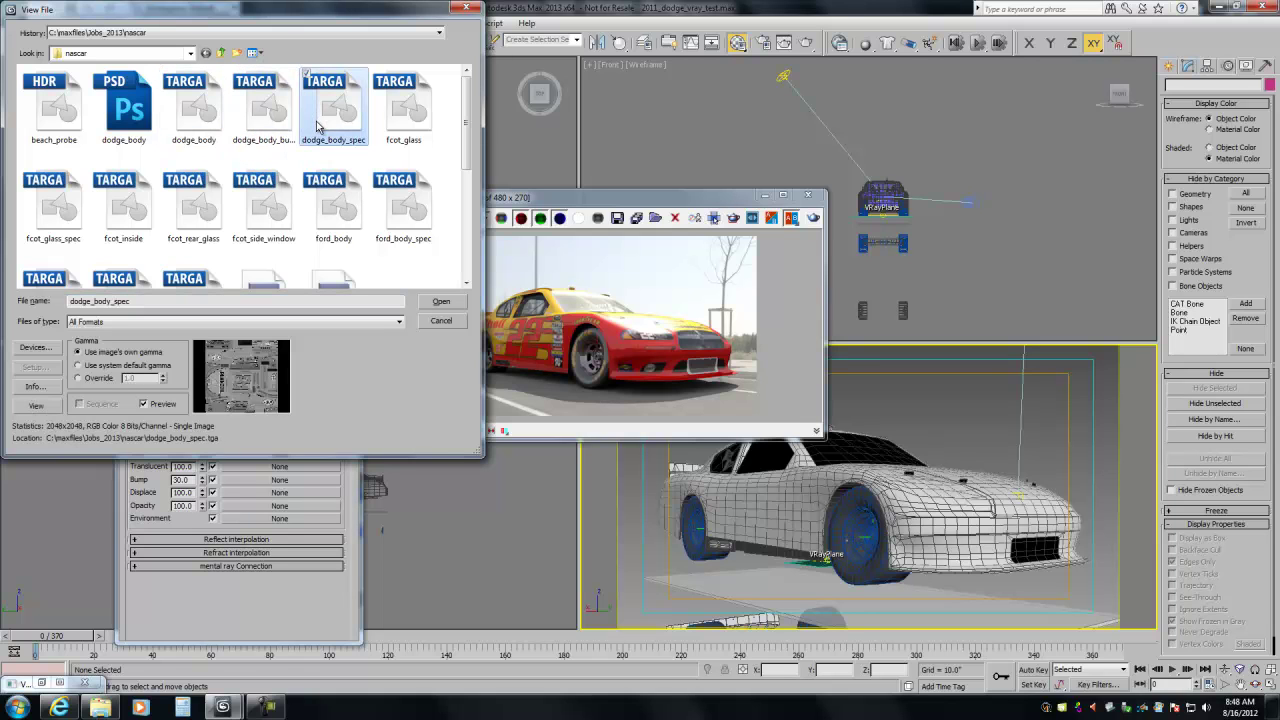
click(37, 405)
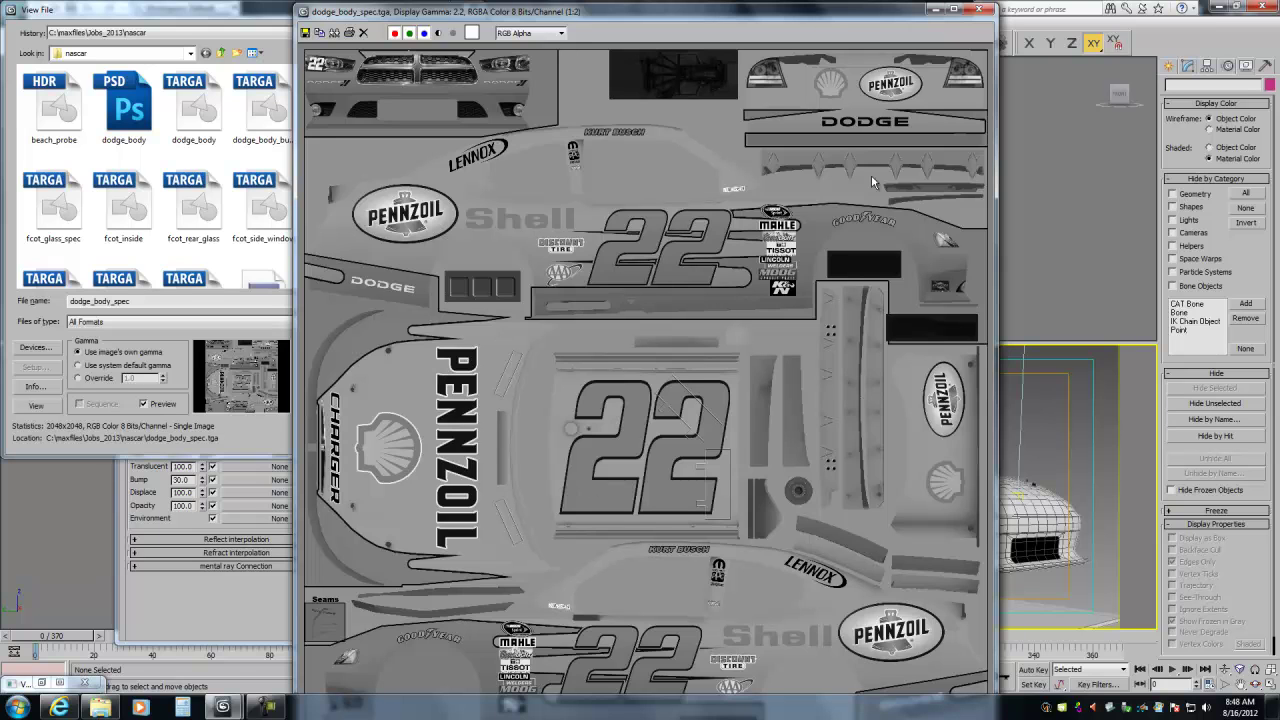
click(980, 9)
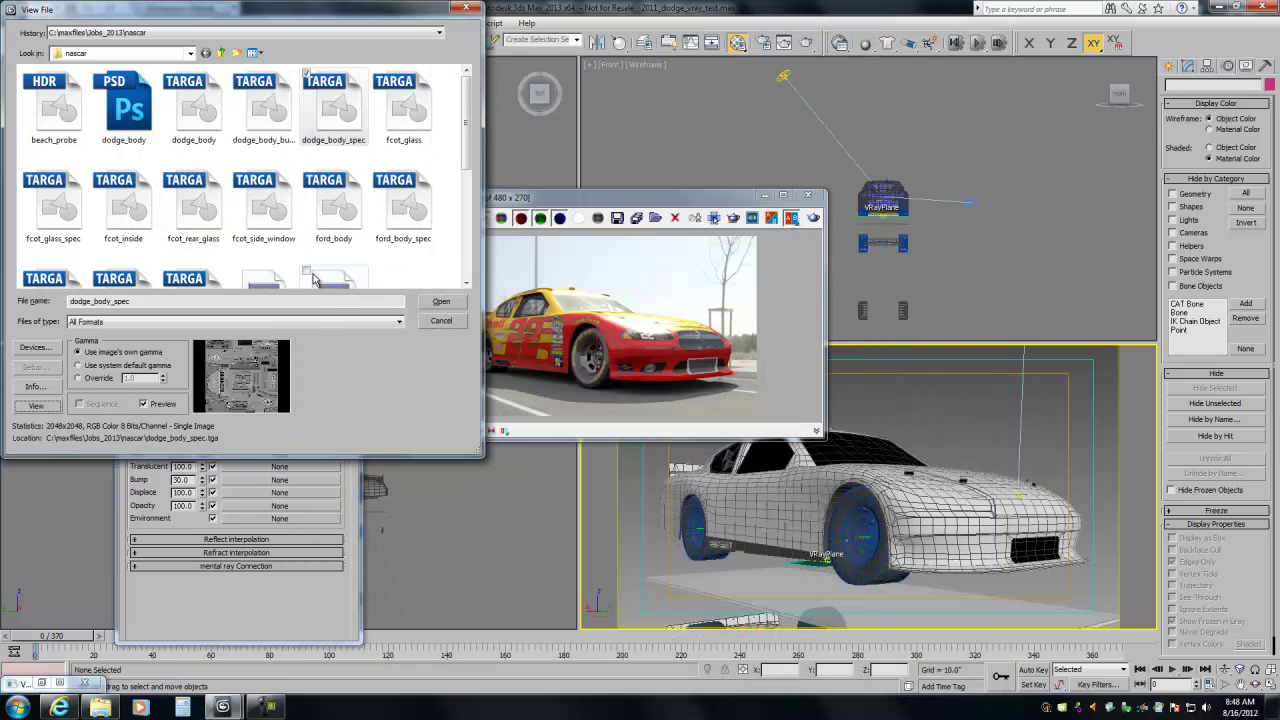
Load the dodge_body_spec image as a Bitmap in the Side slot of the reflection Falloff map, and return to the material level
click(447, 321)
click(264, 351)
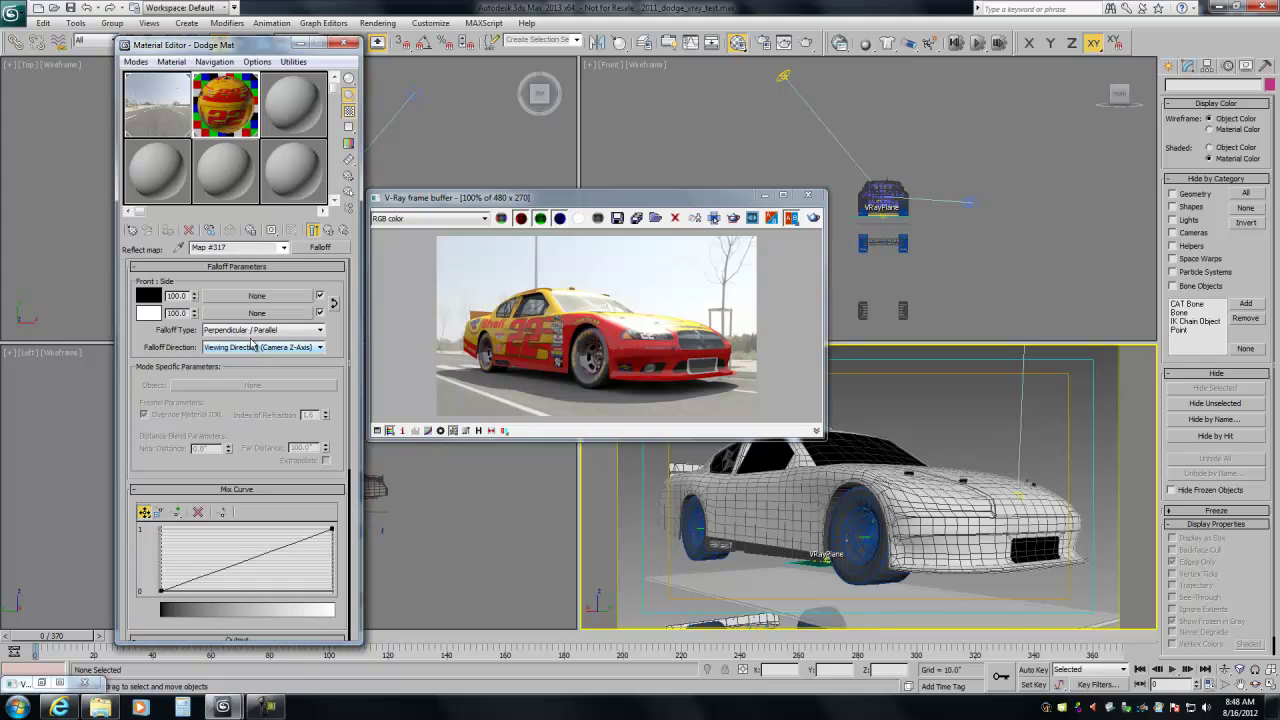
click(231, 314)
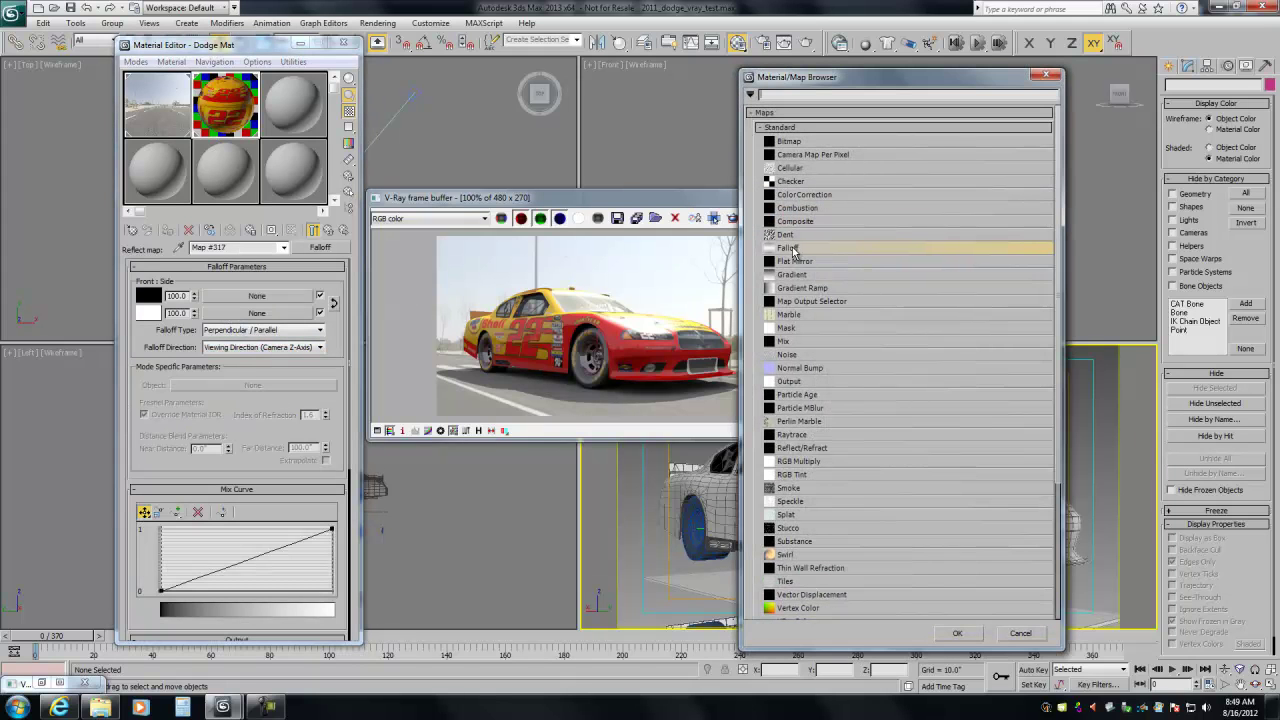
double_click(789, 141)
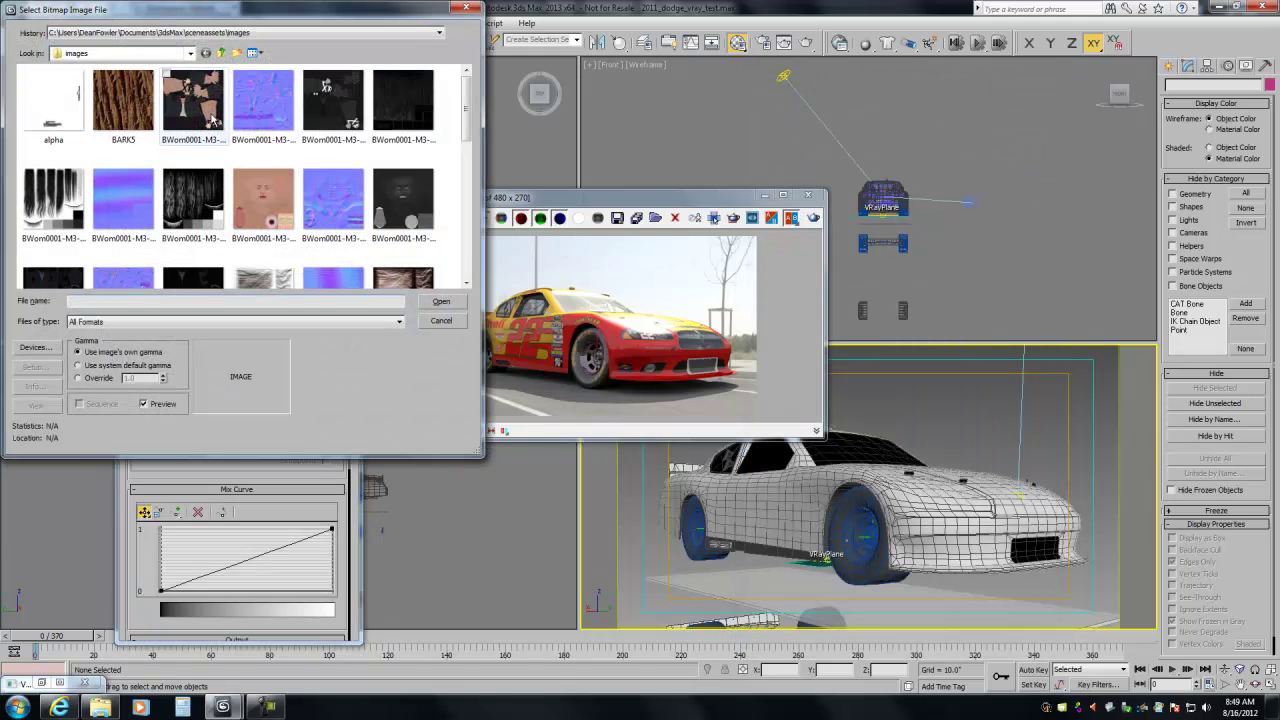
click(149, 35)
click(150, 42)
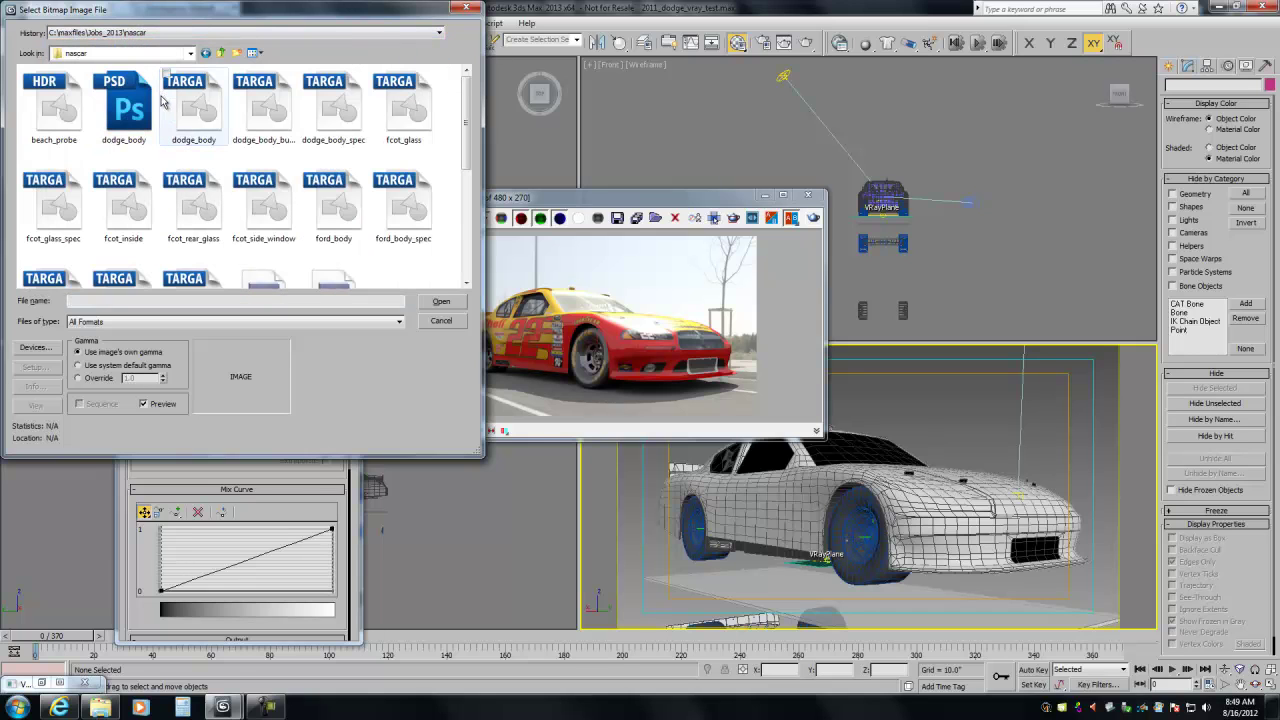
click(333, 105)
double_click(333, 105)
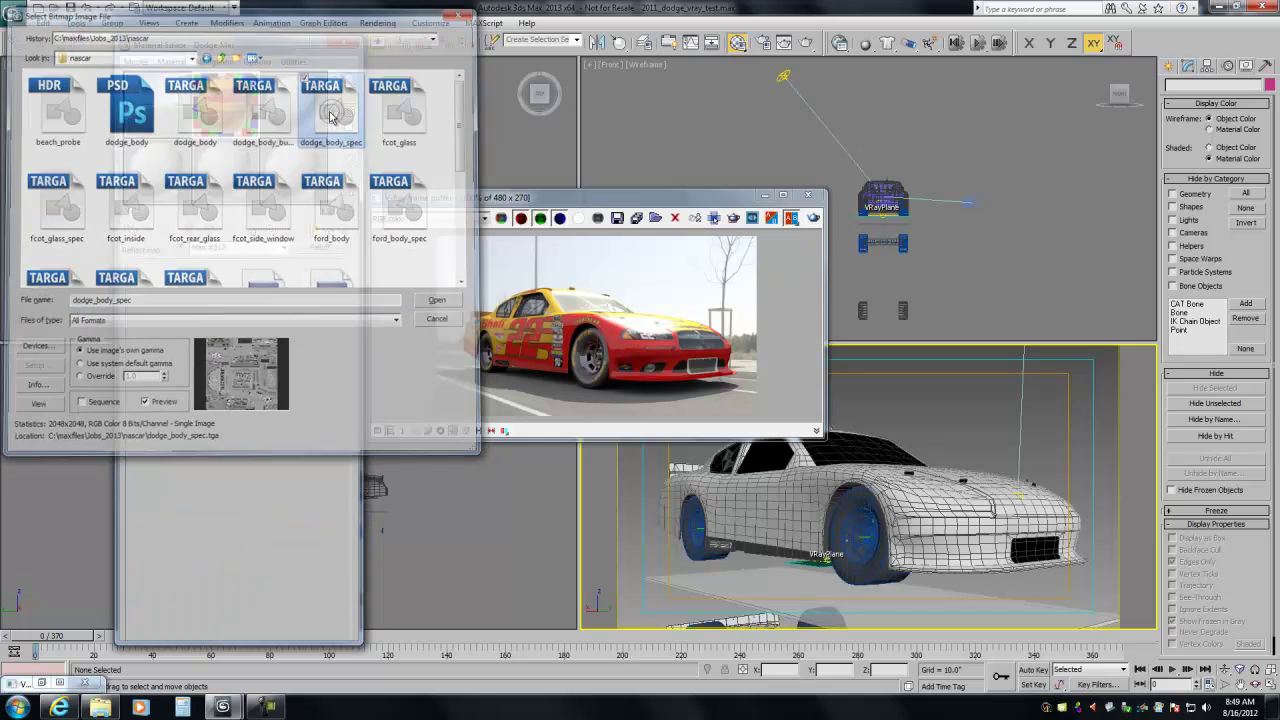
click(329, 231)
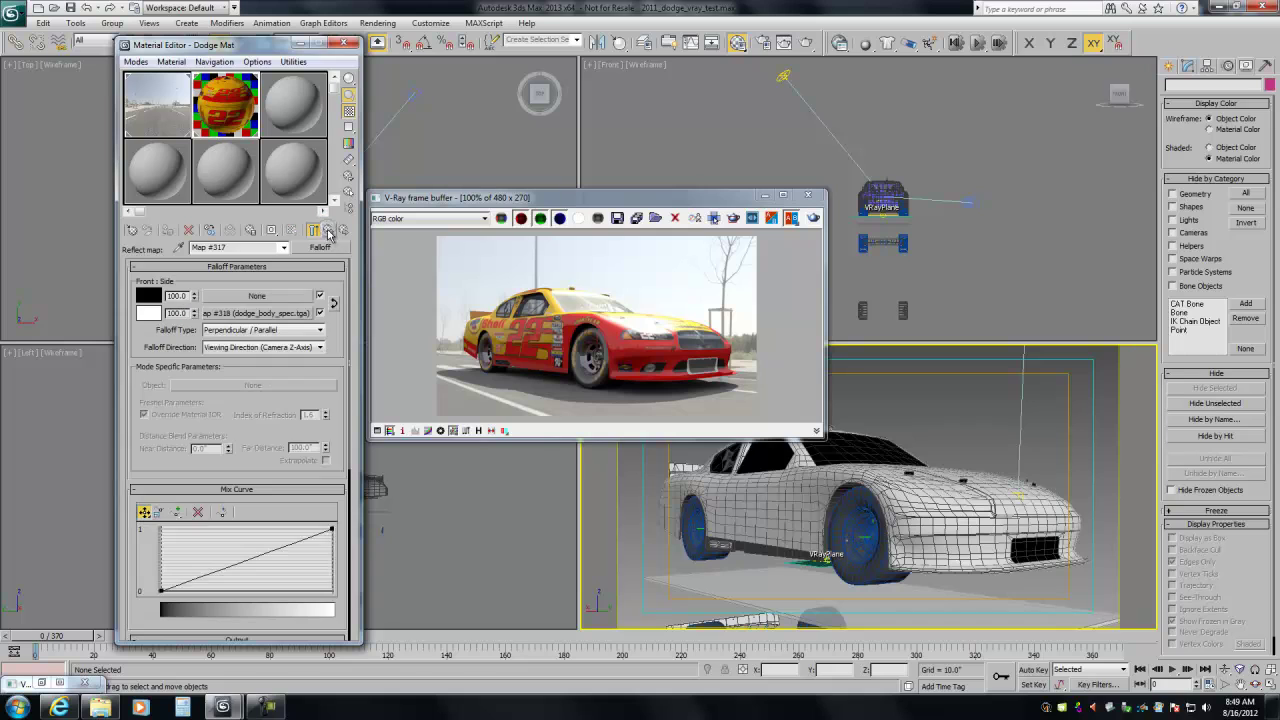
click(330, 232)
Copy the vray dodge high spec sub-material as an instance to the second slot of Dodge Mat, and render the camera view
click(231, 295)
click(234, 293)
click(238, 281)
click(240, 281)
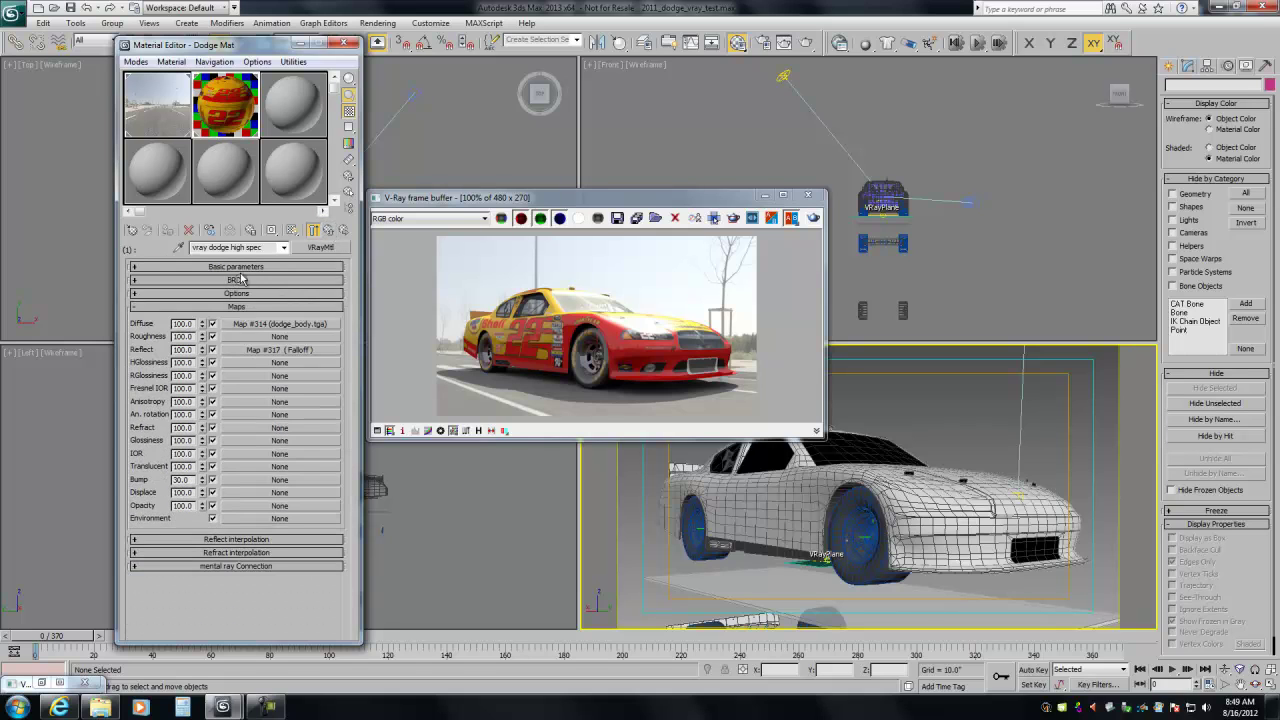
click(240, 267)
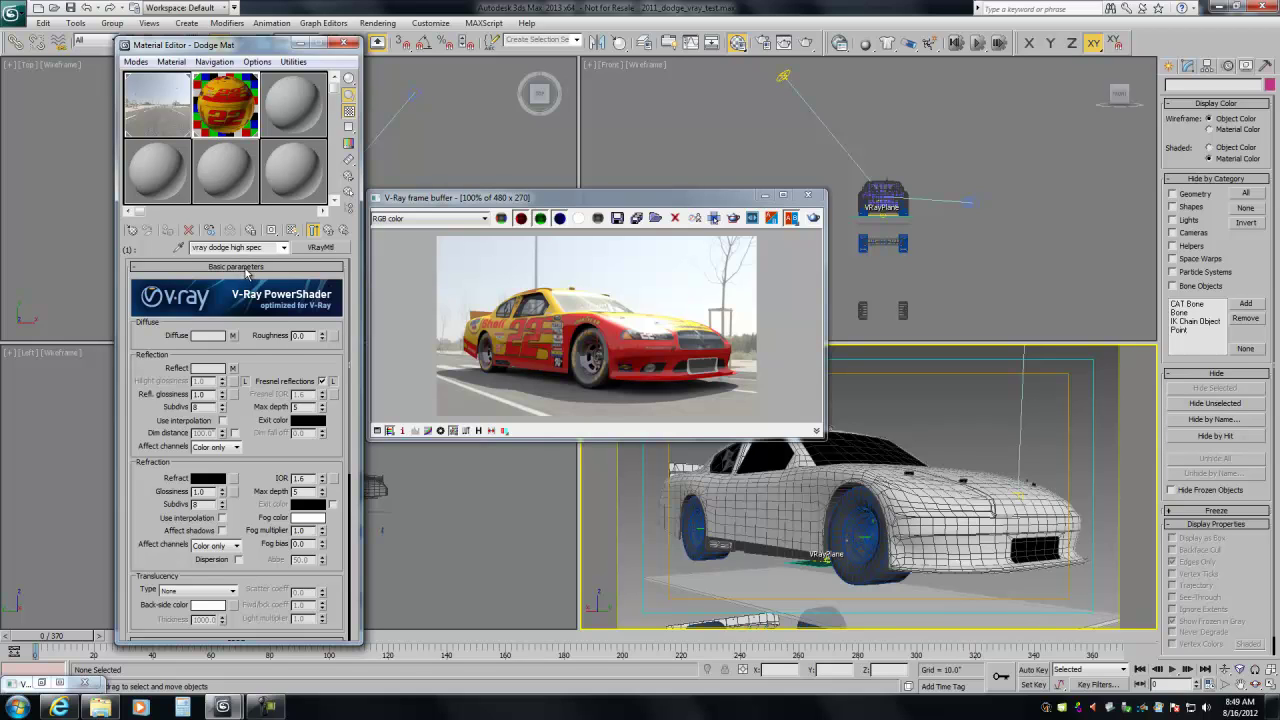
click(246, 267)
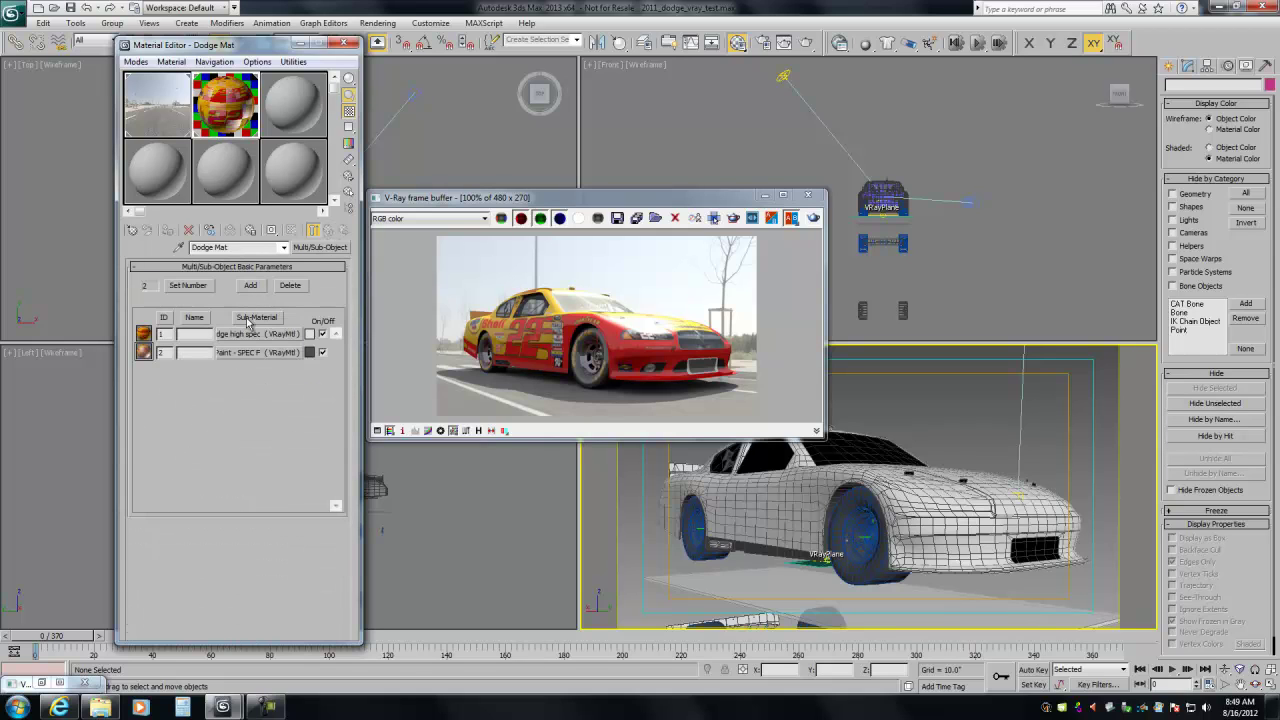
mouse_move(250, 333)
mouse_down()
mouse_move(250, 350)
mouse_move(238, 346)
mouse_up()
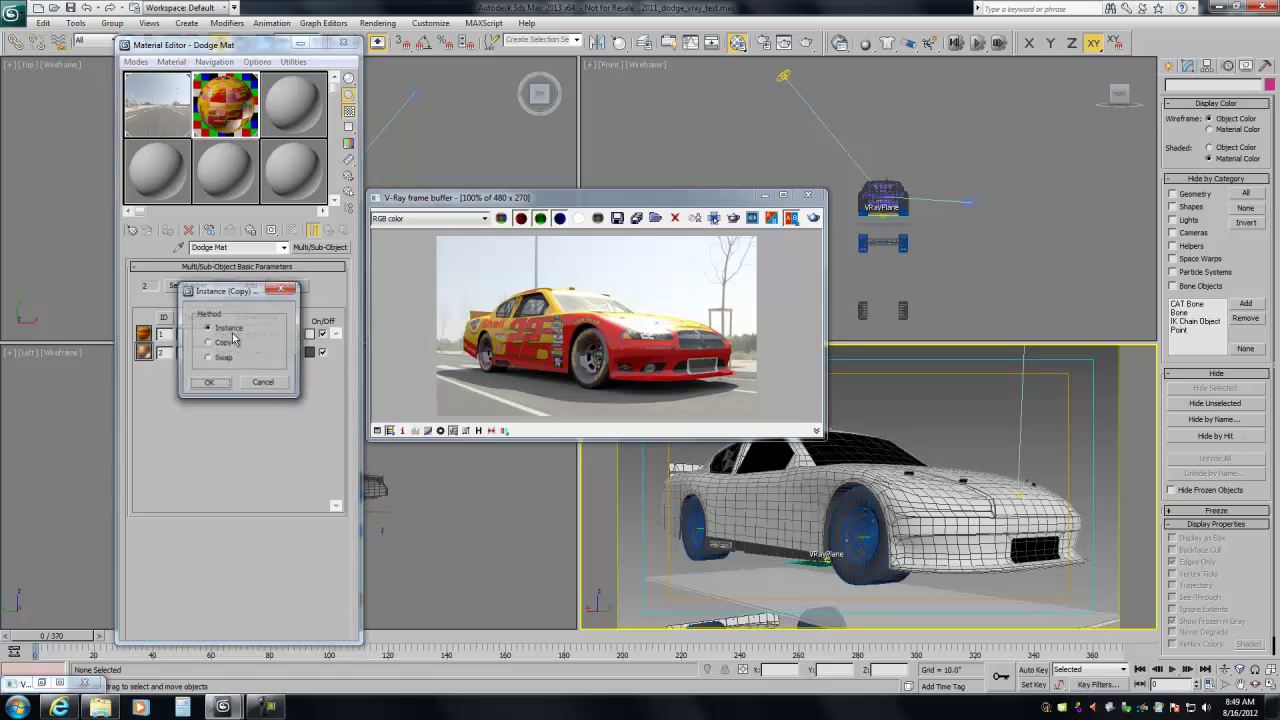
click(209, 384)
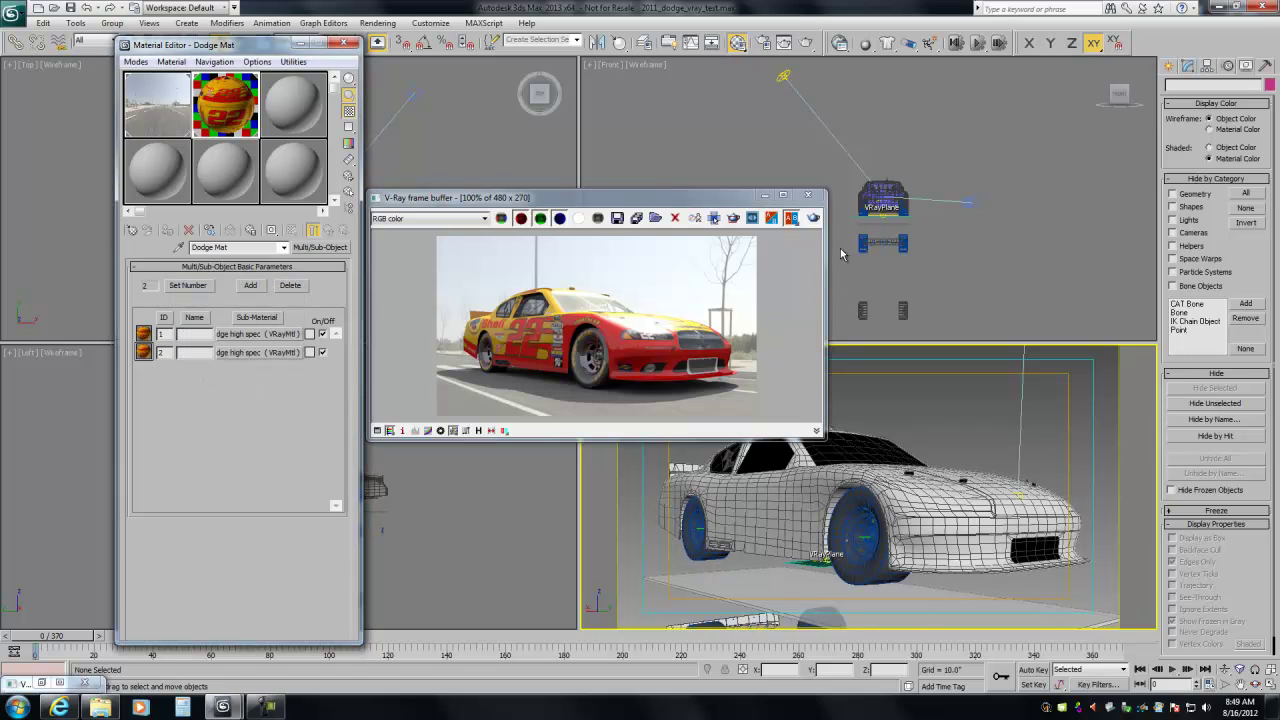
key(shift+q)
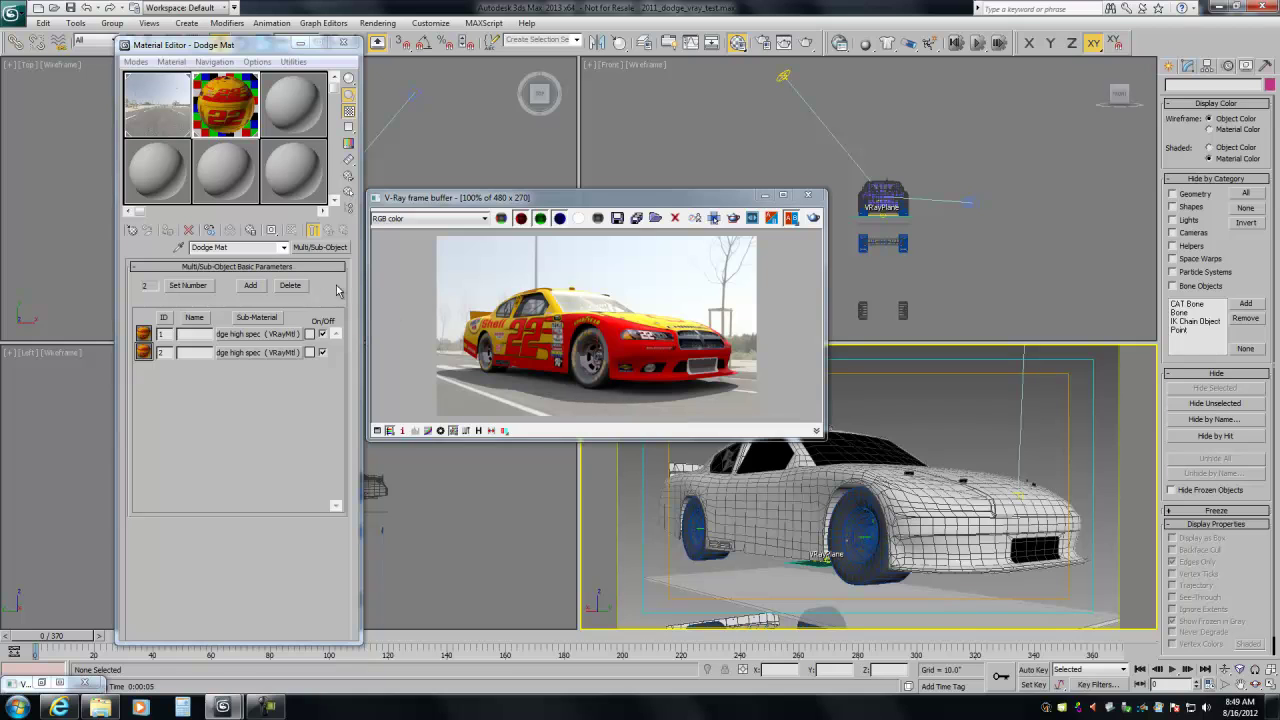
Open the stock_car.mat material library, load its Dodge Mat into the third sample slot, and close the material browser
click(284, 97)
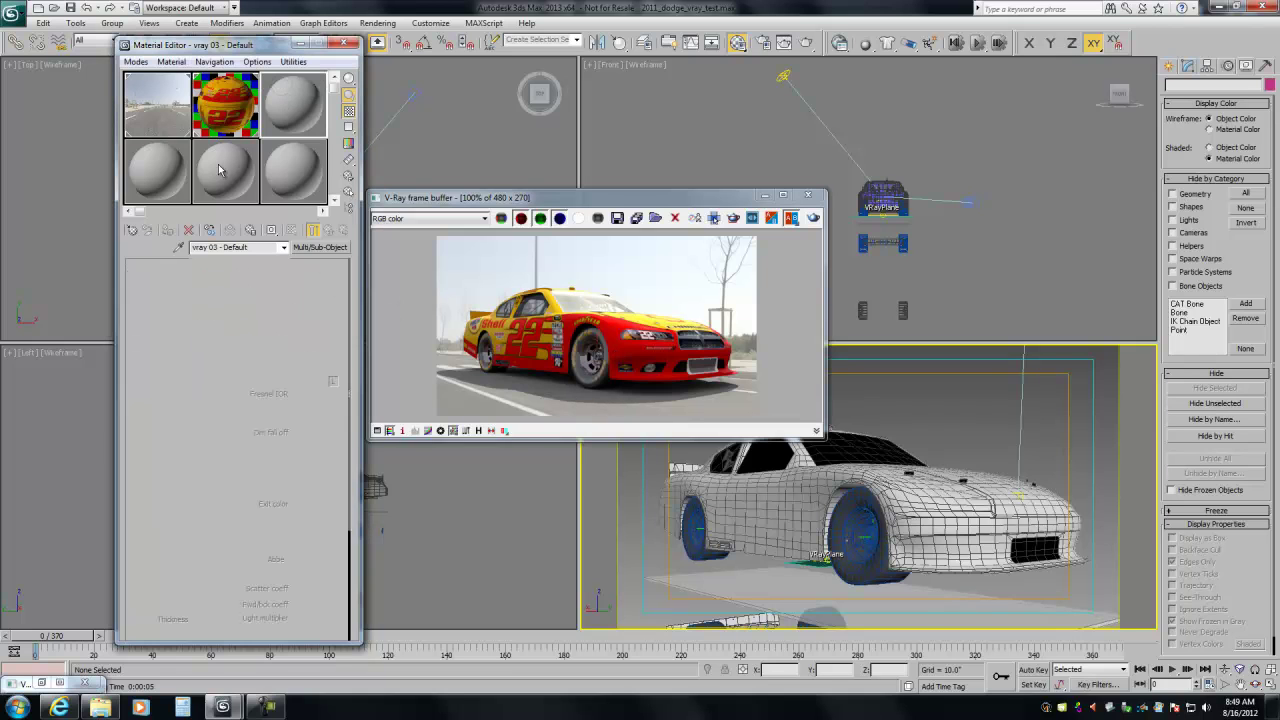
click(131, 229)
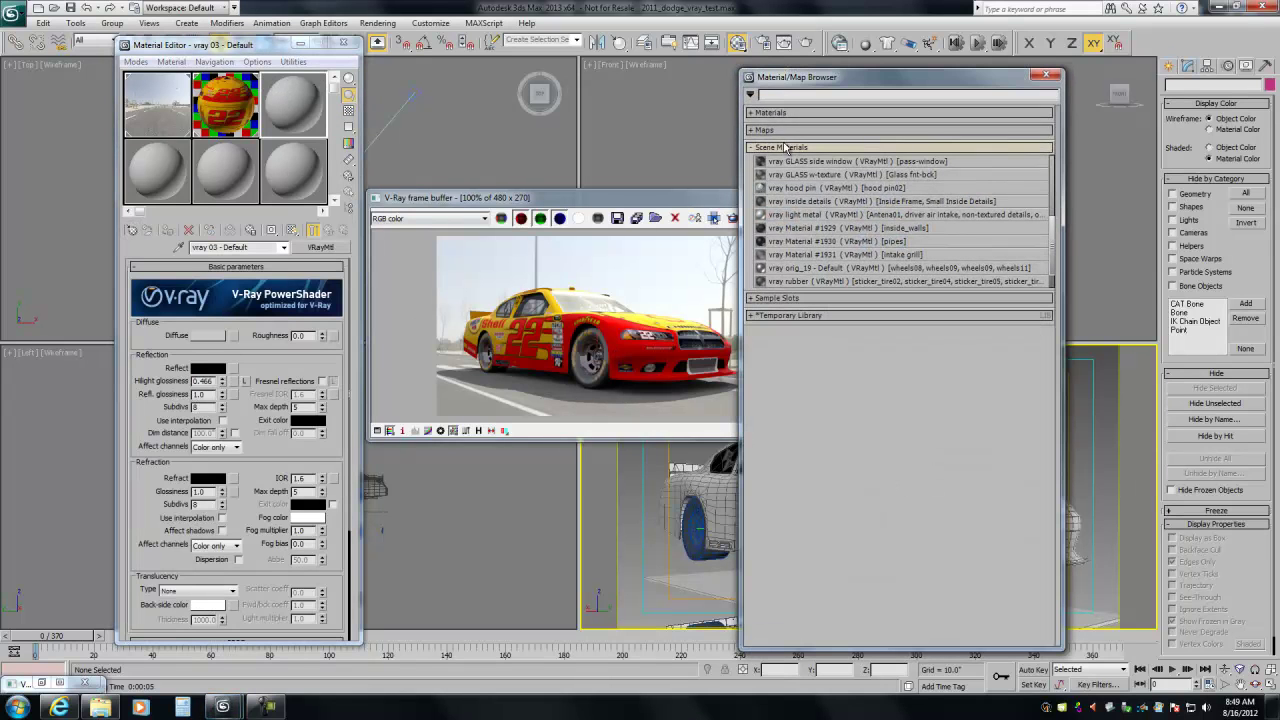
click(750, 93)
click(775, 151)
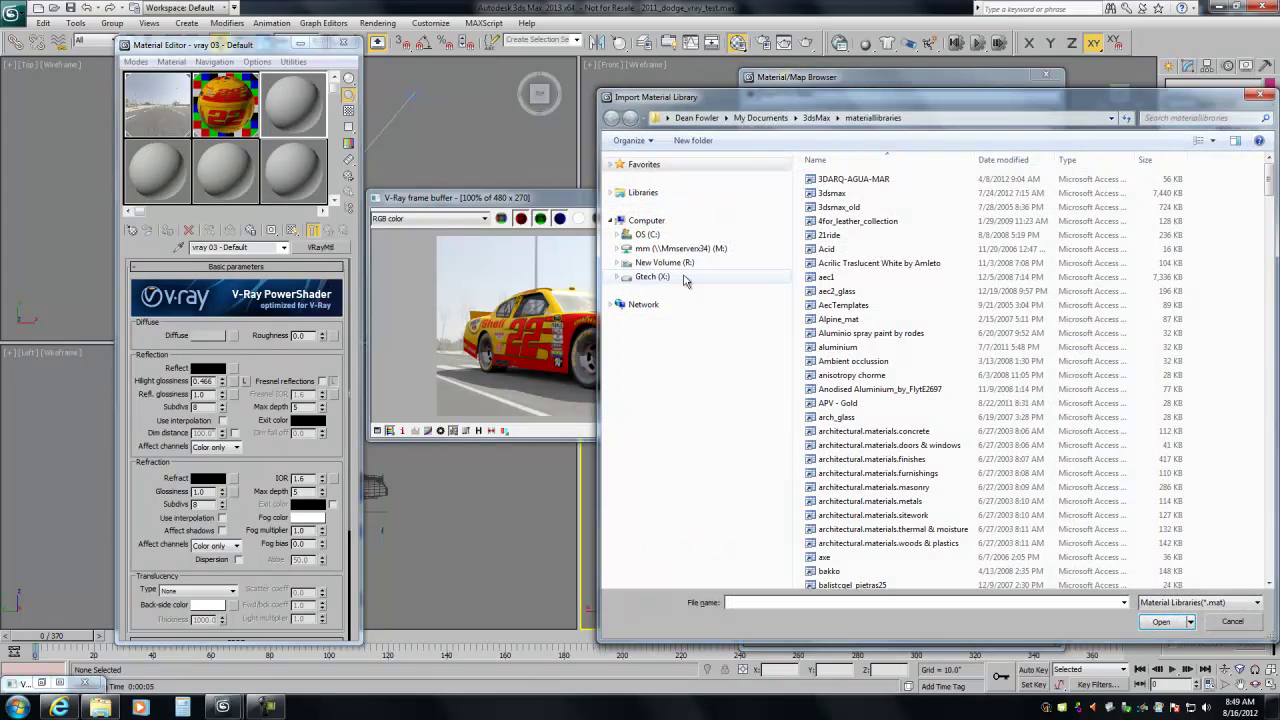
click(1003, 160)
double_click(864, 182)
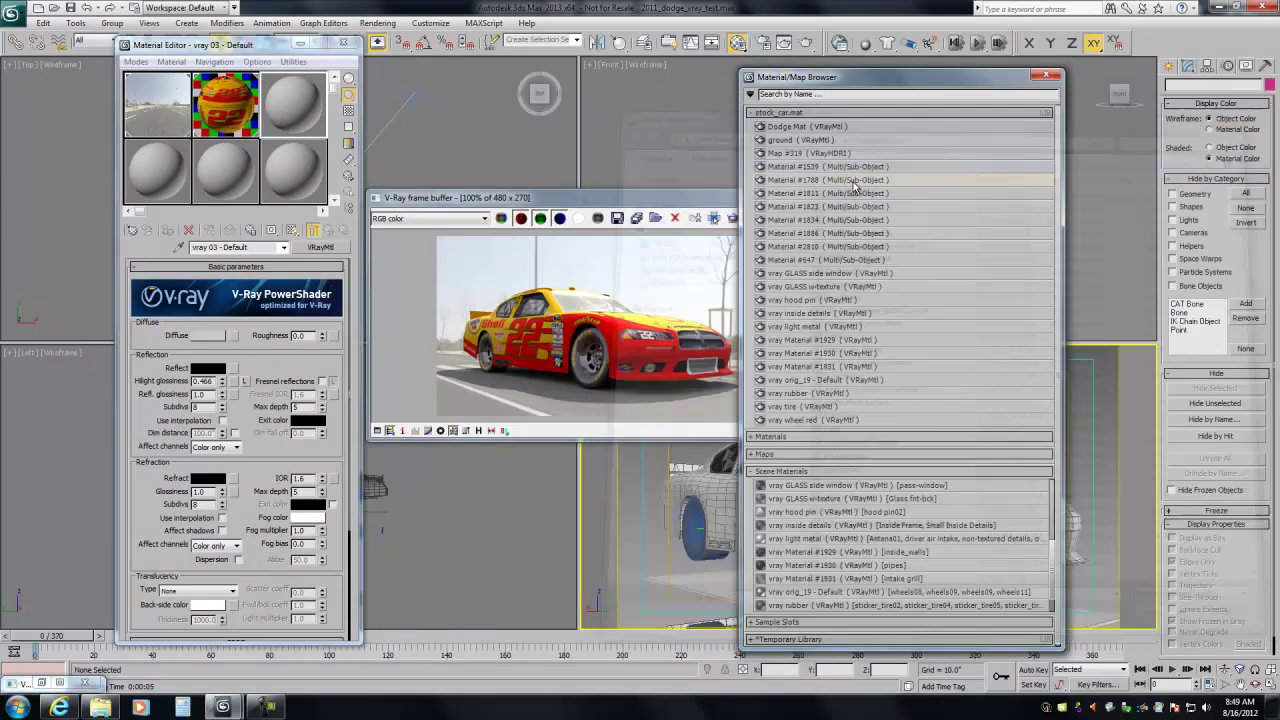
double_click(795, 128)
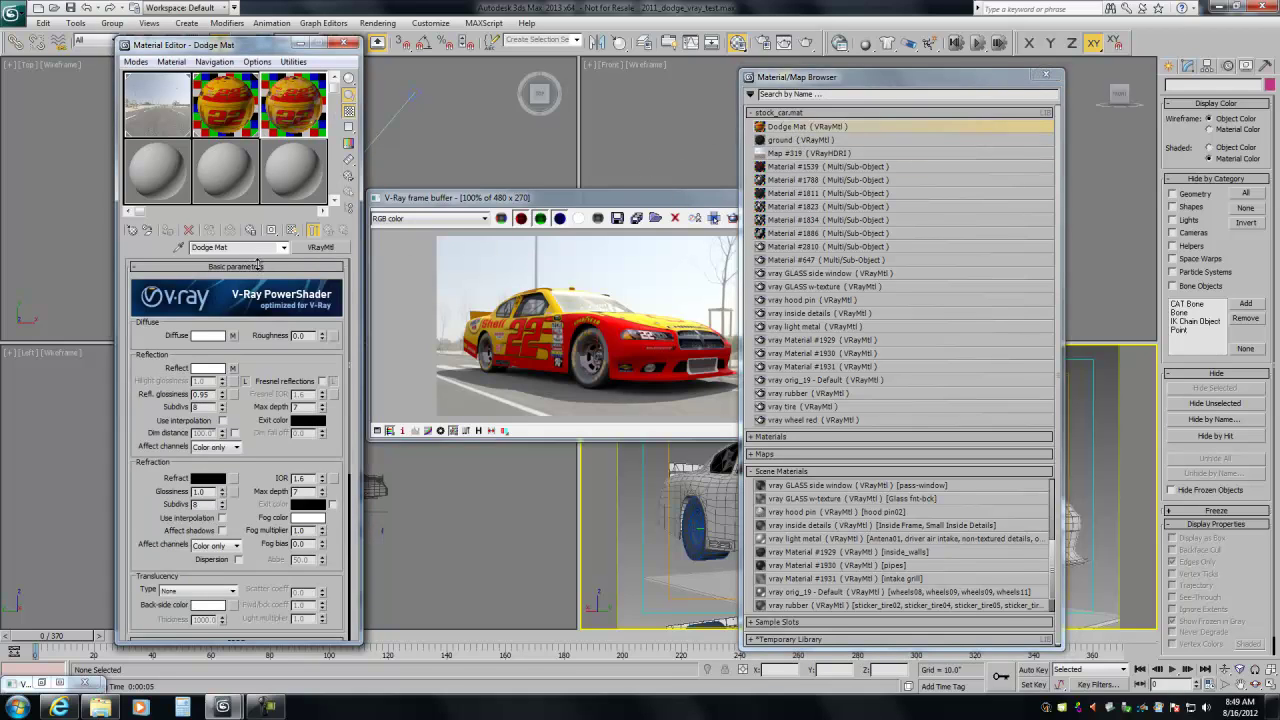
click(1041, 77)
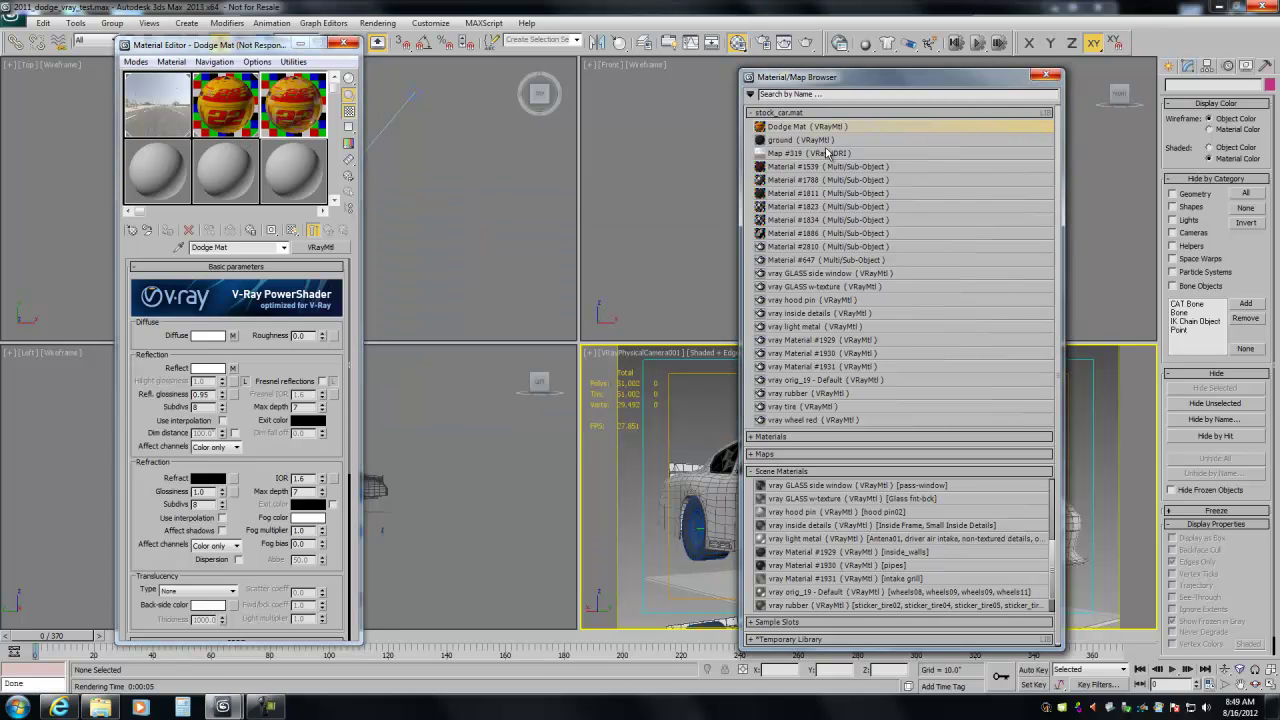
click(1012, 113)
click(1046, 78)
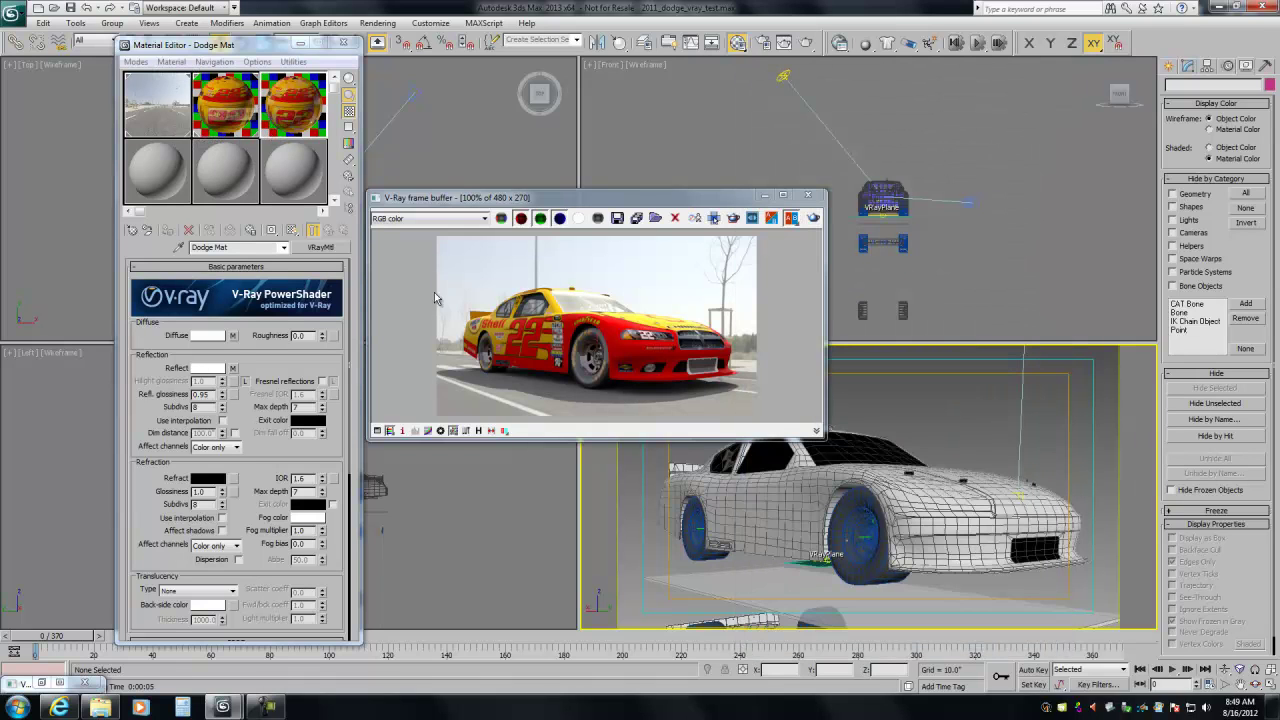
Select all objects that use the Multi/Sub-Object Dodge Mat and assign the library's VRayMtl Dodge Mat to them
click(313, 230)
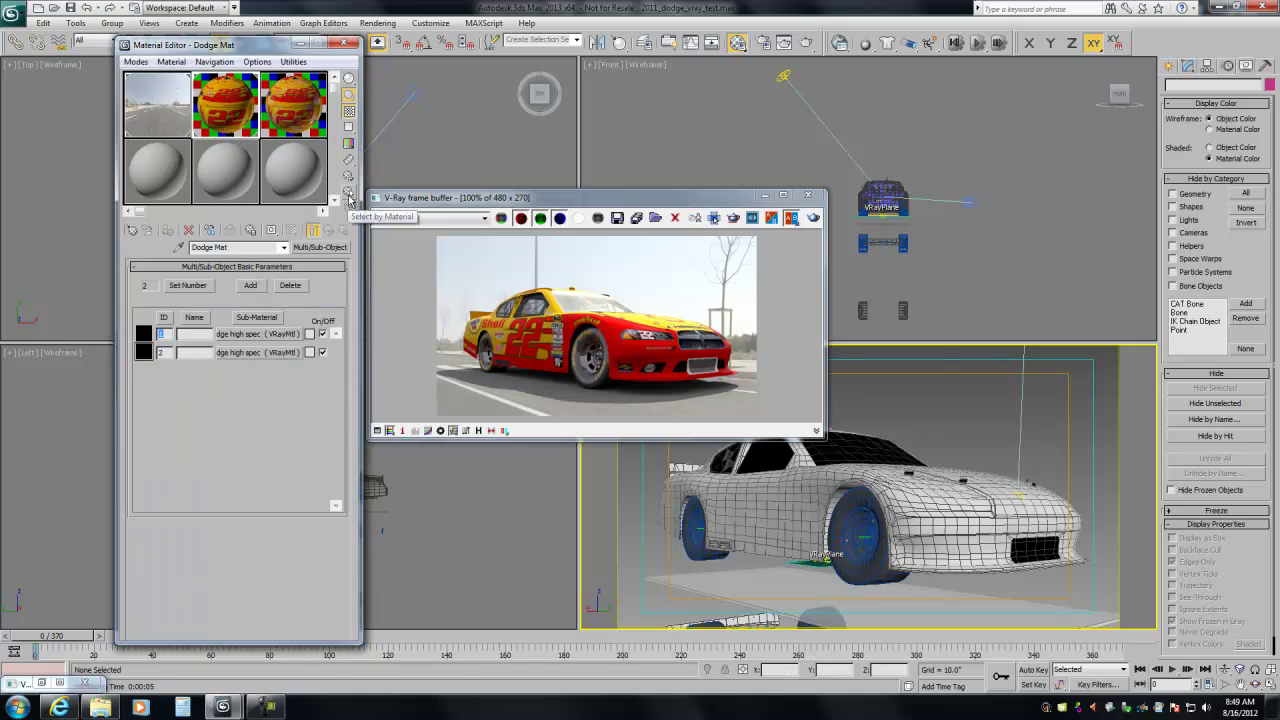
key(h)
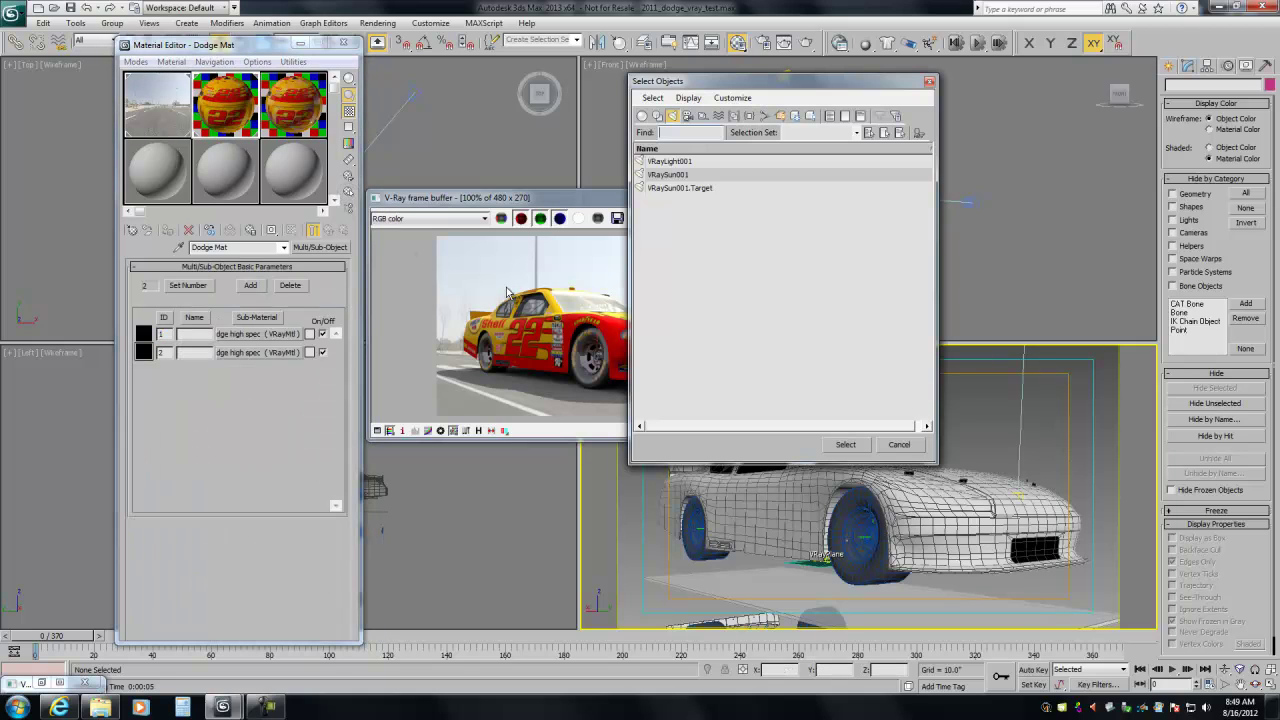
click(811, 119)
click(845, 444)
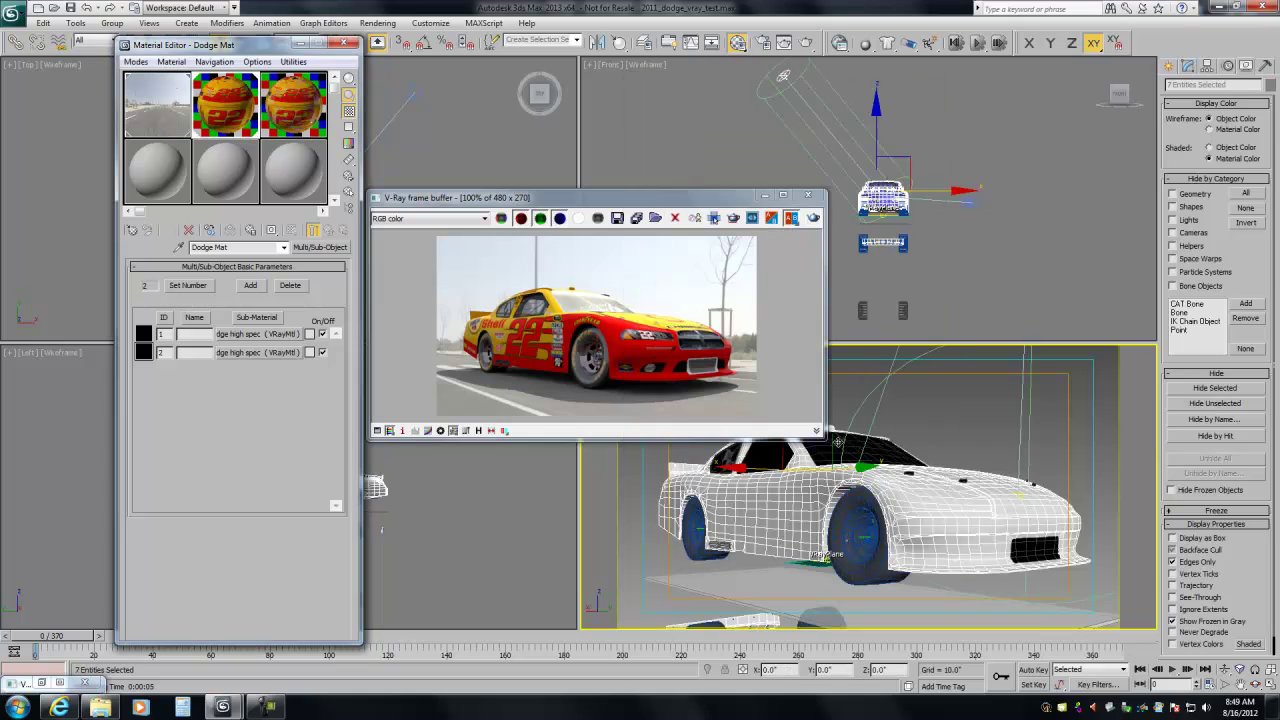
click(281, 110)
click(167, 231)
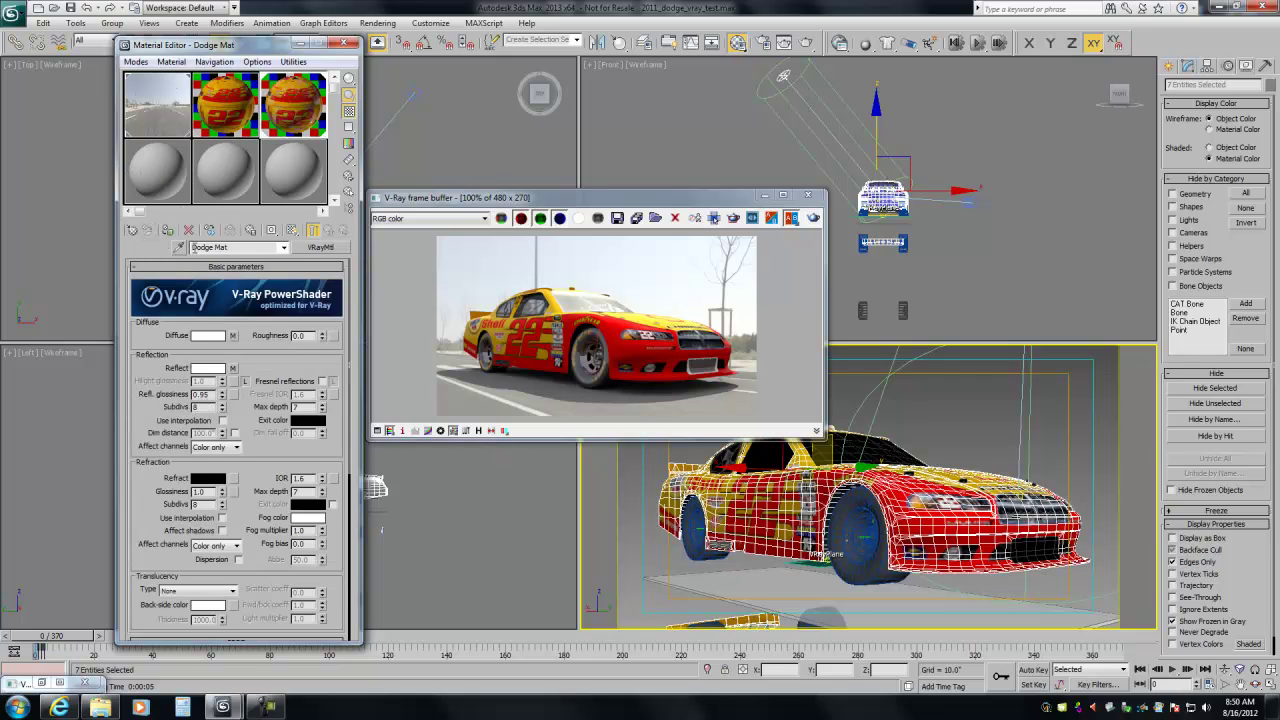
Clear the Bump map of the library's Dodge Mat and view the dodge_body_spec image inside its reflection Falloff map
click(230, 267)
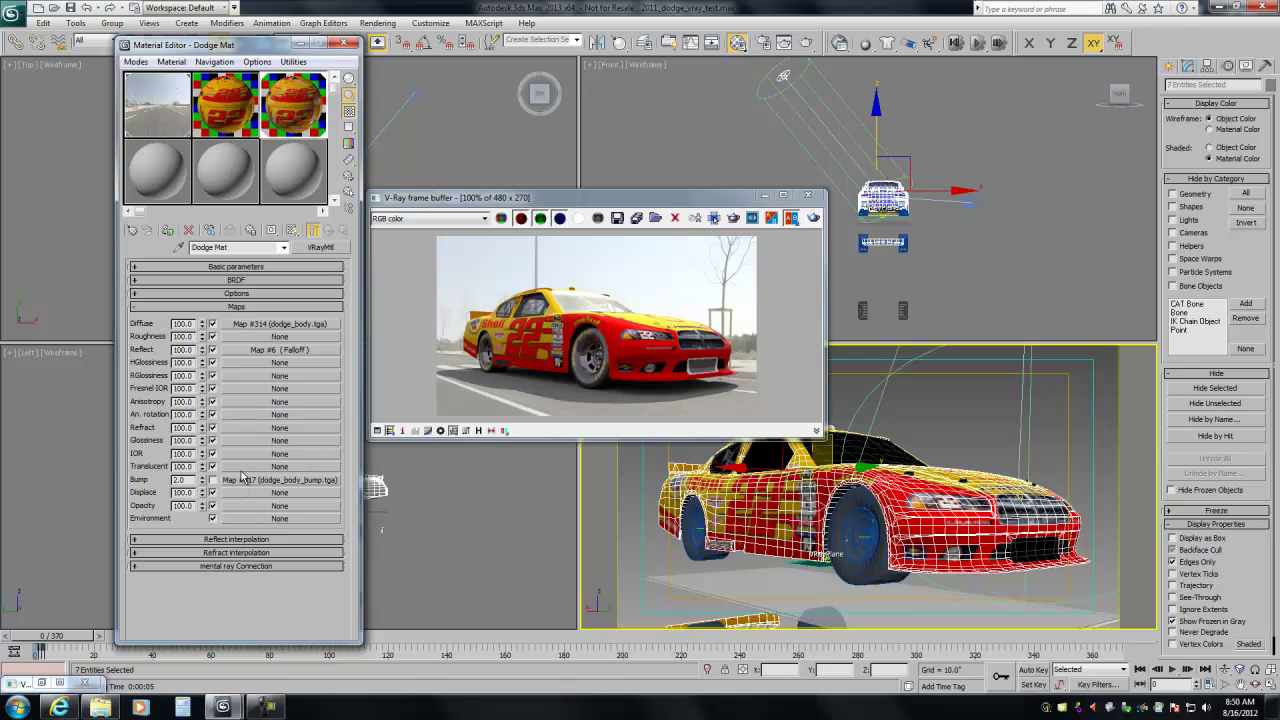
drag(240, 468, 245, 481)
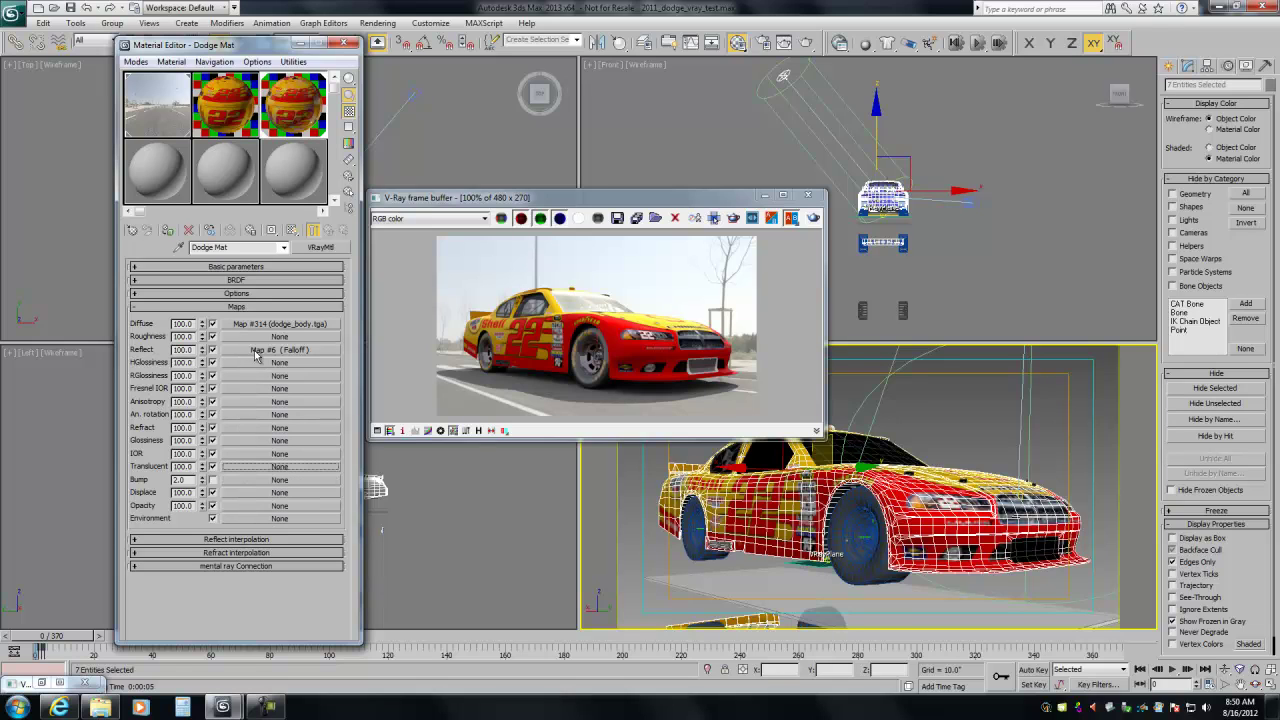
click(254, 351)
click(290, 325)
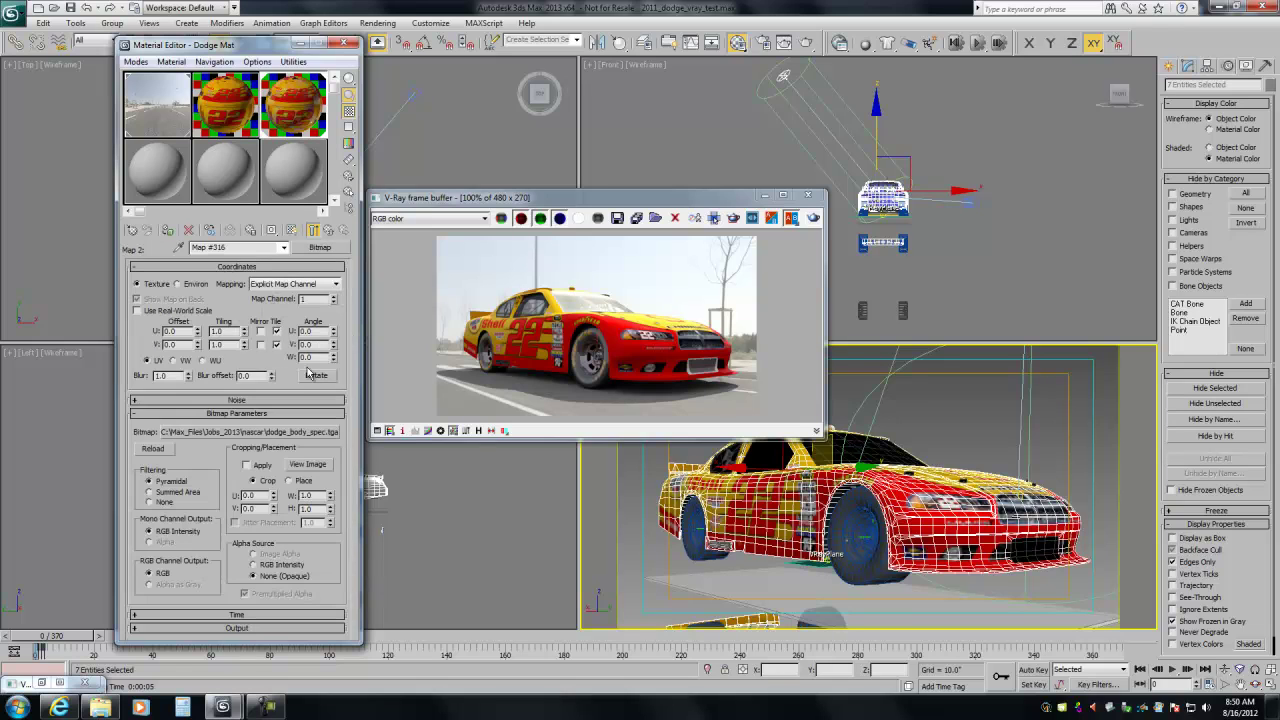
click(298, 463)
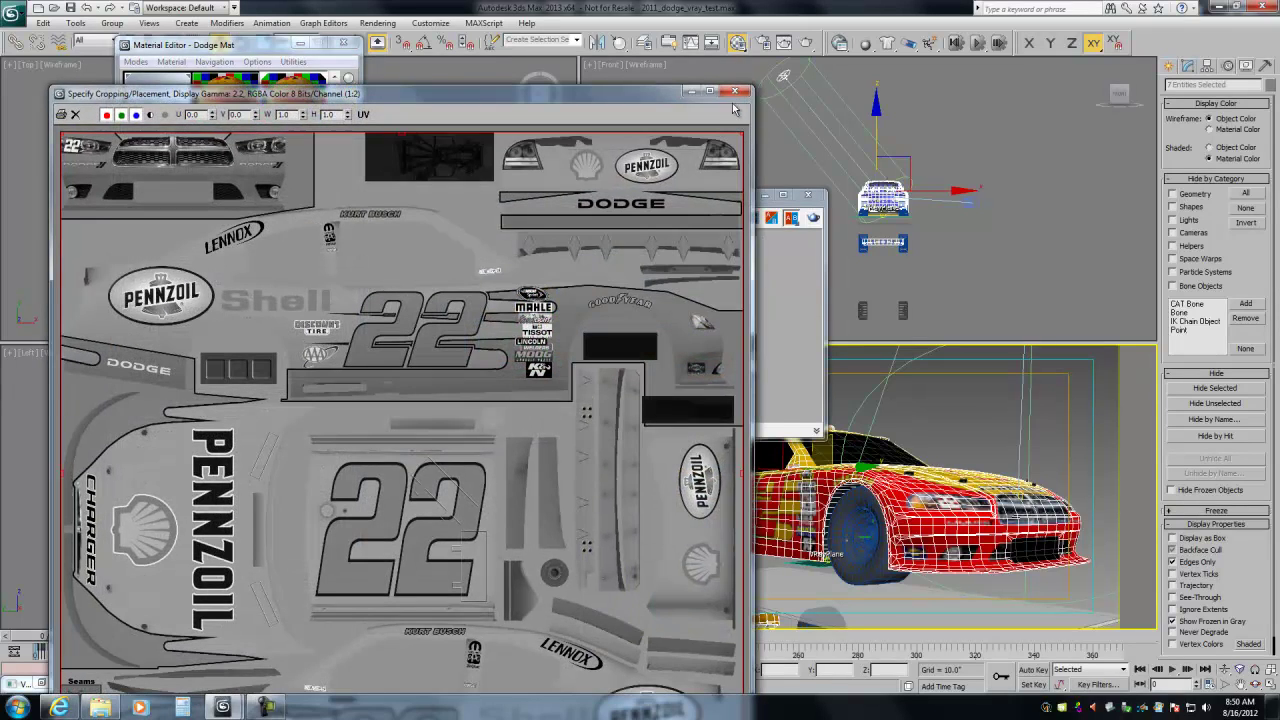
click(735, 91)
click(327, 232)
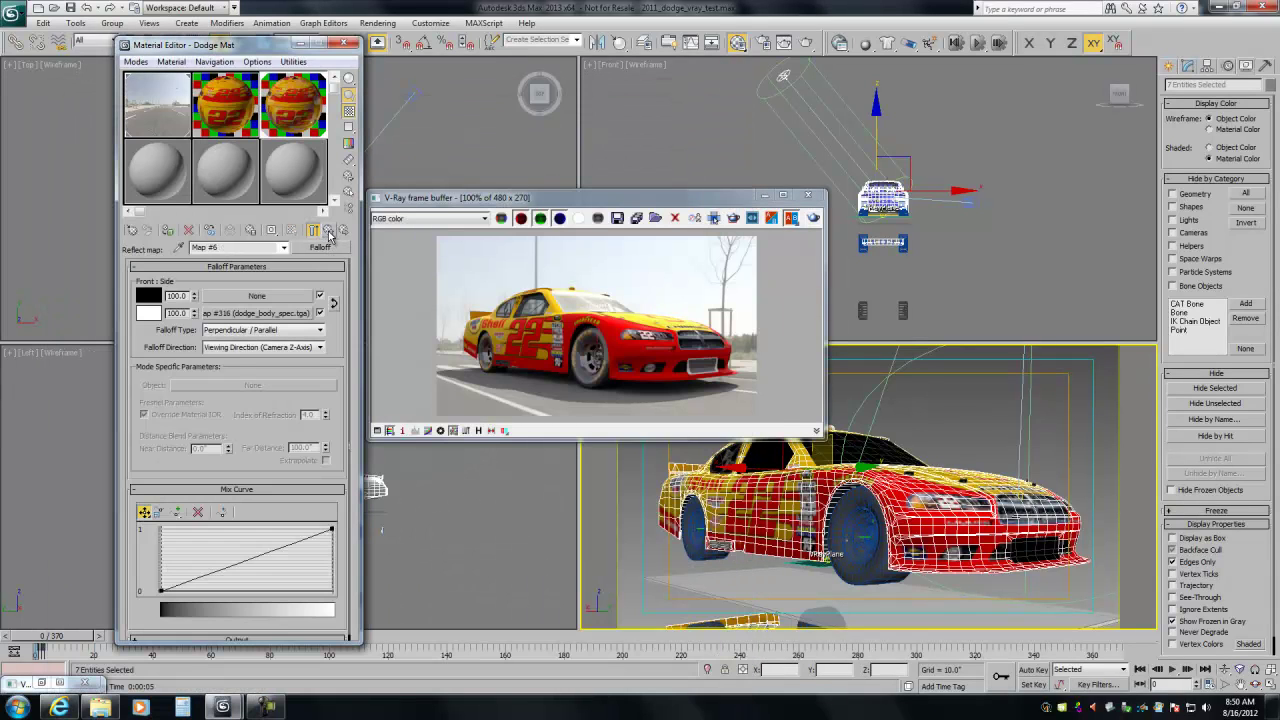
click(329, 234)
Try Fresnel reflections on the library's Dodge Mat, compare the effect in an enlarged sample preview, and turn them off again
click(257, 268)
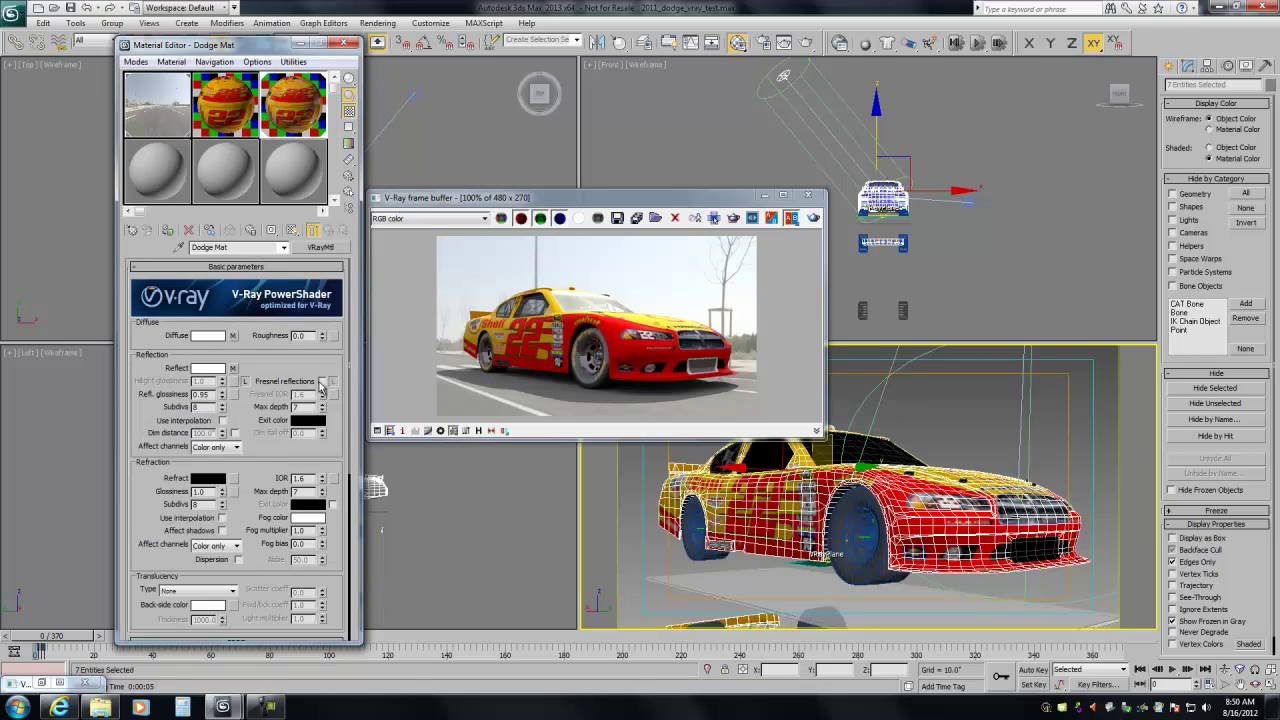
click(321, 382)
double_click(300, 112)
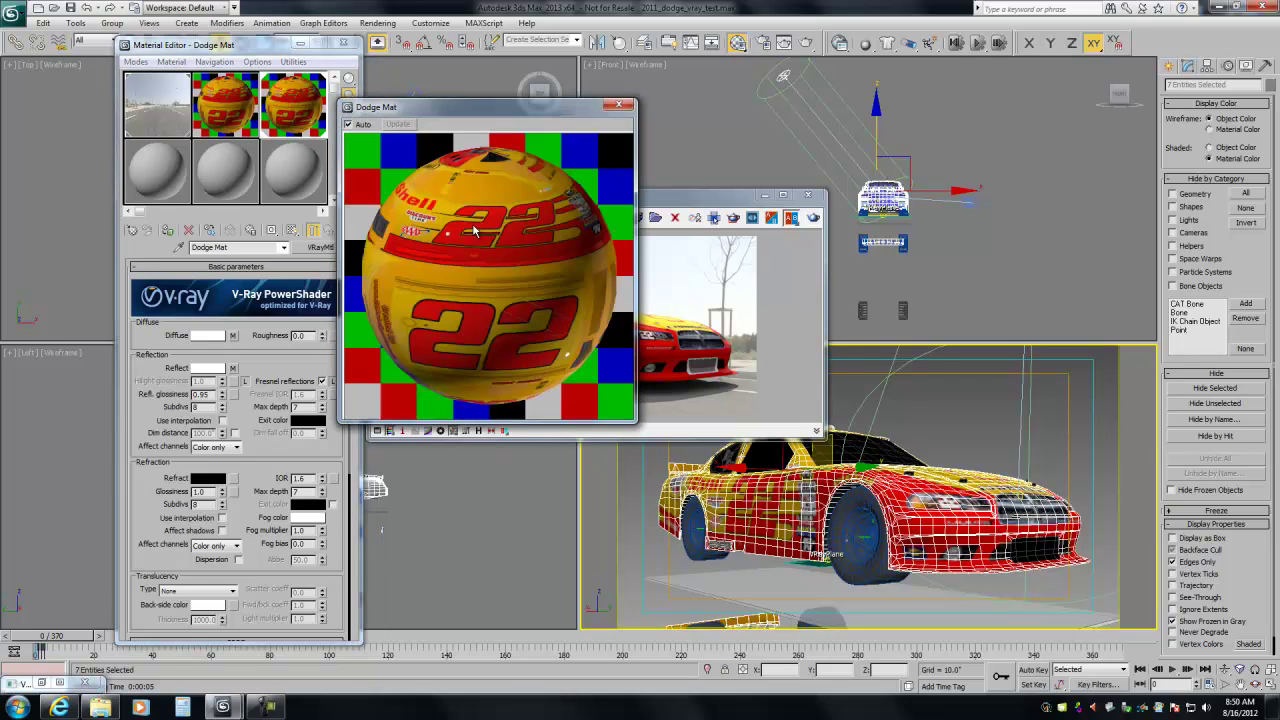
drag(489, 116, 544, 108)
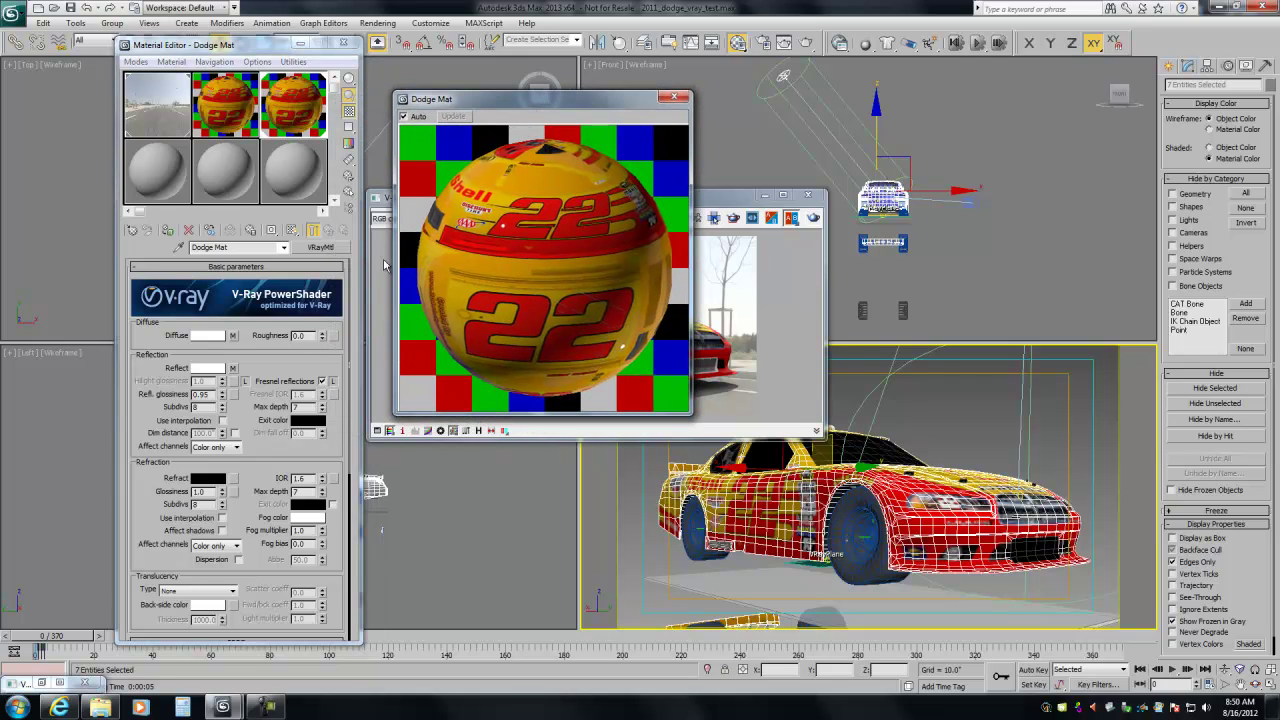
click(321, 382)
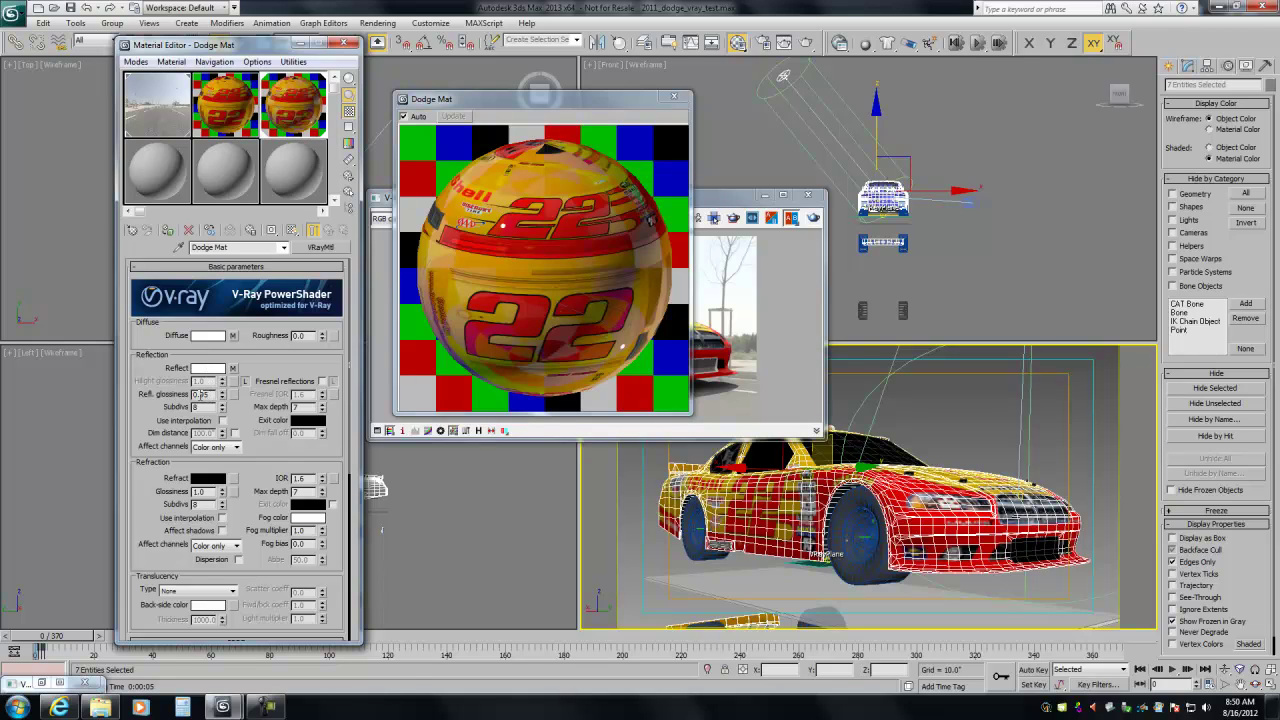
Render the camera view with Dodge Mat's reflection glossiness at 1.0, and render it again with the glossiness set to 0.95
drag(222, 397, 225, 340)
click(813, 219)
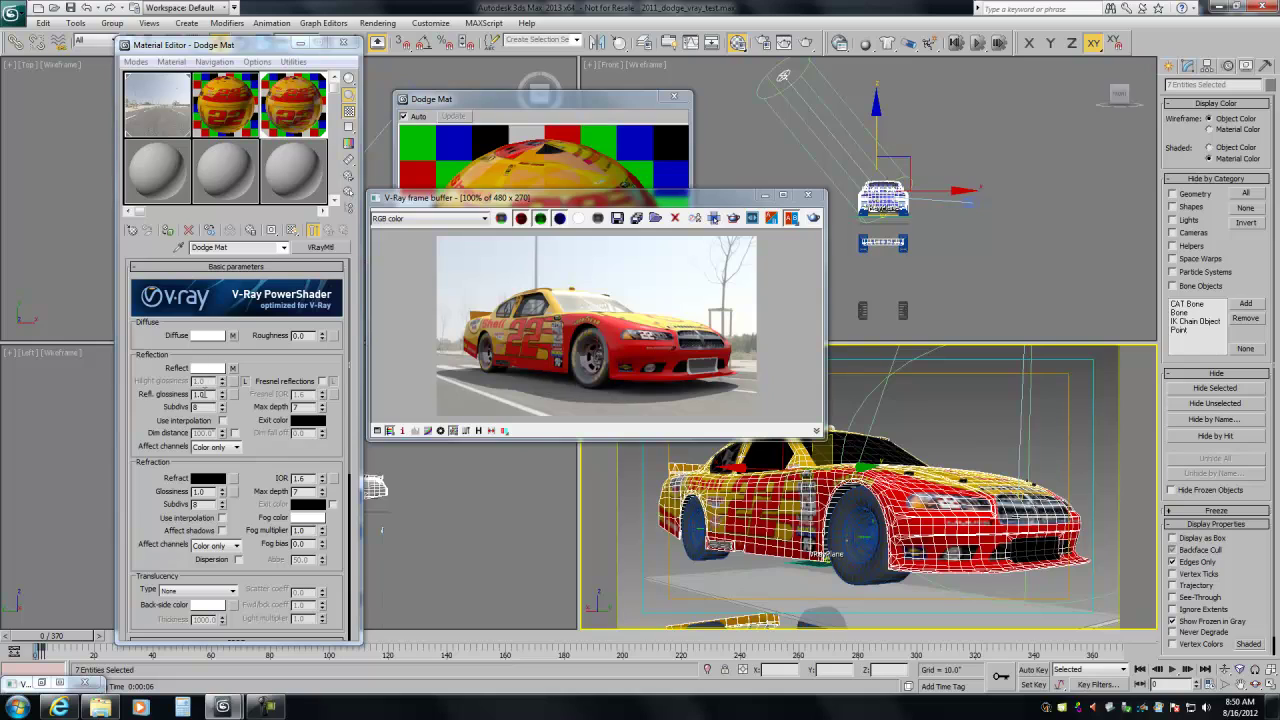
drag(204, 394, 172, 399)
text(.95)
key(Return)
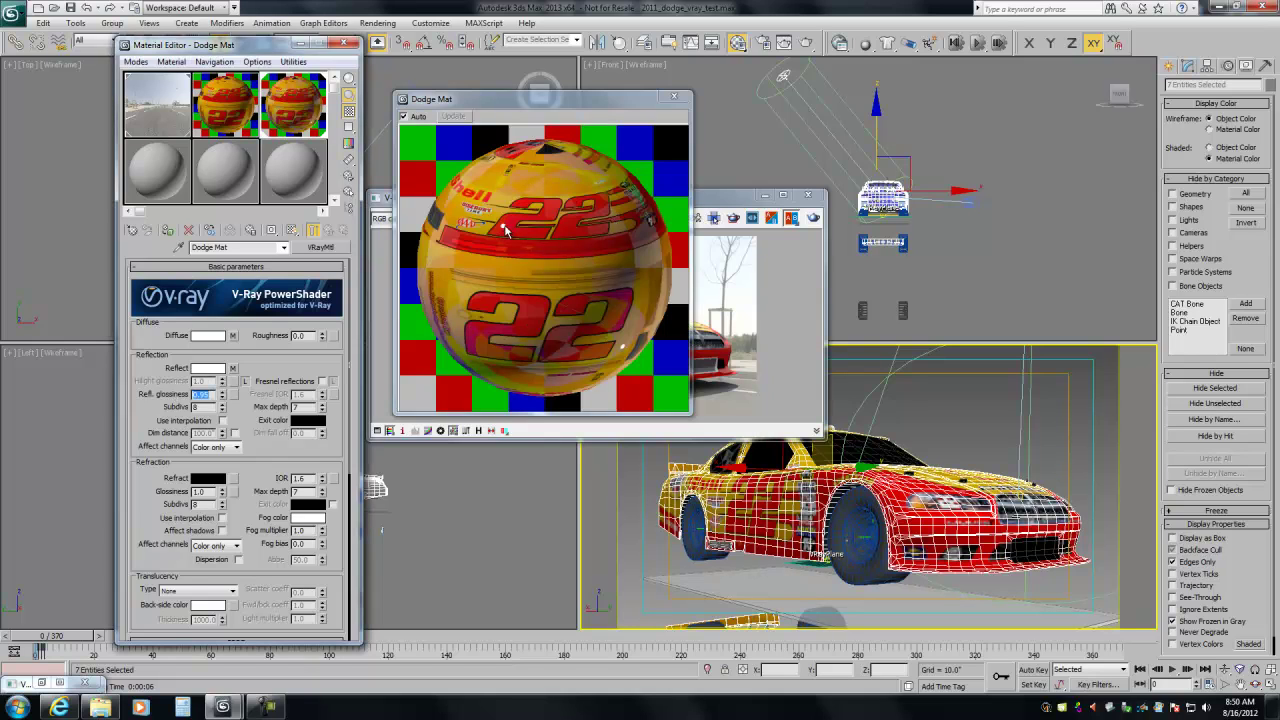
click(813, 218)
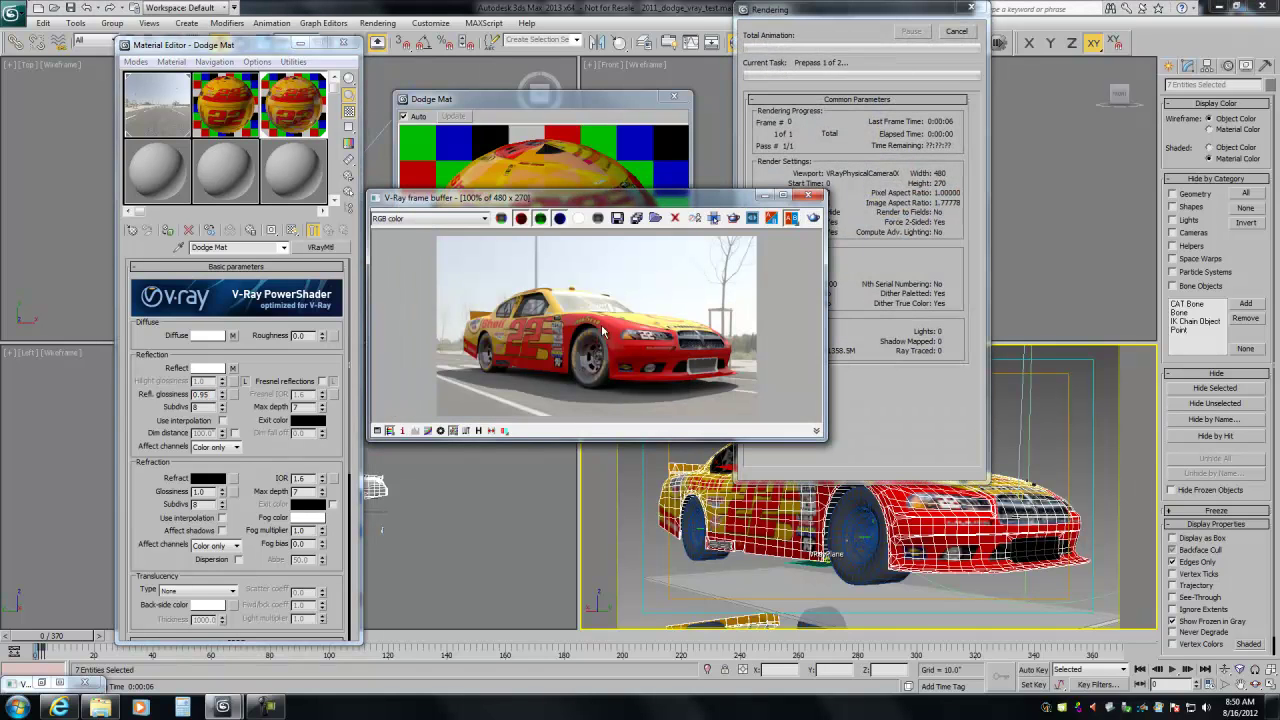
Inspect the car's body paint up close in the render, and close the sample preview, frame buffer and Material Editor
scroll(620, 366, up, 1)
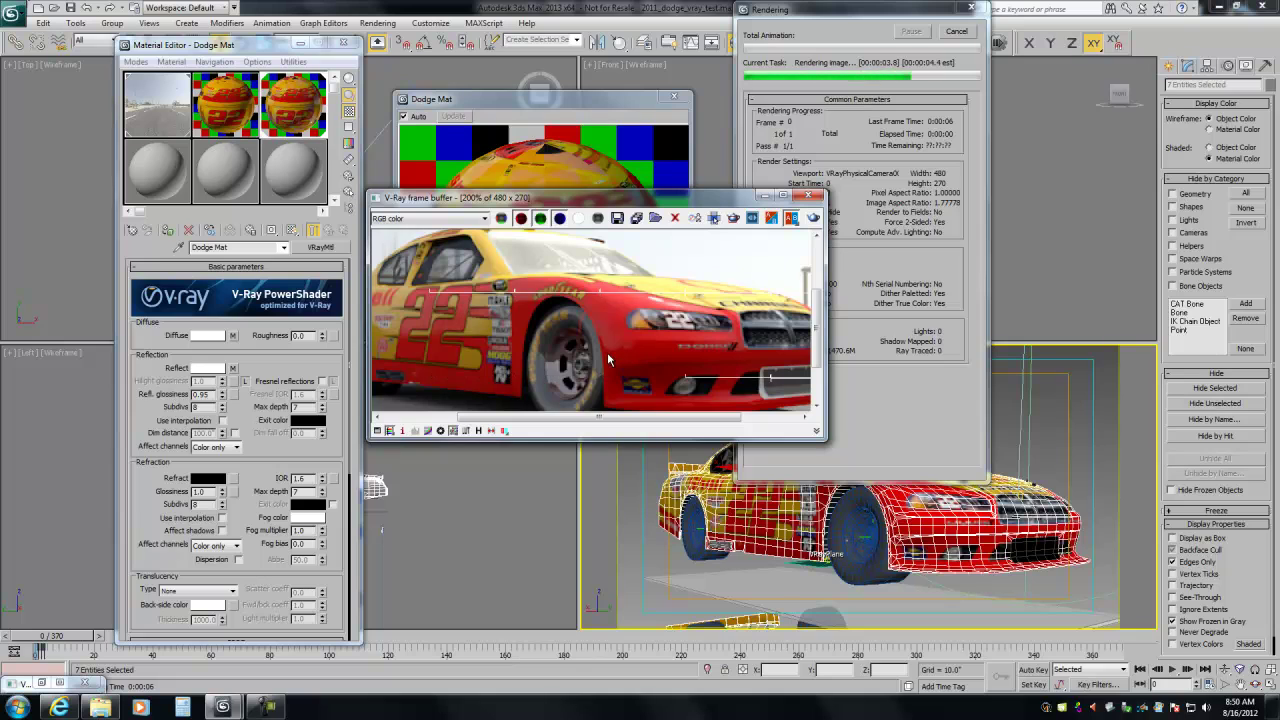
scroll(620, 343, down, 1)
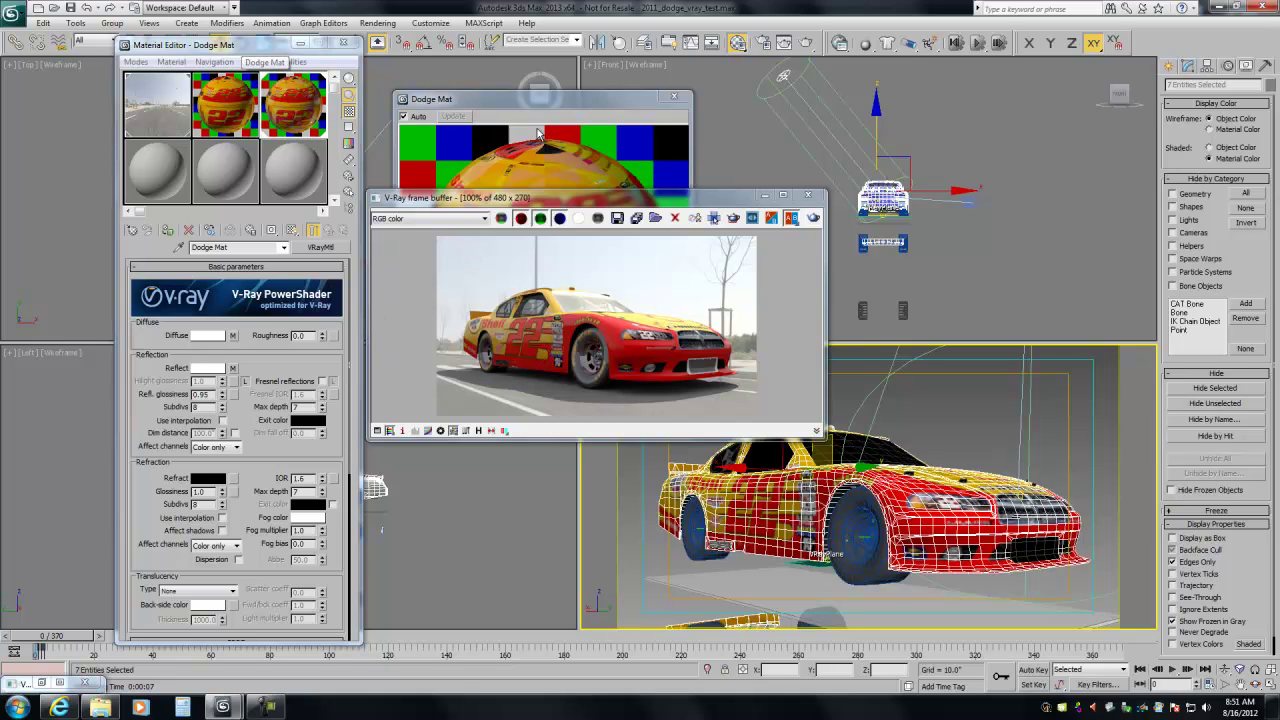
click(674, 97)
click(813, 196)
key(m)
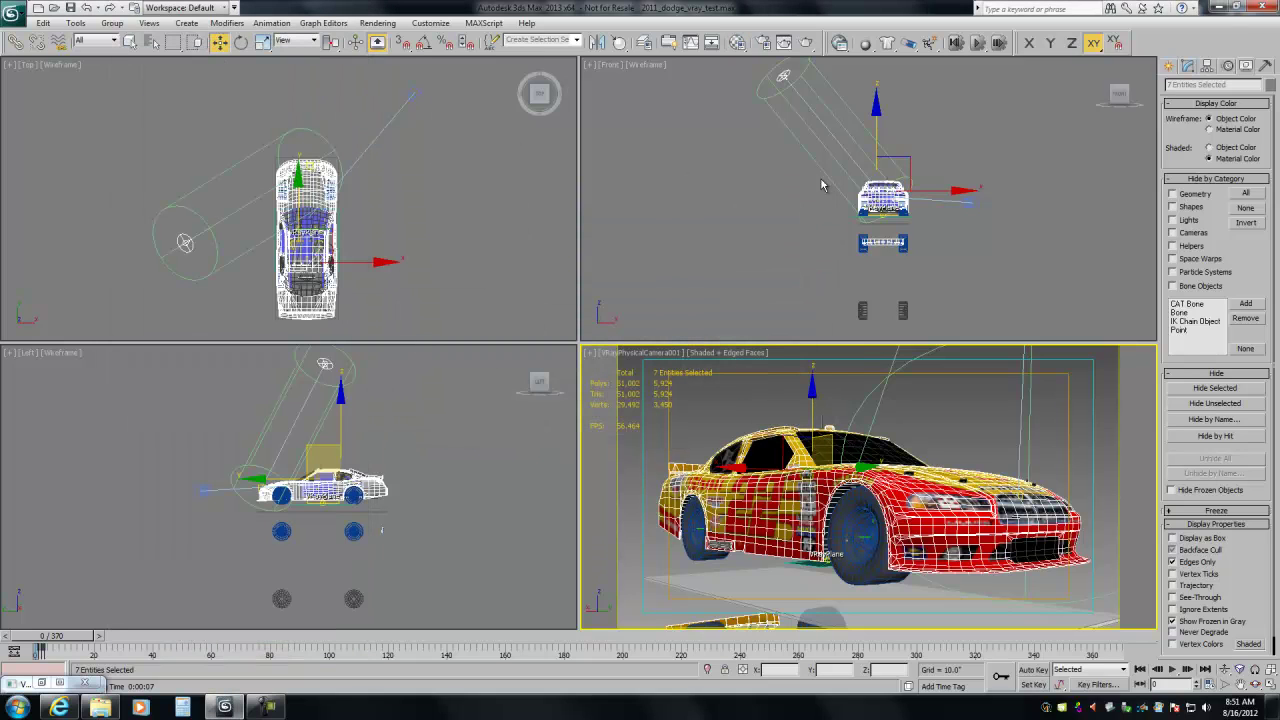
Select VRayPlane001 from the scene's object list and check its modifiable parameters
click(1187, 66)
key(h)
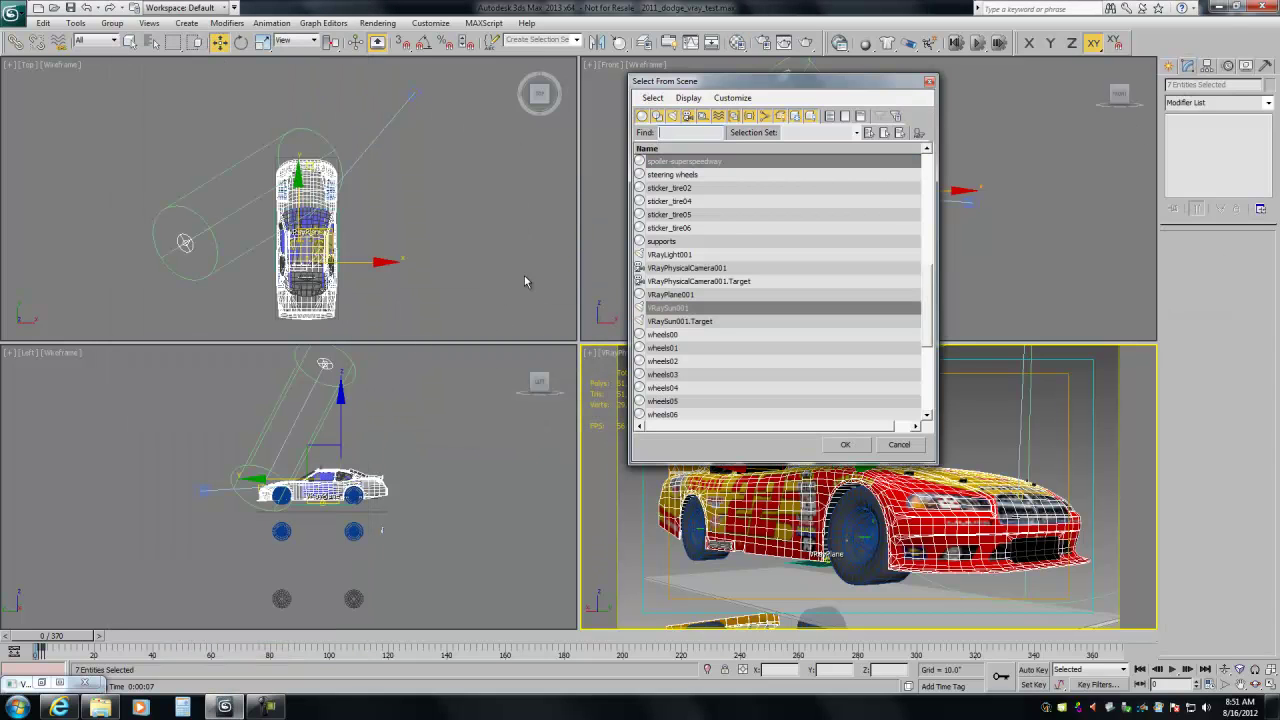
click(682, 295)
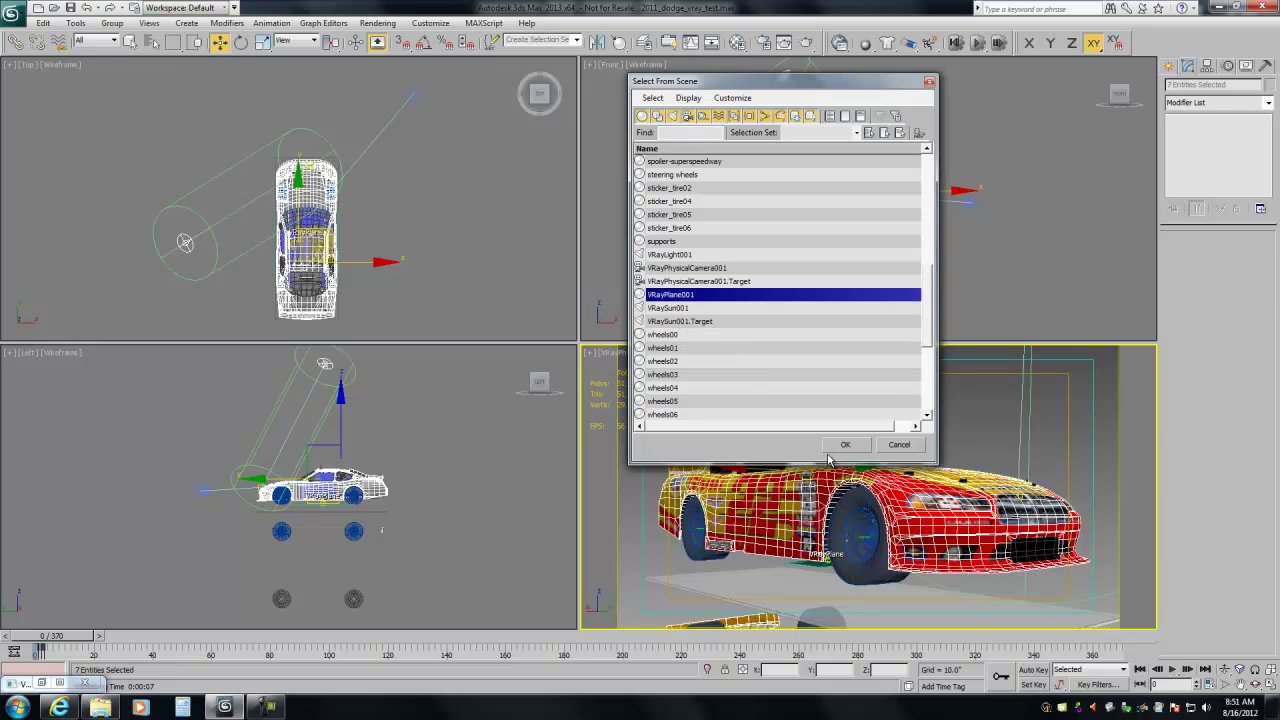
click(843, 445)
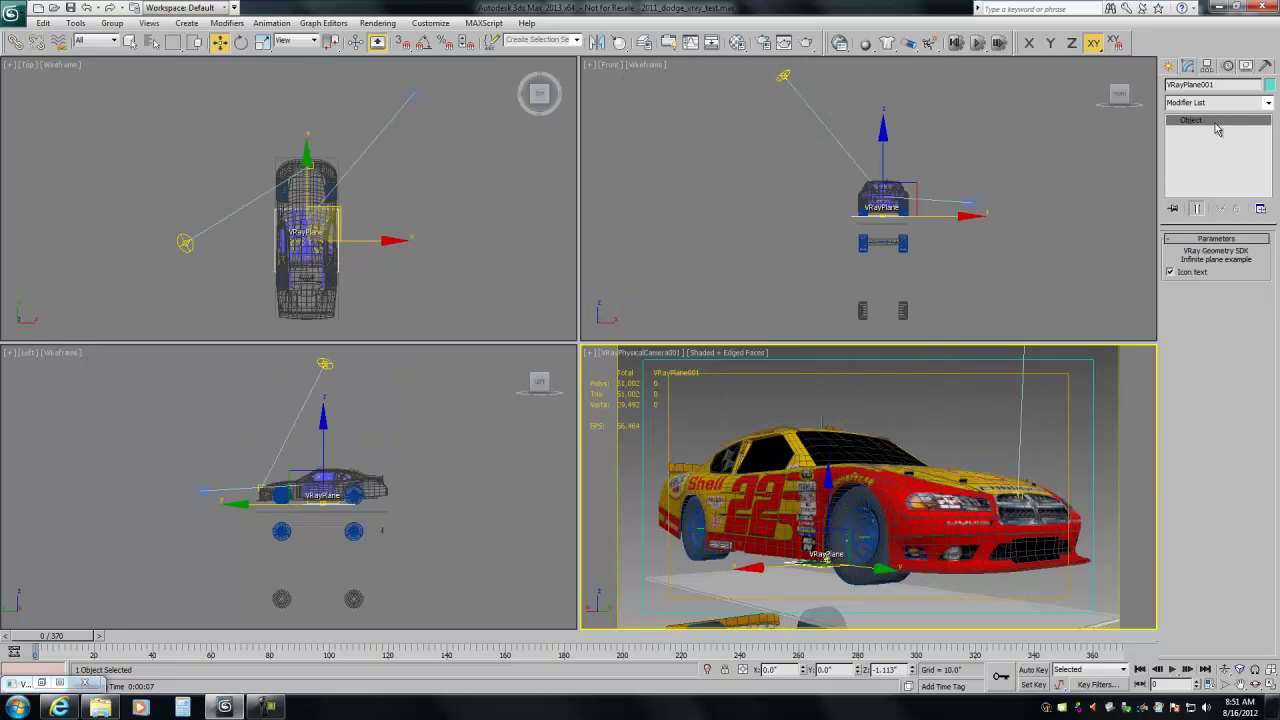
Select the dome light VRayLight001 and assign the VRayHDRI Map #316 to its texture slot as an instance
key(h)
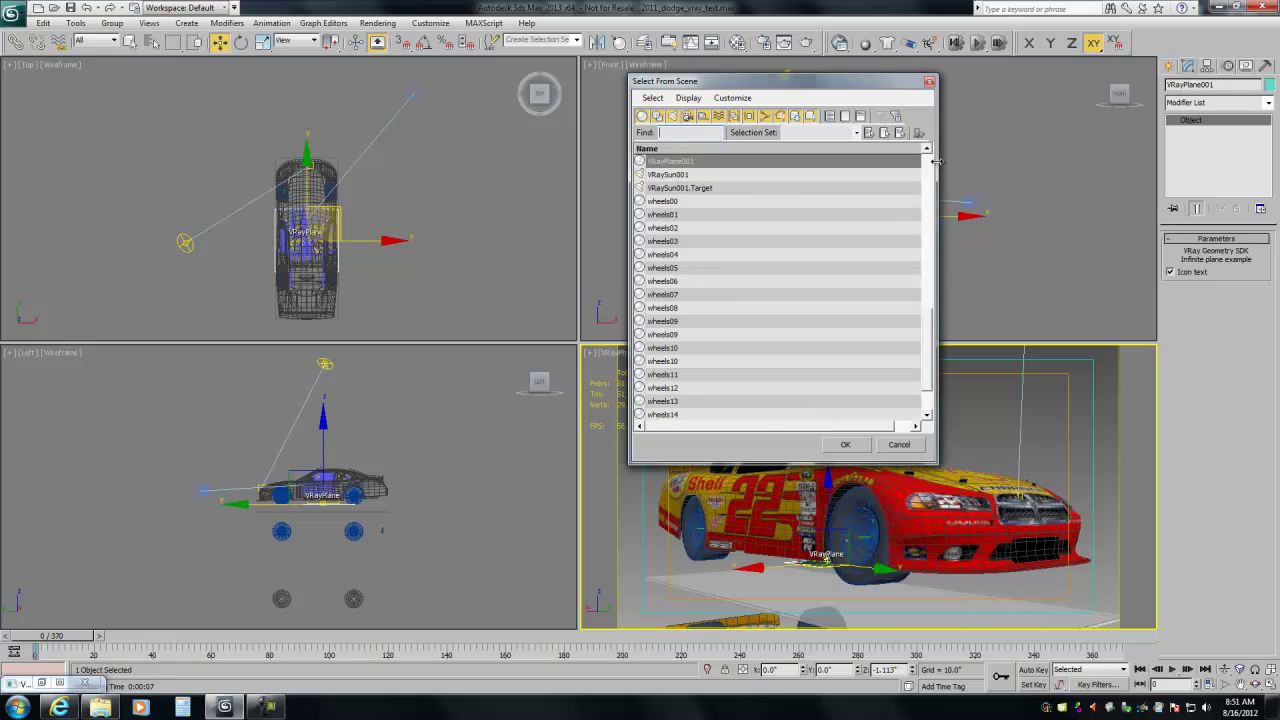
scroll(928, 152, up, 2)
click(686, 176)
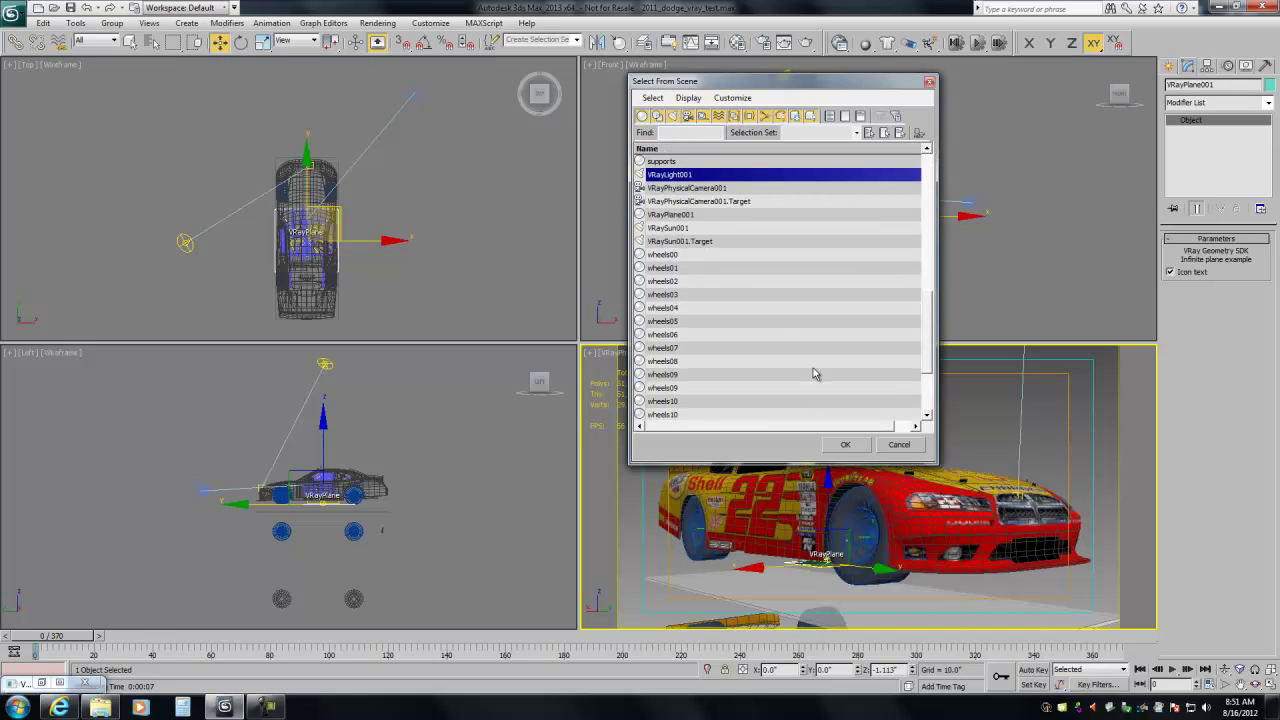
click(843, 446)
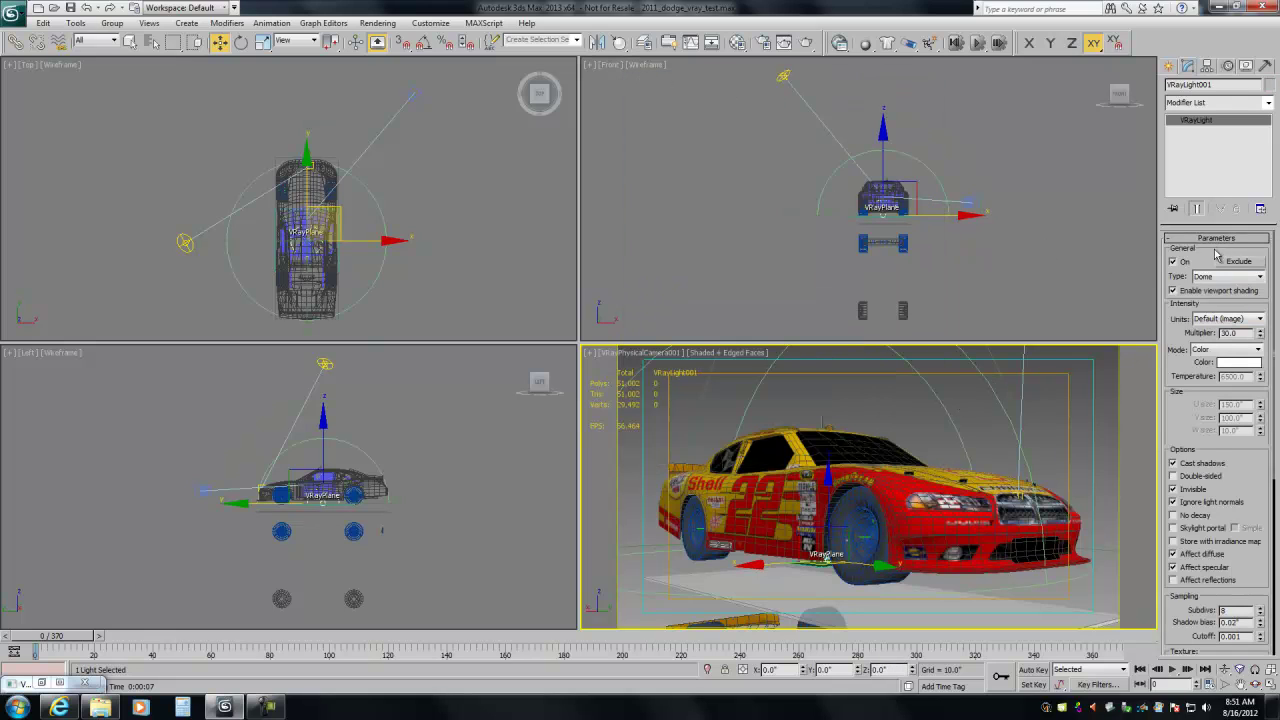
scroll(1191, 474, down, 5)
click(737, 42)
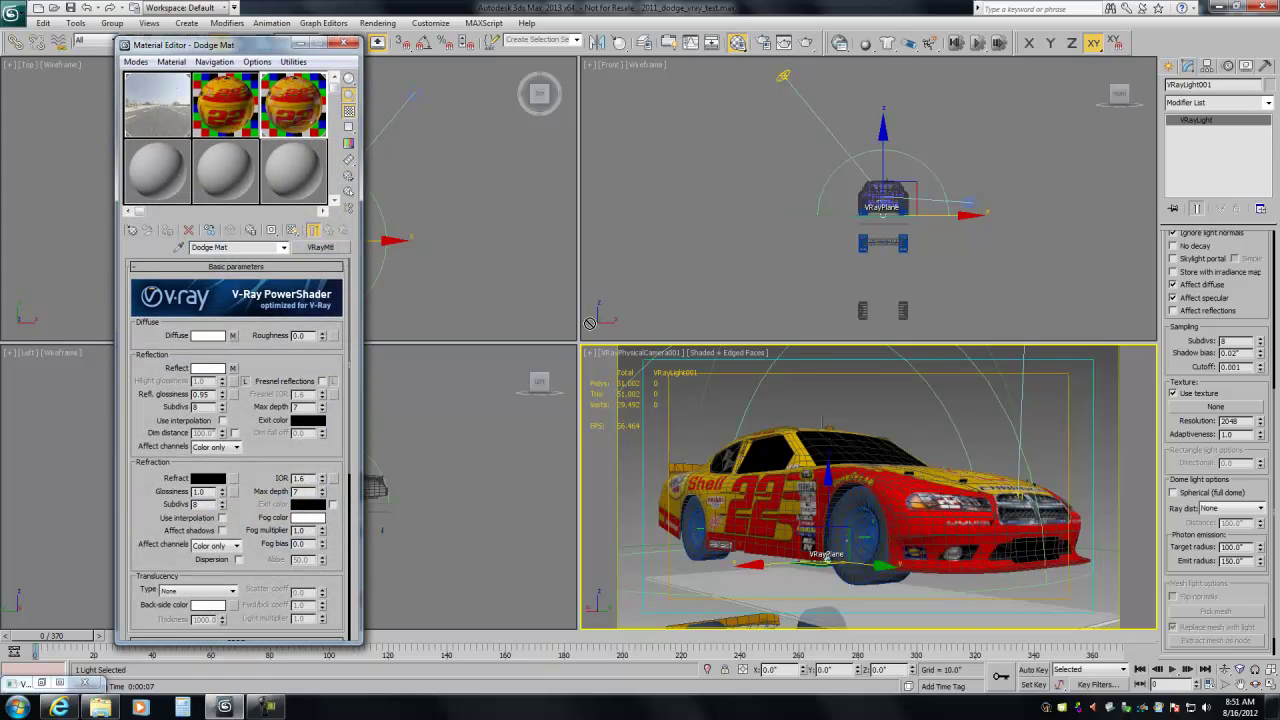
drag(1193, 428, 1215, 406)
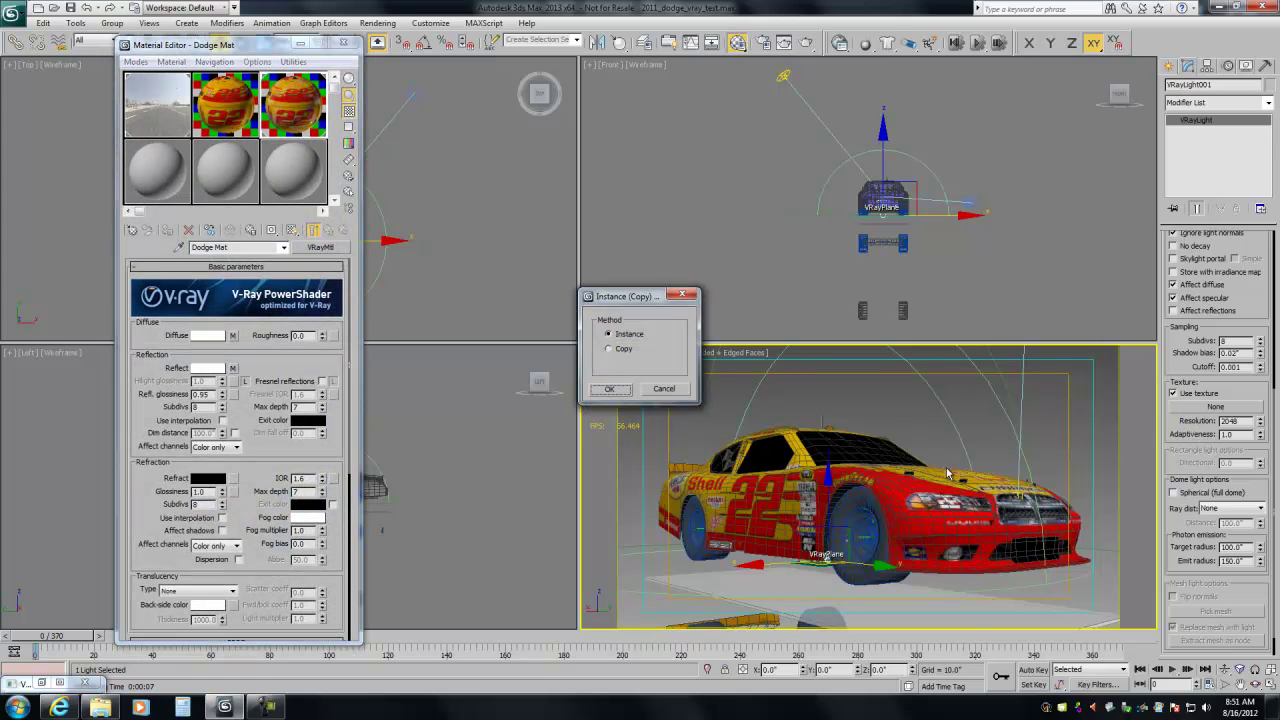
click(611, 390)
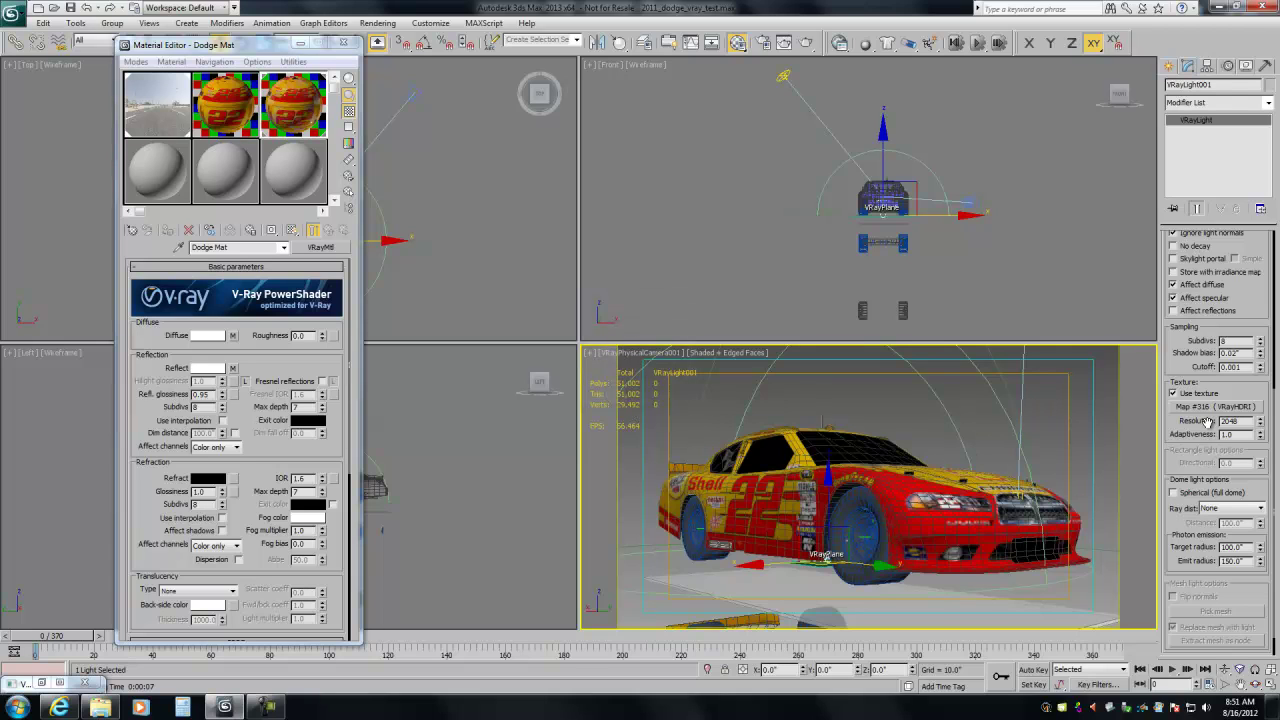
Turn on Affect reflections for the dome light and render the camera view
scroll(1207, 439, up, 1)
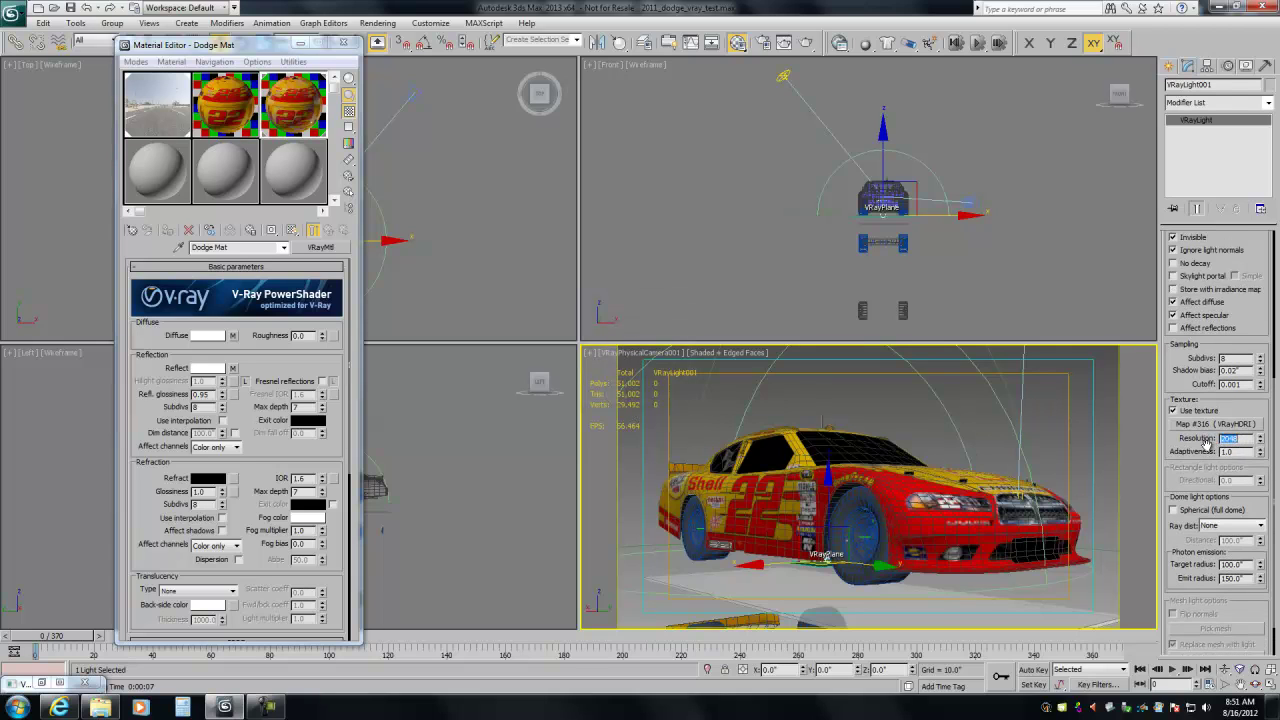
scroll(1208, 446, up, 1)
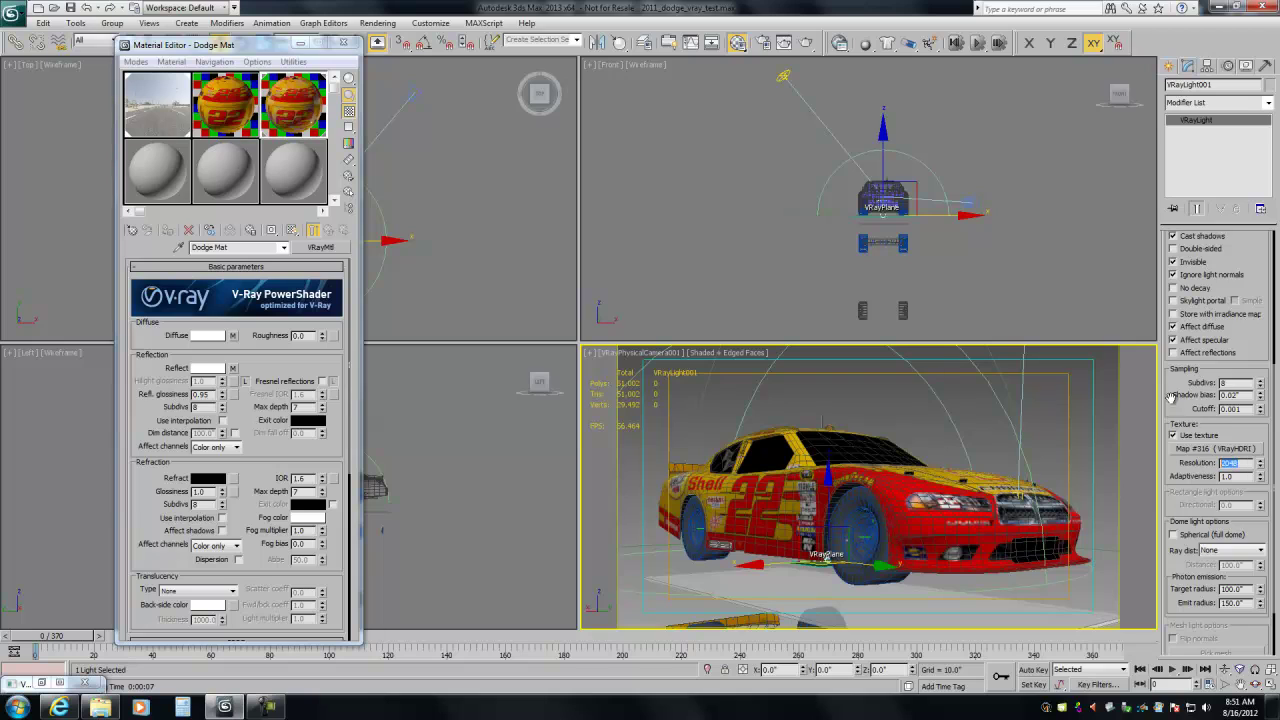
scroll(1180, 400, up, 5)
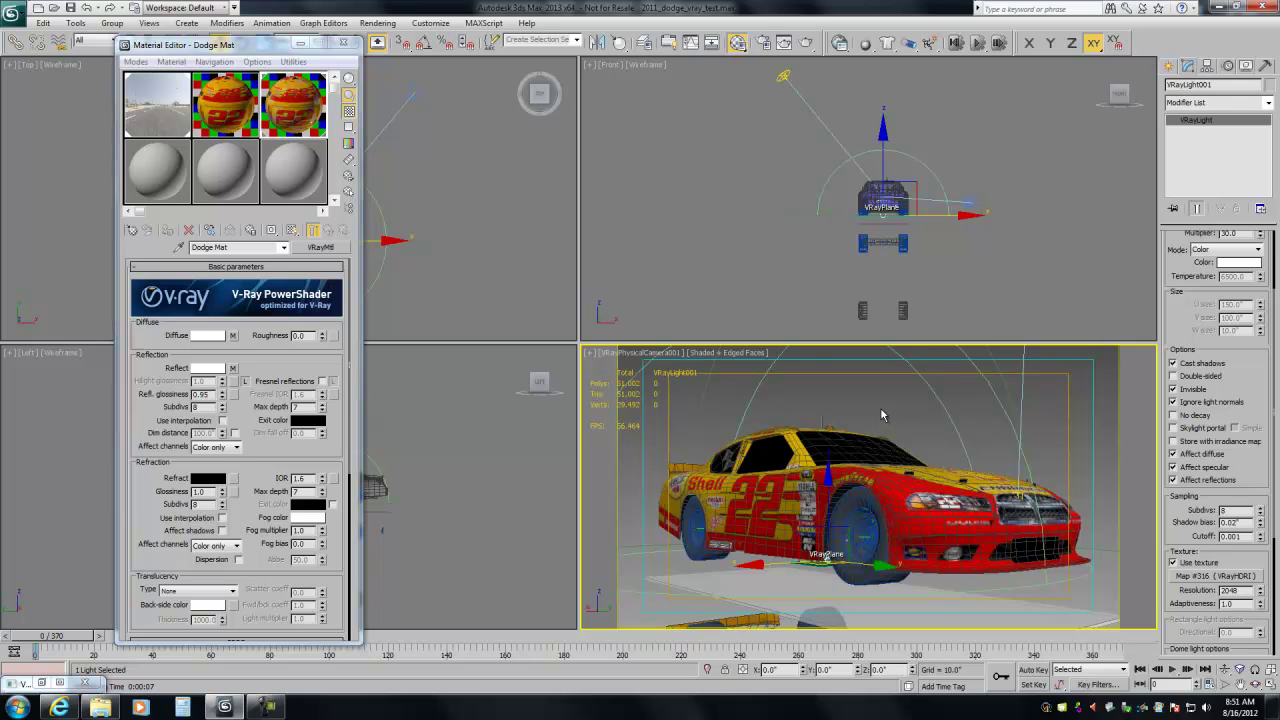
click(806, 45)
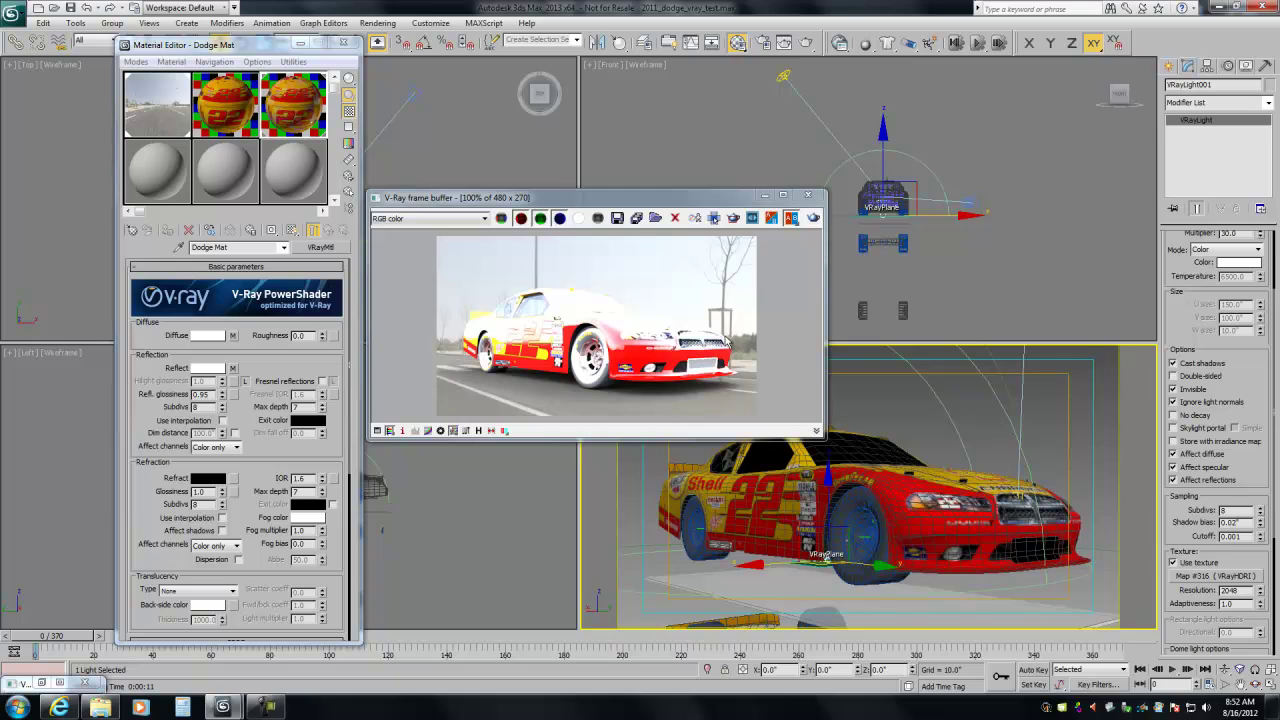
Check the HDRI map's render multiplier, set the dome light's intensity multiplier to 1.0, and render the camera view again
click(160, 108)
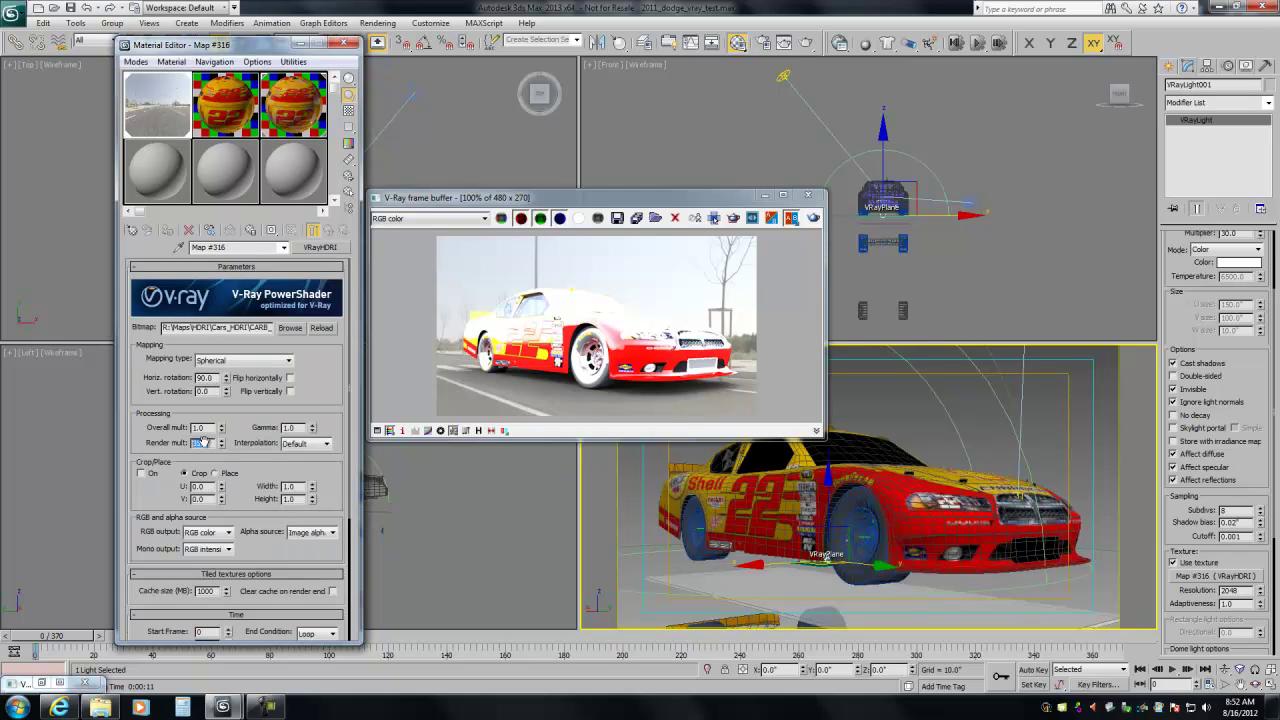
scroll(1197, 300, up, 3)
double_click(1238, 304)
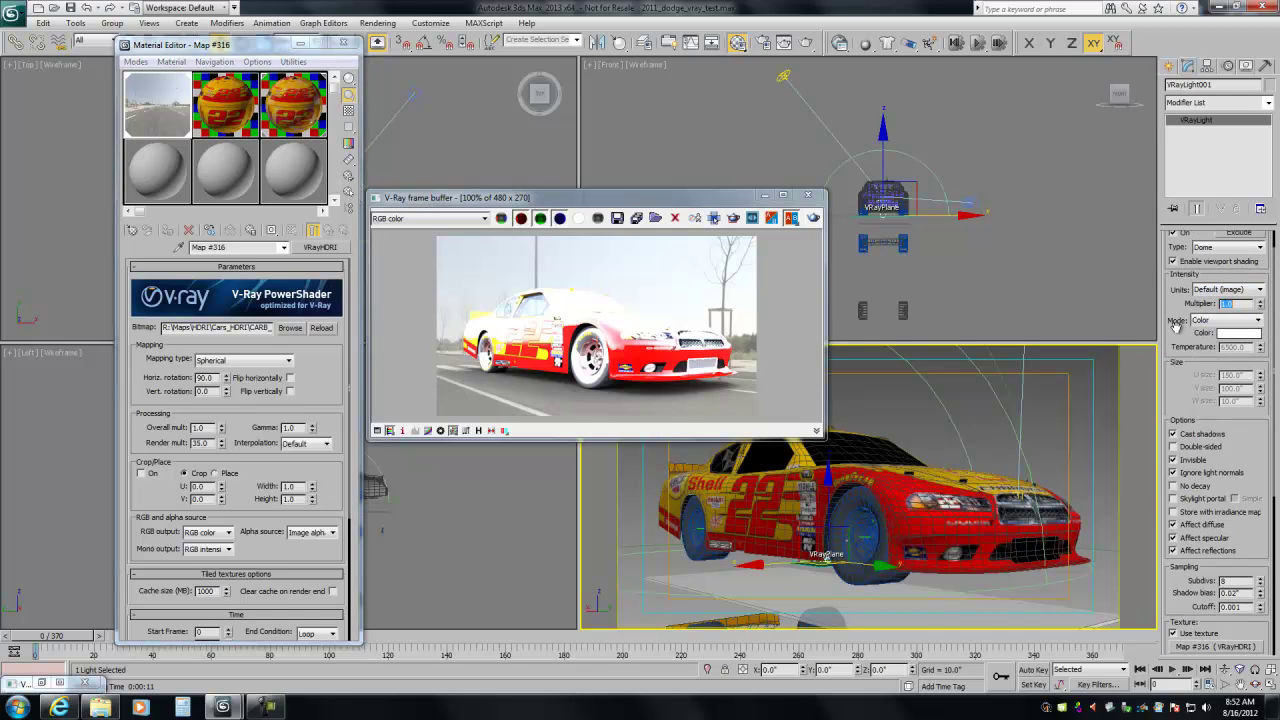
click(814, 219)
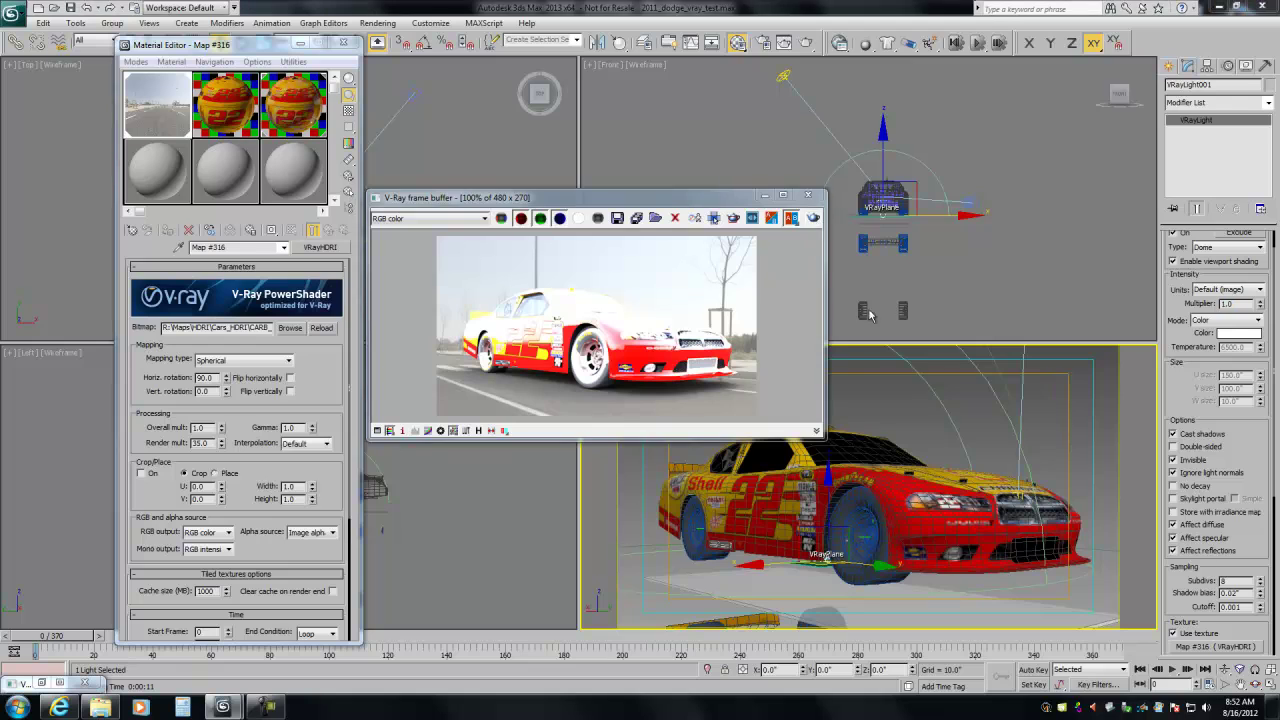
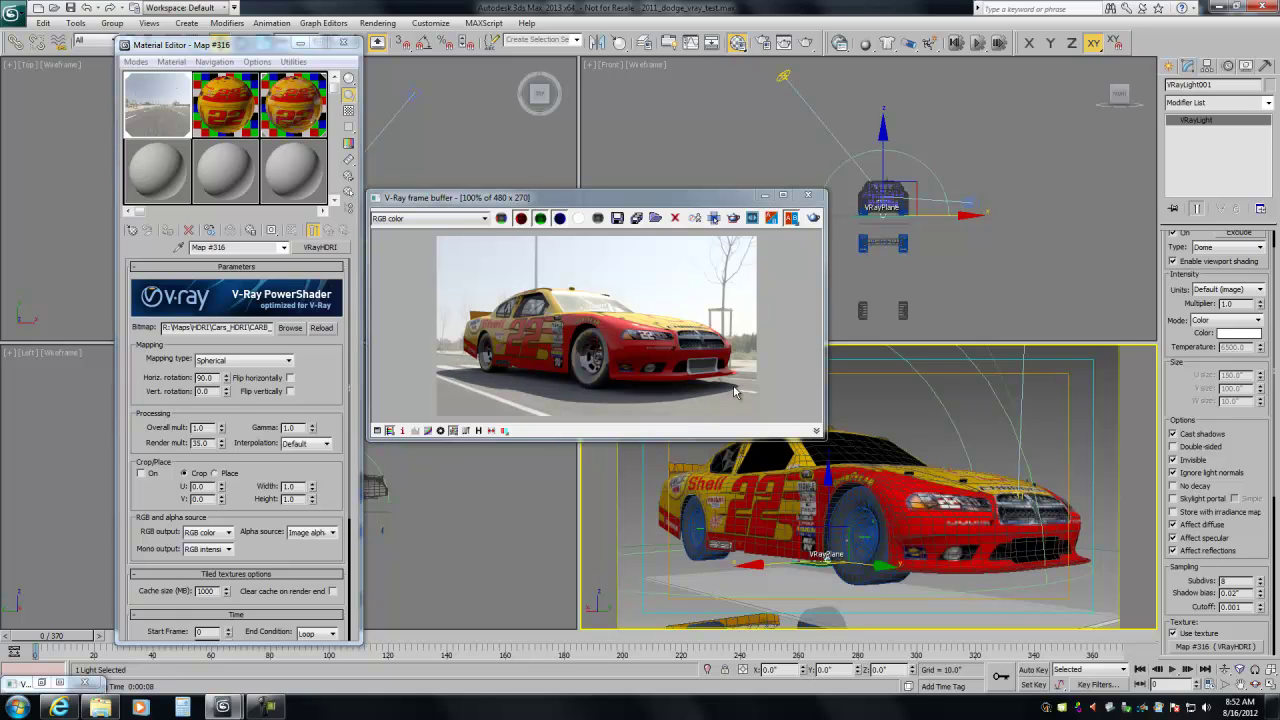
Select VRaySun001, raise its size multiplier to about 4.774 to soften the shadows, and render the camera view
click(783, 76)
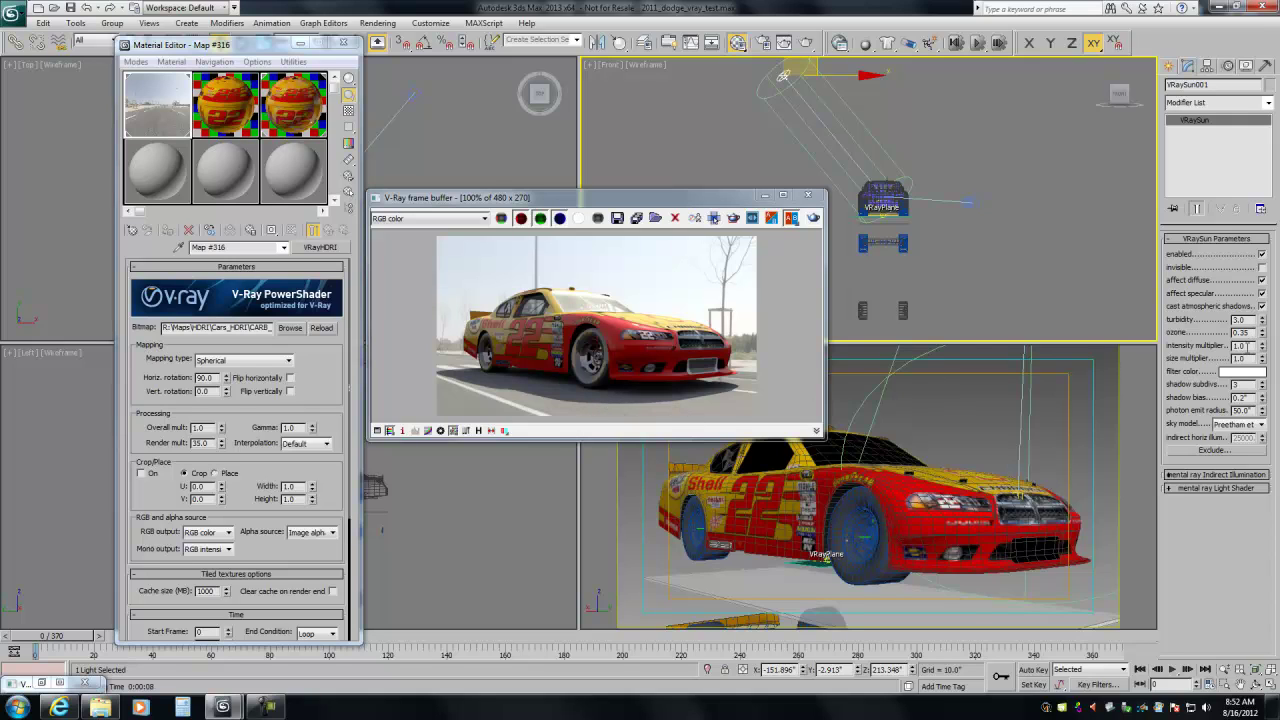
double_click(1240, 358)
drag(1264, 360, 1244, 292)
drag(1266, 360, 1224, 278)
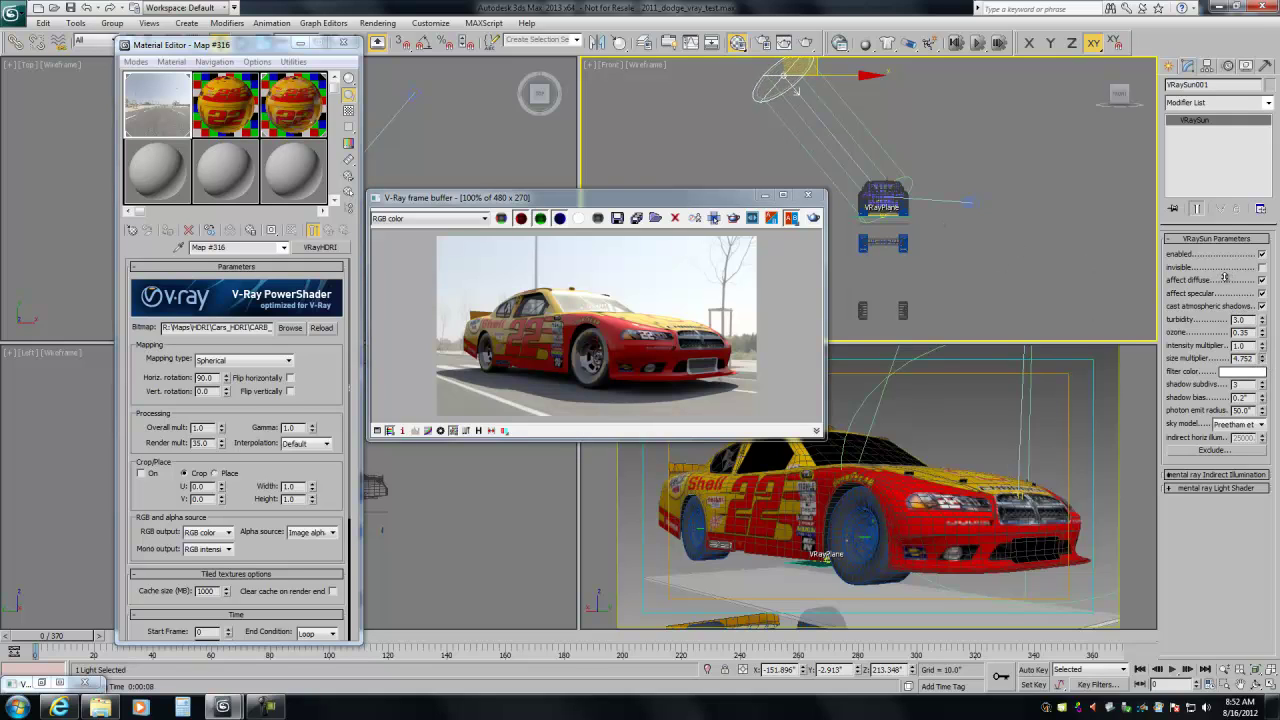
right_click(875, 401)
click(813, 218)
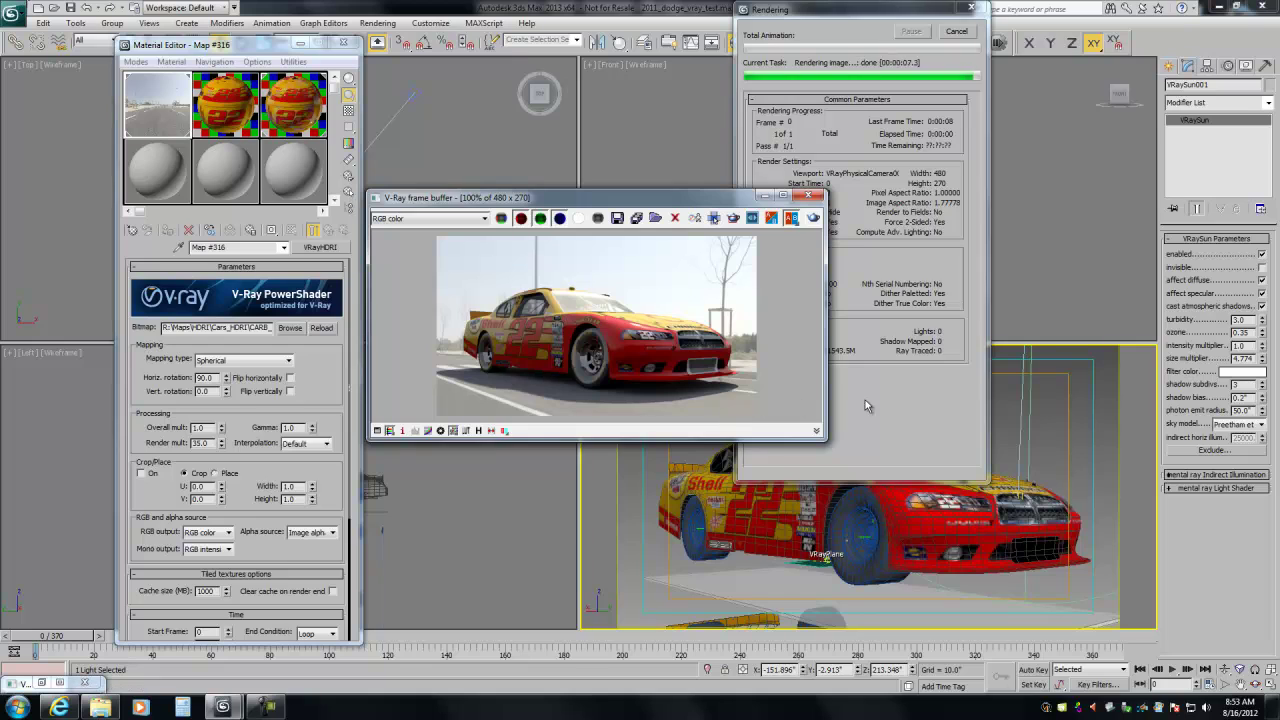
Open VRaySun001's size multiplier for editing
double_click(1240, 359)
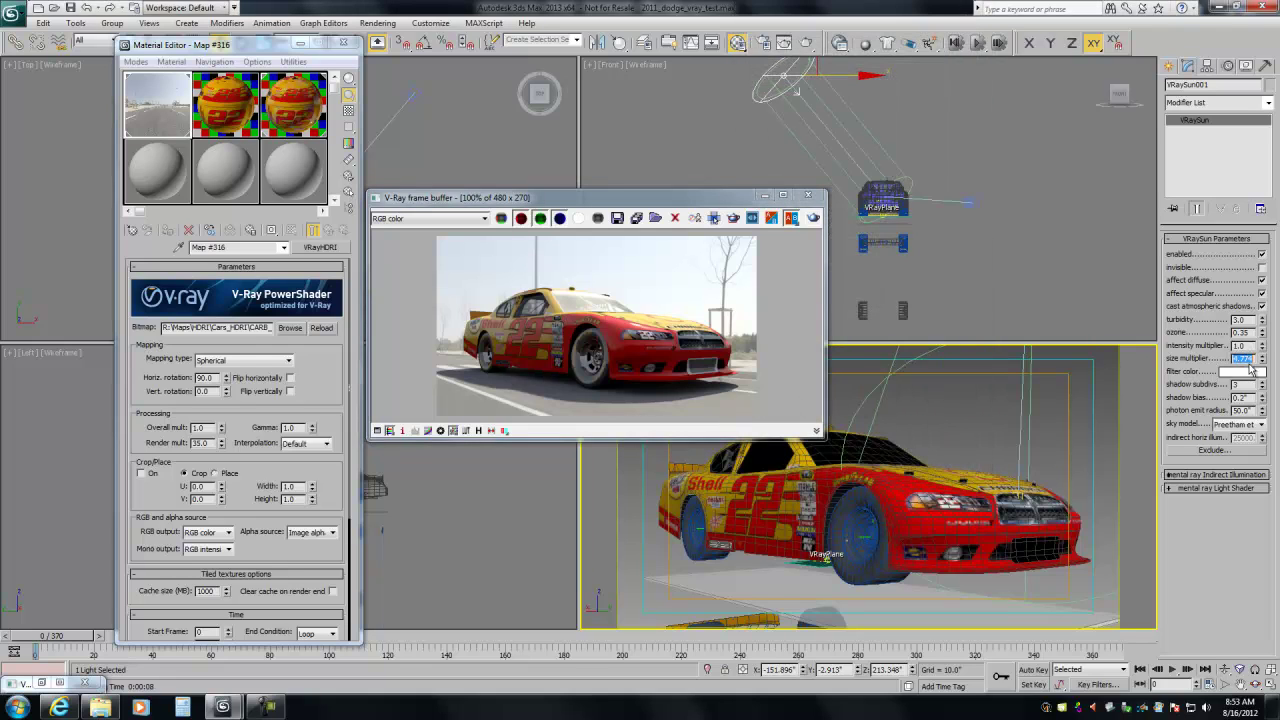
Set the VRaySun size multiplier to 7.0 and render the camera view again
text(7)
key(Return)
click(813, 219)
drag(648, 196, 676, 182)
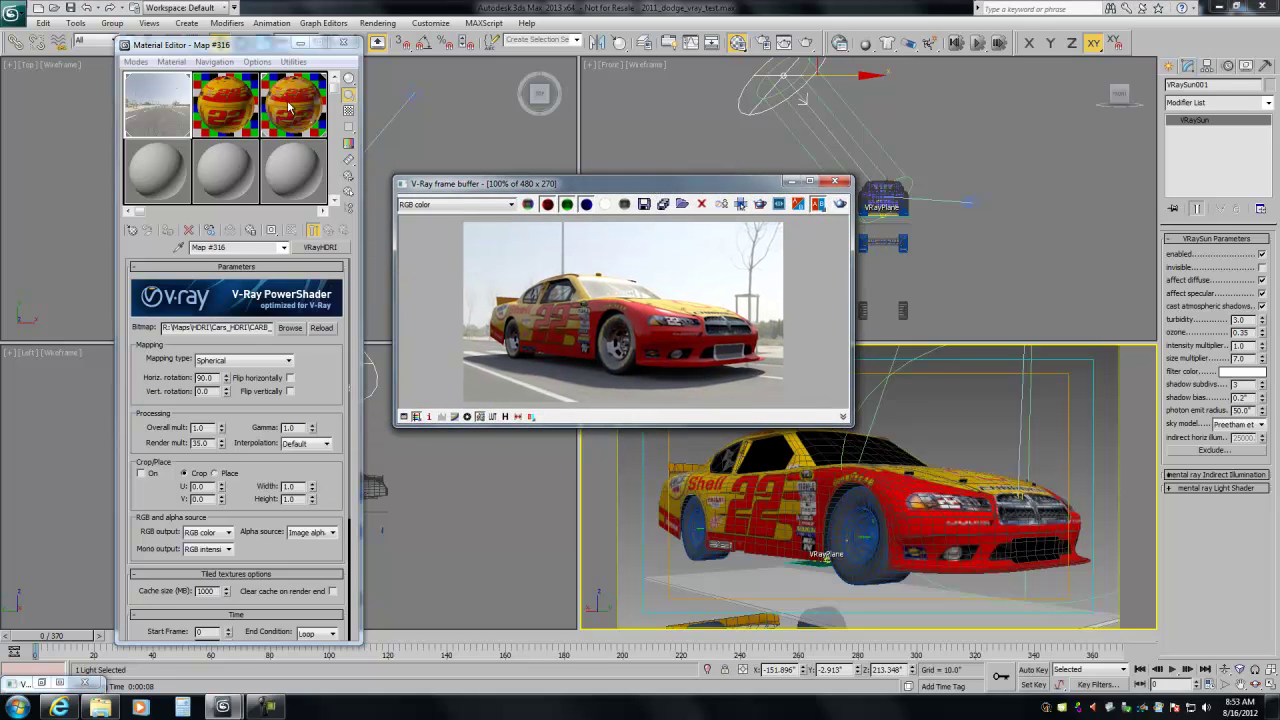
Reset the Material Editor slots and expand the stock_car.mat library in the Material/Map Browser
click(293, 62)
click(212, 141)
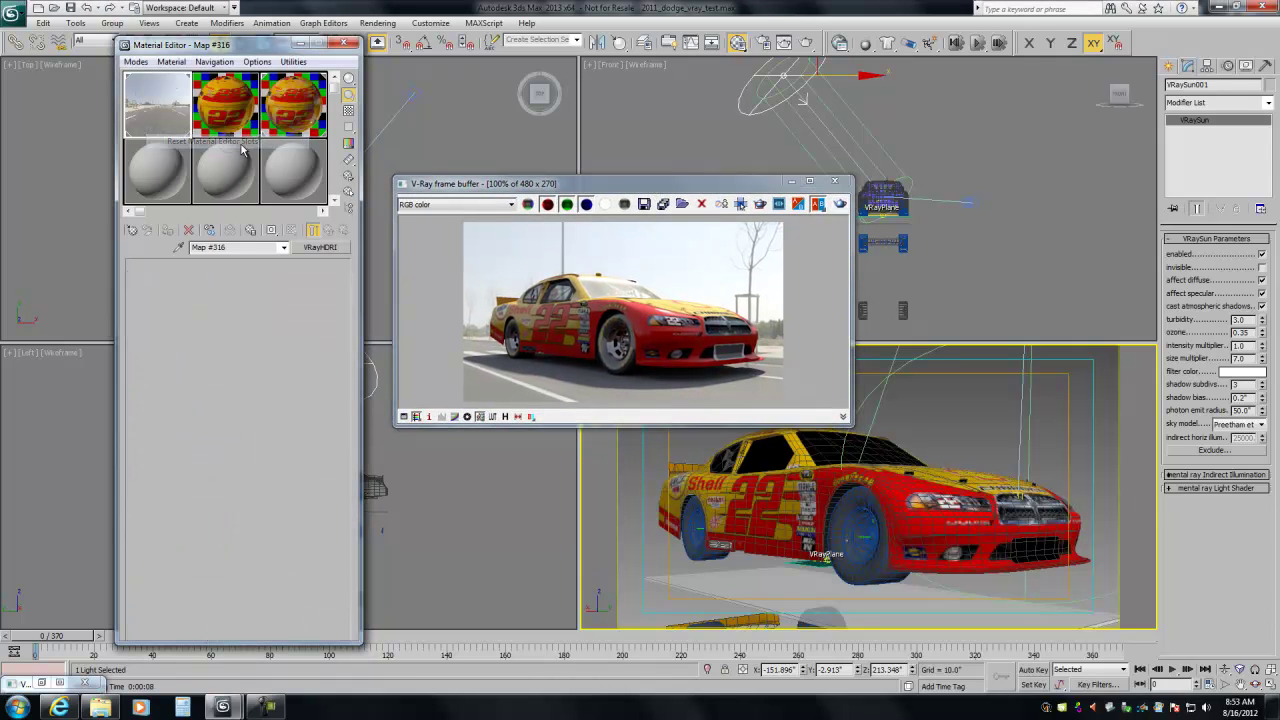
click(131, 230)
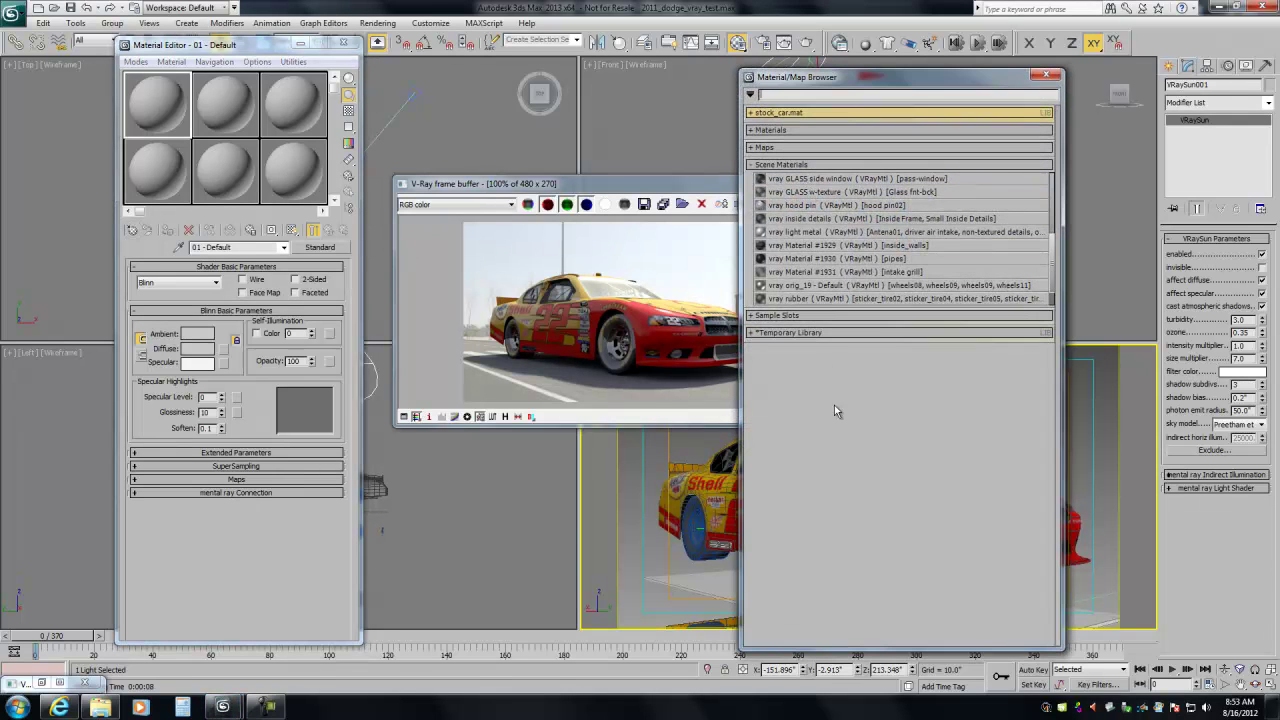
click(790, 164)
click(785, 112)
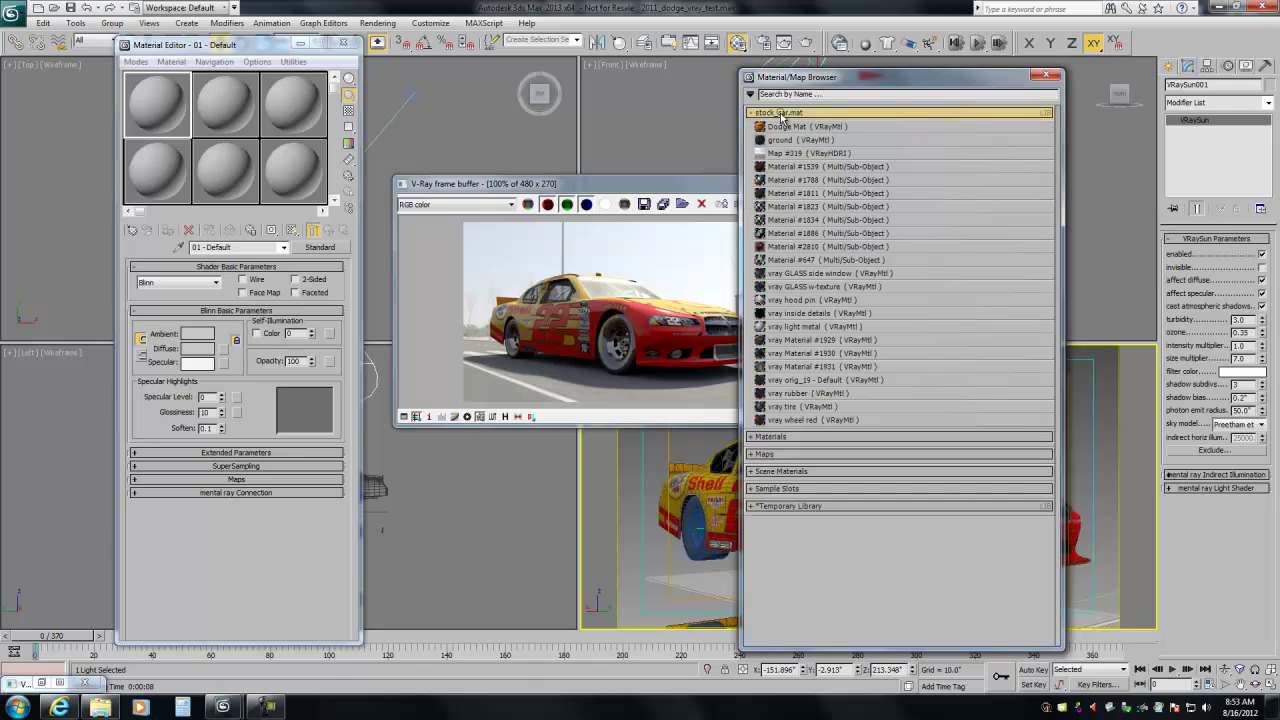
Load the Multi/Sub-Object materials of stock_car.mat one by one, from Material #1539 to Material #647, and put each to the scene
double_click(776, 167)
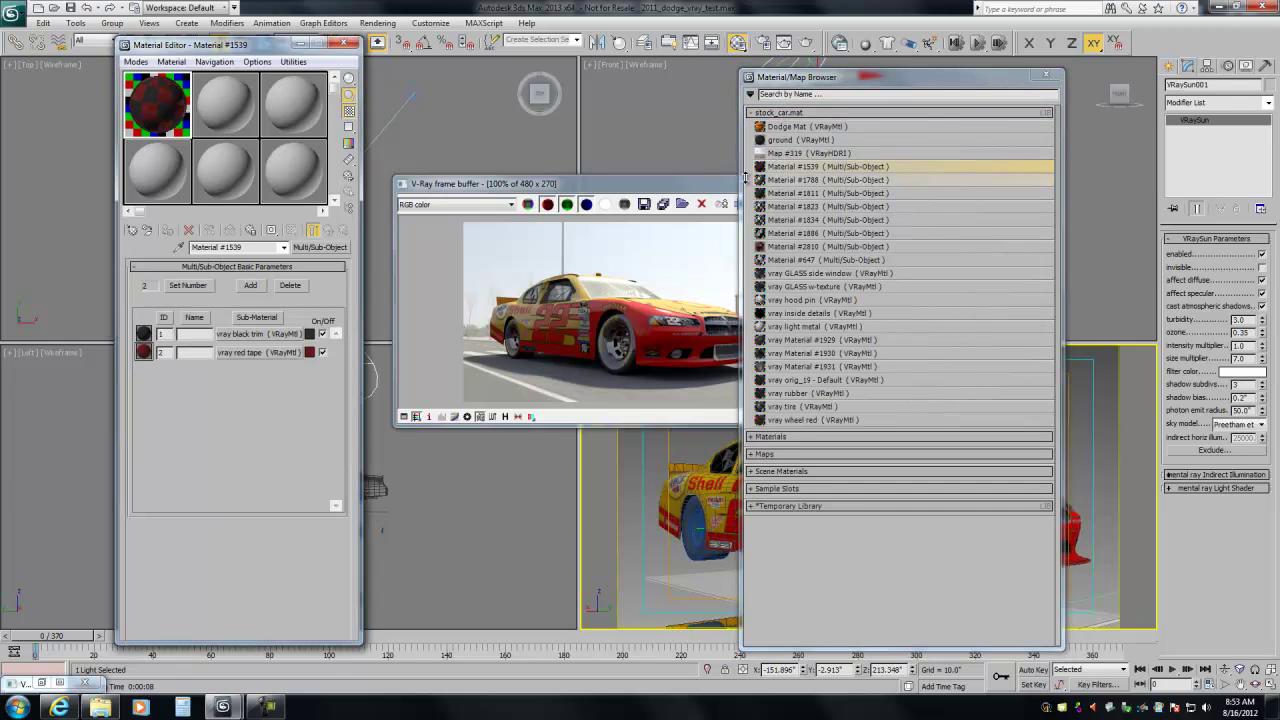
double_click(800, 180)
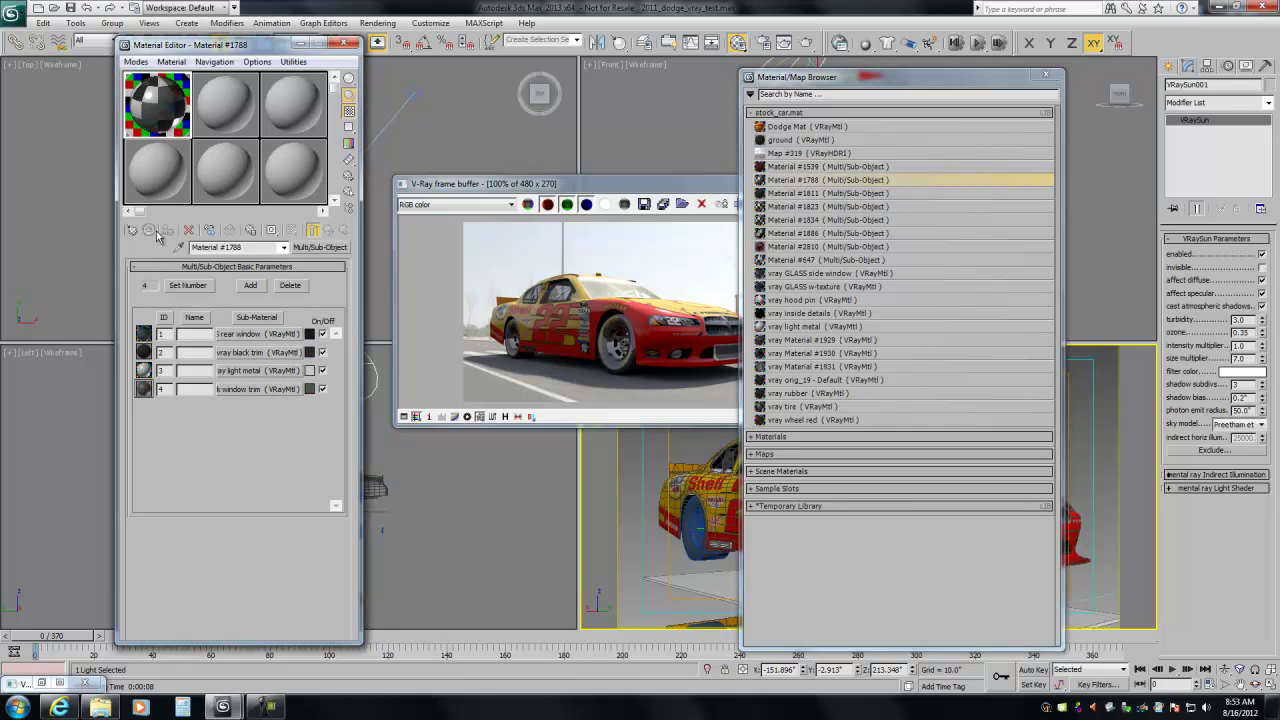
double_click(800, 193)
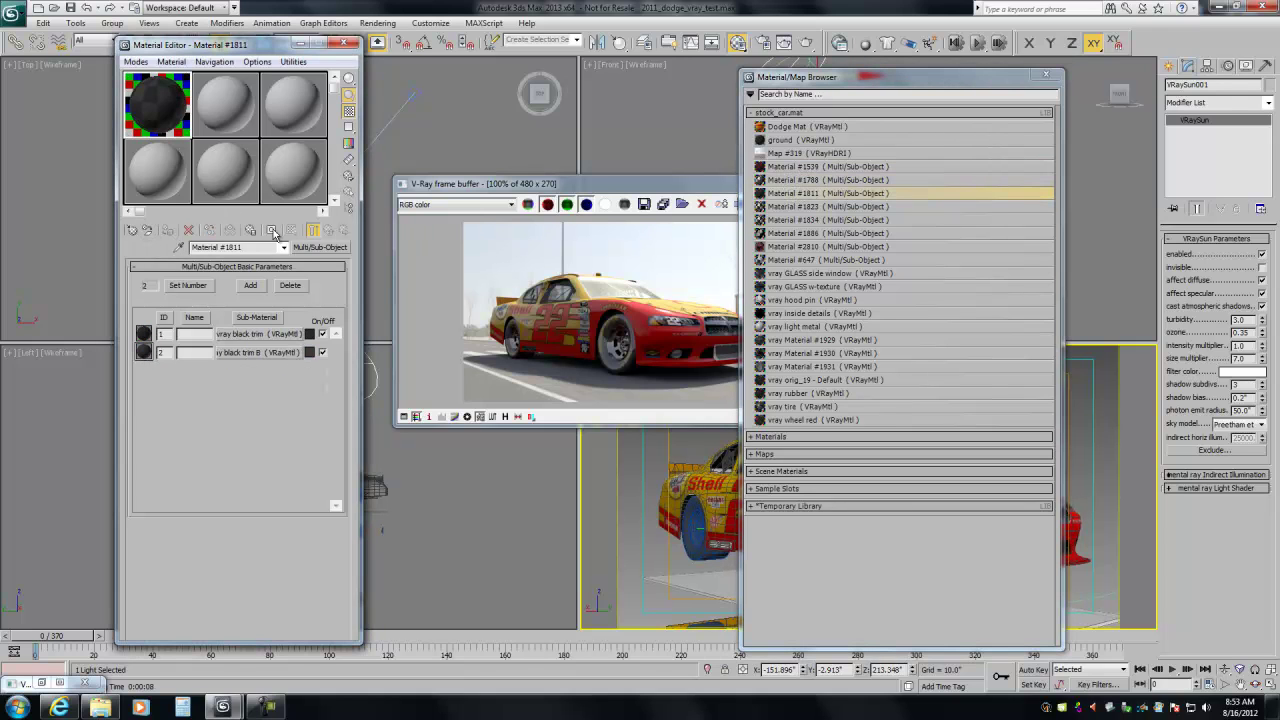
double_click(813, 207)
double_click(815, 220)
key(Down)
key(Return)
click(752, 246)
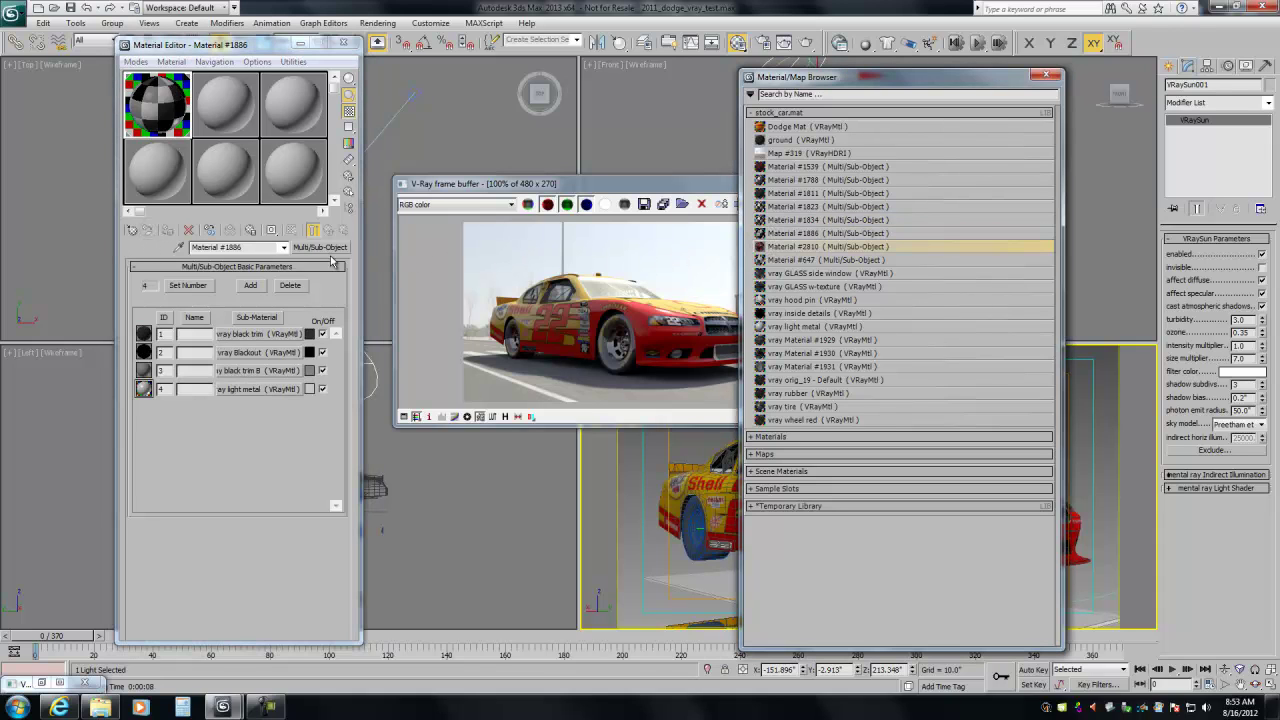
double_click(783, 262)
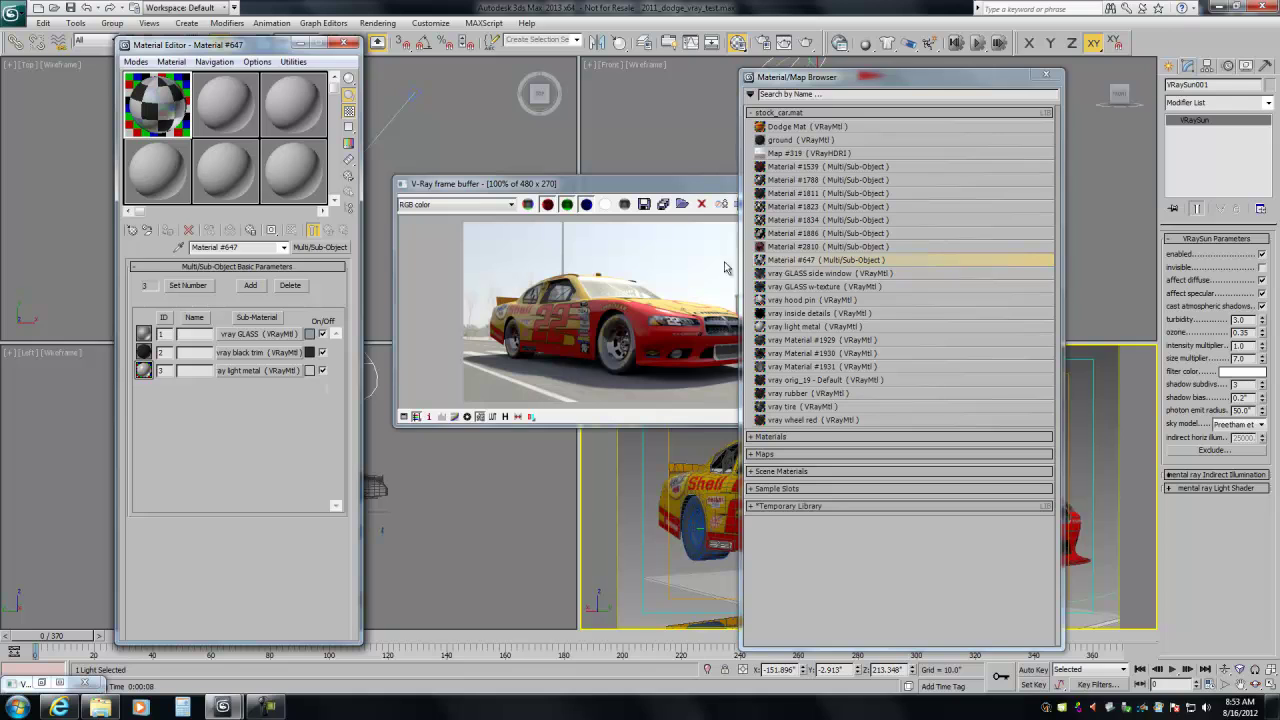
Load vray GLASS side window, GLASS w-texture, hood pin, inside details and light metal in turn and put each to the scene
double_click(824, 274)
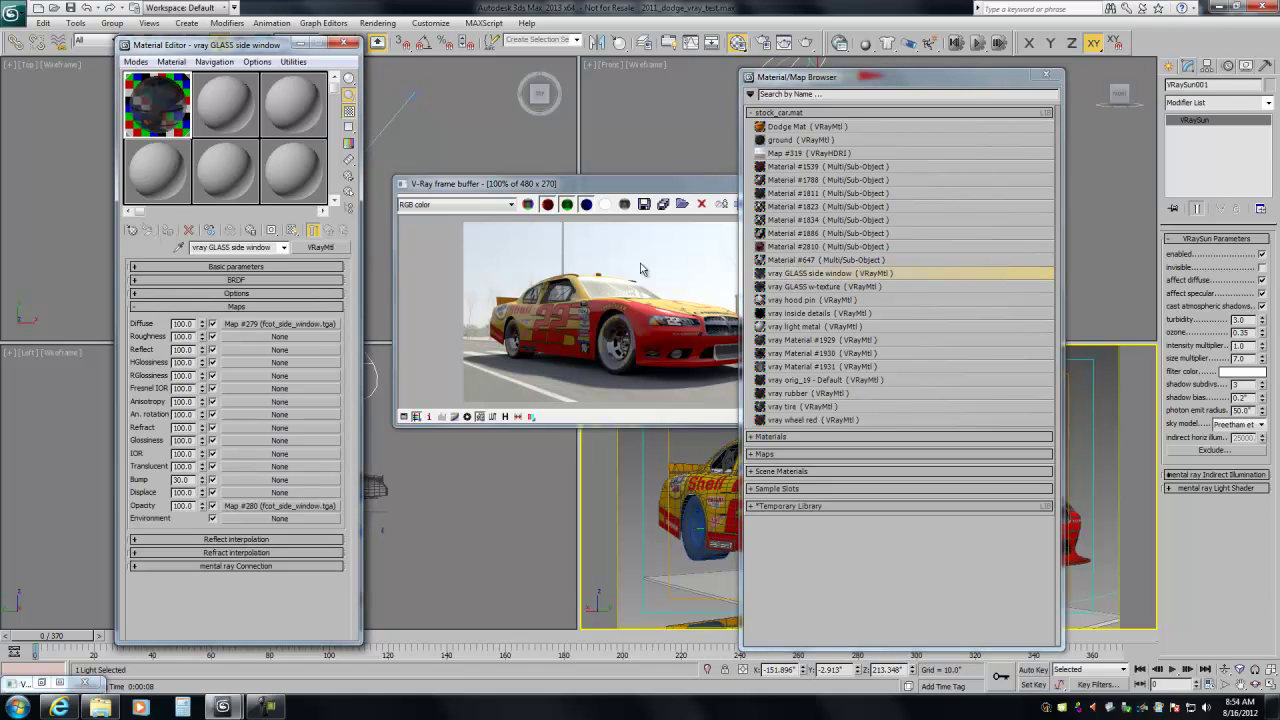
double_click(815, 287)
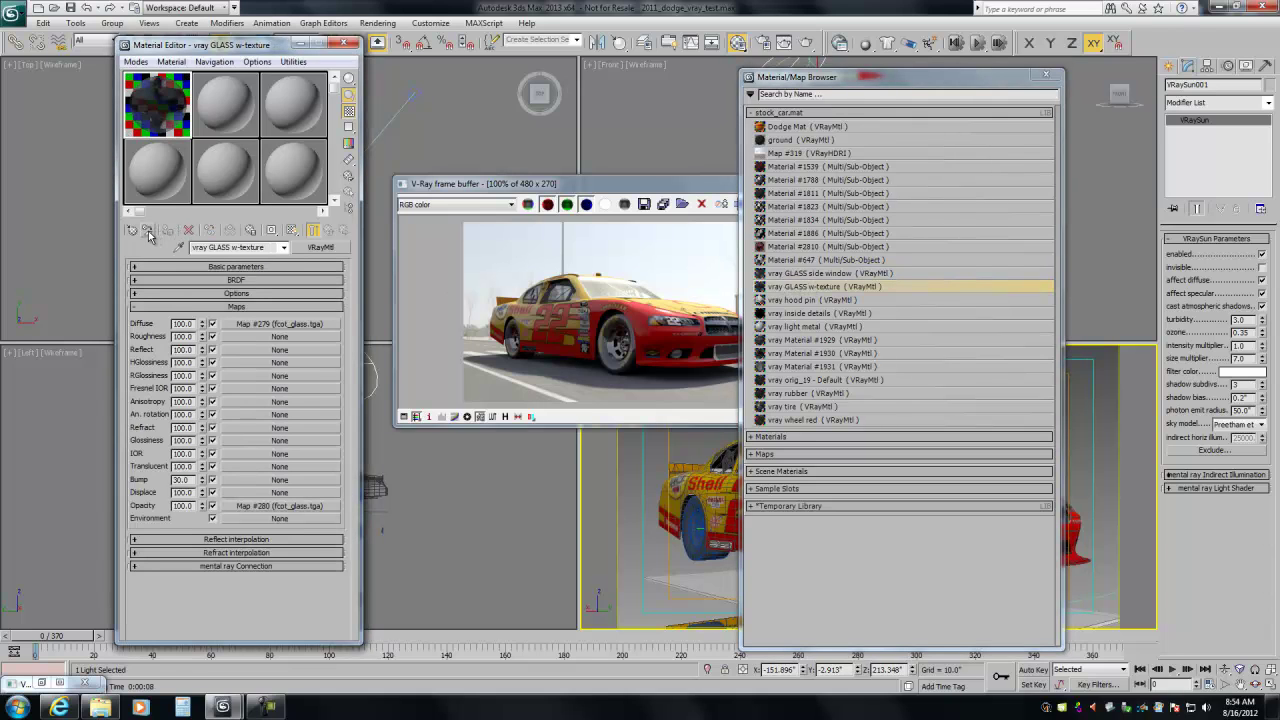
double_click(806, 300)
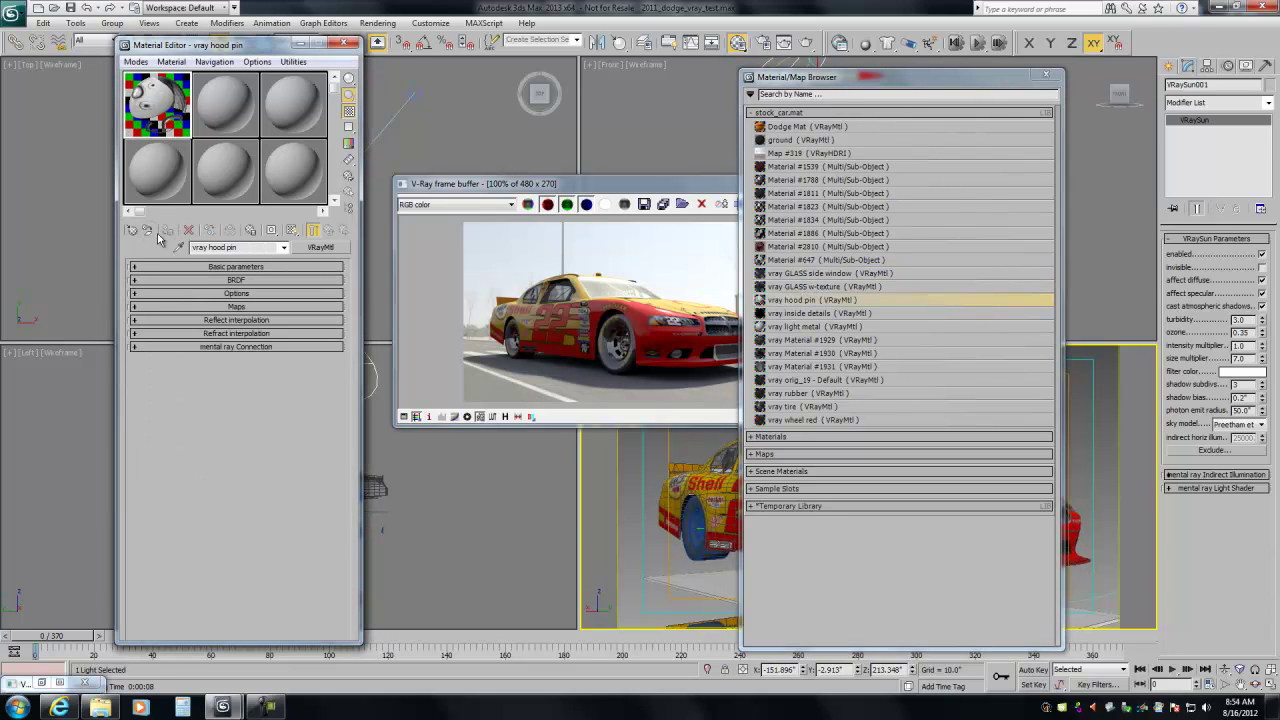
double_click(795, 314)
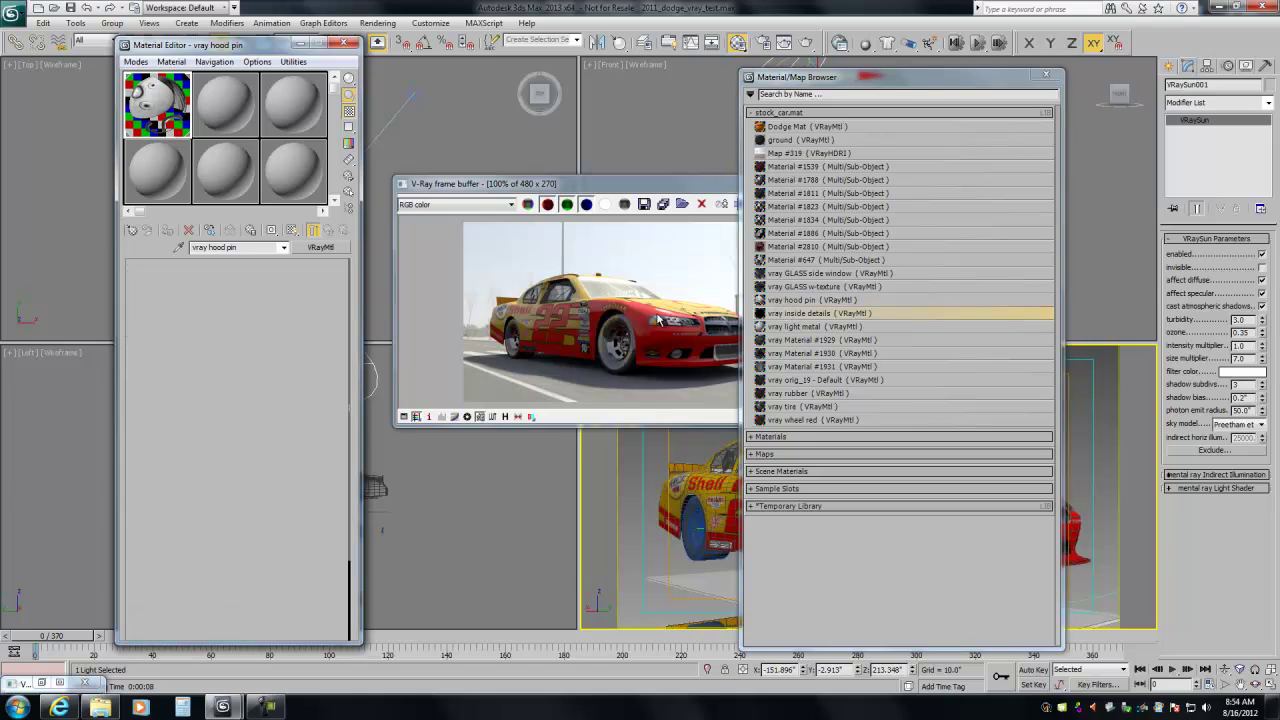
double_click(795, 326)
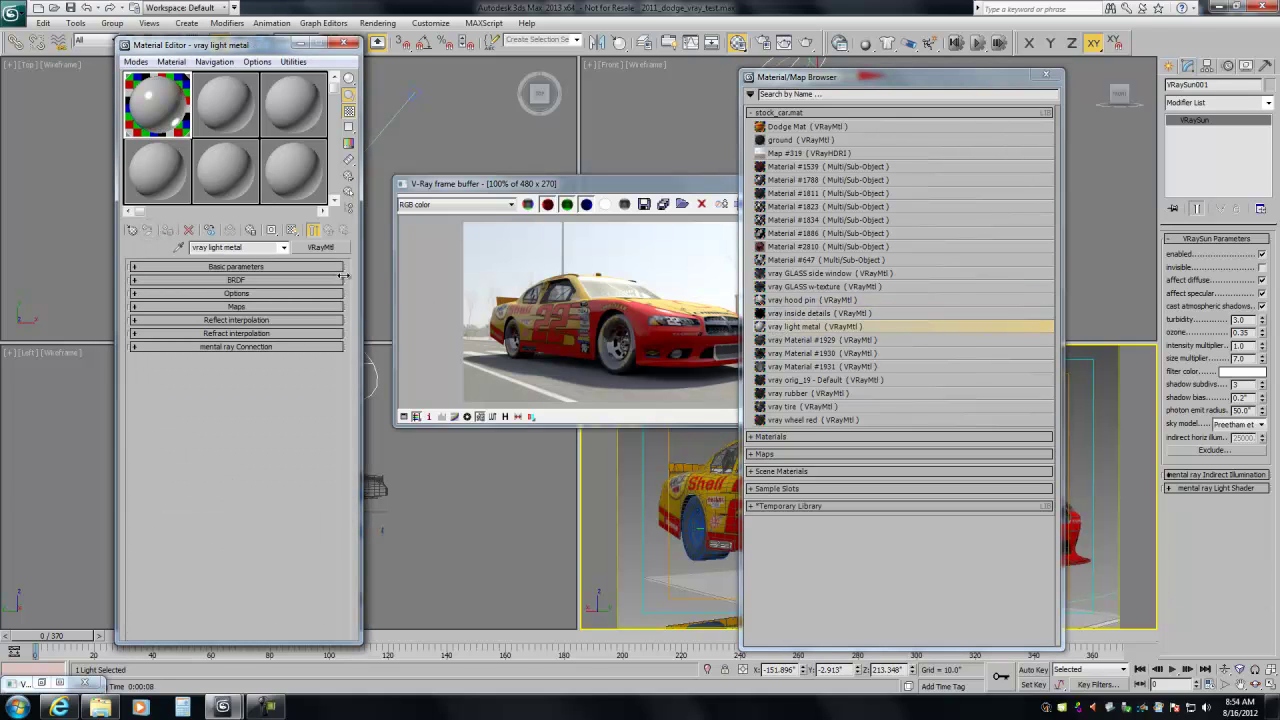
Load vray Material #1929, #1930, #1931, orig_19 - Default, rubber, tire and wheel red in turn and put each to the scene
double_click(787, 340)
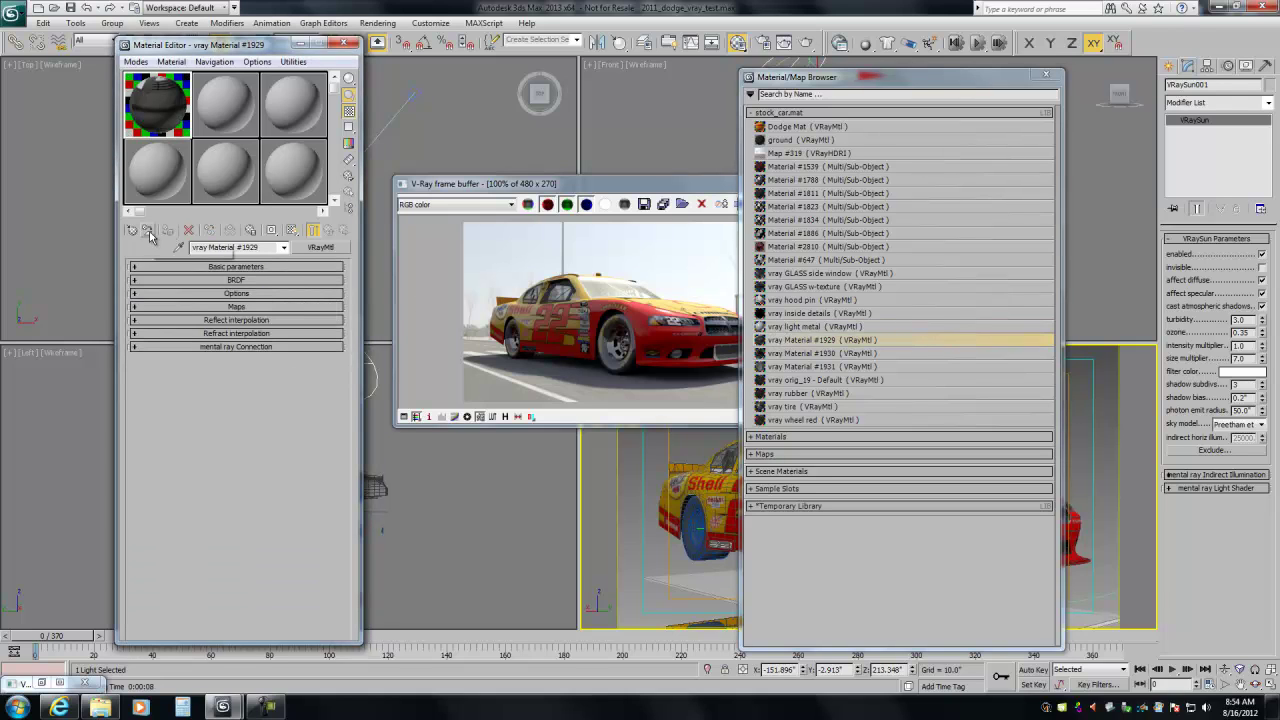
double_click(790, 353)
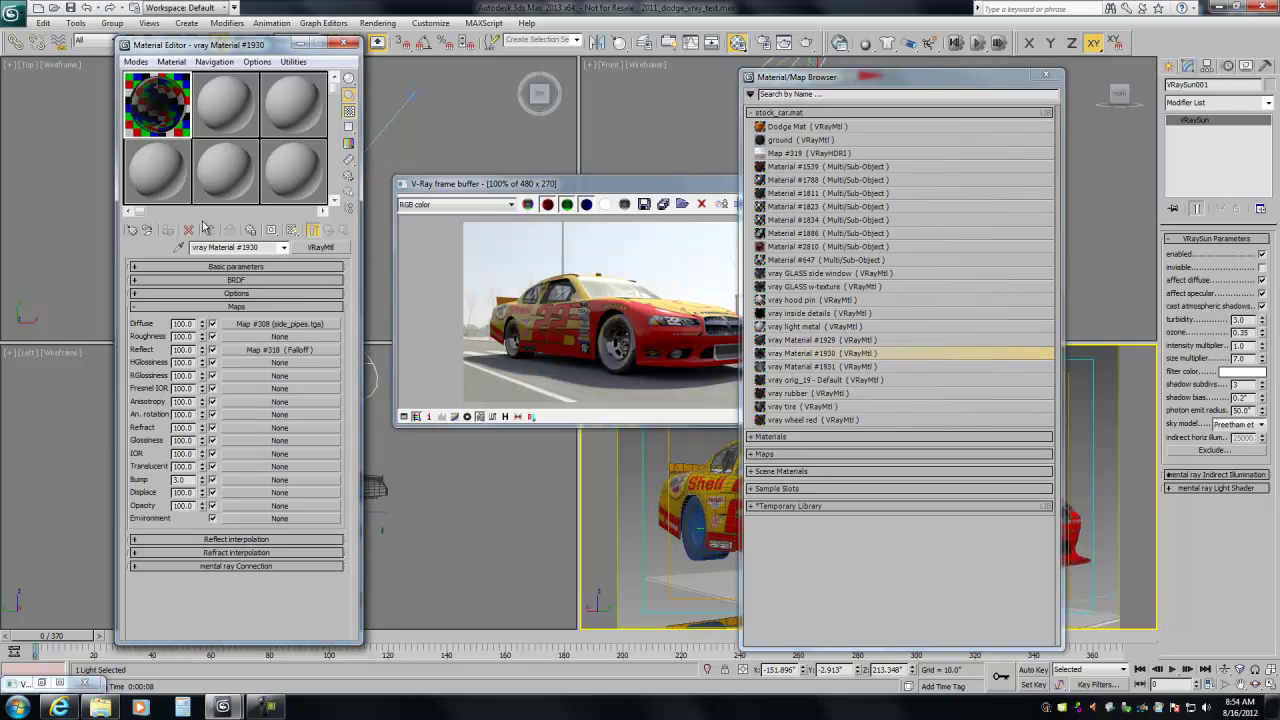
double_click(787, 367)
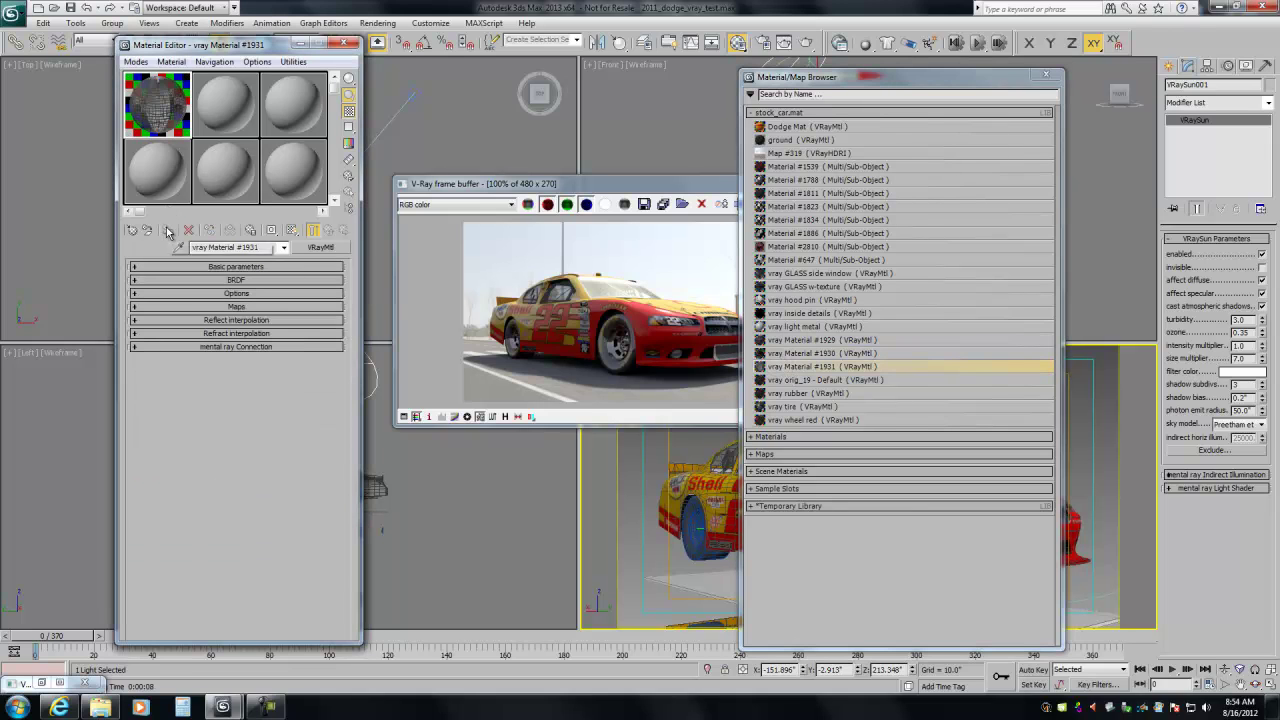
double_click(778, 381)
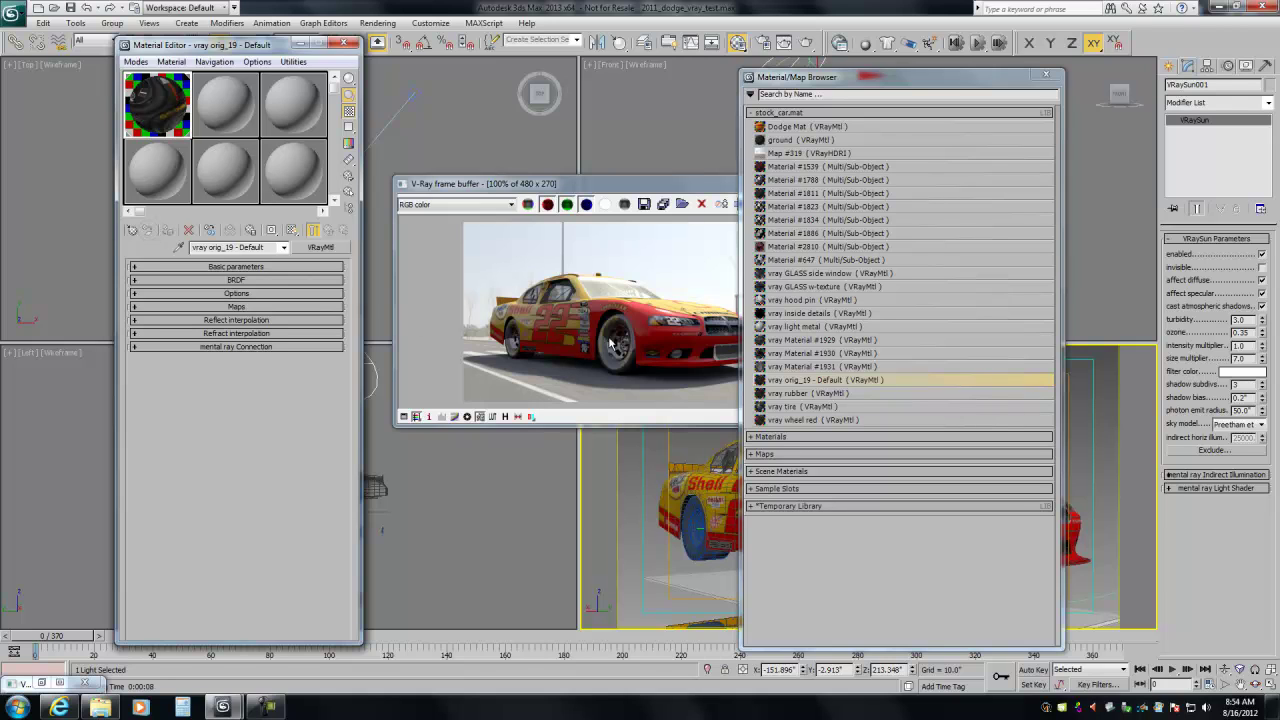
double_click(787, 393)
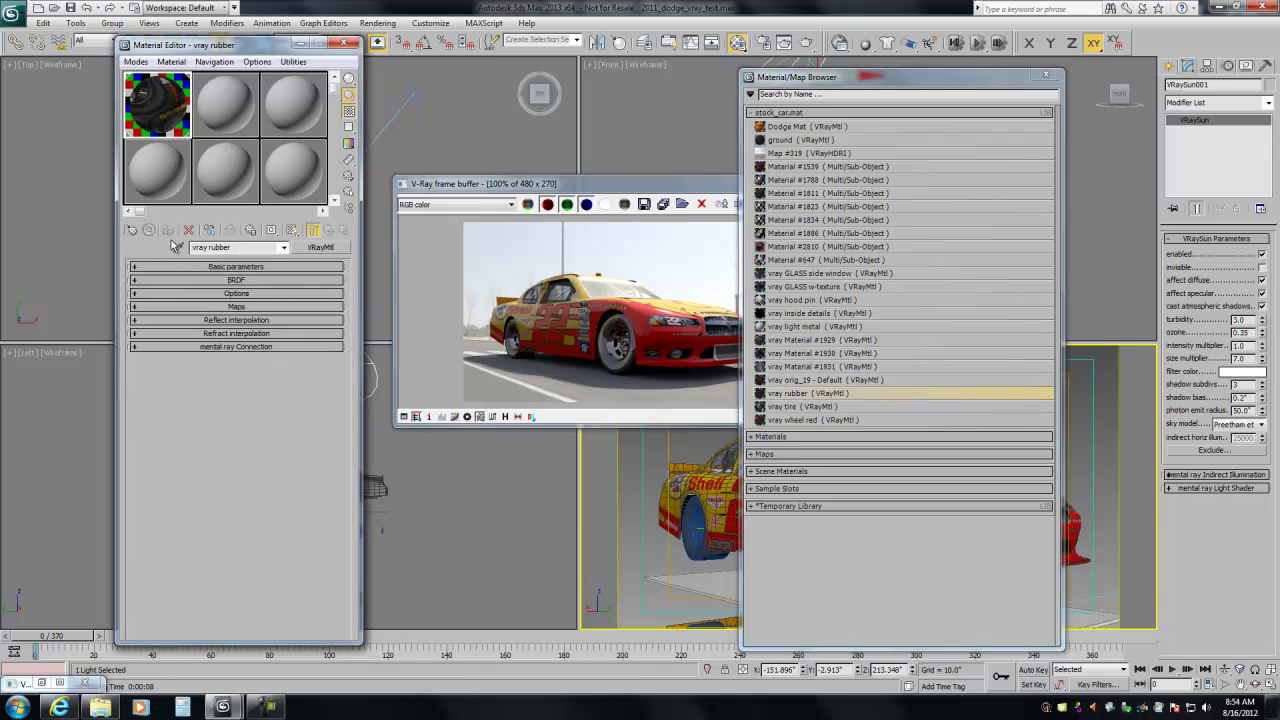
double_click(795, 406)
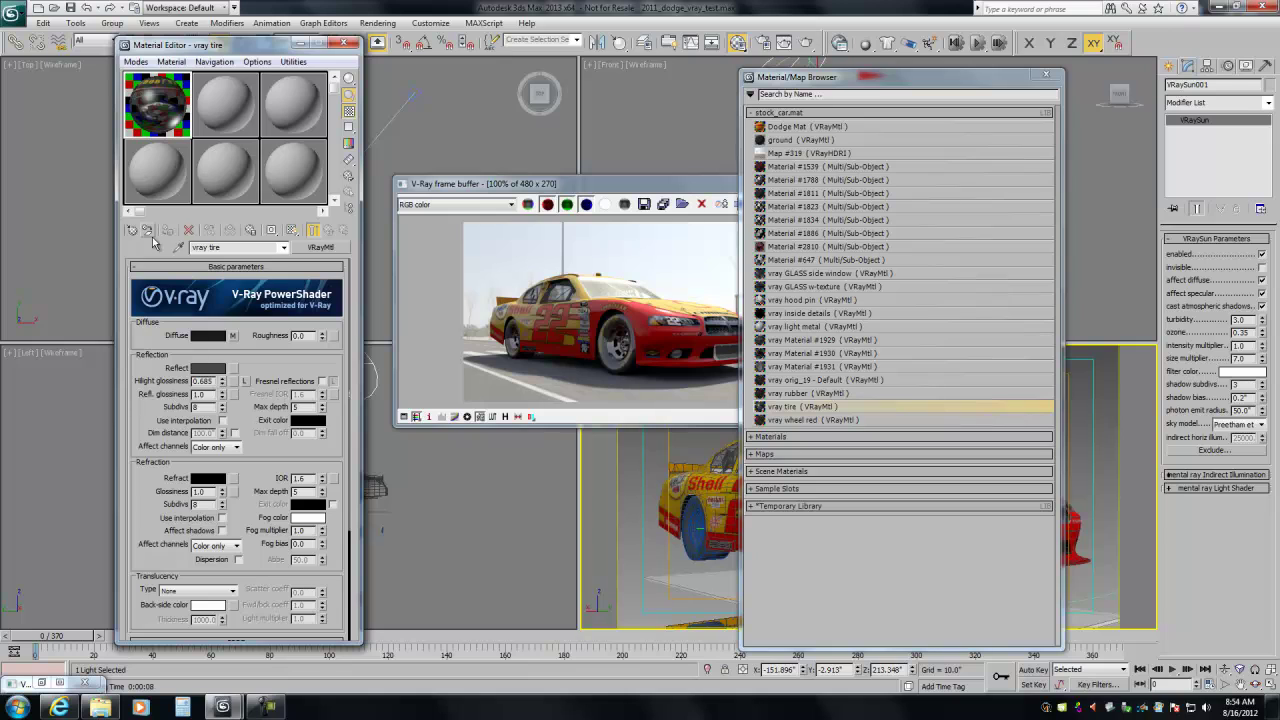
double_click(777, 421)
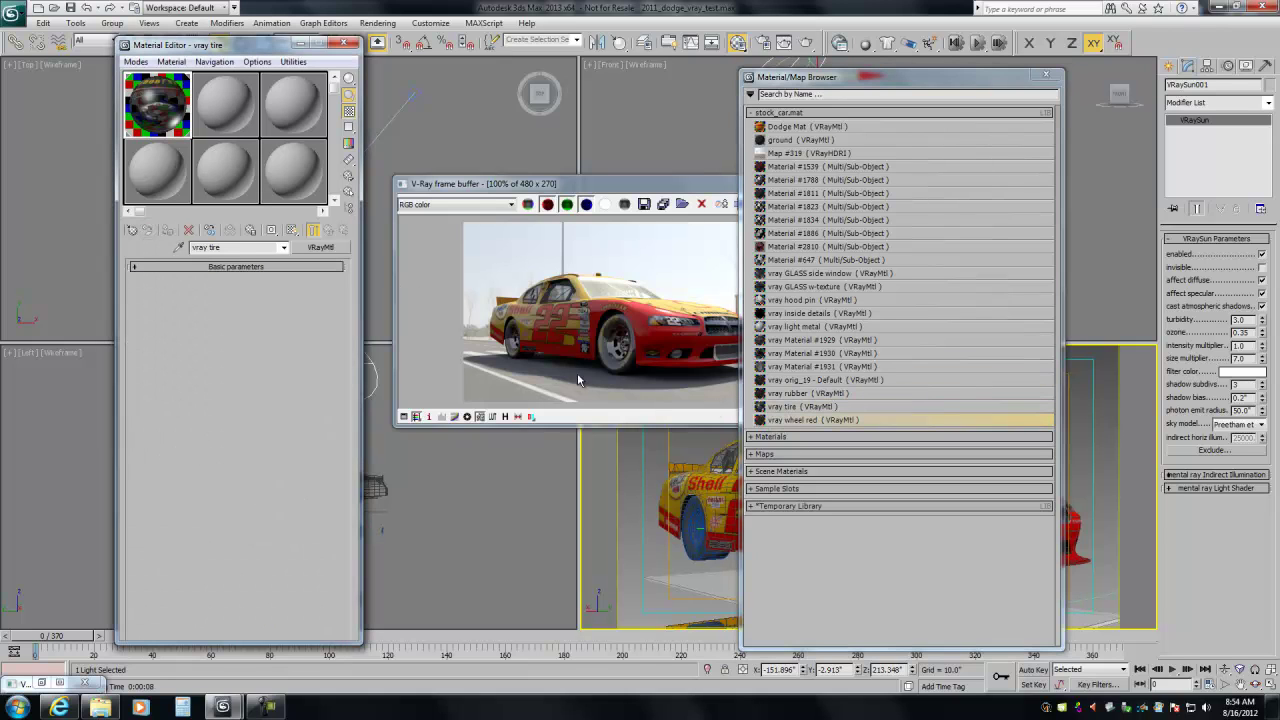
Render the car with the replaced materials, and close the Material/Map Browser and the Material Editor
click(628, 192)
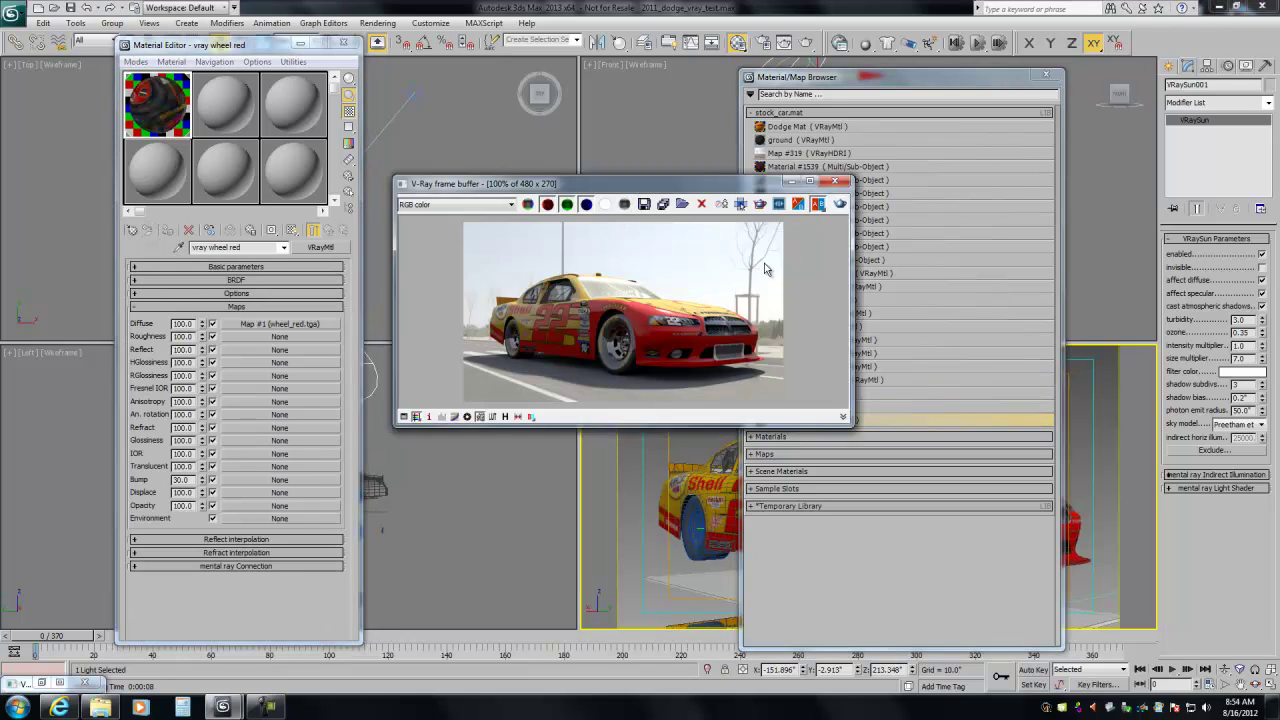
click(840, 205)
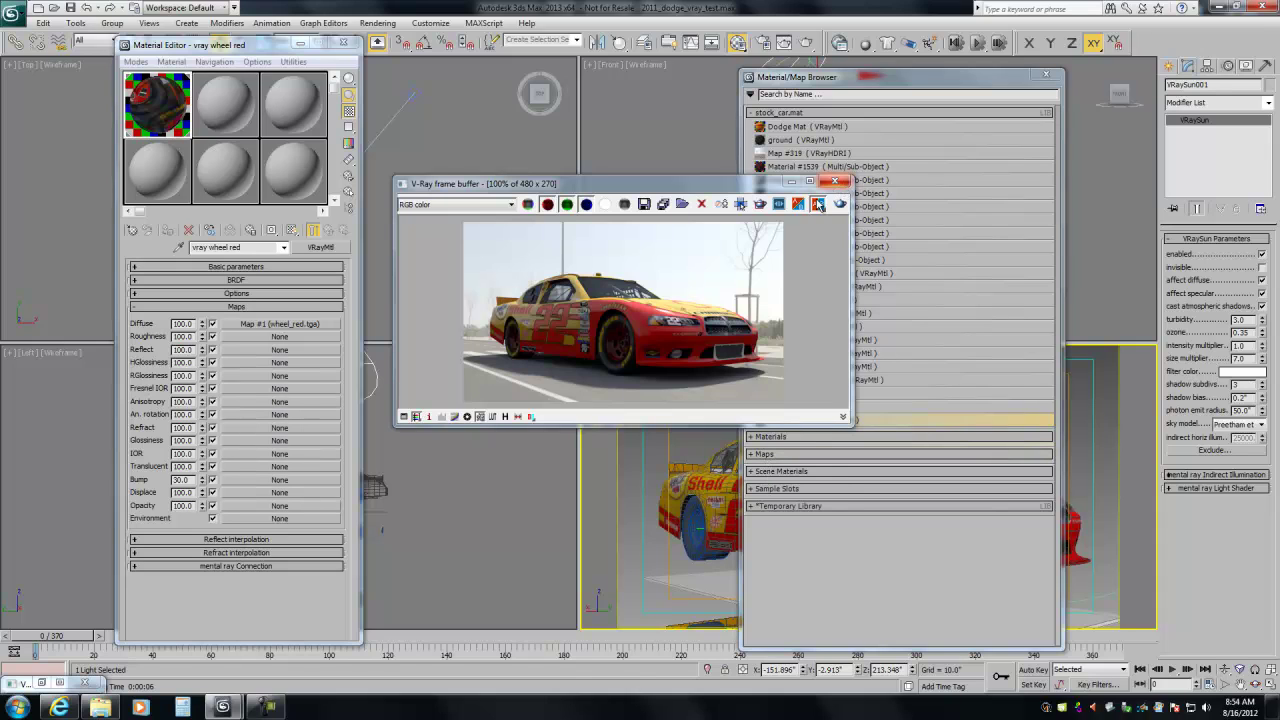
click(1047, 76)
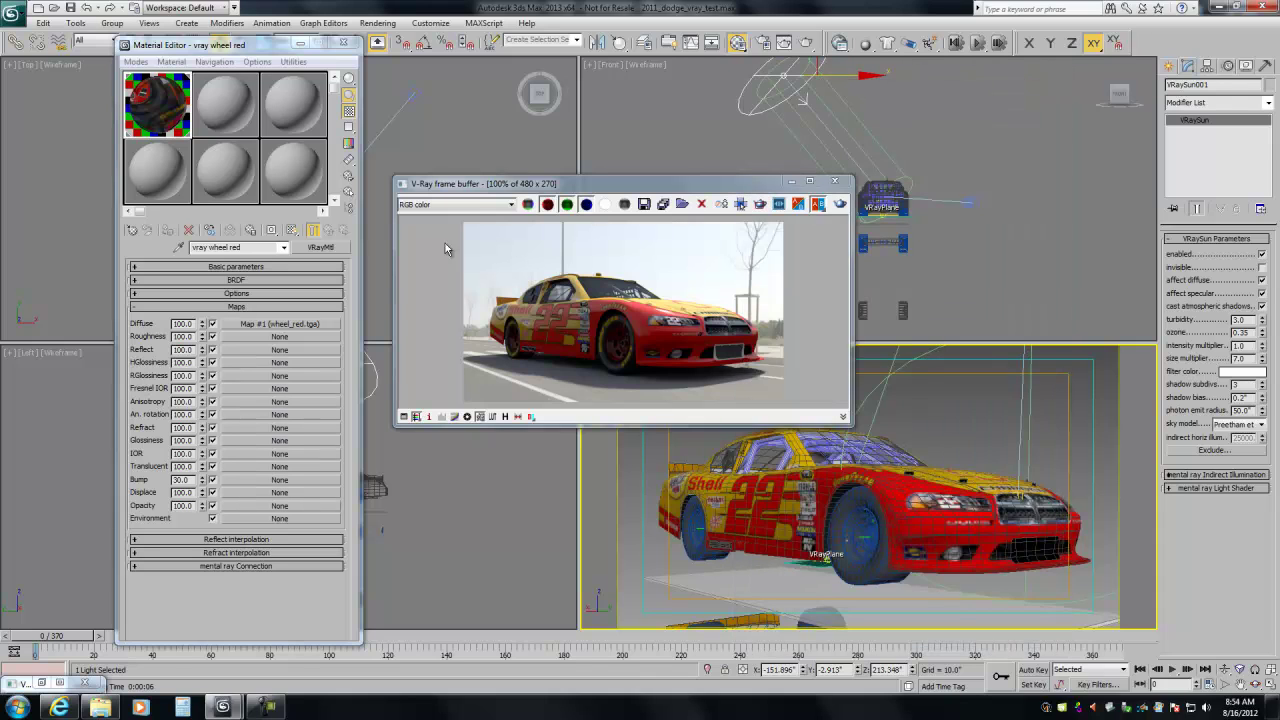
click(343, 43)
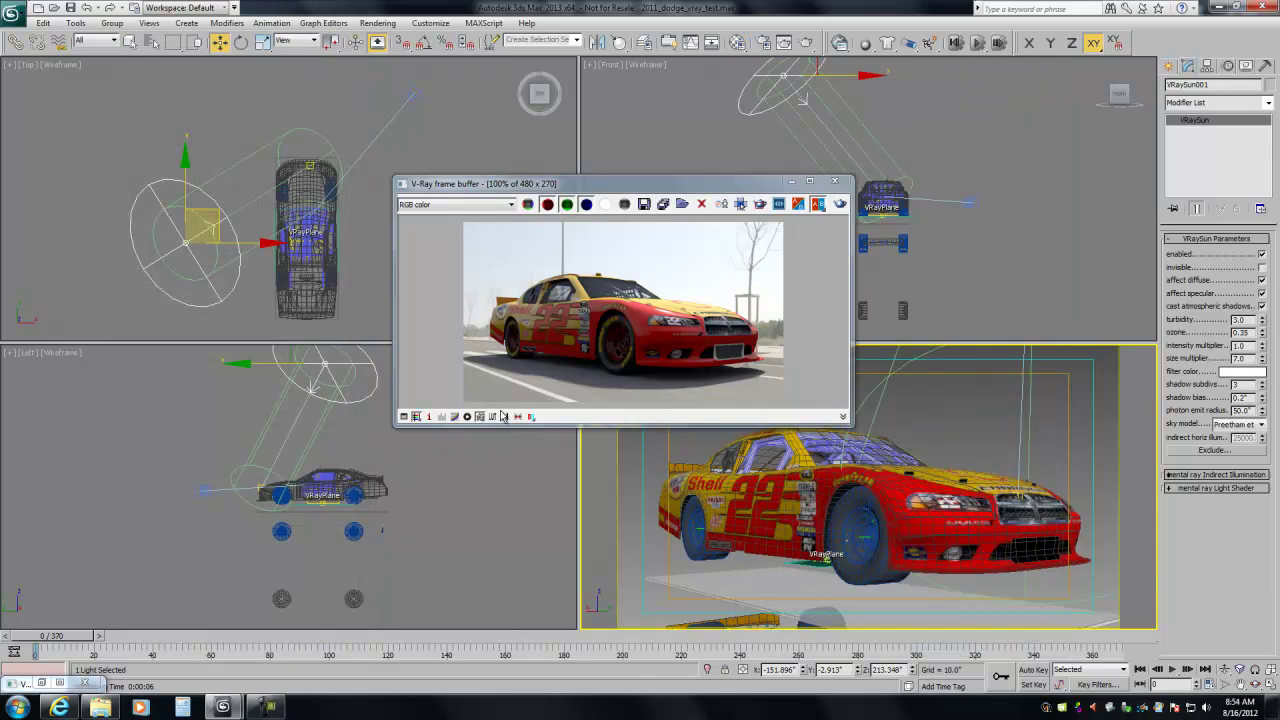
Maximize the Left viewport, hide the lights, cameras and helpers by category, and close the V-Ray frame buffer
drag(512, 190, 536, 152)
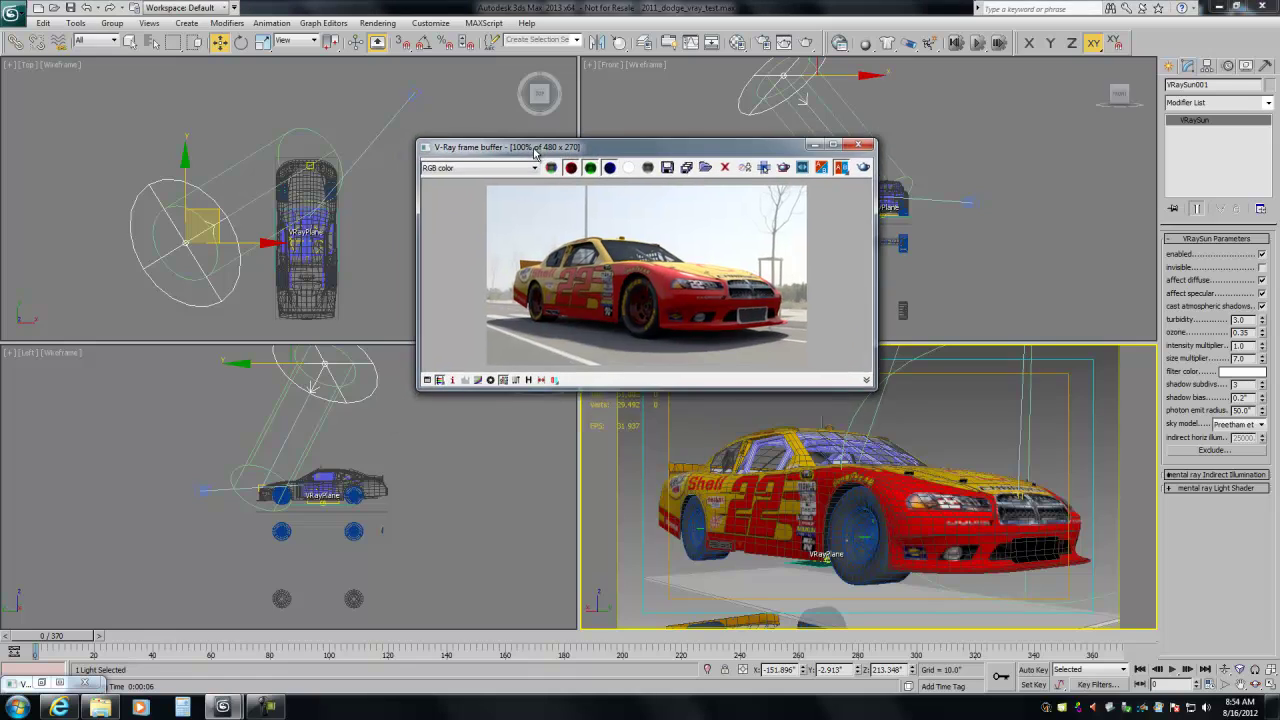
middle_click(426, 450)
key(alt+w)
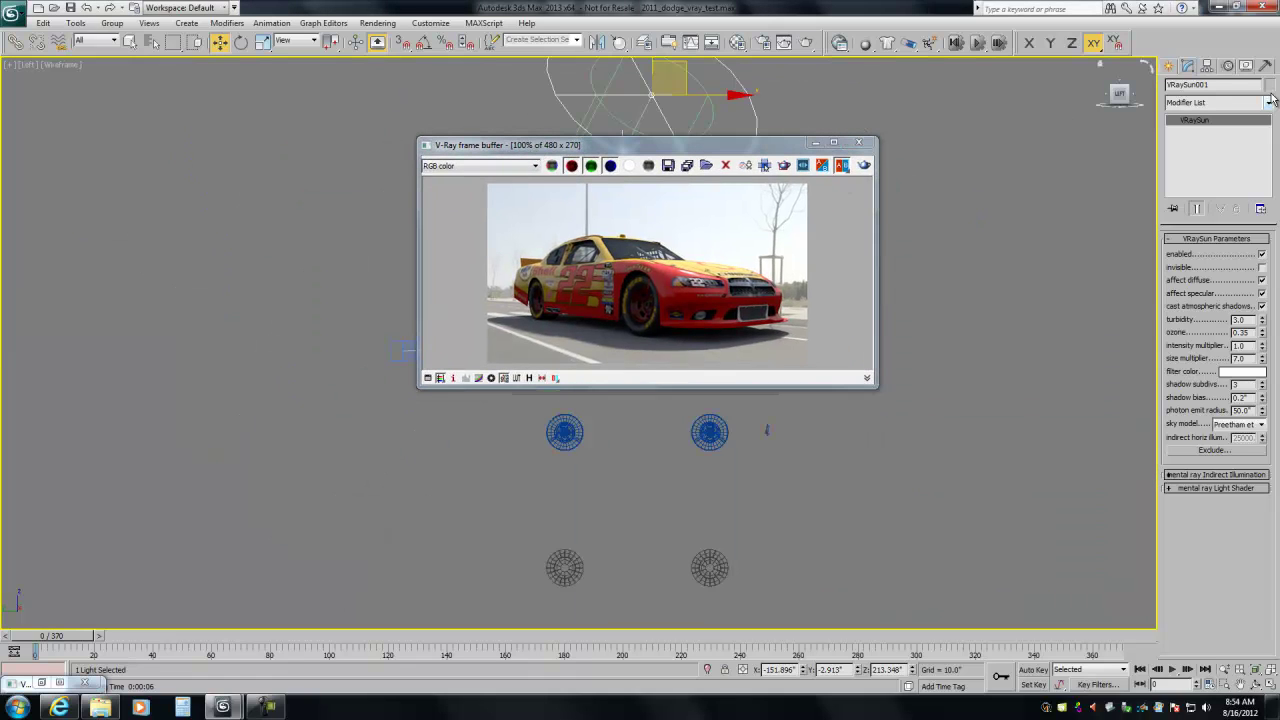
click(1246, 66)
click(1173, 220)
click(1173, 232)
click(1173, 245)
click(864, 145)
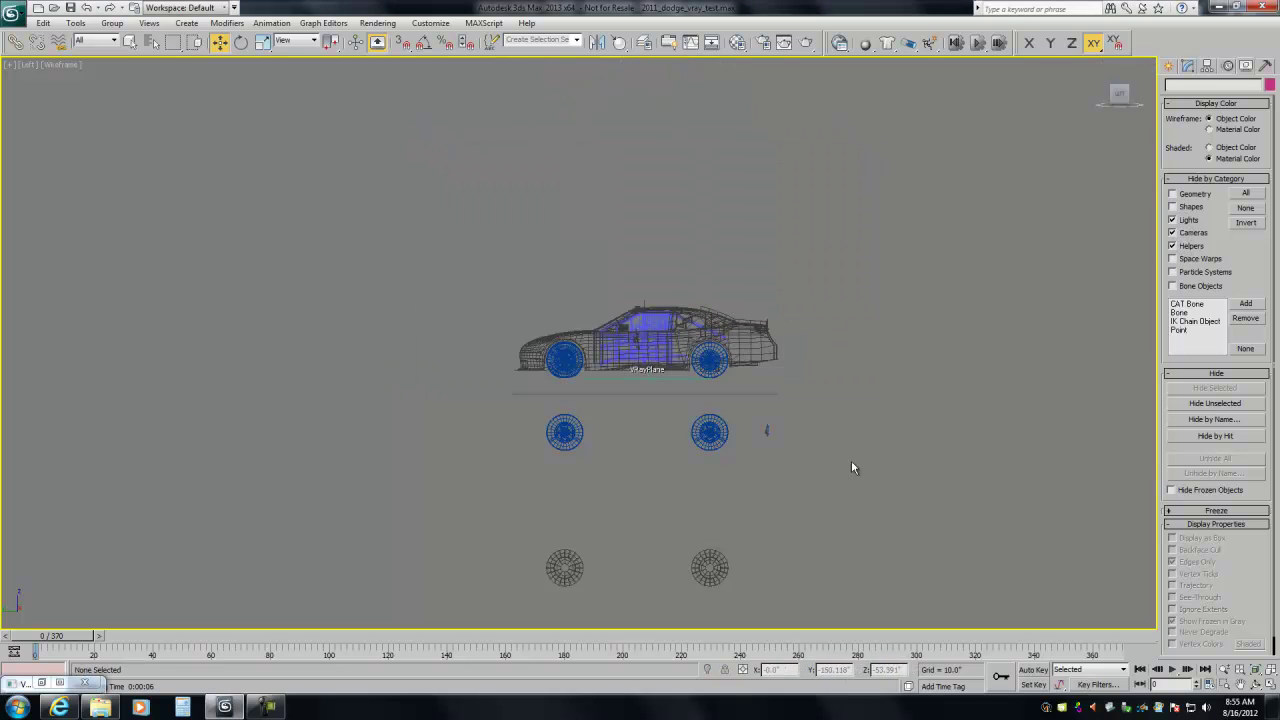
Select the front and rear wheels mounted on the car in the Left view using a crossing selection
key(ctrl+w)
drag(521, 383, 742, 322)
right_click(220, 443)
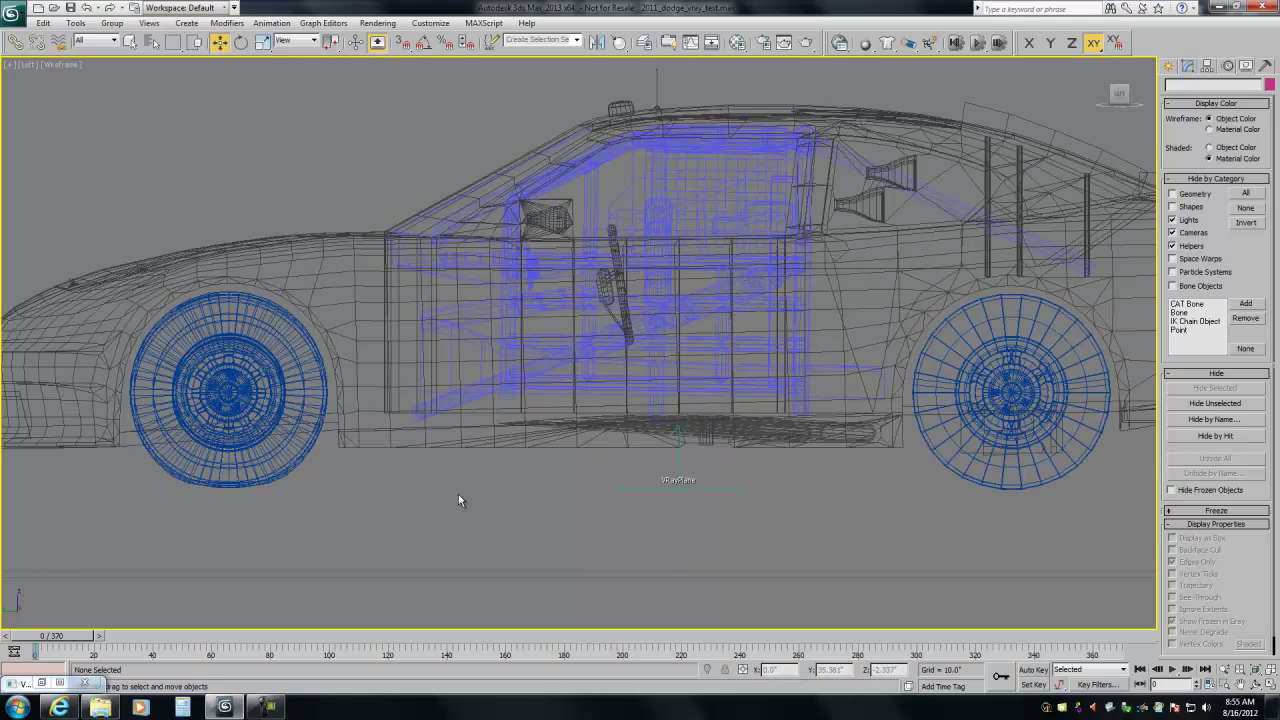
click(1224, 669)
drag(551, 307, 440, 388)
right_click(440, 388)
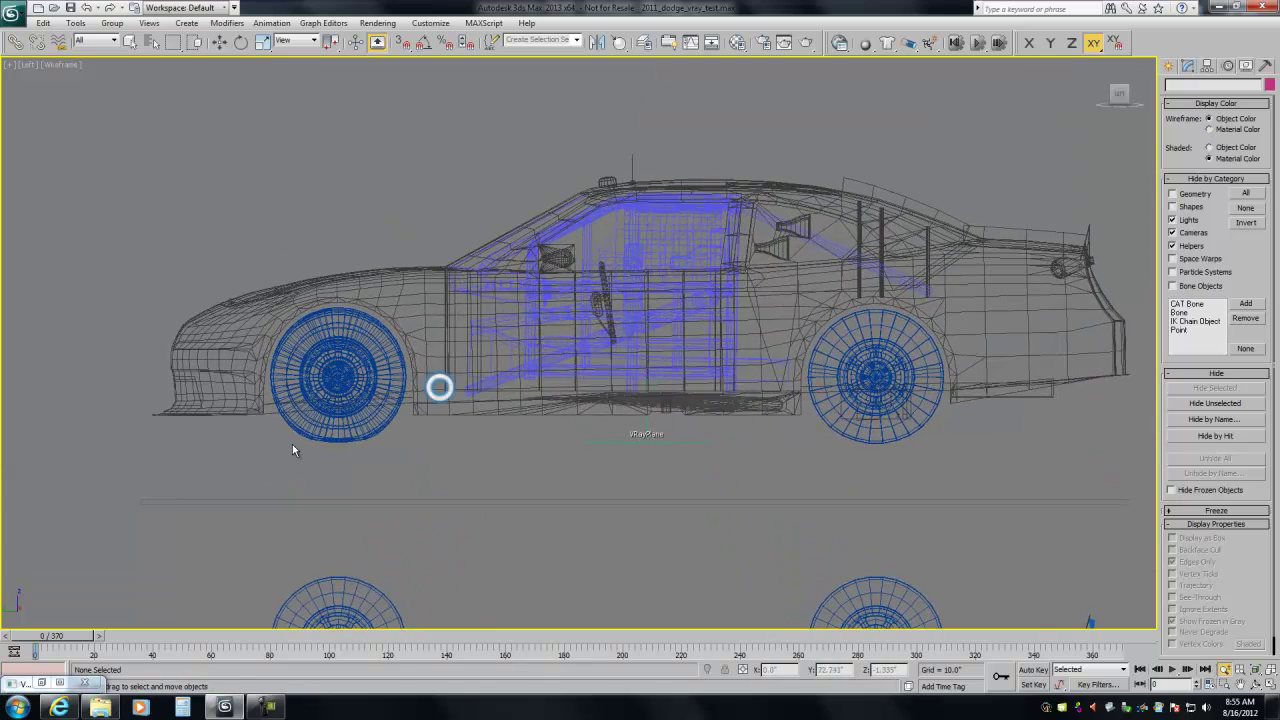
drag(268, 463, 400, 308)
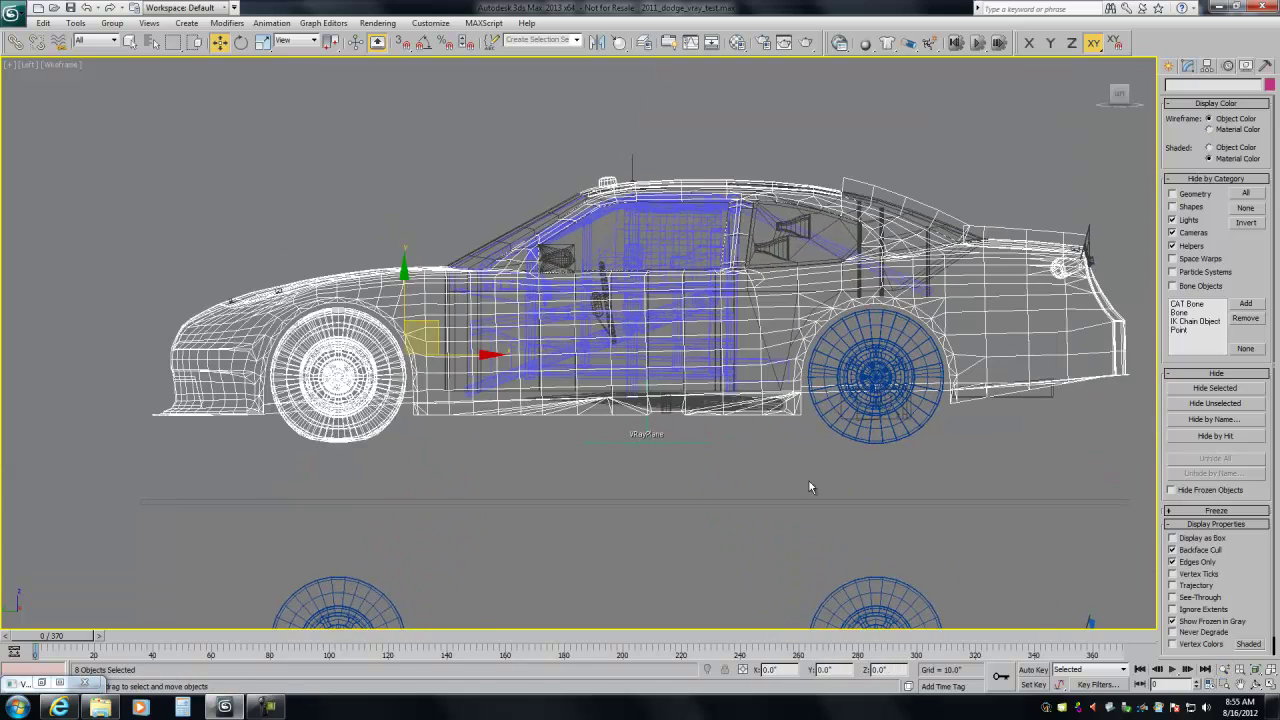
ctrl+click(918, 330)
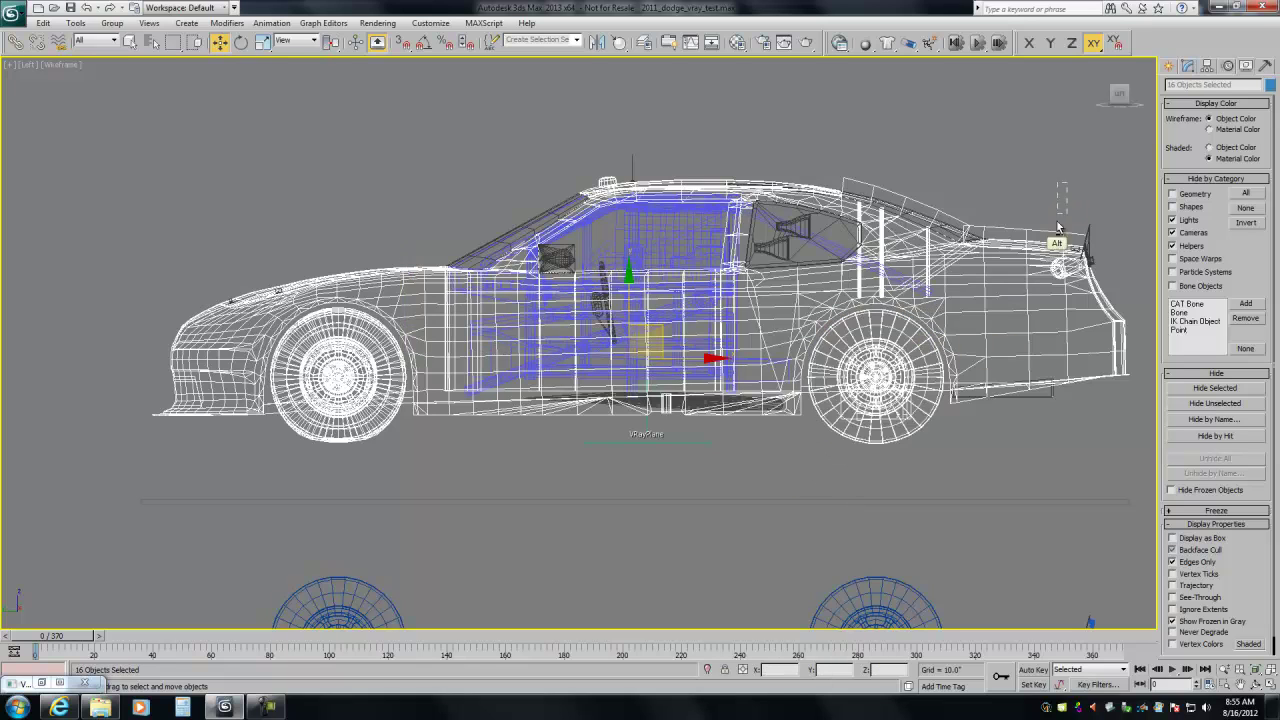
Remove the body parts from the selection so only the mounted wheels are left, and name the selection set "stopped tires"
alt+drag(1068, 181, 982, 462)
alt+drag(494, 136, 660, 462)
alt+drag(147, 204, 177, 268)
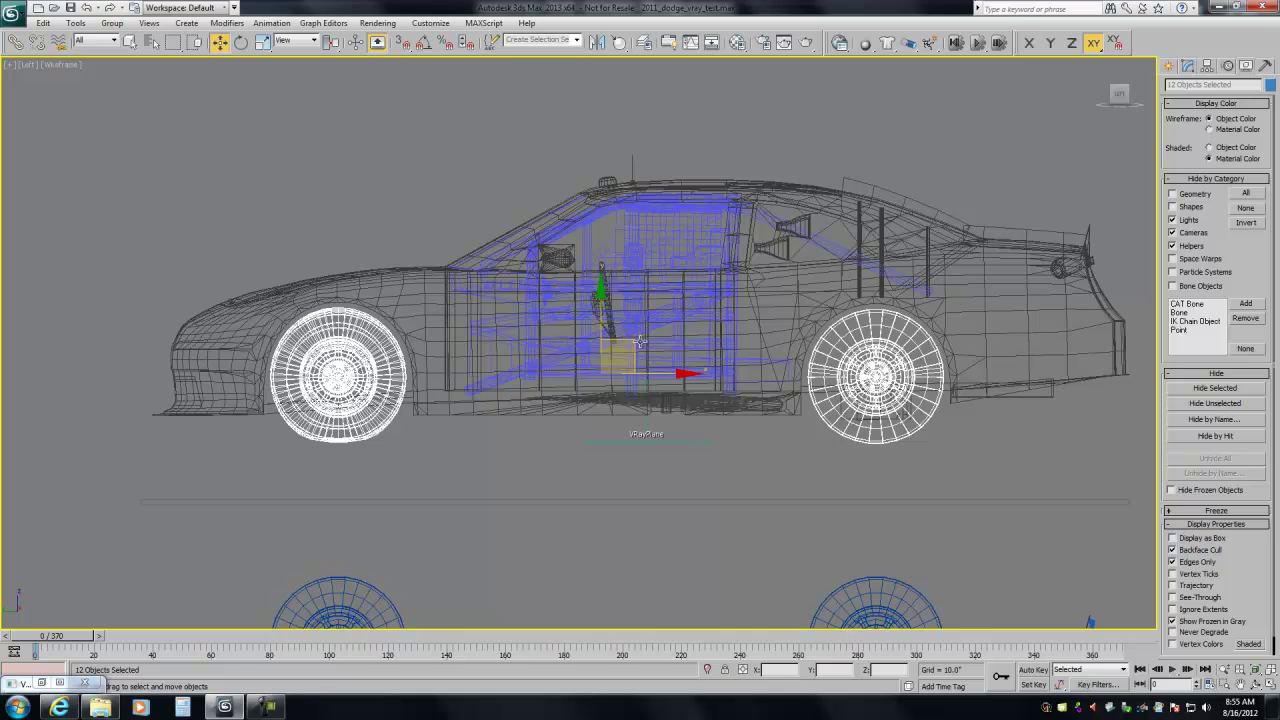
mouse_move(634, 345)
mouse_down()
mouse_move(610, 199)
mouse_move(605, 336)
mouse_move(634, 345)
mouse_up()
click(524, 40)
Select the spare front and rear wheels below the car and move them vertically up onto the car's mounted wheels
click(1240, 684)
drag(649, 493, 610, 300)
key(w)
drag(224, 352, 416, 520)
drag(945, 527, 945, 527)
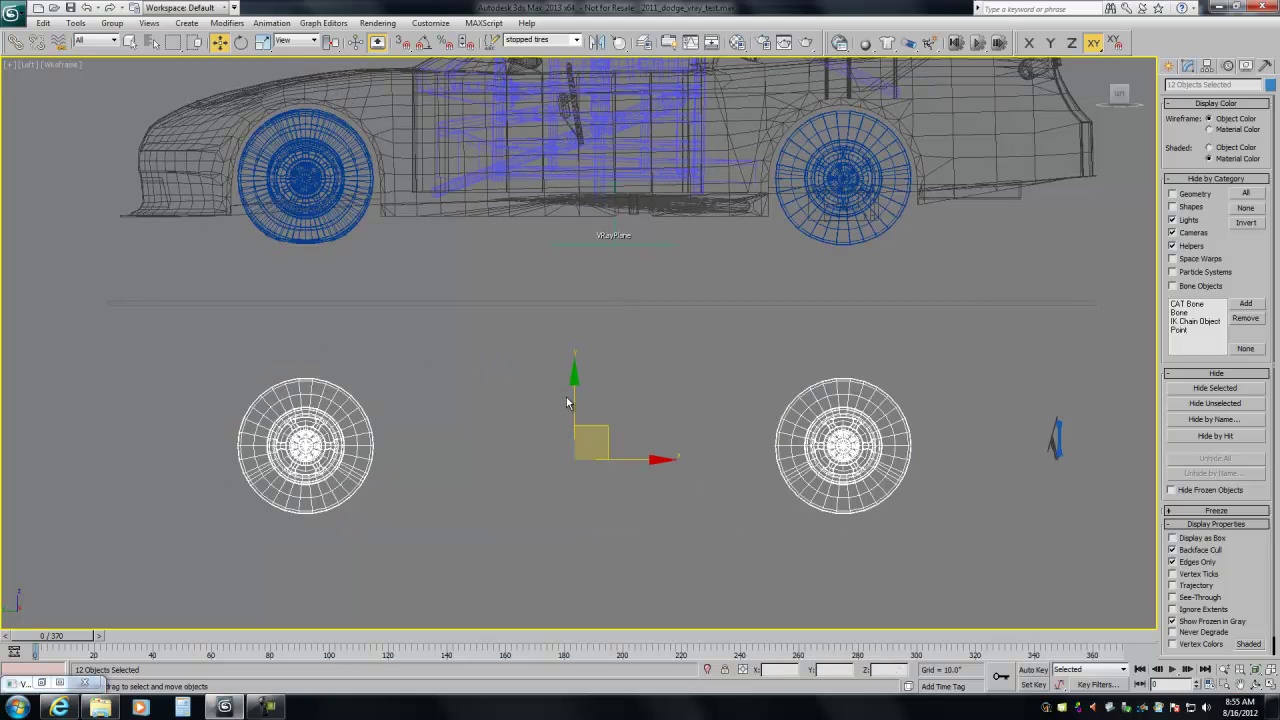
drag(565, 401, 603, 132)
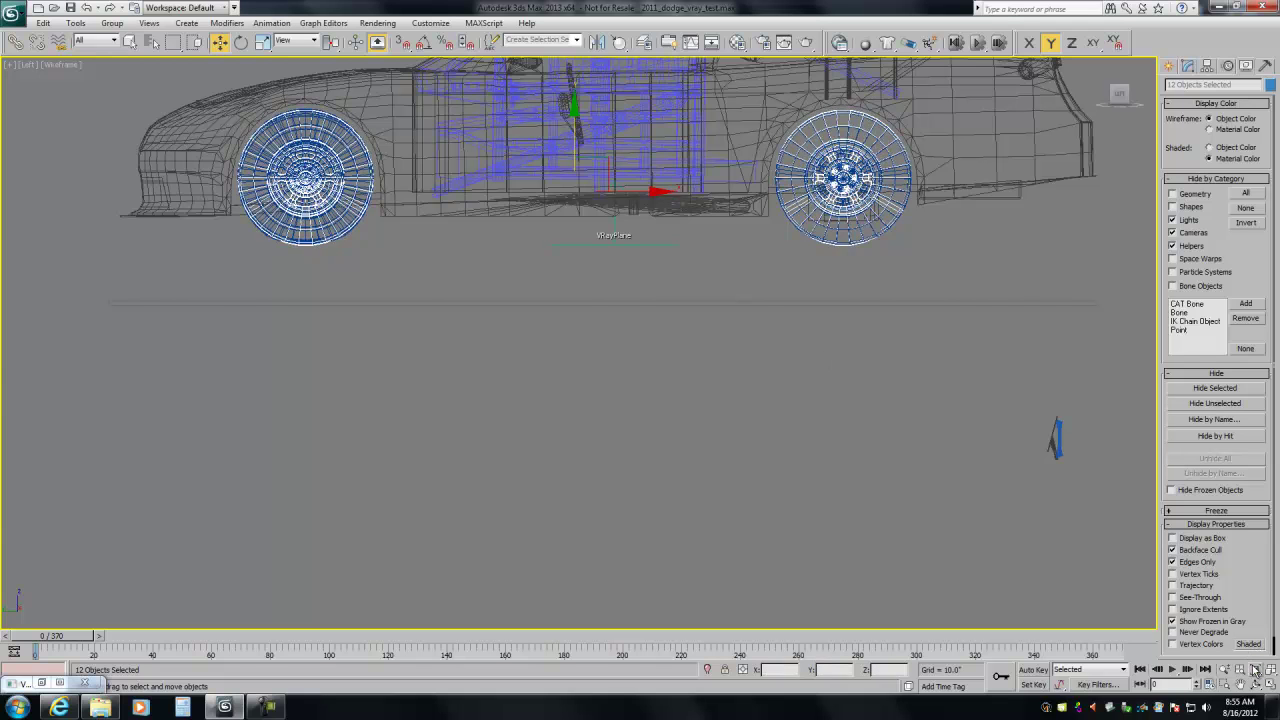
Fine-tune the vertical position of the spare wheels so they line up exactly with the car's mounted wheels
click(1255, 670)
click(1225, 684)
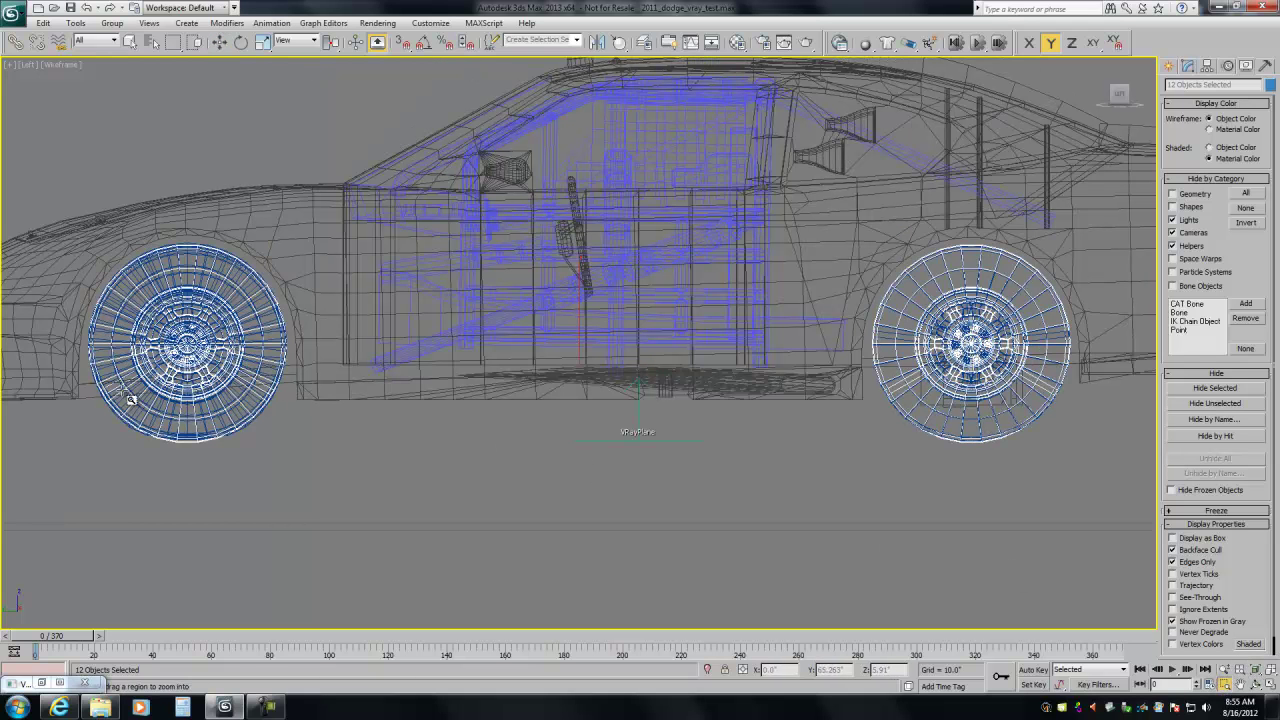
drag(63, 440, 686, 192)
right_click(324, 368)
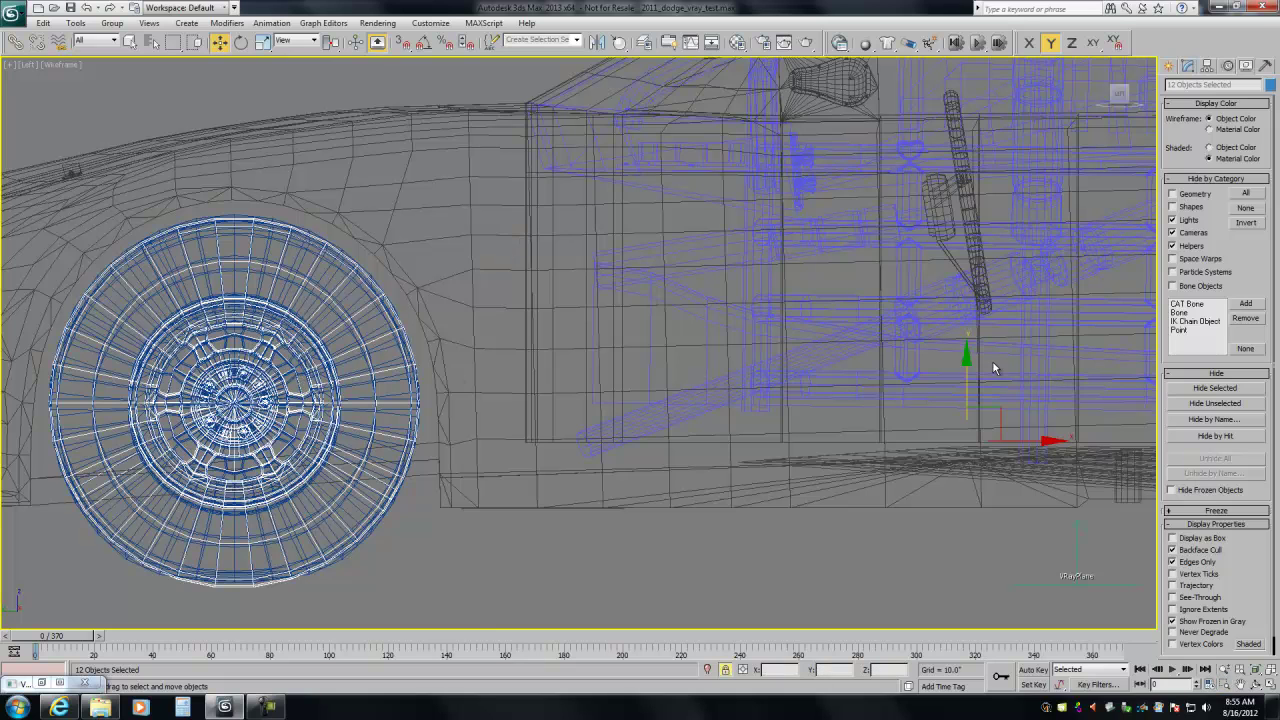
drag(966, 370, 967, 372)
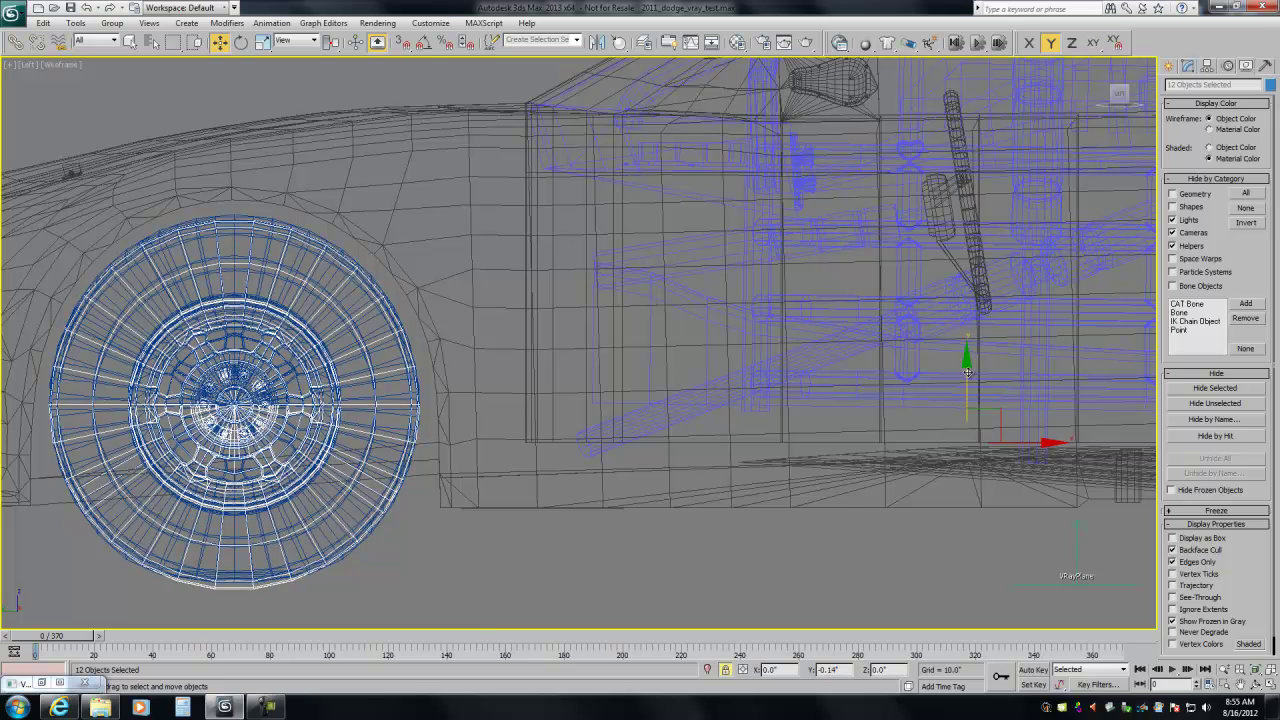
drag(967, 372, 970, 372)
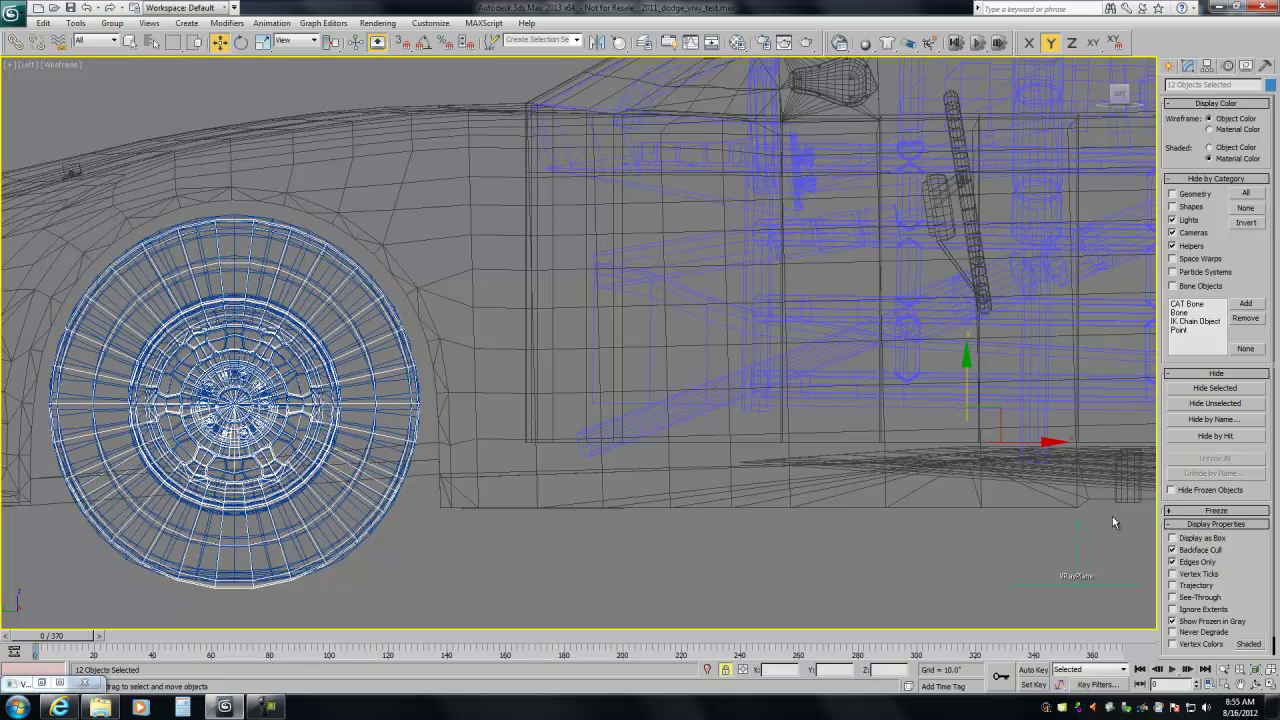
Name the moved wheels' selection set "rolling tires" and hide the objects in the "stopped tires" set
click(543, 40)
click(576, 40)
click(556, 62)
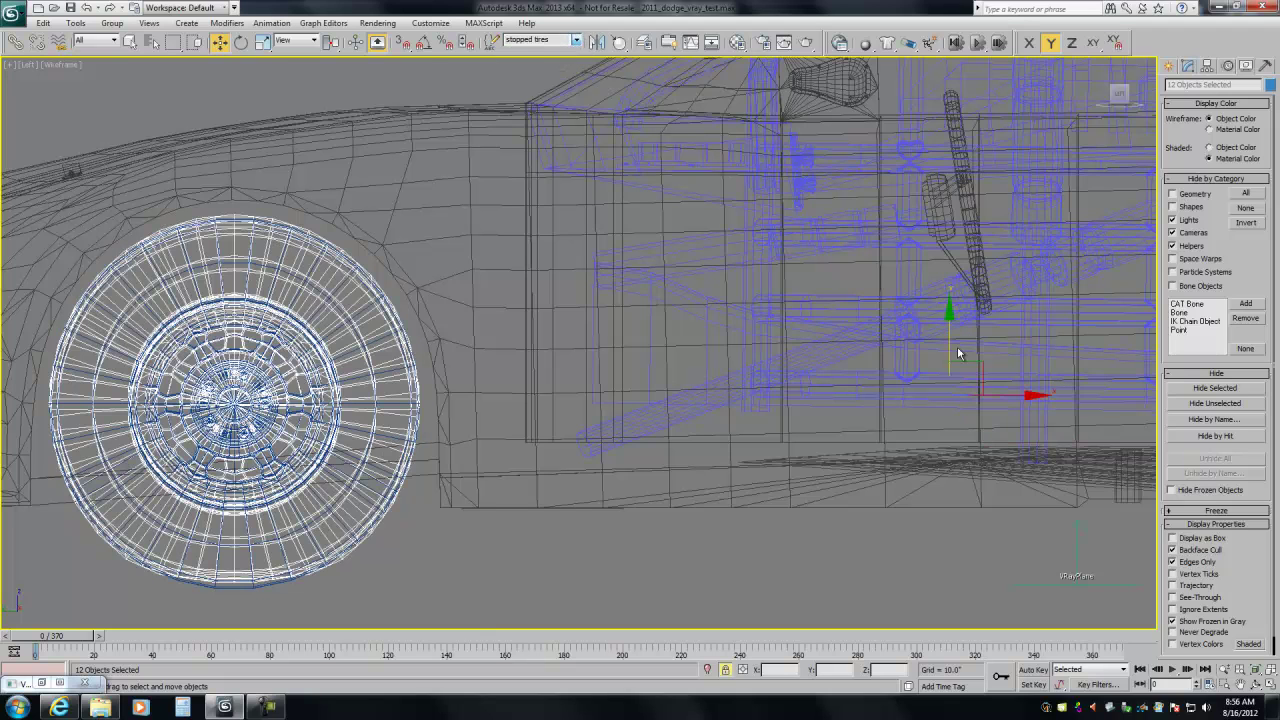
click(1214, 388)
click(1258, 668)
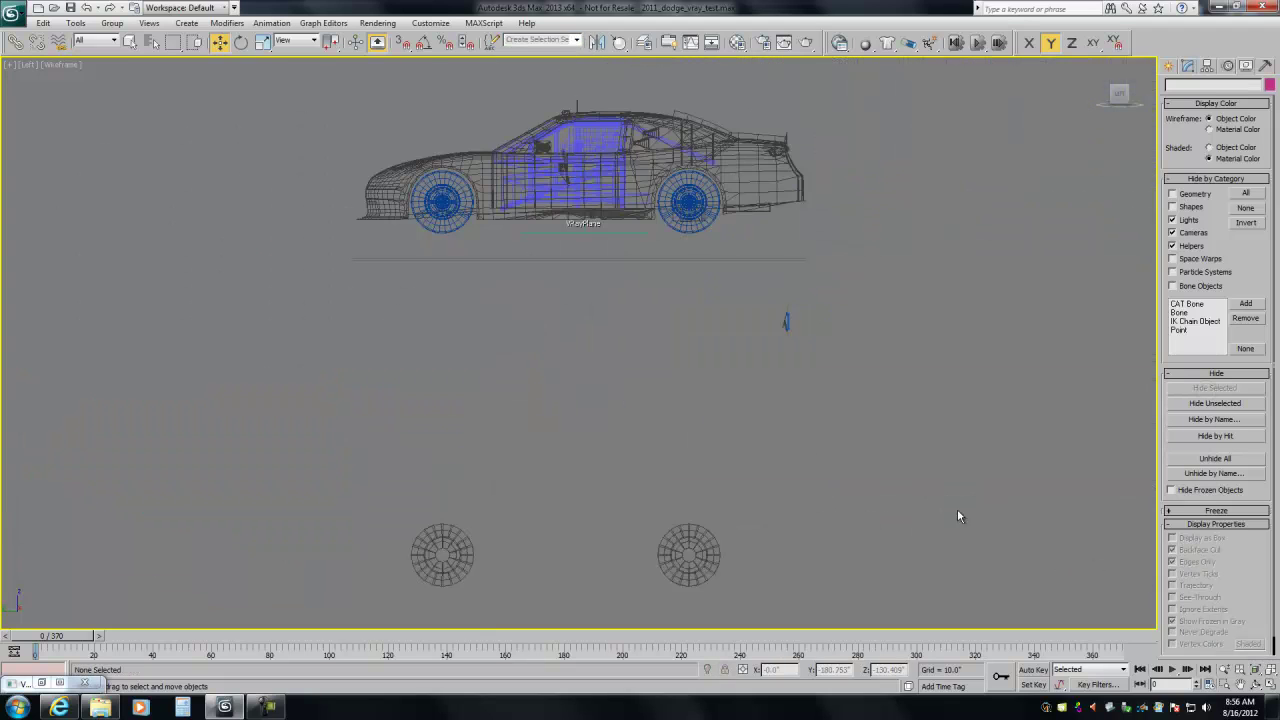
Select the "rolling tires" set and freeze all unselected objects
click(576, 40)
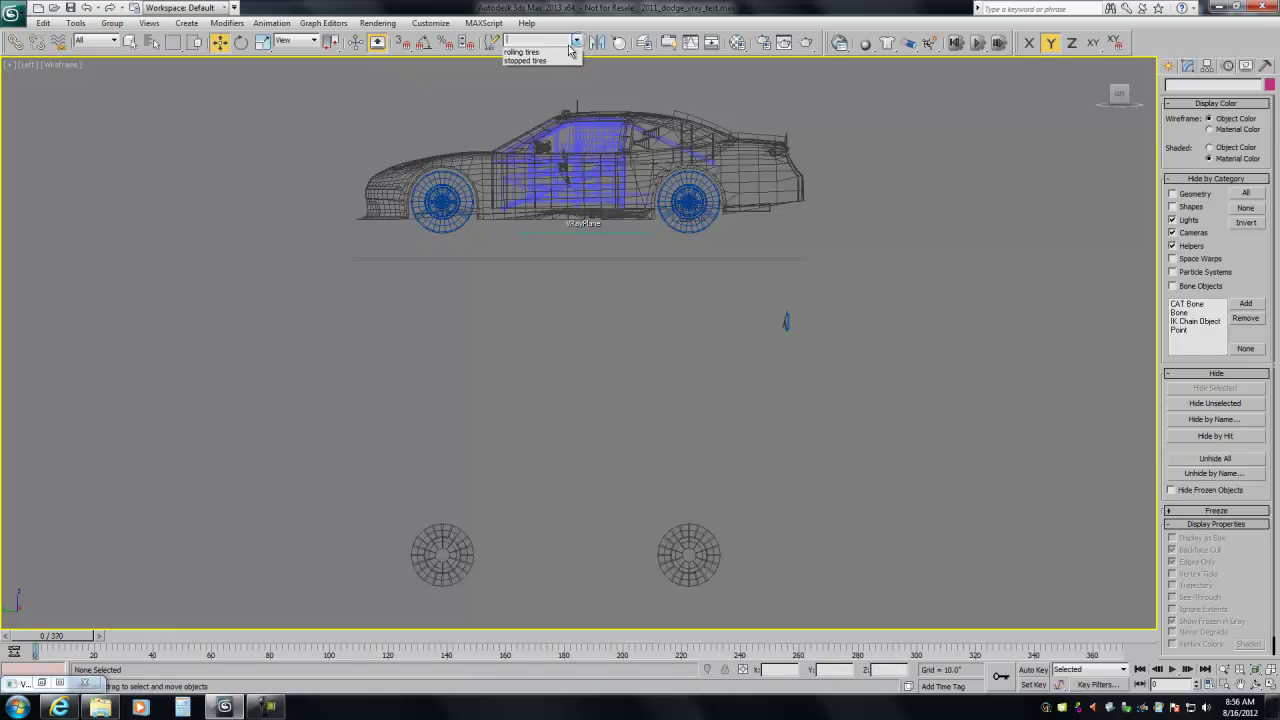
click(558, 52)
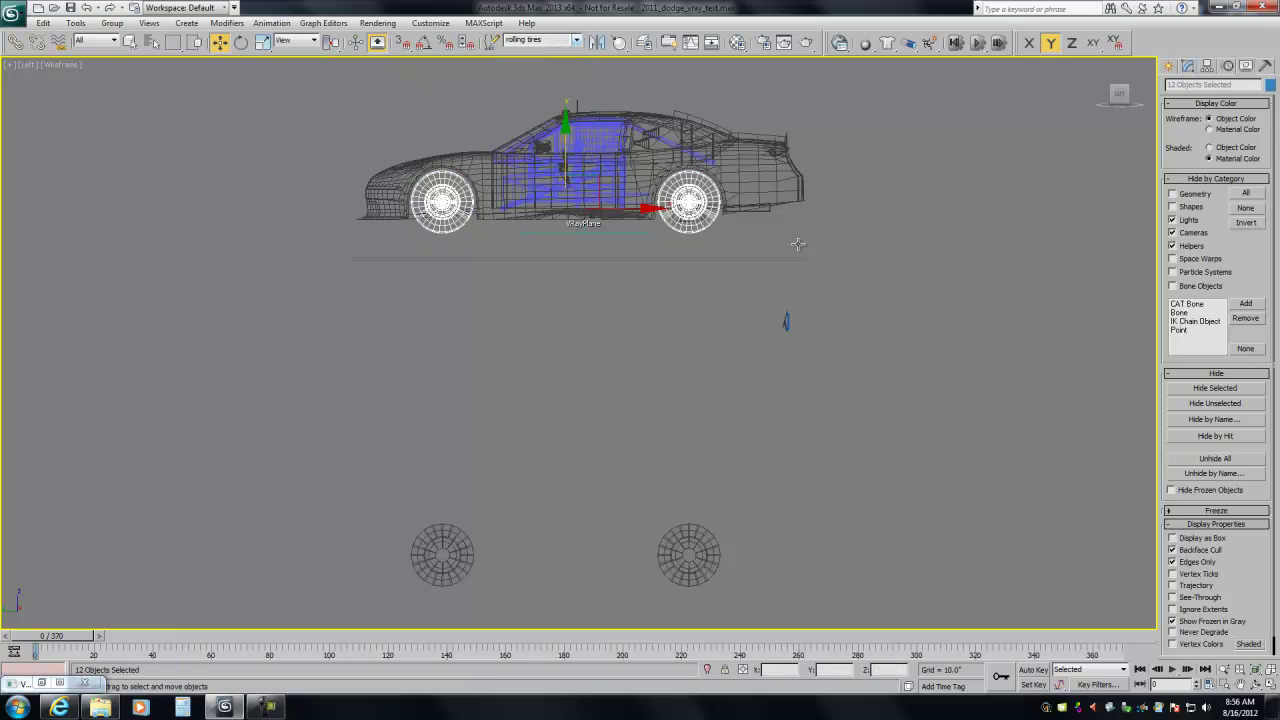
click(1192, 511)
click(1201, 541)
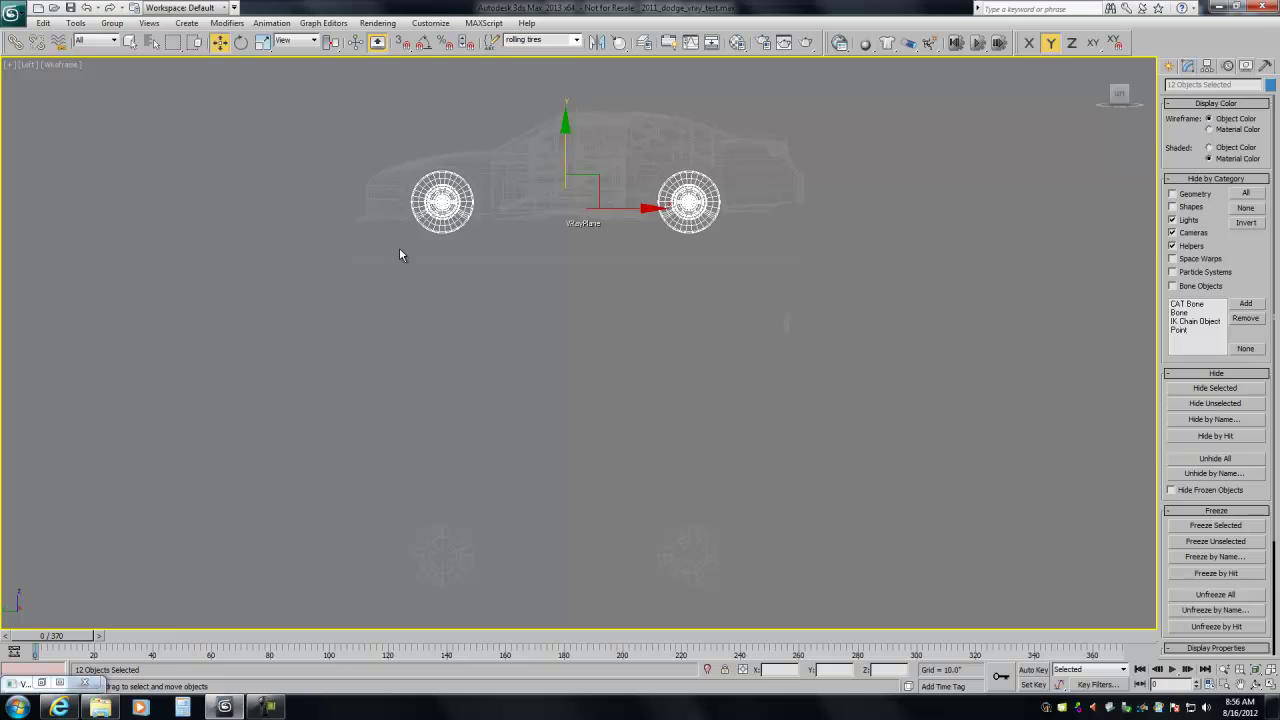
Select the parts of the car's front wheels and group them as "front"
drag(491, 131, 491, 131)
click(111, 22)
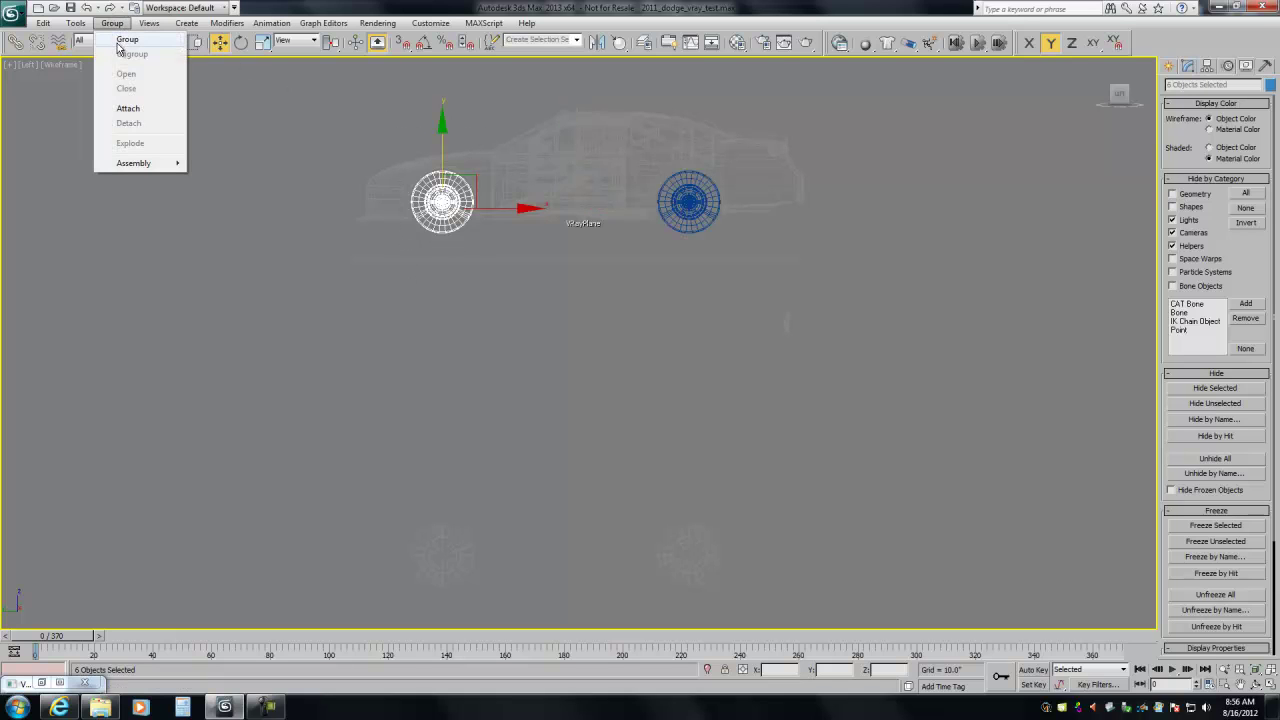
click(127, 39)
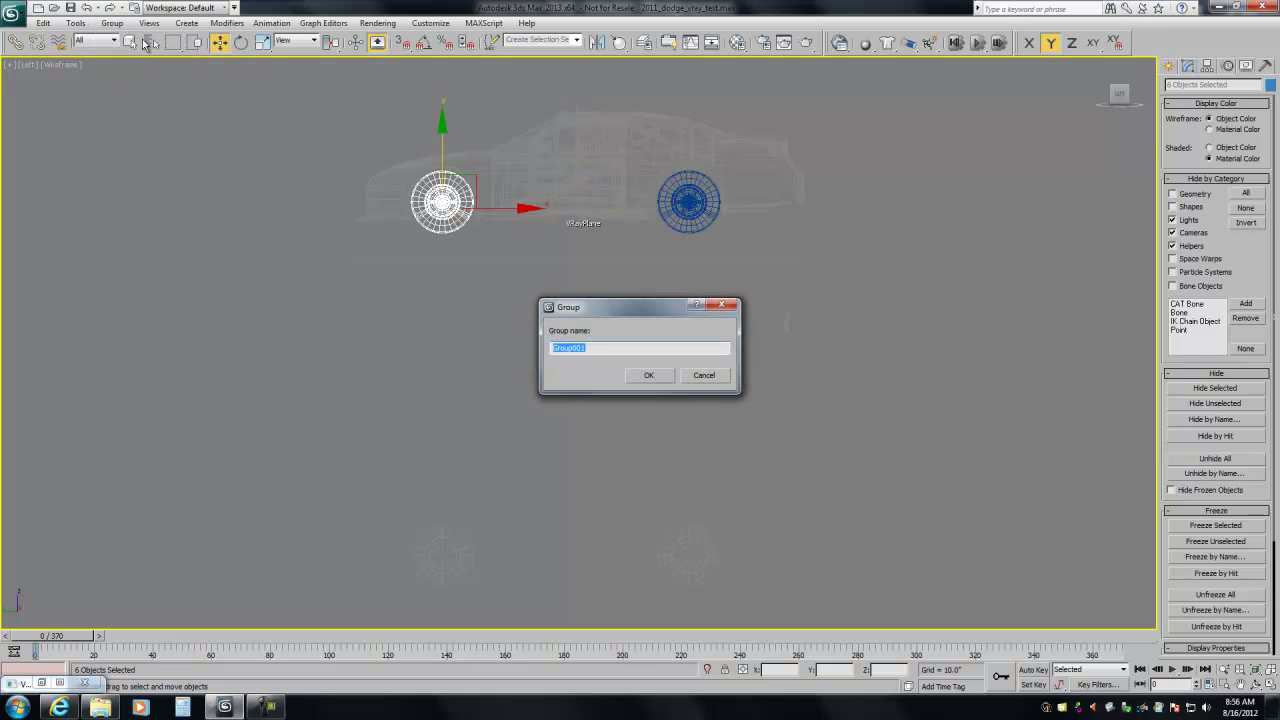
key(Return)
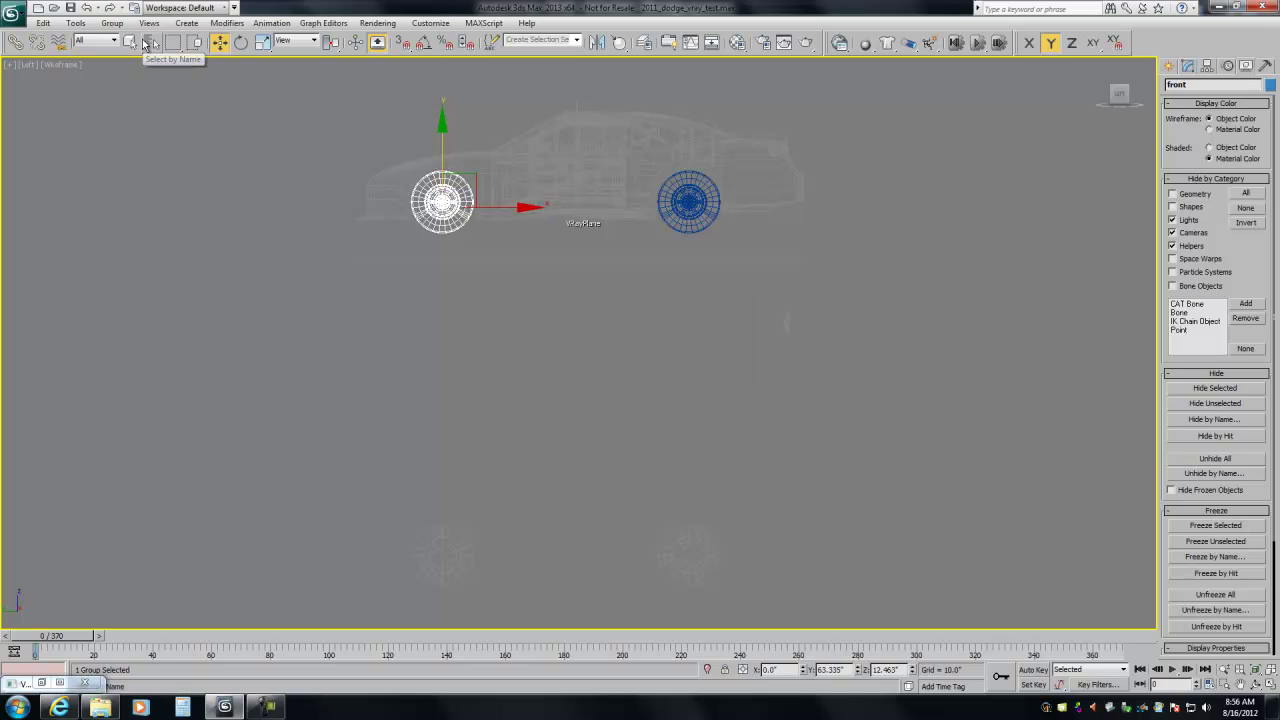
Select the parts of the car's rear wheels and group them as "rear"
drag(640, 262, 651, 114)
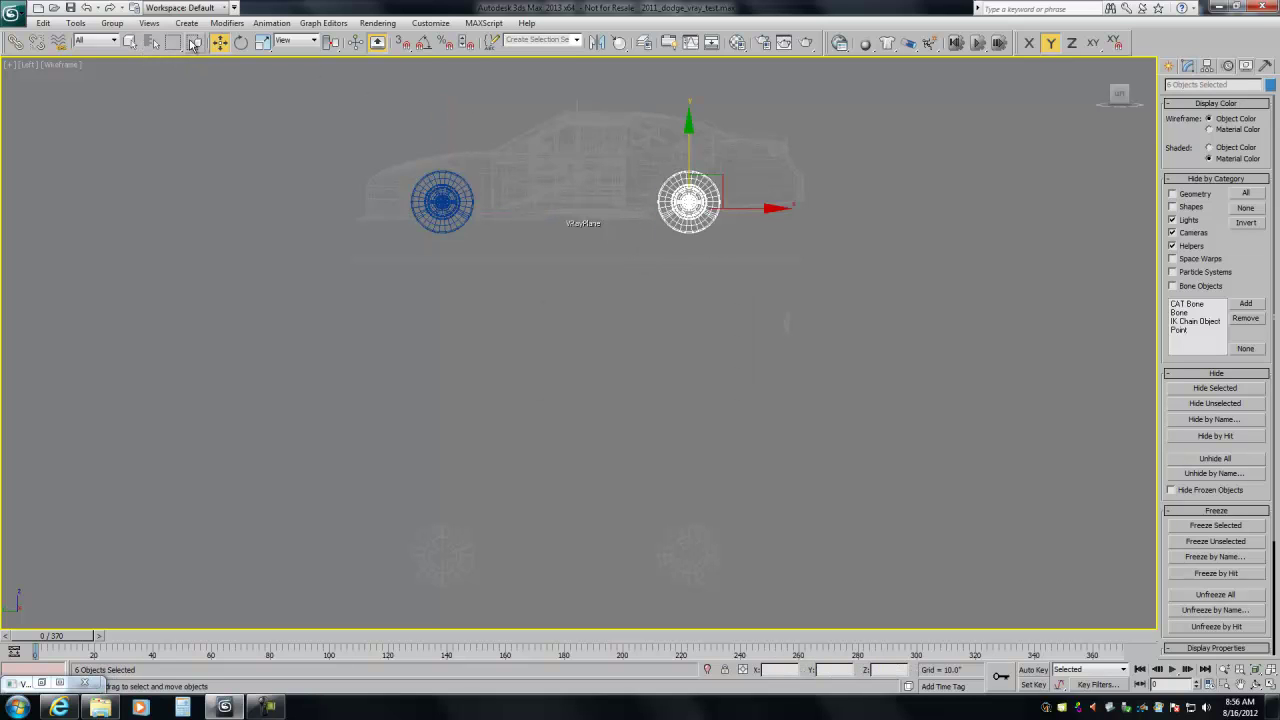
click(111, 22)
click(127, 40)
text(rear)
key(Return)
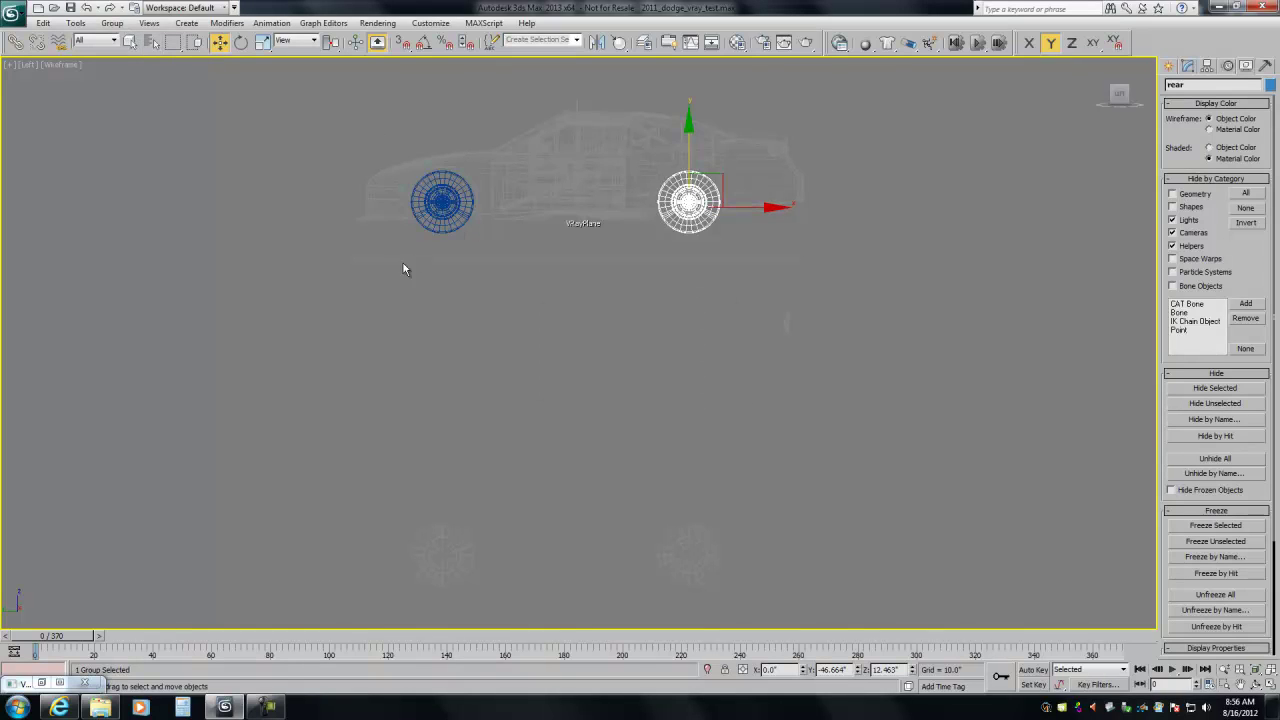
Add the front wheel group to the selection and center the pivots of both wheel groups on their objects
ctrl+drag(493, 222, 495, 224)
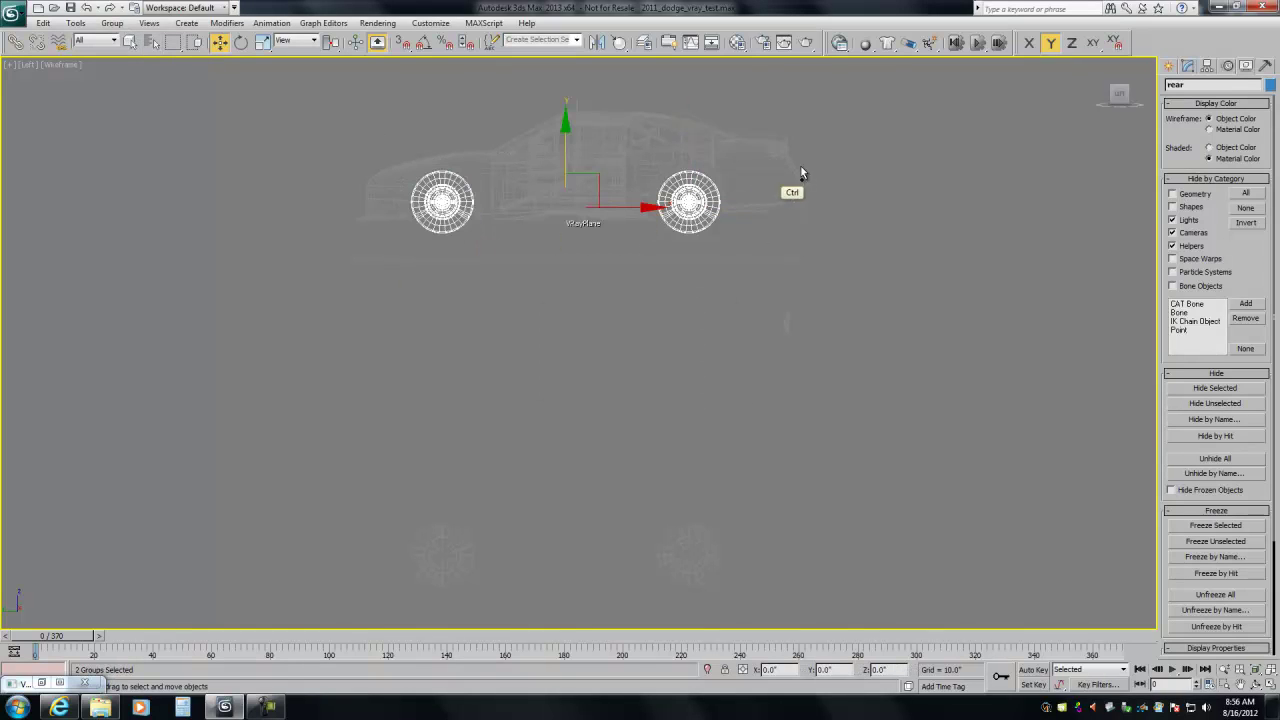
click(1207, 66)
click(1214, 150)
click(1214, 218)
click(1190, 66)
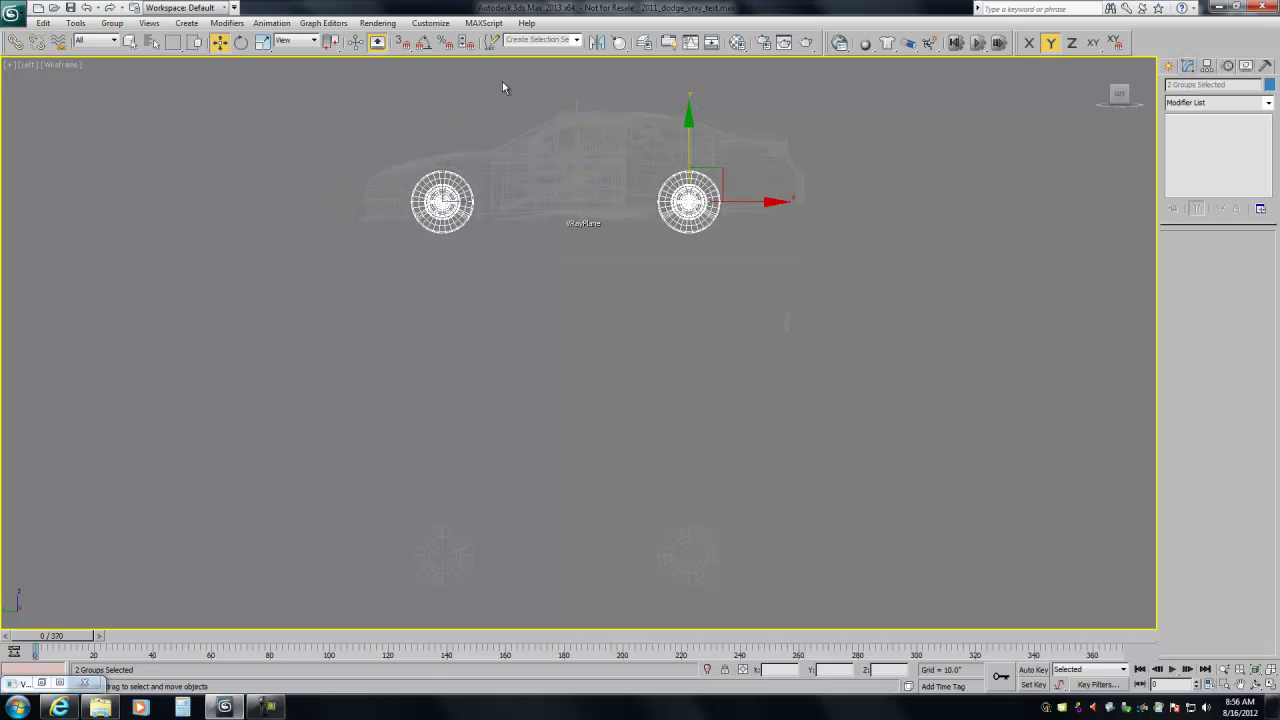
Turn on angle snap with a 5-degree increment and move the animation time to frame 19
click(423, 42)
drag(66, 640, 127, 636)
right_click(423, 42)
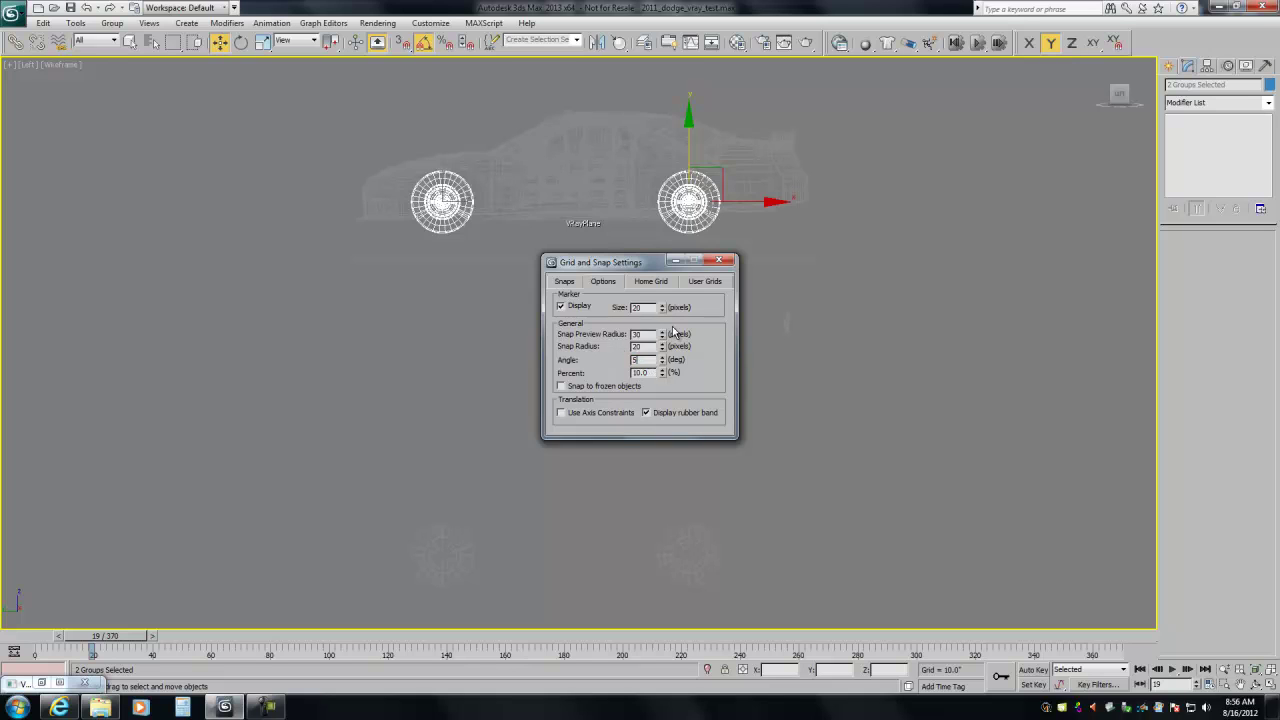
click(718, 260)
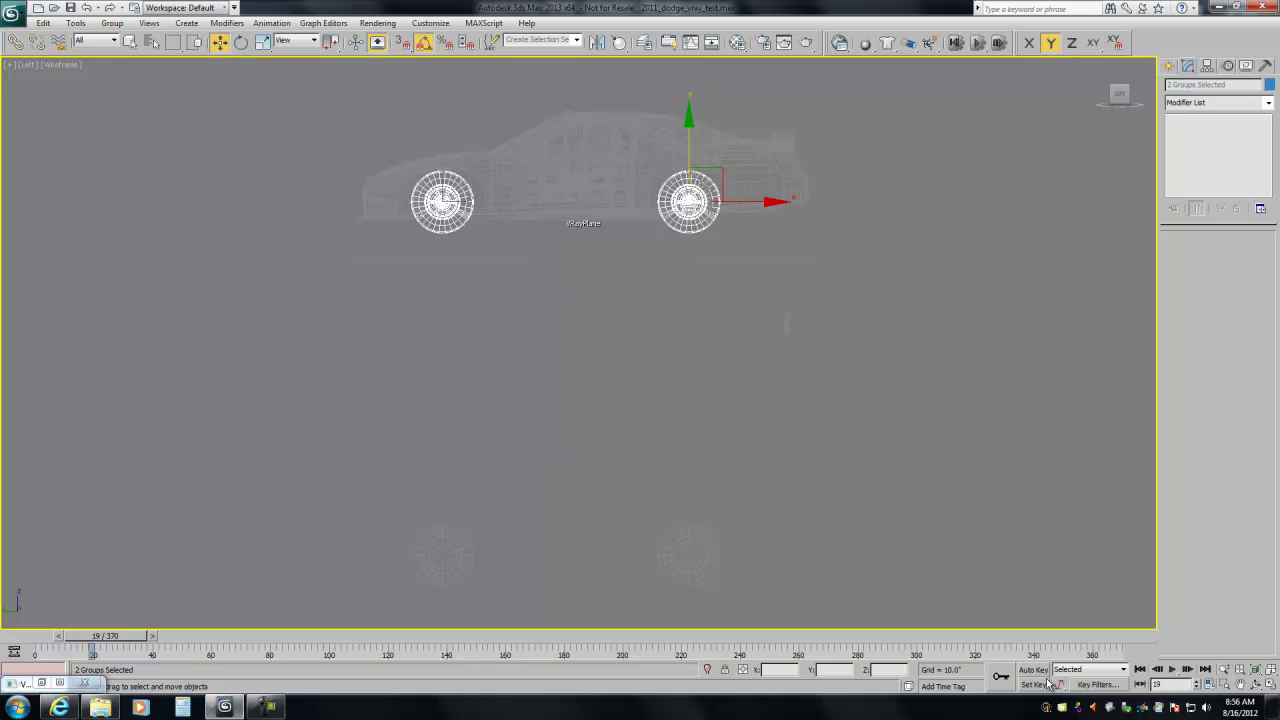
Enable Auto Key and set the default tangent type for new keys to linear
click(1033, 669)
click(1059, 685)
drag(1061, 686, 1060, 586)
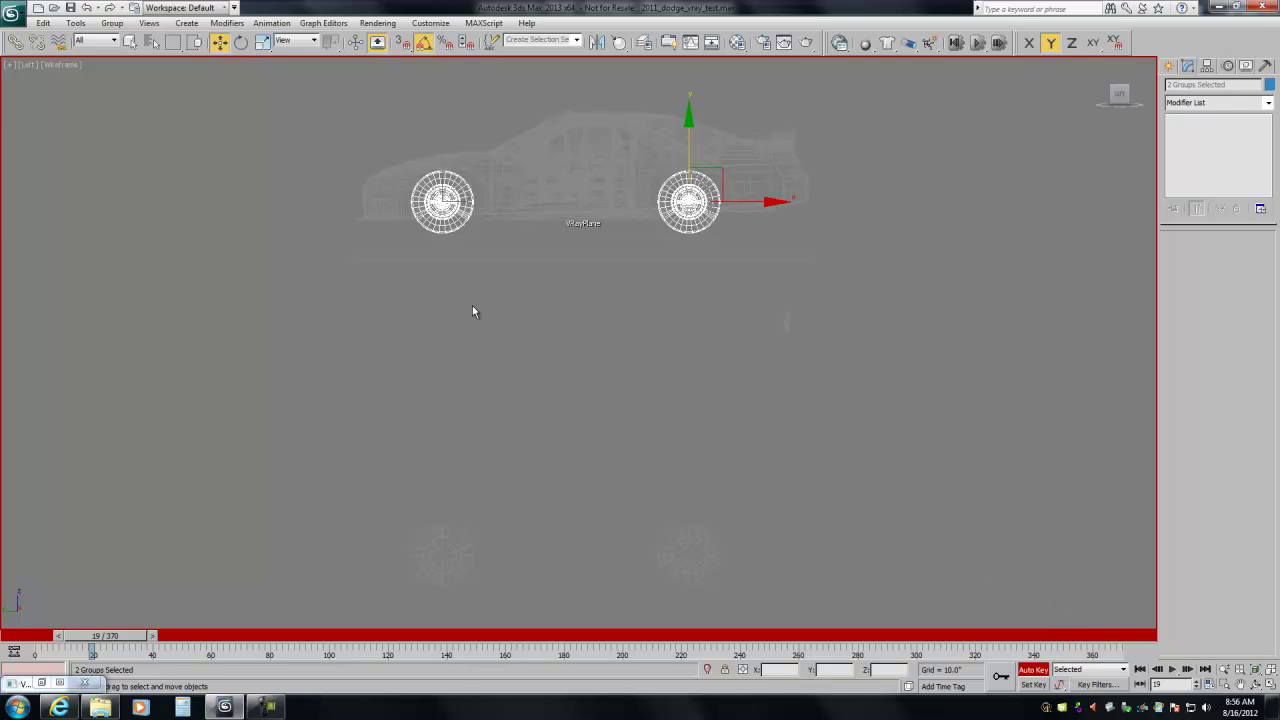
Rotate both wheel groups counterclockwise about 360 degrees at frame 19 and move the resulting key to frame 5
right_click(434, 290)
click(470, 316)
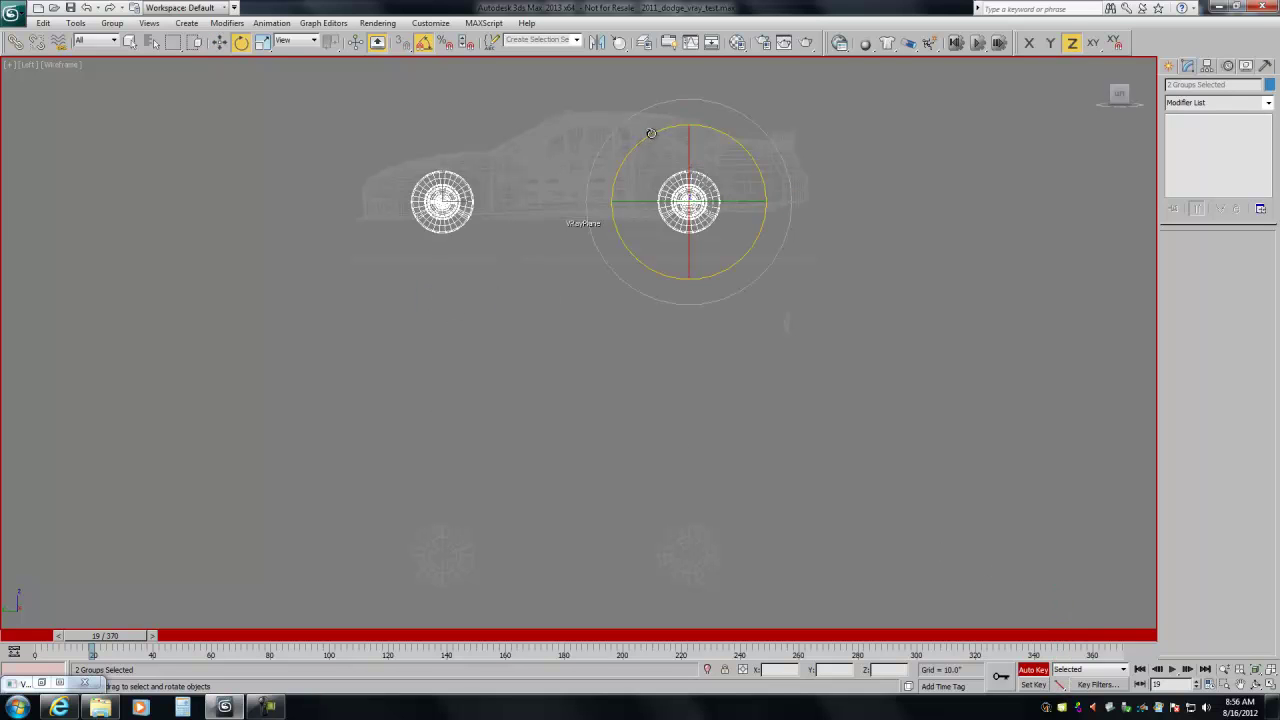
drag(652, 134, 530, 378)
drag(108, 648, 50, 649)
Set the out-of-range type of the wheel groups' rotation curves to Relative Repeat in the Curve Editor, then minimize it
click(711, 45)
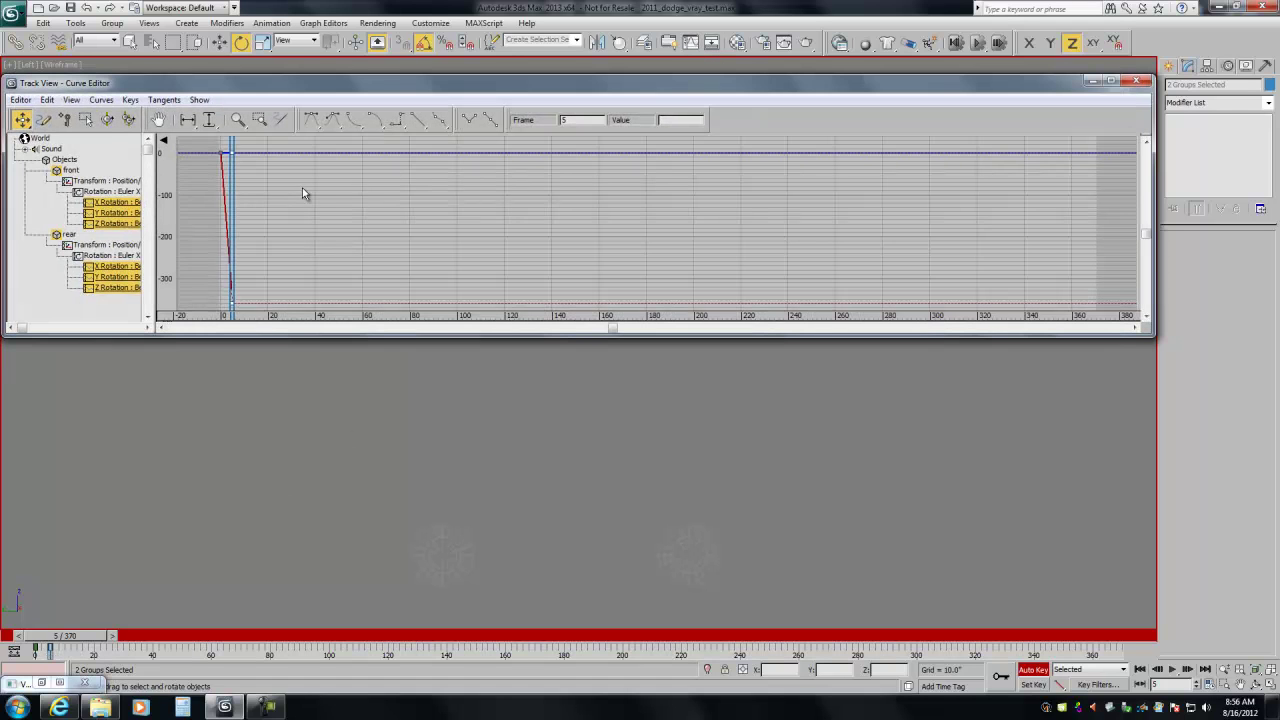
click(52, 101)
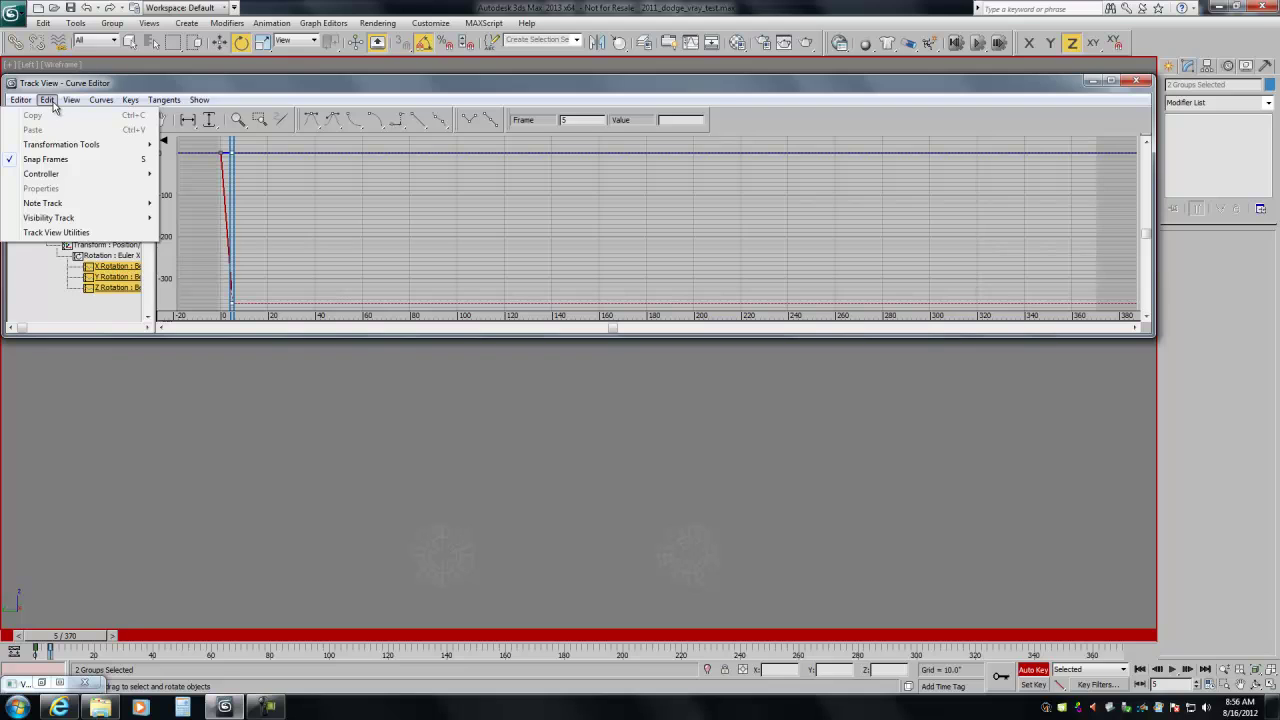
mouse_move(66, 175)
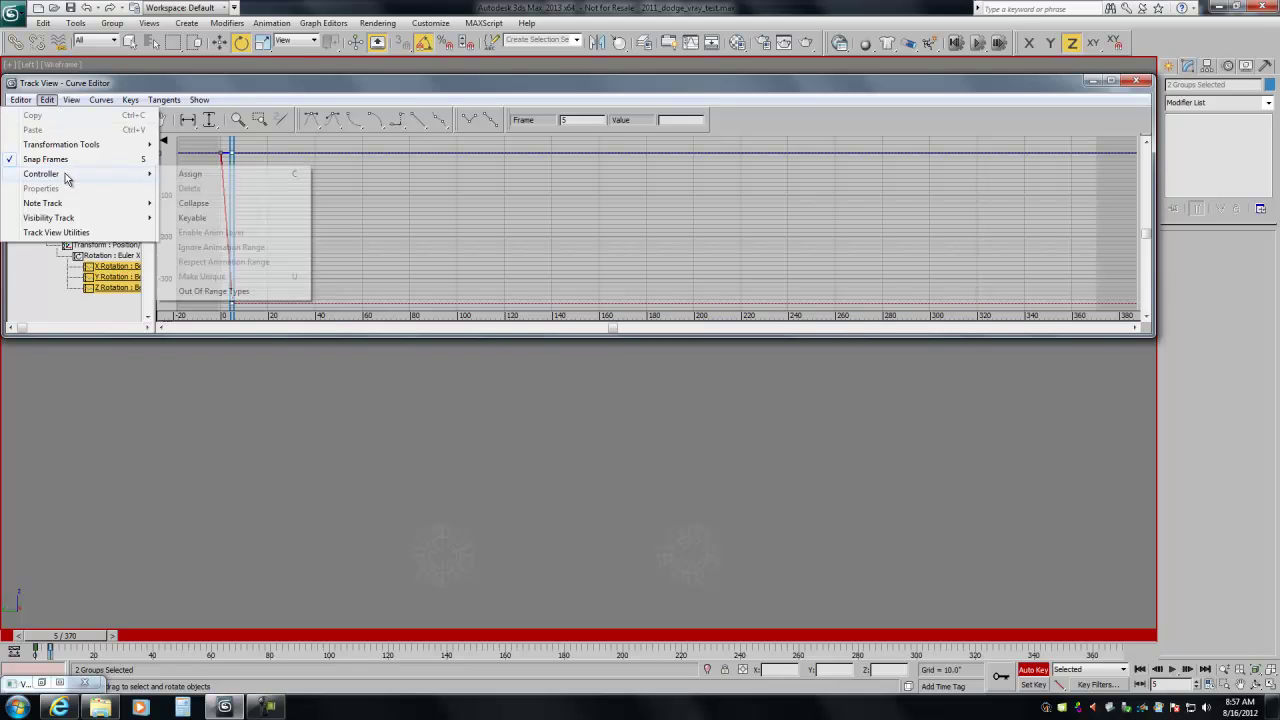
click(202, 291)
click(157, 222)
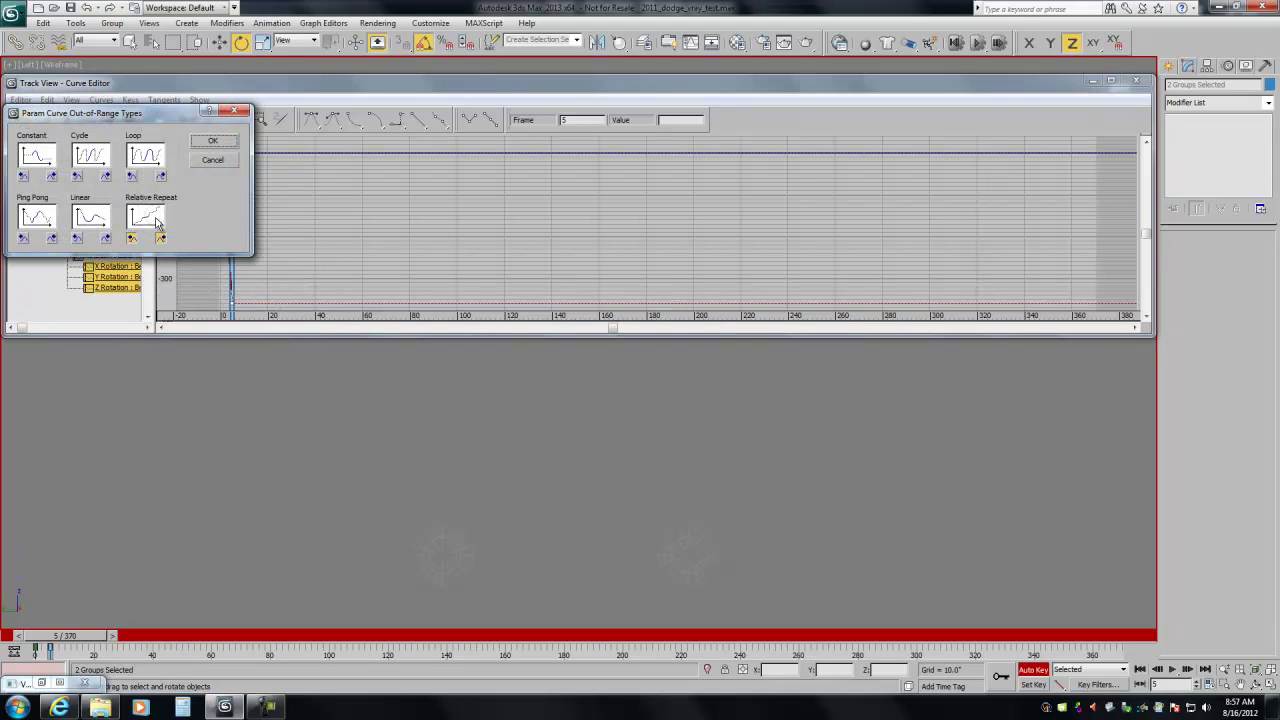
click(210, 142)
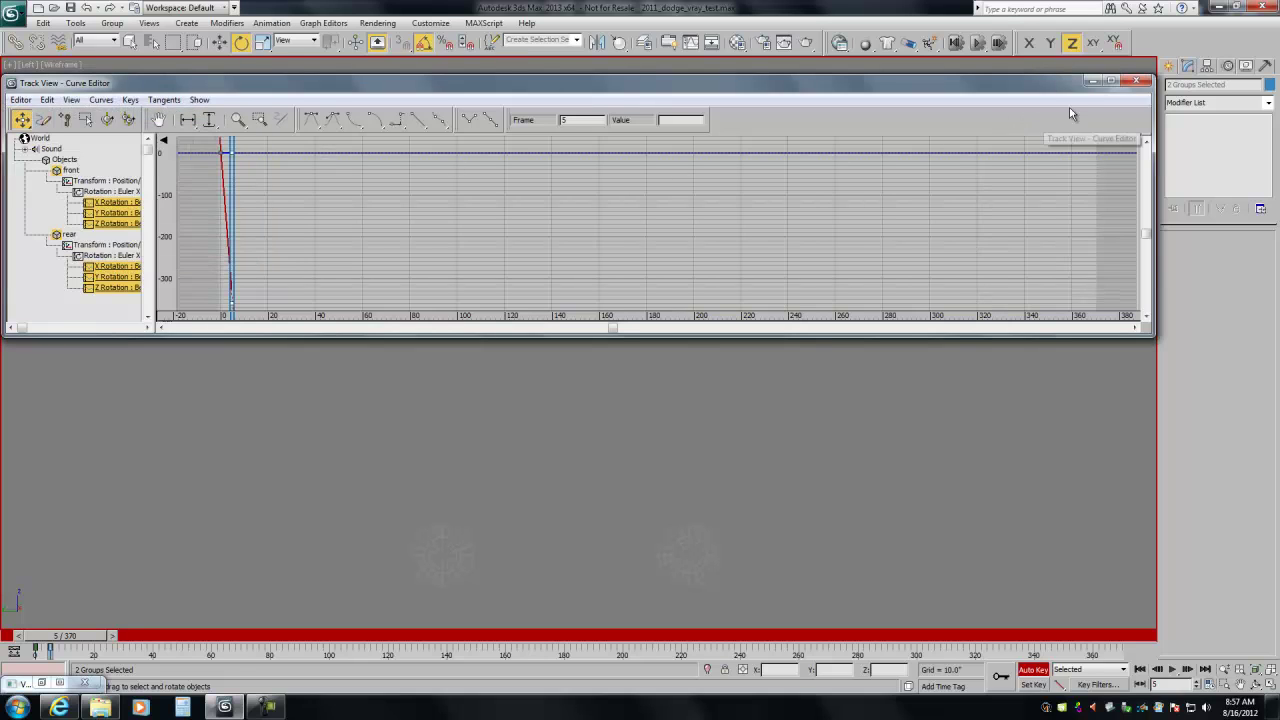
click(1092, 80)
Return to frame 0, deselect the wheel groups and unfreeze all objects
drag(97, 638, 65, 640)
key(e)
drag(479, 287, 512, 280)
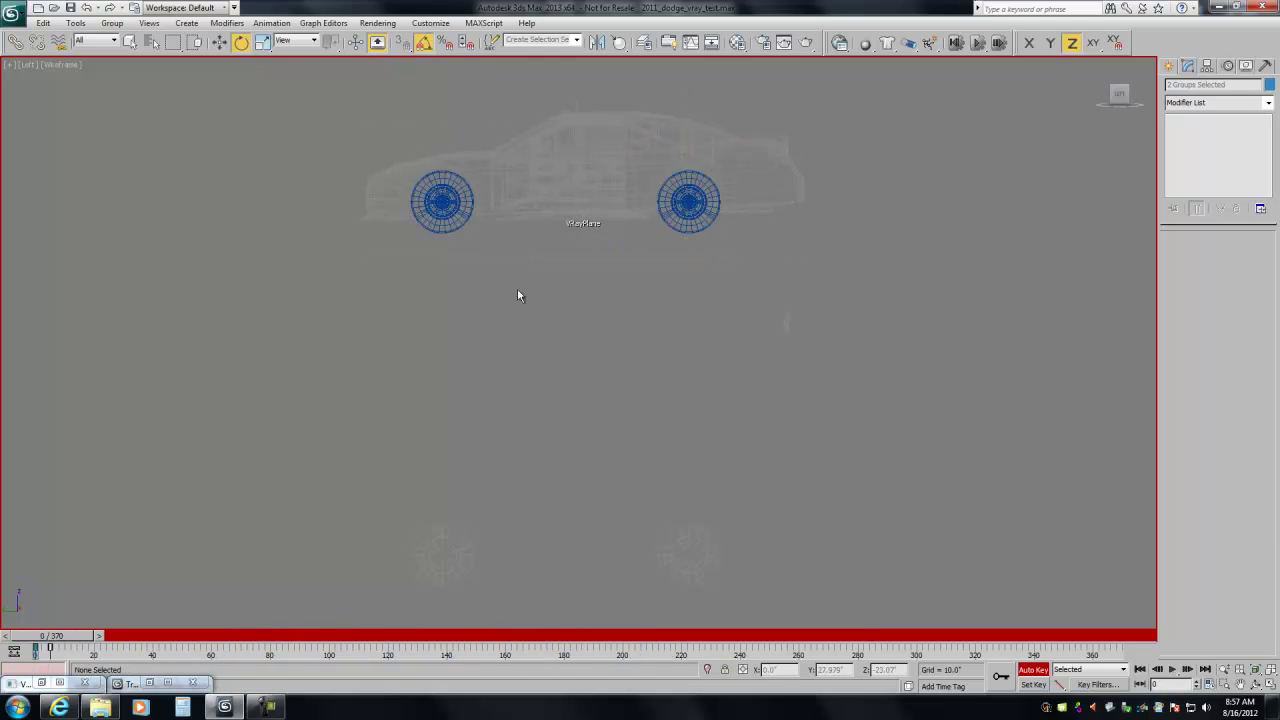
right_click(633, 300)
click(662, 220)
Select the SPIN box below the car and delete its existing animation key near frame 10
click(607, 259)
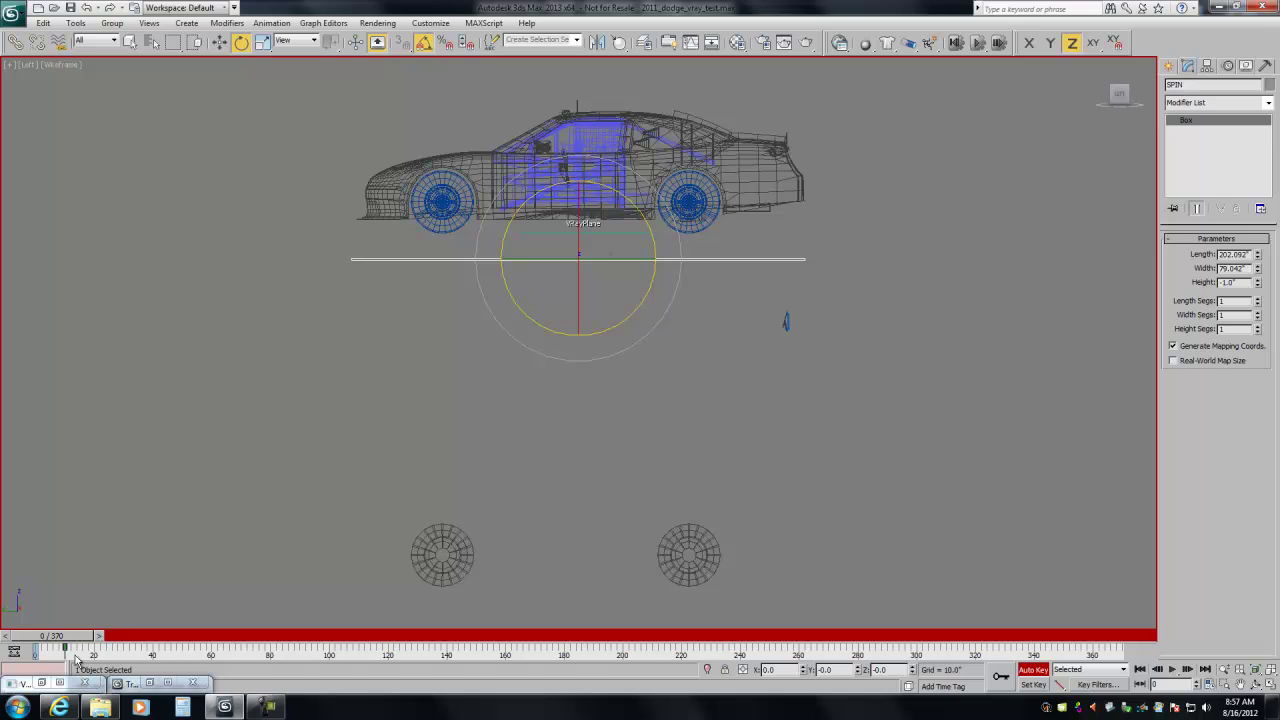
drag(77, 641, 78, 668)
drag(79, 668, 46, 662)
key(e)
key(q)
mouse_move(51, 636)
mouse_down()
mouse_move(78, 648)
mouse_move(40, 648)
mouse_move(70, 645)
mouse_move(54, 649)
mouse_up()
key(e)
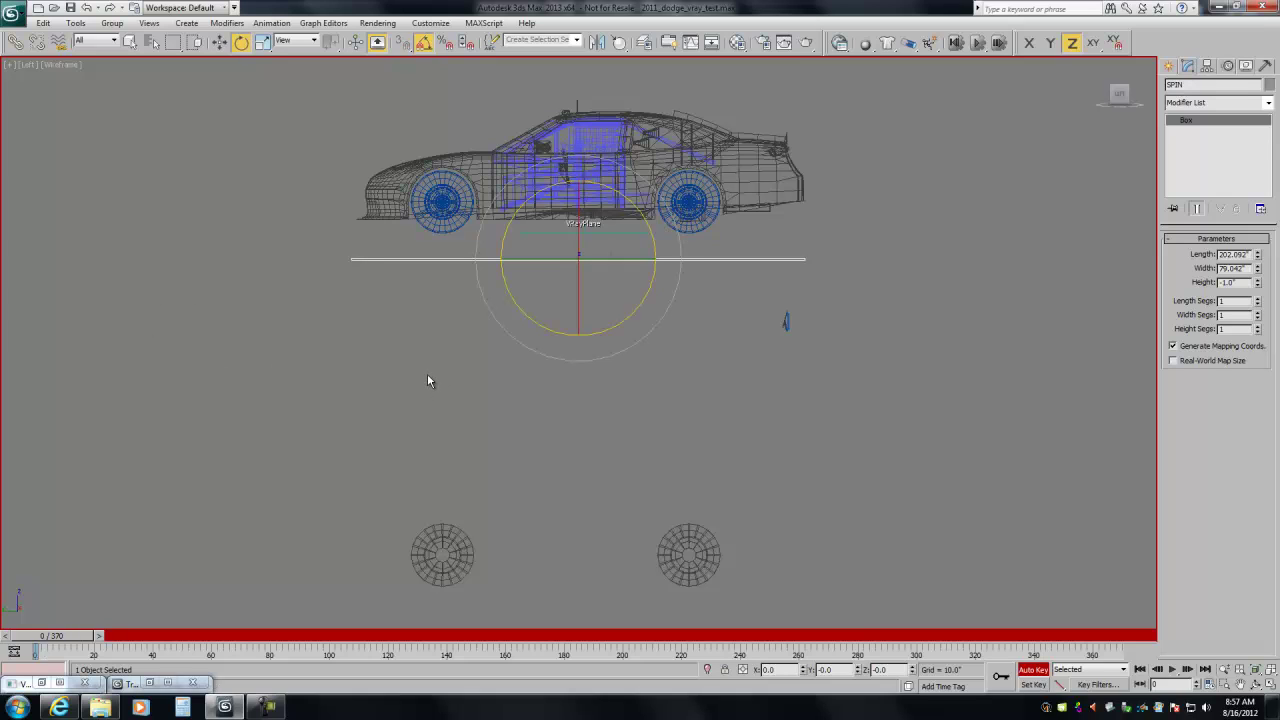
Select the front and rear wheel groups and link them to the SPIN box as their parent
right_click(455, 307)
click(473, 322)
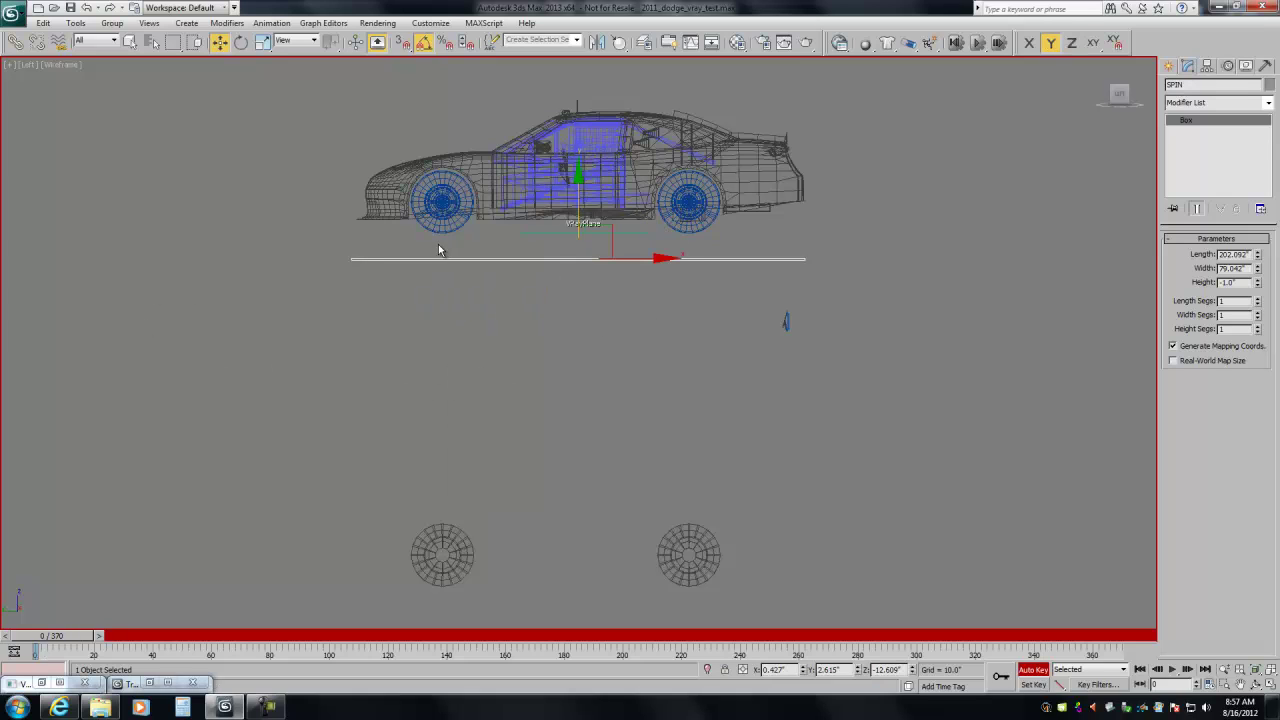
click(439, 229)
ctrl+click(676, 226)
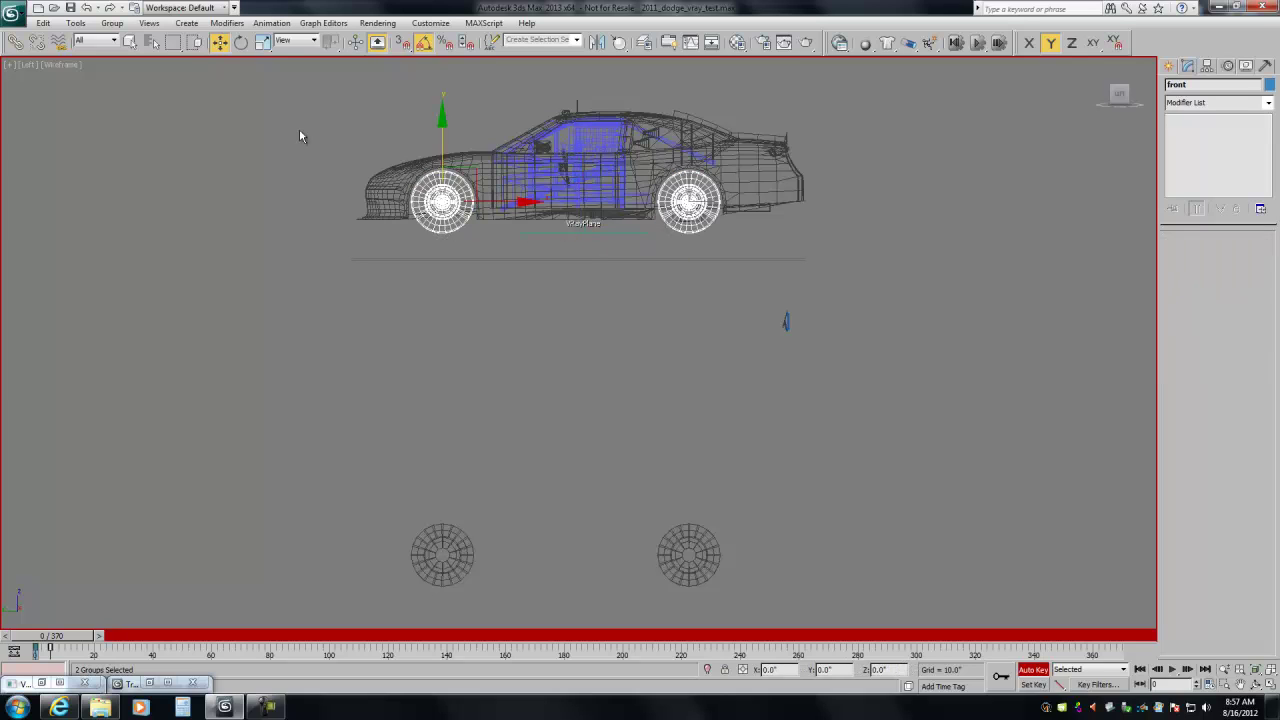
click(15, 42)
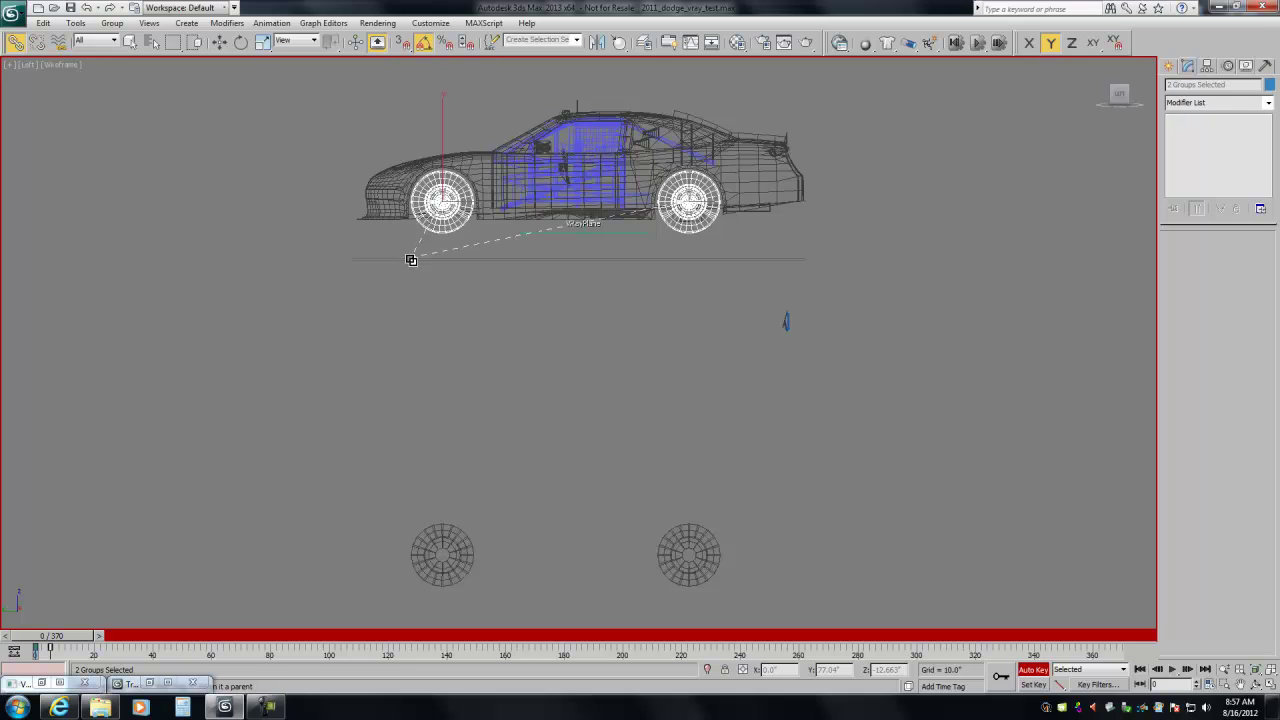
click(441, 258)
Animate the SPIN box at frame 20 by moving it forward along the car's length to about 216.7" on the Y axis
right_click(390, 318)
click(410, 336)
drag(66, 641, 124, 638)
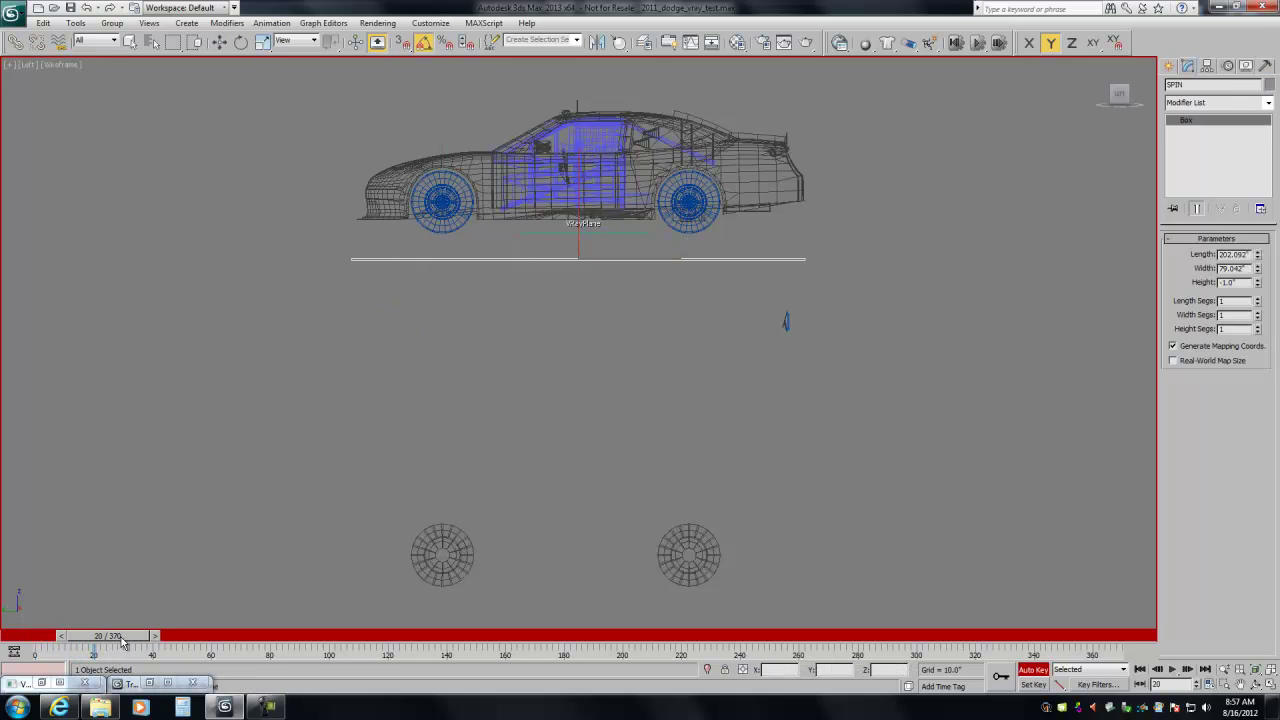
drag(655, 258, 174, 321)
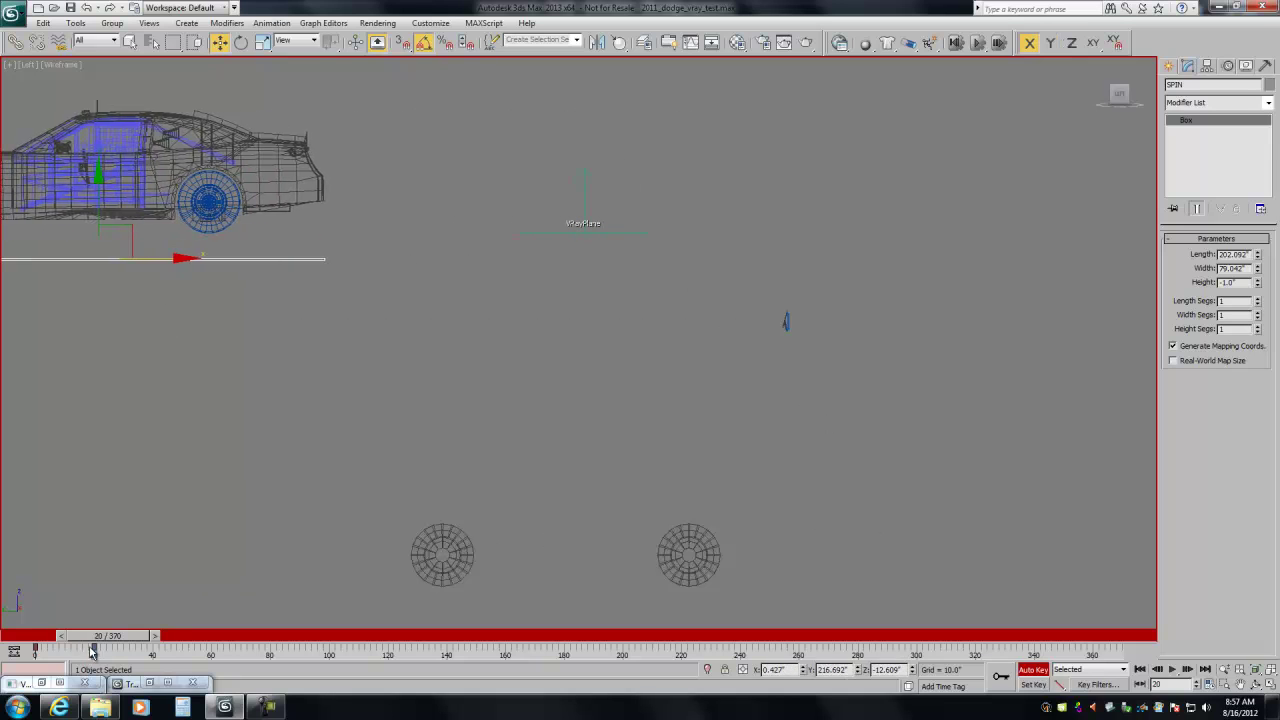
Return to frame 0, set the animation's end time to 20 and play it back in the four-view layout
key(Home)
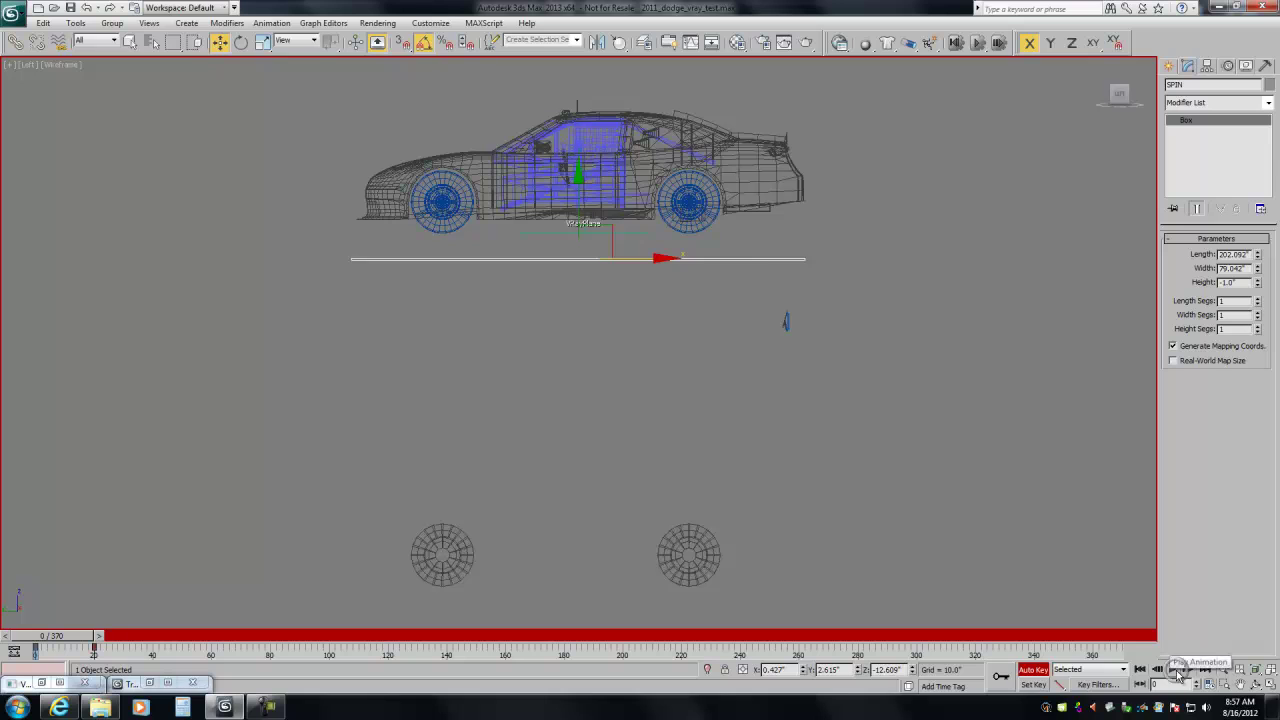
click(1209, 685)
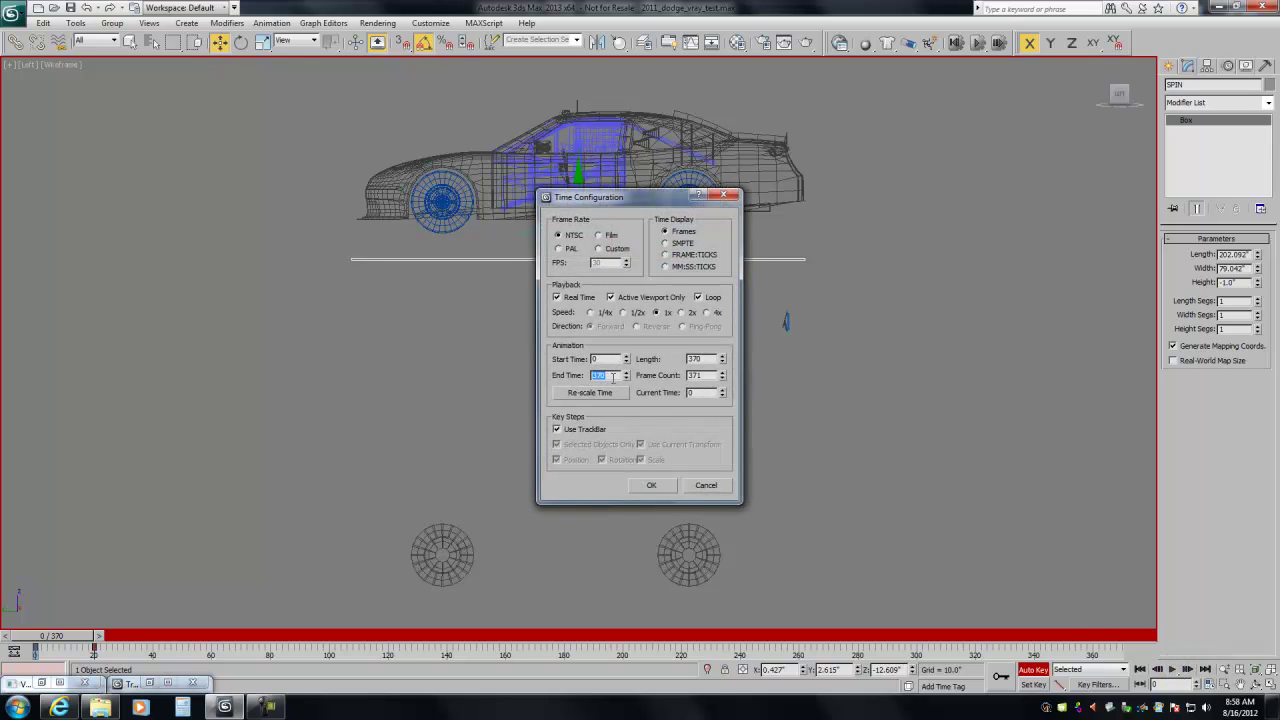
click(652, 486)
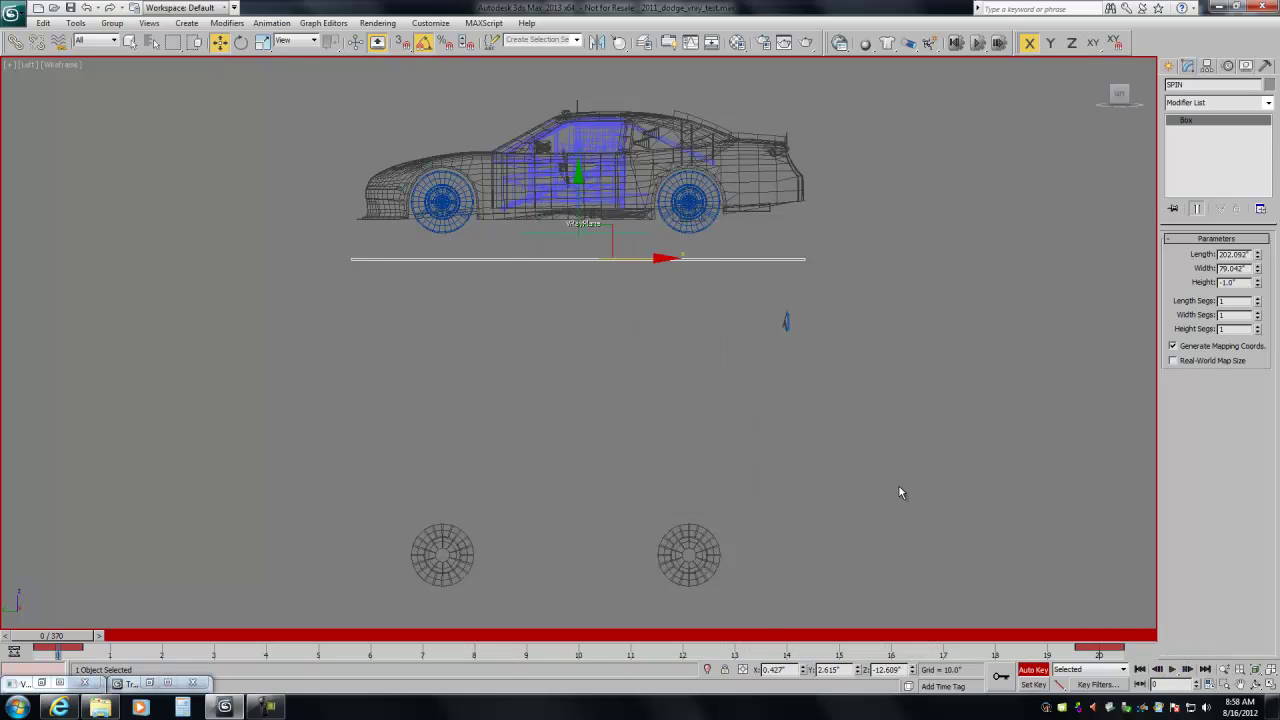
key(alt+w)
click(1172, 669)
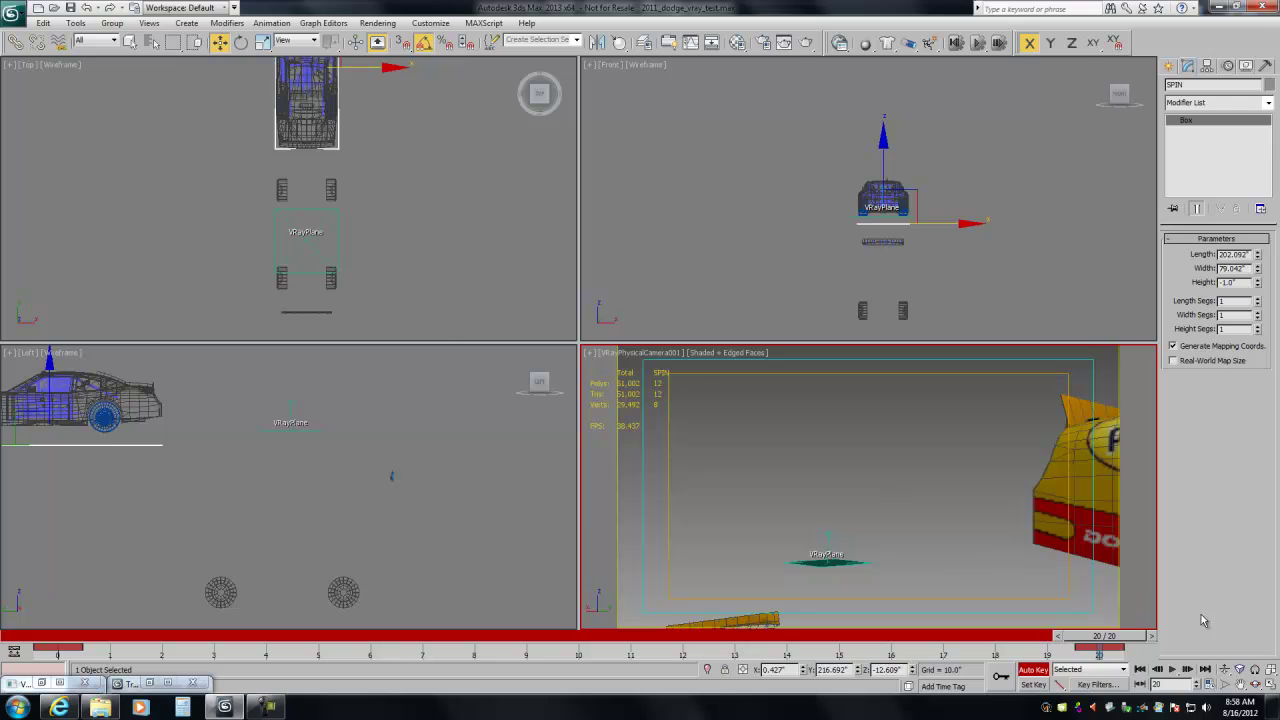
At frame 20, move the SPIN box forward to about 331.7" on the Y axis and play back the animation
click(1267, 668)
drag(288, 95, 286, 28)
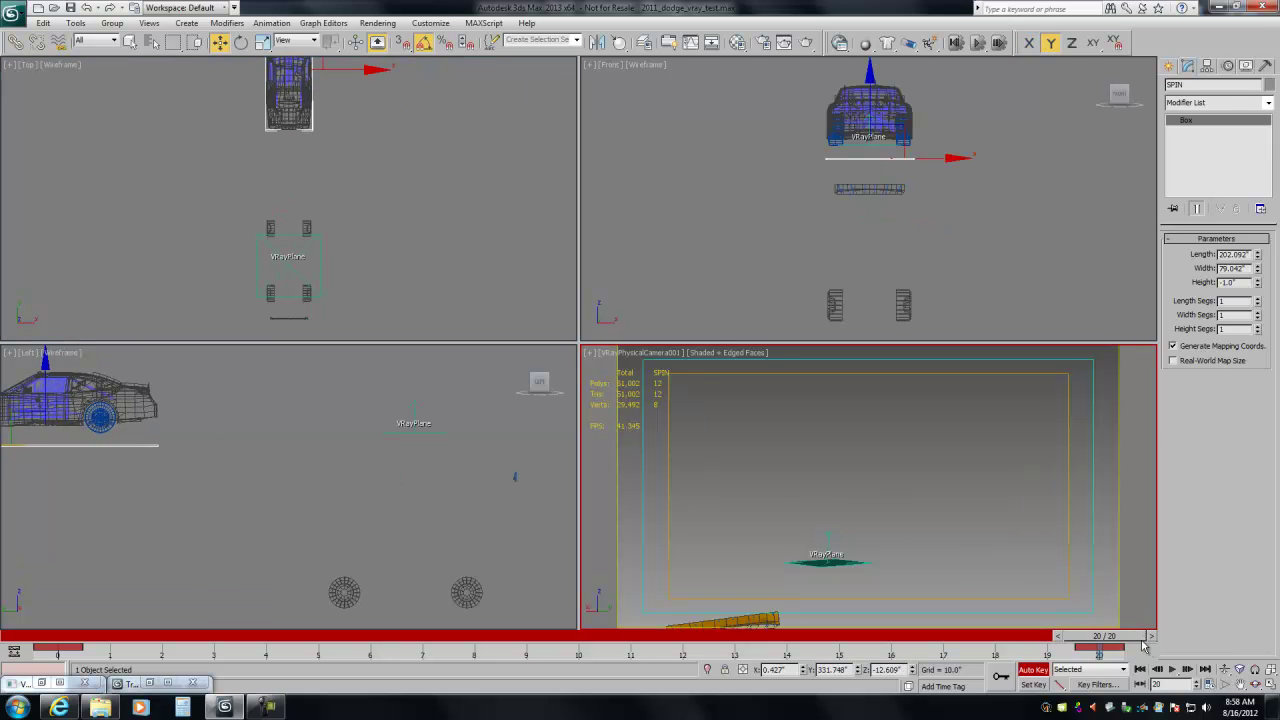
click(1173, 669)
click(1142, 669)
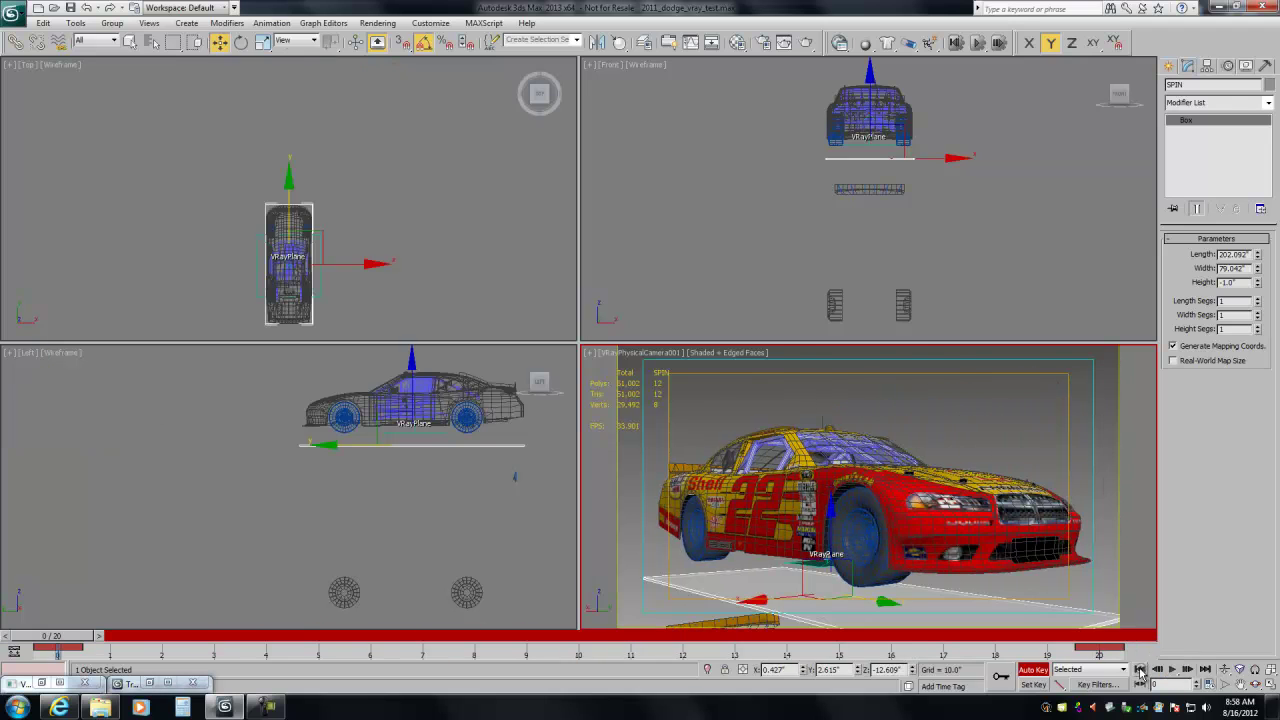
At frame 20, move the SPIN box much farther forward along Y, play back the faster motion and return to frame 0
click(1205, 669)
right_click(446, 268)
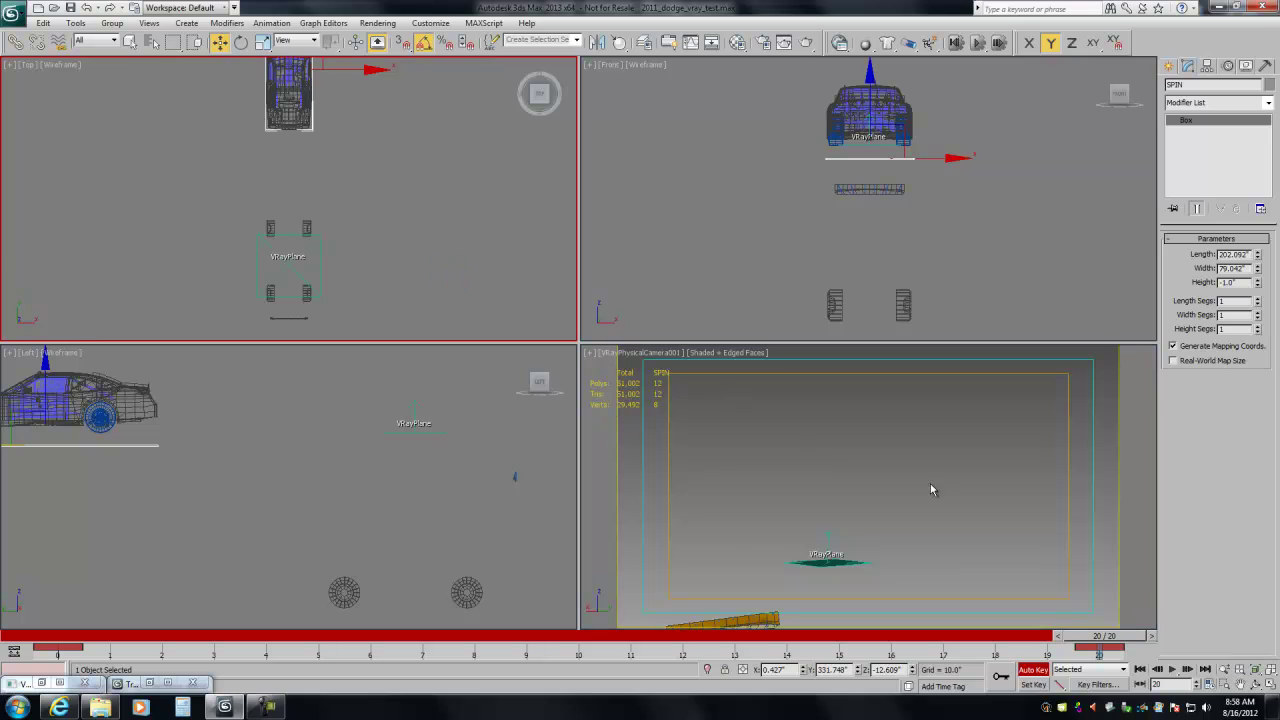
click(1240, 668)
drag(391, 151, 366, 283)
right_click(366, 283)
drag(289, 119, 292, 103)
right_click(745, 446)
click(1171, 668)
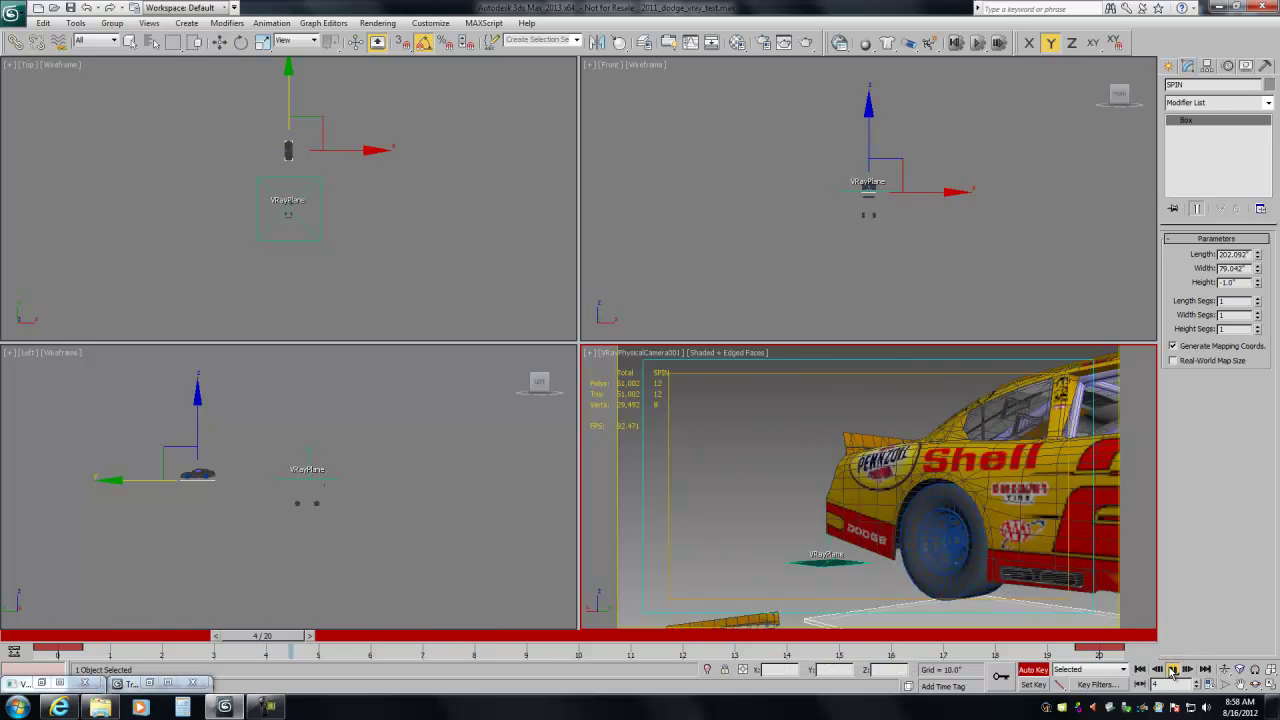
click(1141, 670)
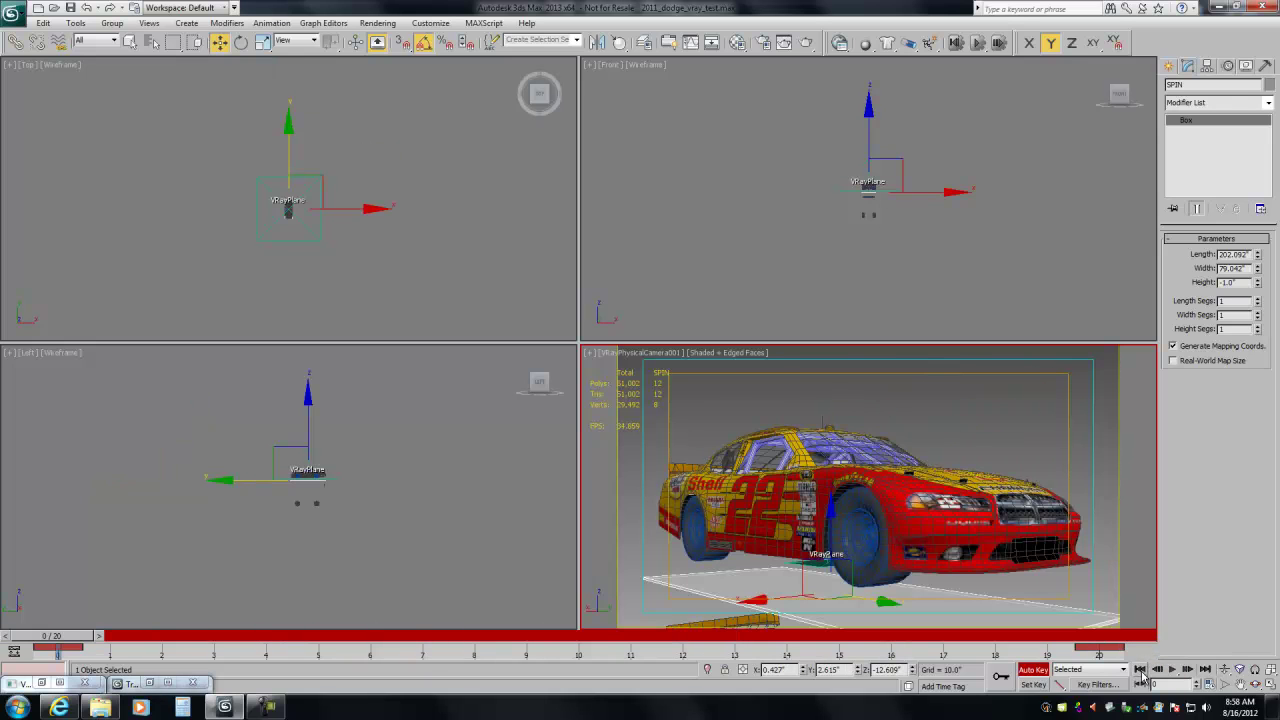
Deselect the SPIN box, show cameras in the viewports and select VRayPhysicalCamera001 together with its target
click(372, 290)
click(1244, 67)
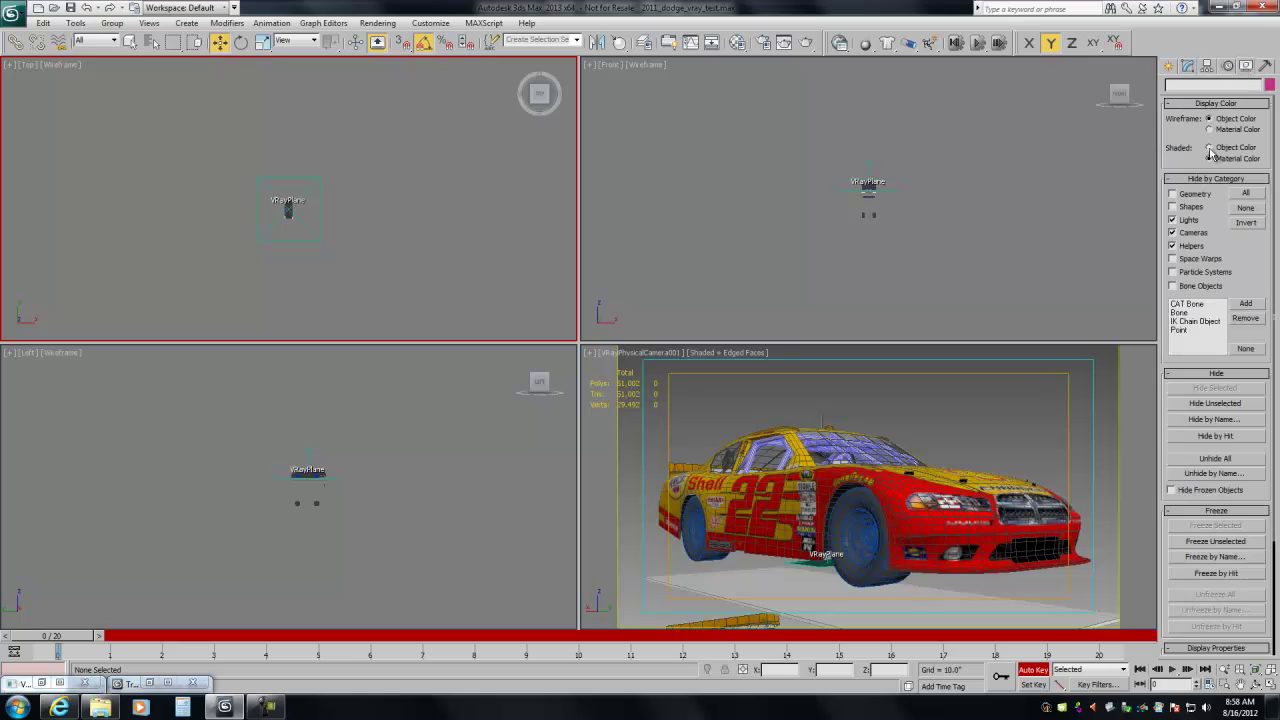
click(1269, 669)
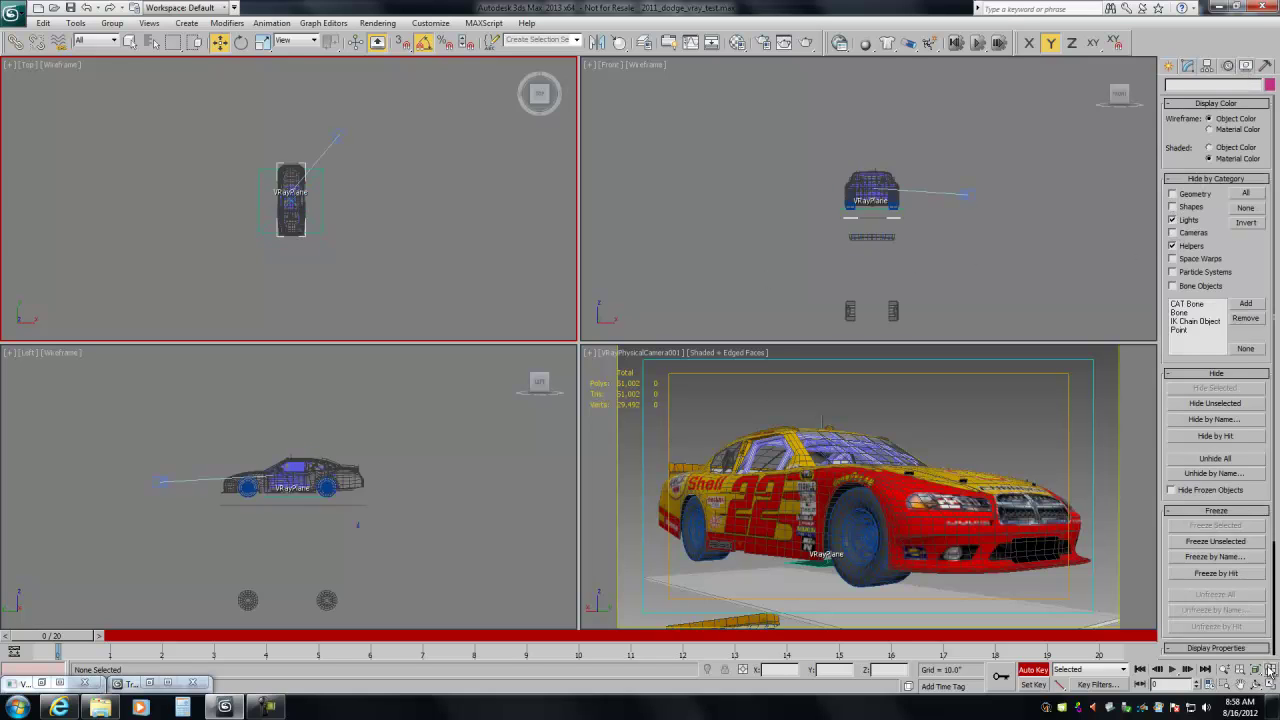
click(311, 143)
key(h)
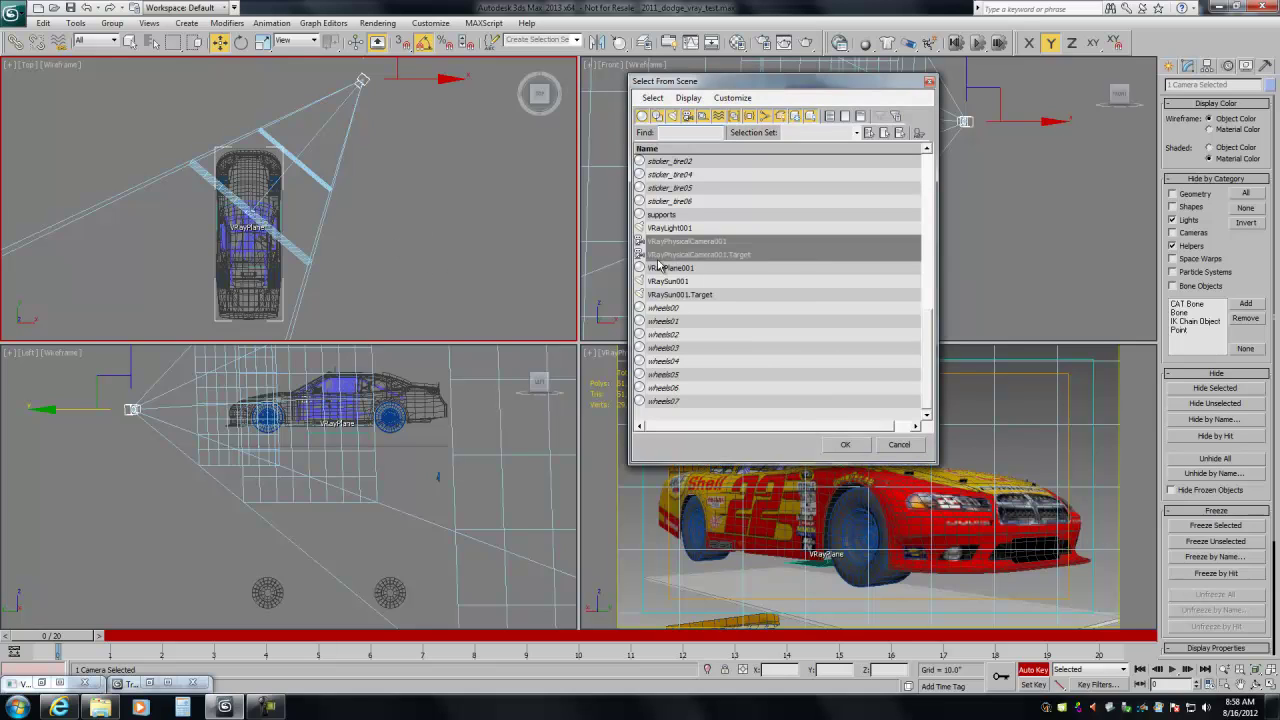
click(845, 446)
Link the camera and its target to the SPIN box as their parent and advance the animation to frame 20
click(15, 42)
drag(129, 410, 405, 452)
drag(87, 637, 1172, 612)
click(684, 421)
At frame 20, animate the V-Ray physical camera by moving it slightly forward along the Y axis in the Top view
click(313, 246)
right_click(320, 256)
click(350, 266)
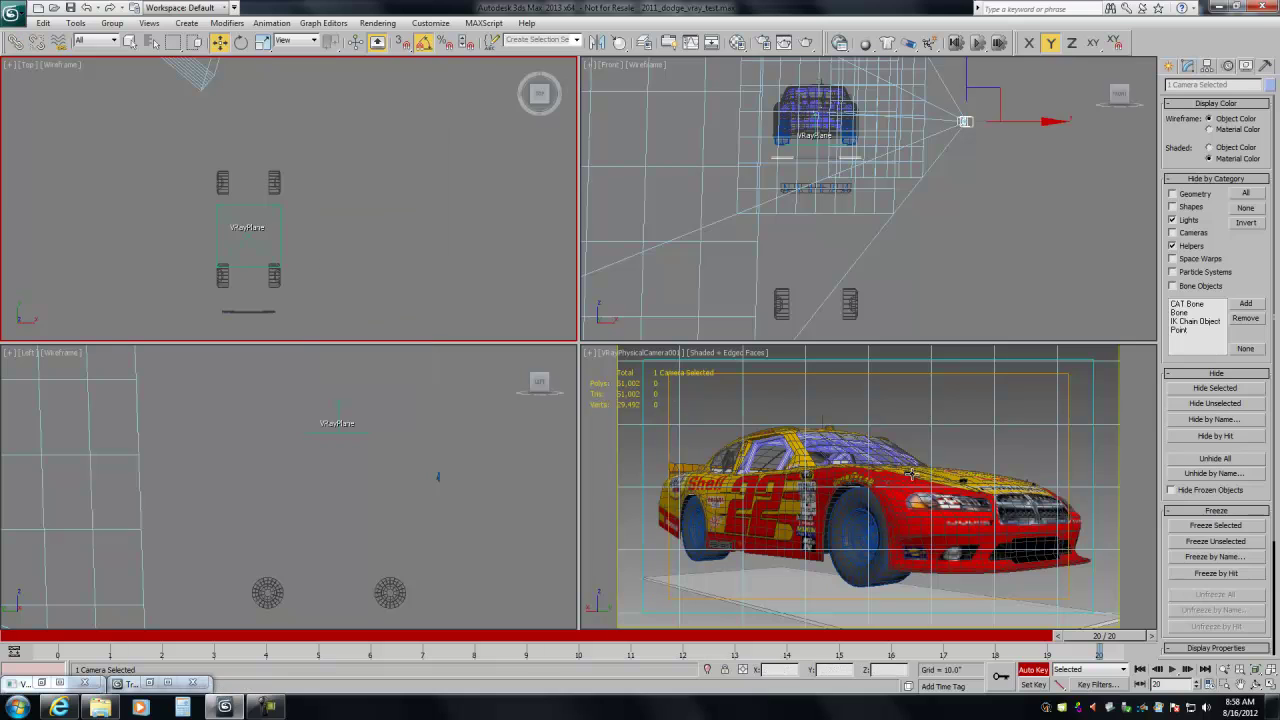
click(1270, 669)
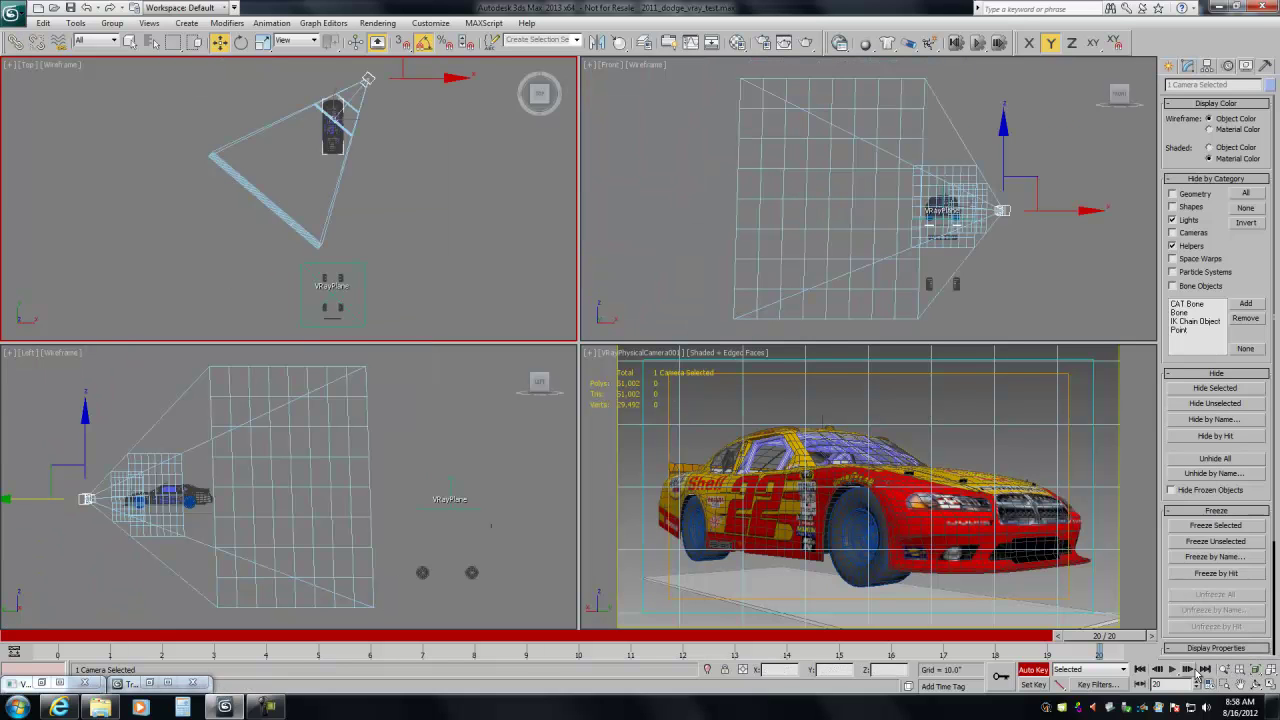
right_click(360, 193)
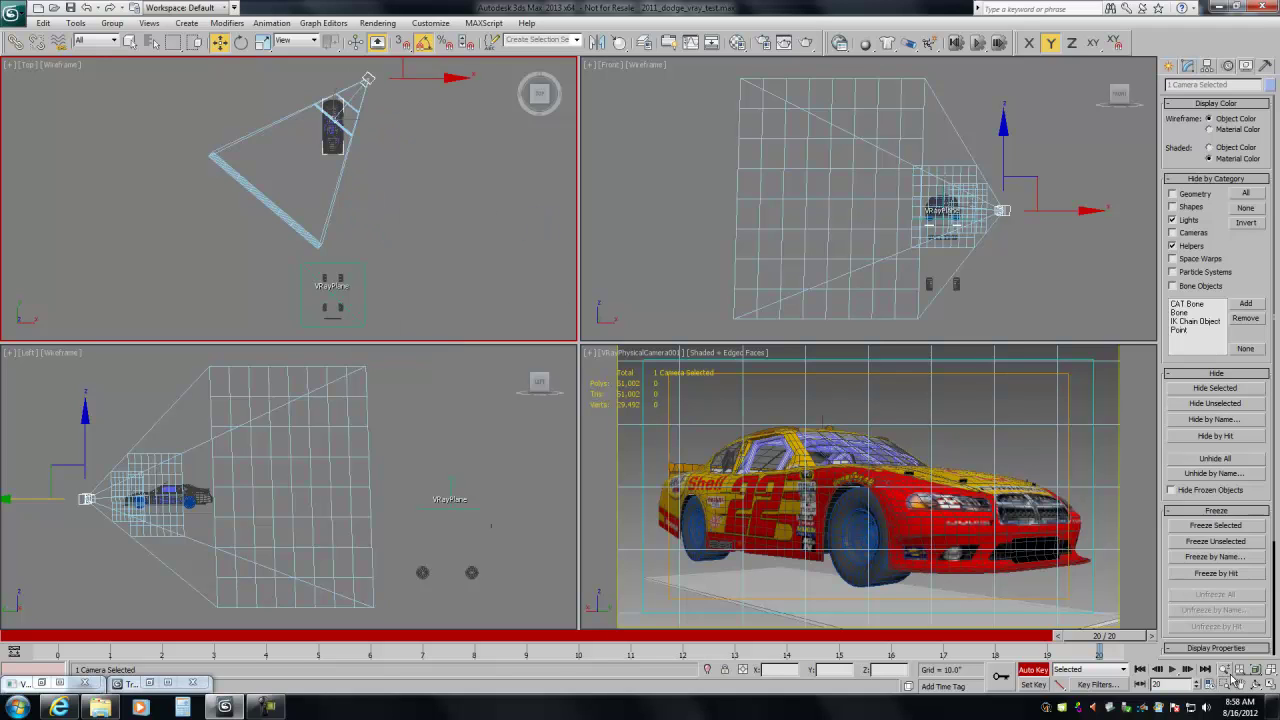
middle_drag(427, 193, 429, 238)
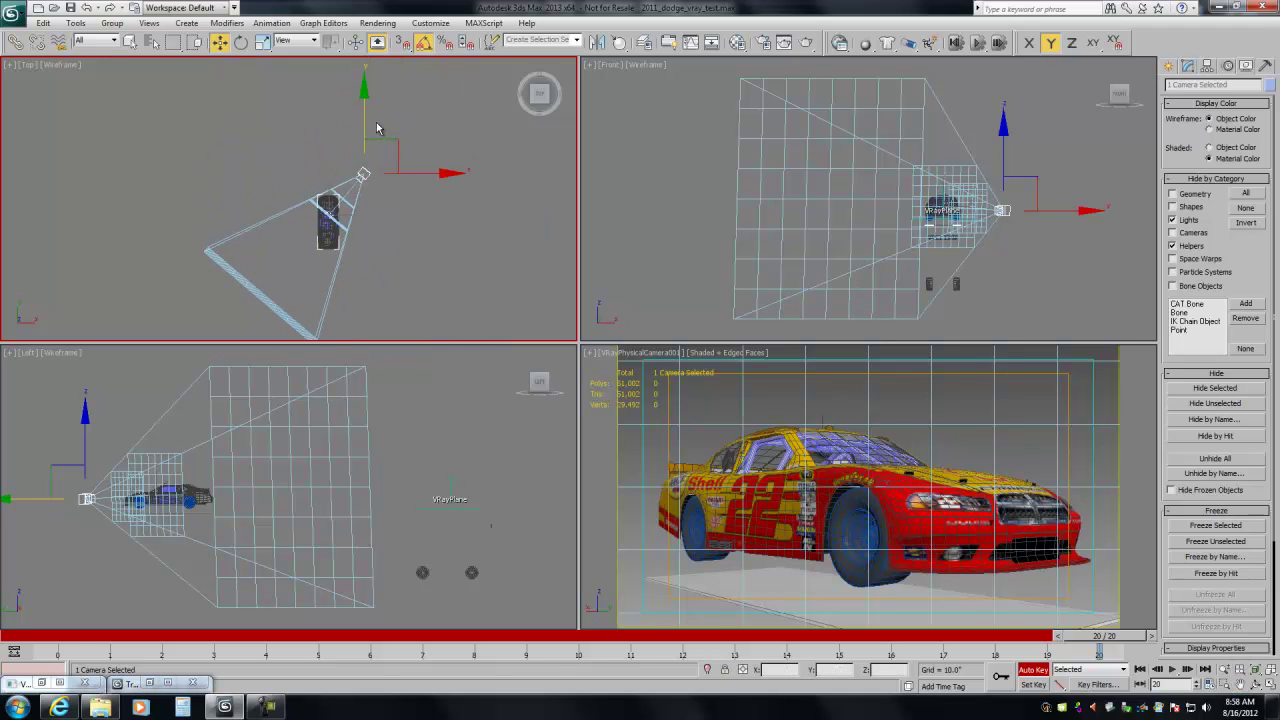
drag(366, 121, 366, 118)
middle_click(697, 454)
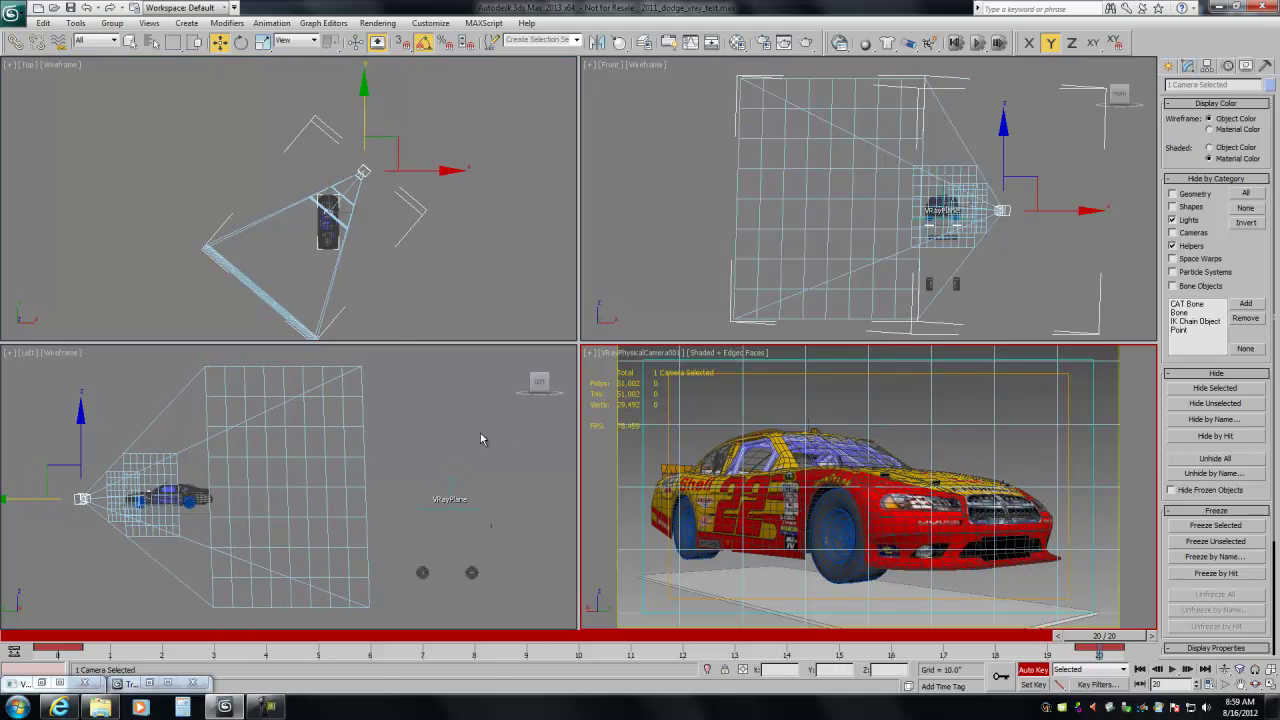
Add the SPIN box to the camera selection and set its curves' out-of-range type to Relative Repeat in the Curve Editor
ctrl+click(191, 514)
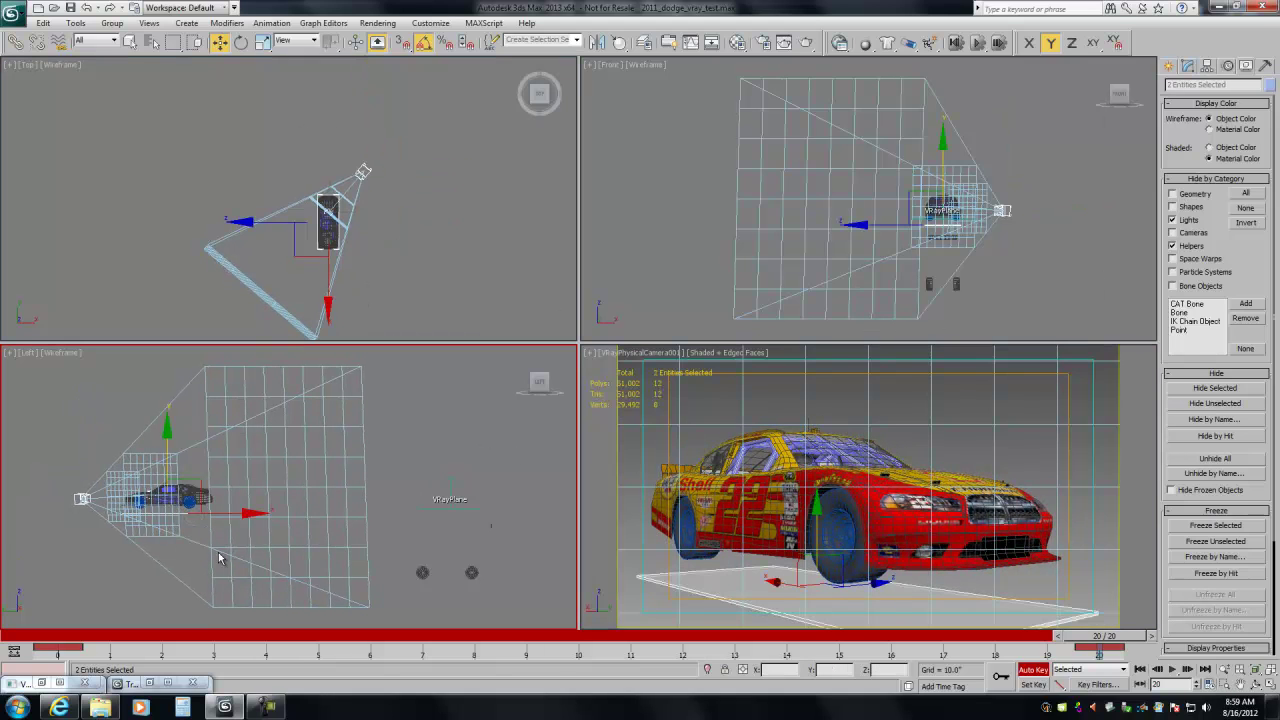
click(146, 684)
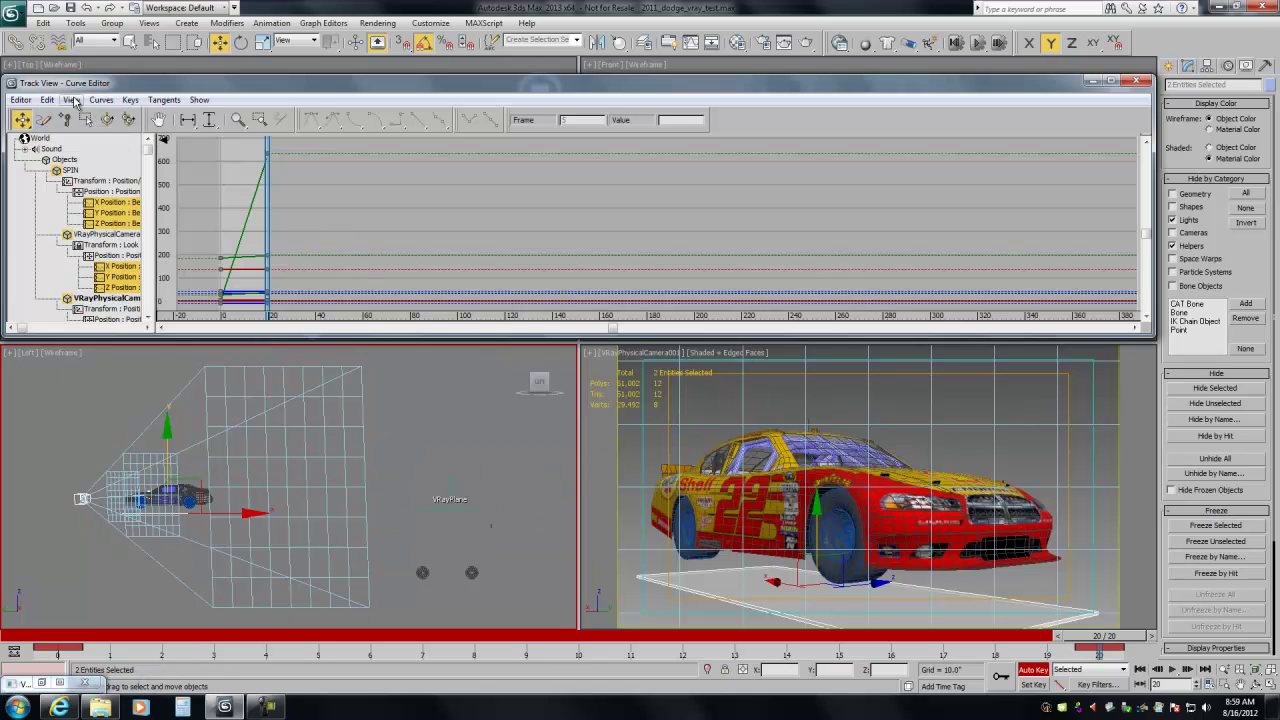
click(72, 101)
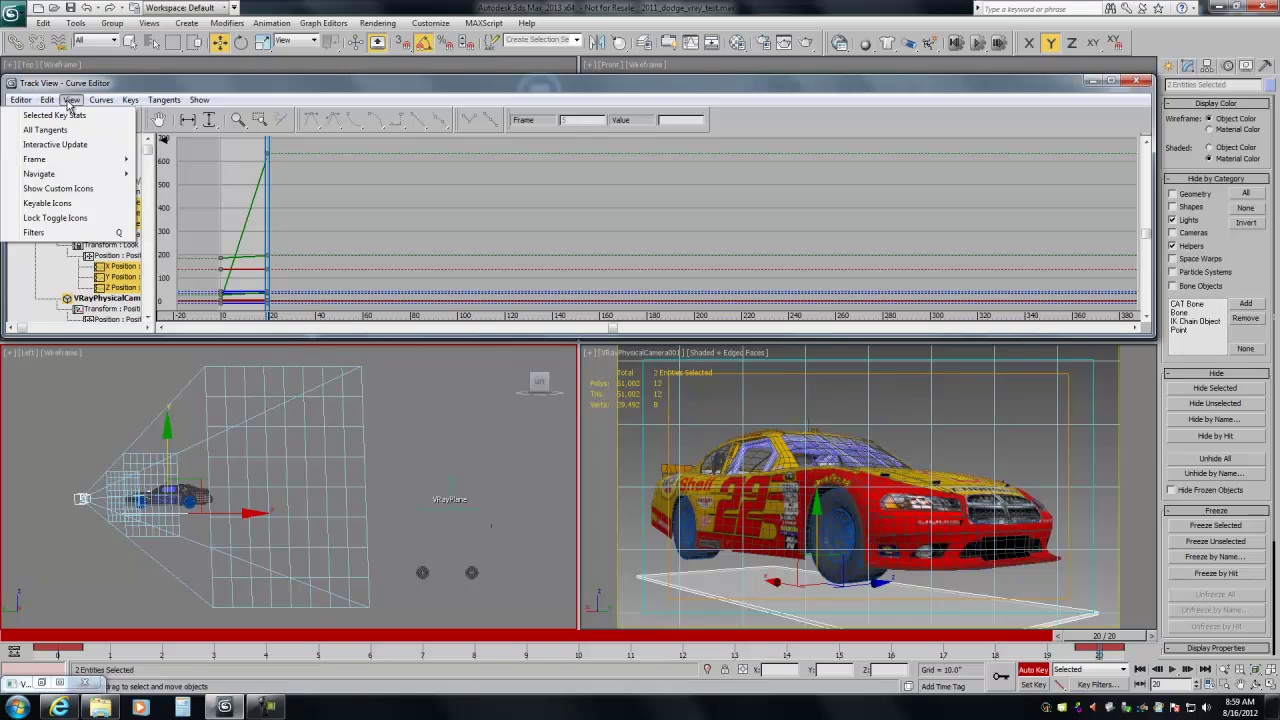
mouse_move(101, 100)
mouse_move(84, 177)
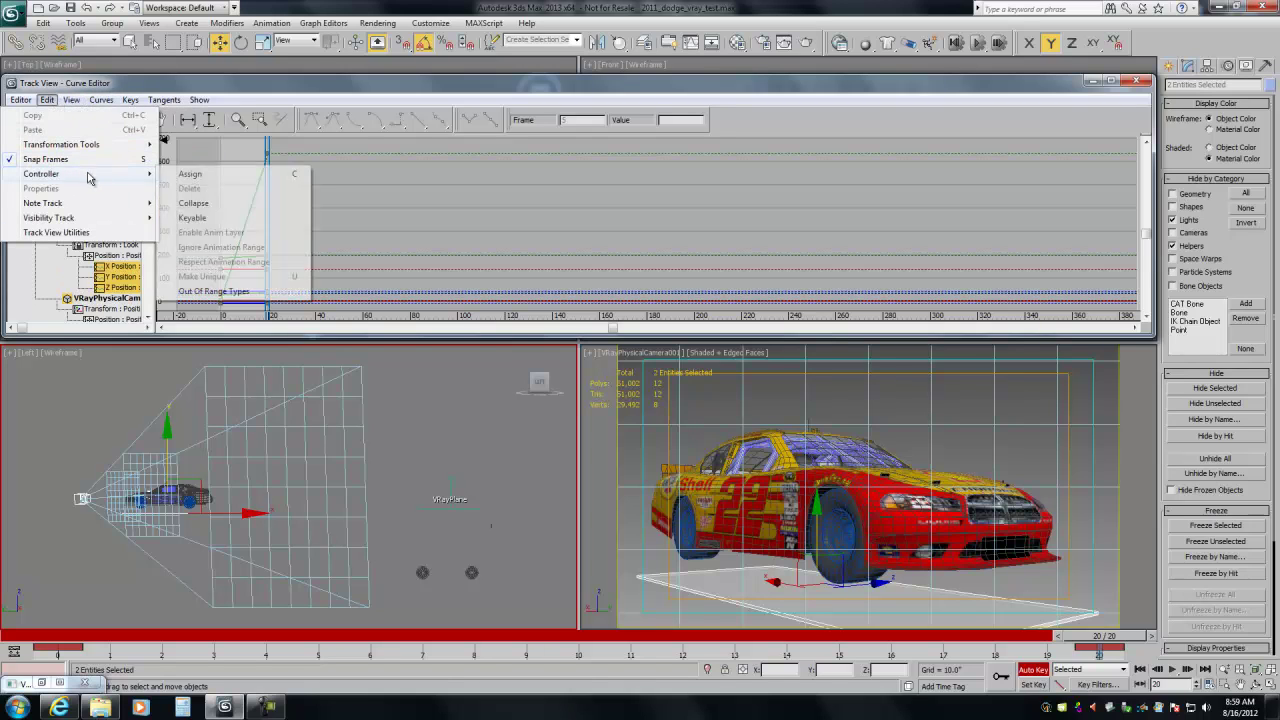
click(188, 290)
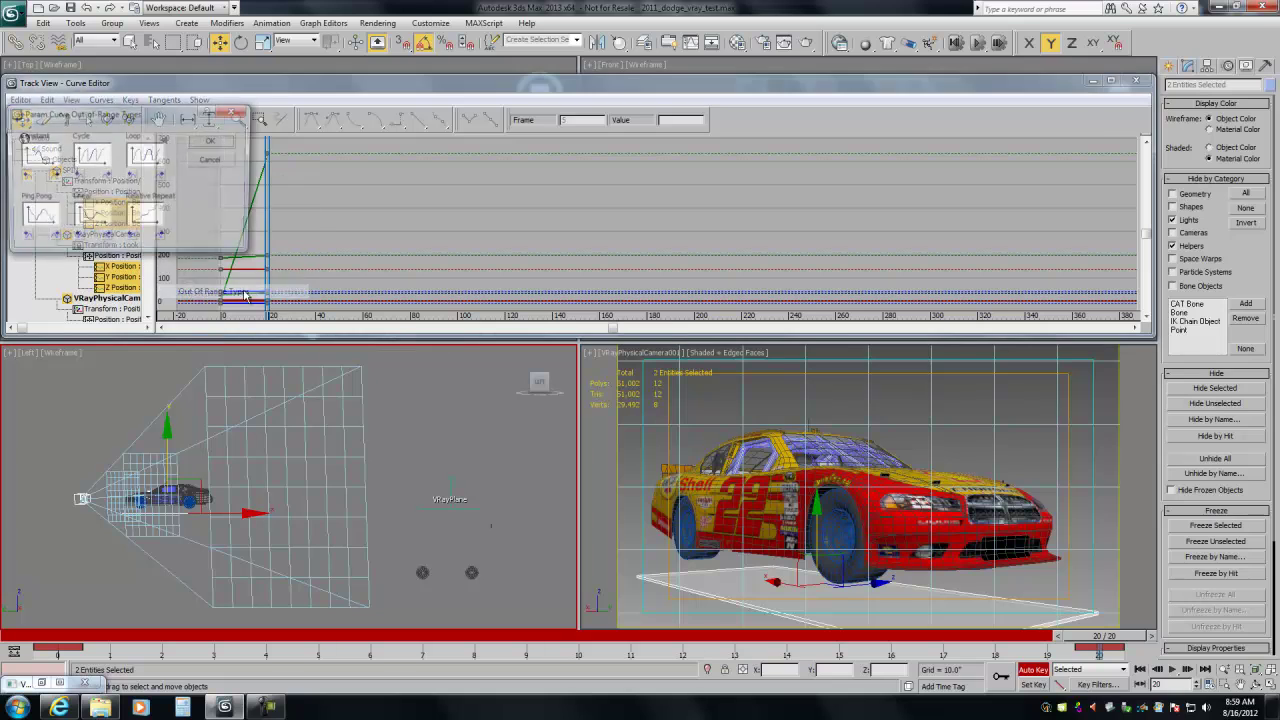
click(142, 220)
click(212, 140)
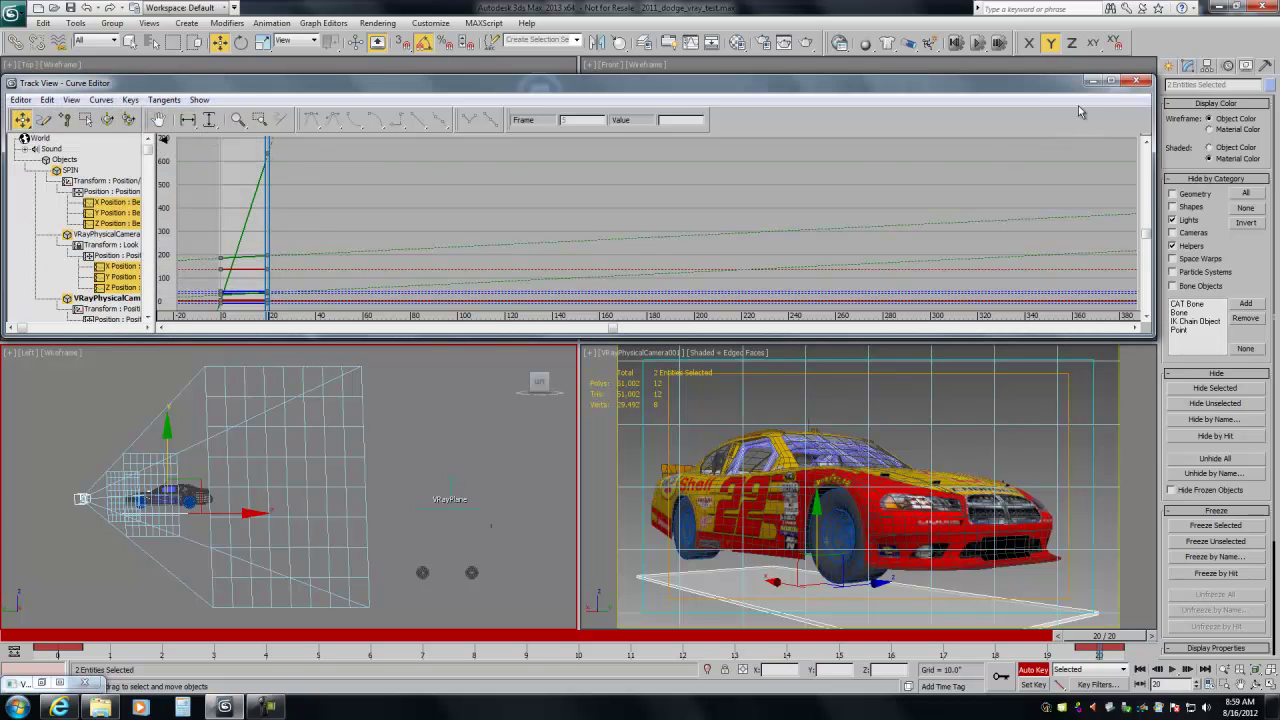
click(1093, 80)
Scrub through the animation to check the camera view, returning to frame 0
mouse_move(36, 641)
mouse_down()
mouse_move(248, 658)
mouse_move(930, 662)
mouse_move(40, 660)
mouse_up()
key(w)
right_click(863, 577)
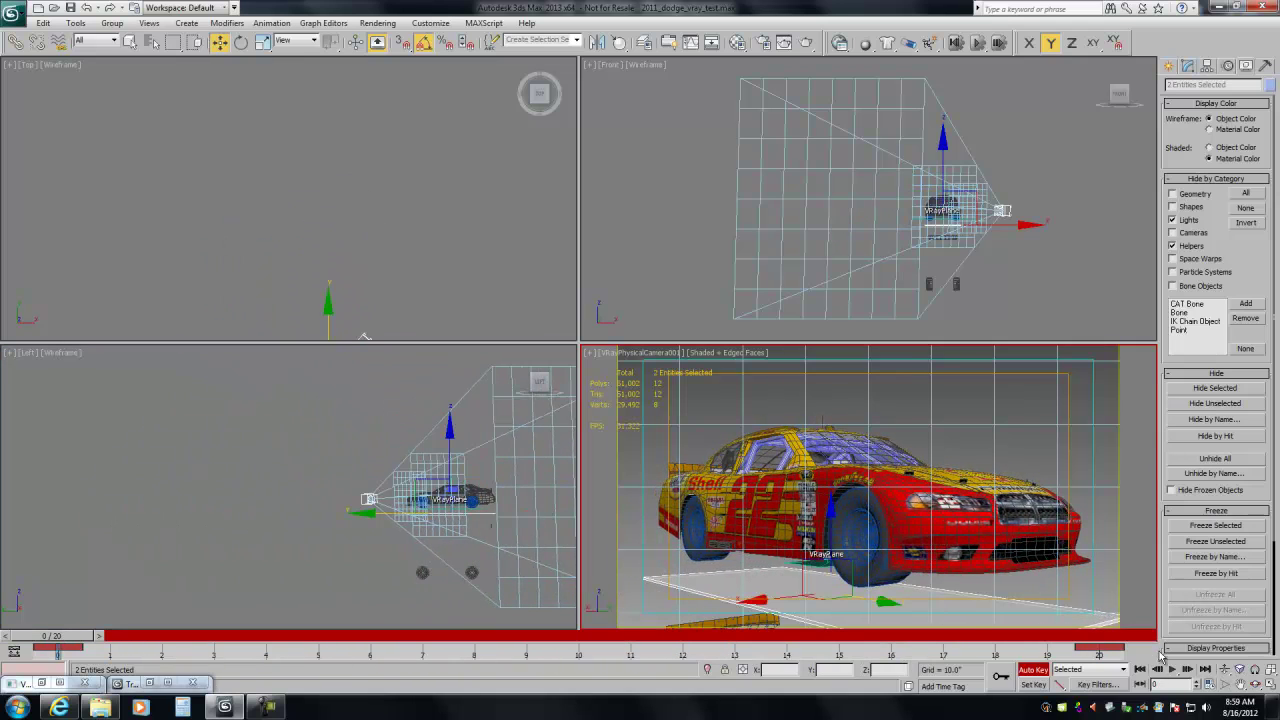
drag(970, 637, 70, 637)
key(w)
Maximize the Left view and hide the spare wheels and the small leftover object below the car
click(195, 542)
key(alt+w)
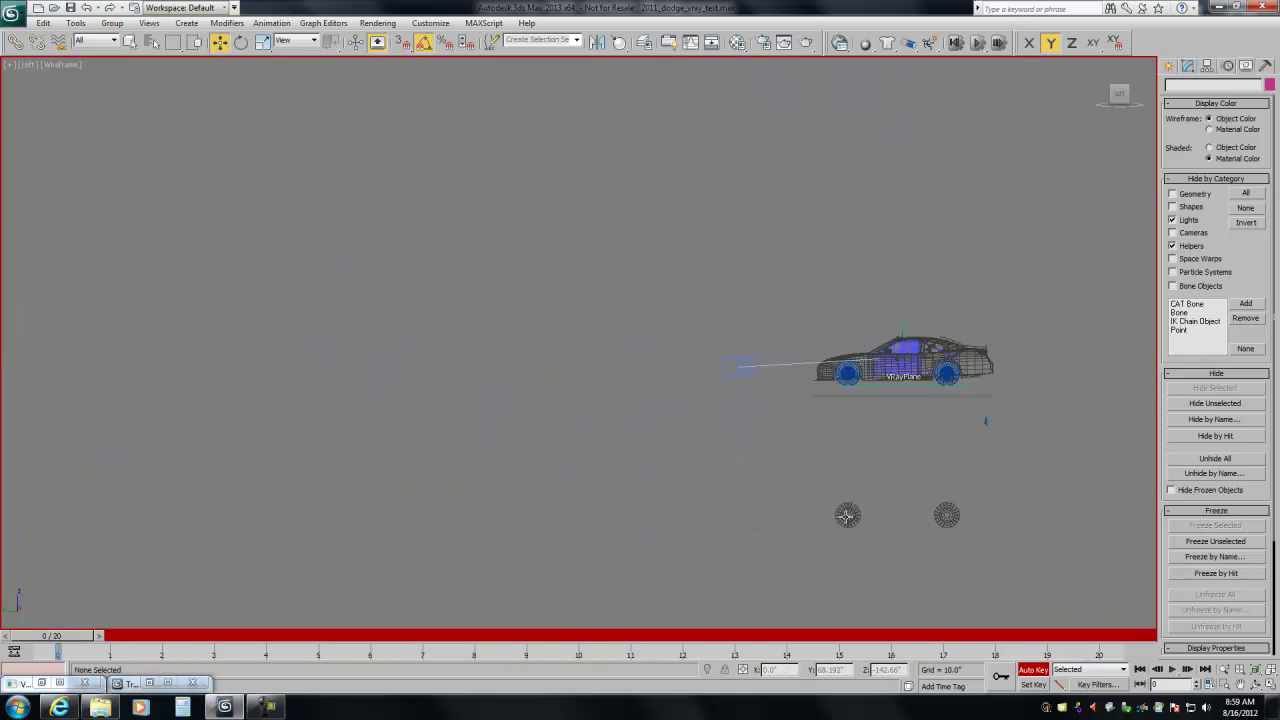
drag(1025, 412, 1028, 410)
right_click(1035, 402)
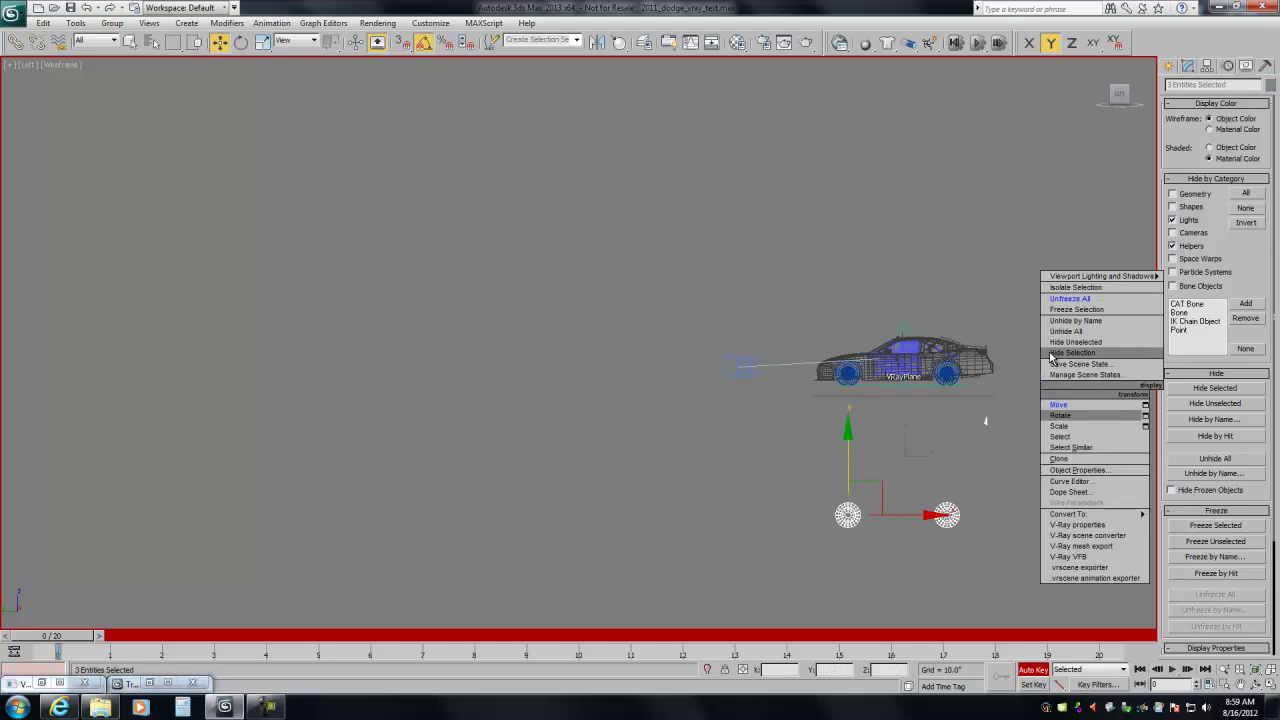
click(1080, 365)
Scrub to frame 2 and hide the two animated objects raised above the car's roof
drag(60, 636, 216, 653)
key(w)
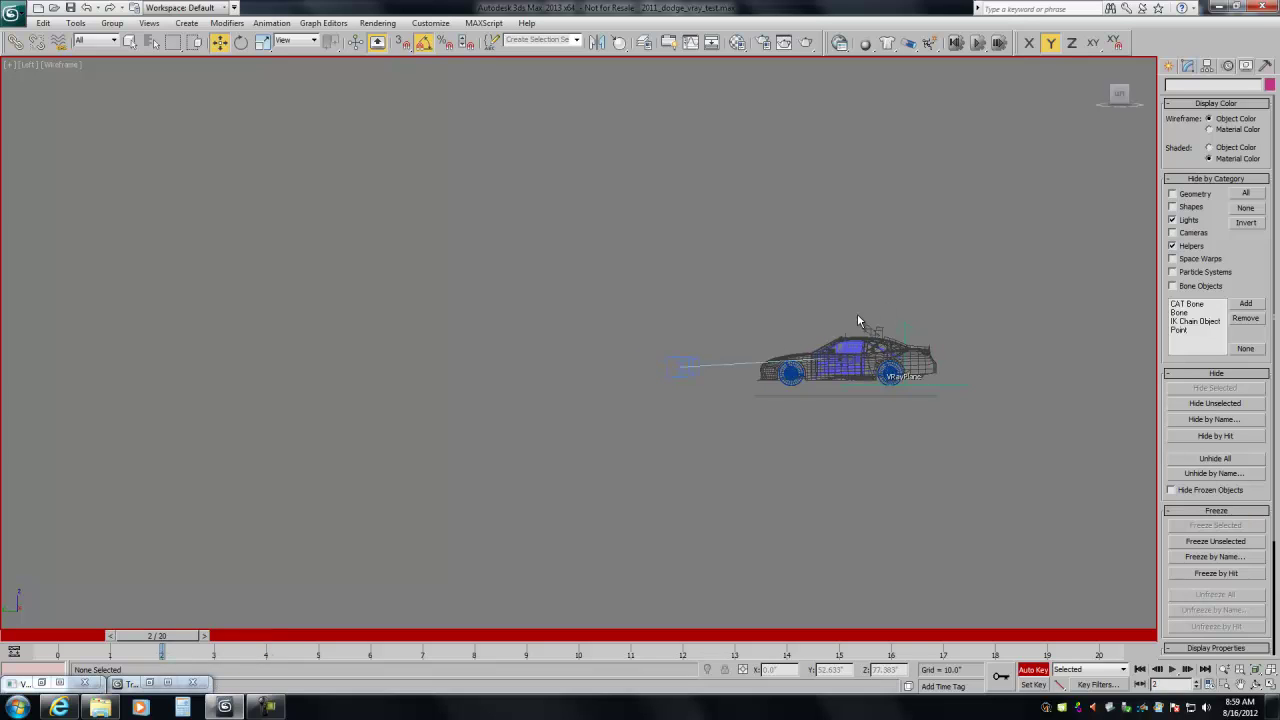
click(888, 340)
right_click(811, 436)
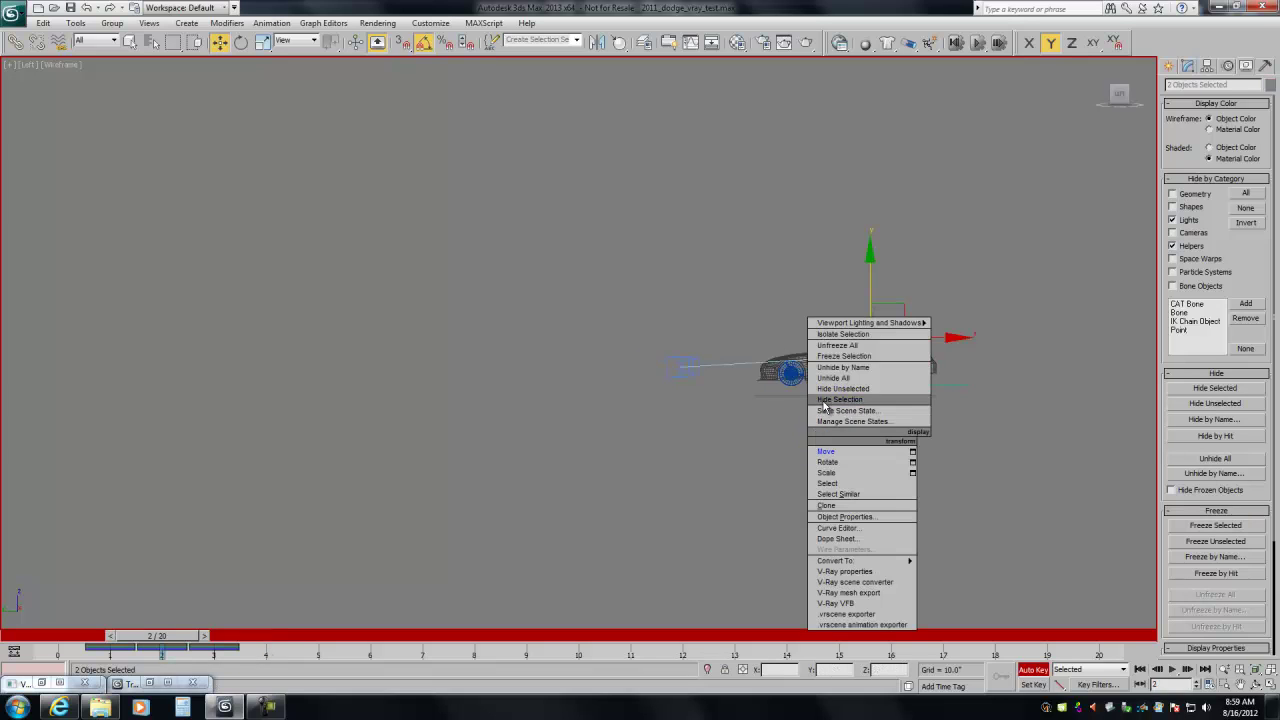
click(626, 451)
Return to frame 0, maximize the camera view and play back the animation to check the car's motion
drag(157, 636, 30, 652)
key(alt+w)
click(826, 526)
key(alt+w)
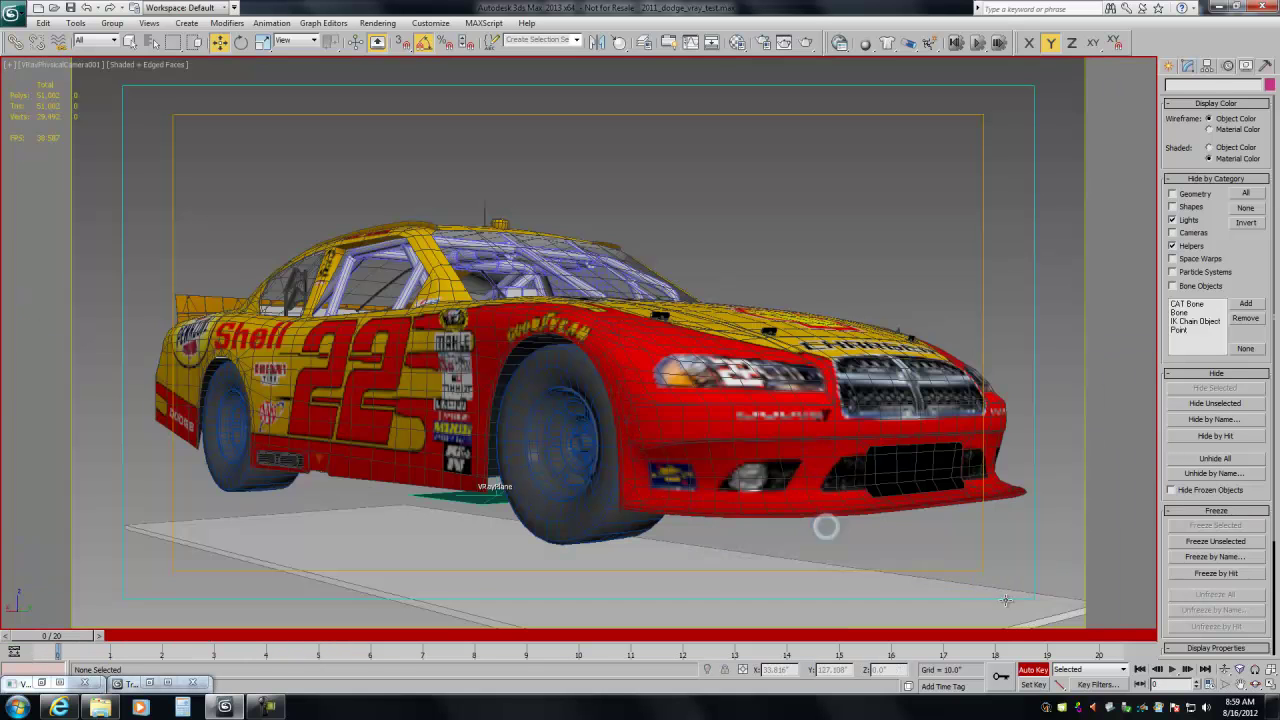
click(1178, 672)
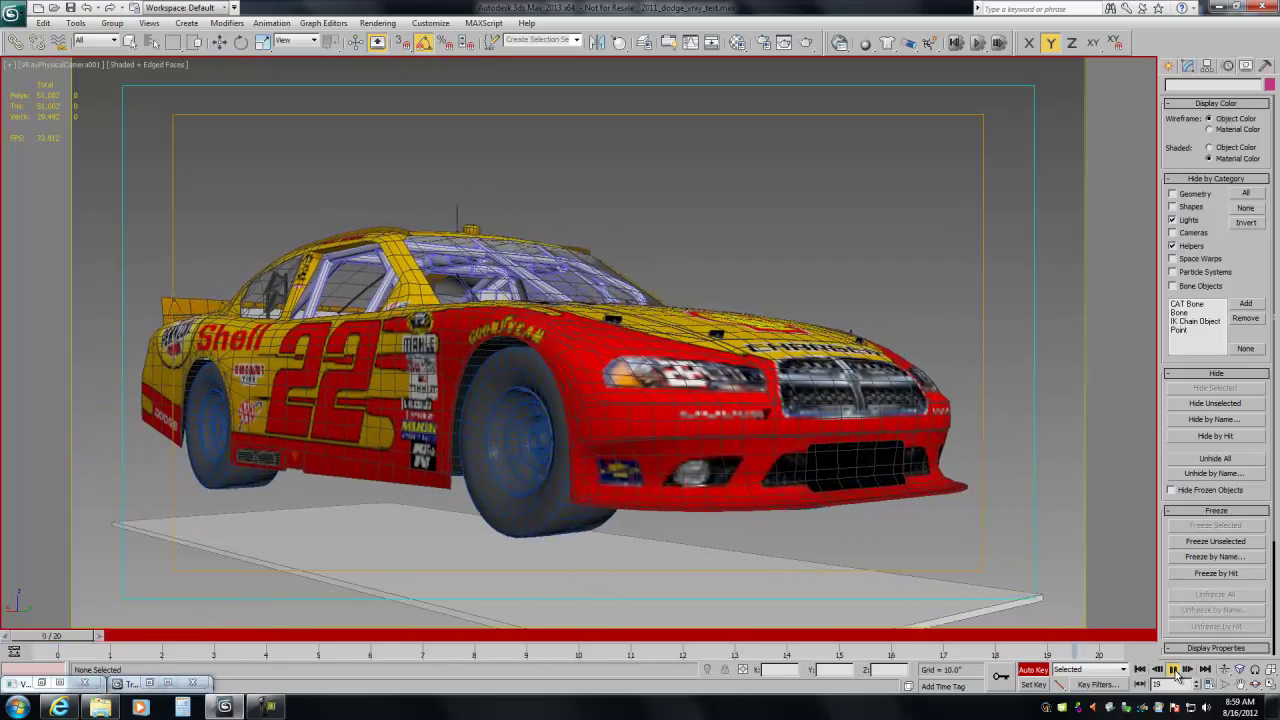
click(1172, 669)
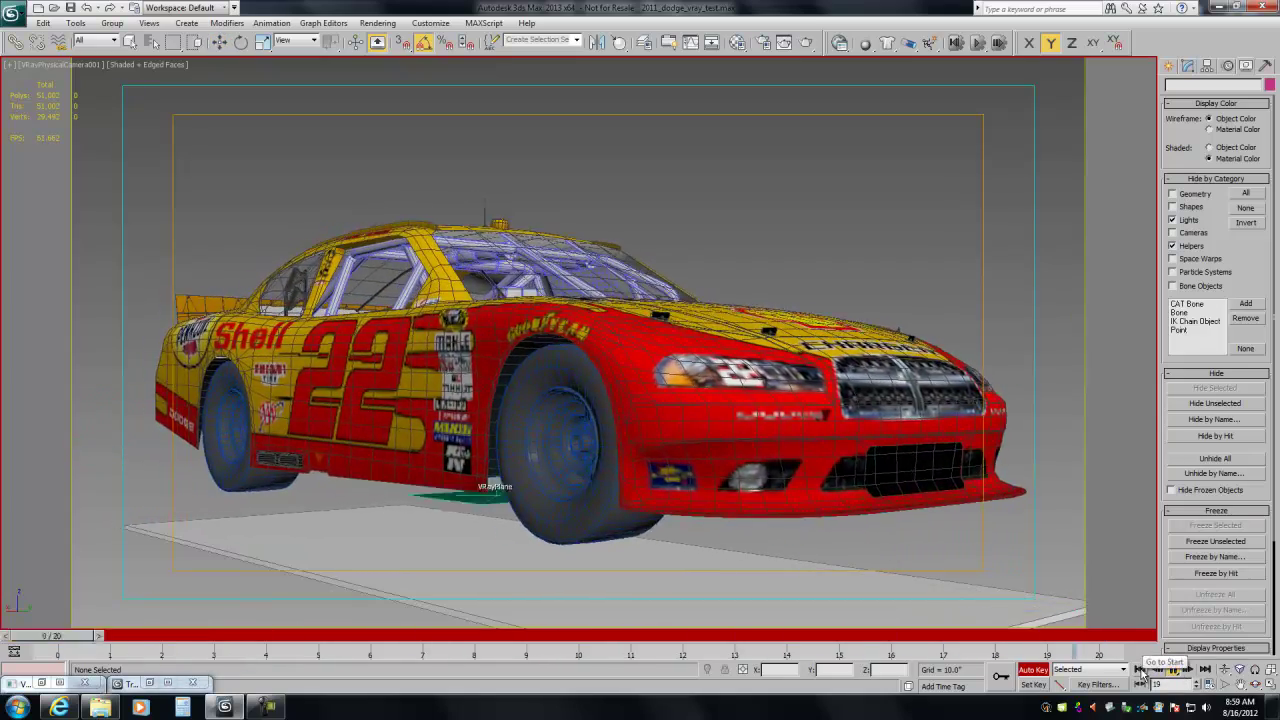
Restore the four-view layout with the scene fitted in all views and turn off Auto Key
key(alt+w)
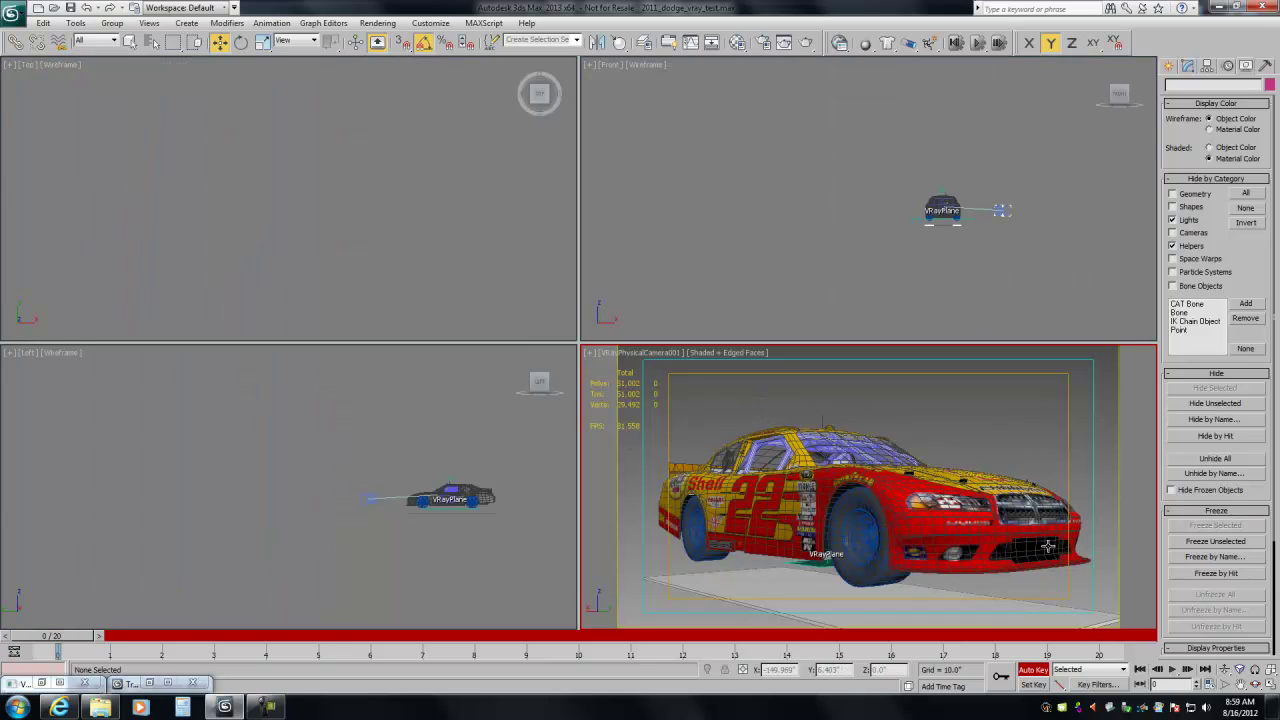
click(1272, 668)
click(1031, 669)
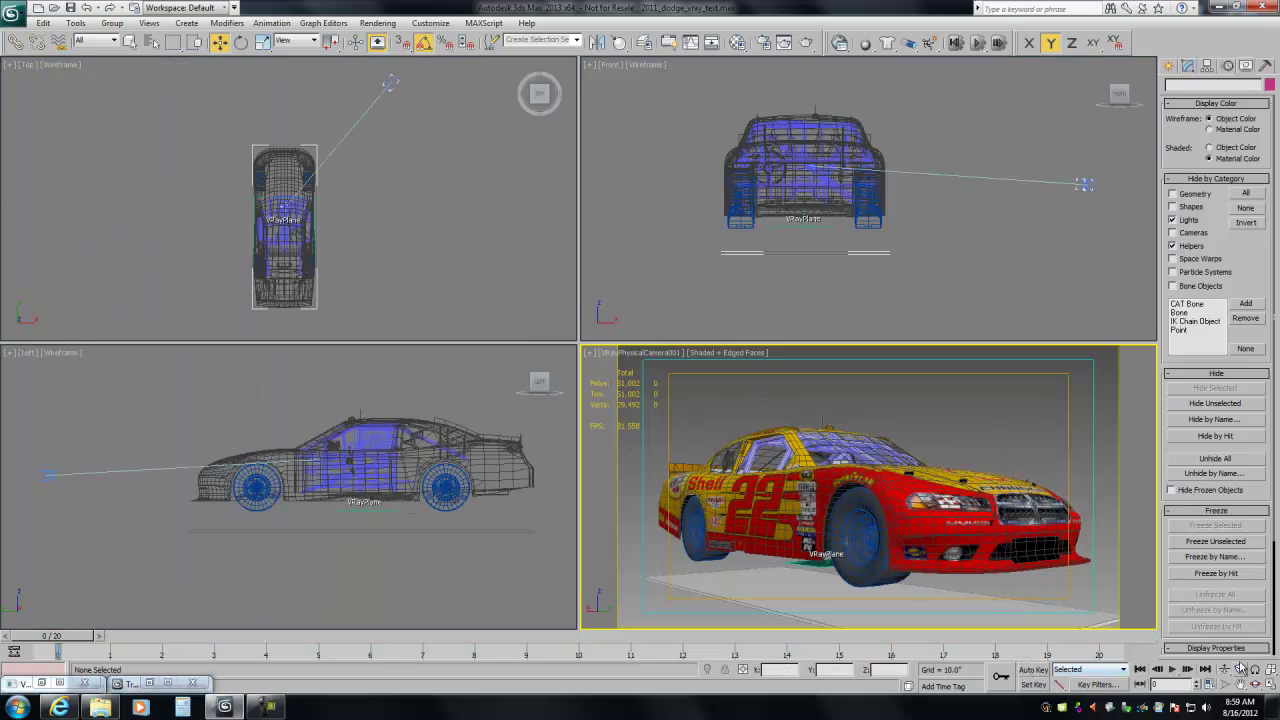
Roll the V-Ray physical camera to tilt the shot of the car, with angle snap turned off
click(1255, 669)
drag(915, 488, 896, 482)
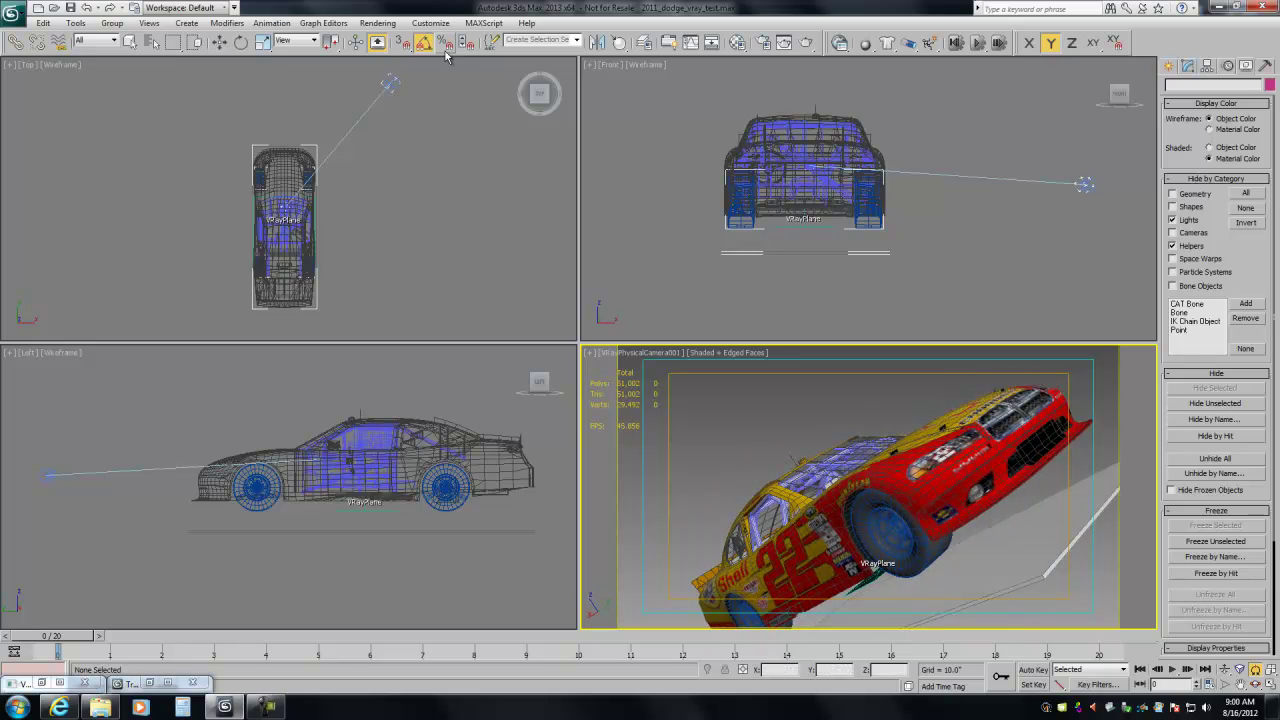
drag(745, 409, 1020, 522)
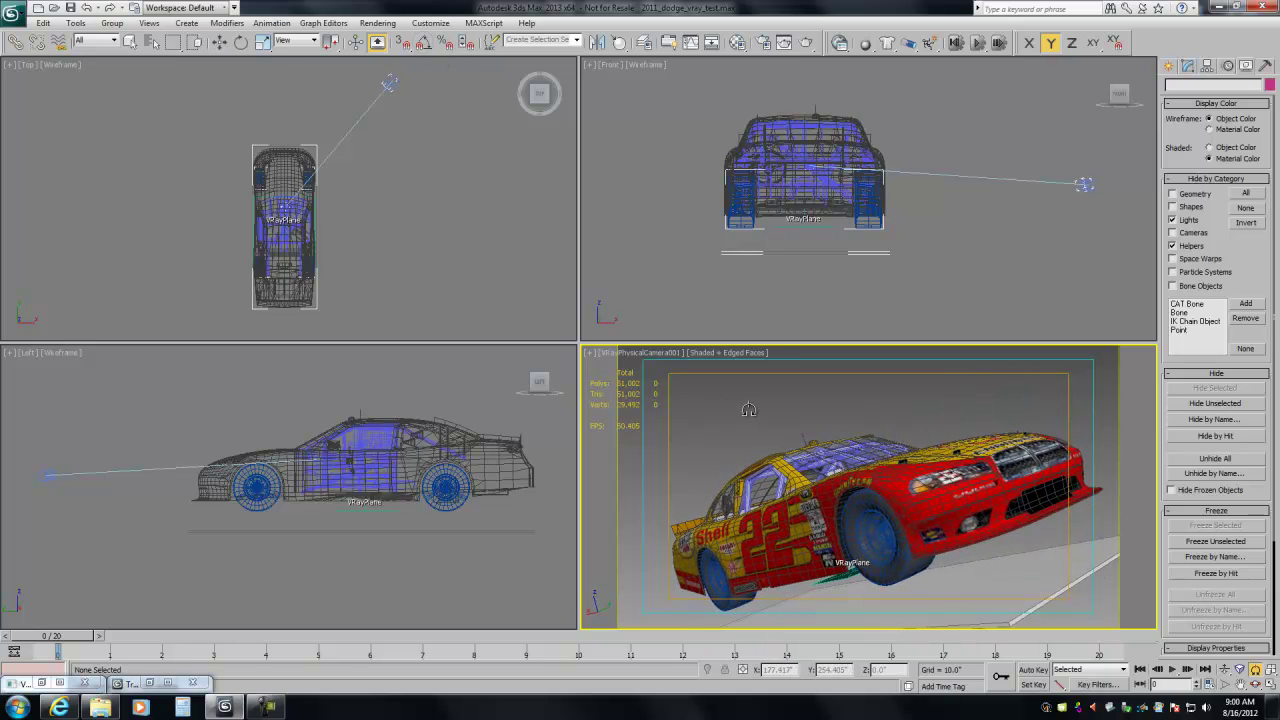
Orbit and reposition the physical camera to reframe the tilted car shot, and play back the animation
click(1239, 684)
mouse_move(928, 533)
mouse_down()
mouse_move(913, 527)
mouse_move(926, 548)
mouse_up()
click(1255, 682)
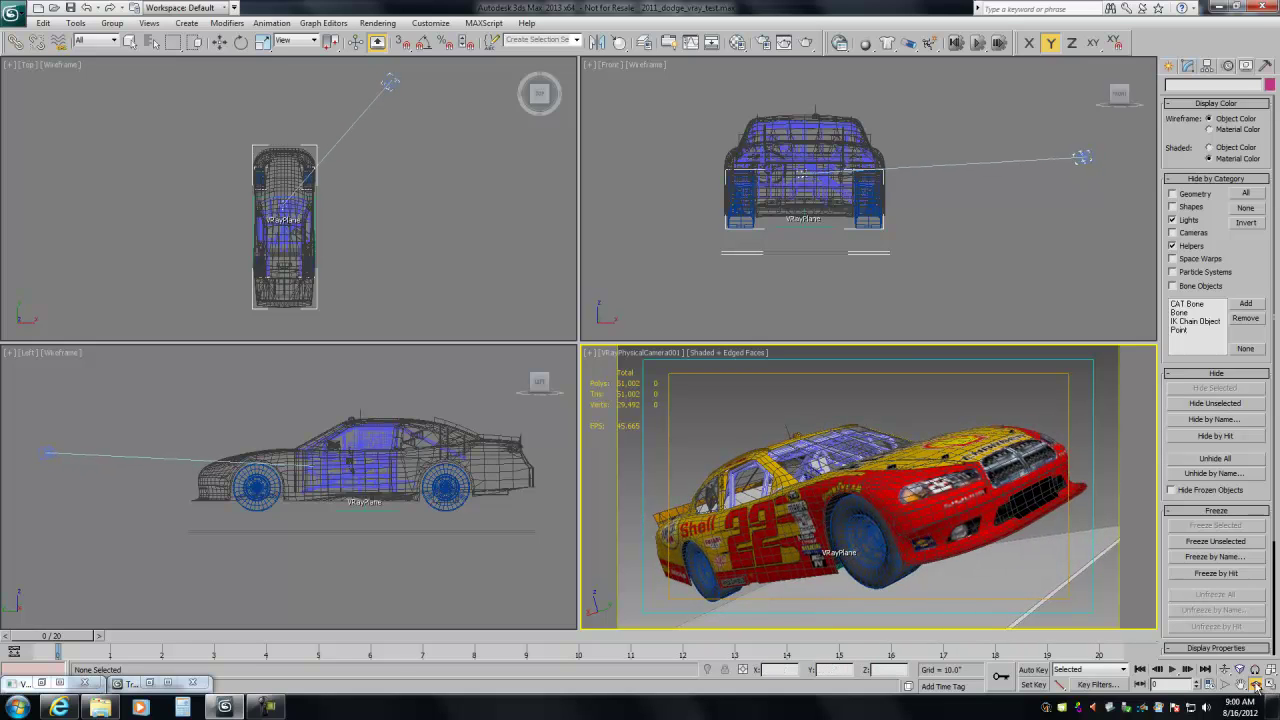
drag(818, 503, 824, 509)
click(1172, 669)
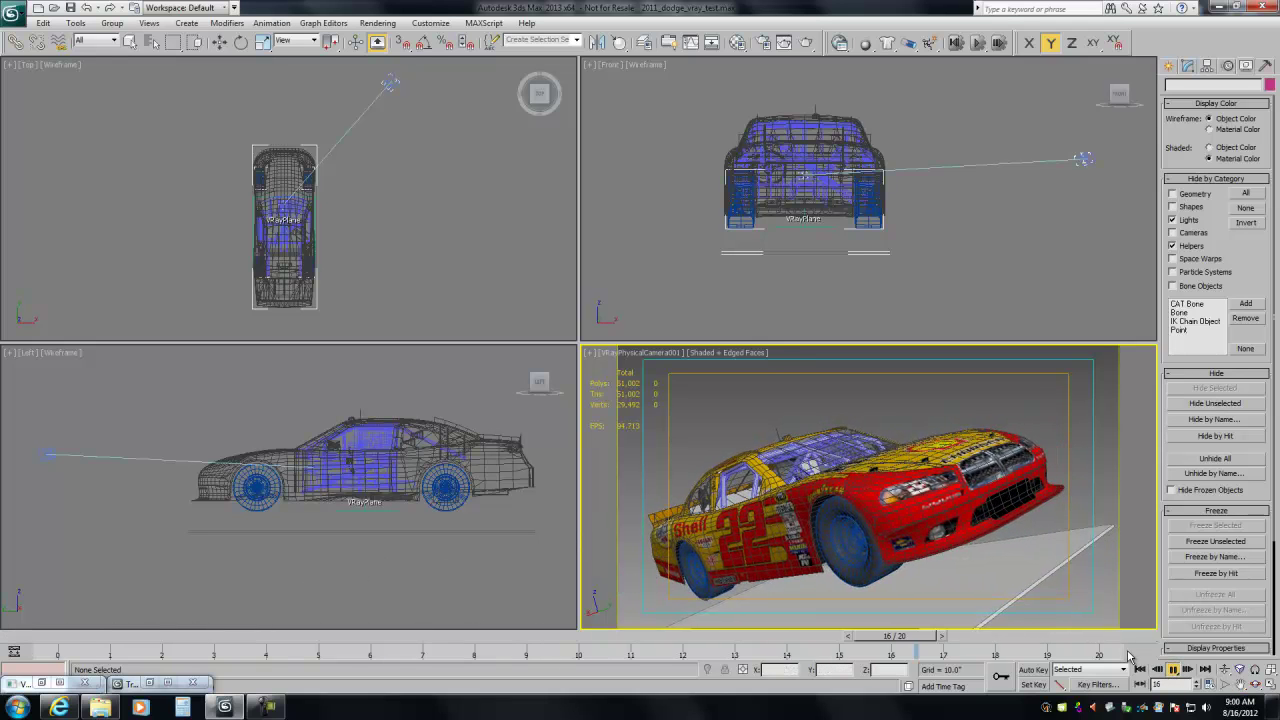
Stop at frame 10, render a test of the camera view and close the frame buffer
drag(1010, 640, 616, 647)
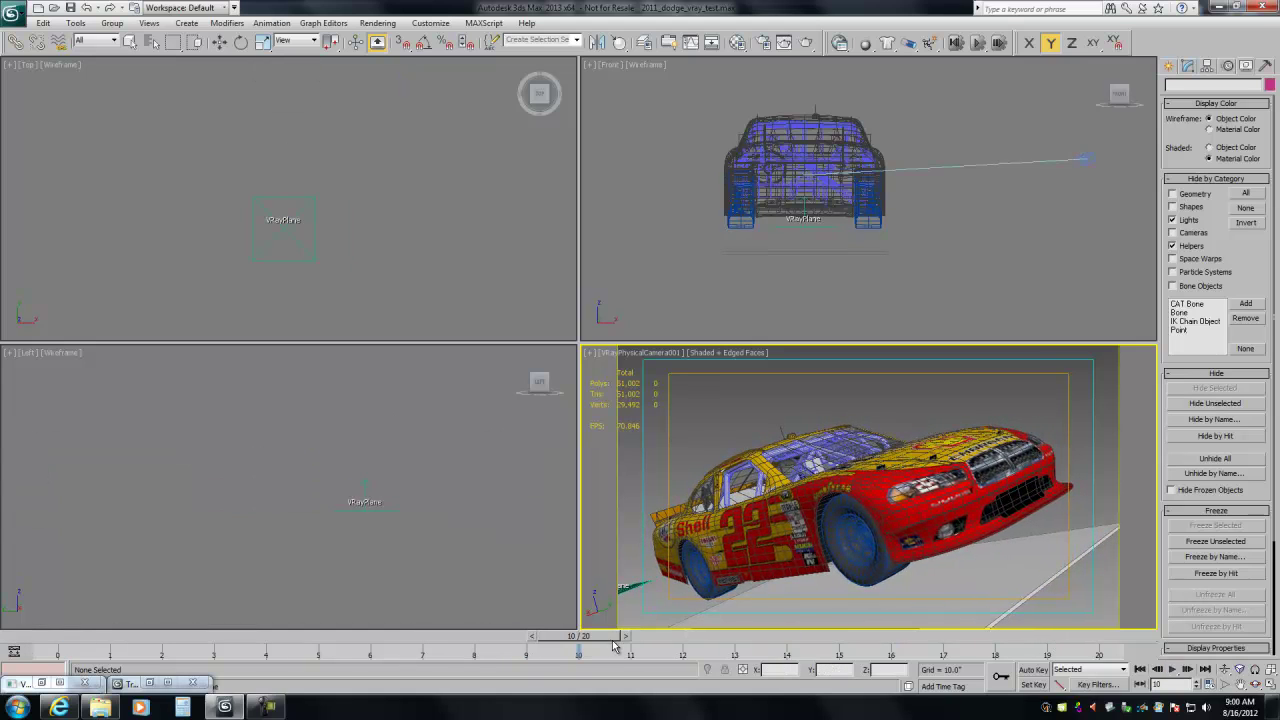
key(w)
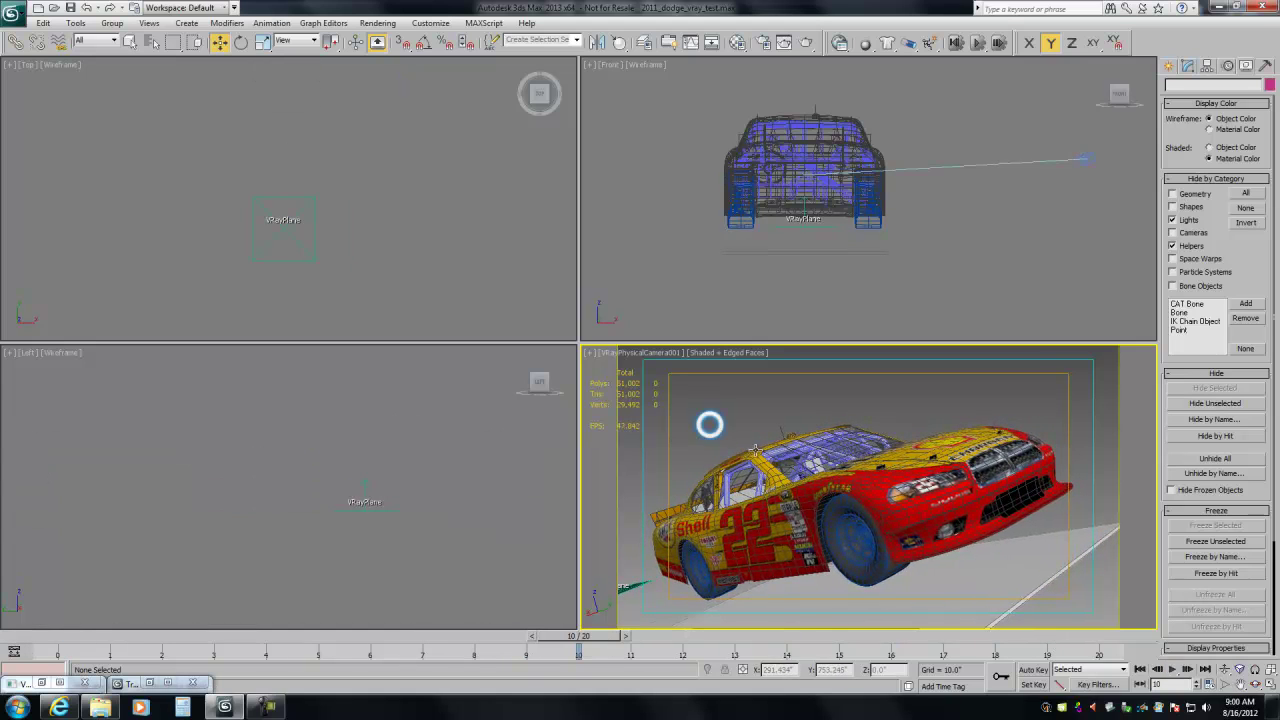
click(805, 44)
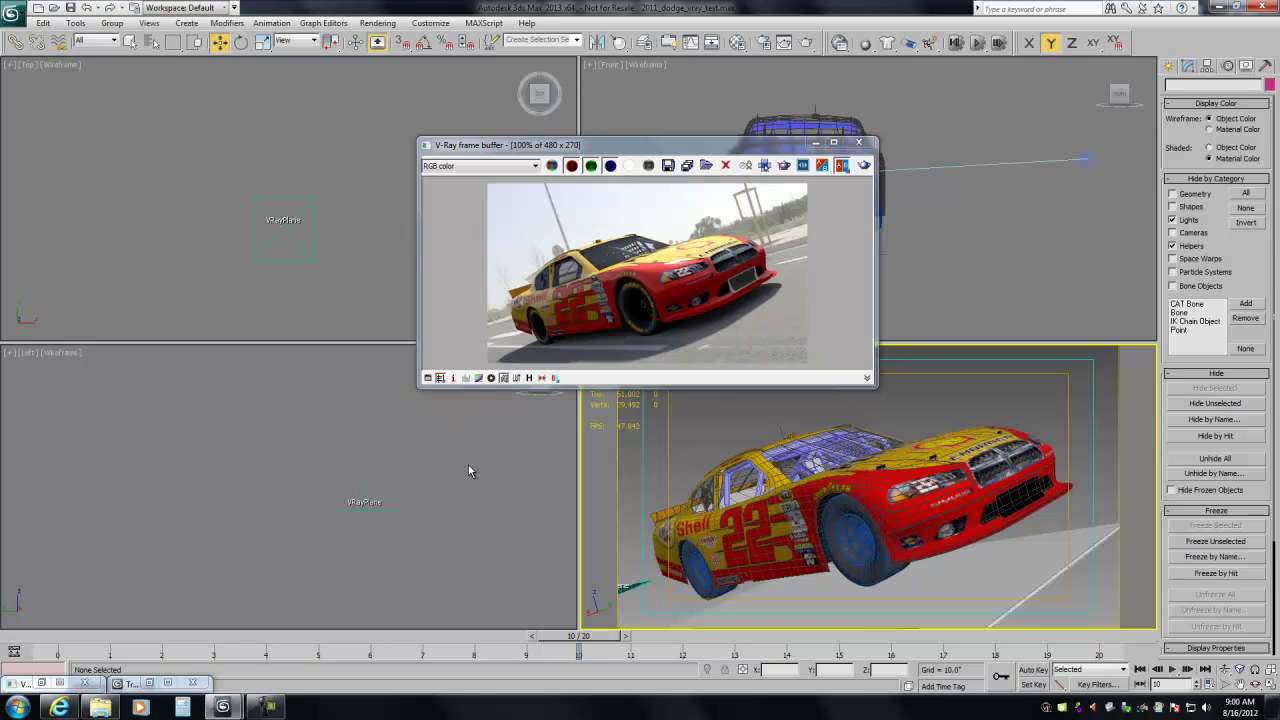
click(858, 143)
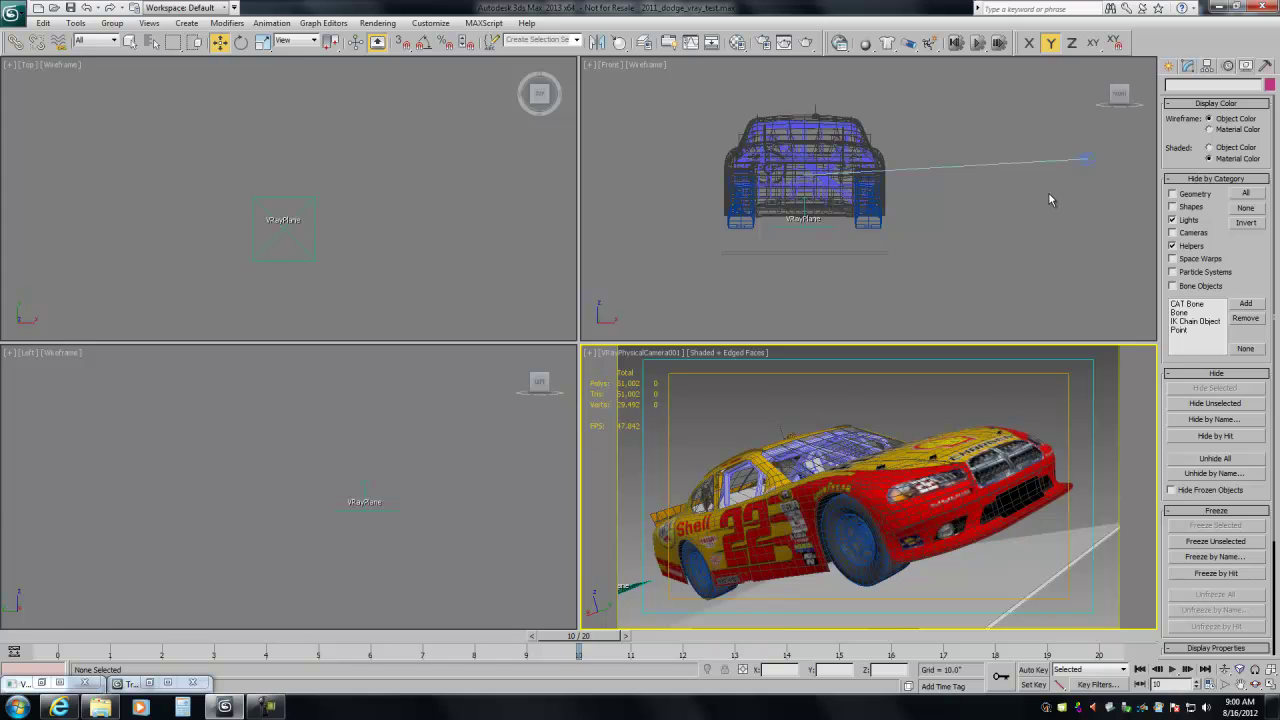
Check the physical camera's sampling settings and turn on motion blur in the V-Ray camera render settings
click(1084, 158)
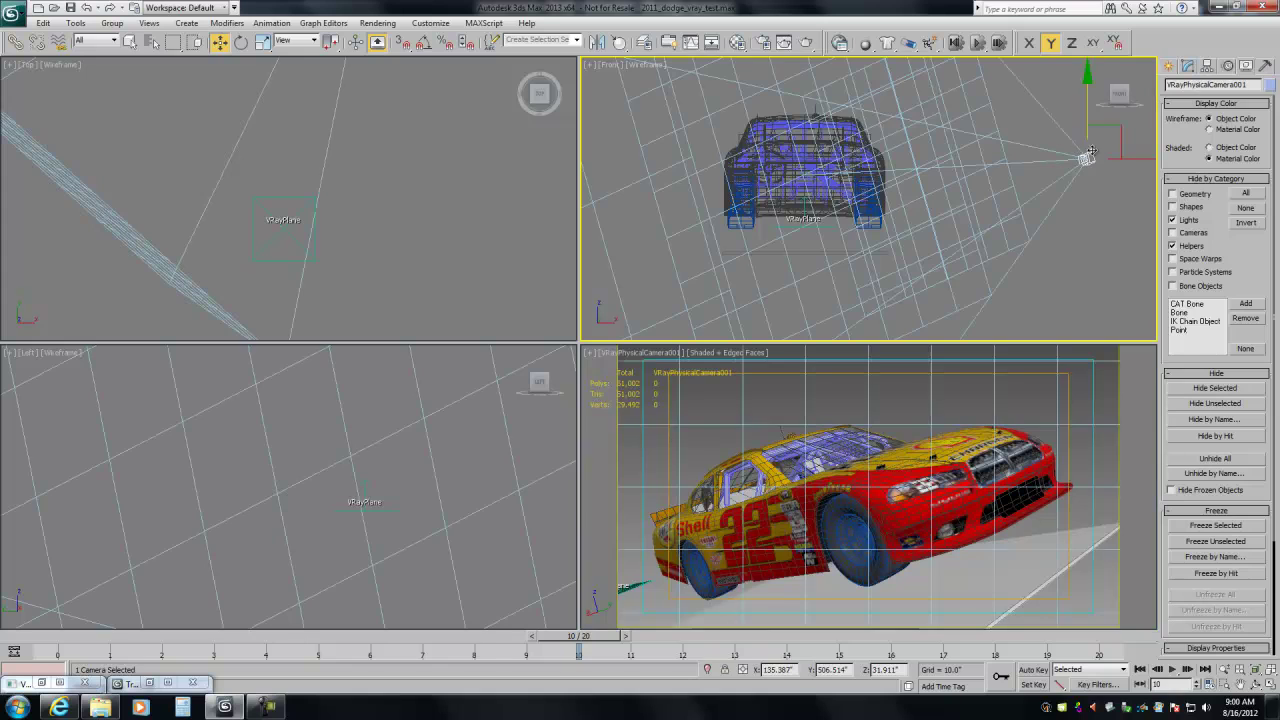
click(1188, 66)
scroll(1187, 508, down, 5)
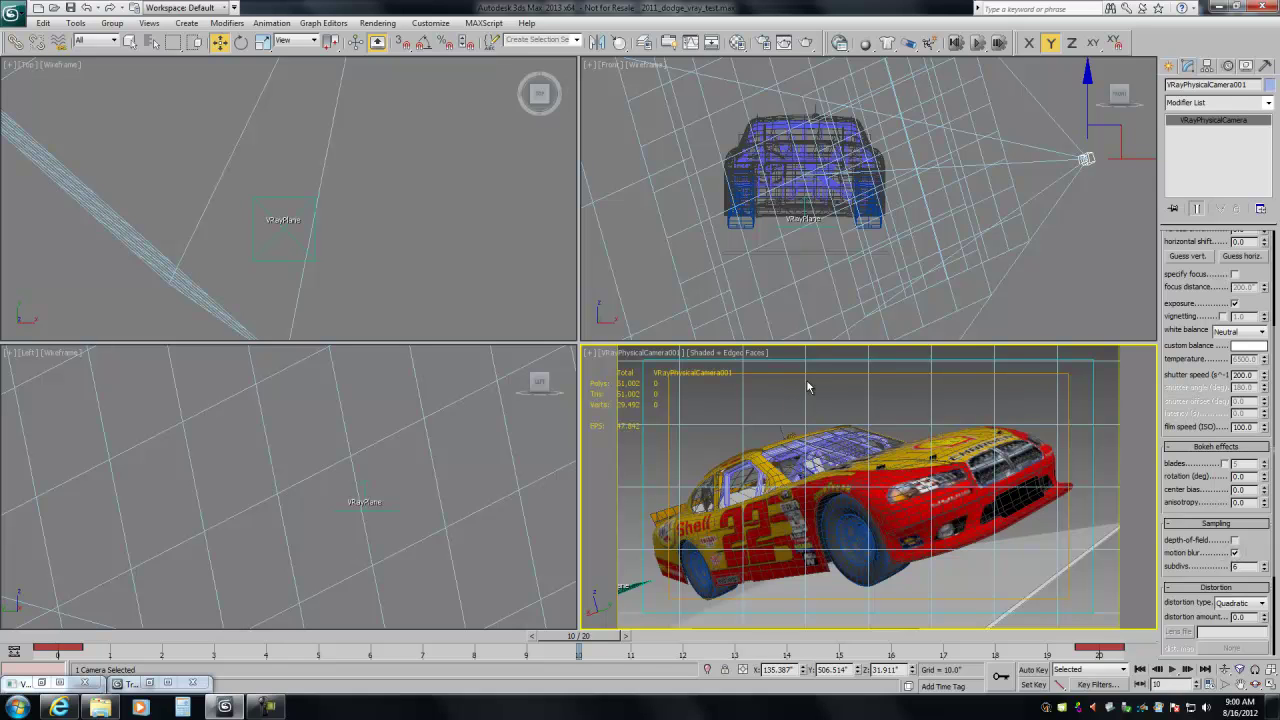
click(761, 42)
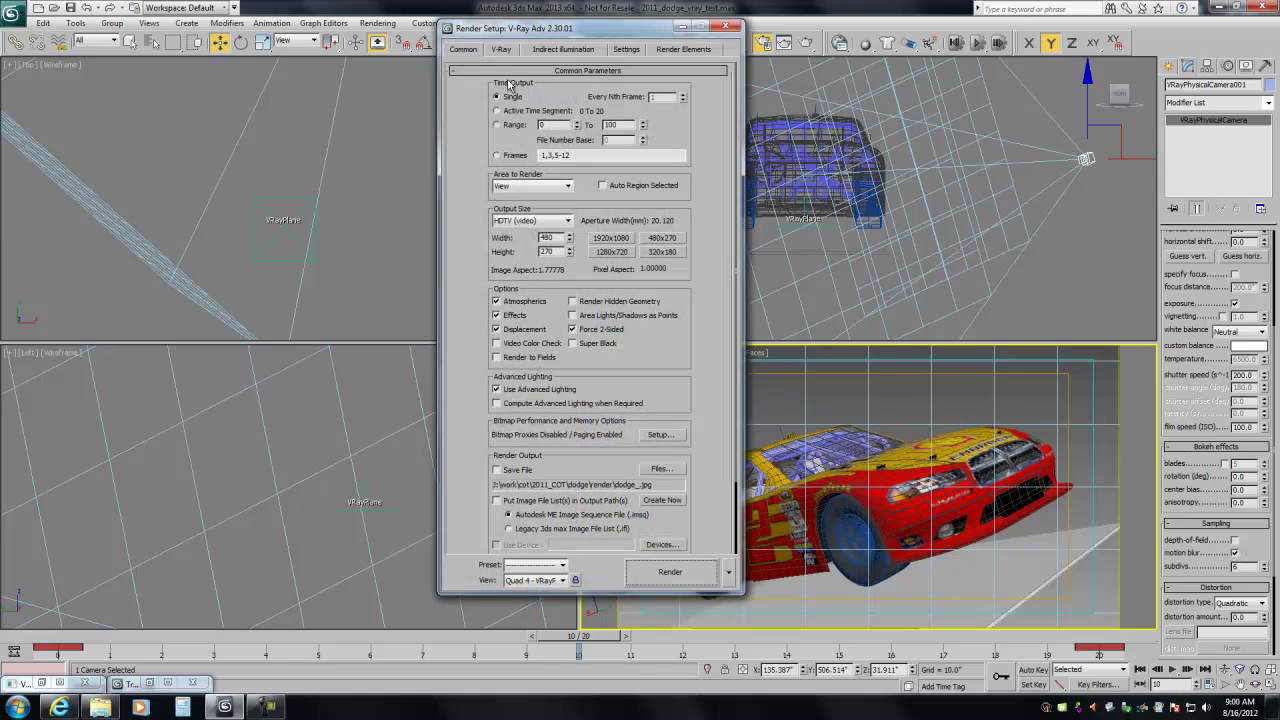
click(500, 50)
click(518, 404)
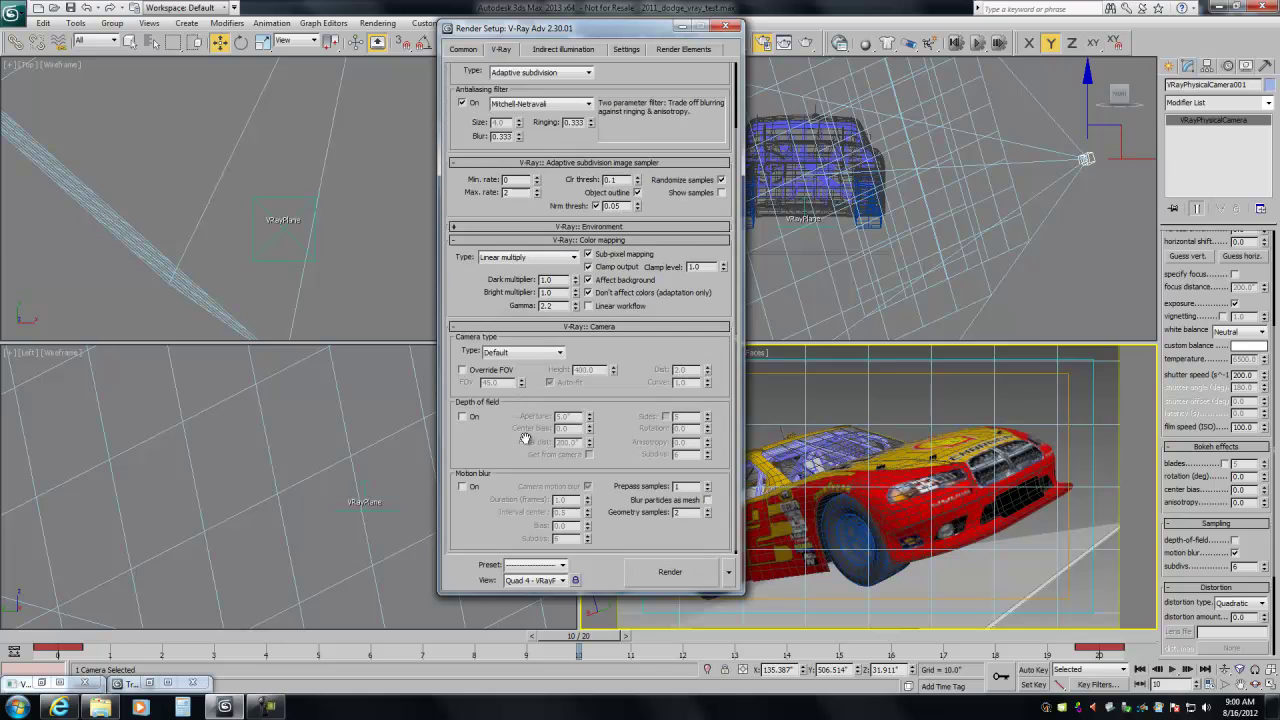
click(462, 486)
click(731, 28)
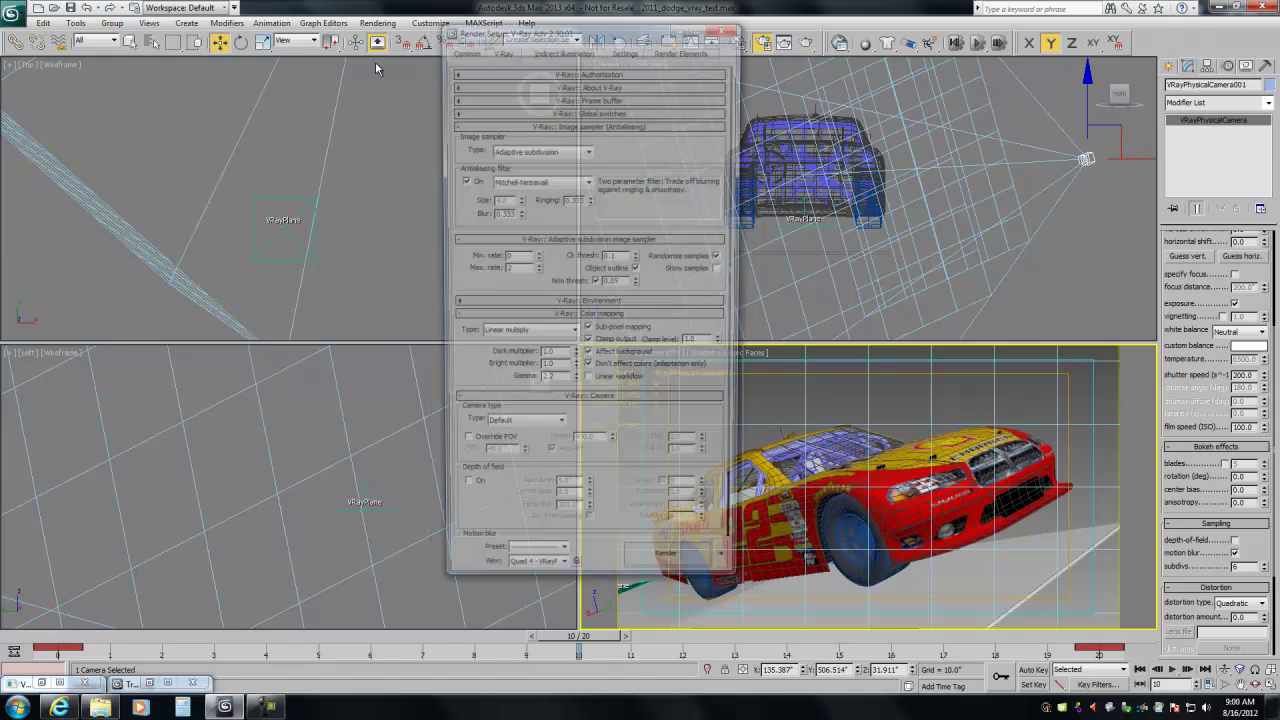
Instance the VRayHDRI environment map into the enabled GI environment (skylight) override and turn off the background environment map
drag(473, 26, 632, 35)
click(377, 23)
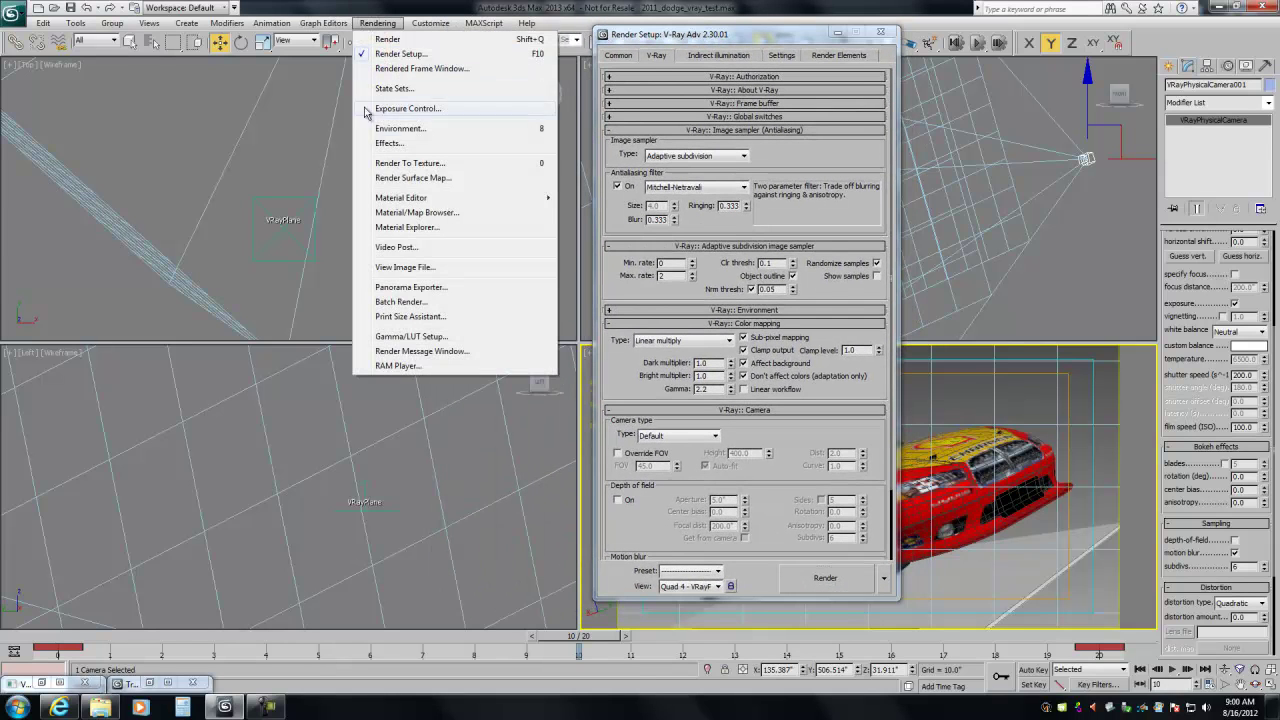
click(425, 126)
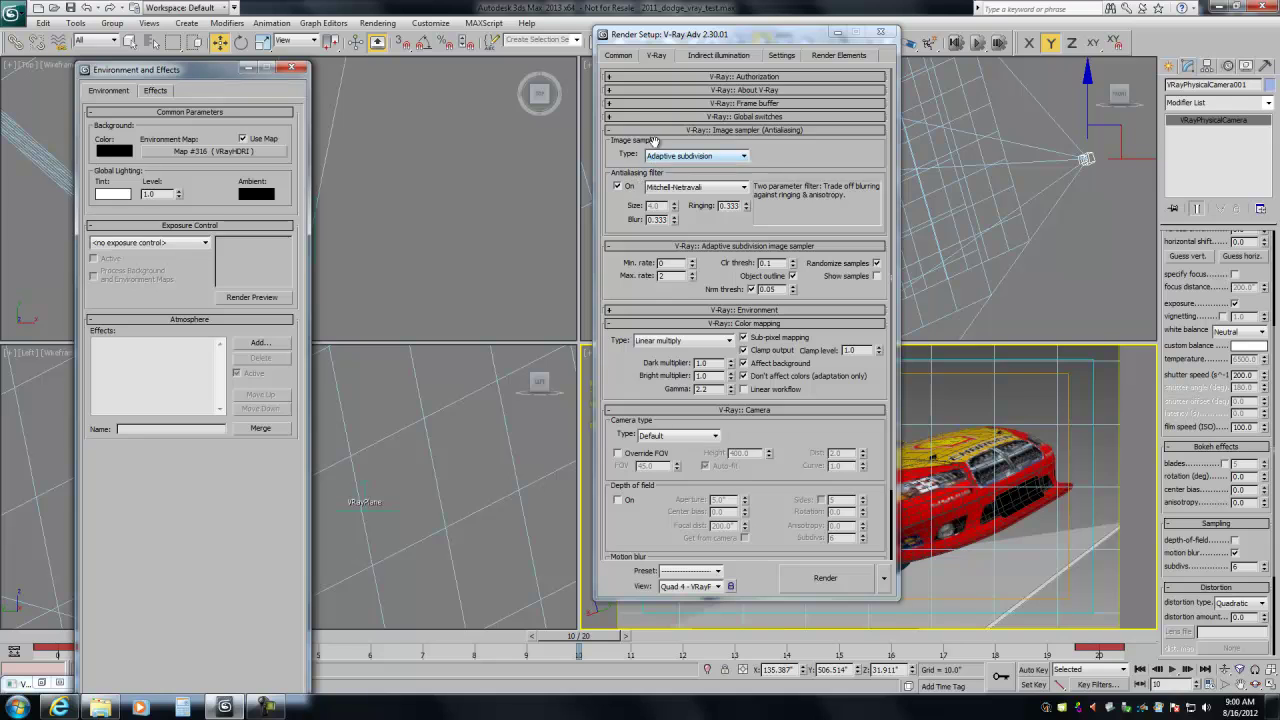
click(660, 130)
click(657, 145)
click(660, 157)
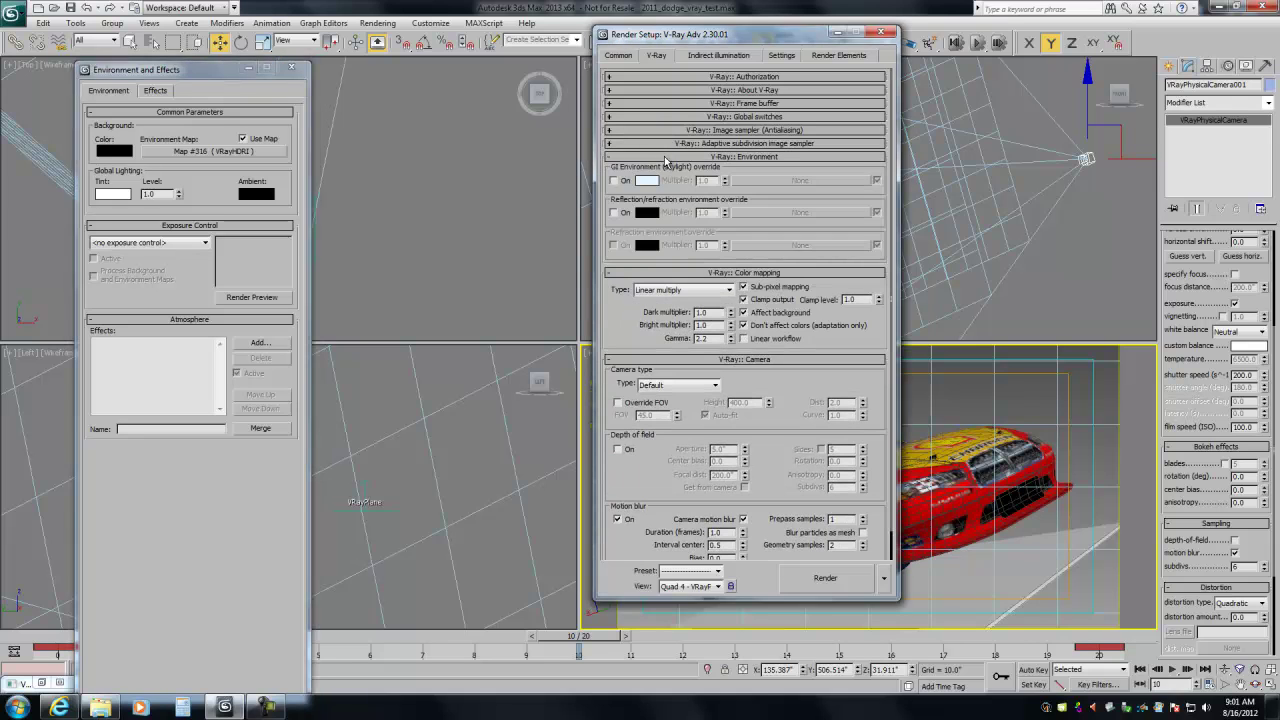
drag(197, 147, 770, 182)
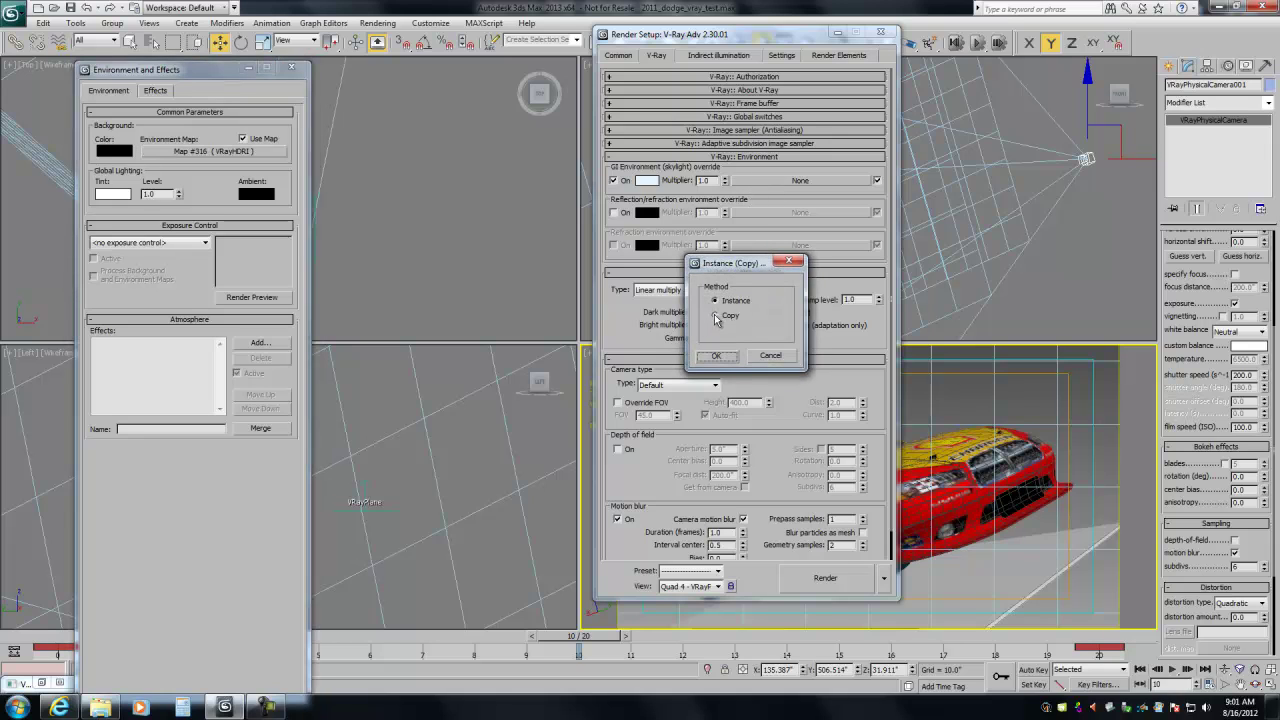
click(716, 356)
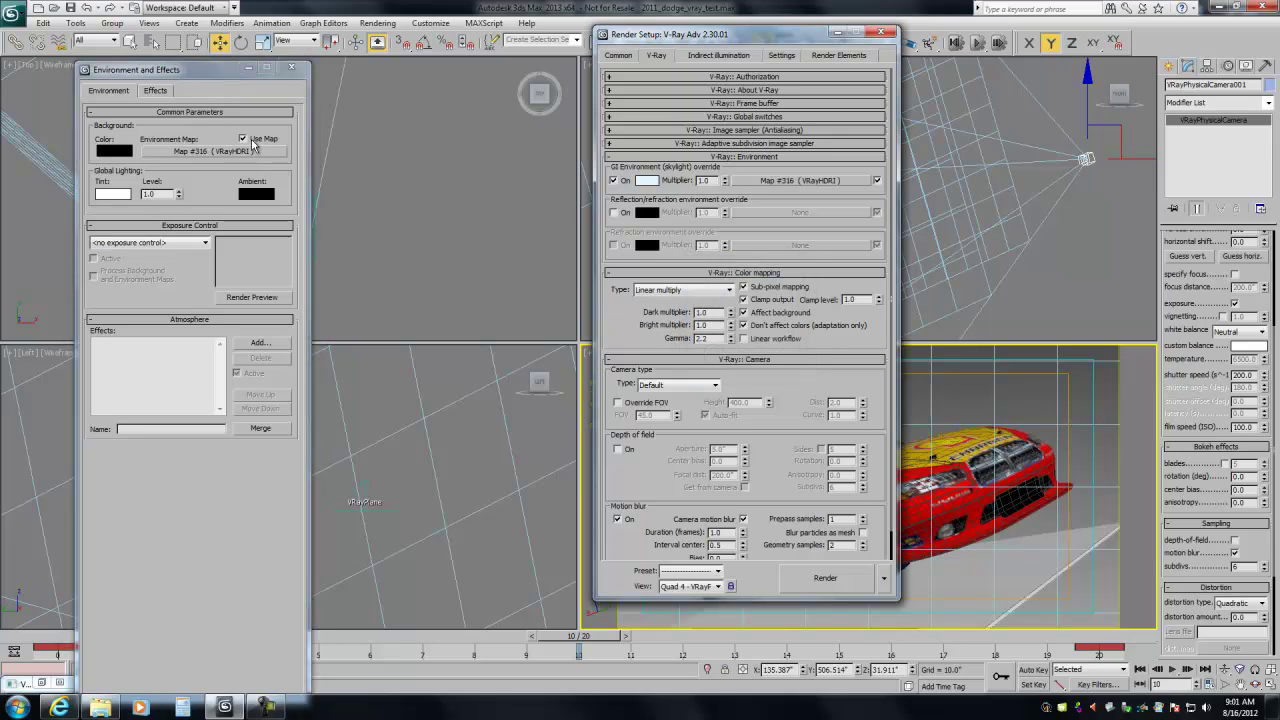
click(254, 142)
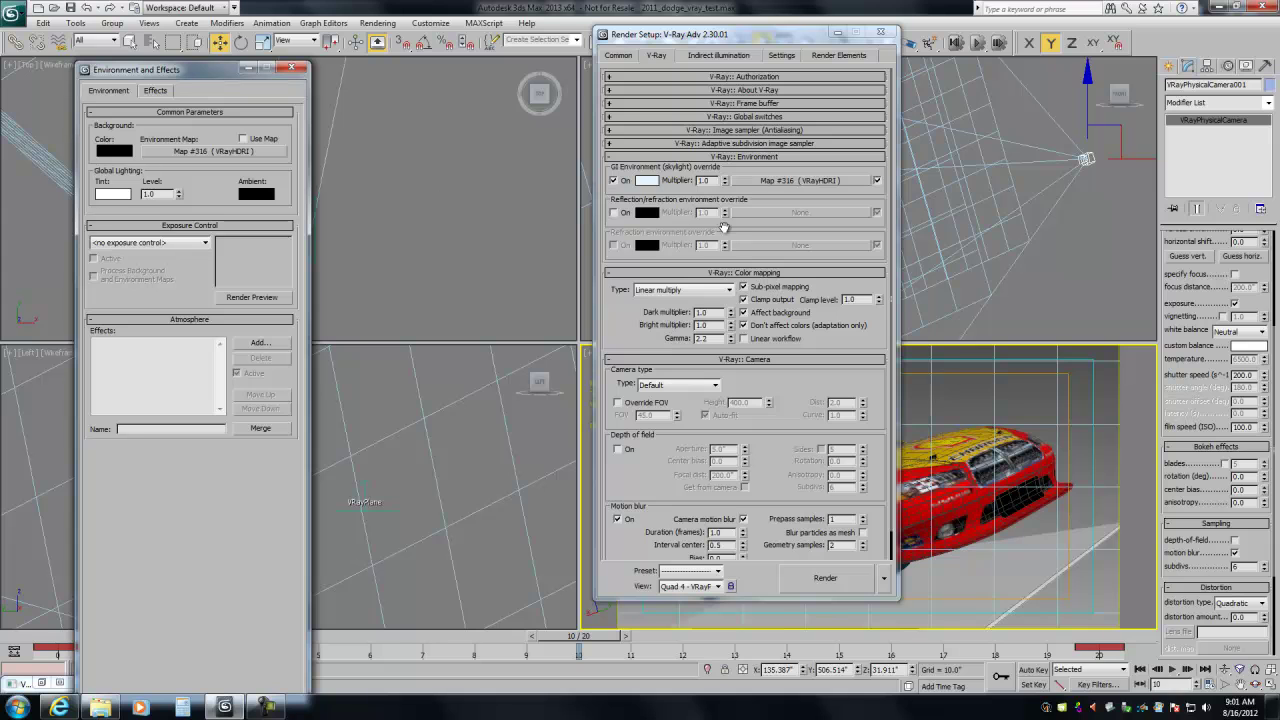
click(881, 33)
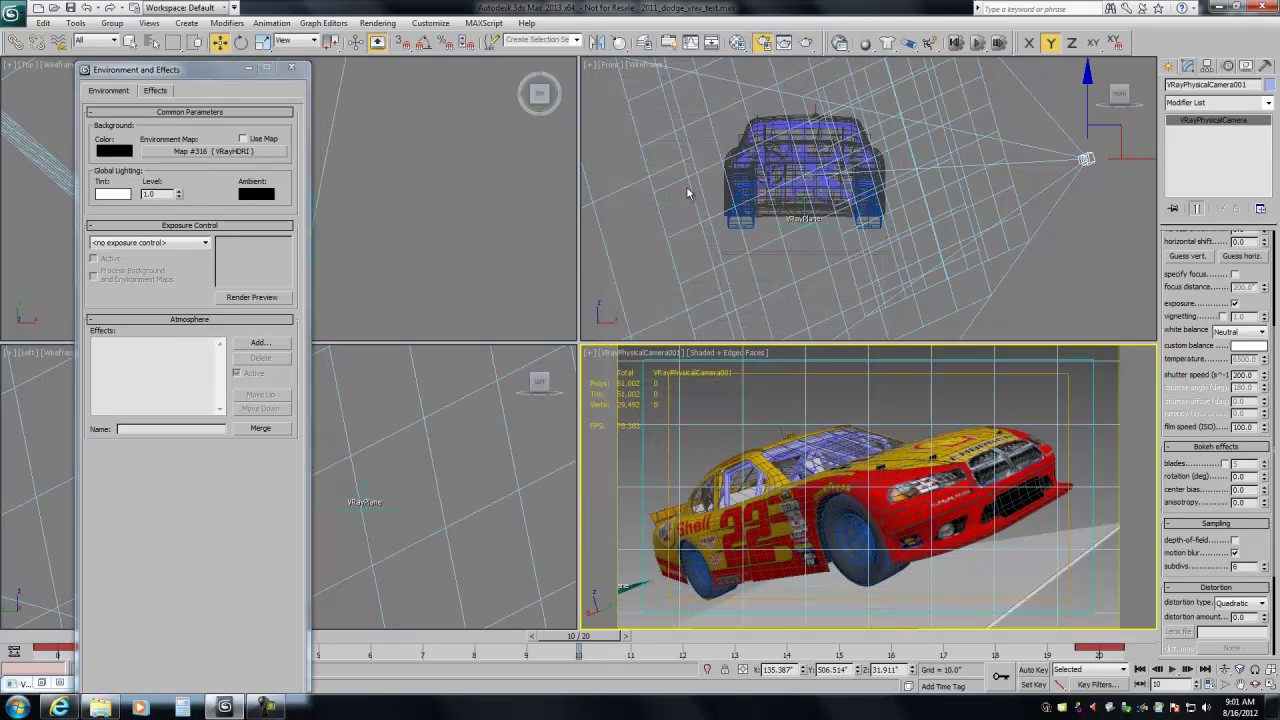
Set the render output size to 1280x720 and render the car without the background at frame 10
key(F10)
click(655, 130)
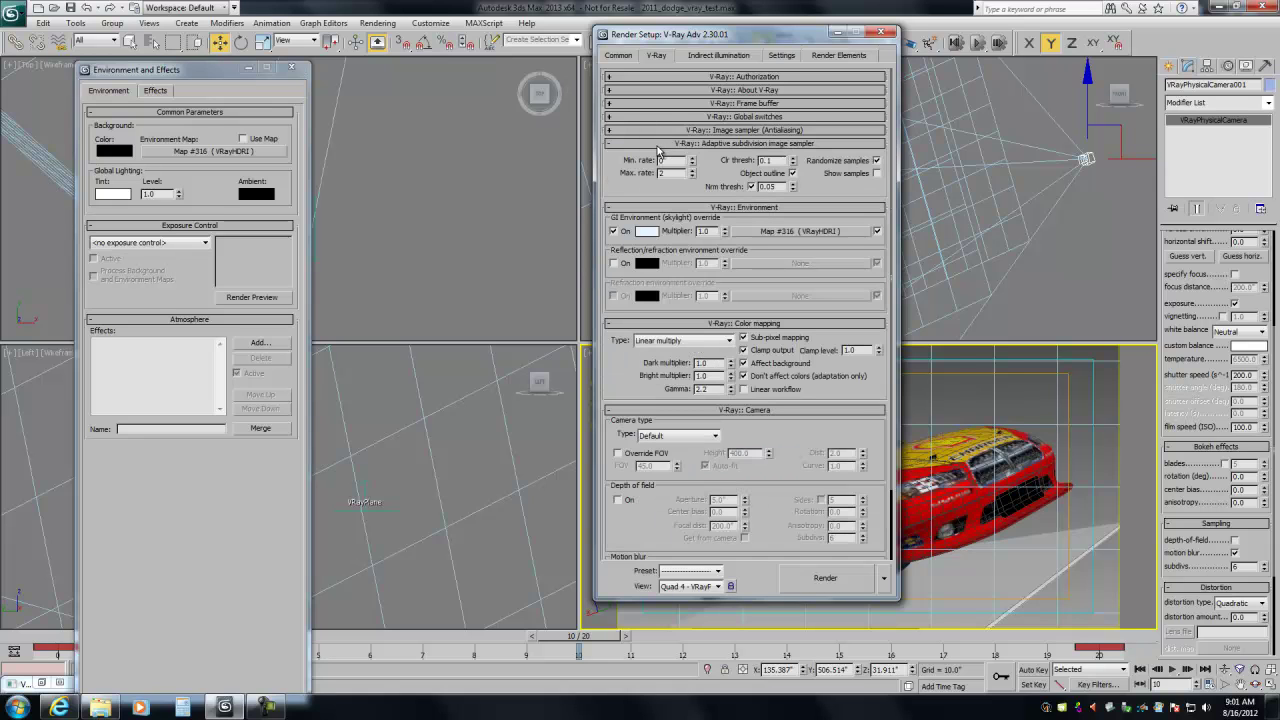
click(660, 143)
click(618, 55)
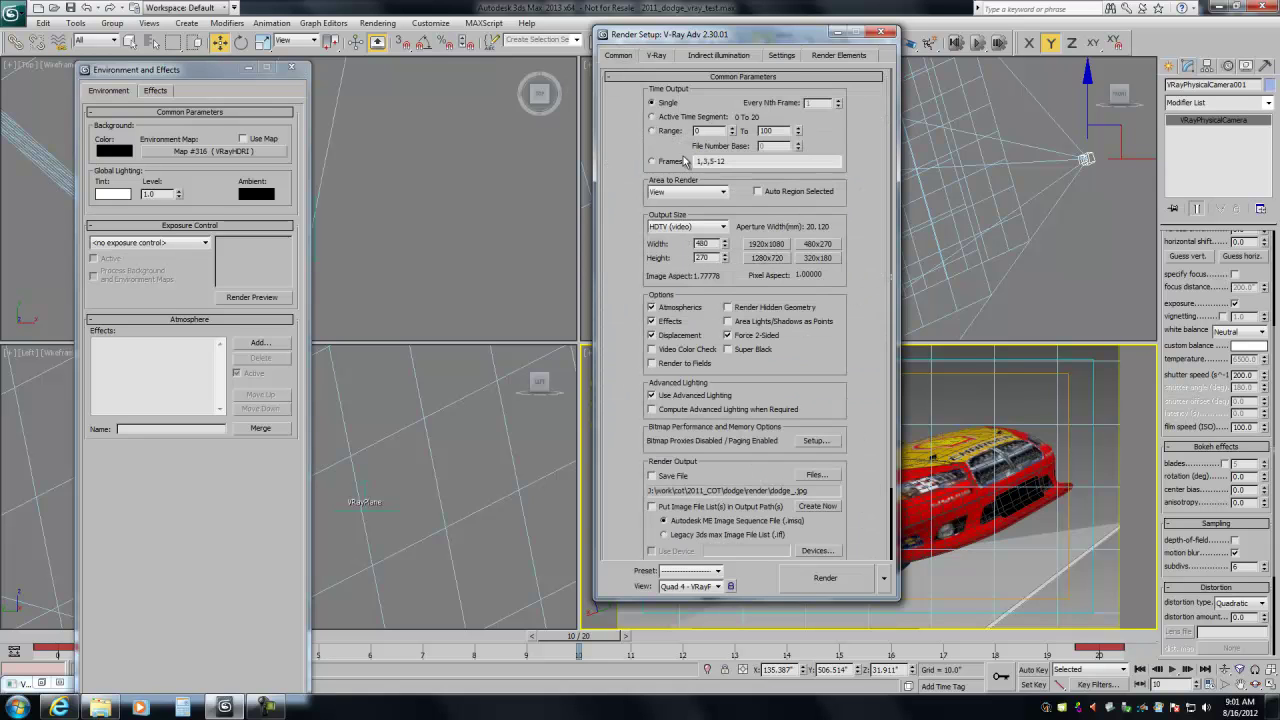
click(767, 244)
click(767, 258)
click(826, 578)
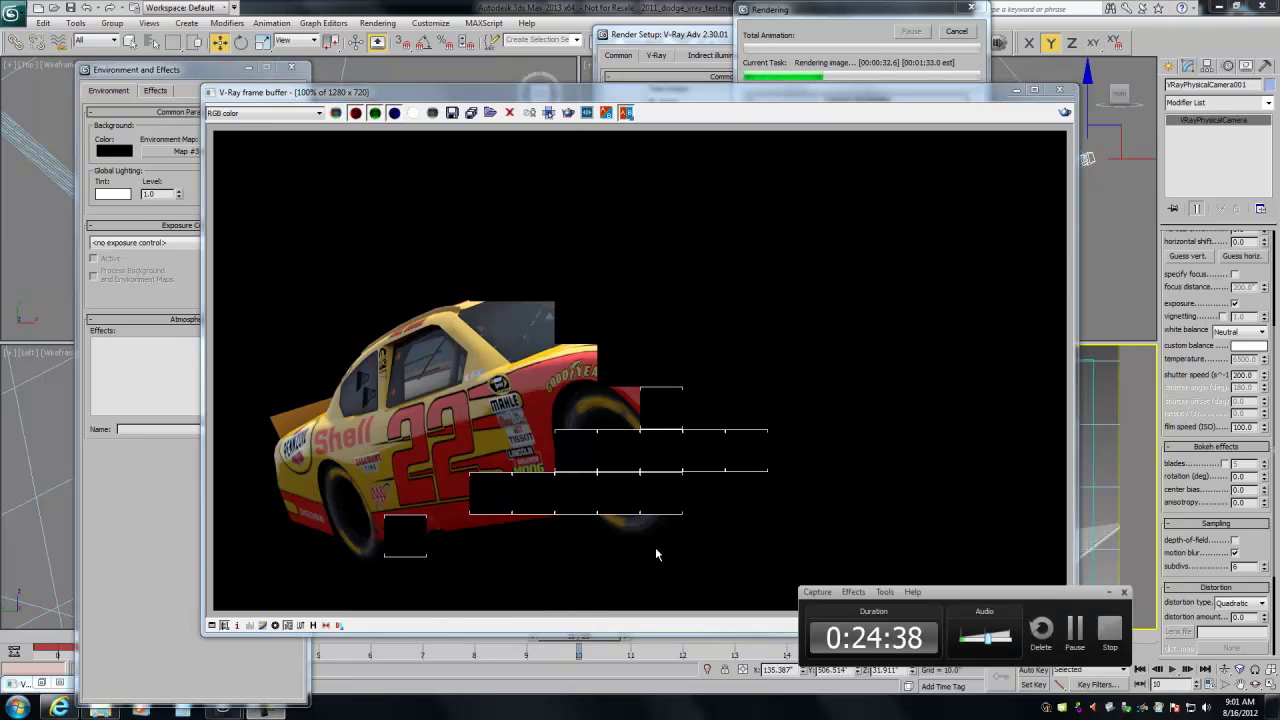
click(1075, 628)
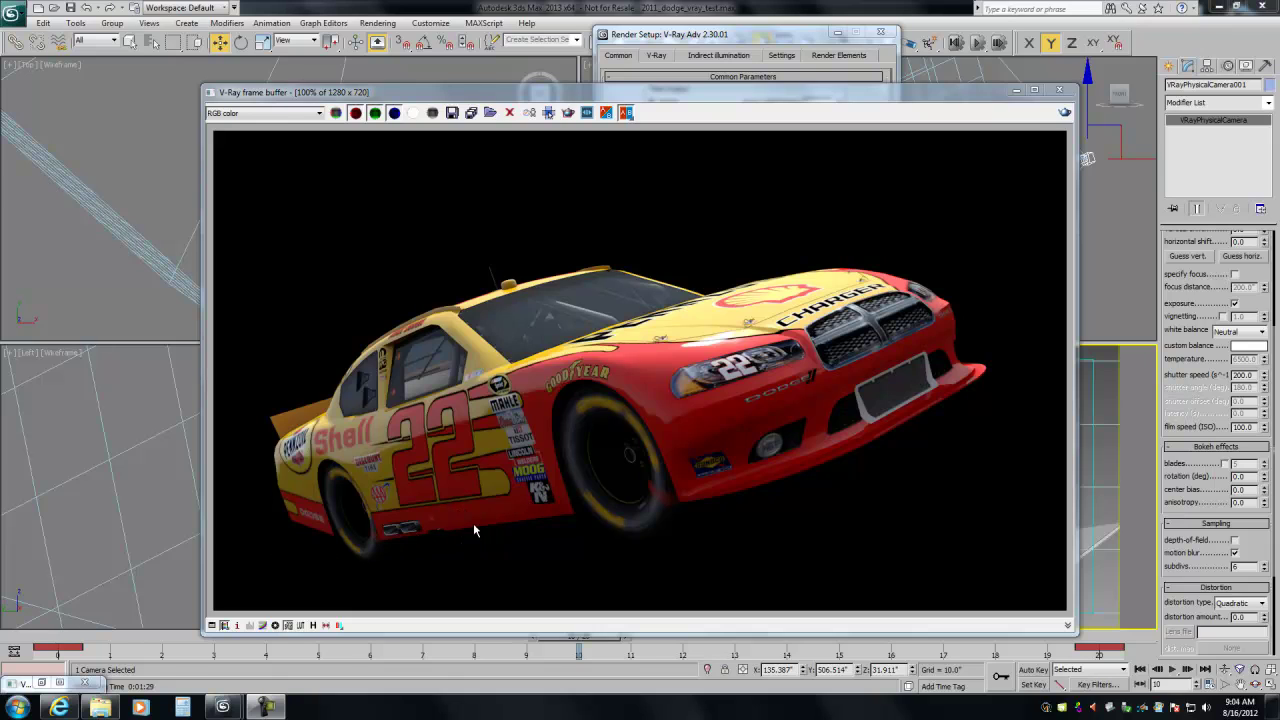
Start saving the rendered car image as dodge_test_car in OpenEXR format
click(452, 112)
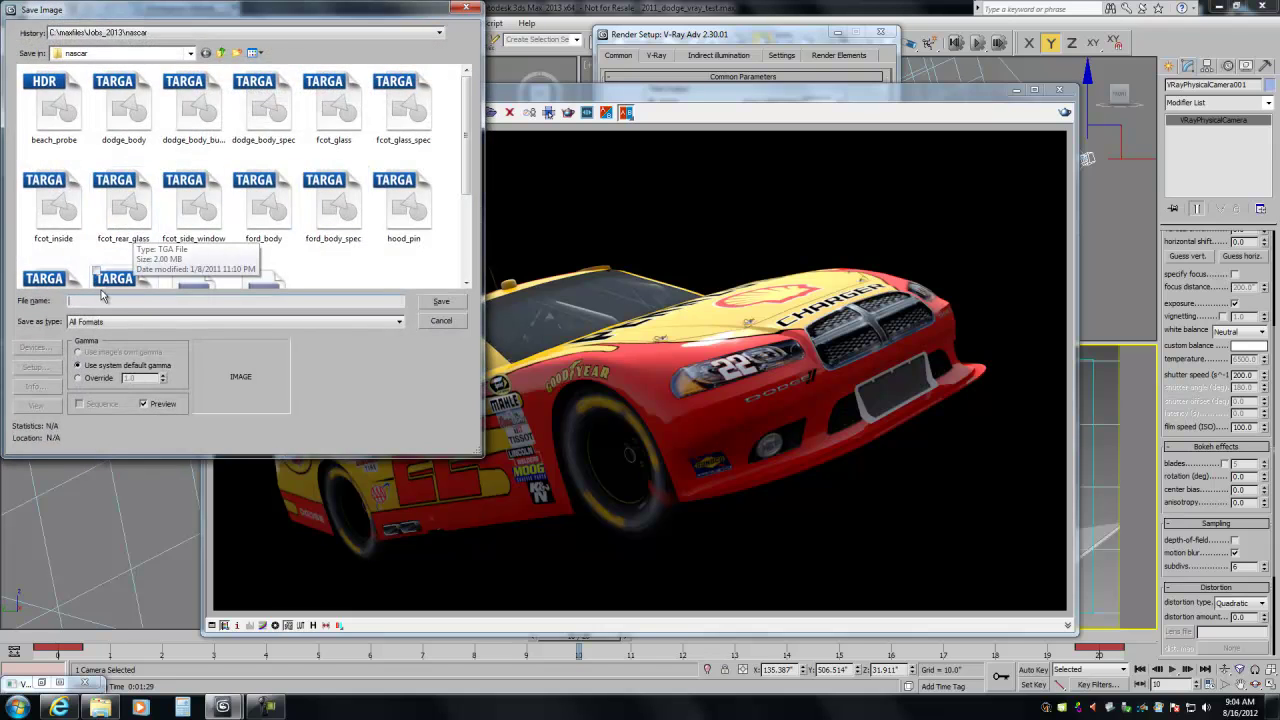
text(dodge)
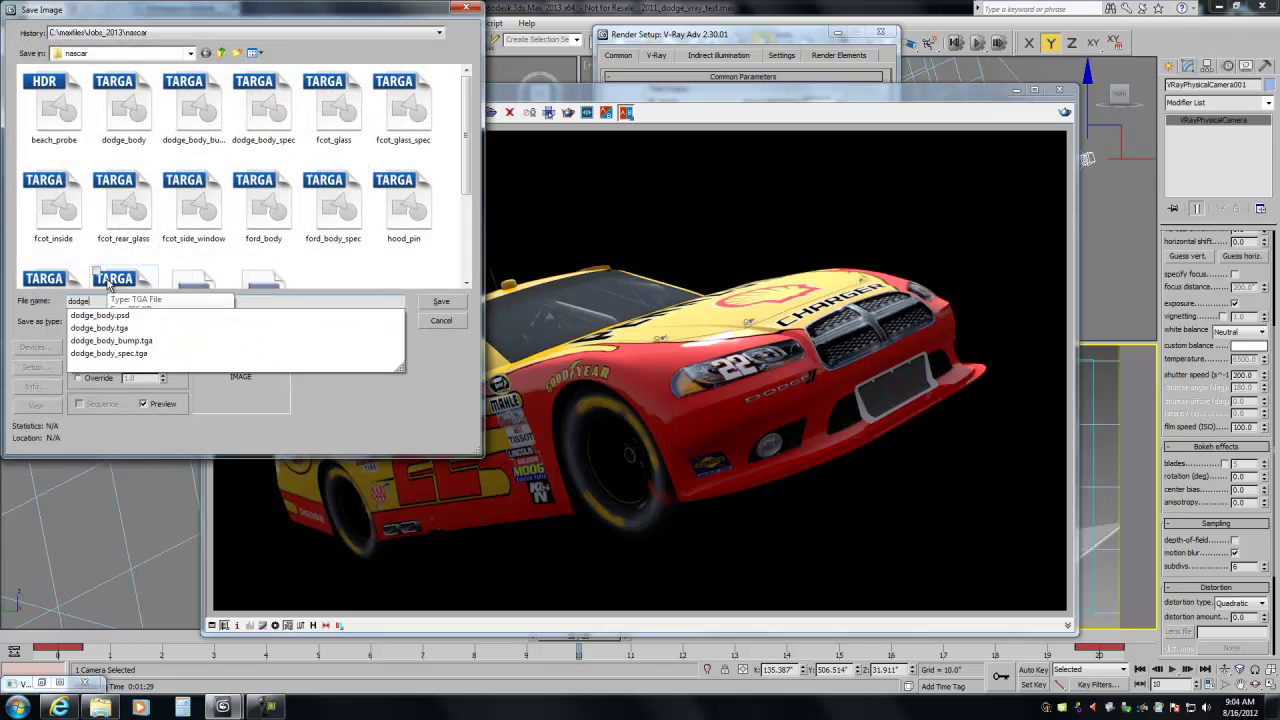
text(_test)
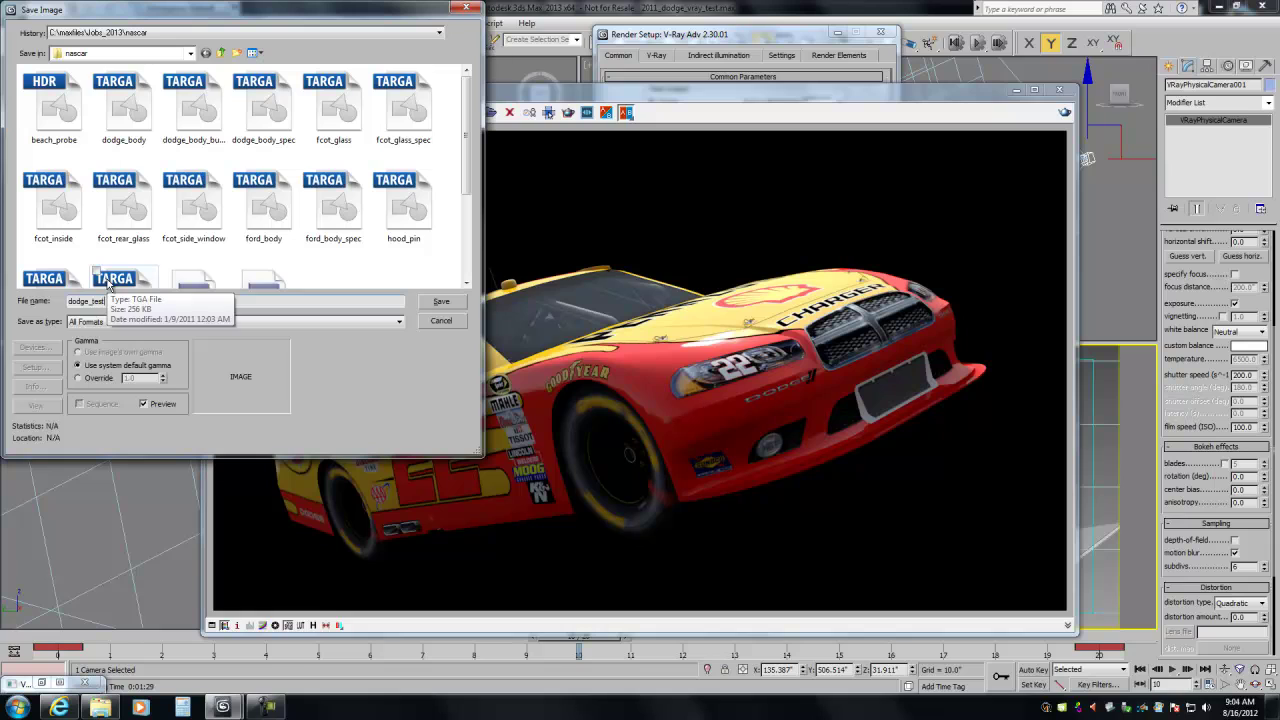
text(_car.exr)
click(173, 321)
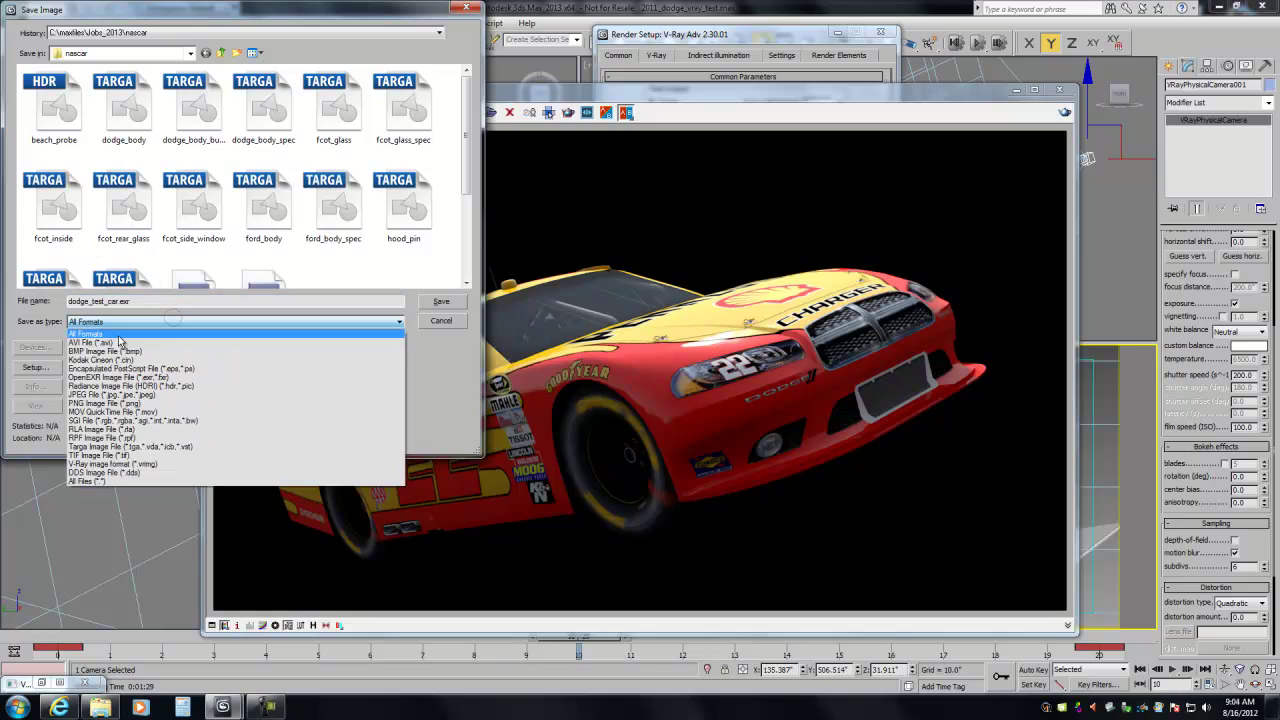
click(137, 339)
key(Return)
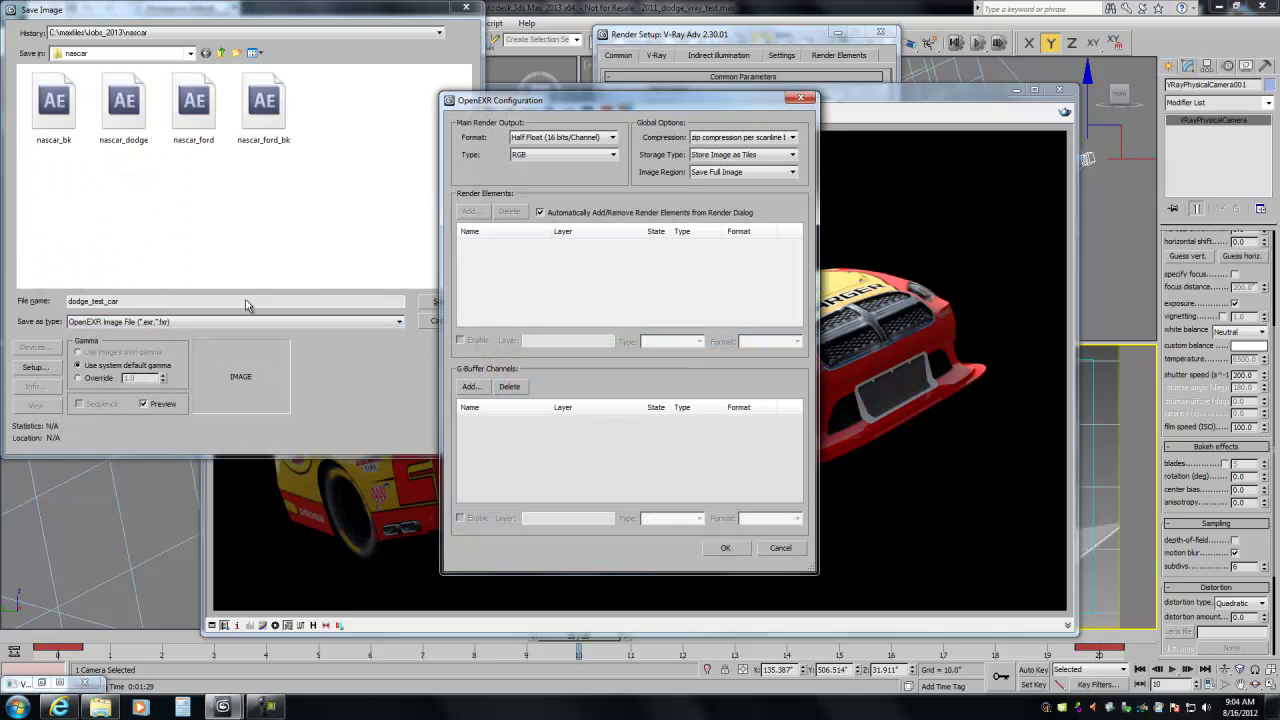
Choose the OpenEXR main output type, save the image, and close the frame buffer and render setup
click(538, 157)
click(529, 166)
click(724, 548)
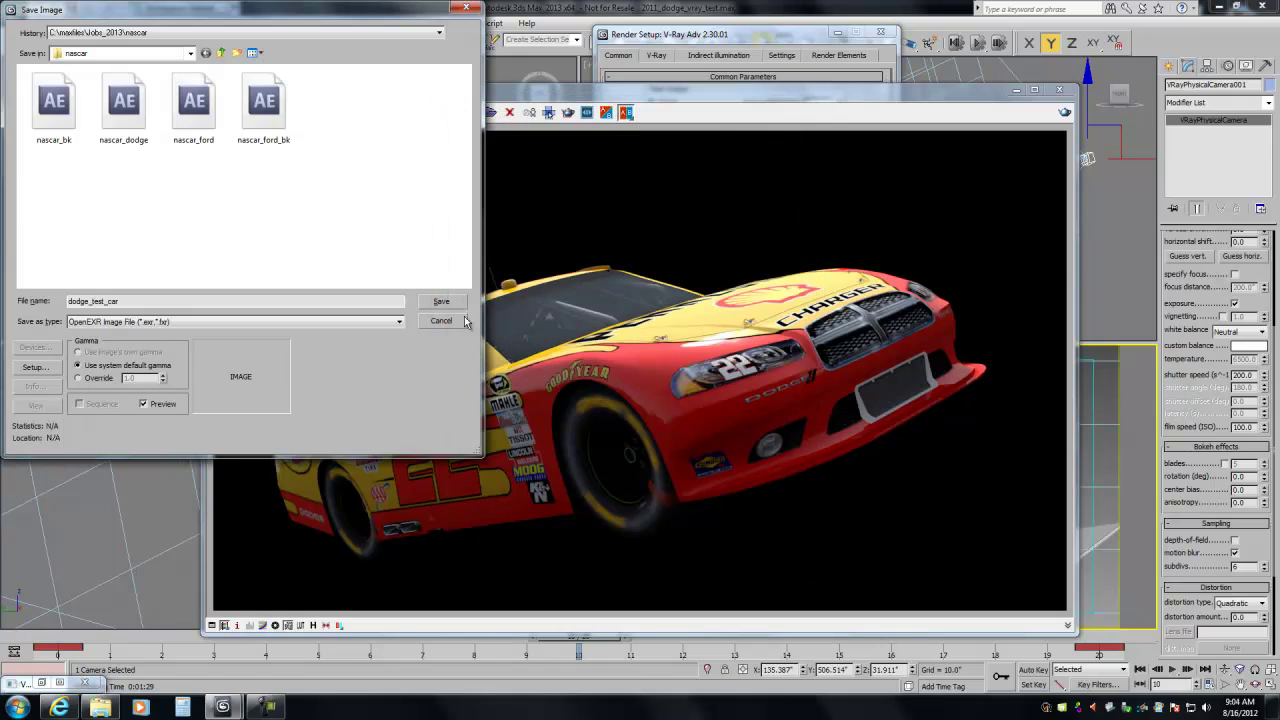
click(445, 301)
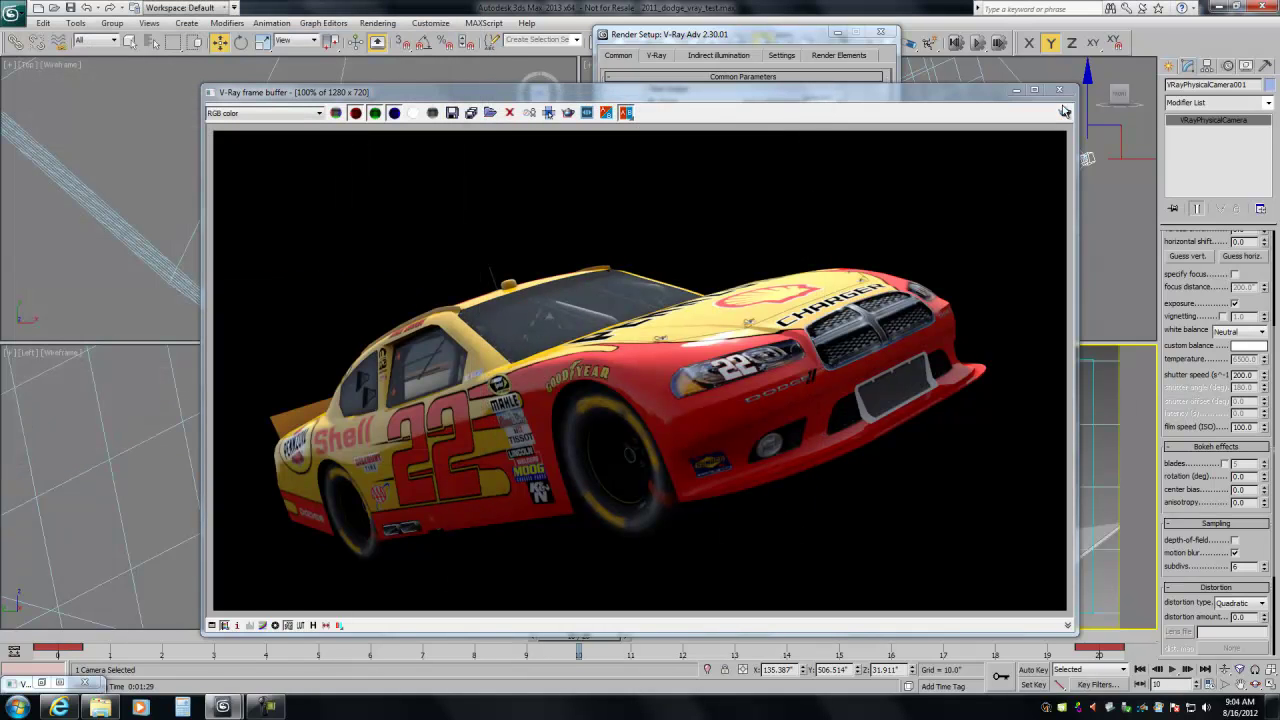
click(1063, 92)
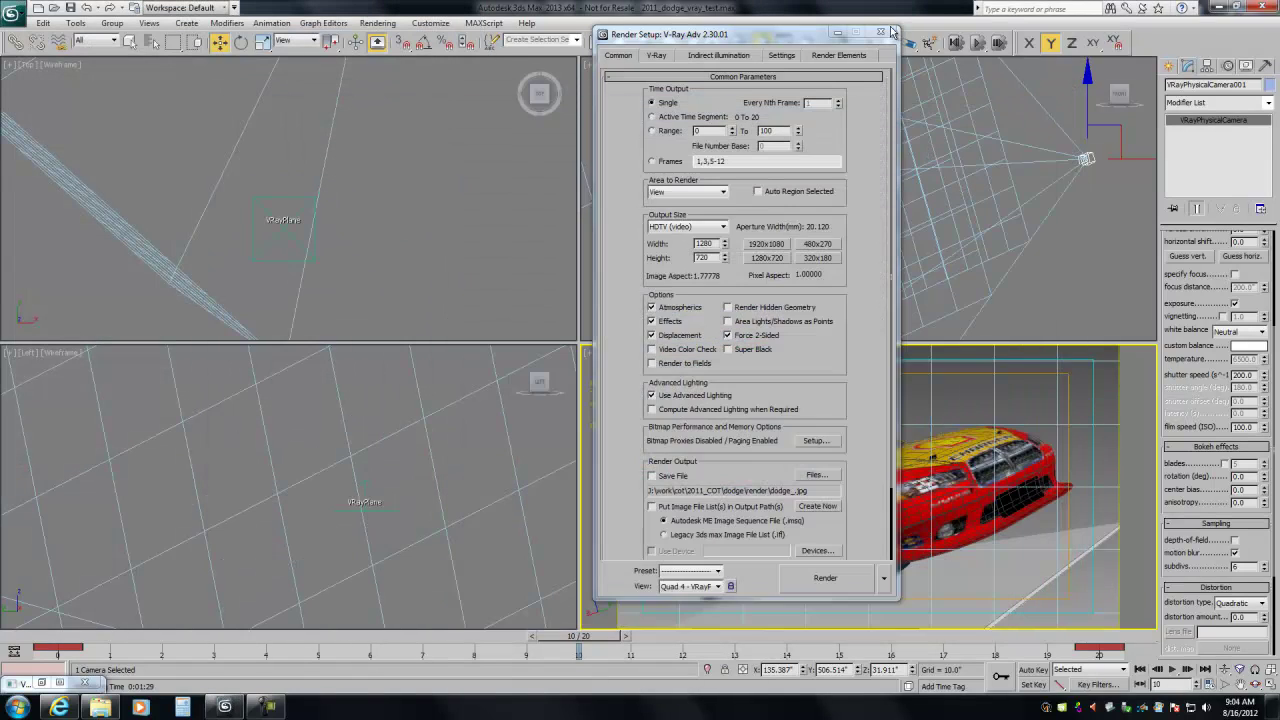
click(881, 32)
Clear the camera selection and hide all objects in the scene
click(710, 412)
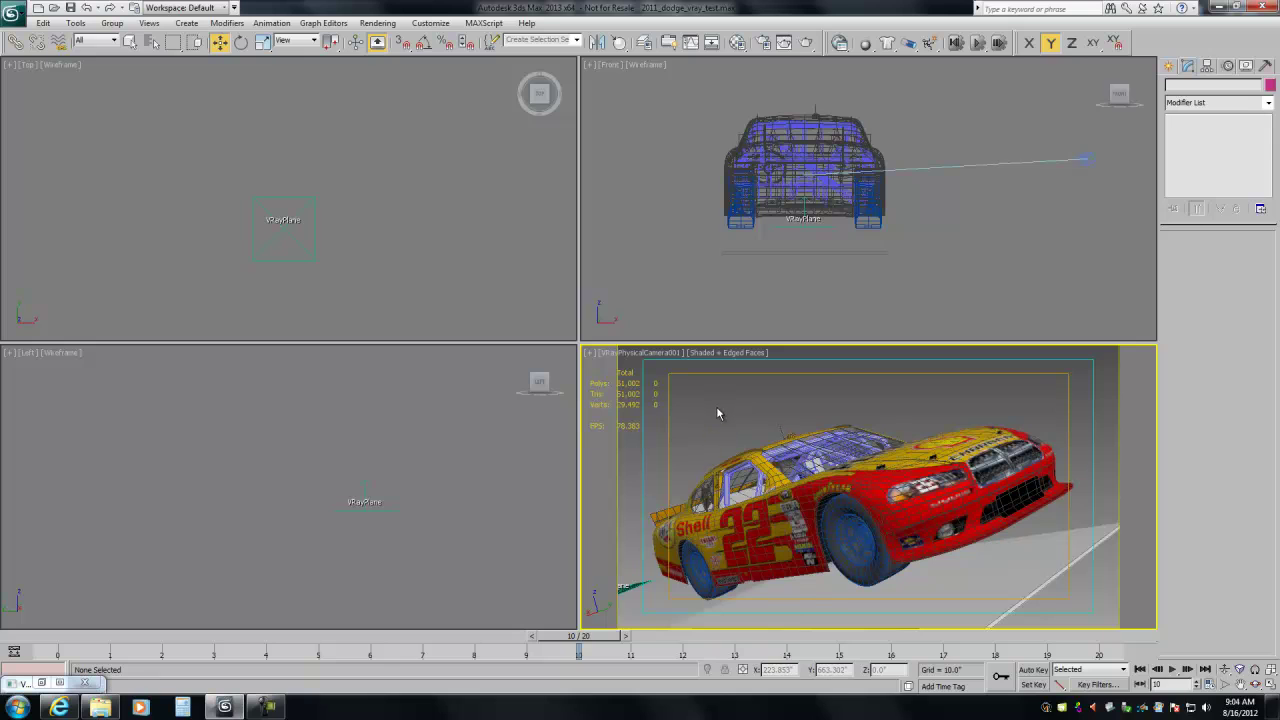
right_click(716, 400)
click(731, 364)
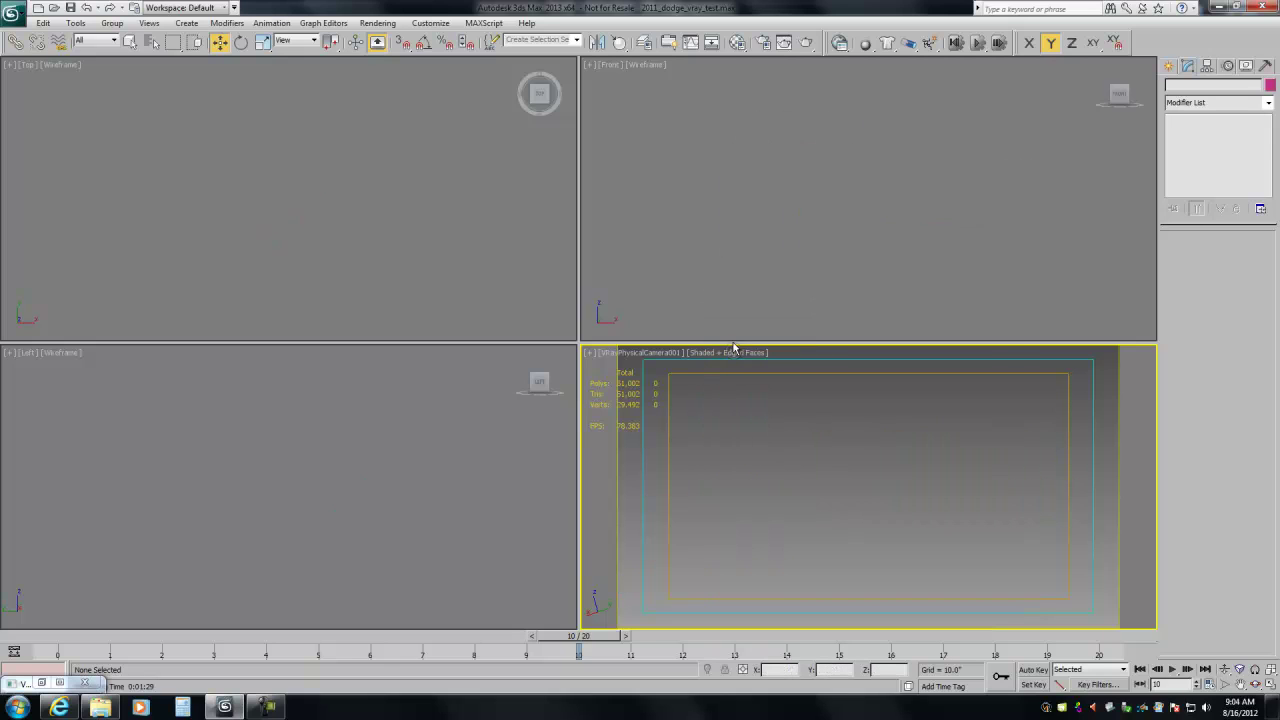
Turn the background environment map back on and render the empty HDRI background through the camera
click(378, 23)
click(383, 131)
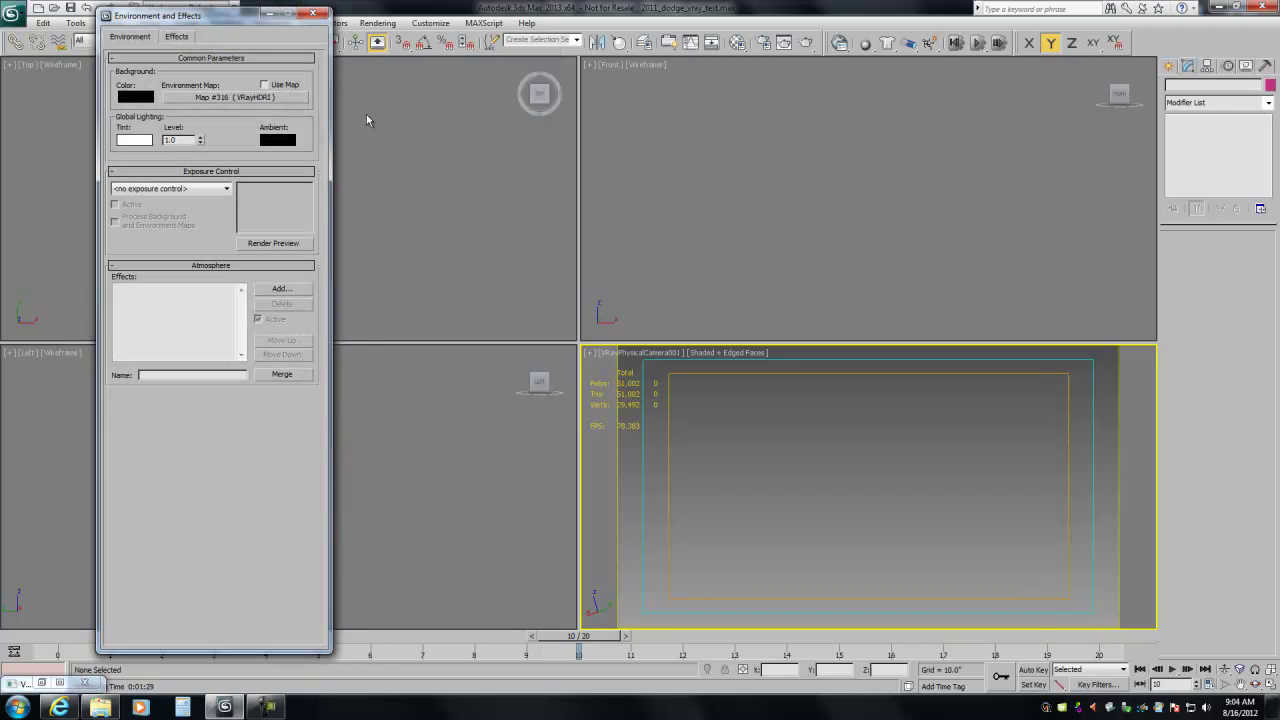
click(264, 85)
click(807, 44)
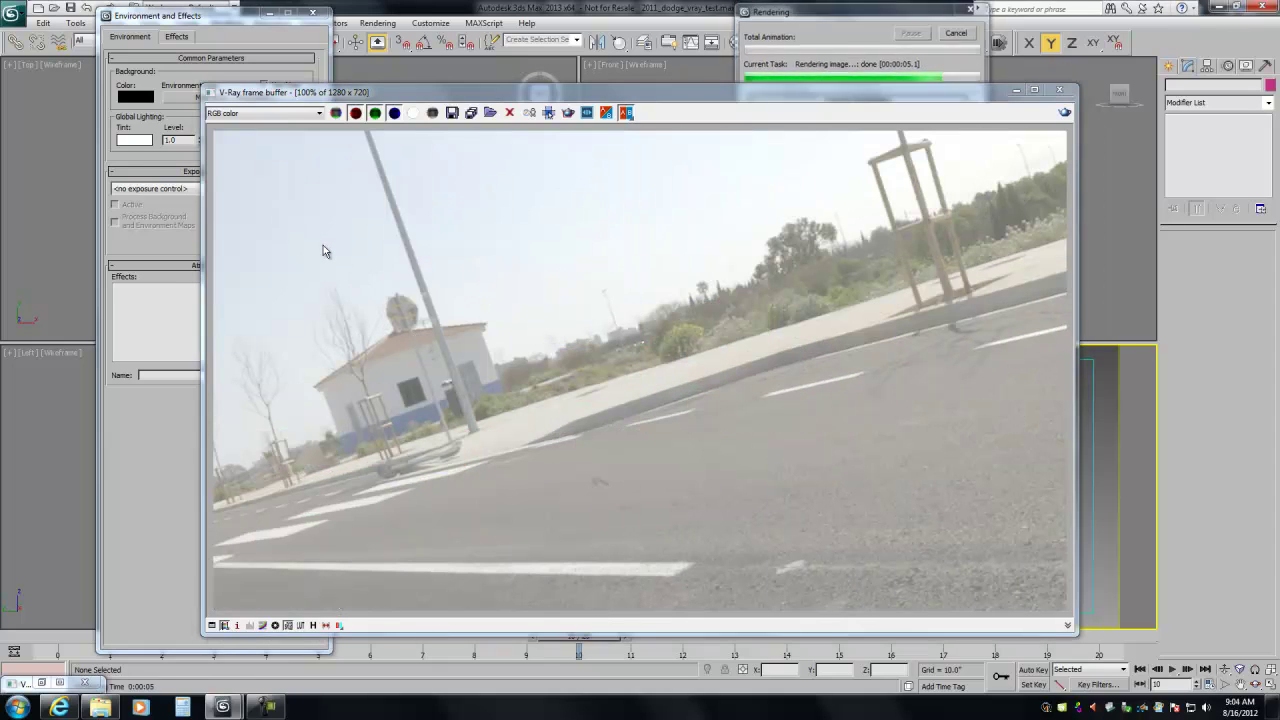
Start saving the rendered HDRI background as dodge_test_bk.exr in OpenEXR format in the nascar folder
click(452, 112)
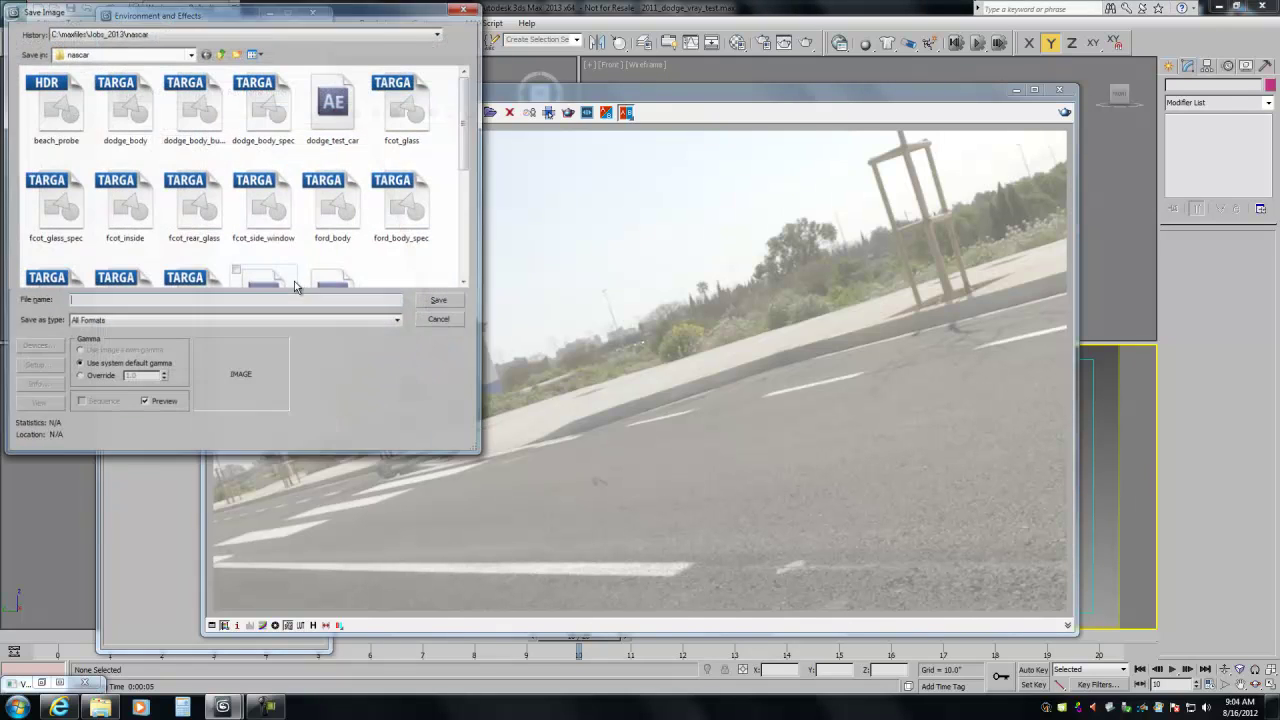
click(152, 322)
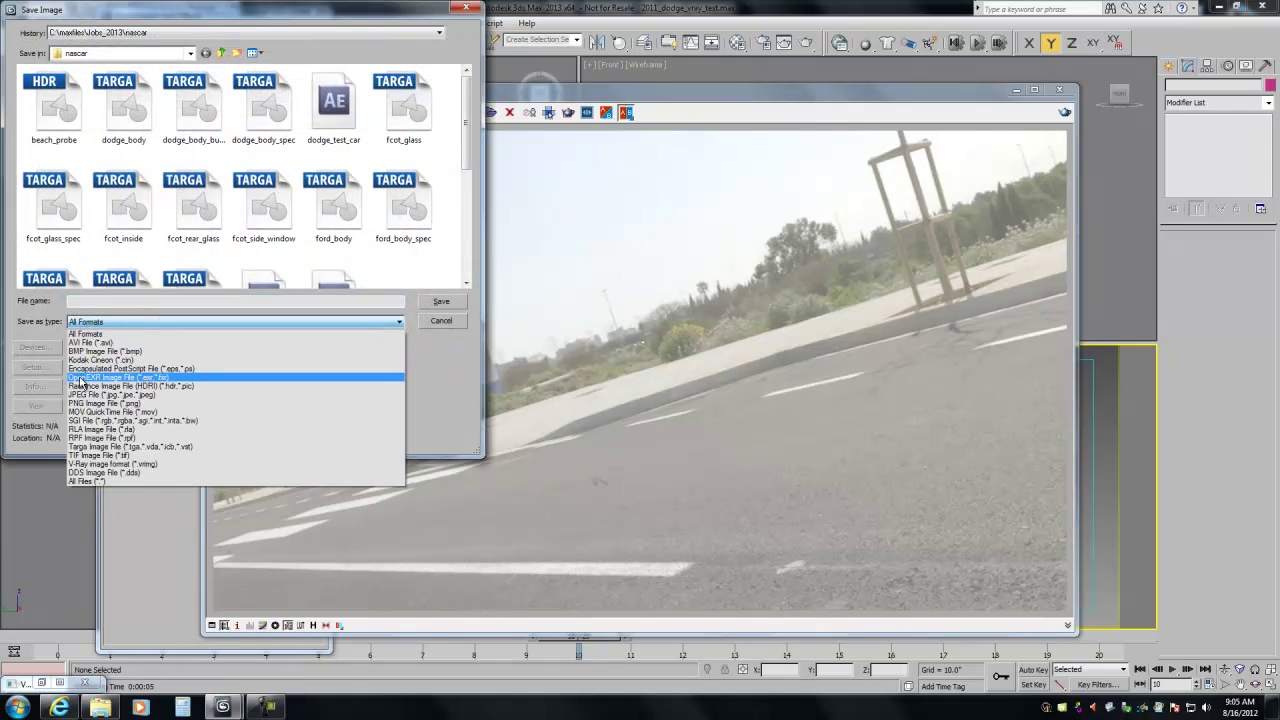
click(80, 378)
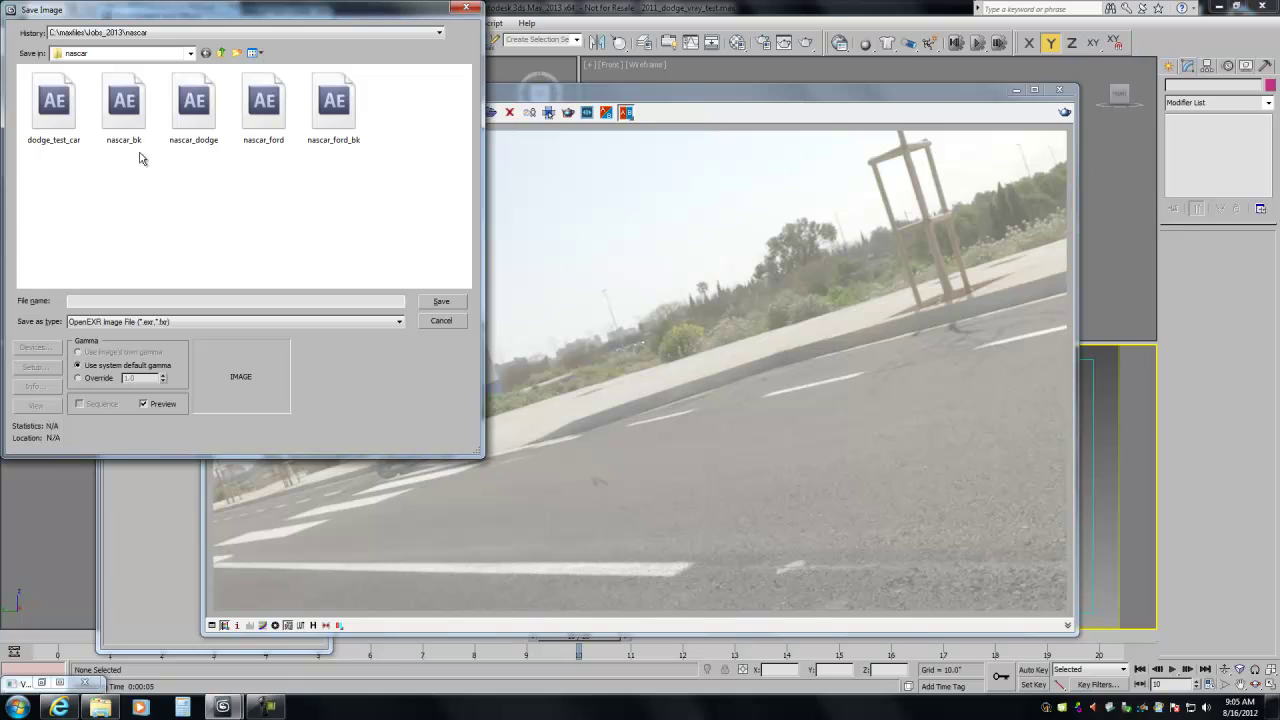
click(54, 118)
click(109, 301)
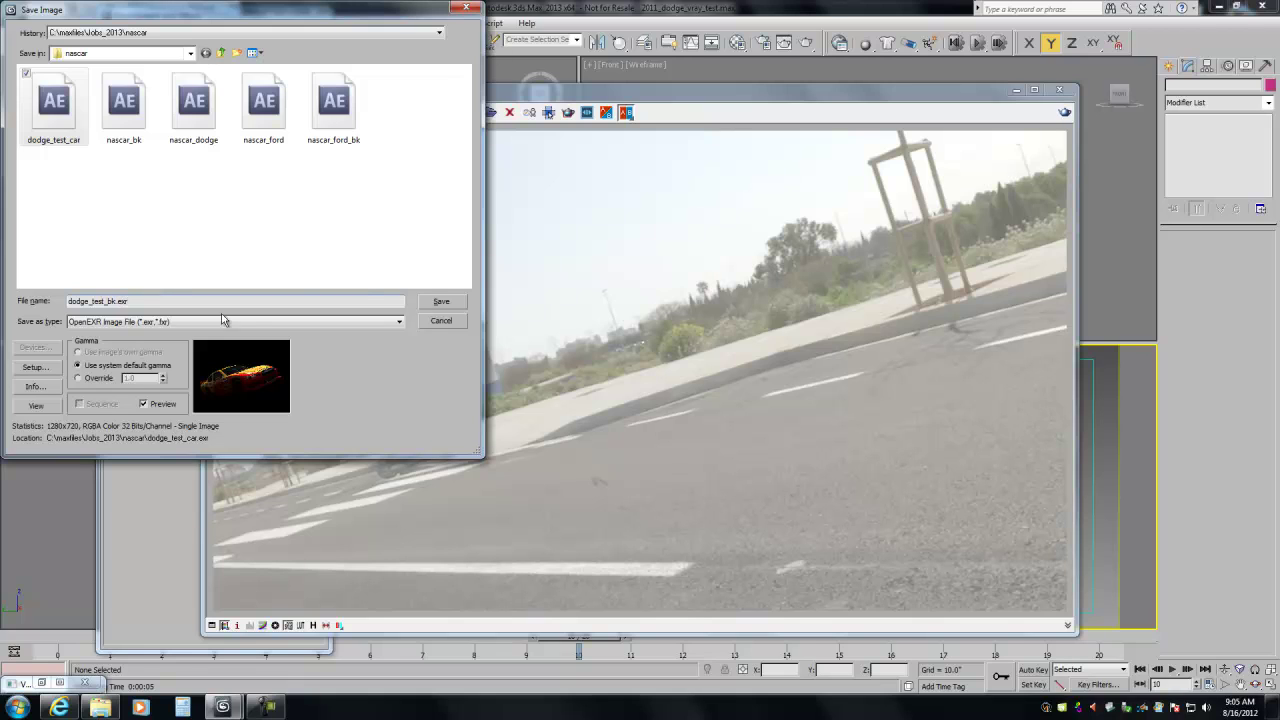
click(436, 302)
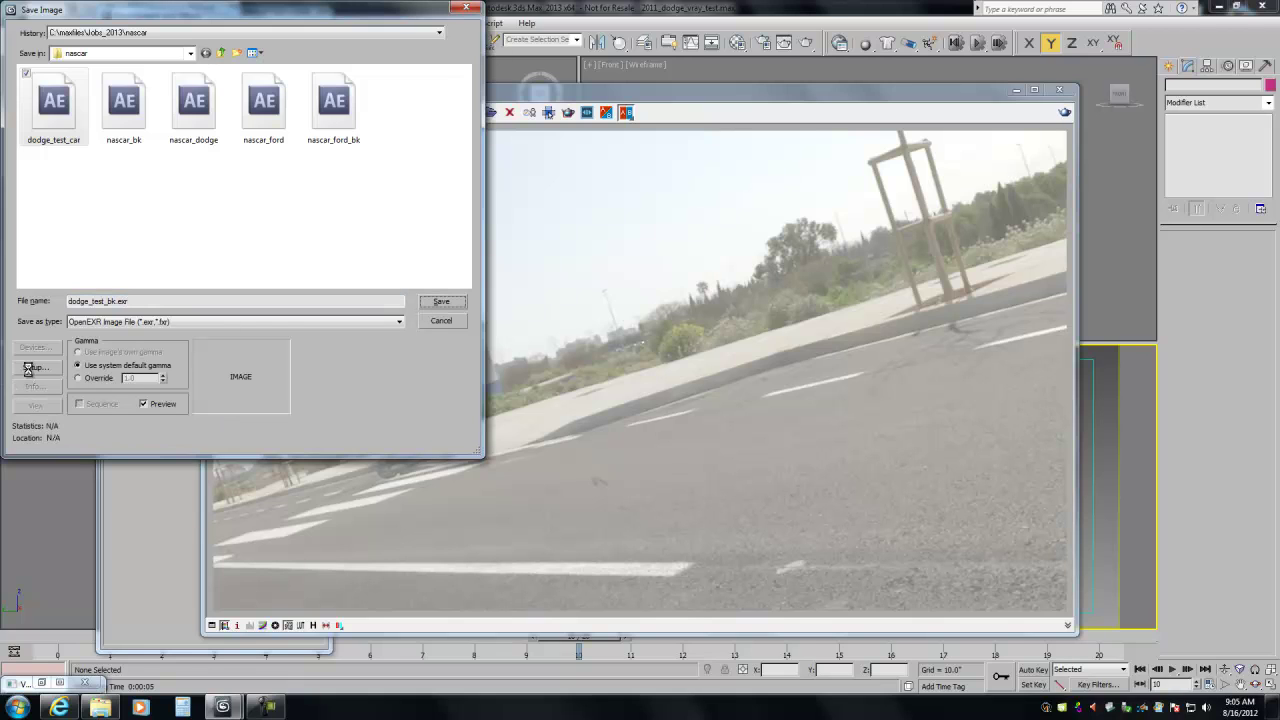
Set the OpenEXR main output type to RGB and save the background image
click(32, 368)
click(545, 155)
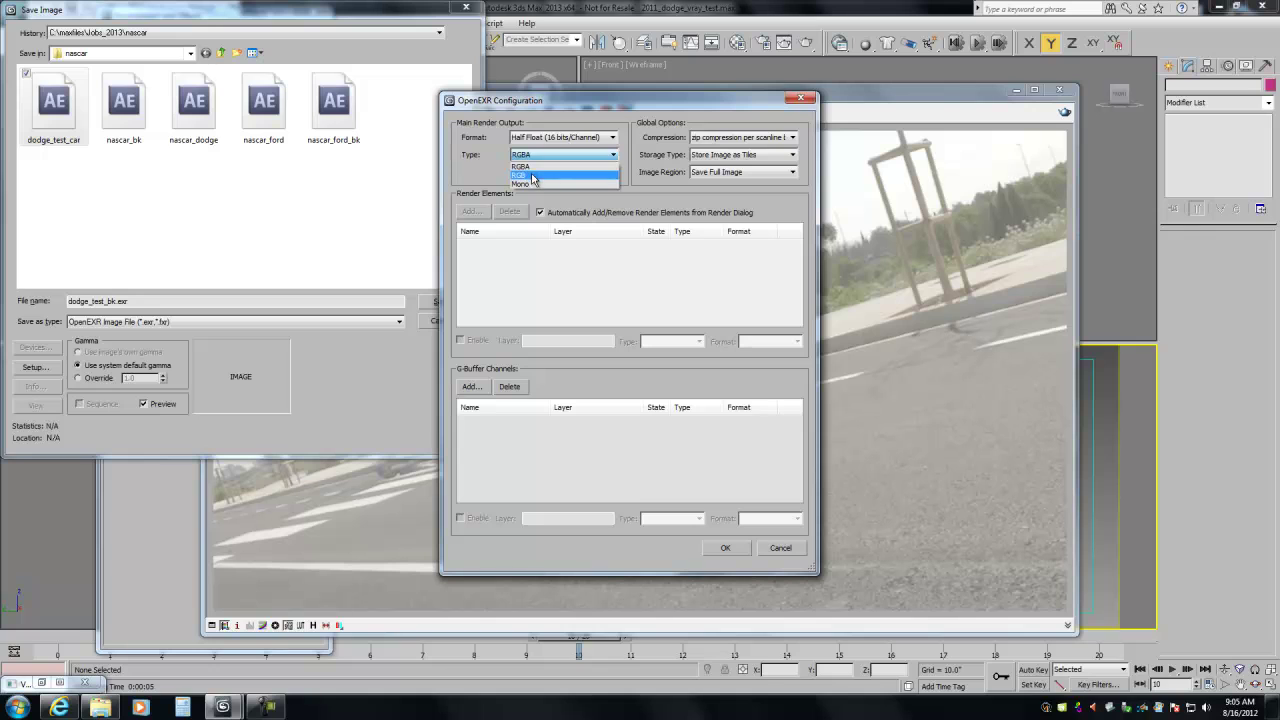
click(533, 177)
click(722, 547)
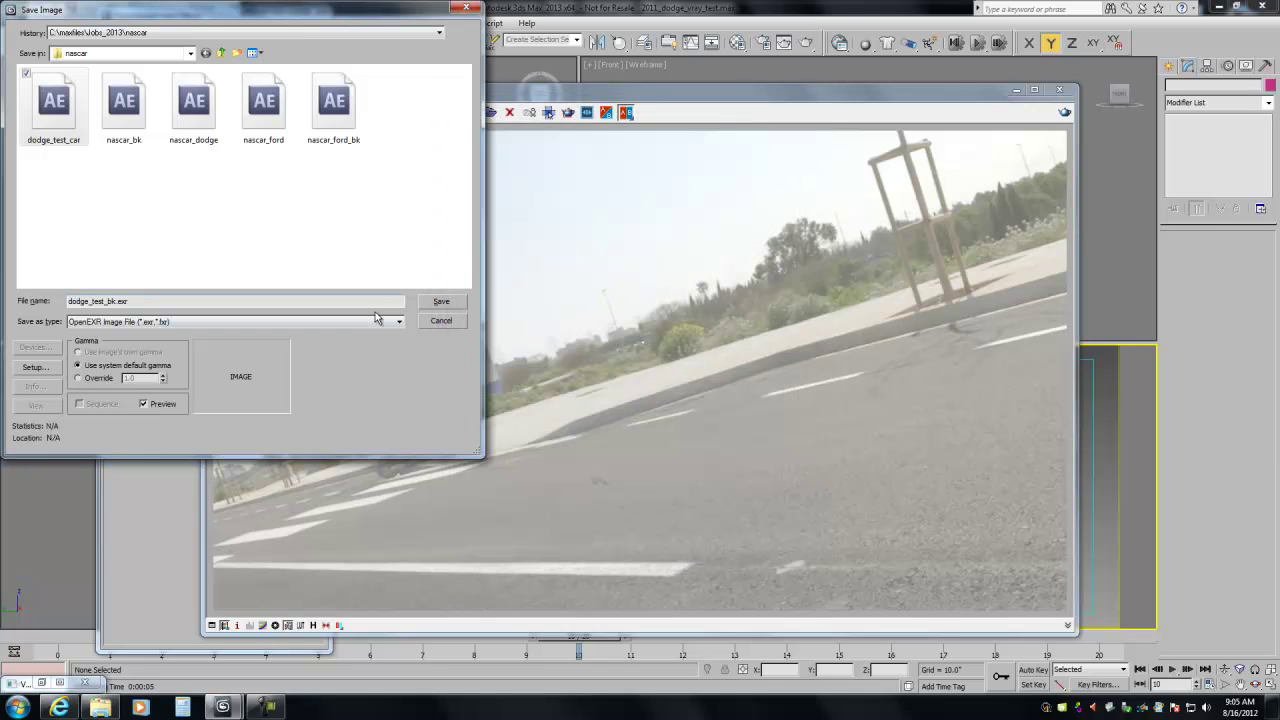
click(441, 303)
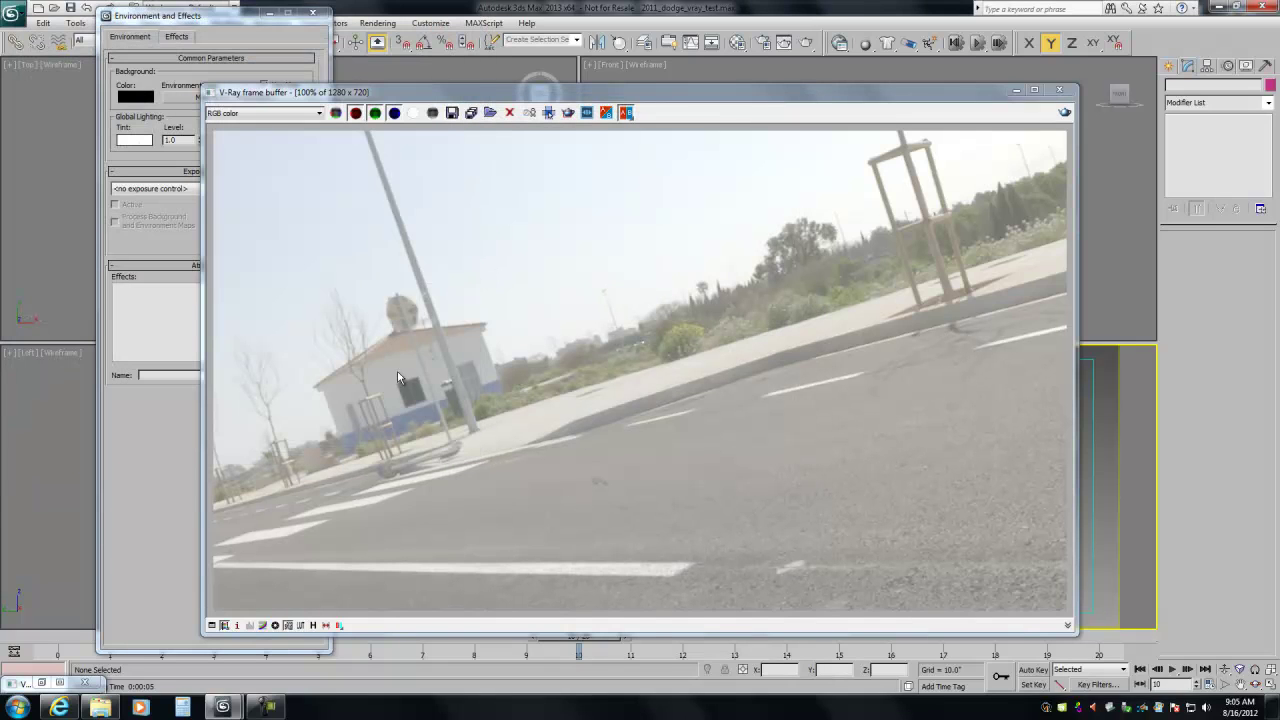
Exit 3ds Max without saving the scene, and browse to the maxfiles\Jobs_2013\nascar folder in Windows Explorer
click(1262, 8)
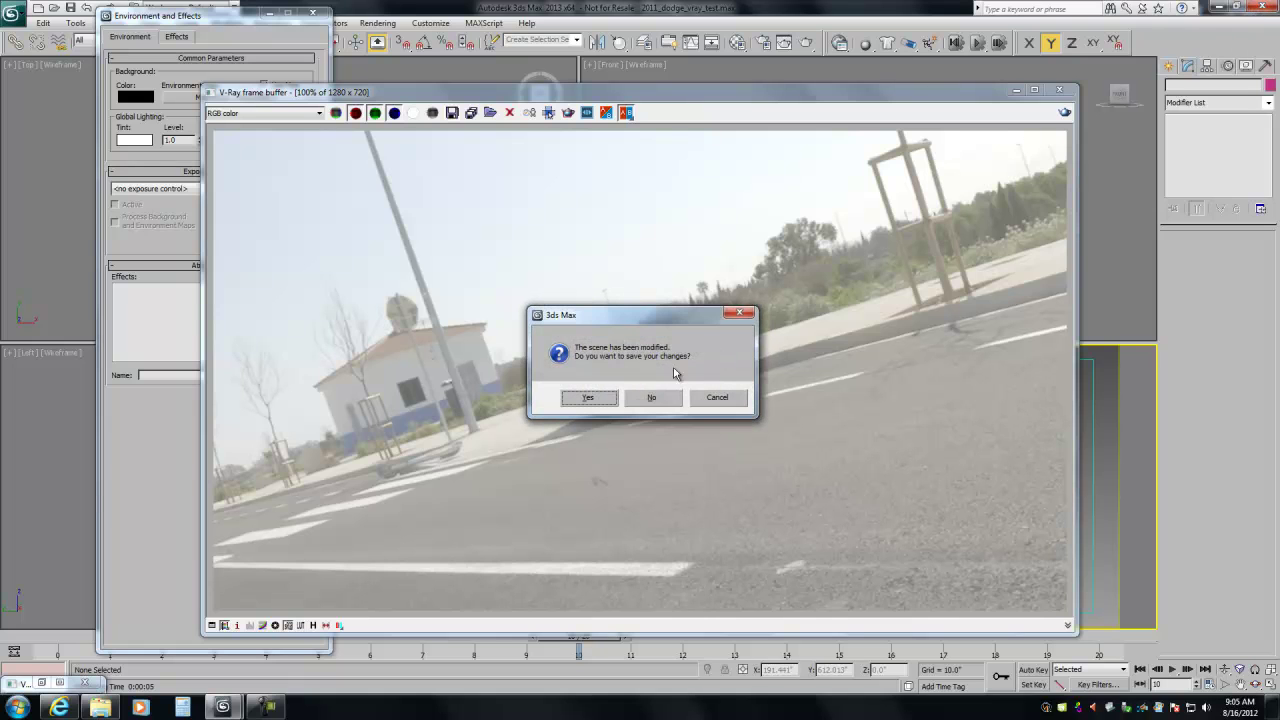
click(649, 398)
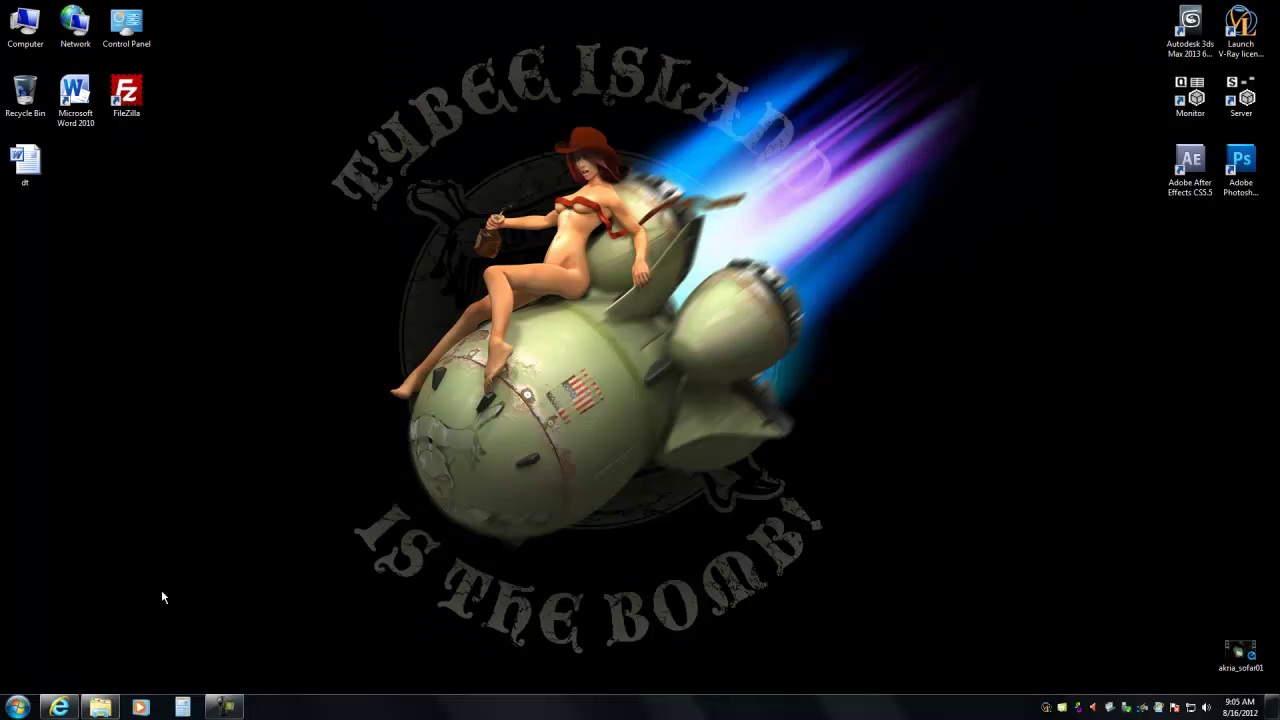
click(100, 707)
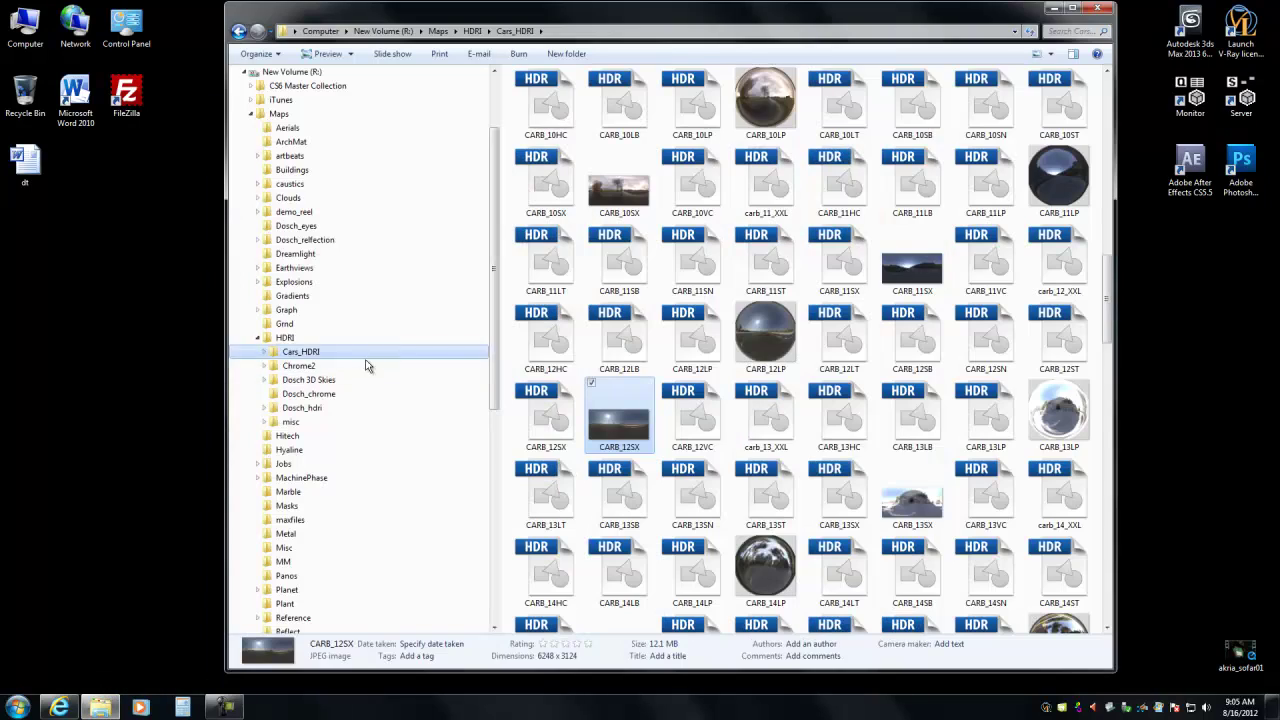
scroll(320, 140, up, 2)
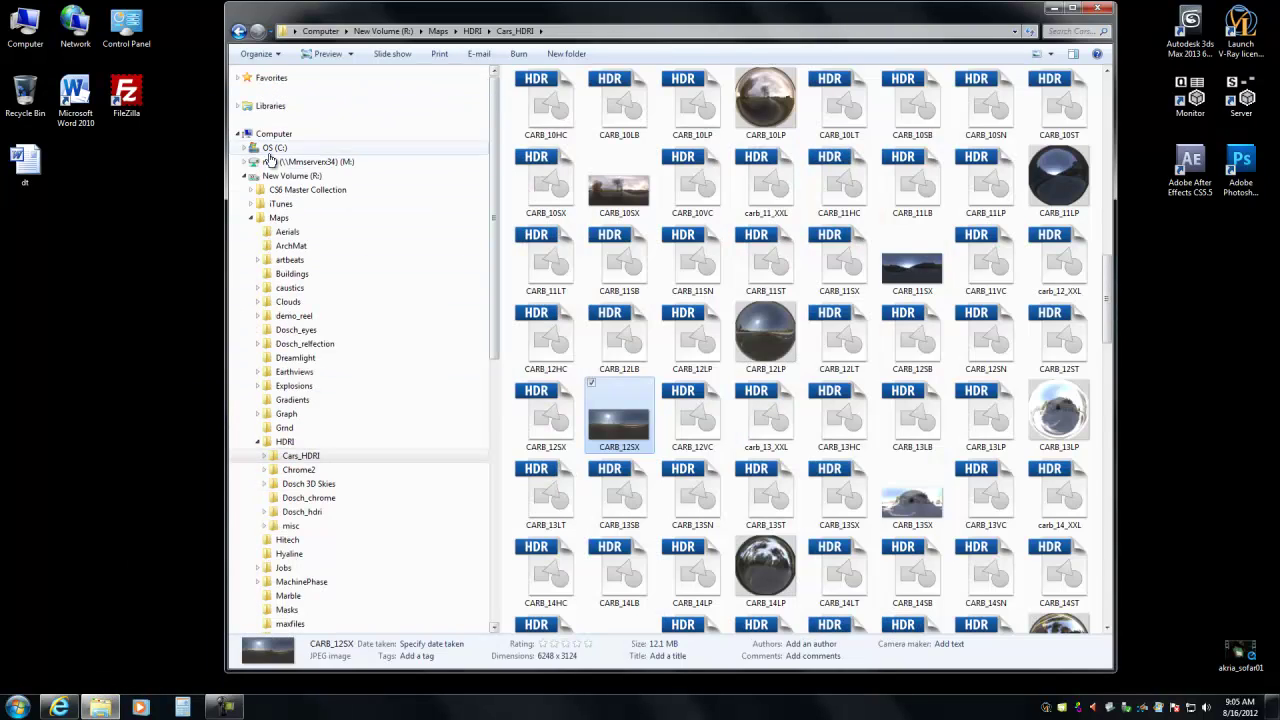
click(430, 281)
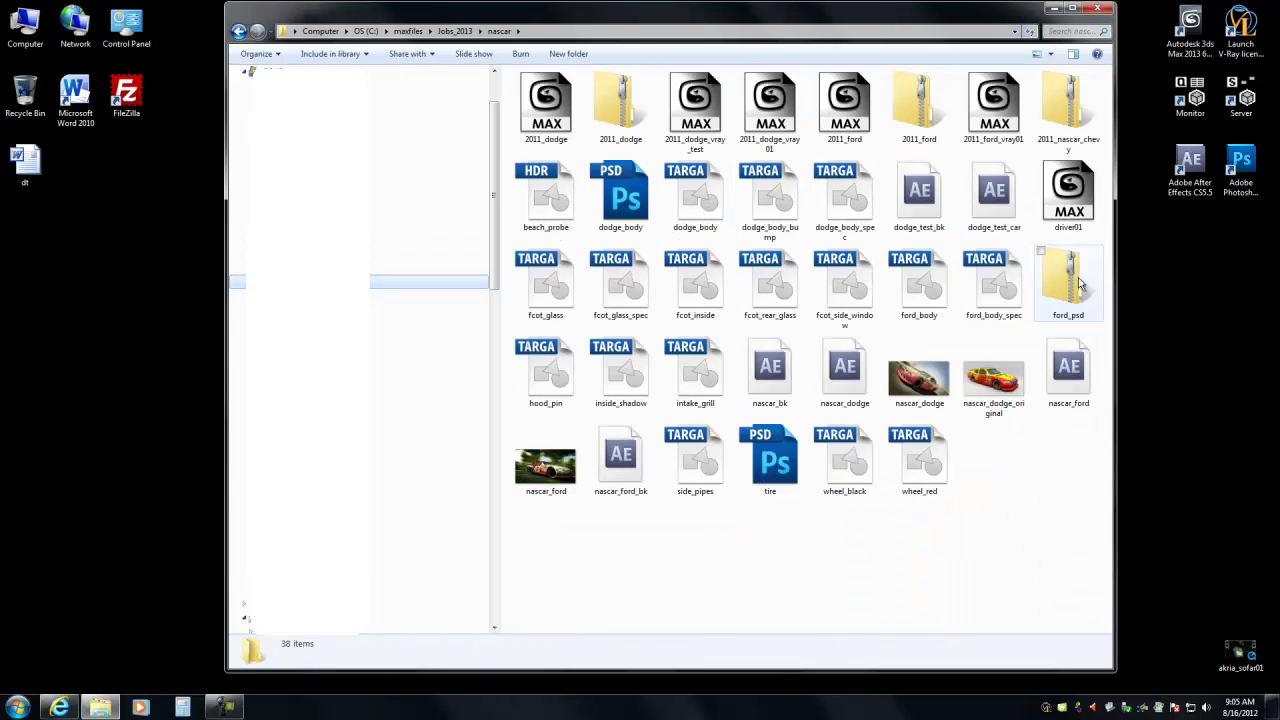
List the nascar folder's files with details, sorted by type, and widen the Name column to show full file names
click(1050, 54)
click(1090, 141)
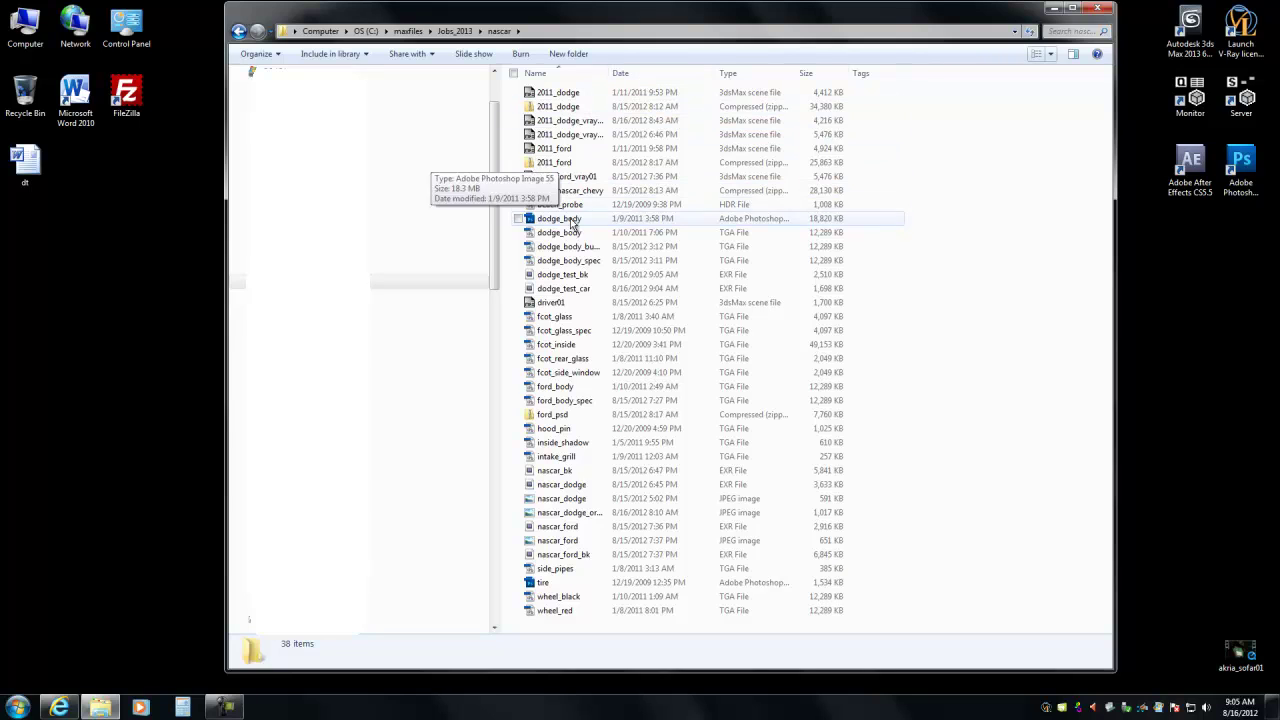
click(714, 70)
drag(611, 72, 651, 73)
drag(497, 151, 510, 118)
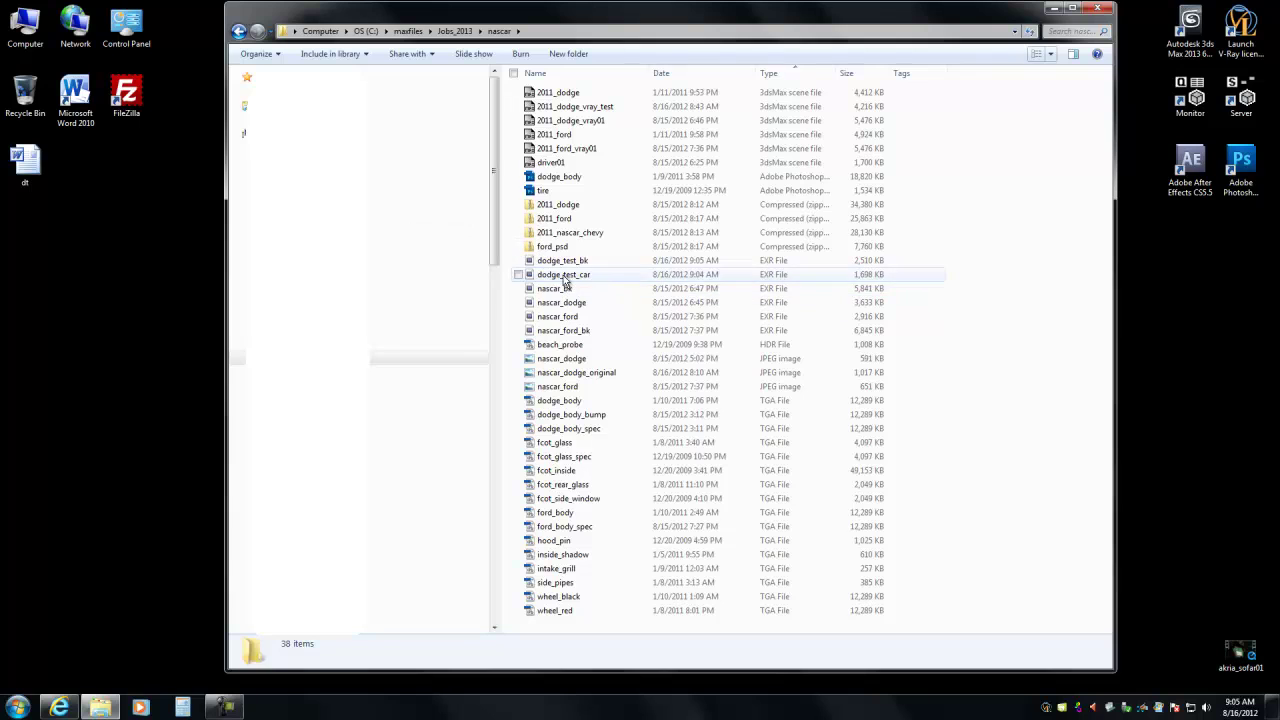
Open dodge_test_car.exr and dodge_test_bk.exr together in Photoshop and put the folder window away
click(566, 275)
ctrl+click(567, 262)
mouse_move(565, 262)
mouse_down()
mouse_move(675, 265)
mouse_move(1240, 172)
mouse_up()
click(1053, 8)
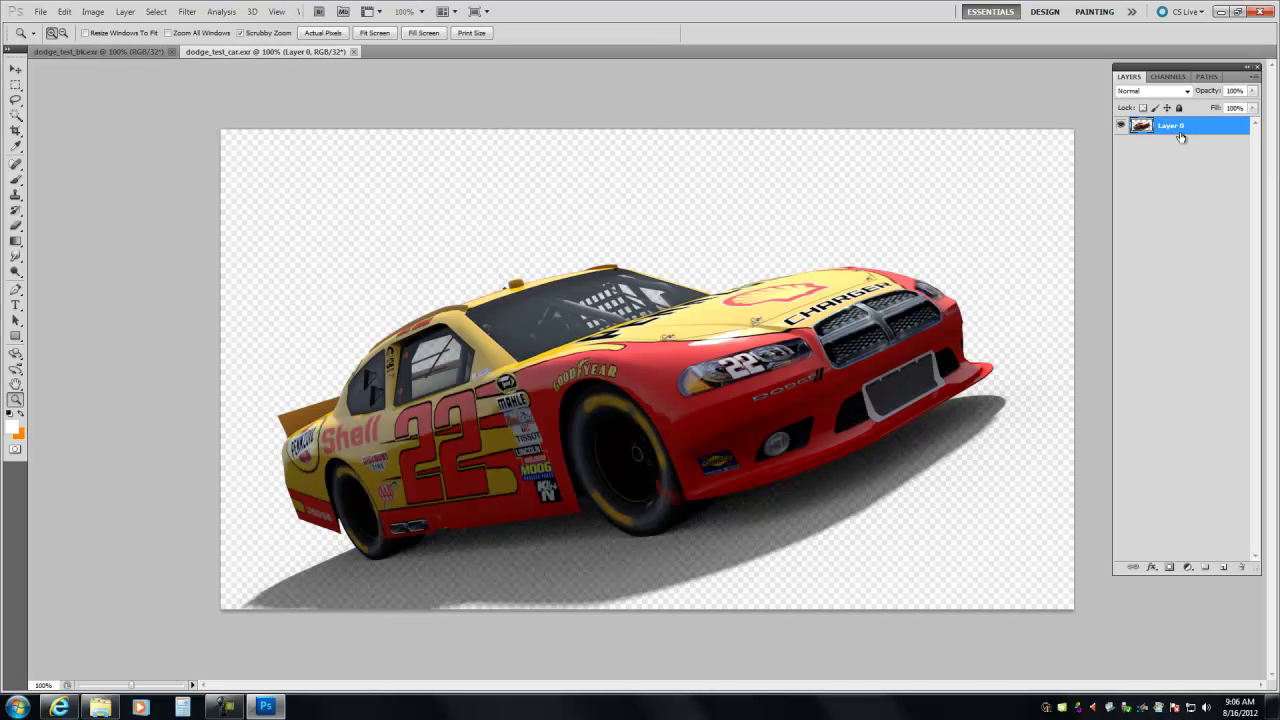
Duplicate the car layer into the dodge_test_bk.exr document and close dodge_test_car.exr
right_click(1172, 133)
click(1175, 189)
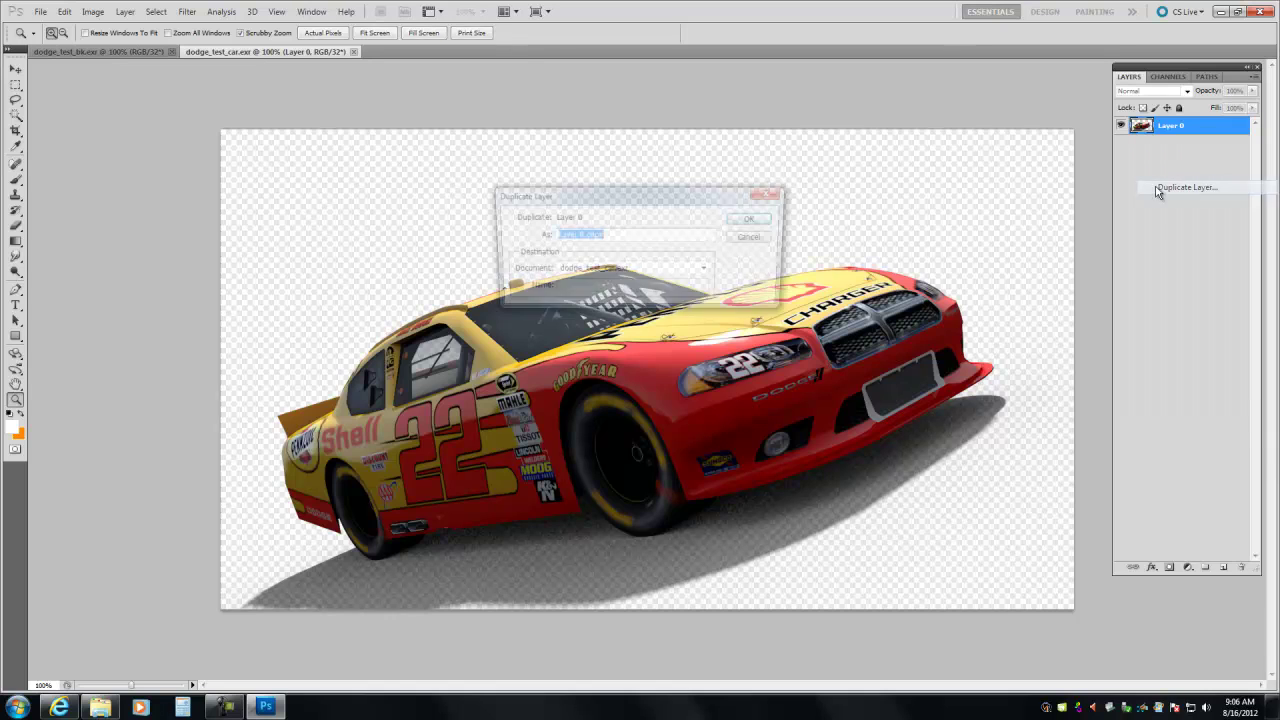
click(578, 271)
click(580, 284)
click(754, 218)
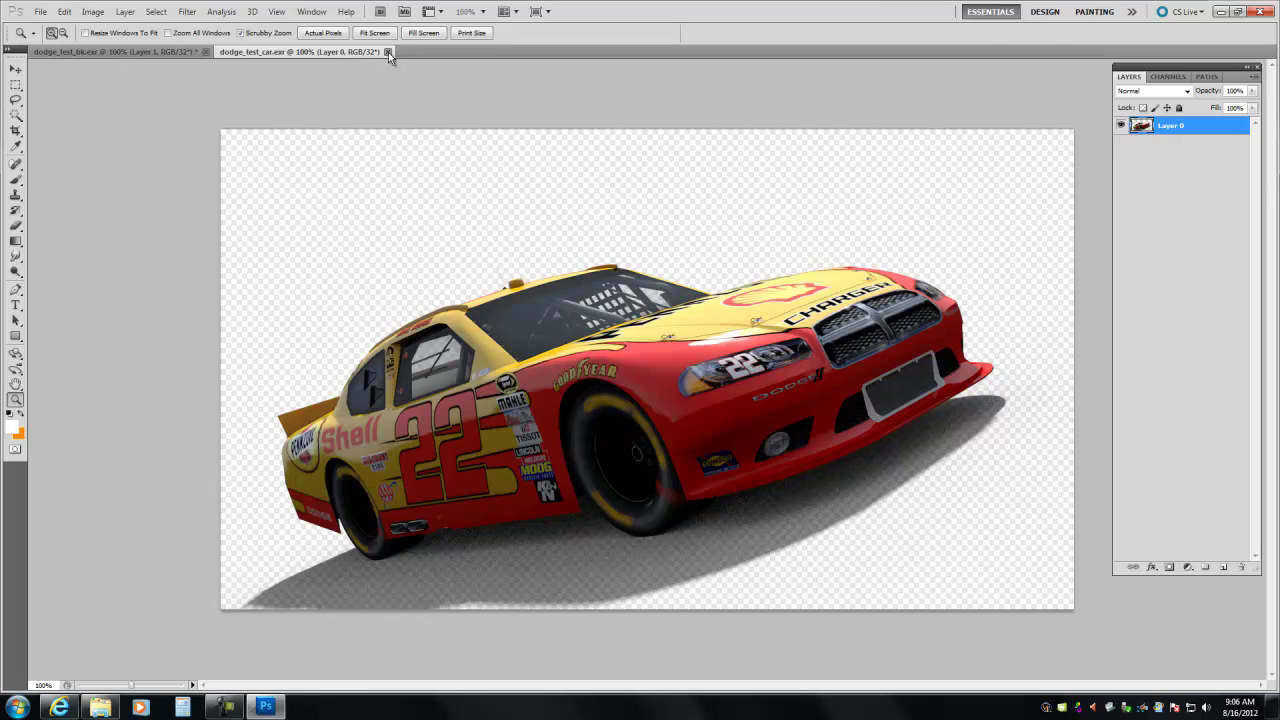
click(388, 51)
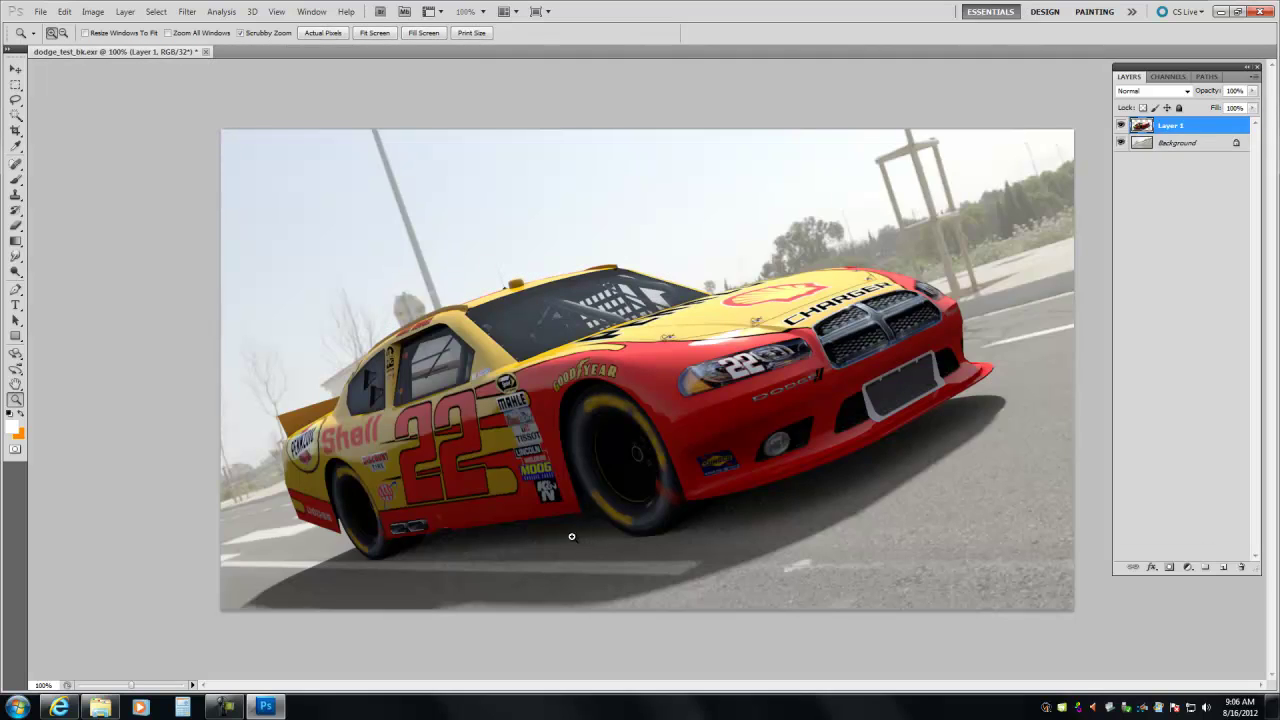
Convert the composite image to 16 Bits/Channel without merging its layers
click(94, 11)
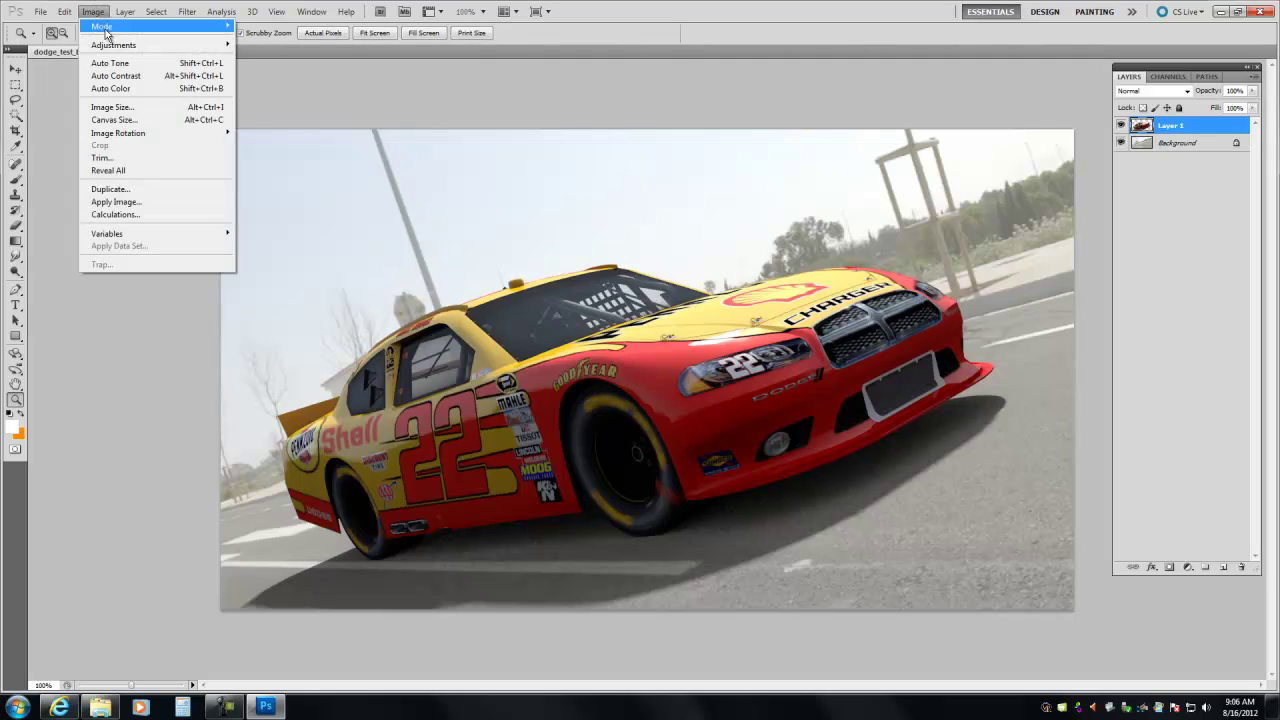
mouse_move(105, 26)
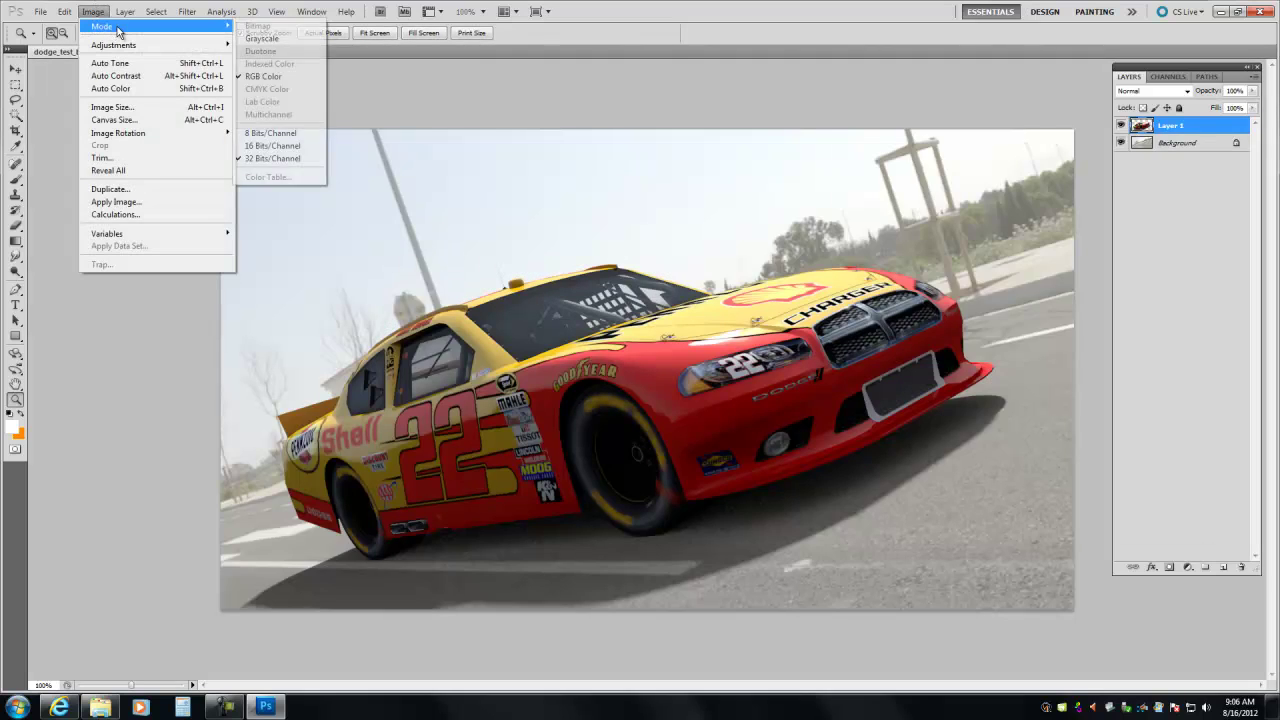
click(257, 147)
click(717, 266)
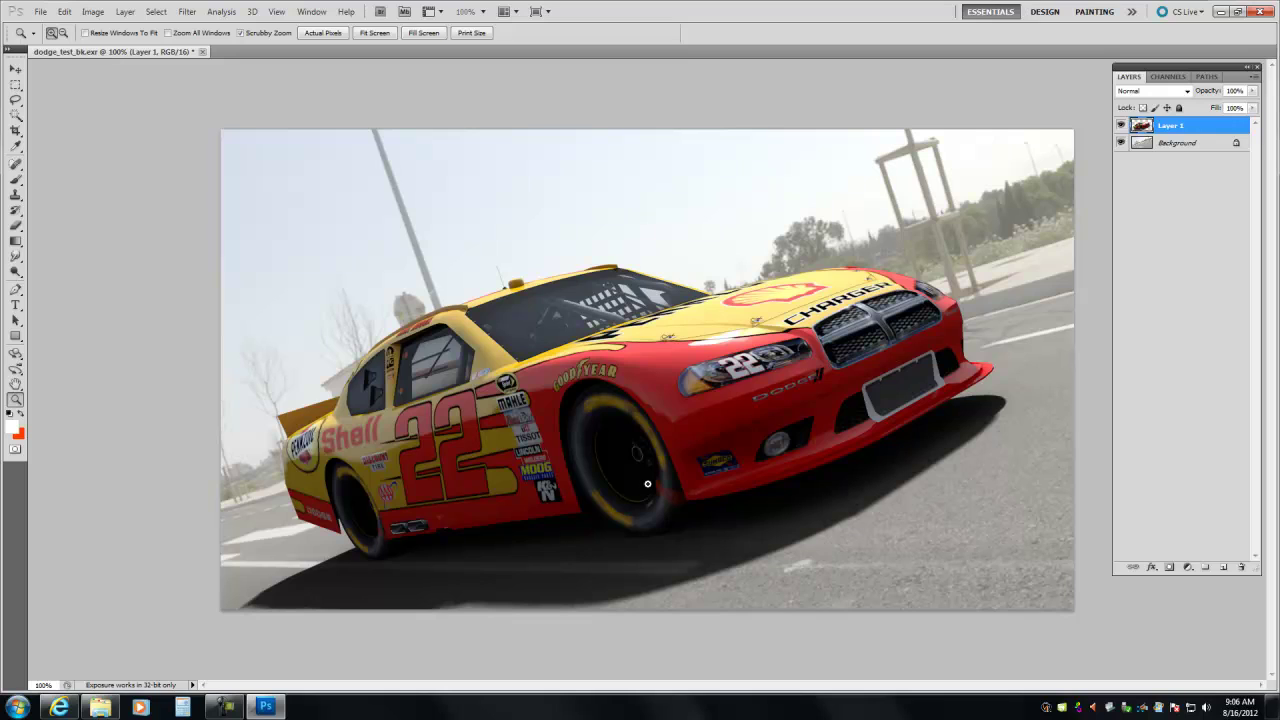
Apply a Motion Blur to the Background layer with an angle of 11° and a distance of 68 pixels
click(1175, 143)
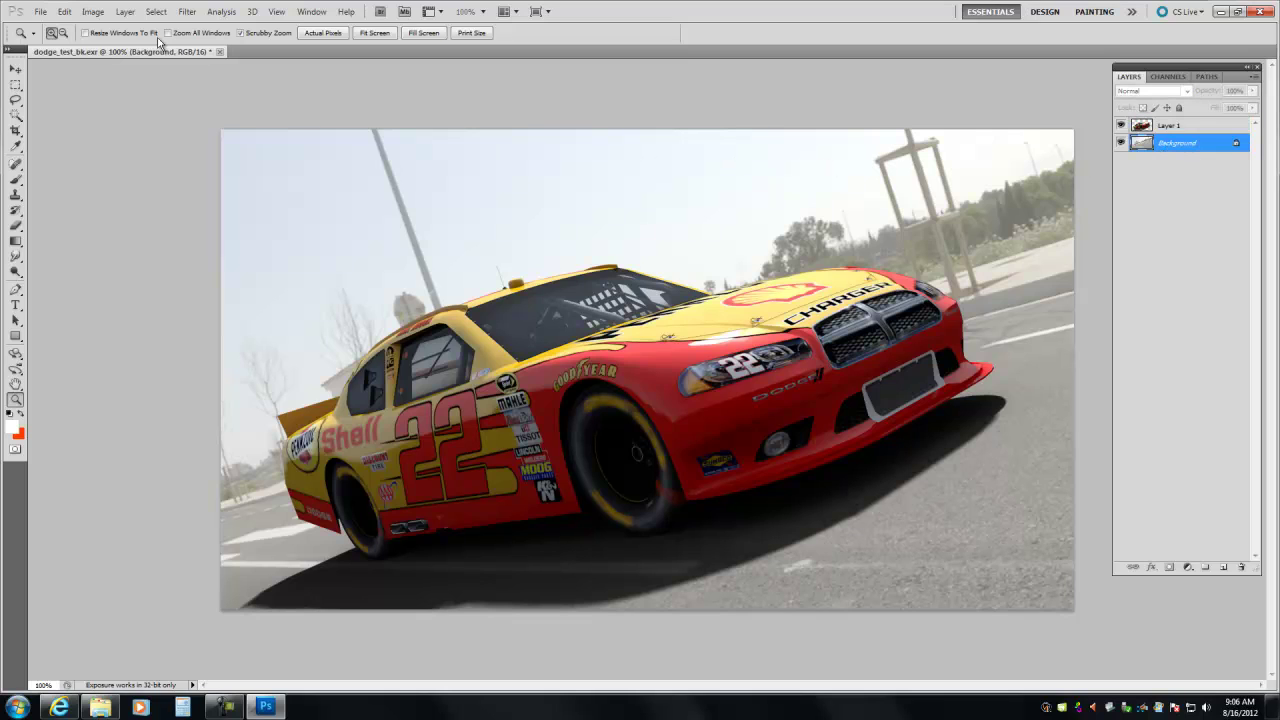
click(187, 11)
mouse_move(192, 136)
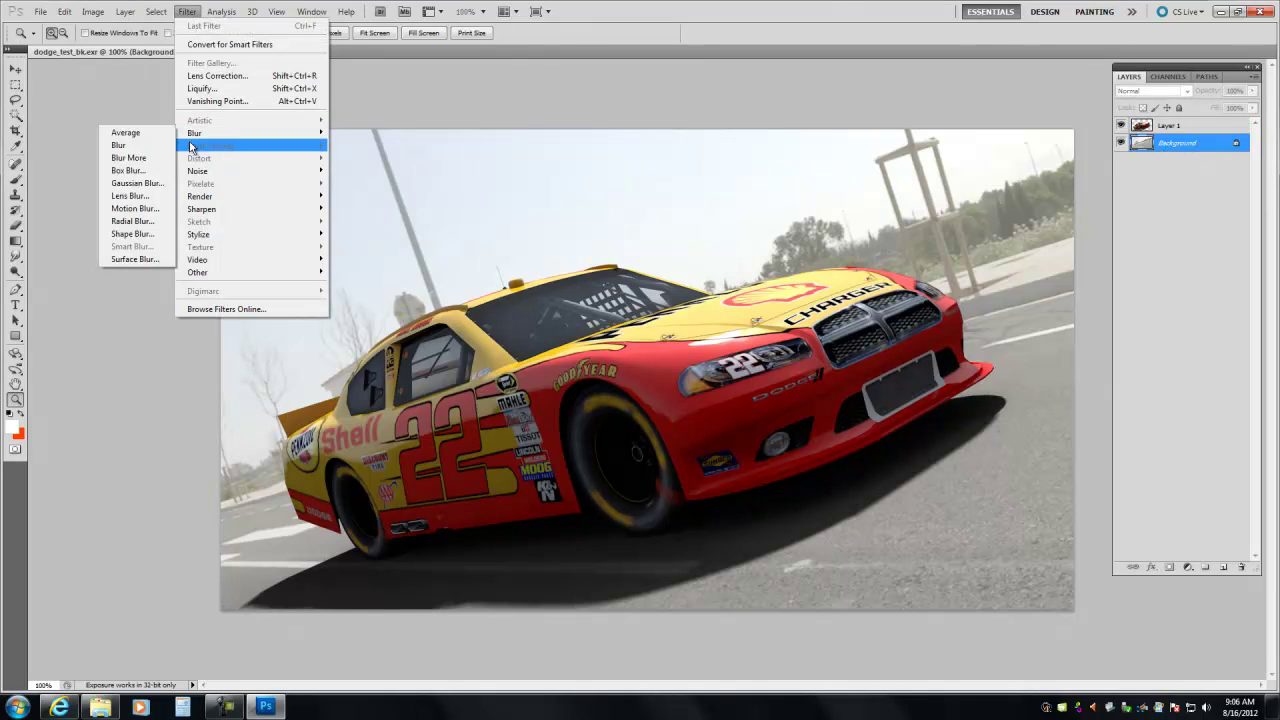
click(135, 208)
drag(588, 158, 169, 119)
drag(231, 306, 236, 308)
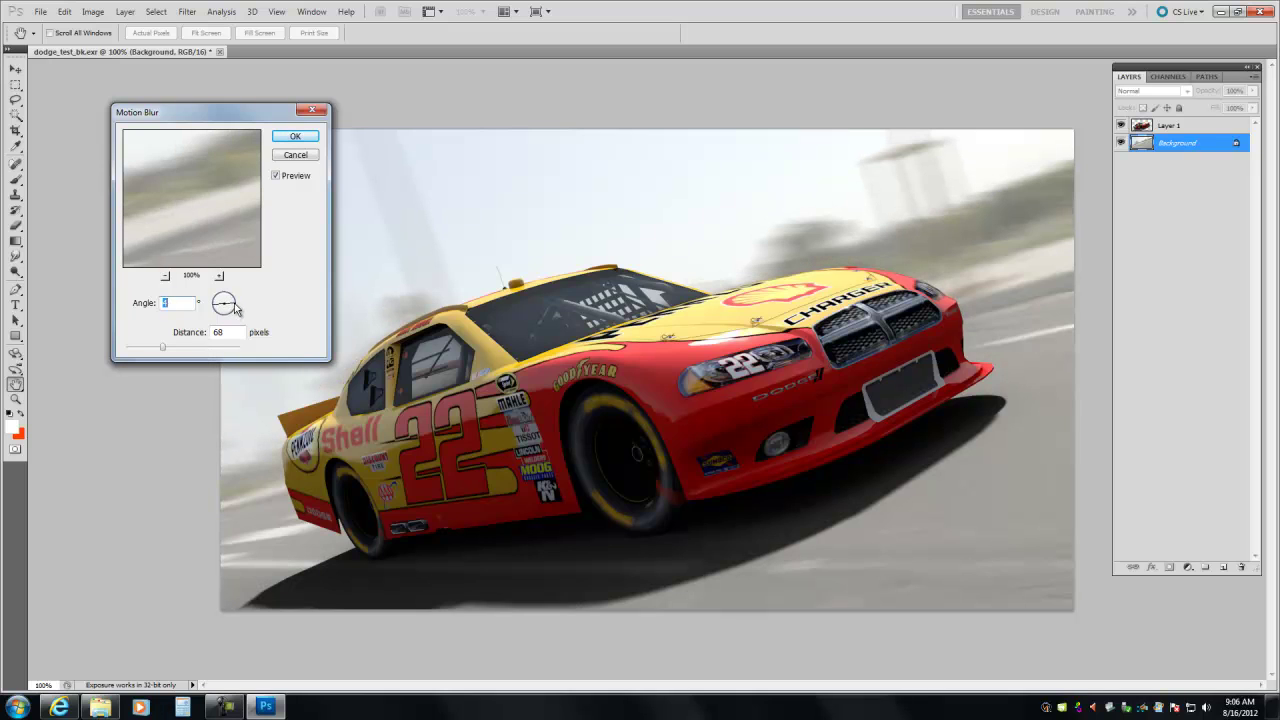
text(-)
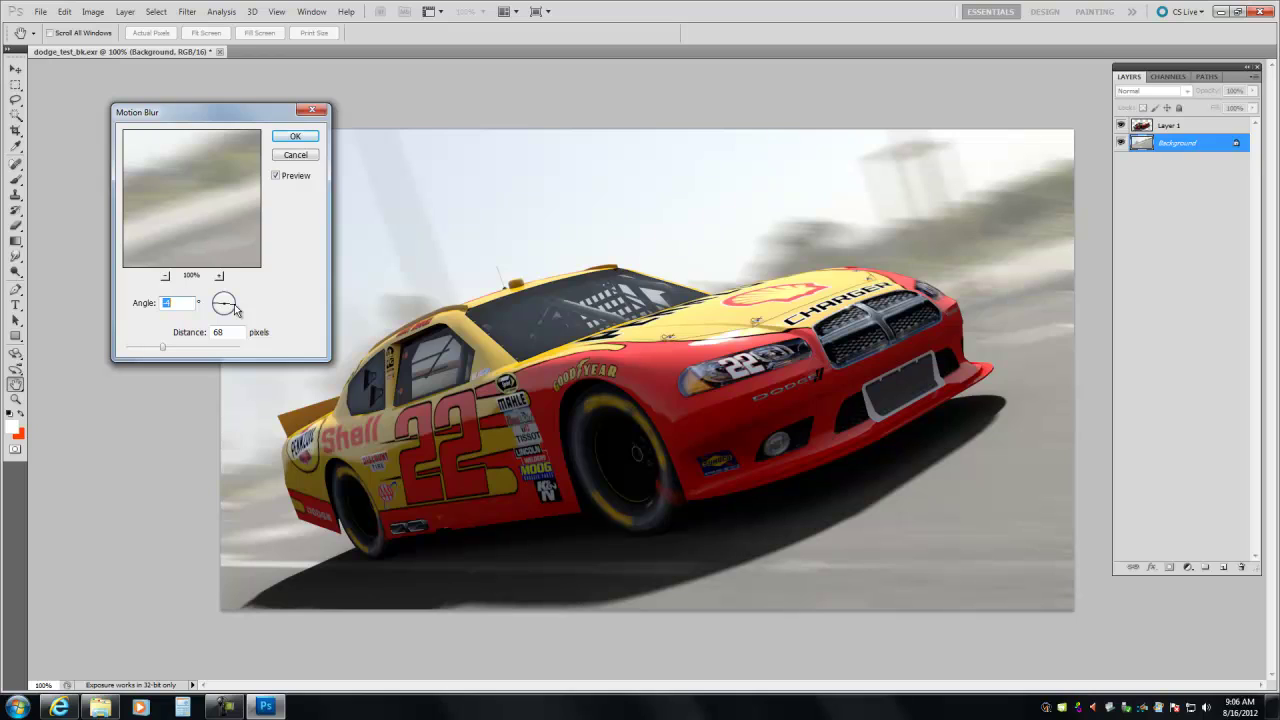
text(4)
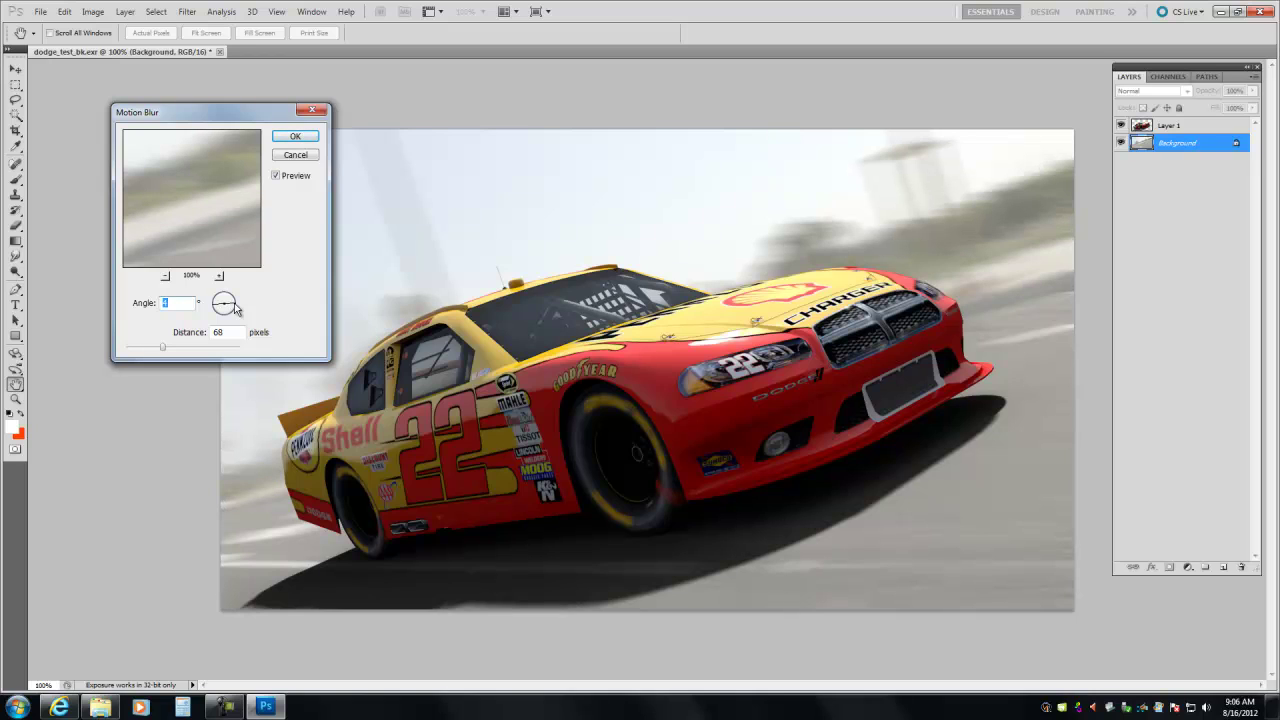
drag(234, 303, 234, 302)
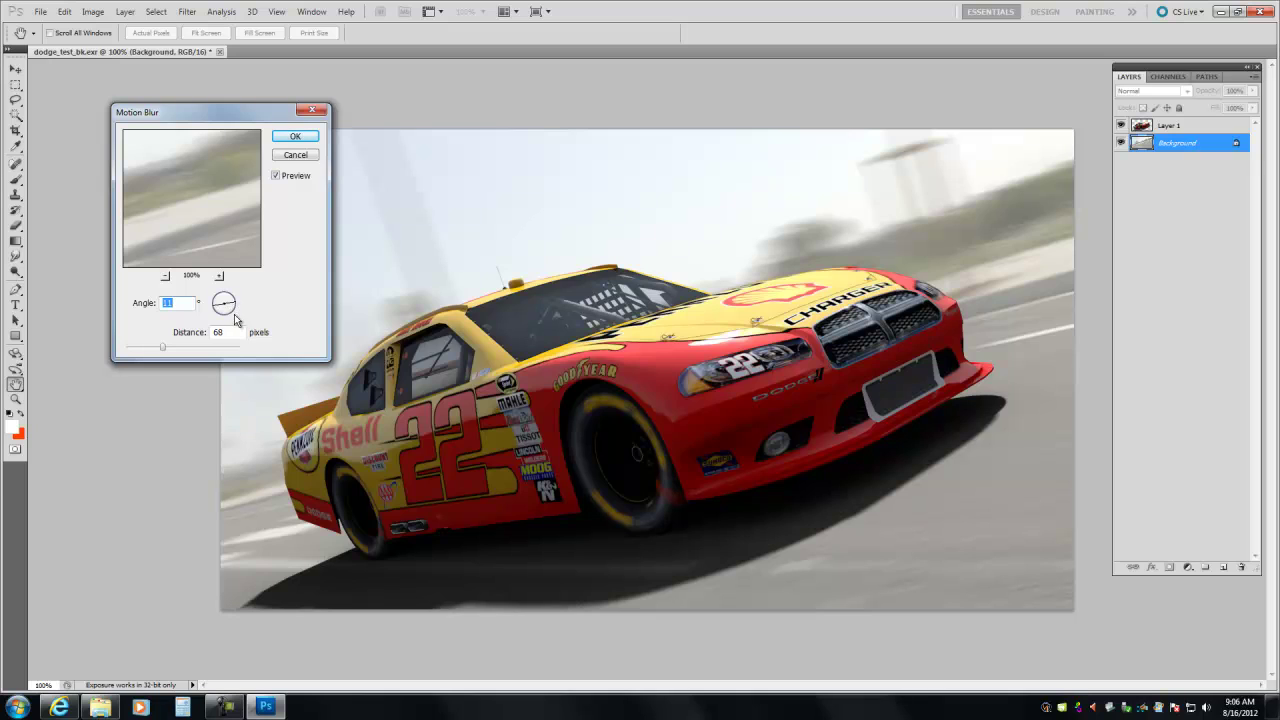
click(294, 136)
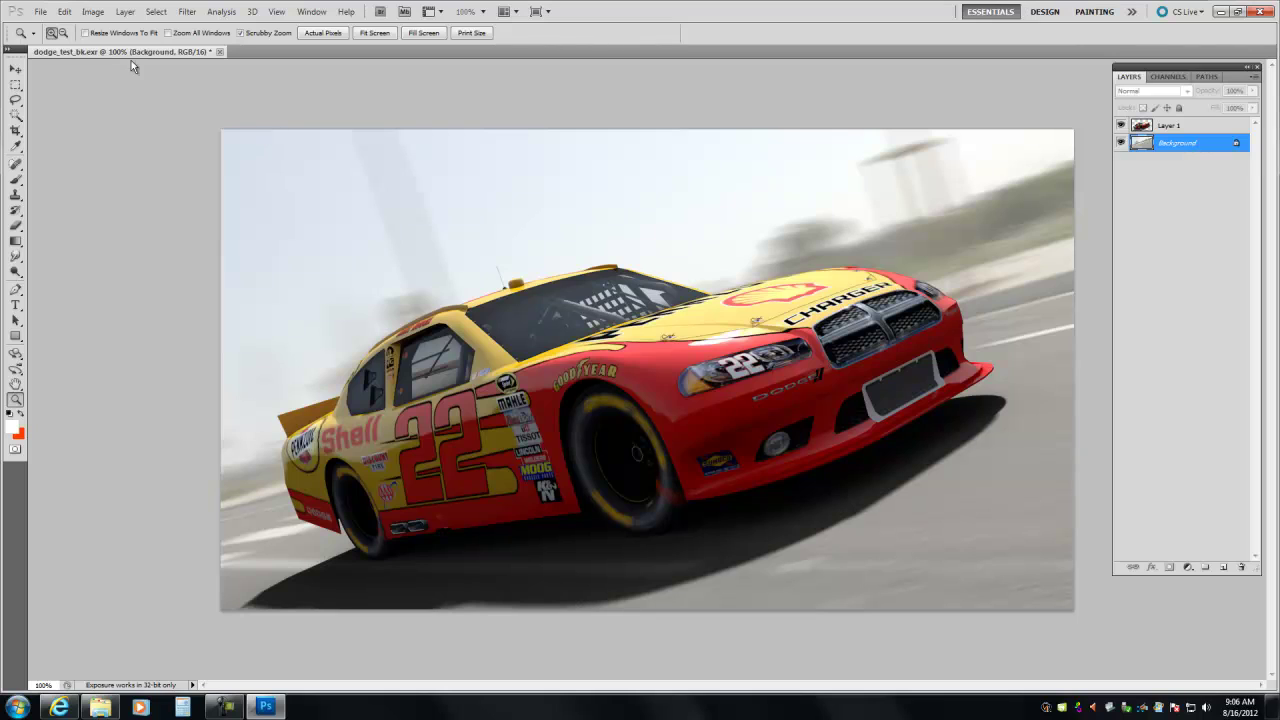
Increase the colour intensity of the Background layer with a Vibrance adjustment
click(92, 11)
mouse_move(205, 46)
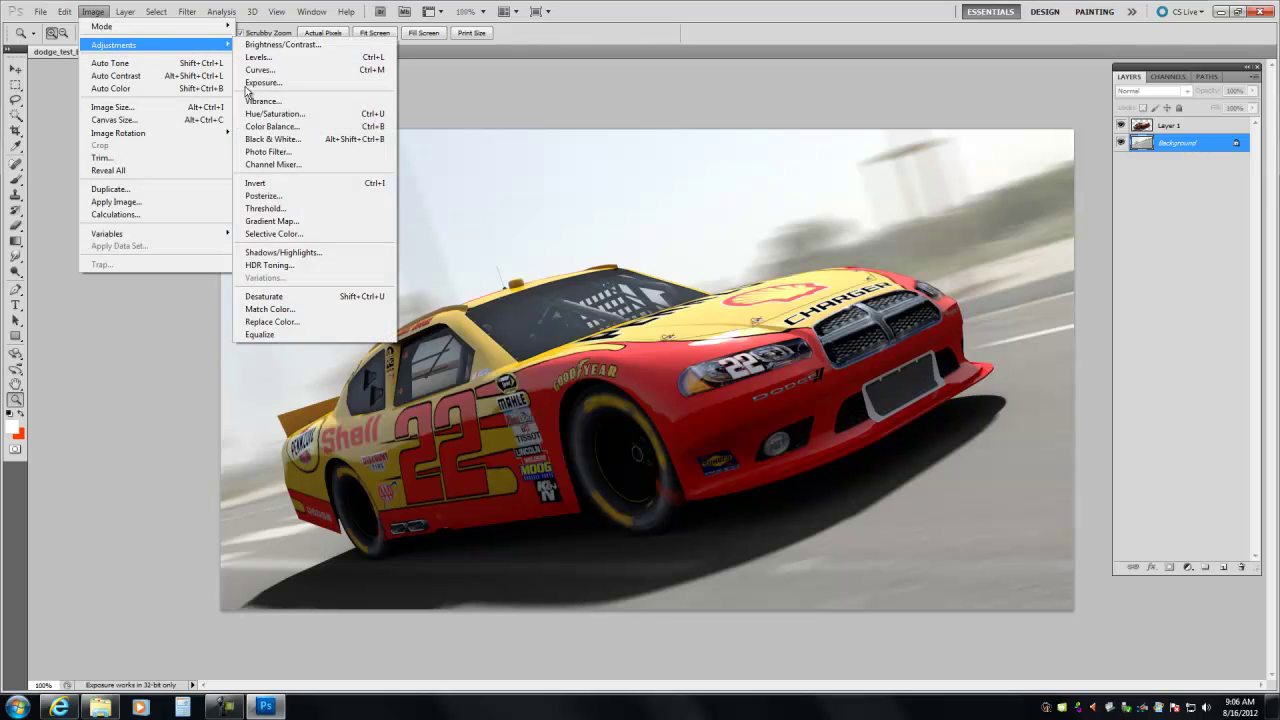
click(255, 102)
drag(612, 245, 635, 246)
click(714, 225)
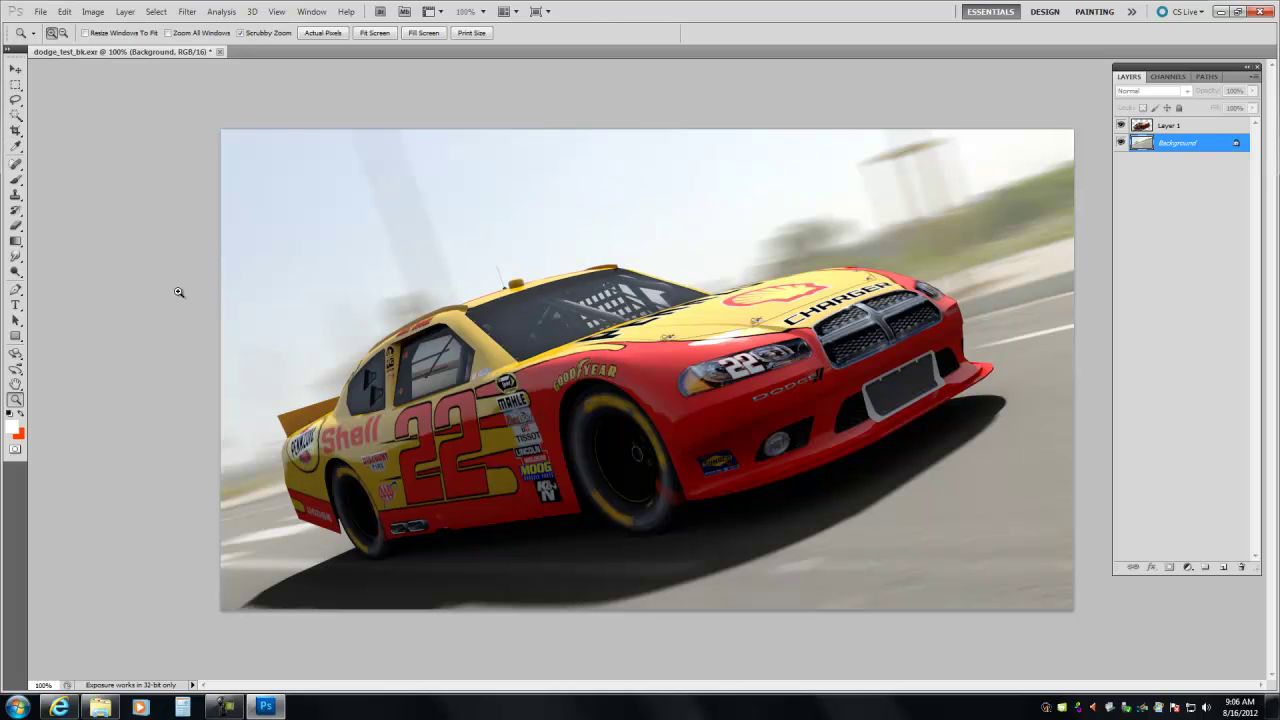
Adjust the Background layer with Brightness/Contrast, using a brightness of -54 and a contrast of 80
click(97, 12)
mouse_move(126, 46)
click(265, 45)
drag(922, 97, 982, 101)
drag(917, 63, 897, 68)
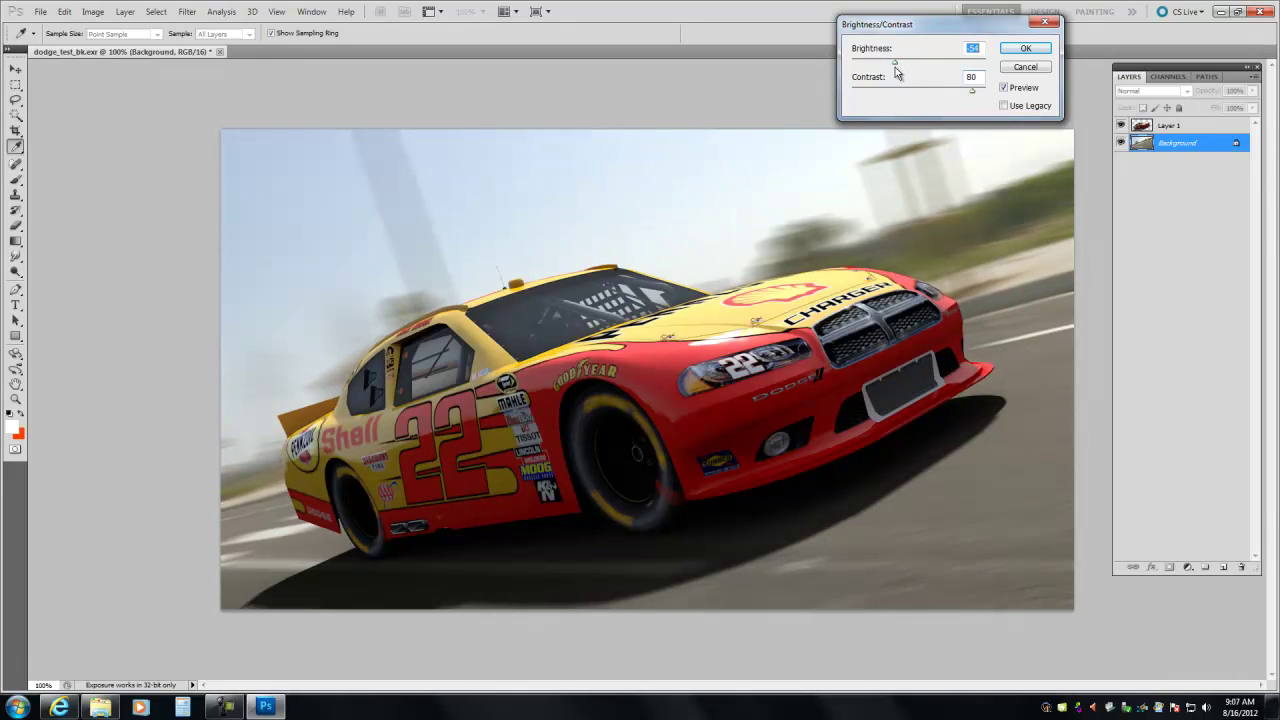
click(1025, 48)
Apply a Motion Blur to Layer 1 with an angle of 11° and a distance of 2 pixels, and flatten the image
click(1176, 128)
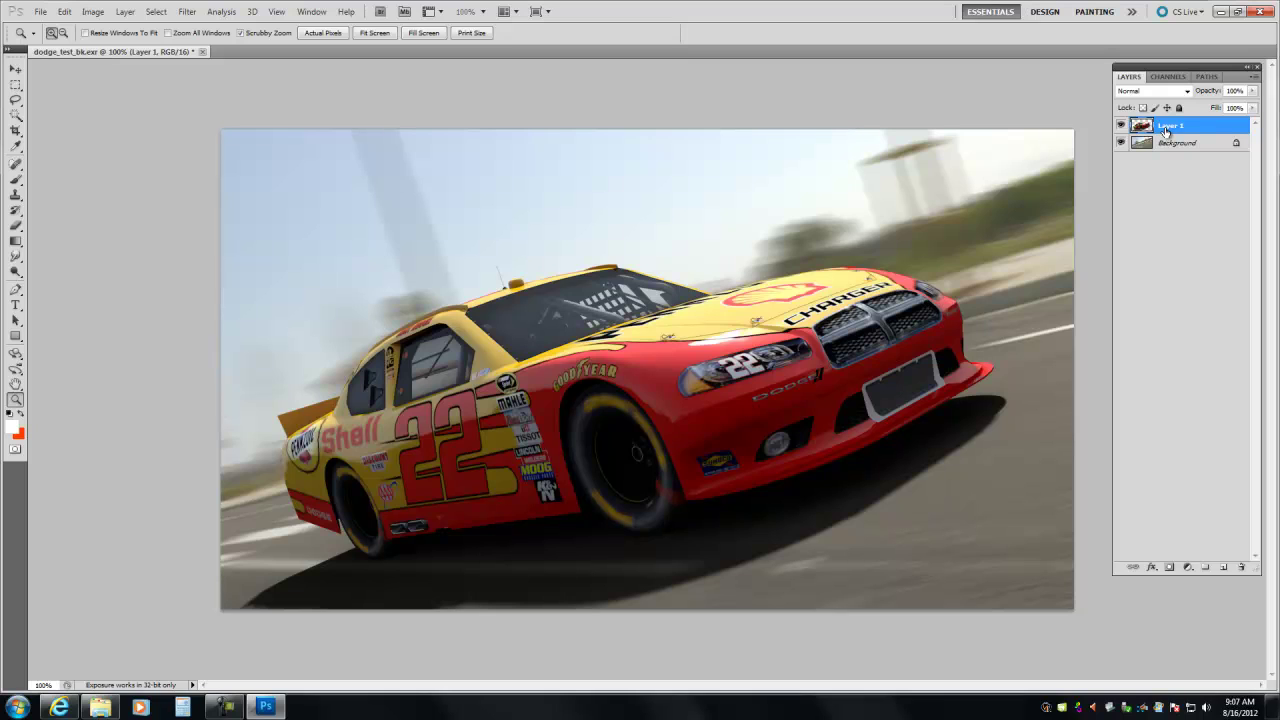
click(186, 12)
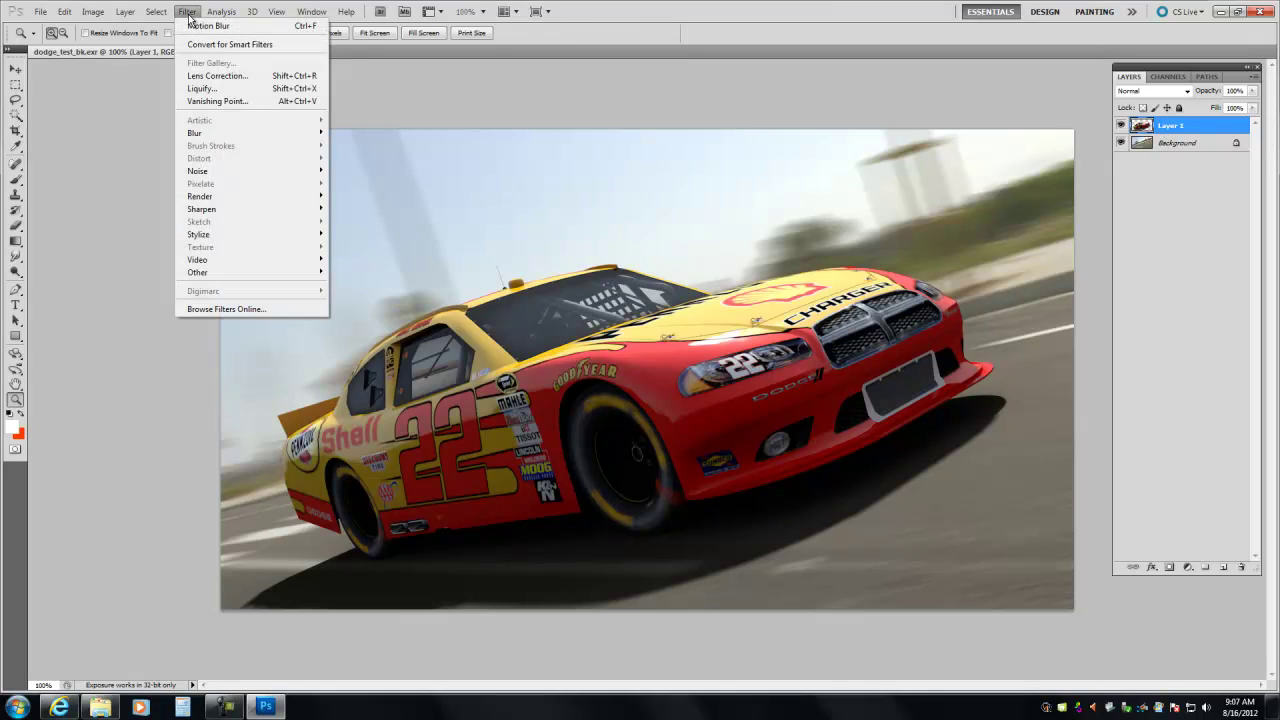
mouse_move(193, 133)
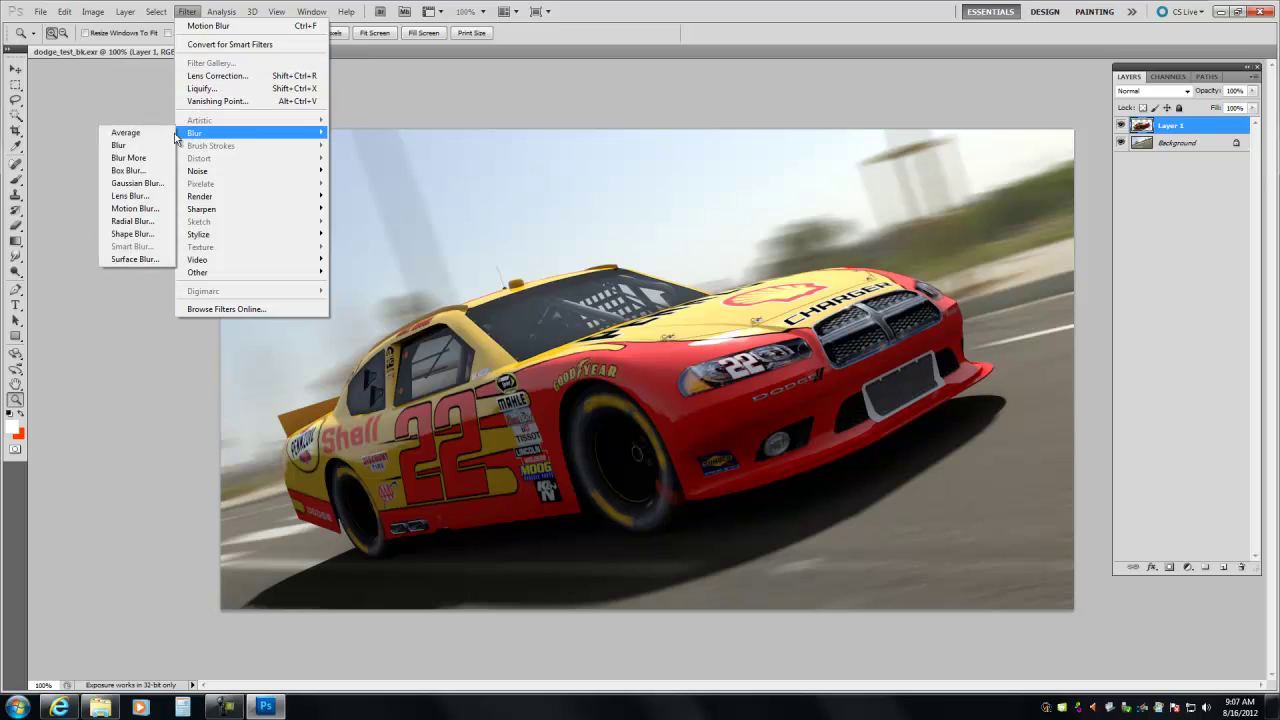
click(140, 208)
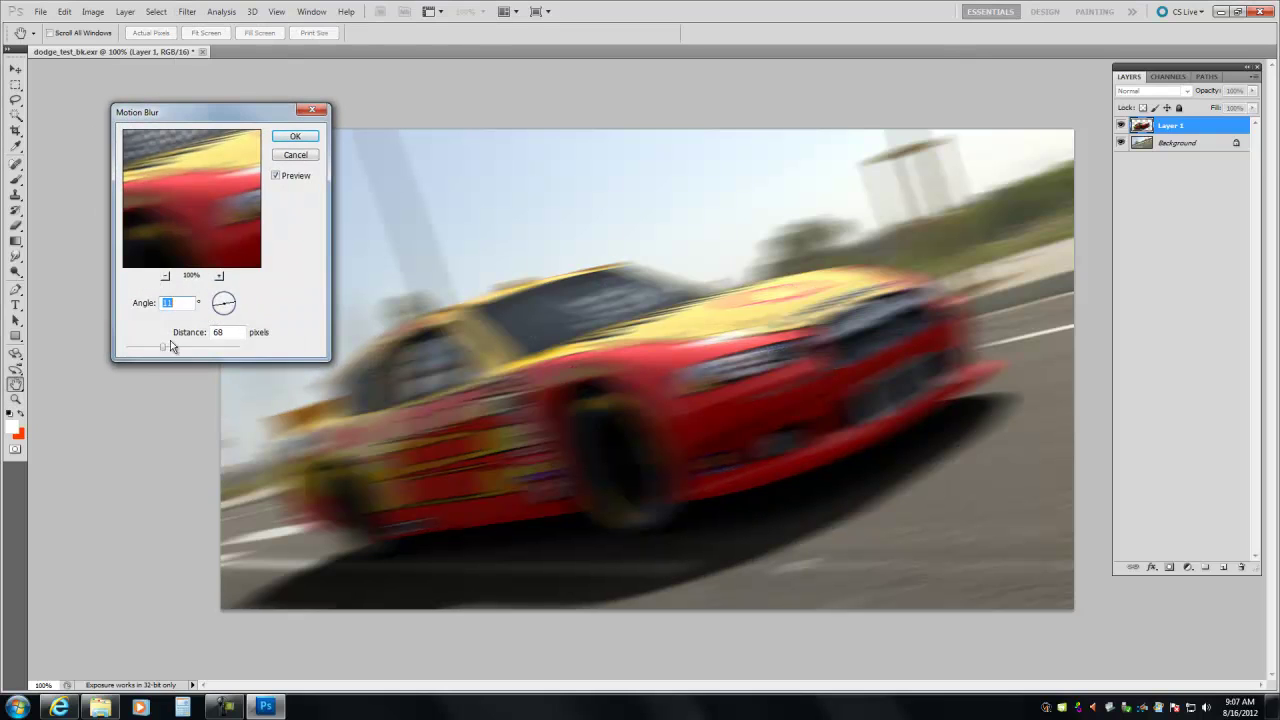
text(1)
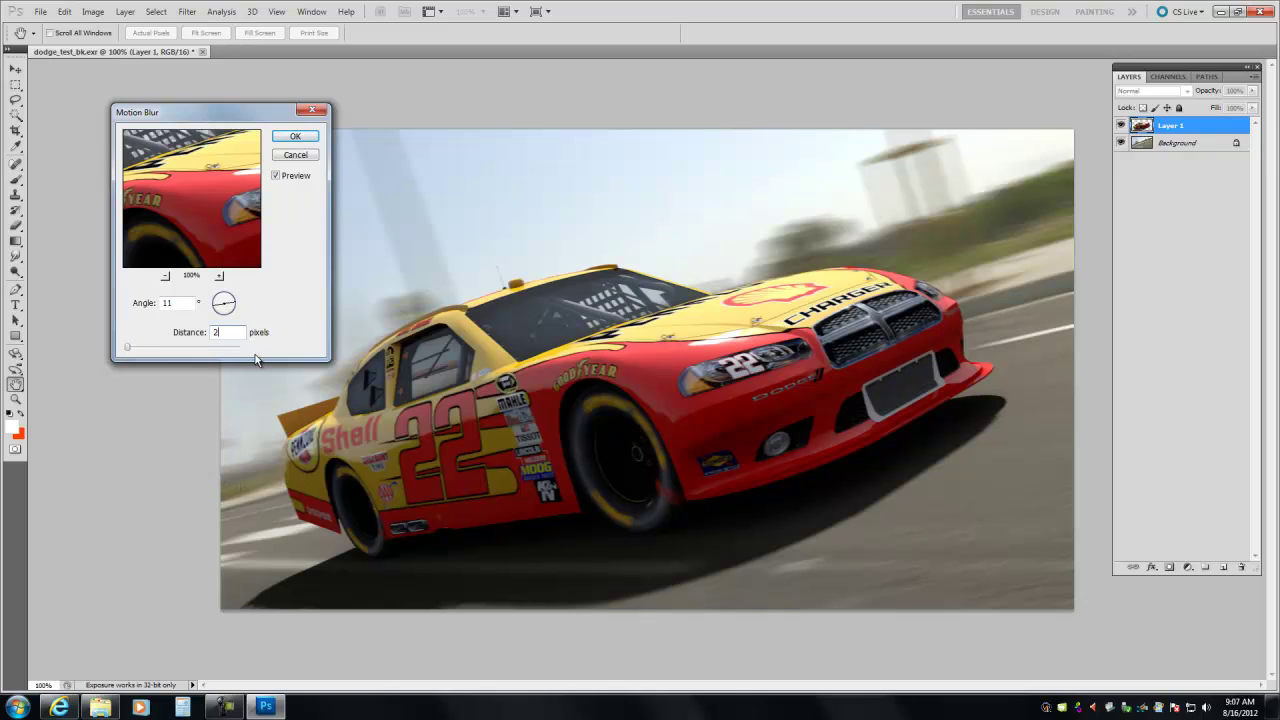
click(295, 136)
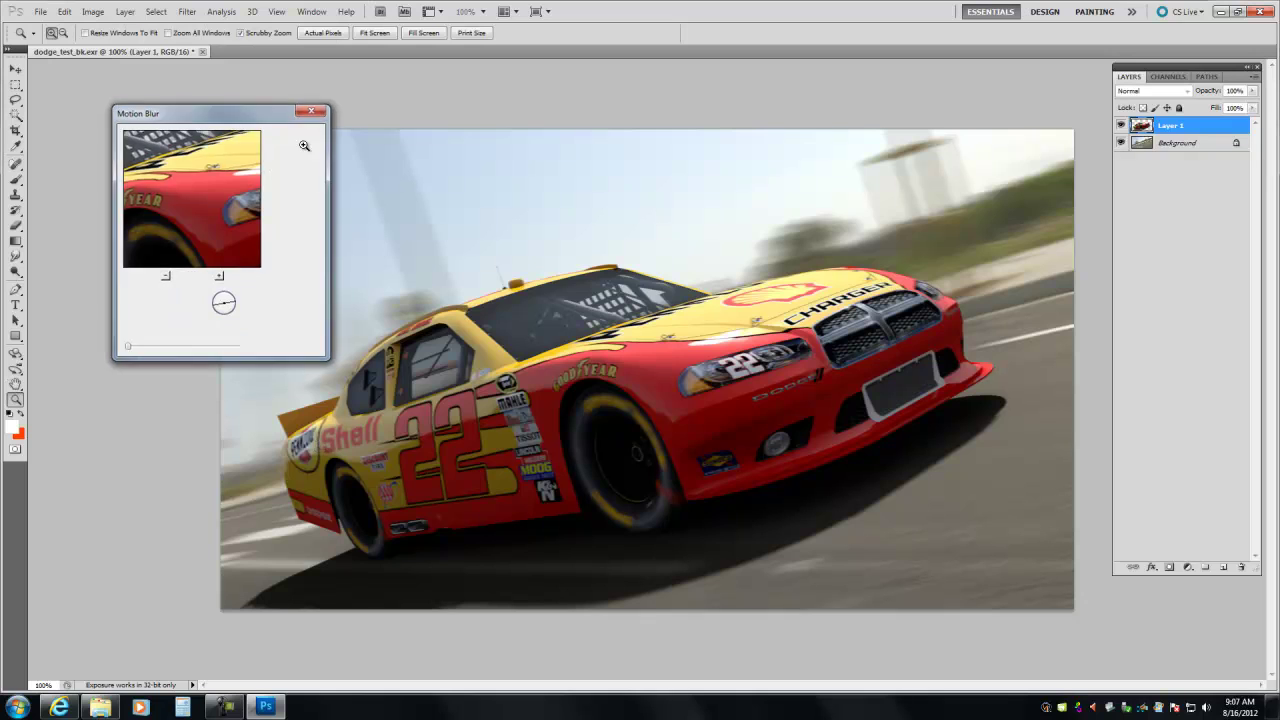
click(1252, 82)
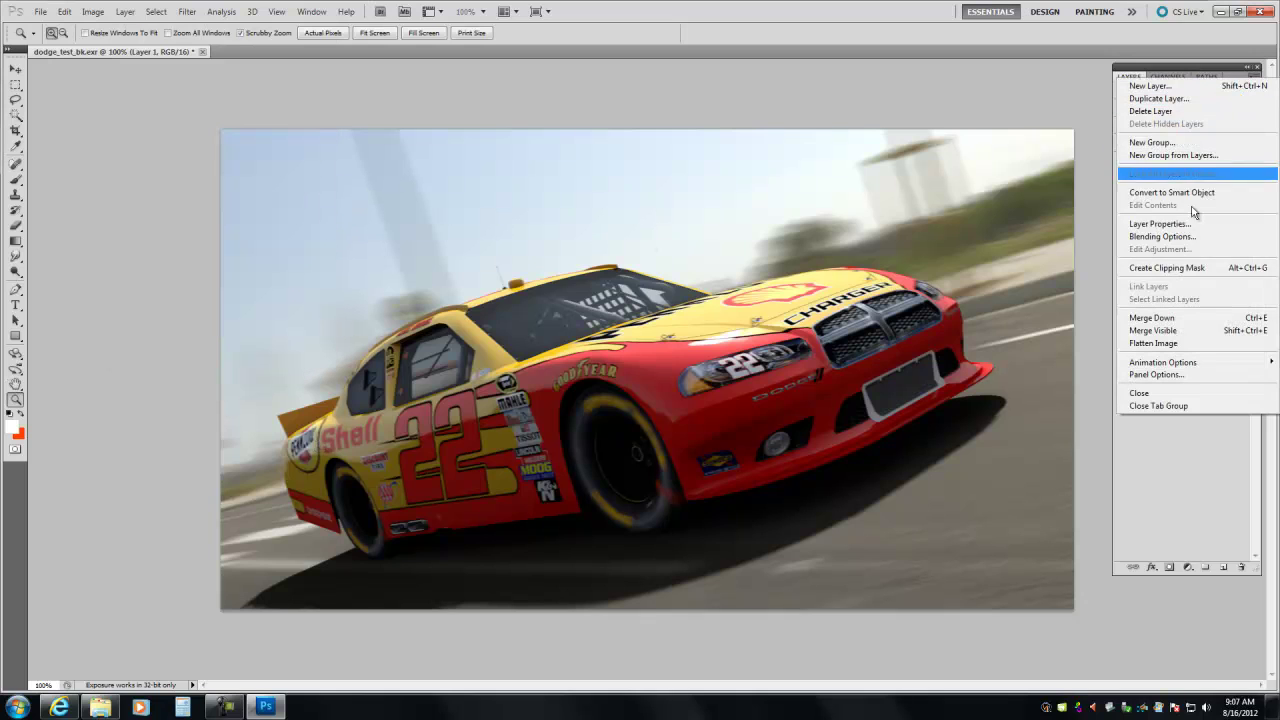
click(1150, 343)
Lower the midtones of the Blue channel with a Curves adjustment, mapping input 137 to output 109
click(125, 11)
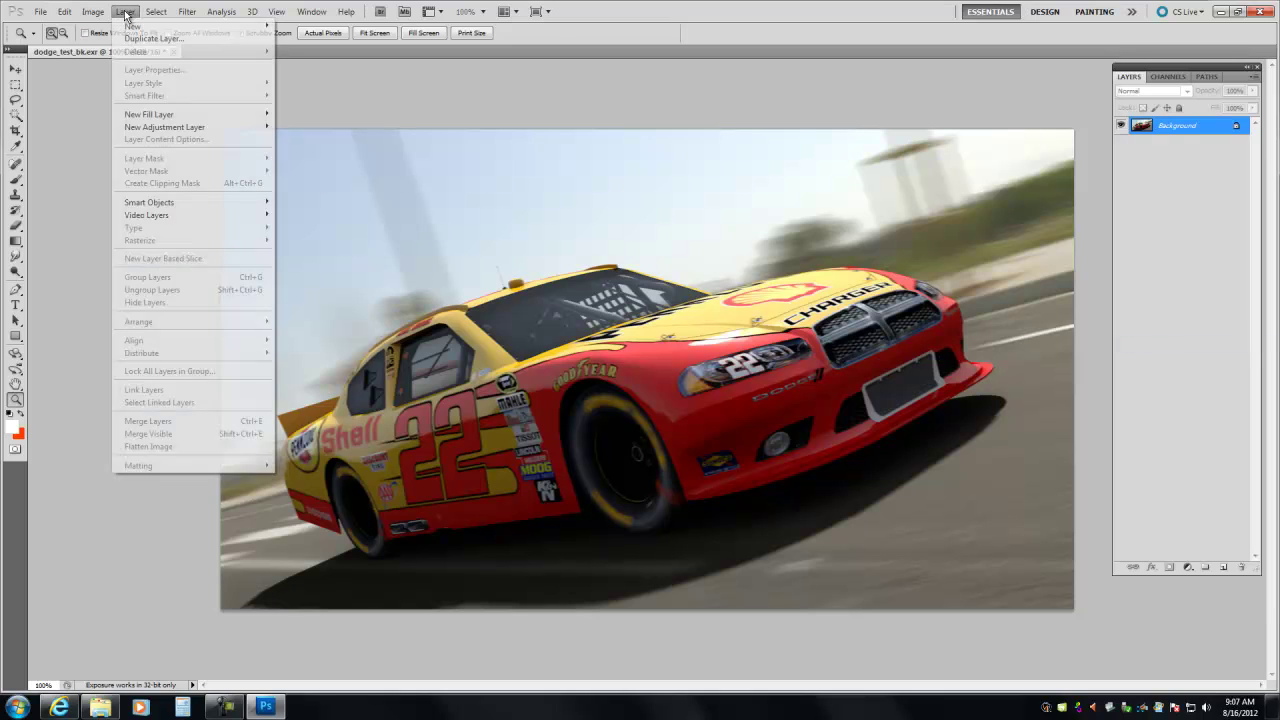
mouse_move(222, 46)
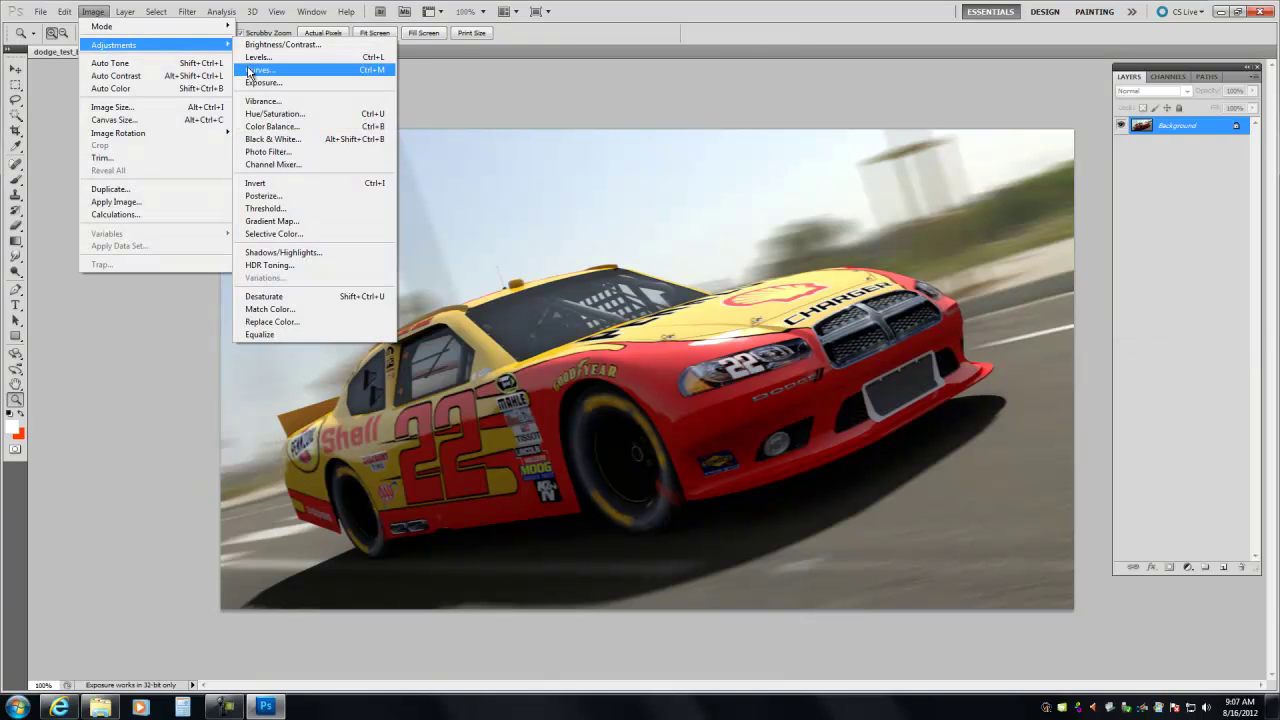
click(259, 70)
click(170, 154)
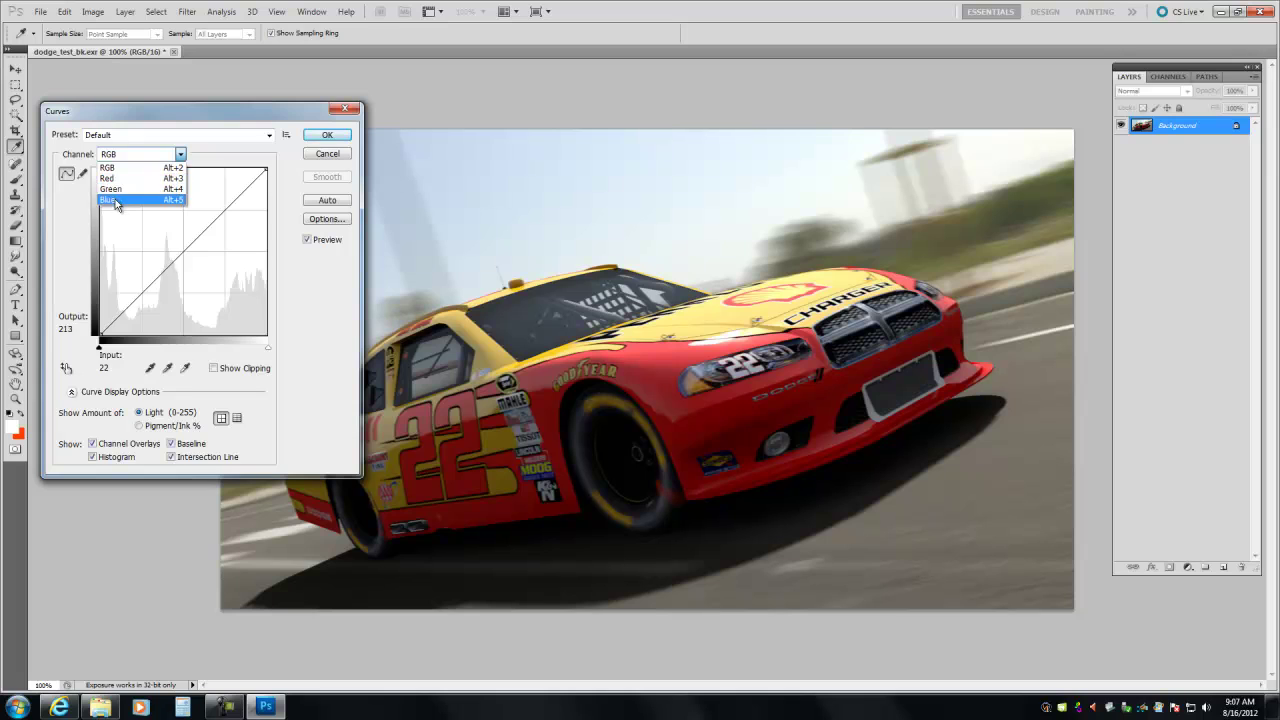
click(140, 199)
mouse_move(184, 252)
mouse_down()
mouse_move(238, 200)
mouse_move(189, 263)
mouse_up()
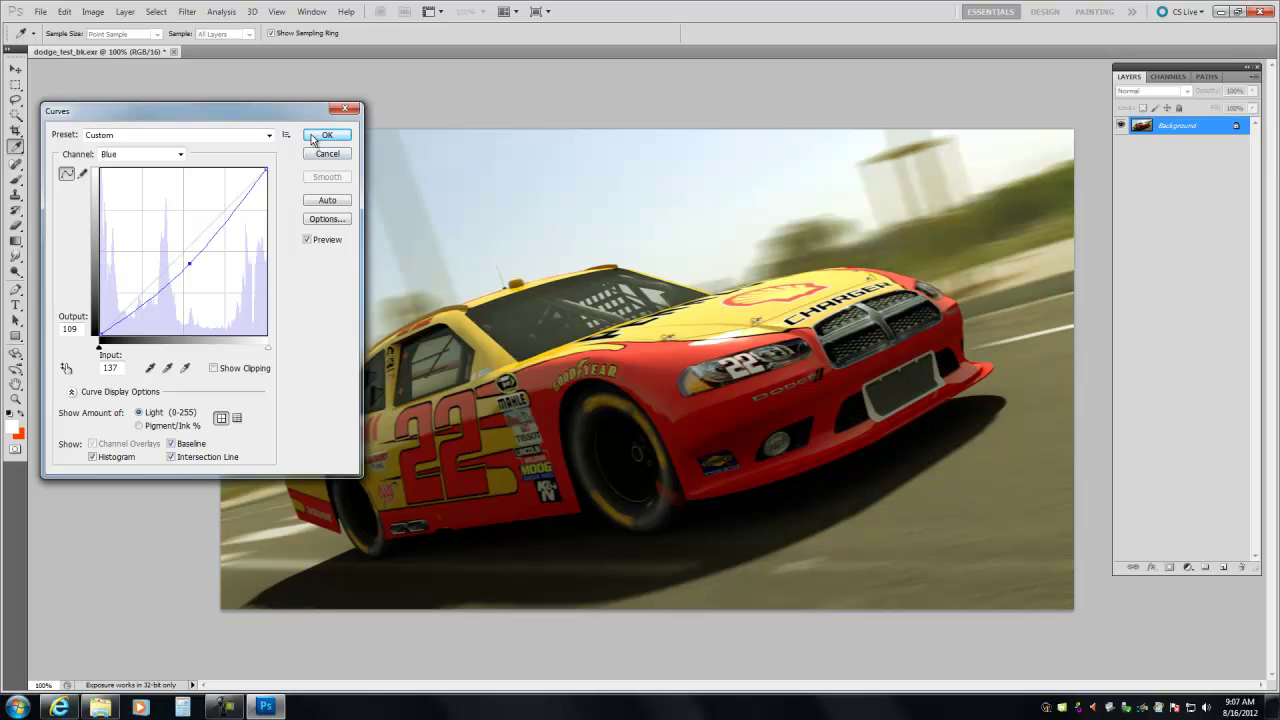
click(311, 142)
key(z)
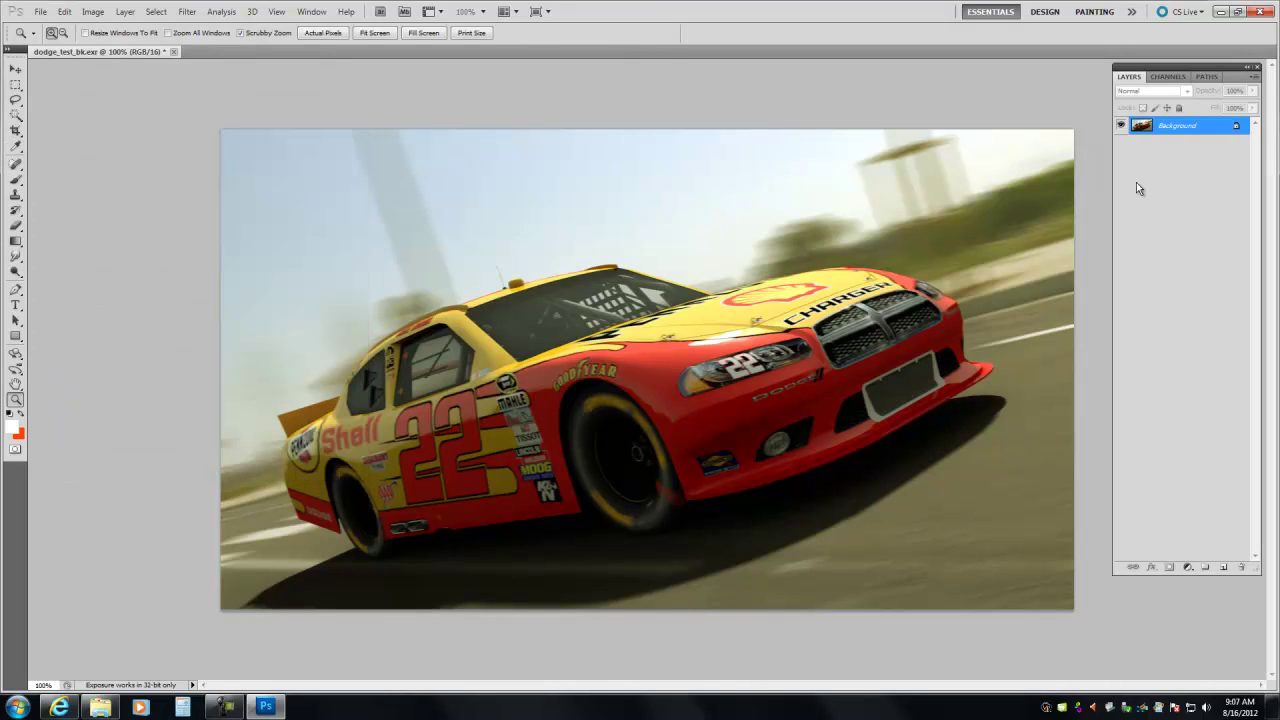
Copy the whole flattened image onto a new layer and set that layer's blend mode to Screen
key(ctrl+a)
key(ctrl+c)
key(ctrl+v)
click(1160, 91)
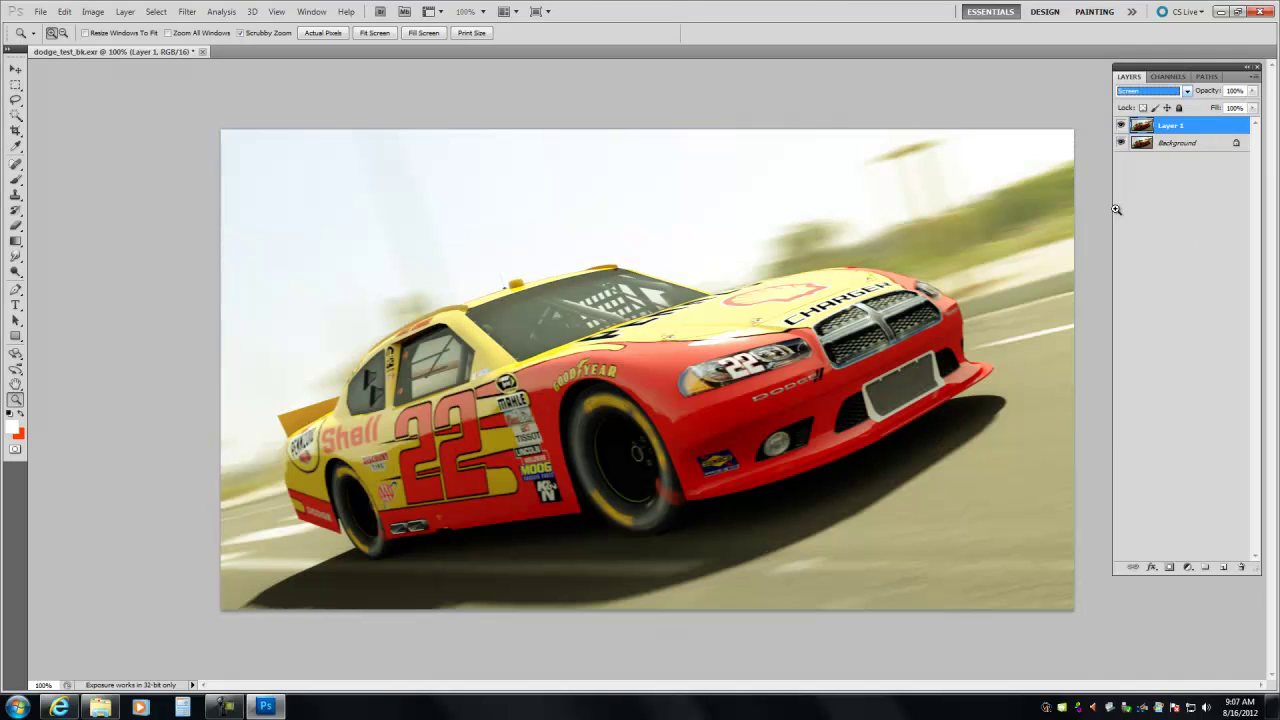
click(1122, 207)
Apply a Gaussian Blur with a radius of 5.5 pixels to the Screen-mode copy of the image
click(187, 11)
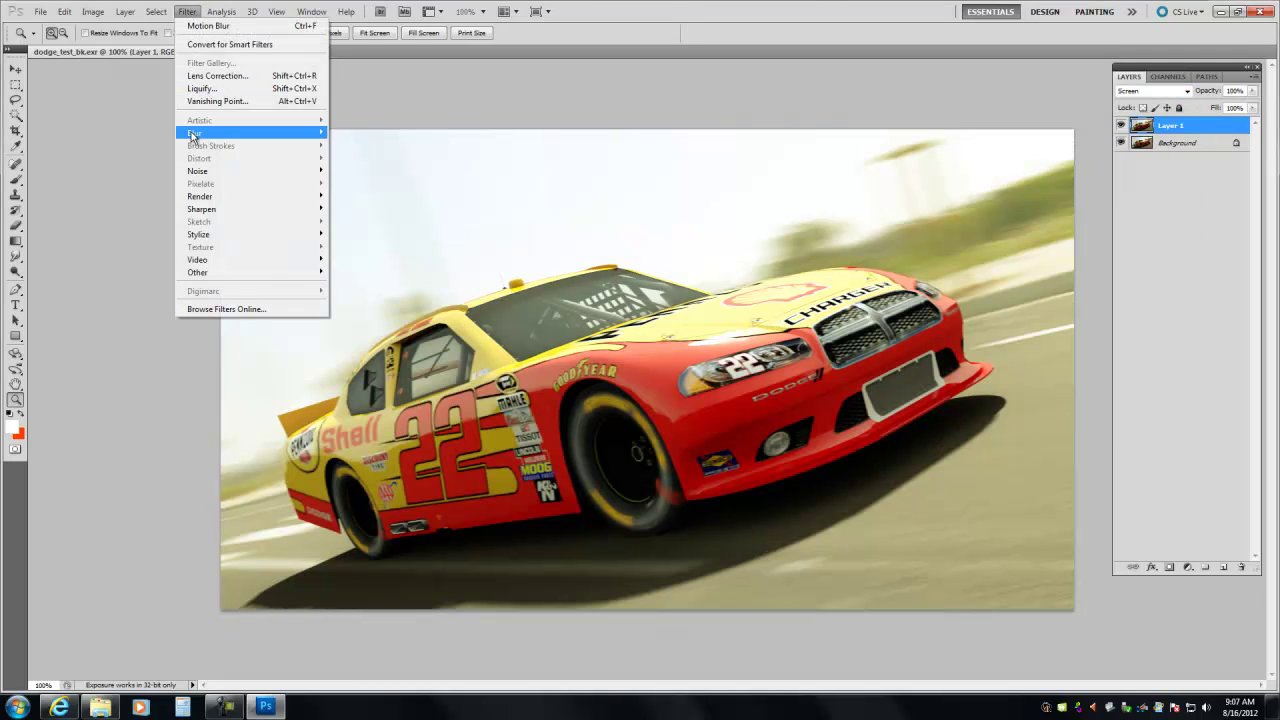
mouse_move(190, 132)
click(132, 183)
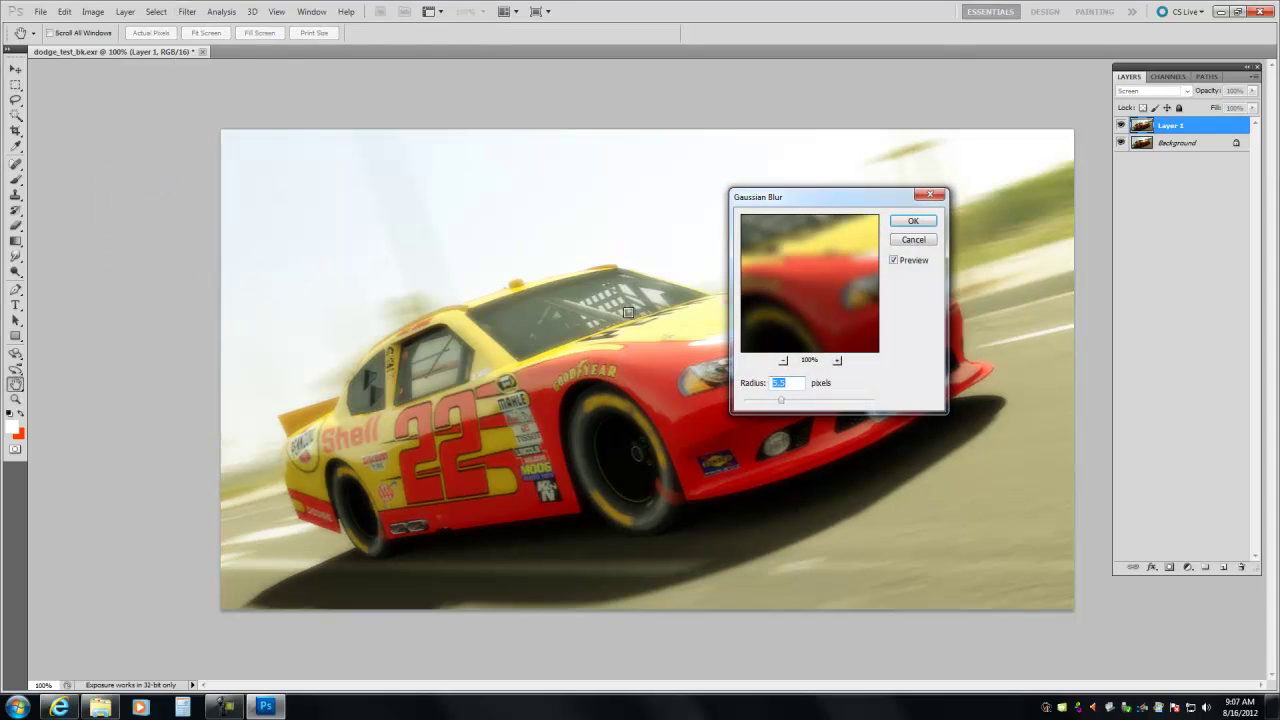
click(913, 221)
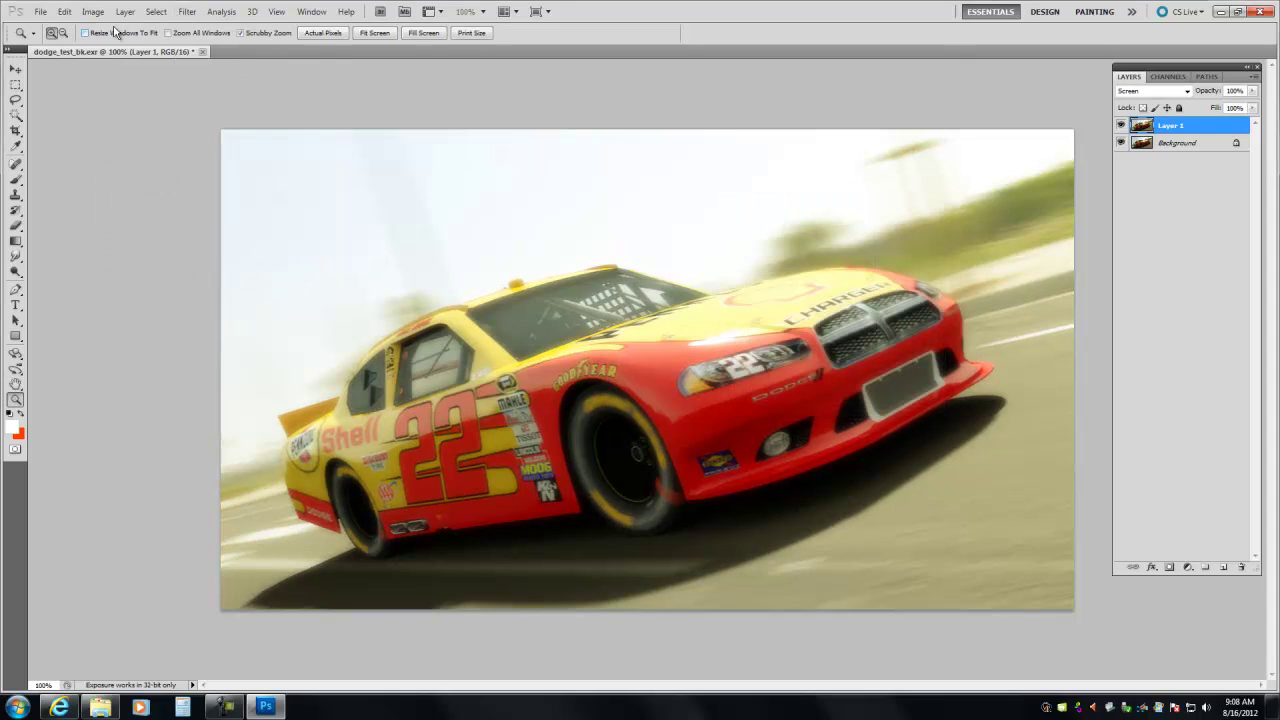
Adjust the blurred Screen layer with Brightness/Contrast, using a brightness of 101 and a contrast of 100
click(93, 11)
mouse_move(107, 45)
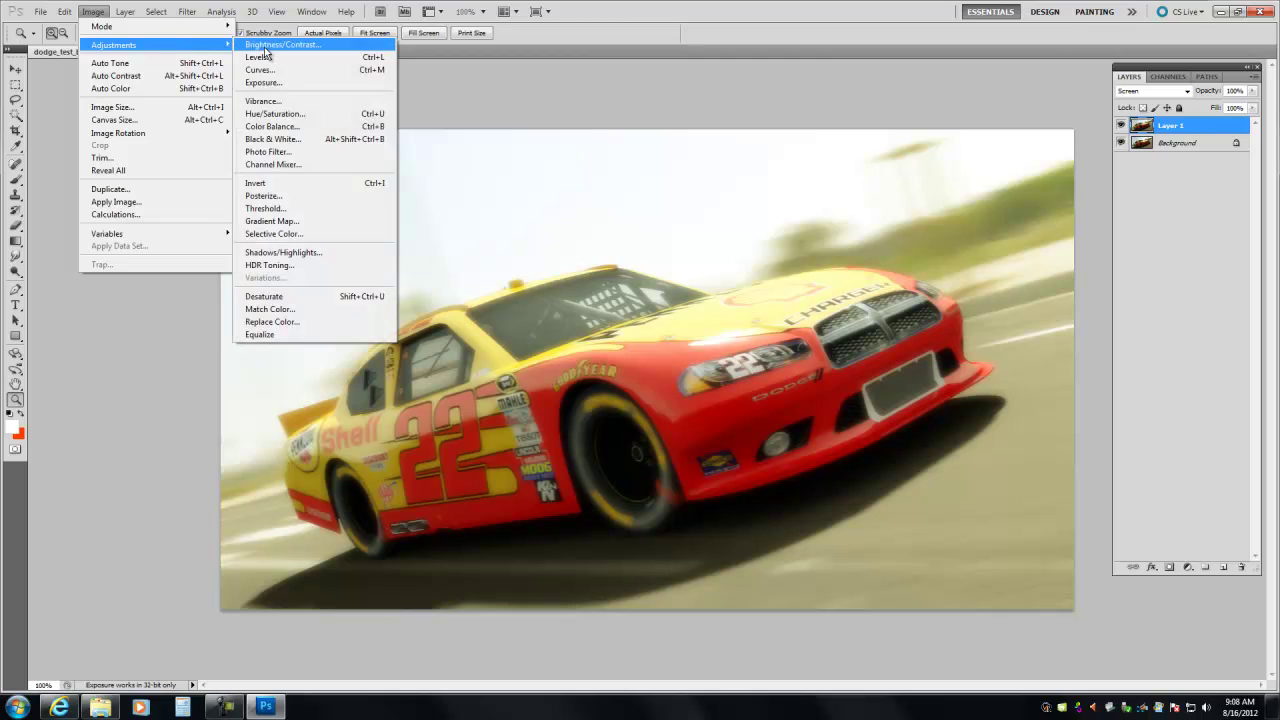
click(266, 47)
drag(920, 92, 985, 92)
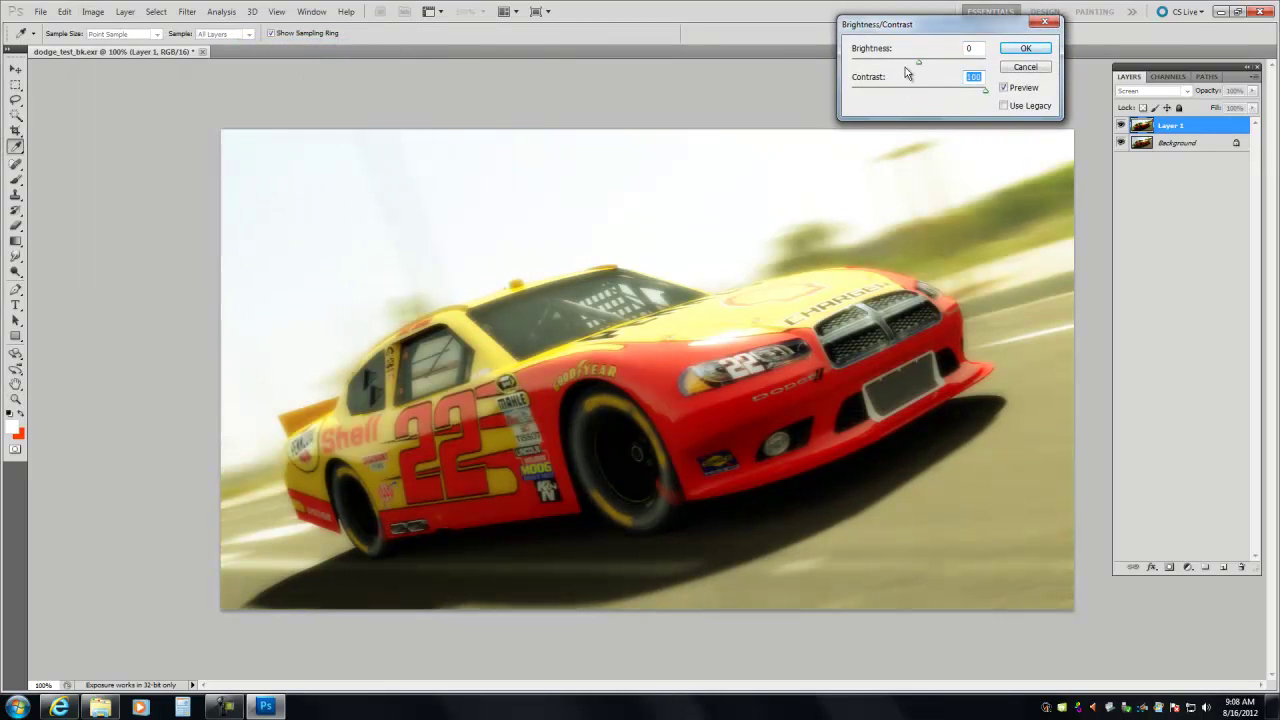
drag(919, 61, 962, 62)
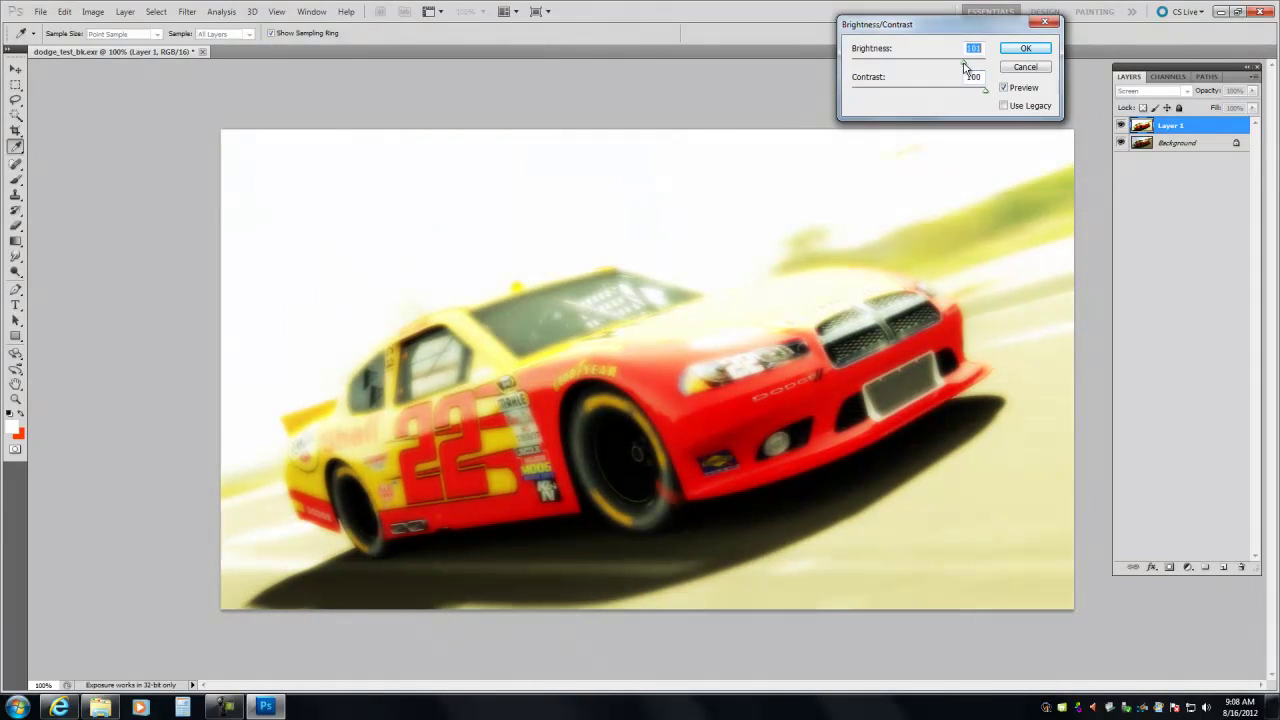
click(1024, 48)
key(z)
Reduce the opacity of the Screen layer to 33% and flatten the image
click(1252, 90)
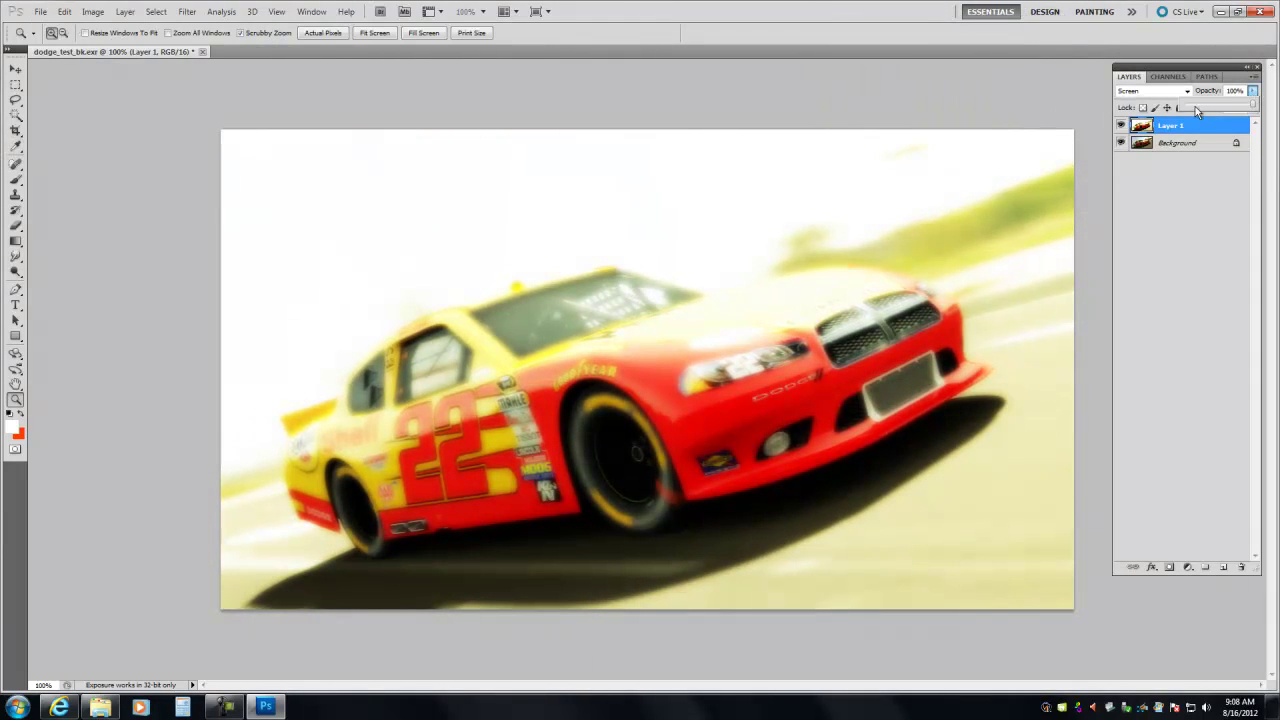
click(1192, 105)
drag(1194, 105, 1200, 107)
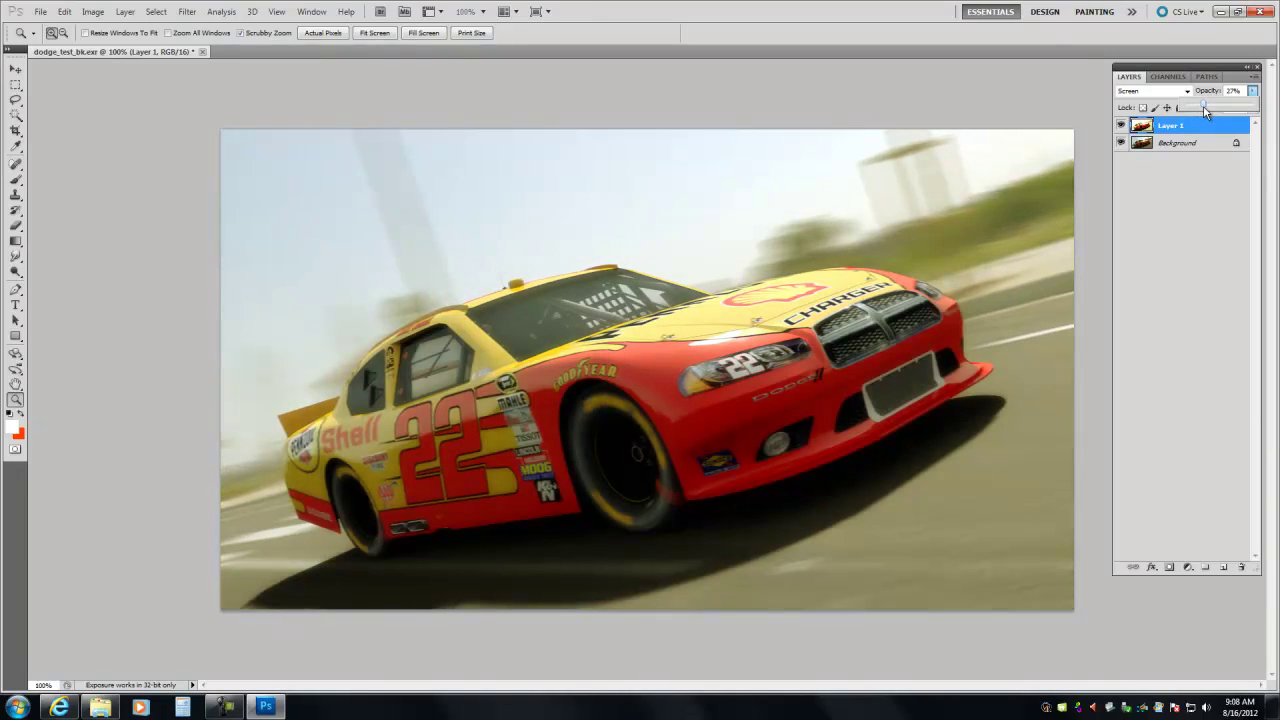
drag(1208, 107, 1206, 106)
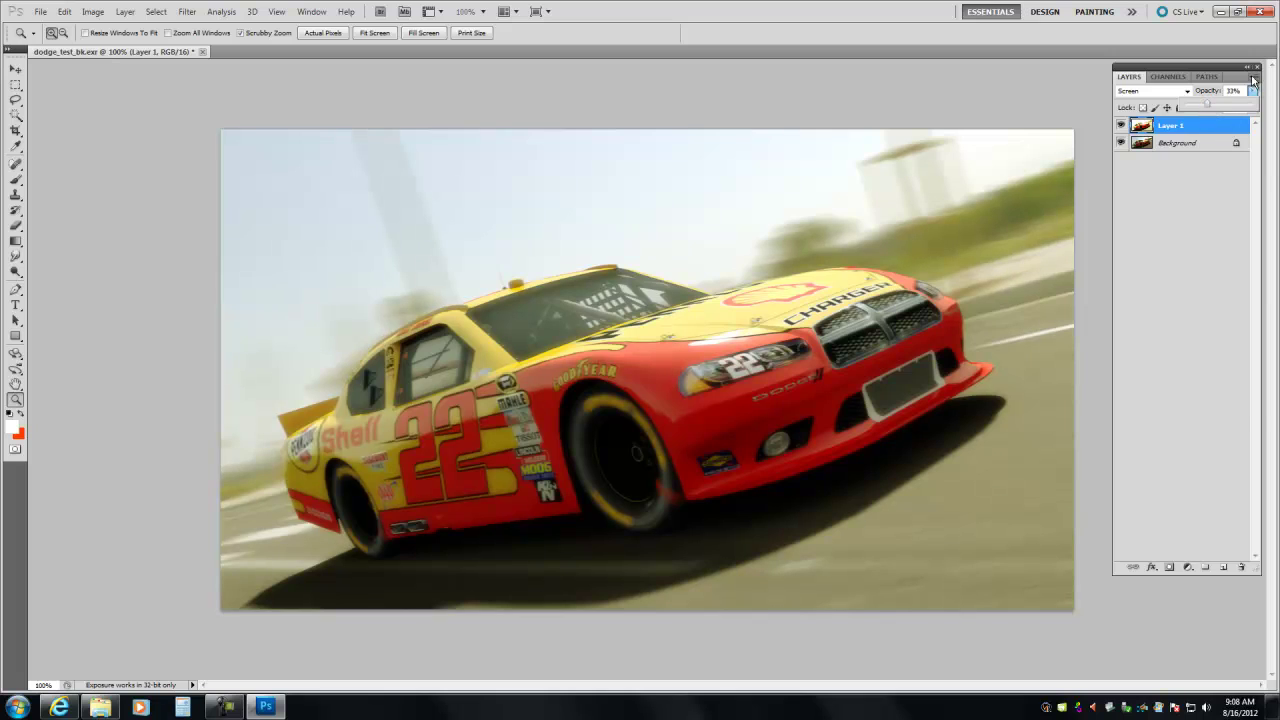
click(1252, 83)
click(1160, 345)
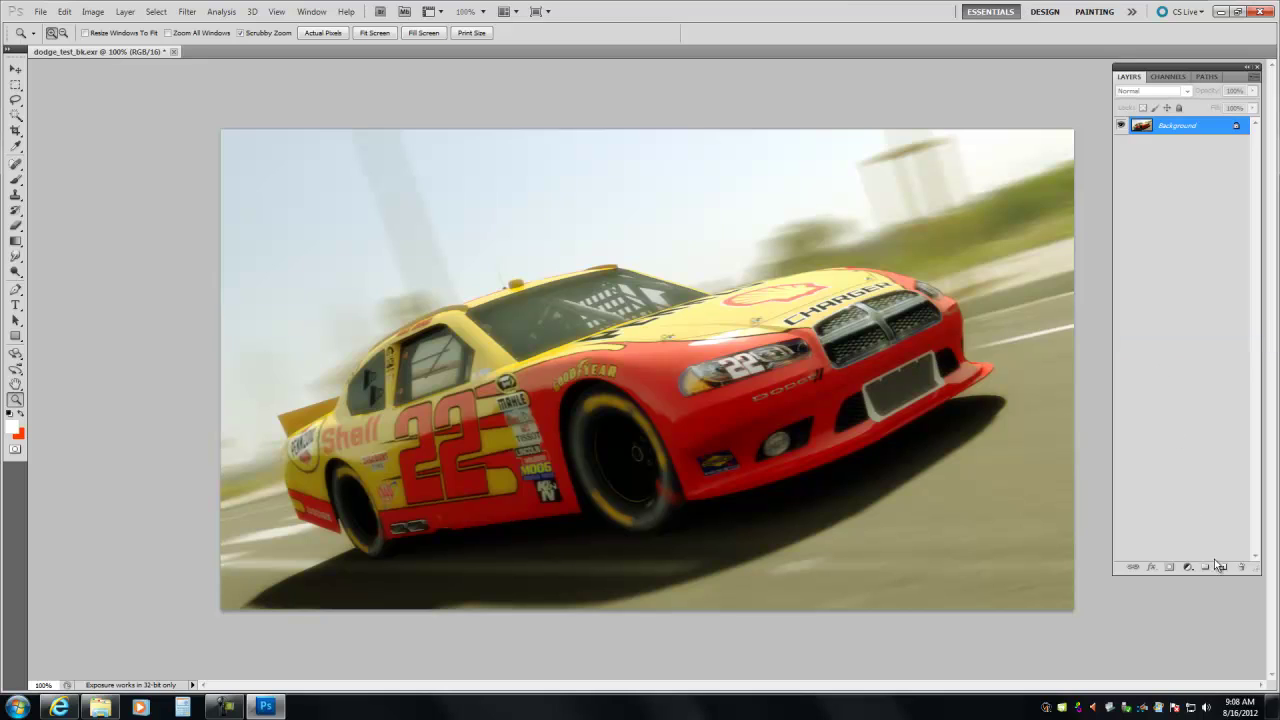
Add a new layer in Soft Light blend mode and fill it with black at Normal mode
click(1223, 567)
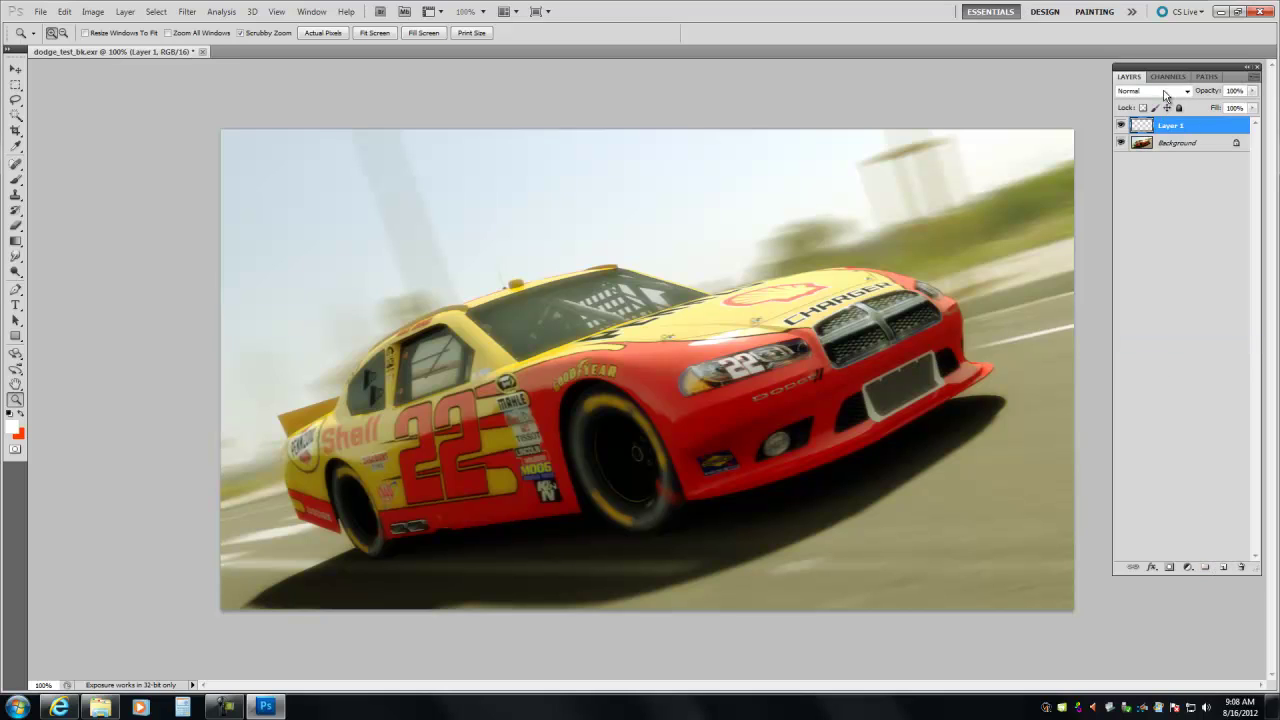
click(1170, 91)
click(1134, 274)
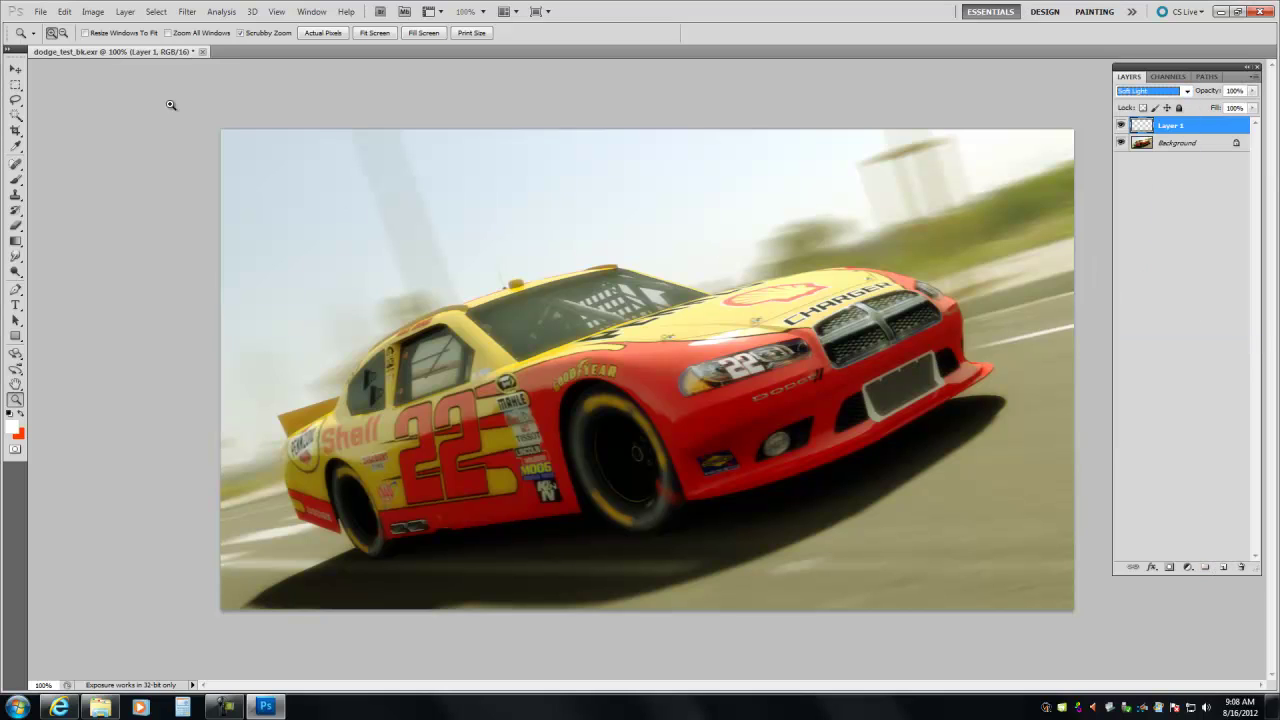
click(64, 12)
click(77, 211)
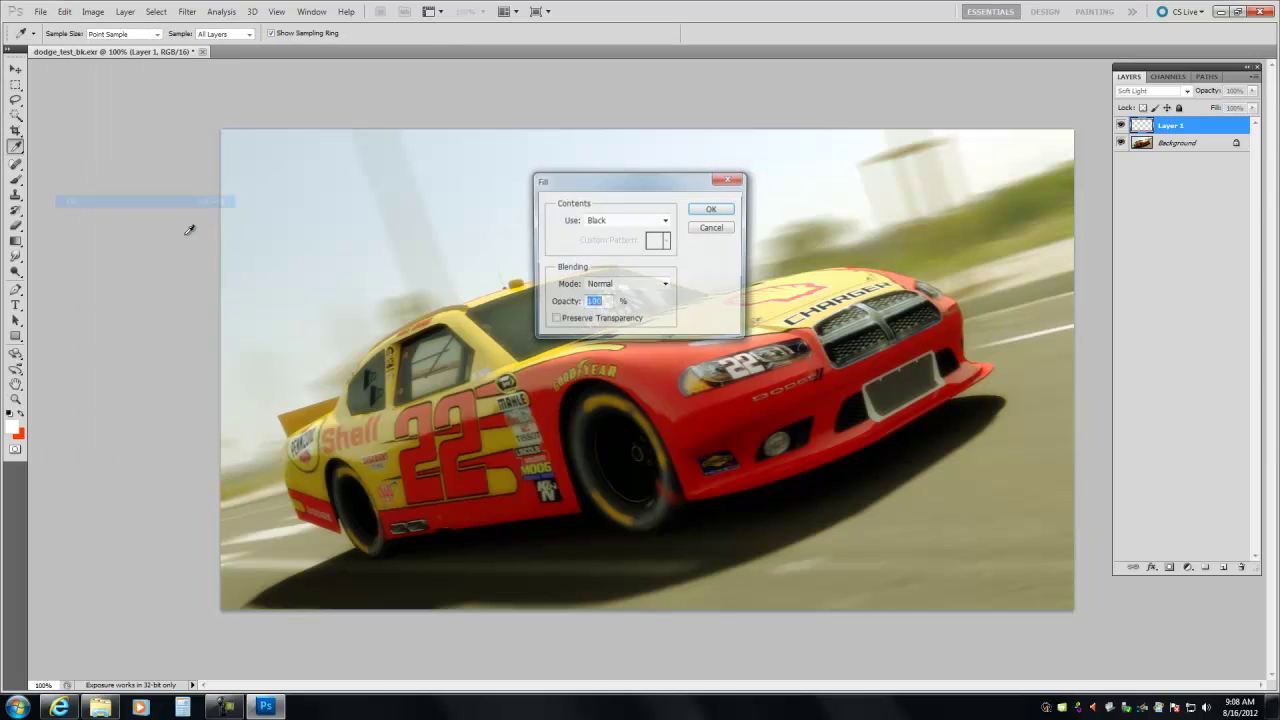
click(710, 208)
key(z)
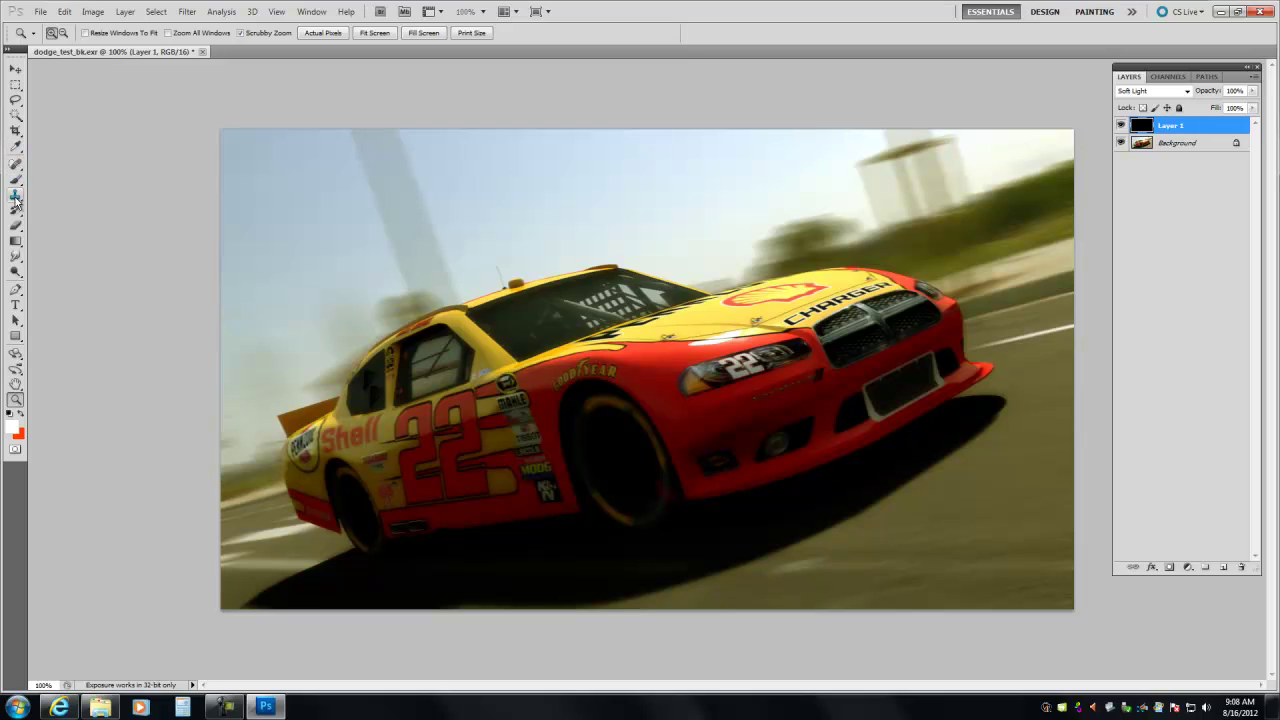
Erase the black layer over the car with a 569 px Eraser brush at 60% hardness, keeping the image edges dark
click(16, 228)
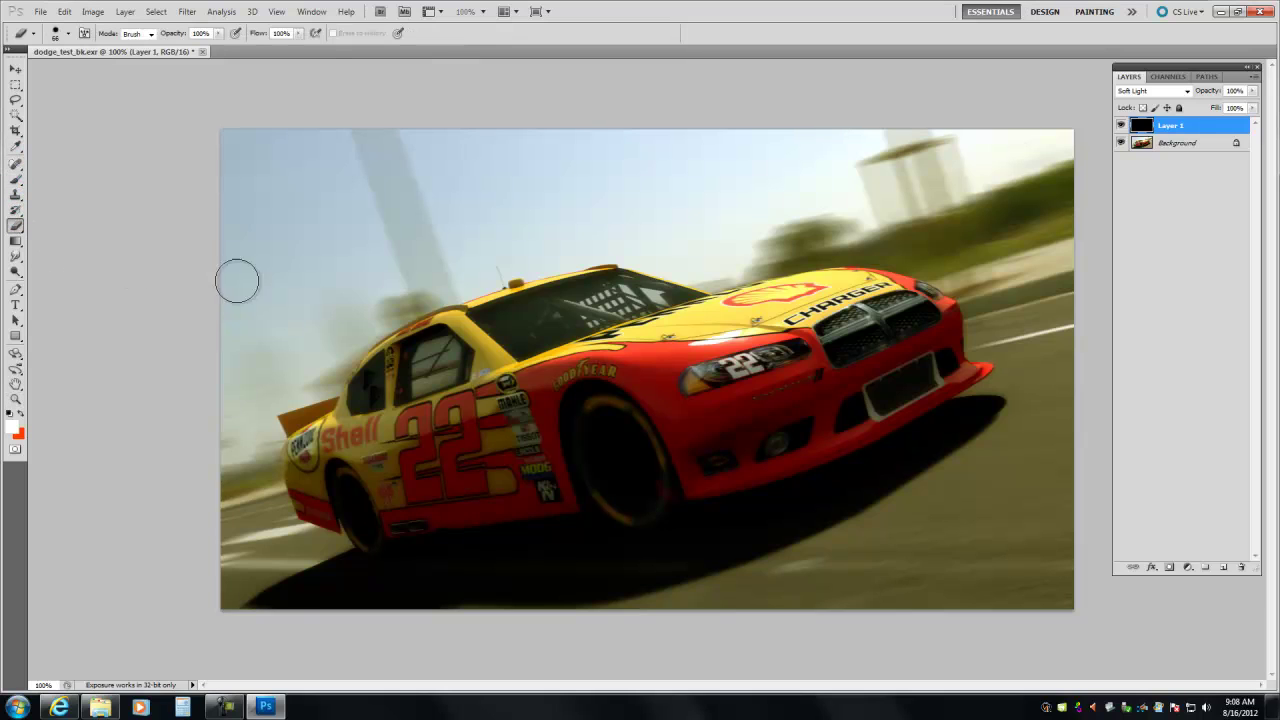
click(68, 33)
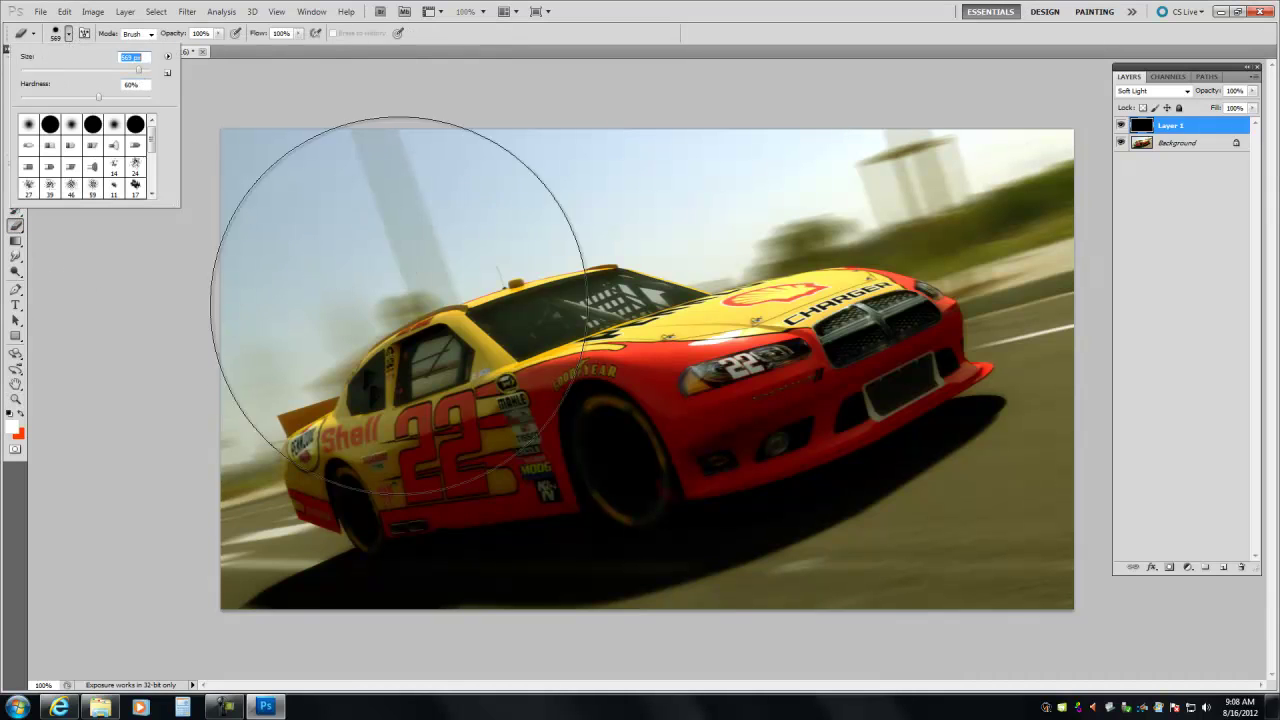
key(Return)
click(490, 395)
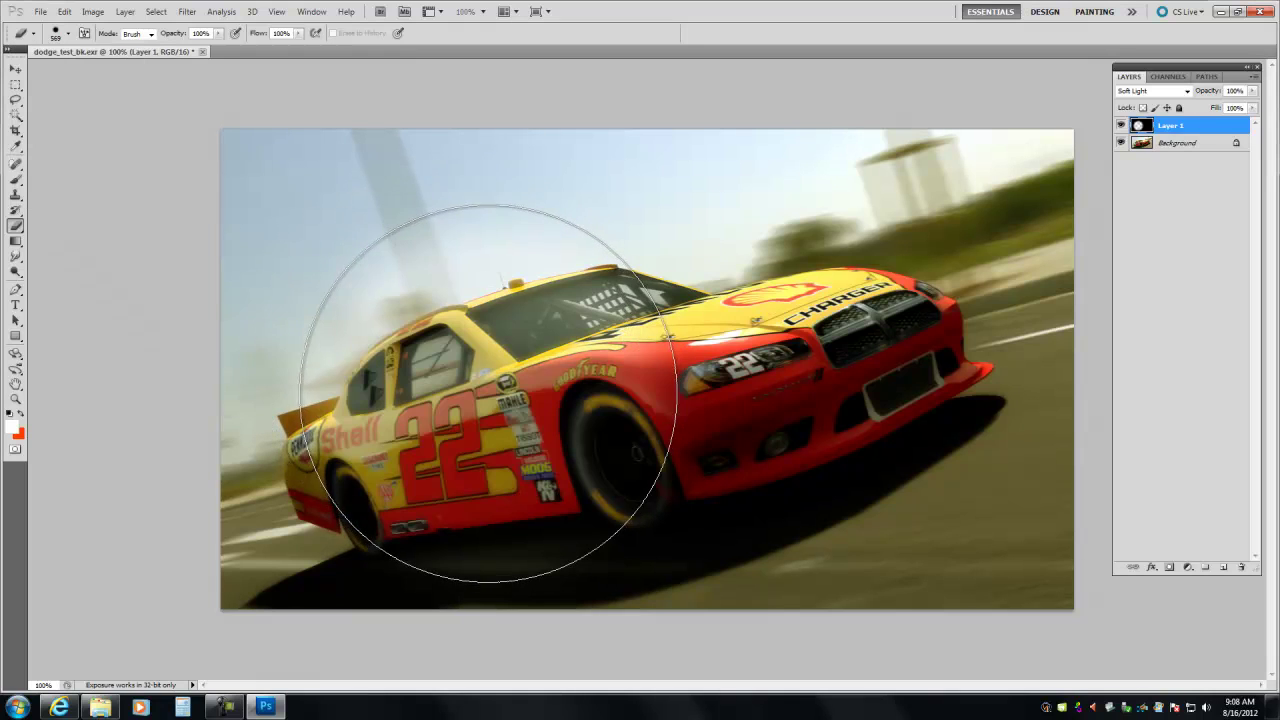
click(465, 400)
click(619, 399)
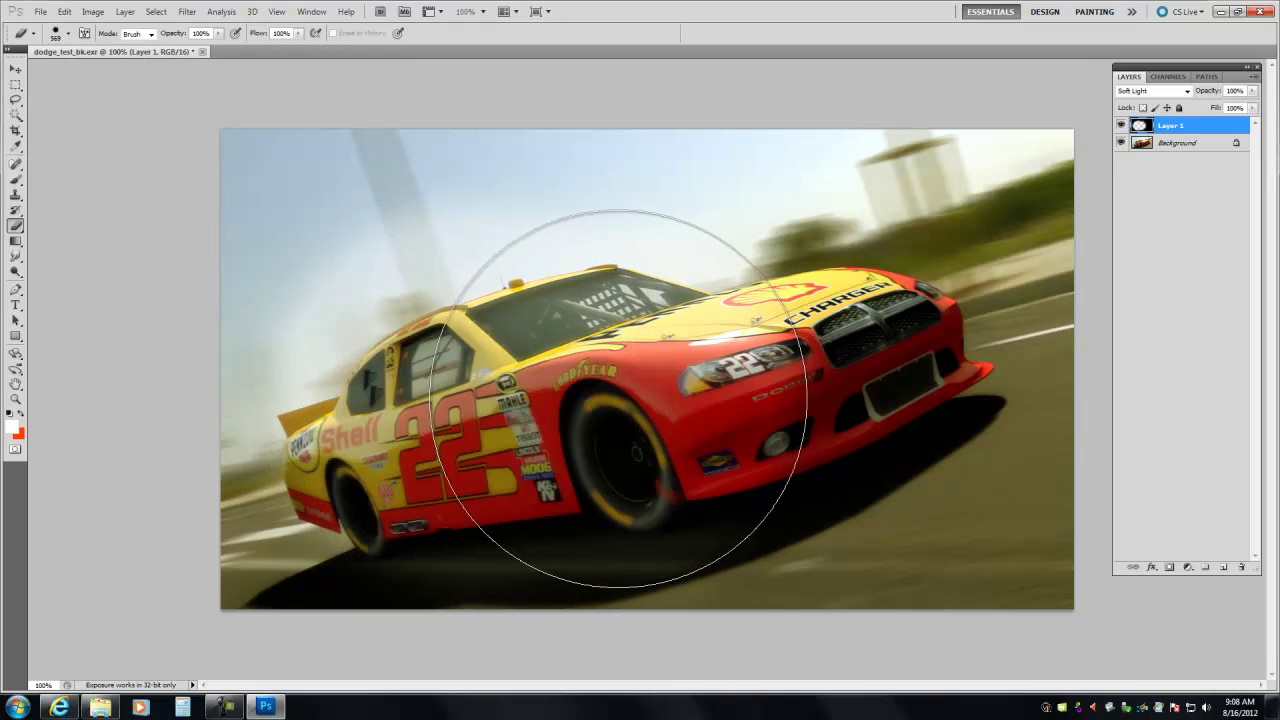
click(770, 400)
click(800, 395)
click(705, 398)
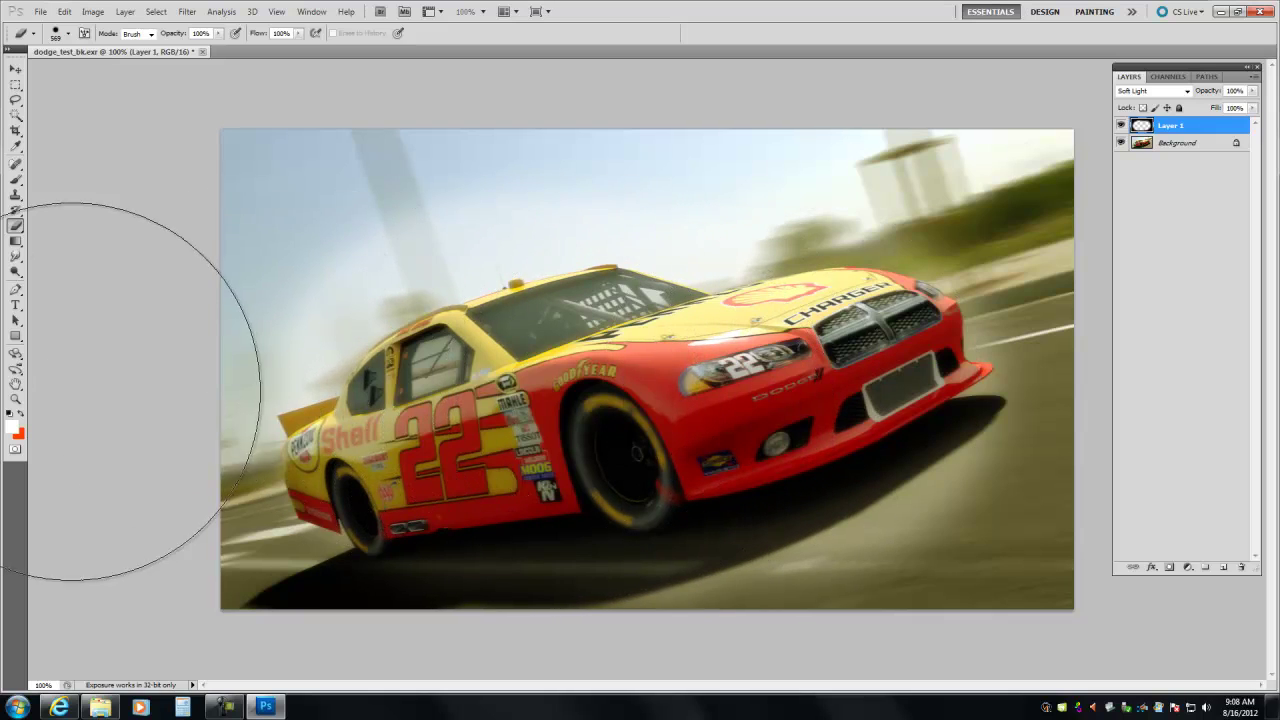
Refill the Soft Light layer above the background with solid black to restart the vignette
click(15, 399)
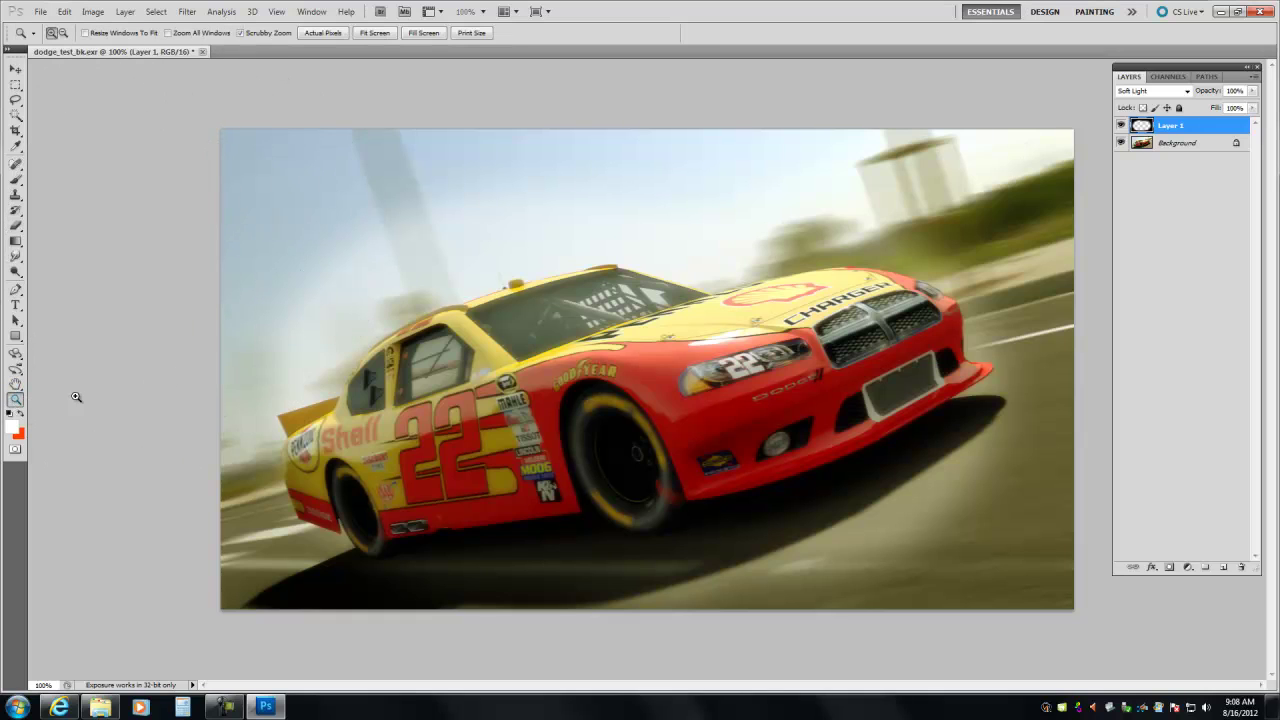
right_click(472, 323)
click(490, 401)
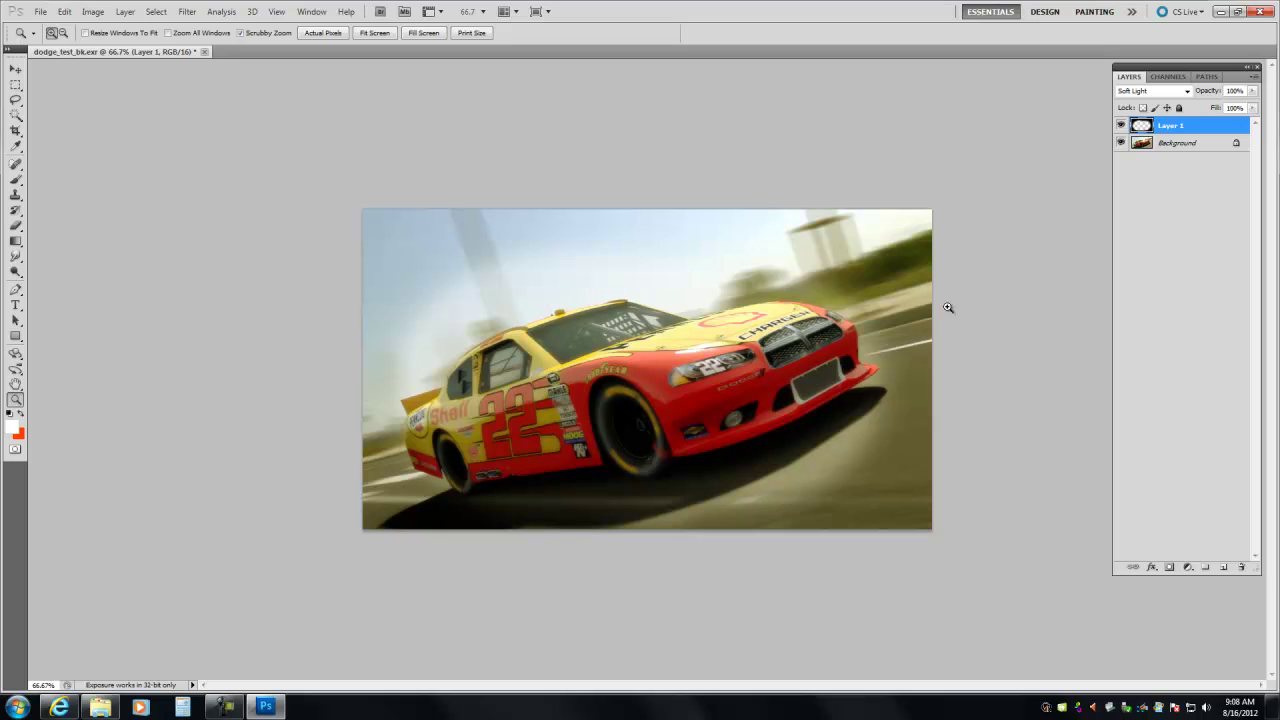
click(64, 11)
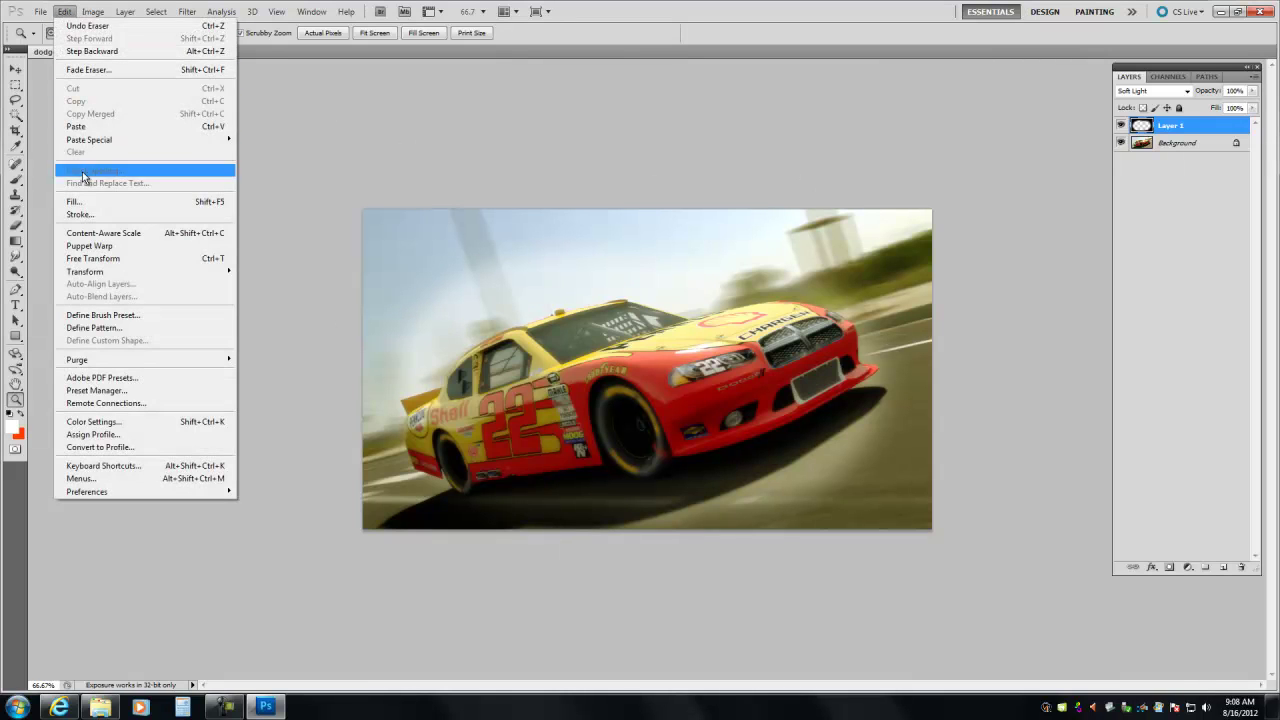
click(82, 205)
click(696, 210)
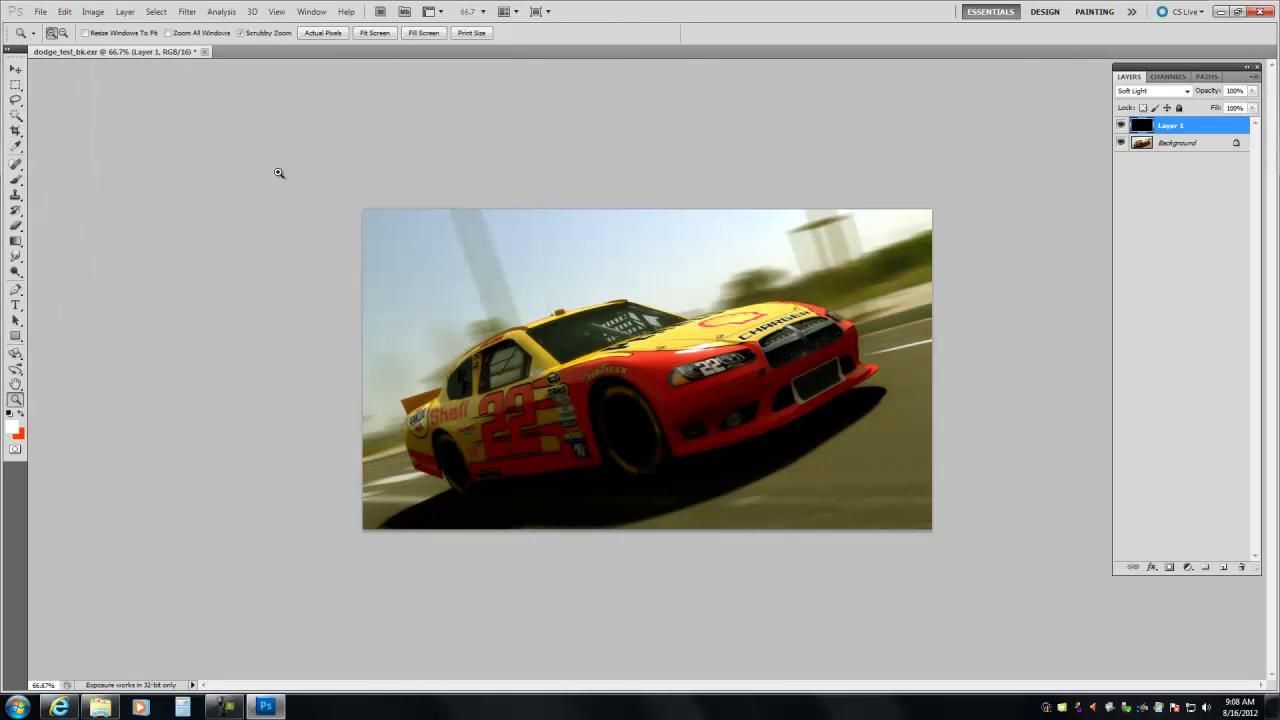
Erase the black Soft Light layer over the car with a 339 px Eraser brush, keeping the image edges dark
click(15, 227)
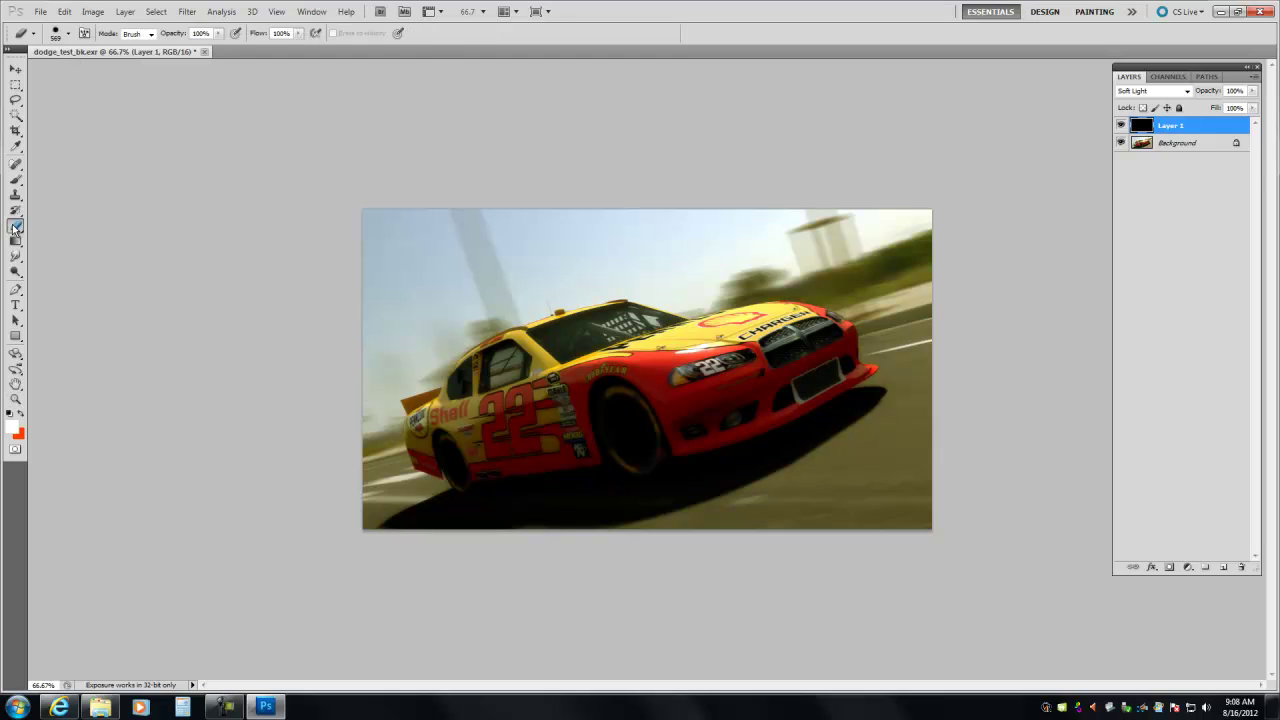
click(67, 33)
drag(131, 72, 112, 72)
click(586, 428)
click(545, 405)
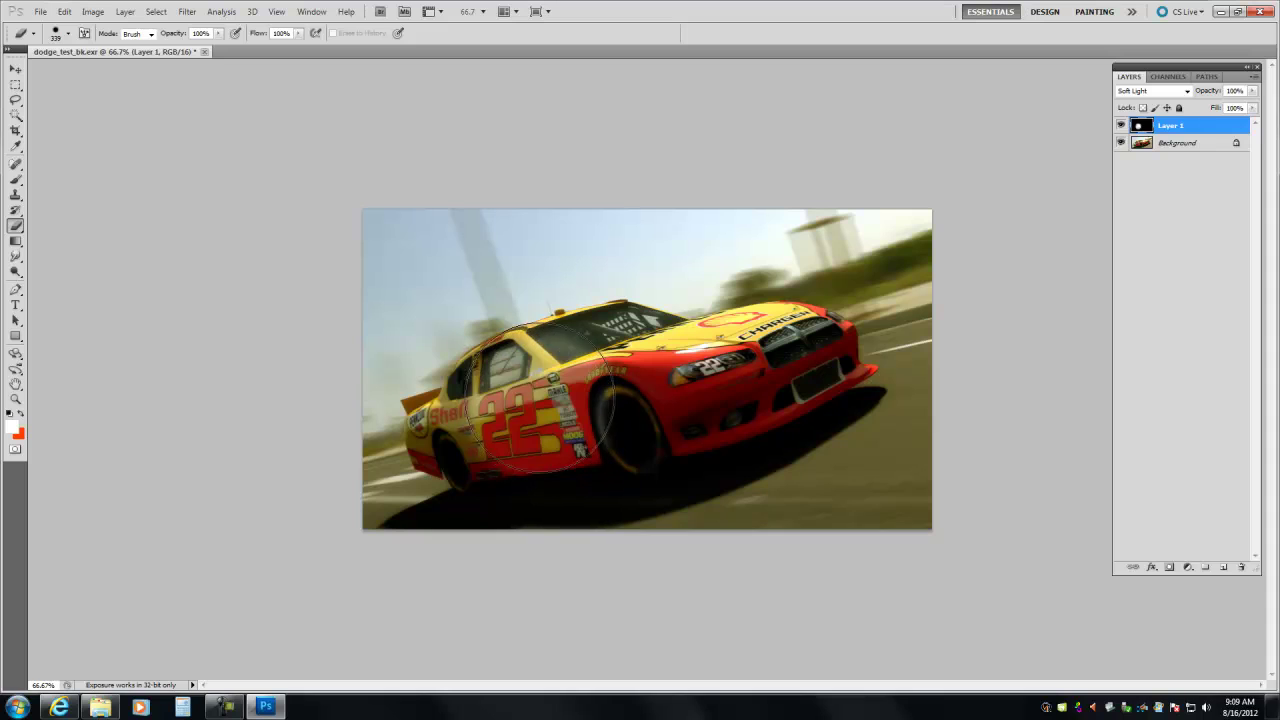
click(488, 417)
click(473, 432)
mouse_move(493, 442)
mouse_down()
mouse_move(800, 377)
mouse_move(700, 355)
mouse_move(640, 370)
mouse_move(537, 480)
mouse_move(710, 455)
mouse_move(682, 440)
mouse_move(812, 382)
mouse_move(590, 350)
mouse_move(484, 429)
mouse_move(680, 440)
mouse_move(735, 500)
mouse_up()
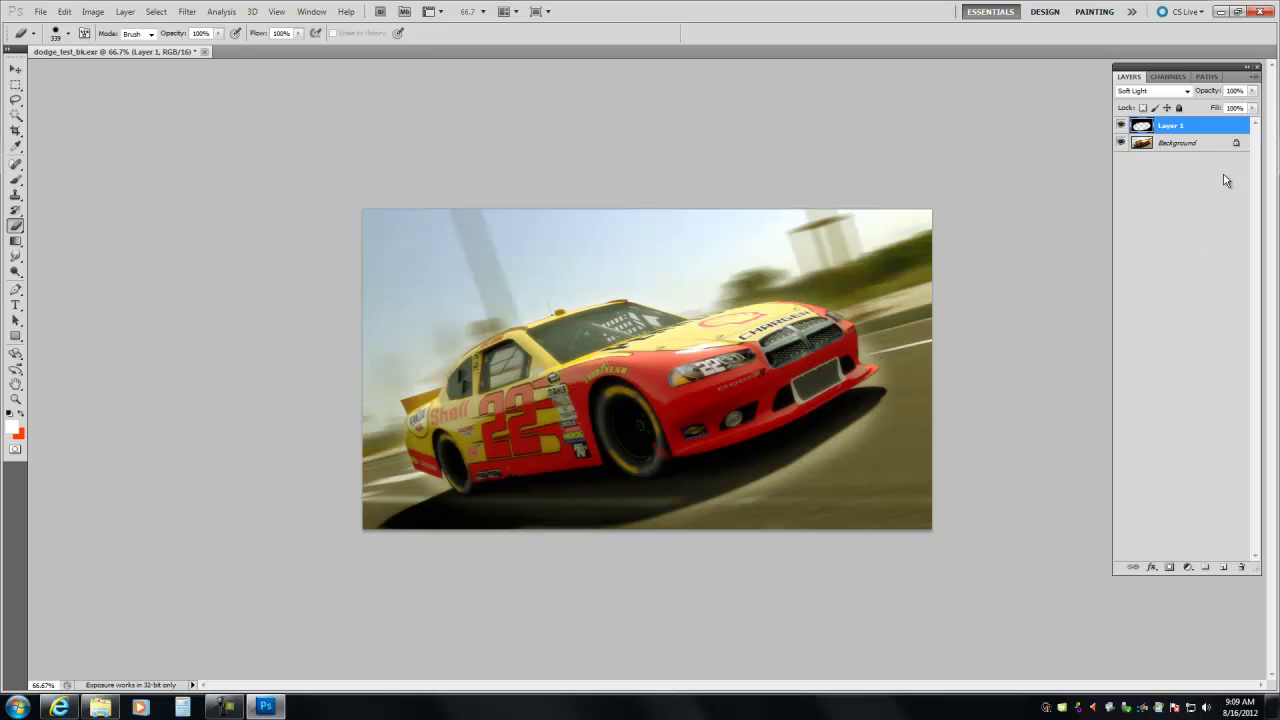
Duplicate the Soft Light vignette layer within the same document
right_click(1181, 130)
click(1188, 193)
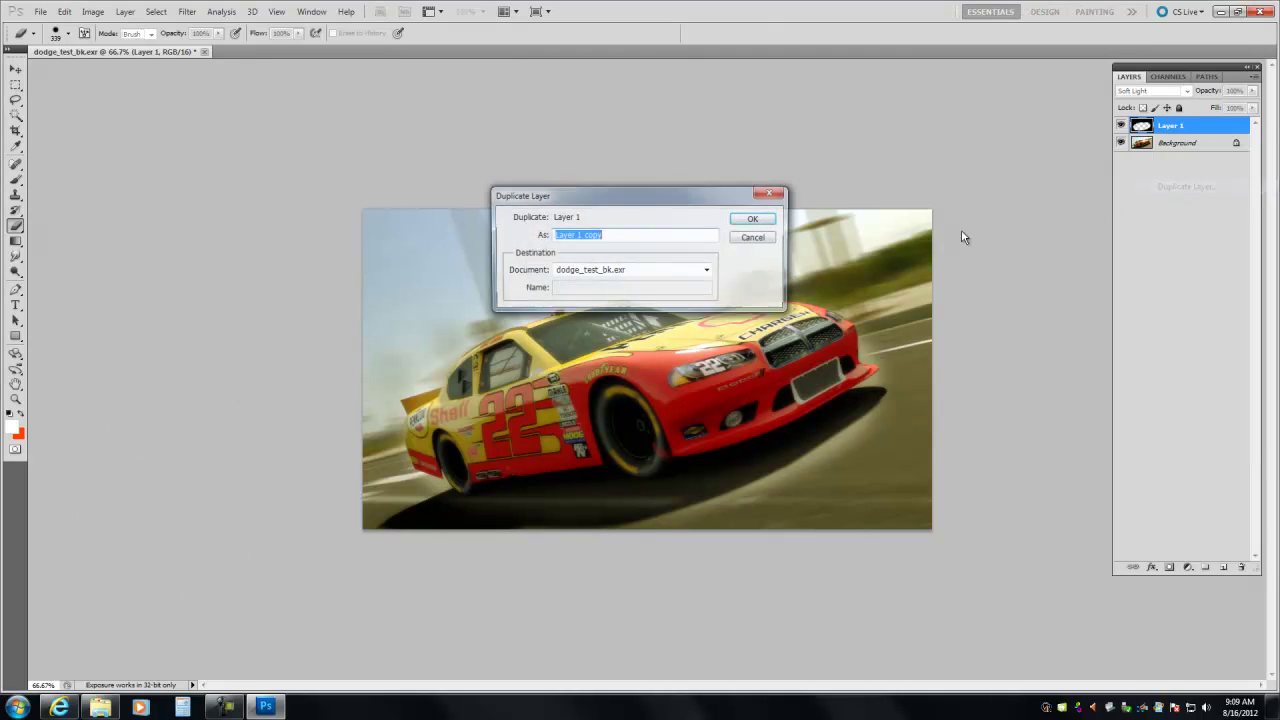
click(752, 220)
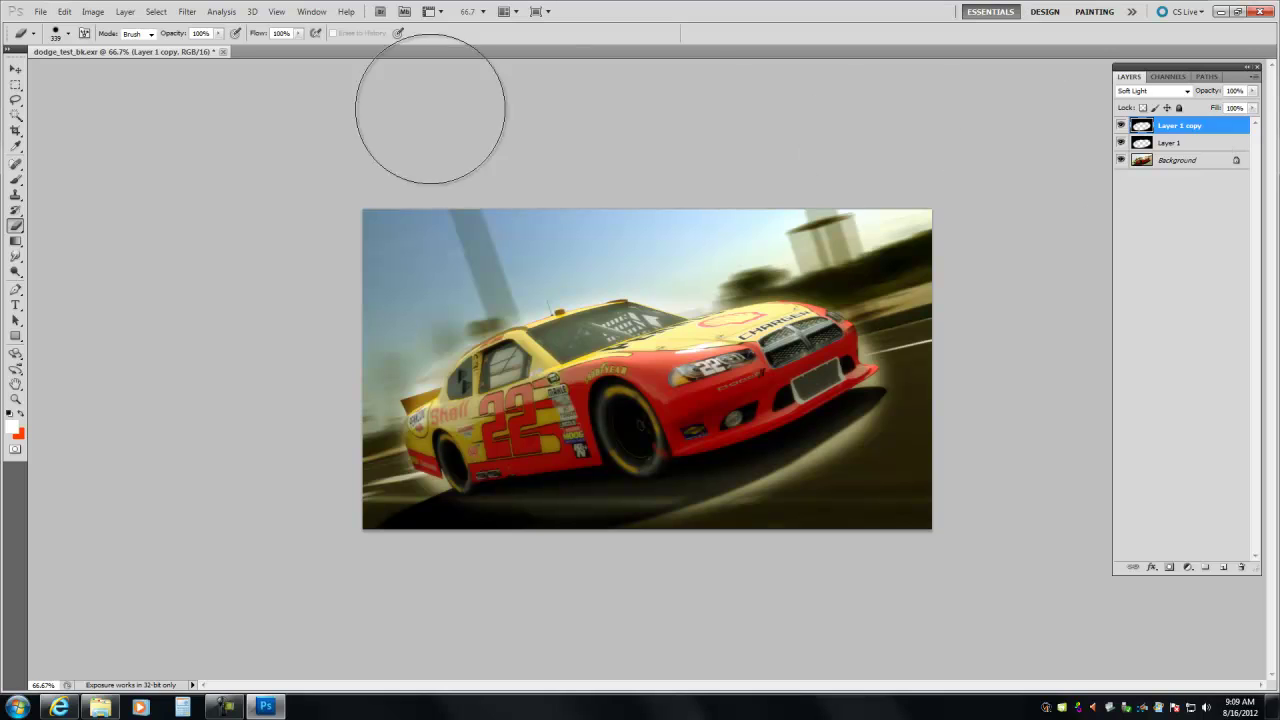
Apply a Gaussian Blur of about 54 pixels to Layer 1 copy and lower its opacity to about 24%
click(187, 11)
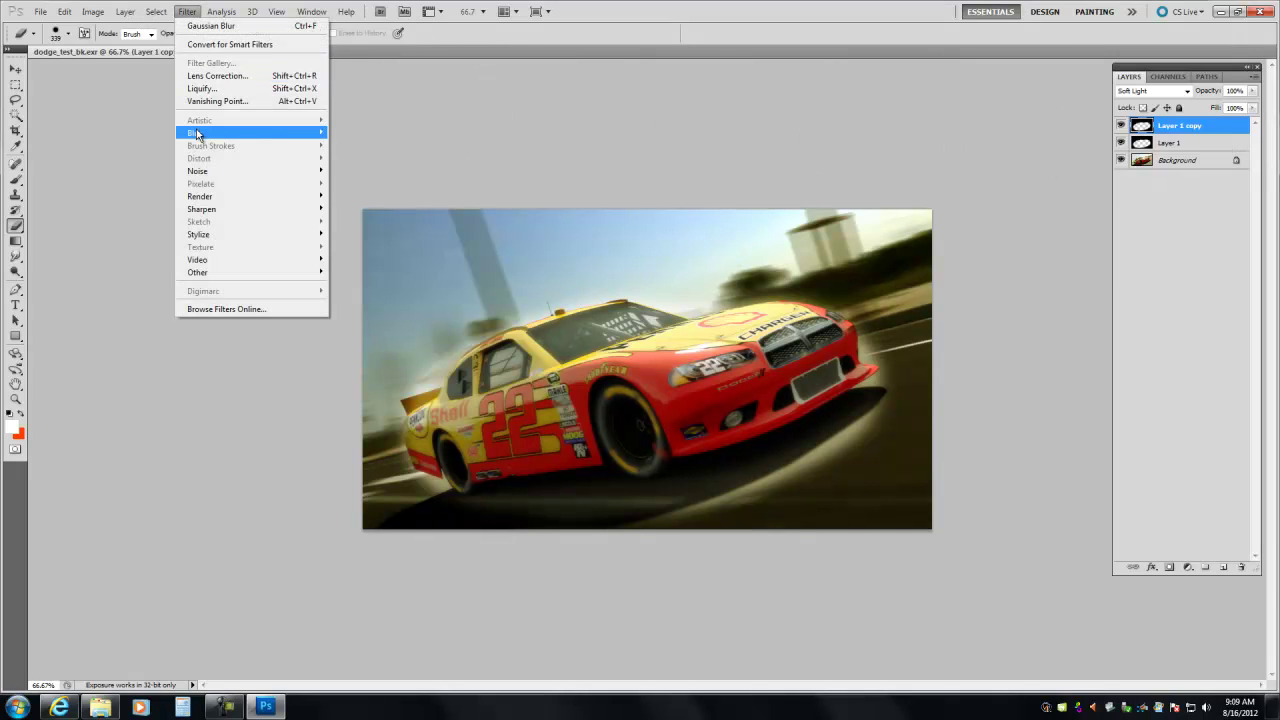
mouse_move(197, 133)
click(132, 183)
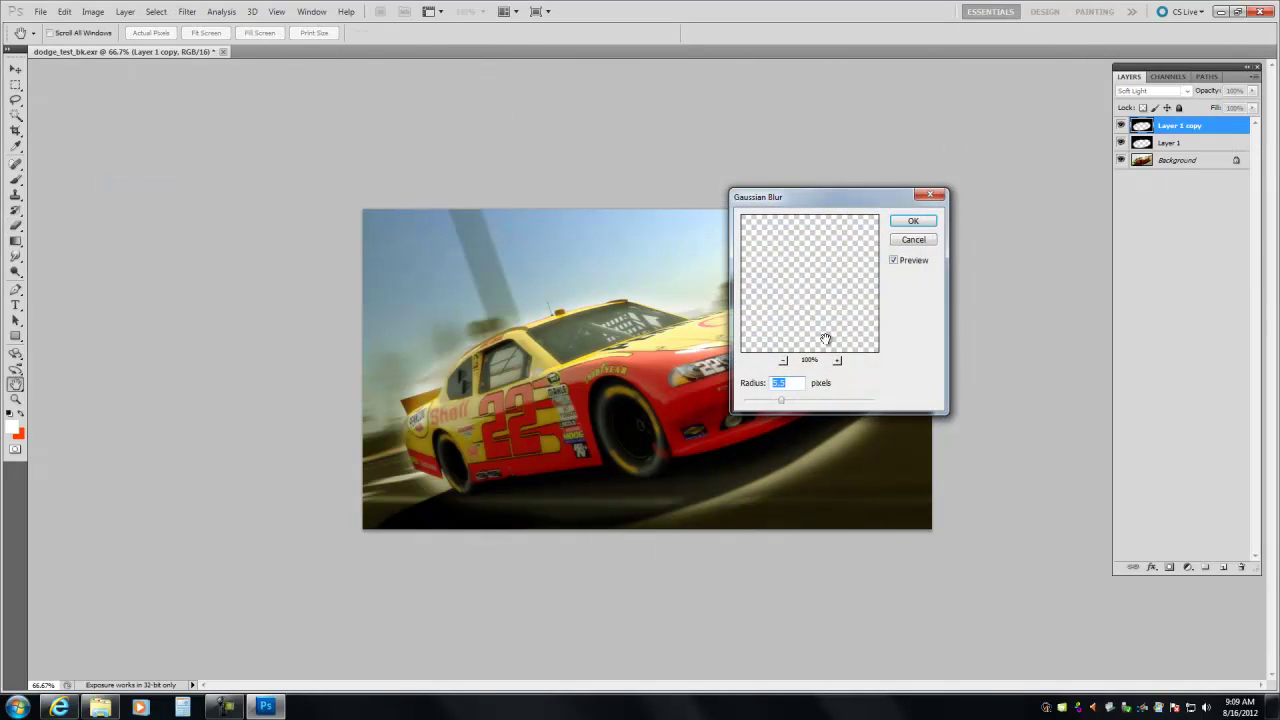
drag(780, 401, 830, 403)
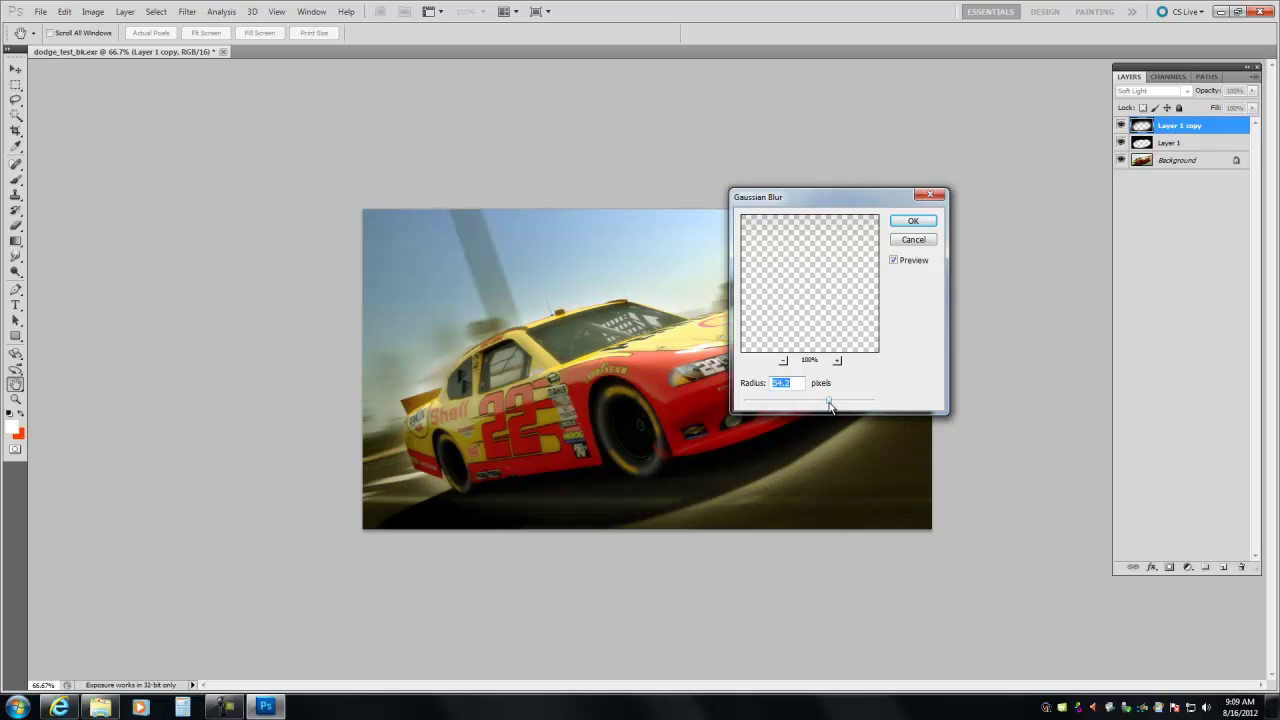
click(913, 222)
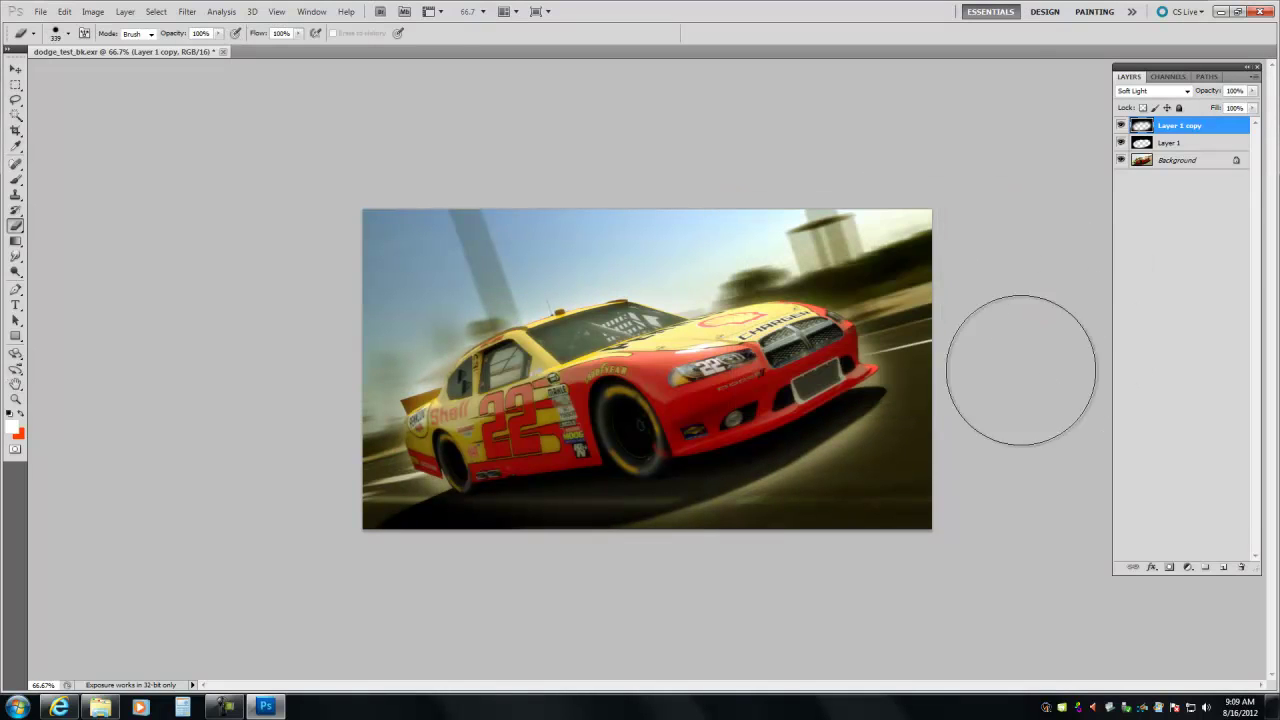
click(1252, 91)
drag(1210, 107, 1191, 107)
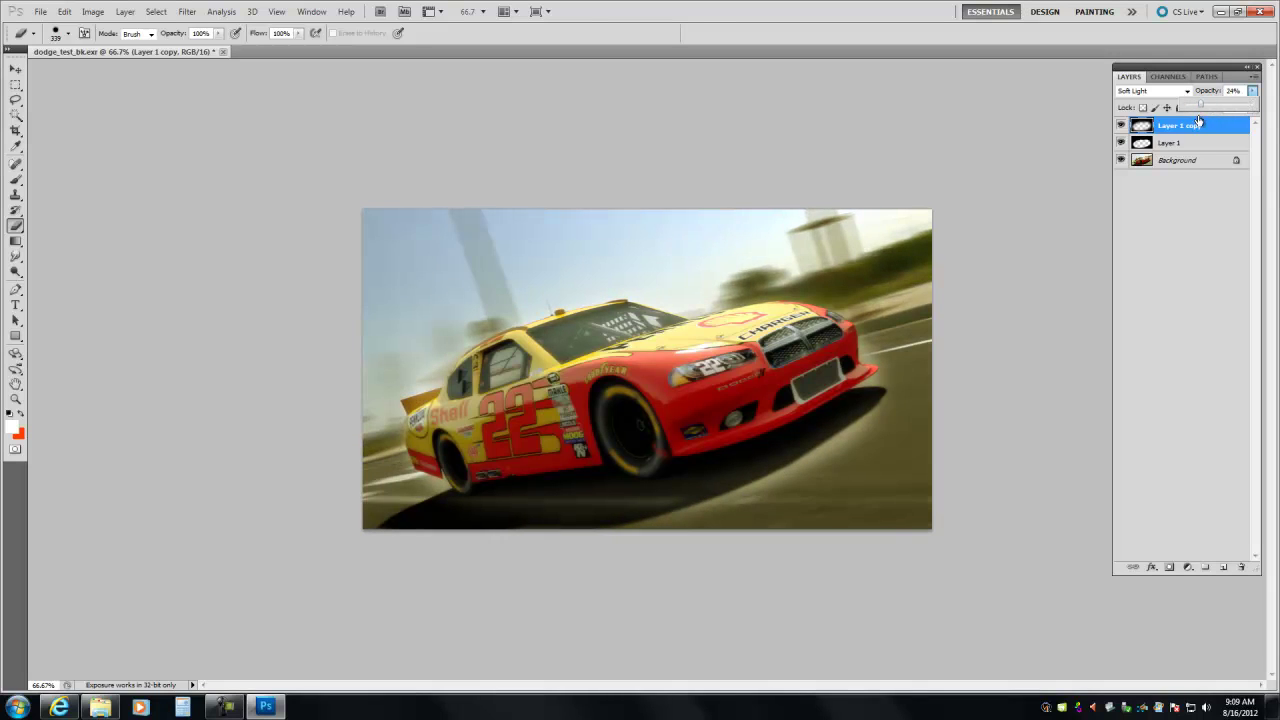
Erase more of the black on Layer 1 across the car, sky and road, and hide Layer 1 copy
click(1170, 143)
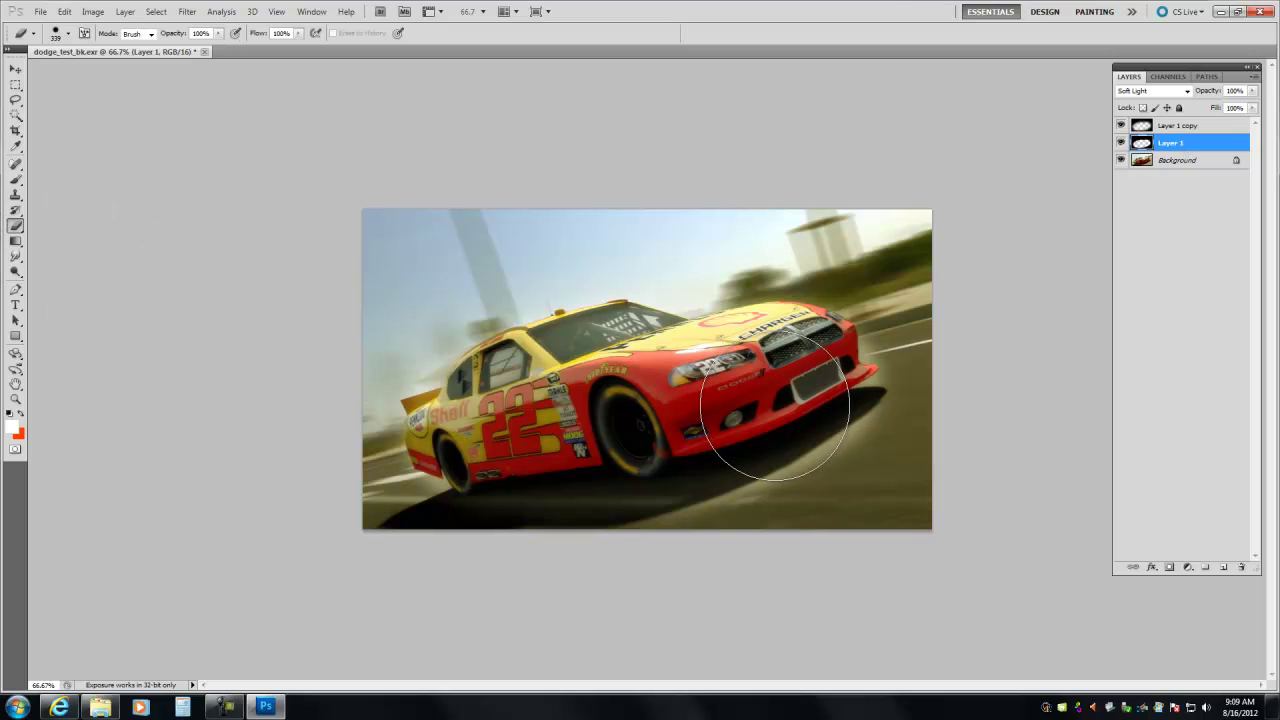
mouse_move(777, 423)
mouse_down()
mouse_move(780, 455)
mouse_move(766, 441)
mouse_move(838, 438)
mouse_move(850, 415)
mouse_move(836, 297)
mouse_move(457, 263)
mouse_move(438, 322)
mouse_move(453, 293)
mouse_move(450, 400)
mouse_move(470, 455)
mouse_move(585, 435)
mouse_move(720, 440)
mouse_move(814, 465)
mouse_move(860, 410)
mouse_move(835, 305)
mouse_move(720, 265)
mouse_move(514, 257)
mouse_move(429, 271)
mouse_move(448, 365)
mouse_move(540, 455)
mouse_up()
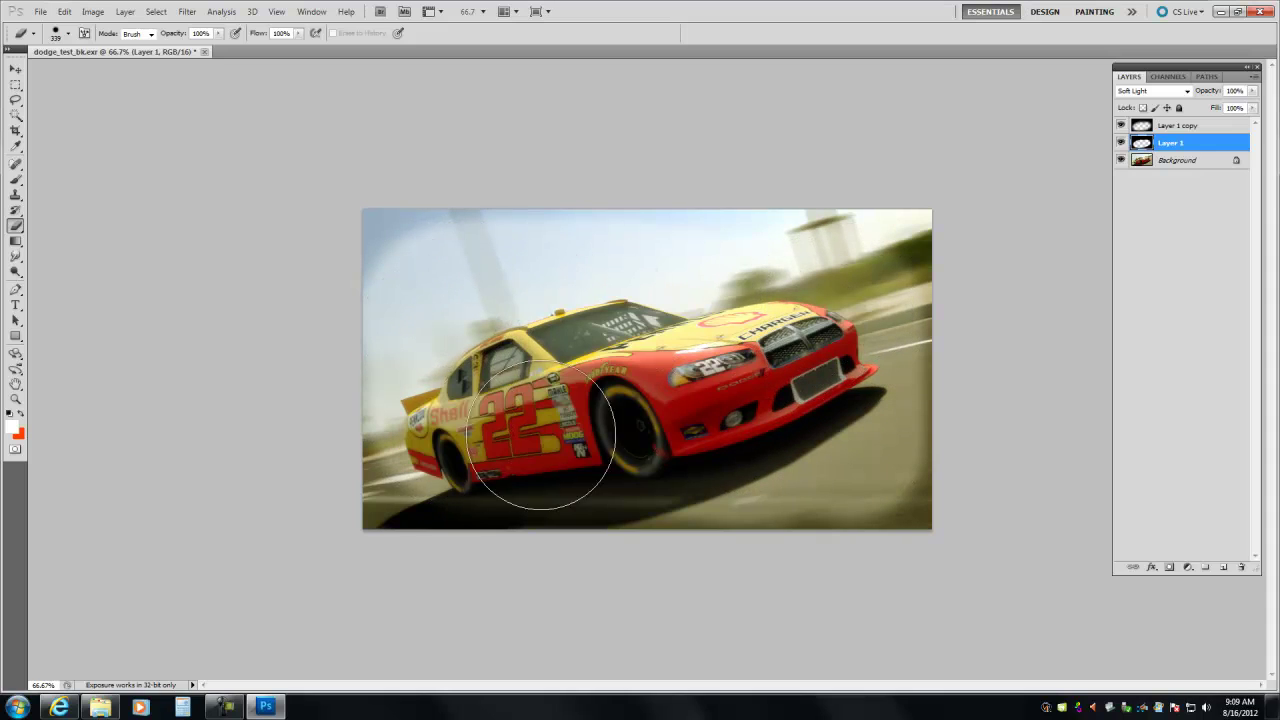
click(1121, 126)
Reduce the opacity of Layer 1 to 20% and flatten the image, discarding the hidden layer
drag(1252, 92, 1190, 110)
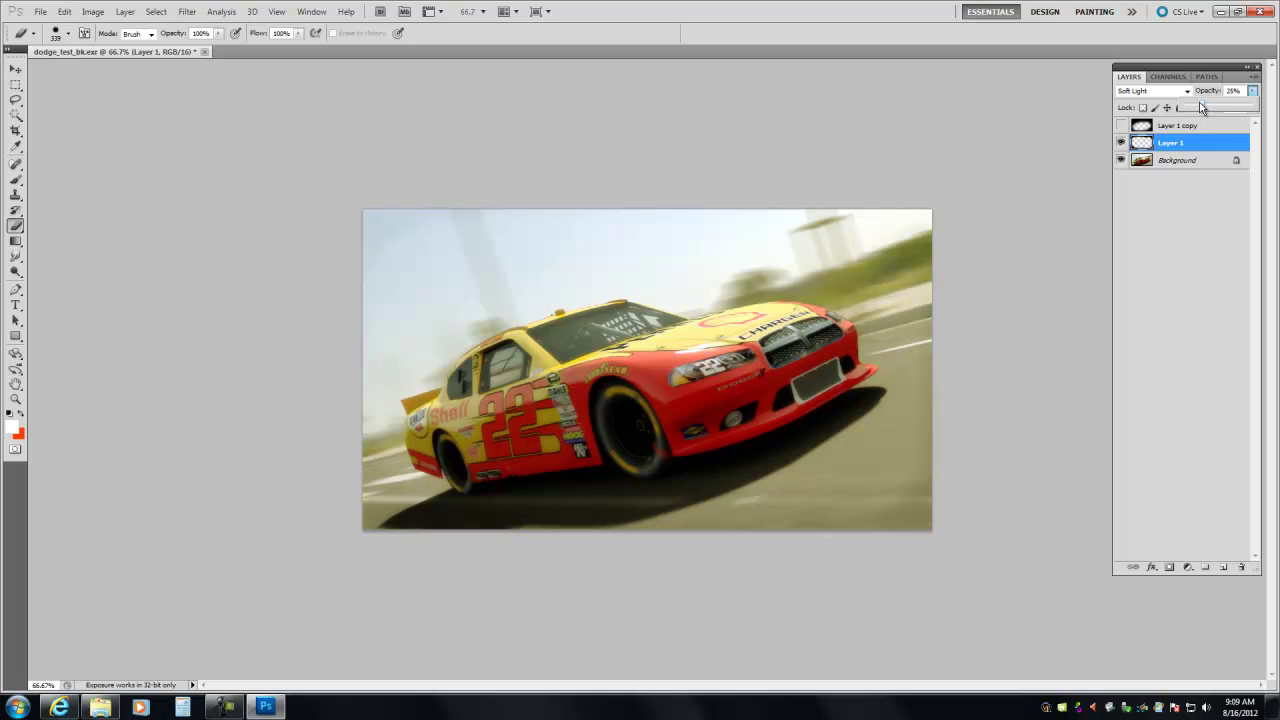
drag(1207, 106, 1208, 108)
click(1254, 76)
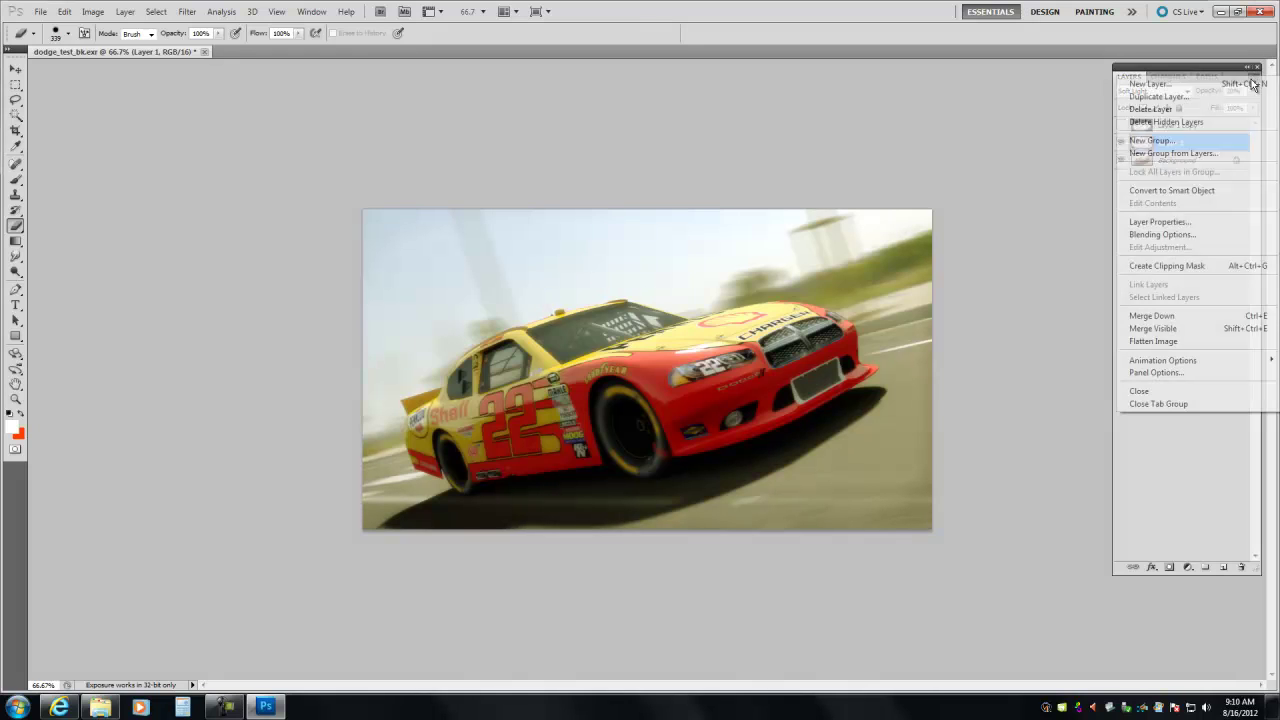
click(1155, 341)
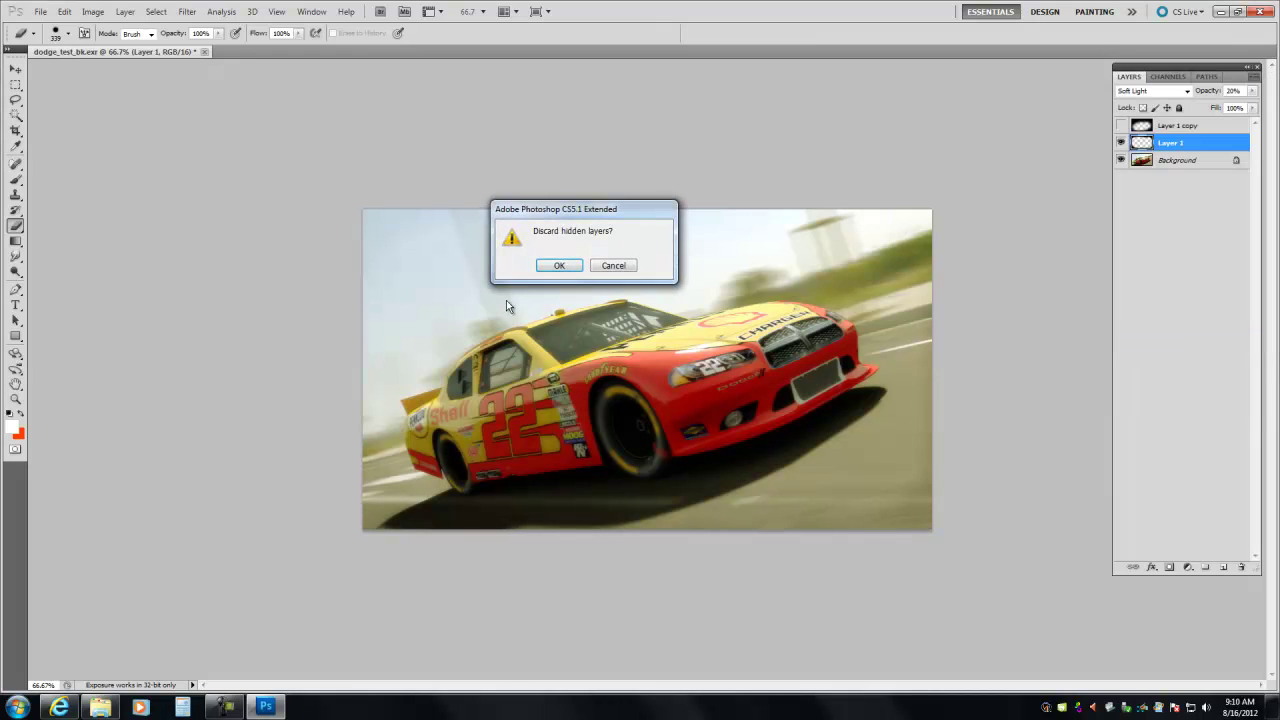
click(556, 266)
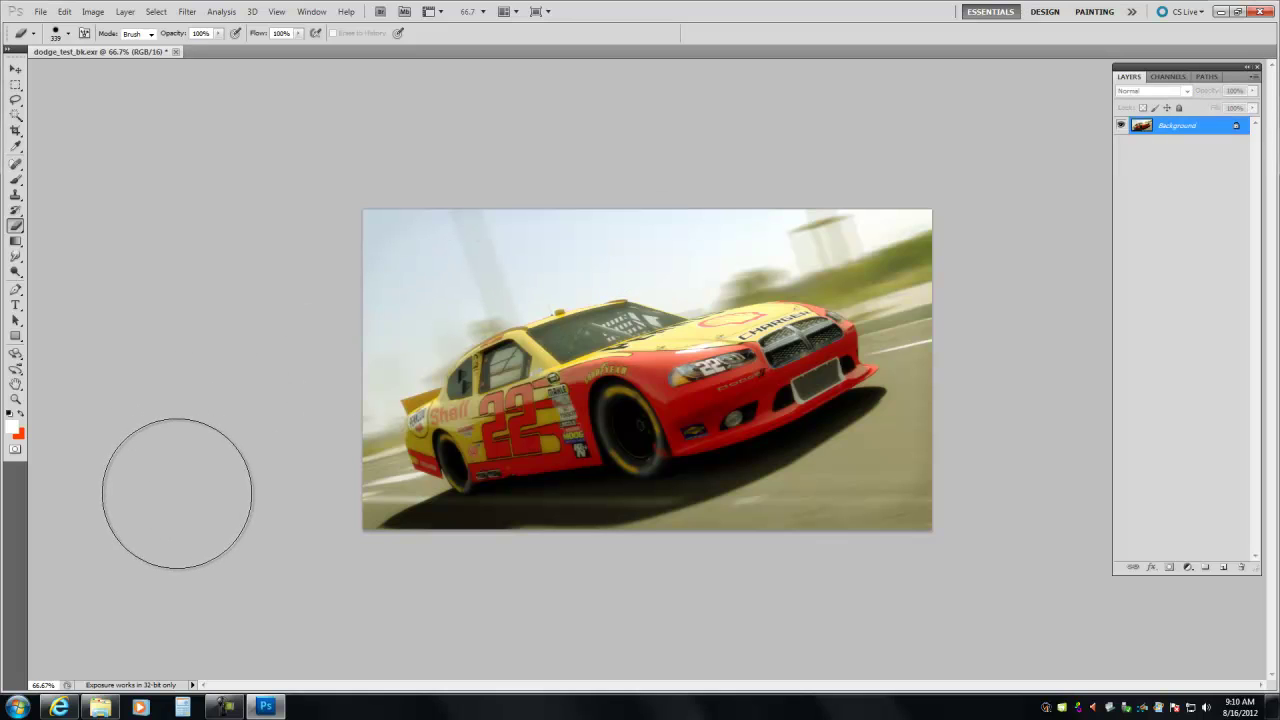
Fit the flattened image on screen to examine the finished car composite
click(15, 400)
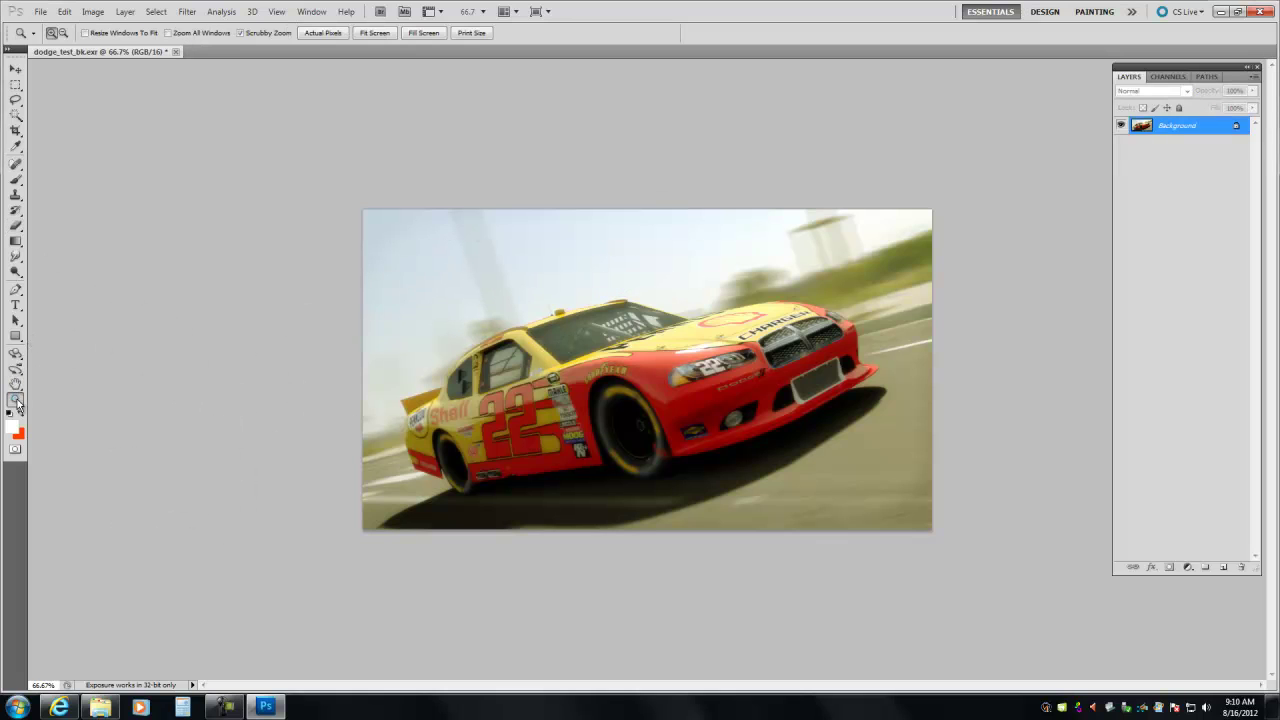
right_click(469, 381)
click(495, 391)
right_click(471, 400)
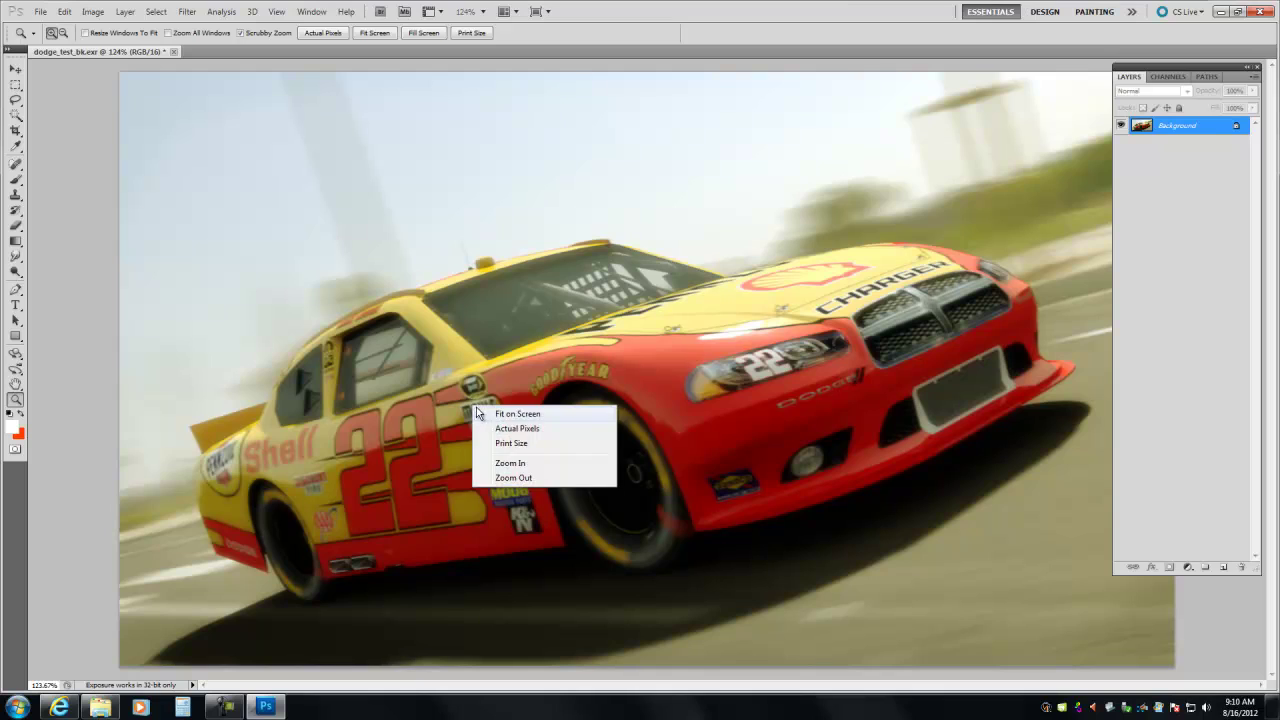
key(Escape)
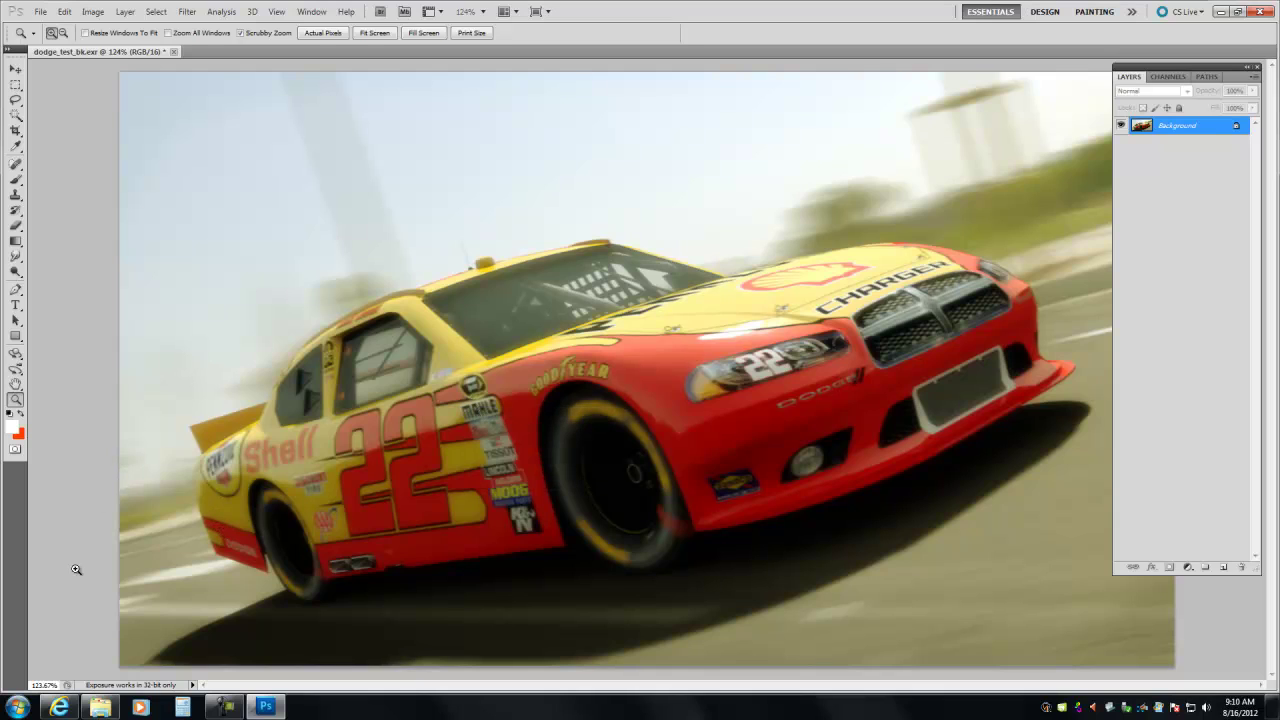
click(228, 707)
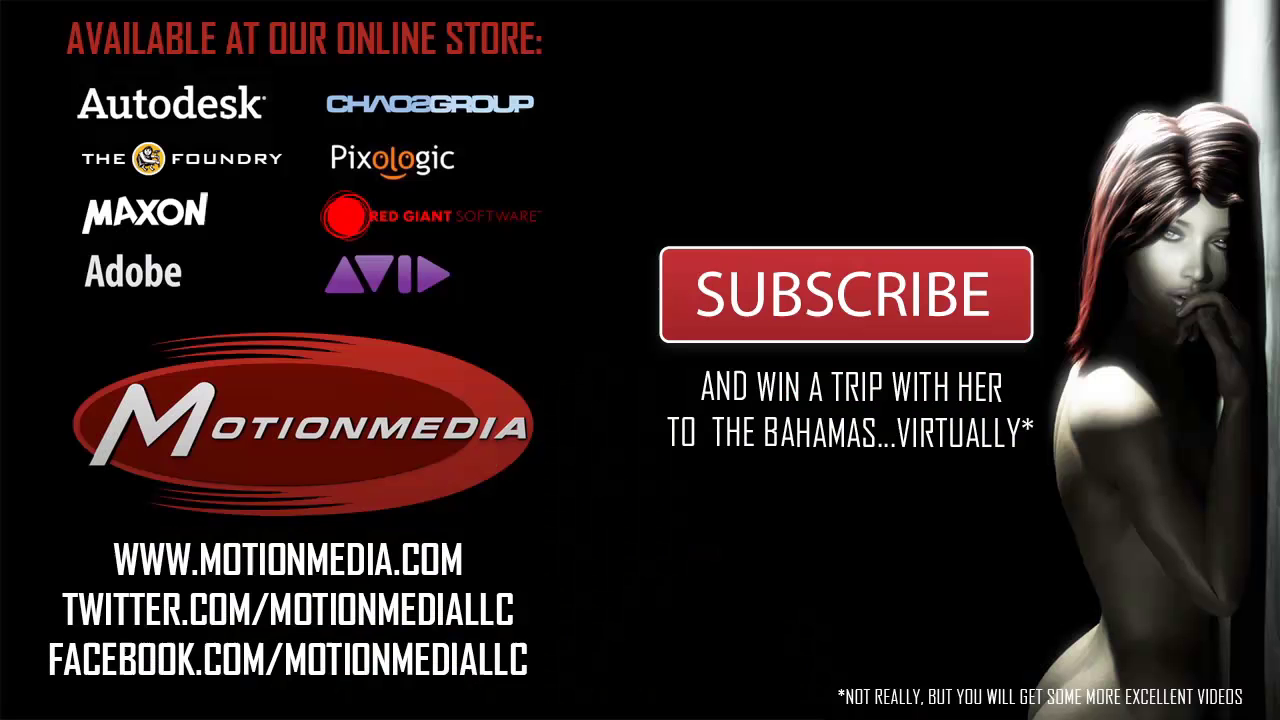